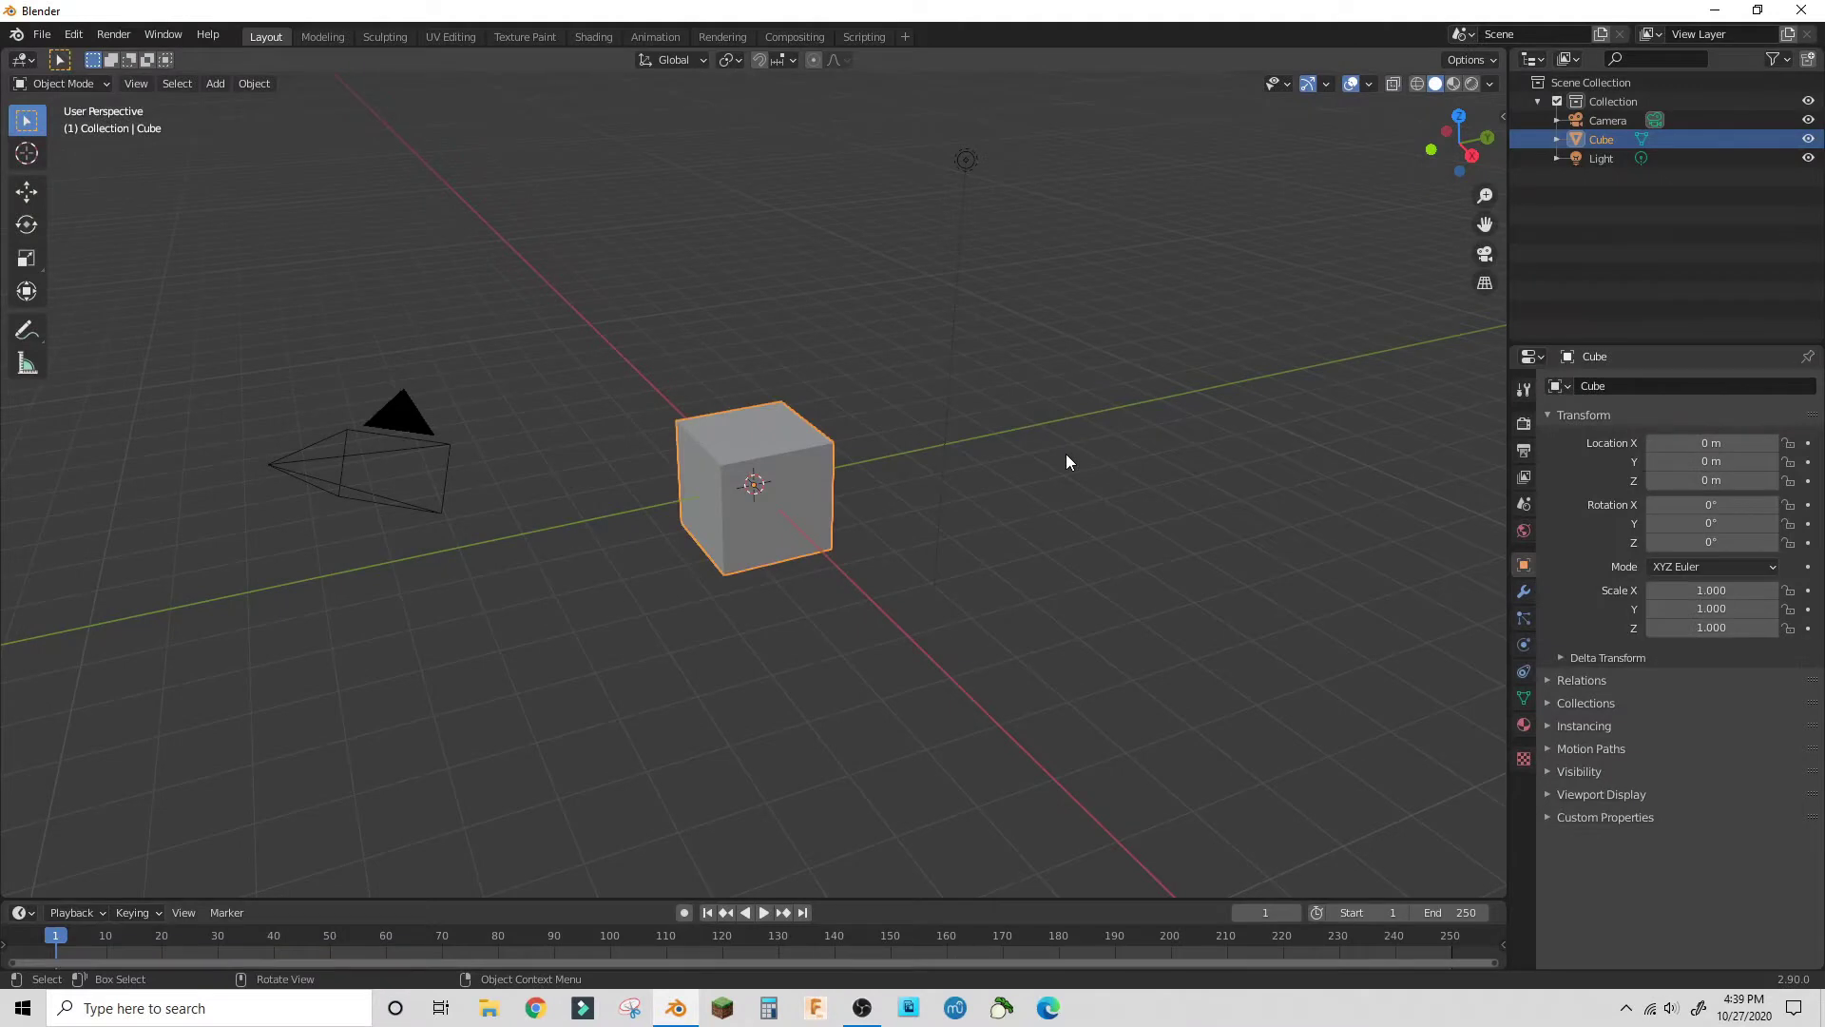
# - Delete the default cube and add a cylinder mesh at the origin
pyautogui.press('Delete')
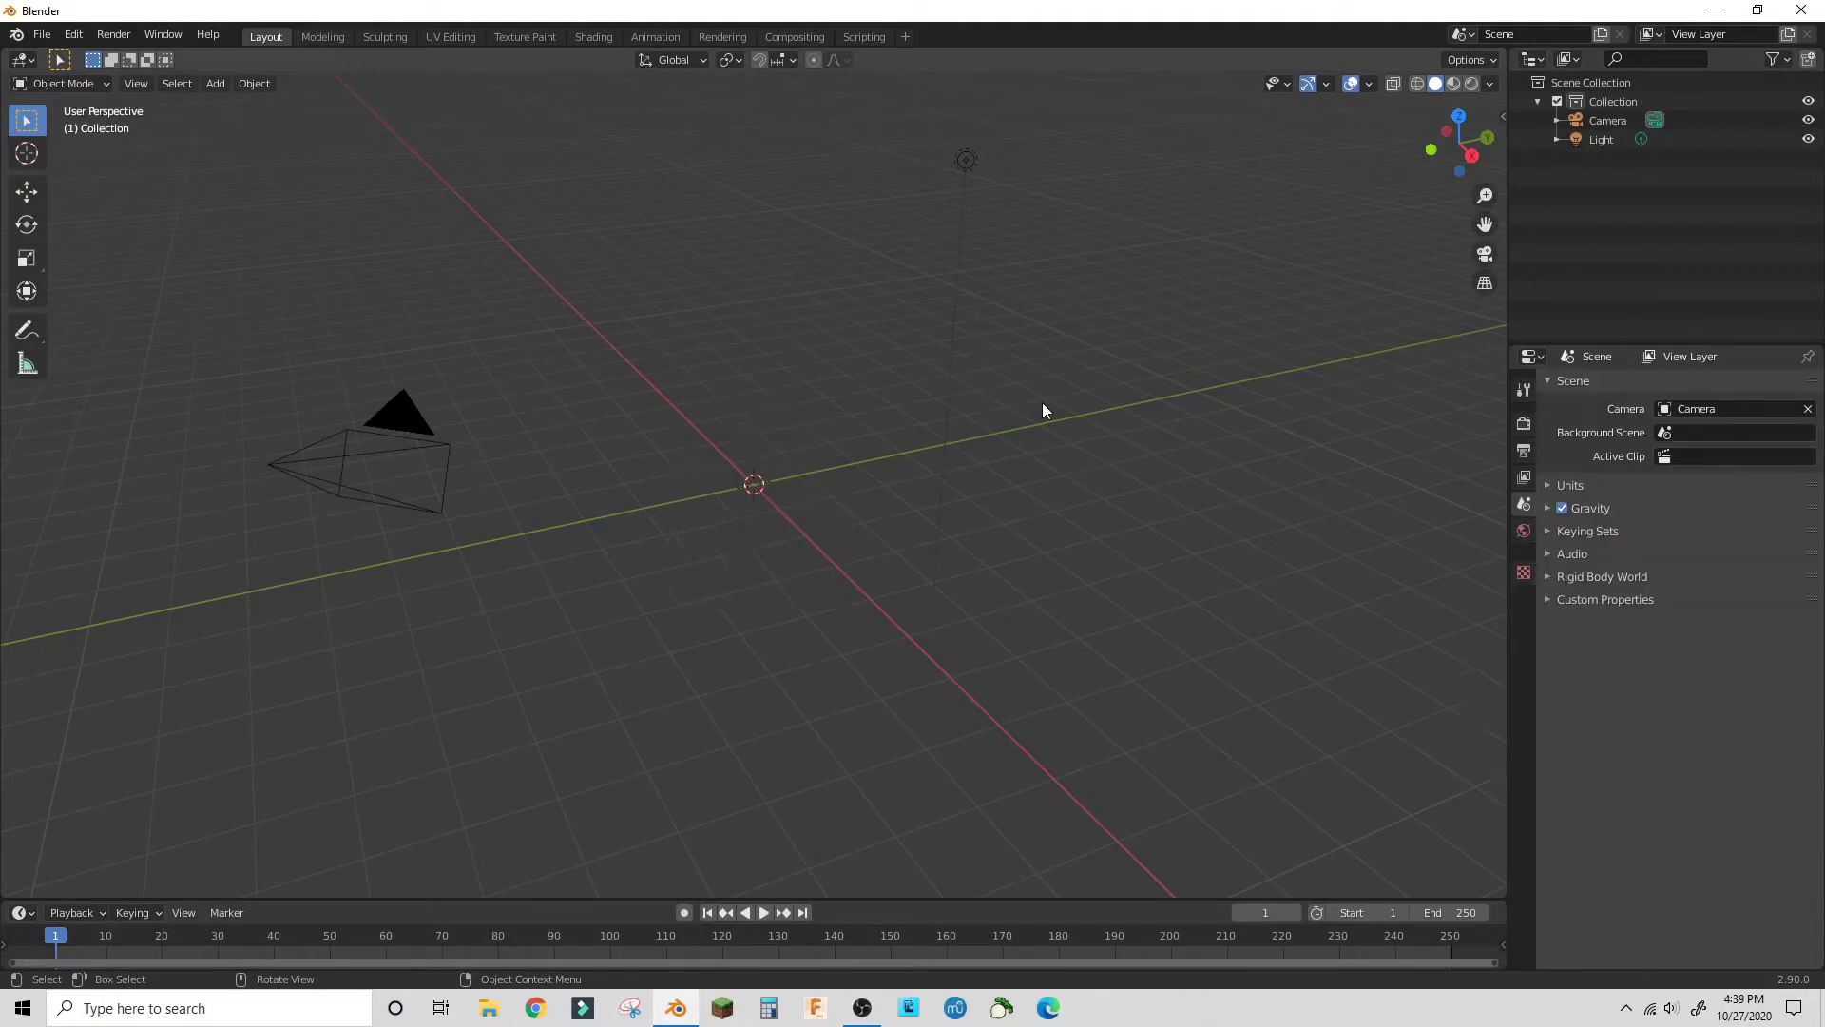
pyautogui.hotkey('shift', 'a')
pyautogui.hotkey('shift', 'a')
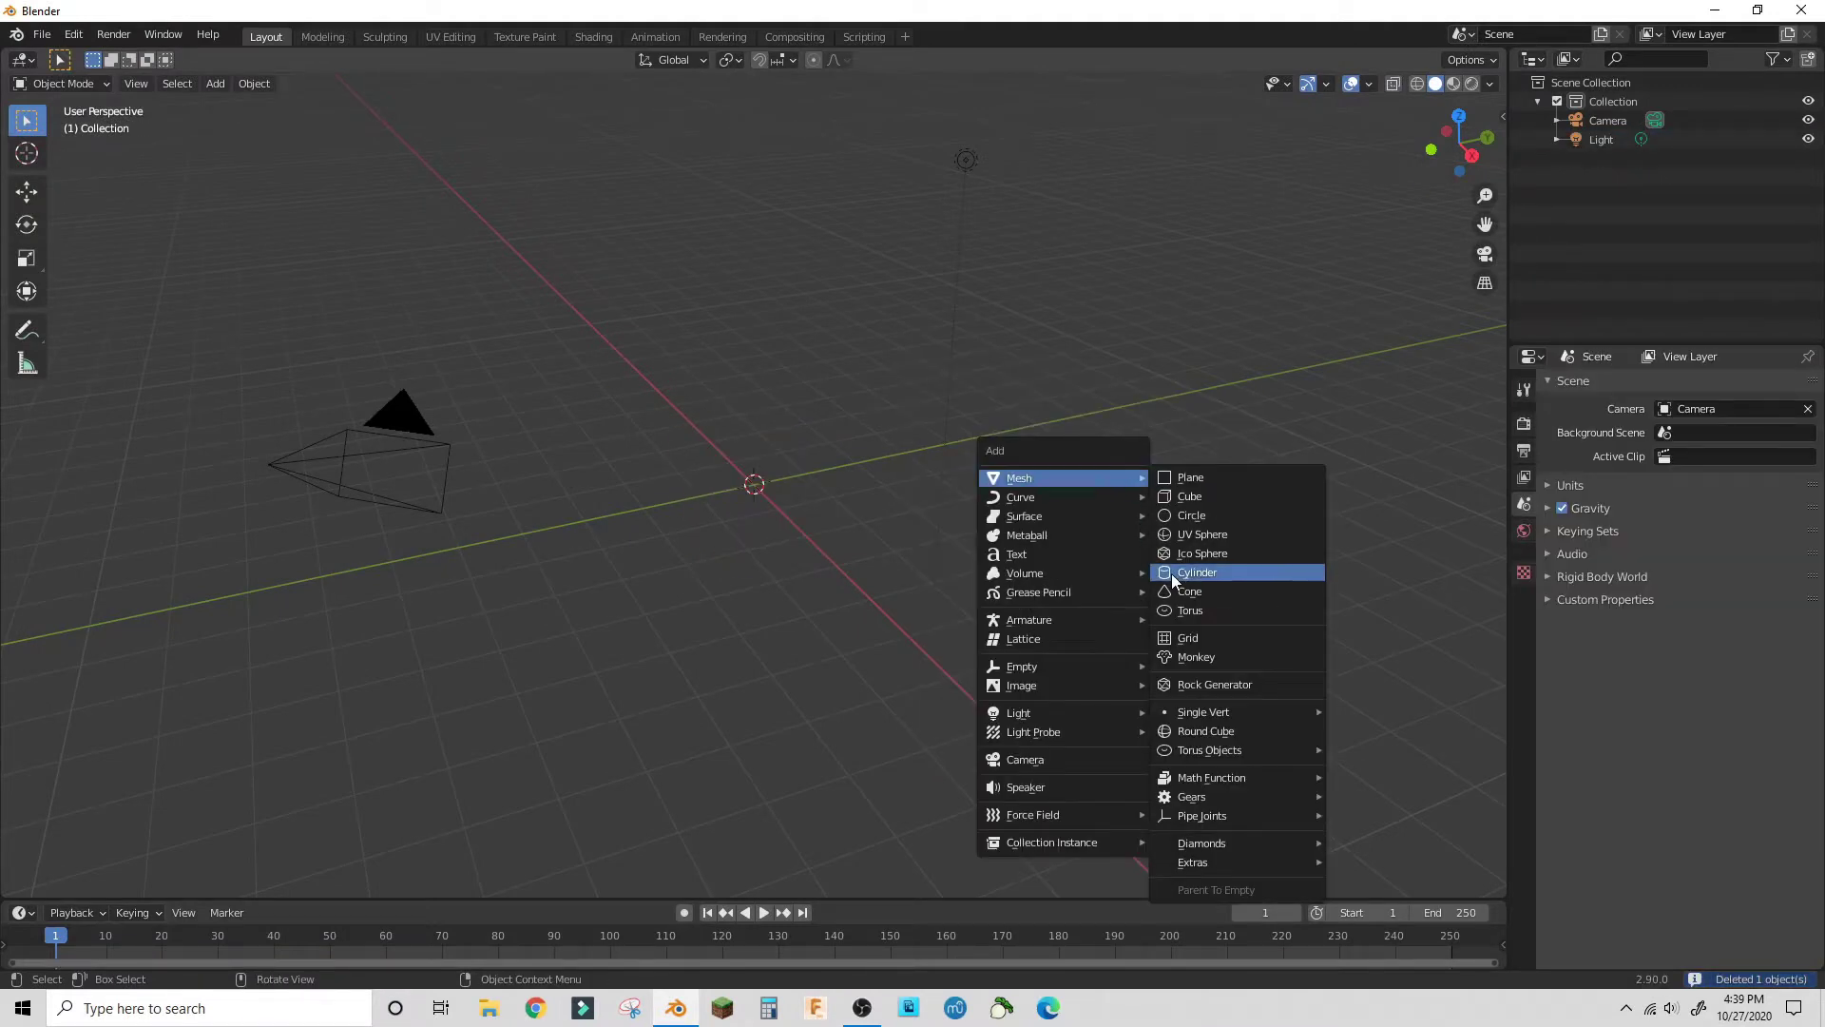
pyautogui.click(1179, 572)
# - Stretch the cylinder's mesh along Z to about three times its height and add a horizontal loop cut around its middle
pyautogui.write('s')
pyautogui.write('z')
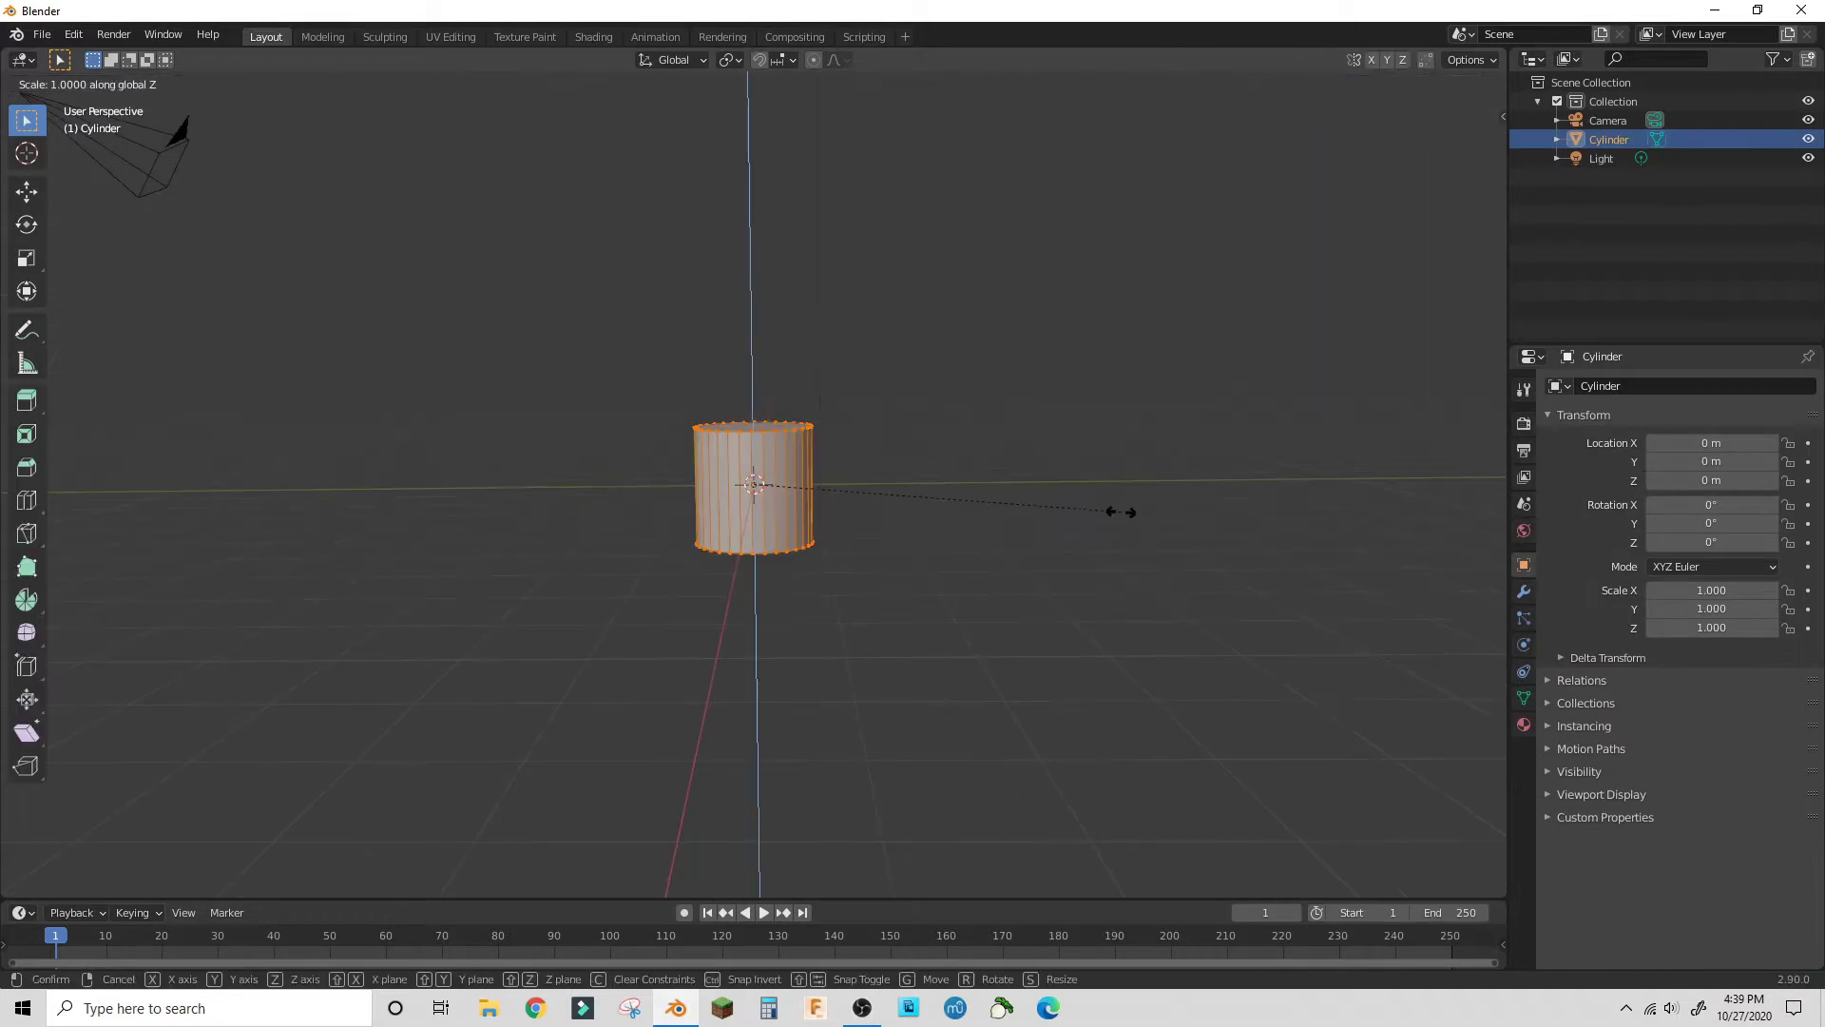
pyautogui.write('2')
pyautogui.press('Return')
pyautogui.press('KP_1')
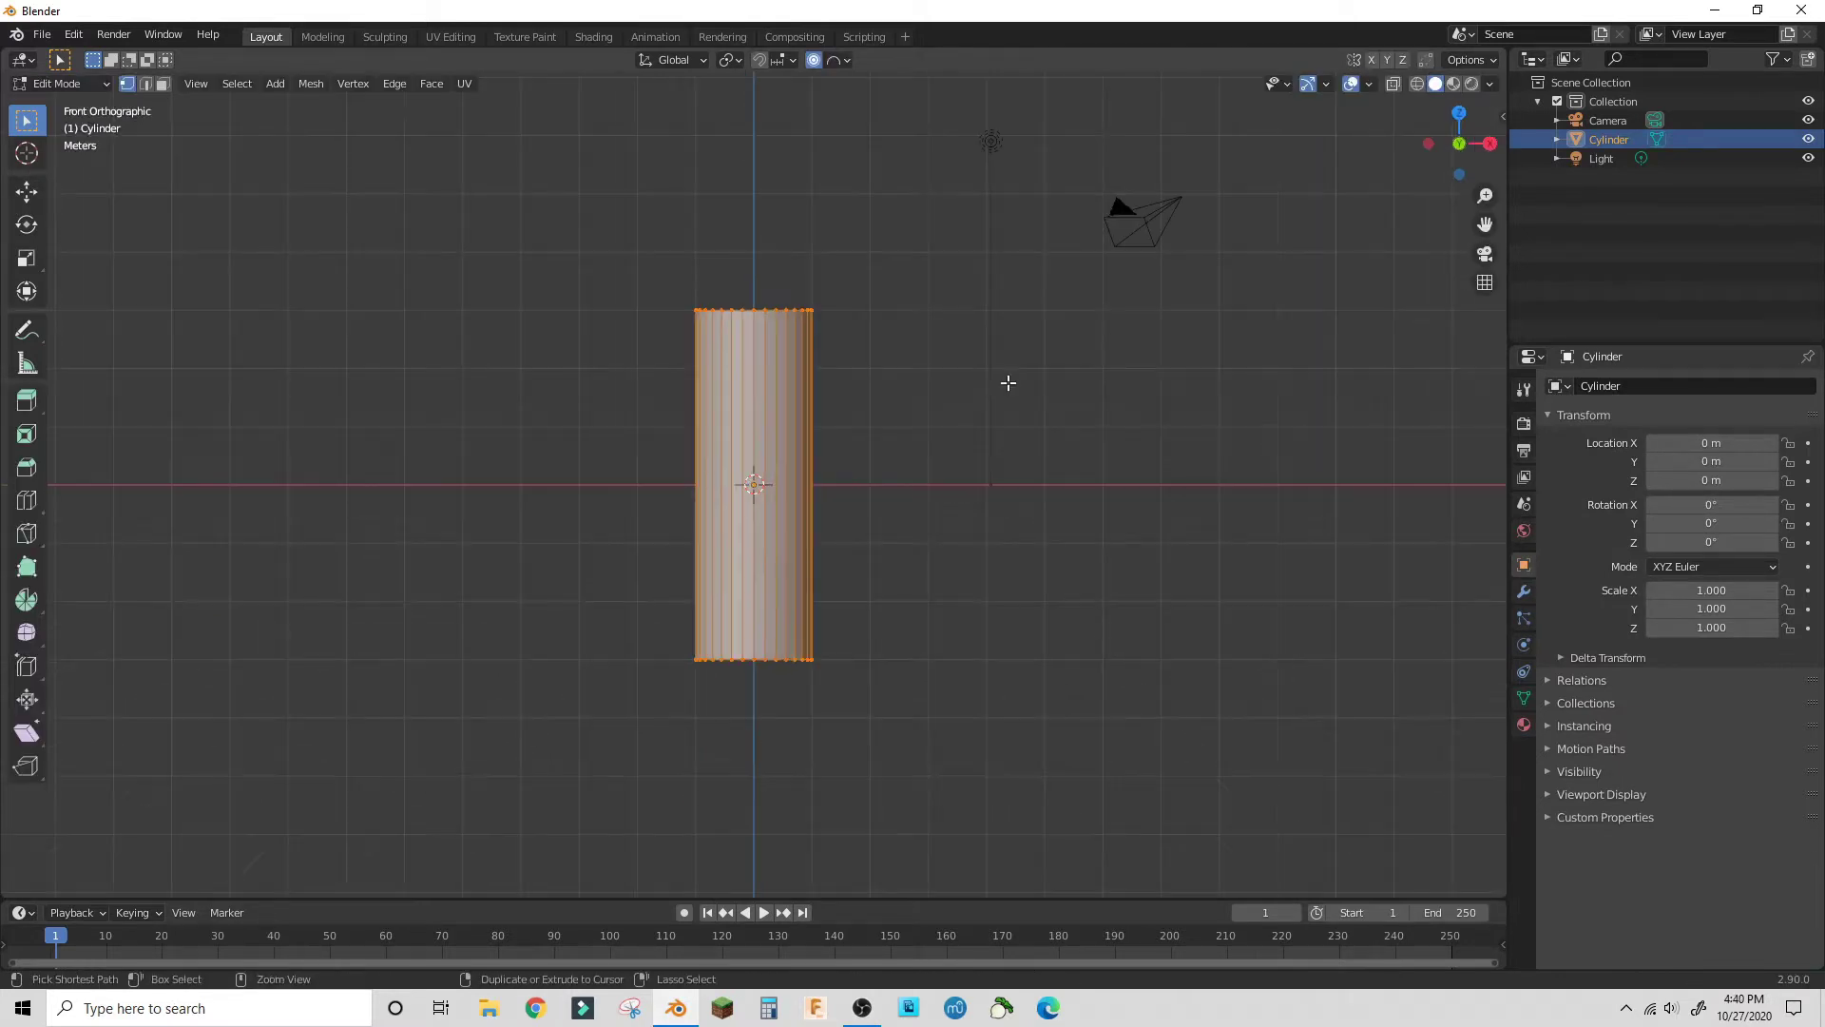
pyautogui.moveTo(620, 241); pyautogui.dragTo(949, 324)
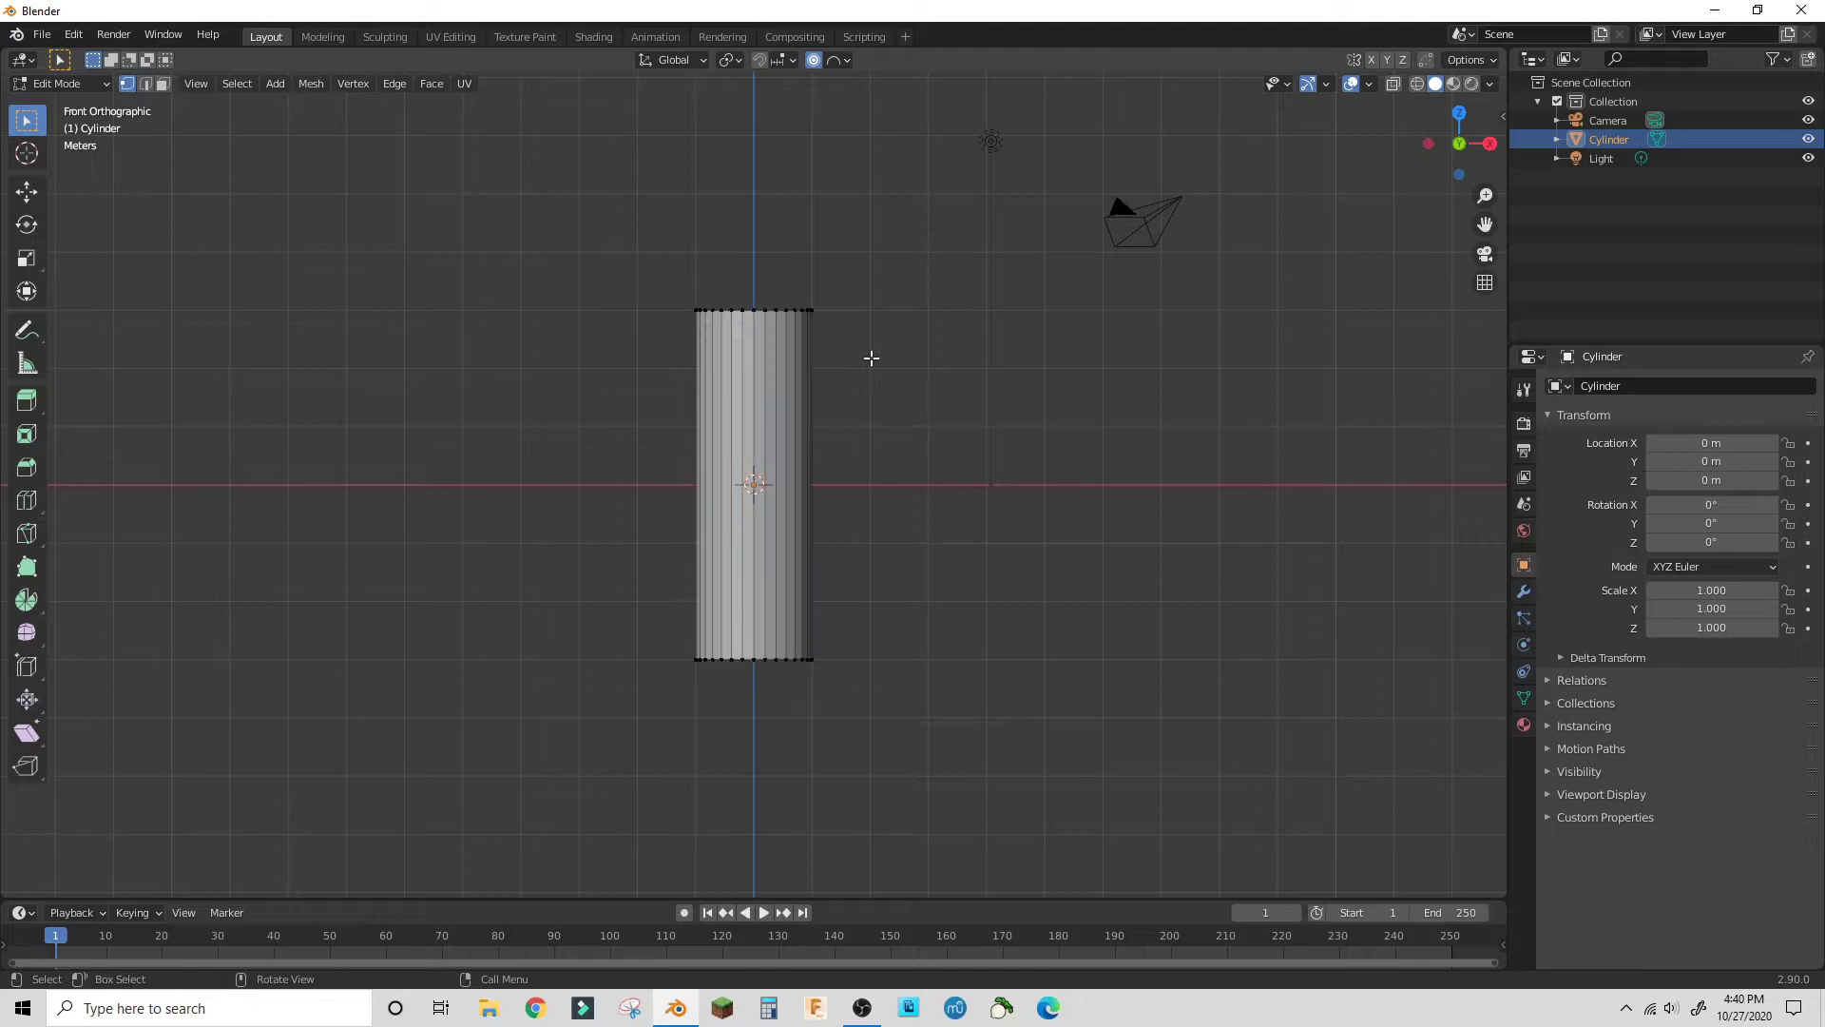
pyautogui.click(772, 482)
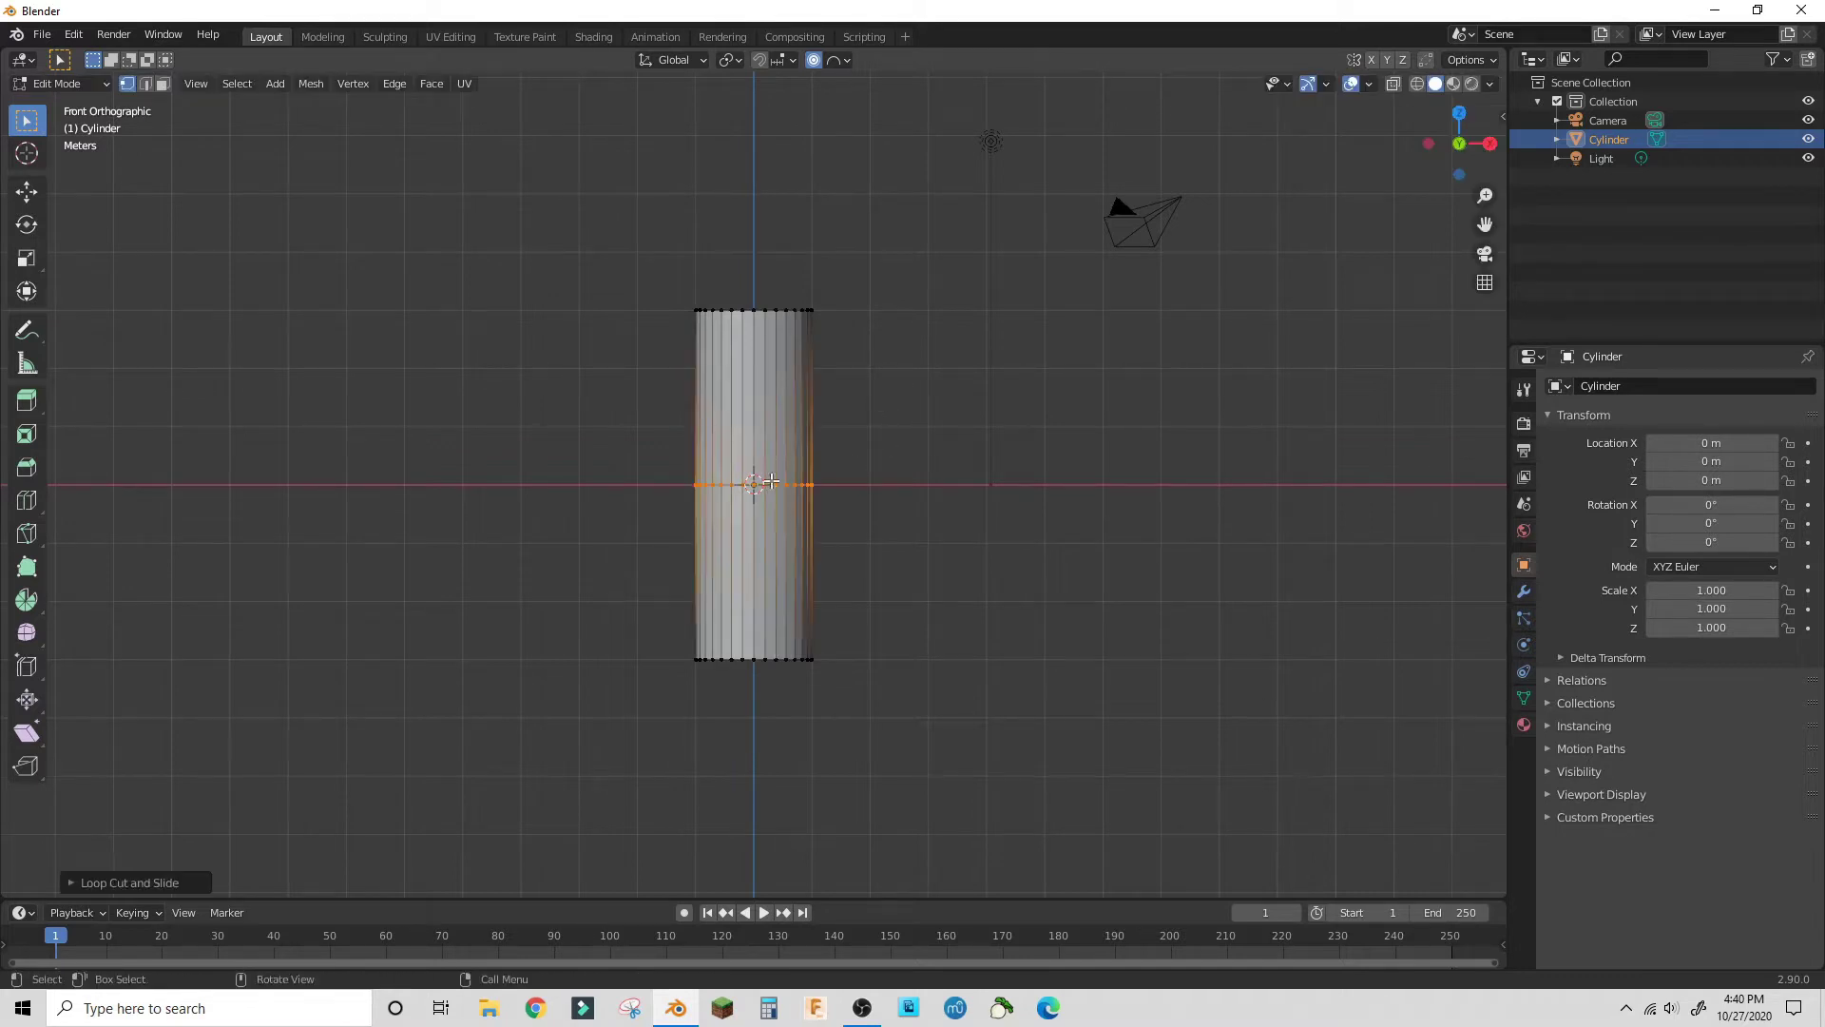
pyautogui.moveTo(630, 238); pyautogui.dragTo(920, 380)
pyautogui.moveTo(709, 642); pyautogui.dragTo(887, 713)
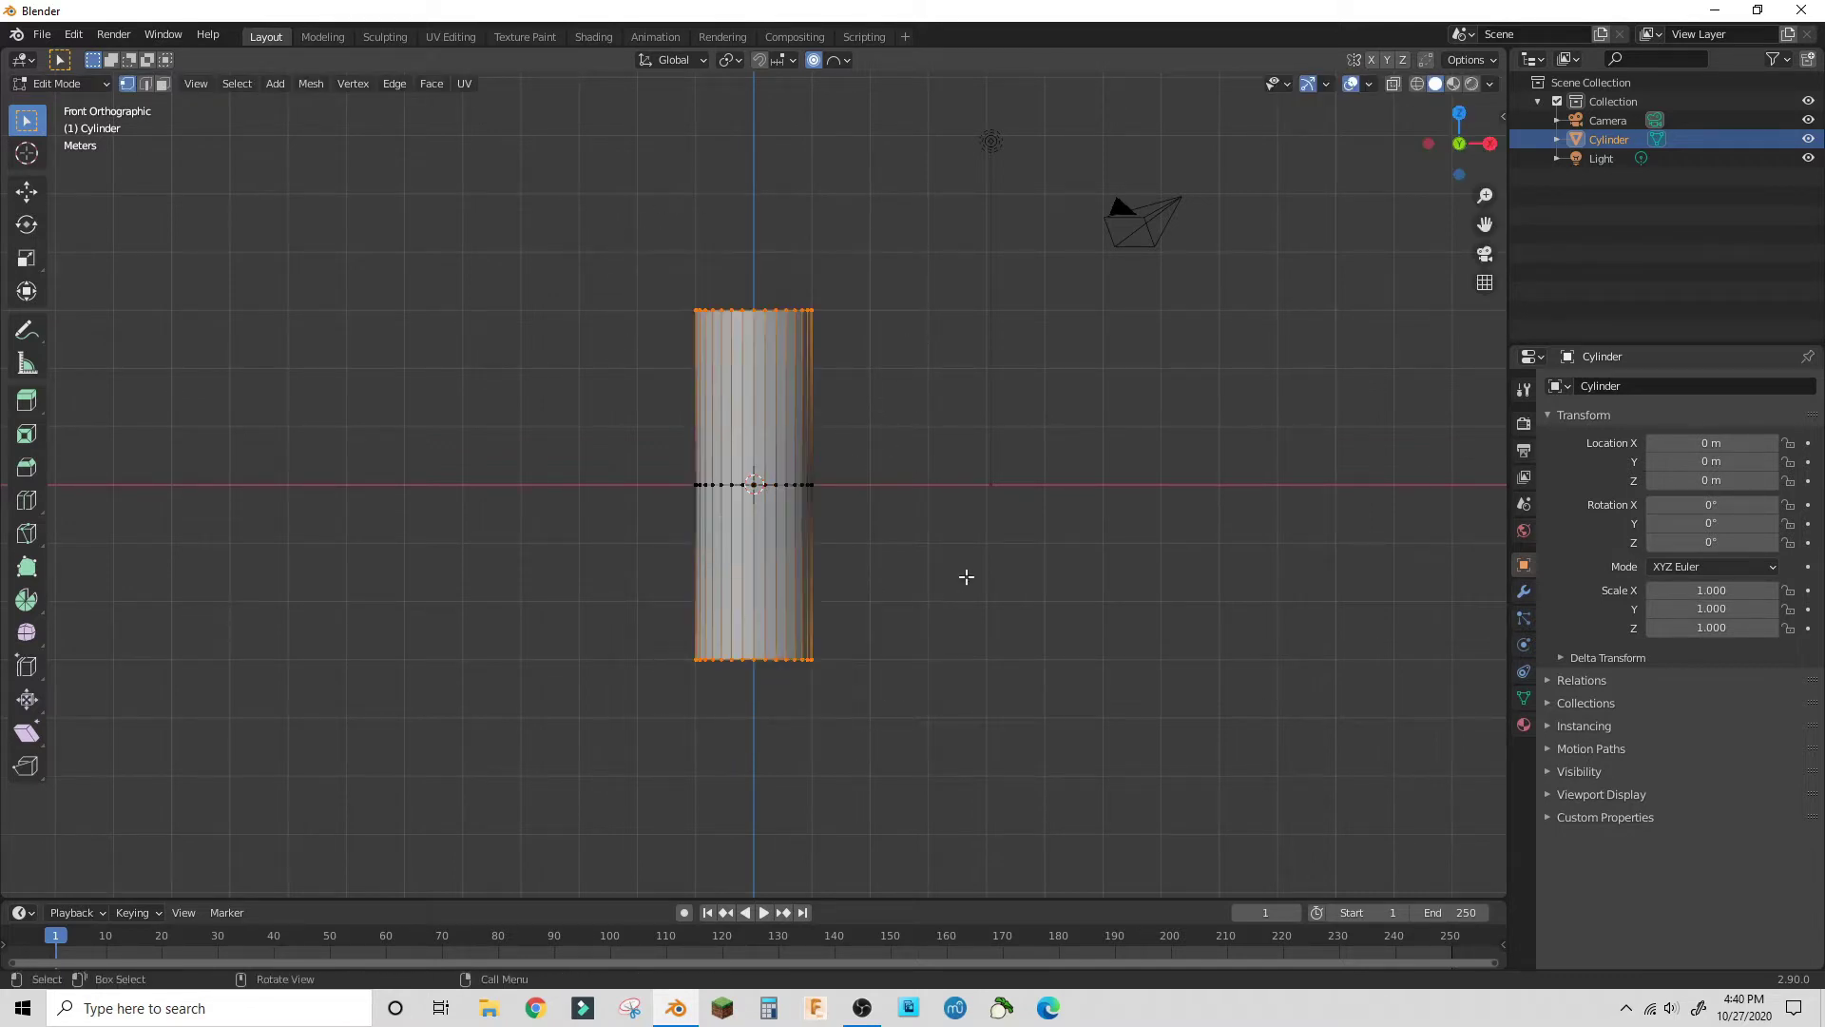
pyautogui.press('s')
pyautogui.scroll(4, 913, 556)
pyautogui.rightClick(894, 509)
# - Scale the cylinder's top and bottom faces together to a little over half their size, excluding the Z axis
pyautogui.click(162, 83)
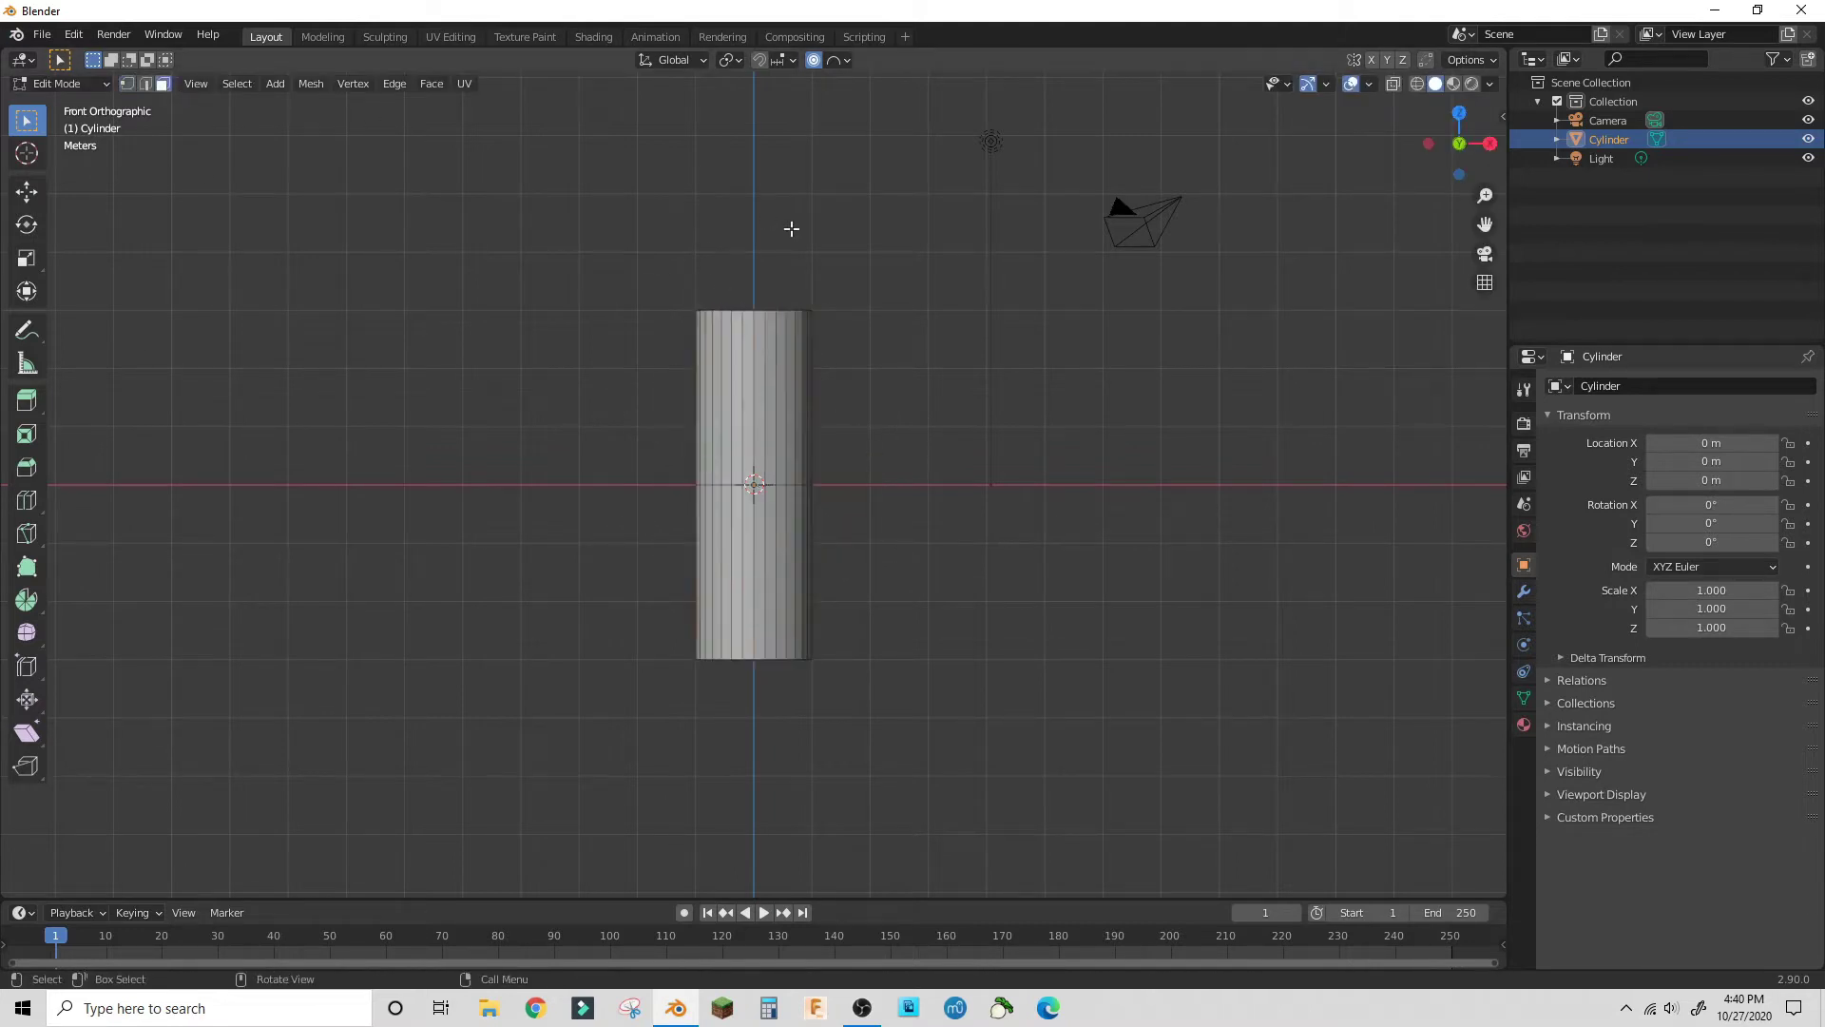
pyautogui.moveTo(790, 225); pyautogui.dragTo(634, 377, button='middle')
pyautogui.click(794, 577)
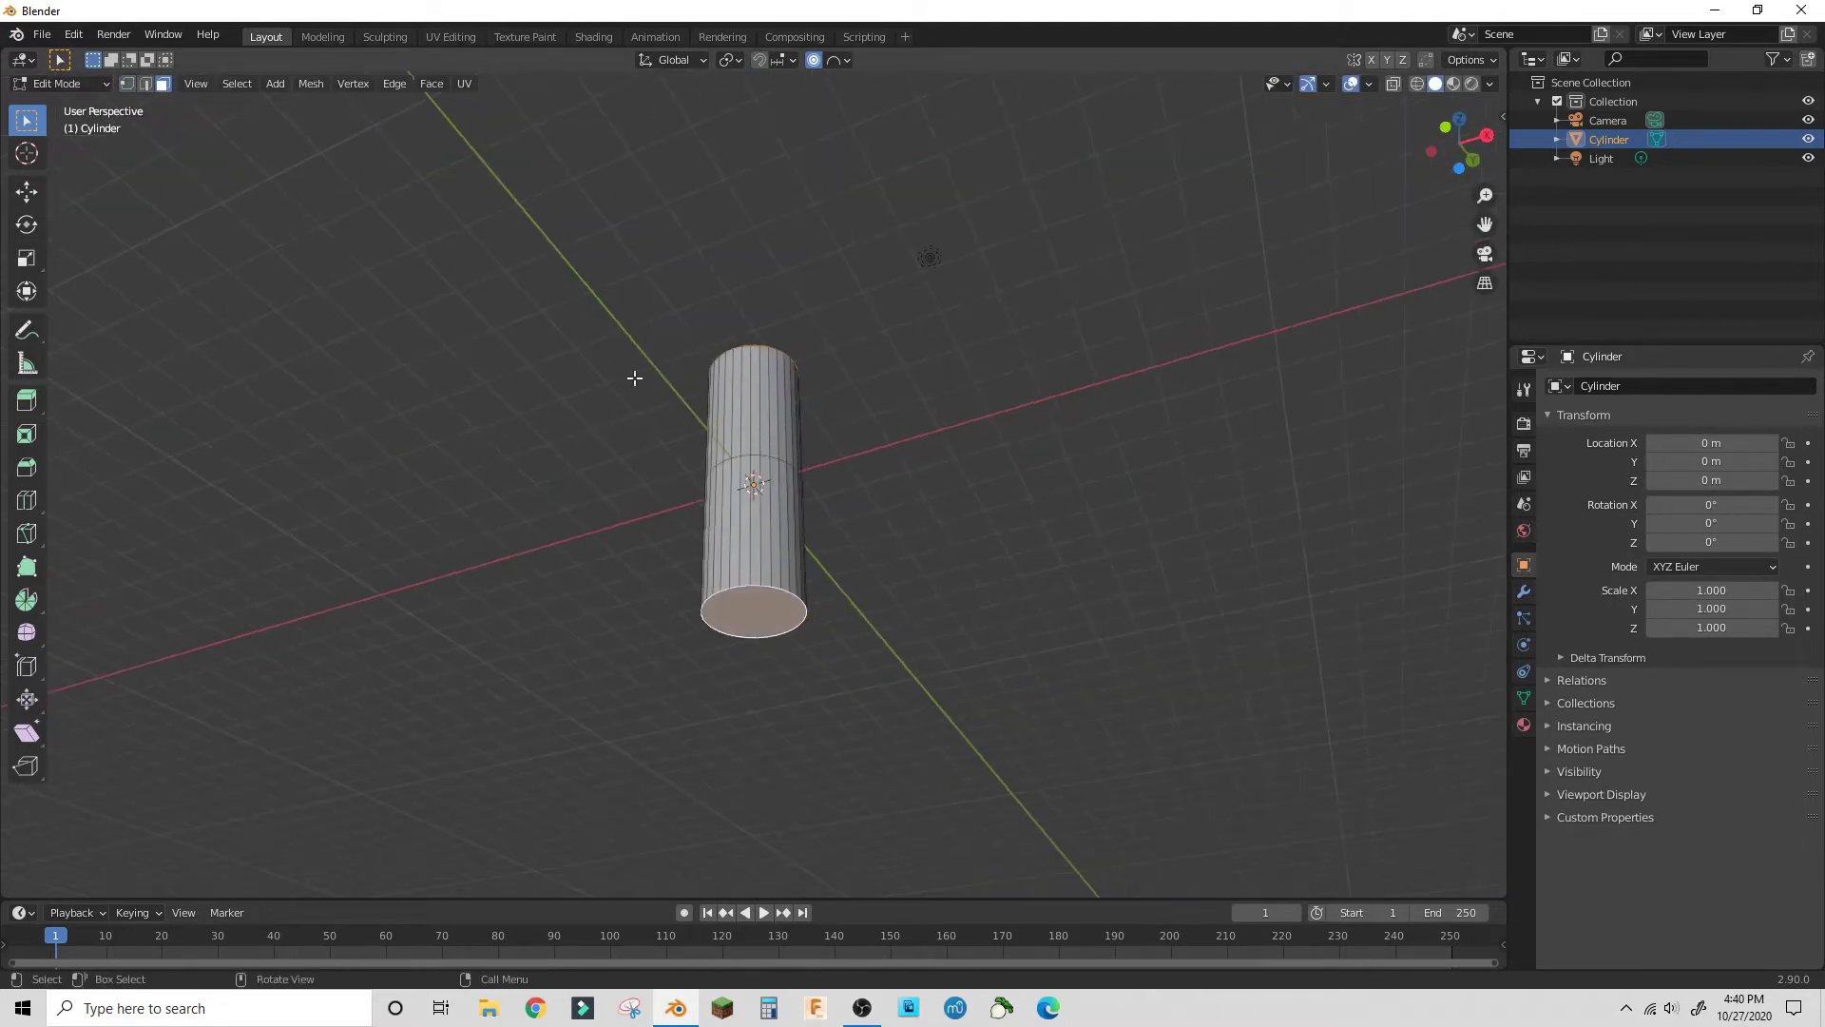
pyautogui.moveTo(590, 264); pyautogui.dragTo(705, 331, button='middle')
pyautogui.press('KP_1')
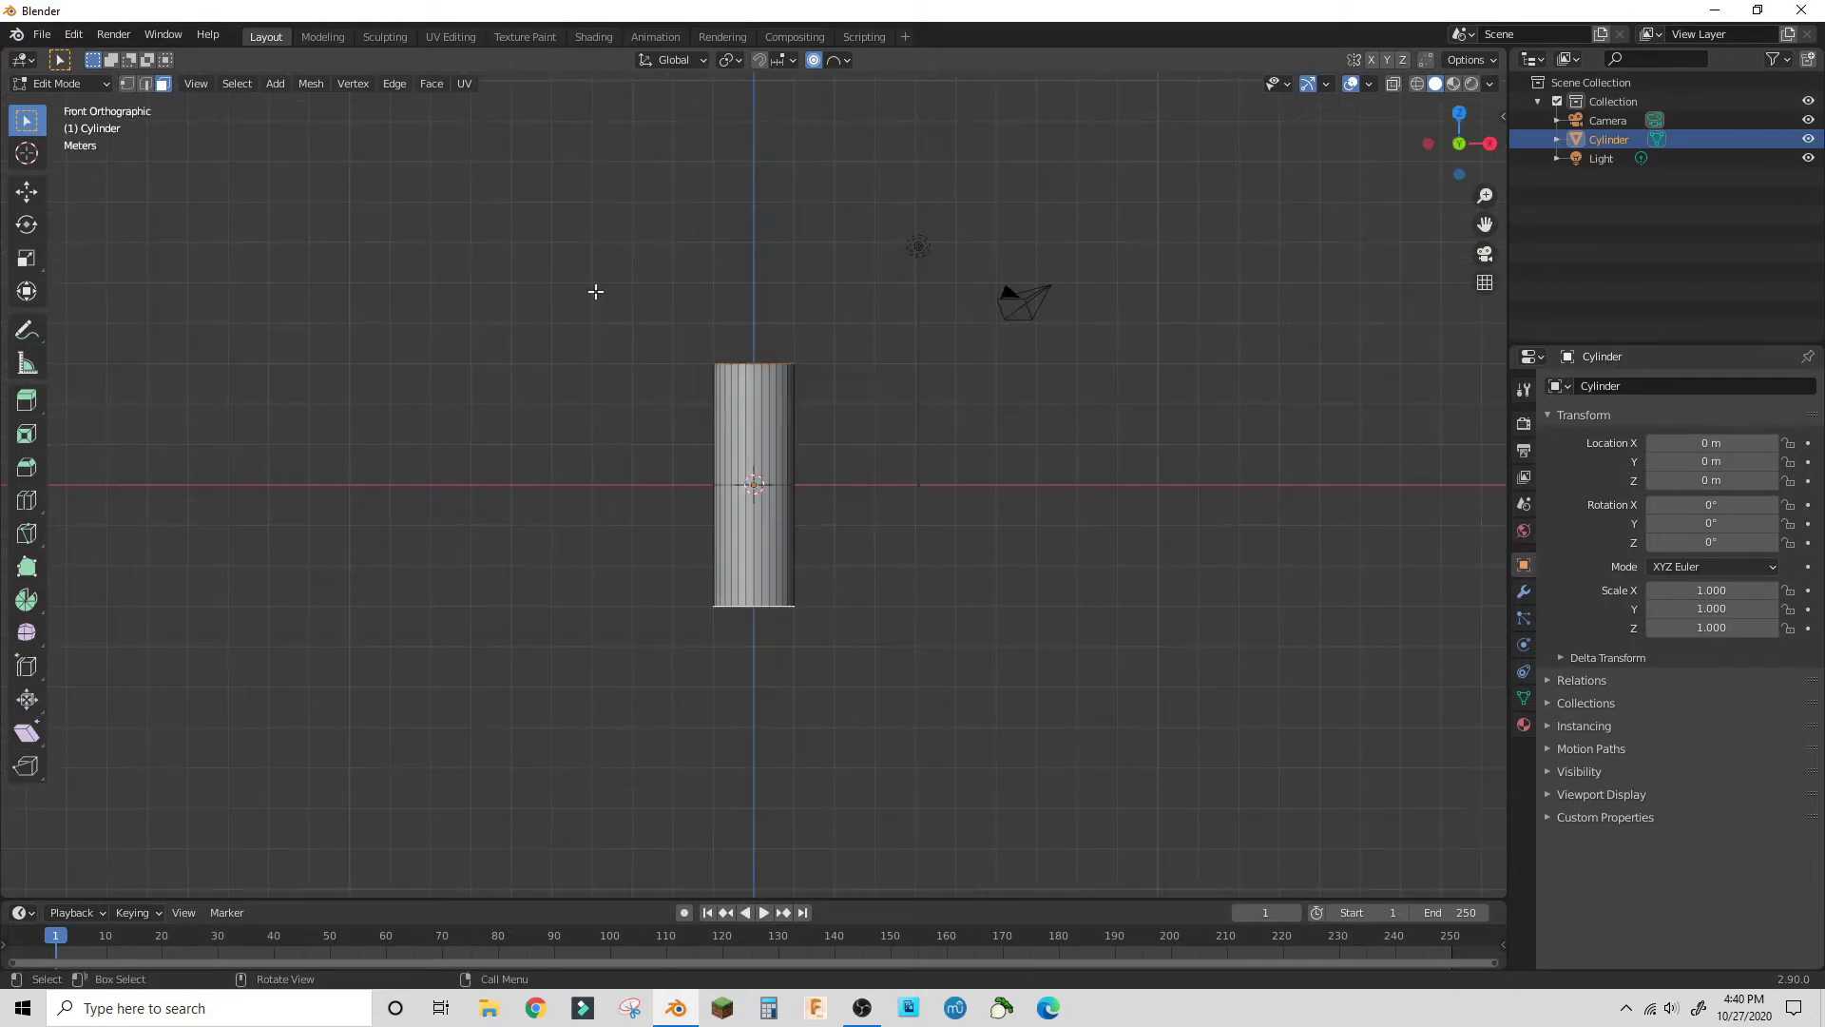
pyautogui.press('s')
pyautogui.hotkey('shift', 'z')
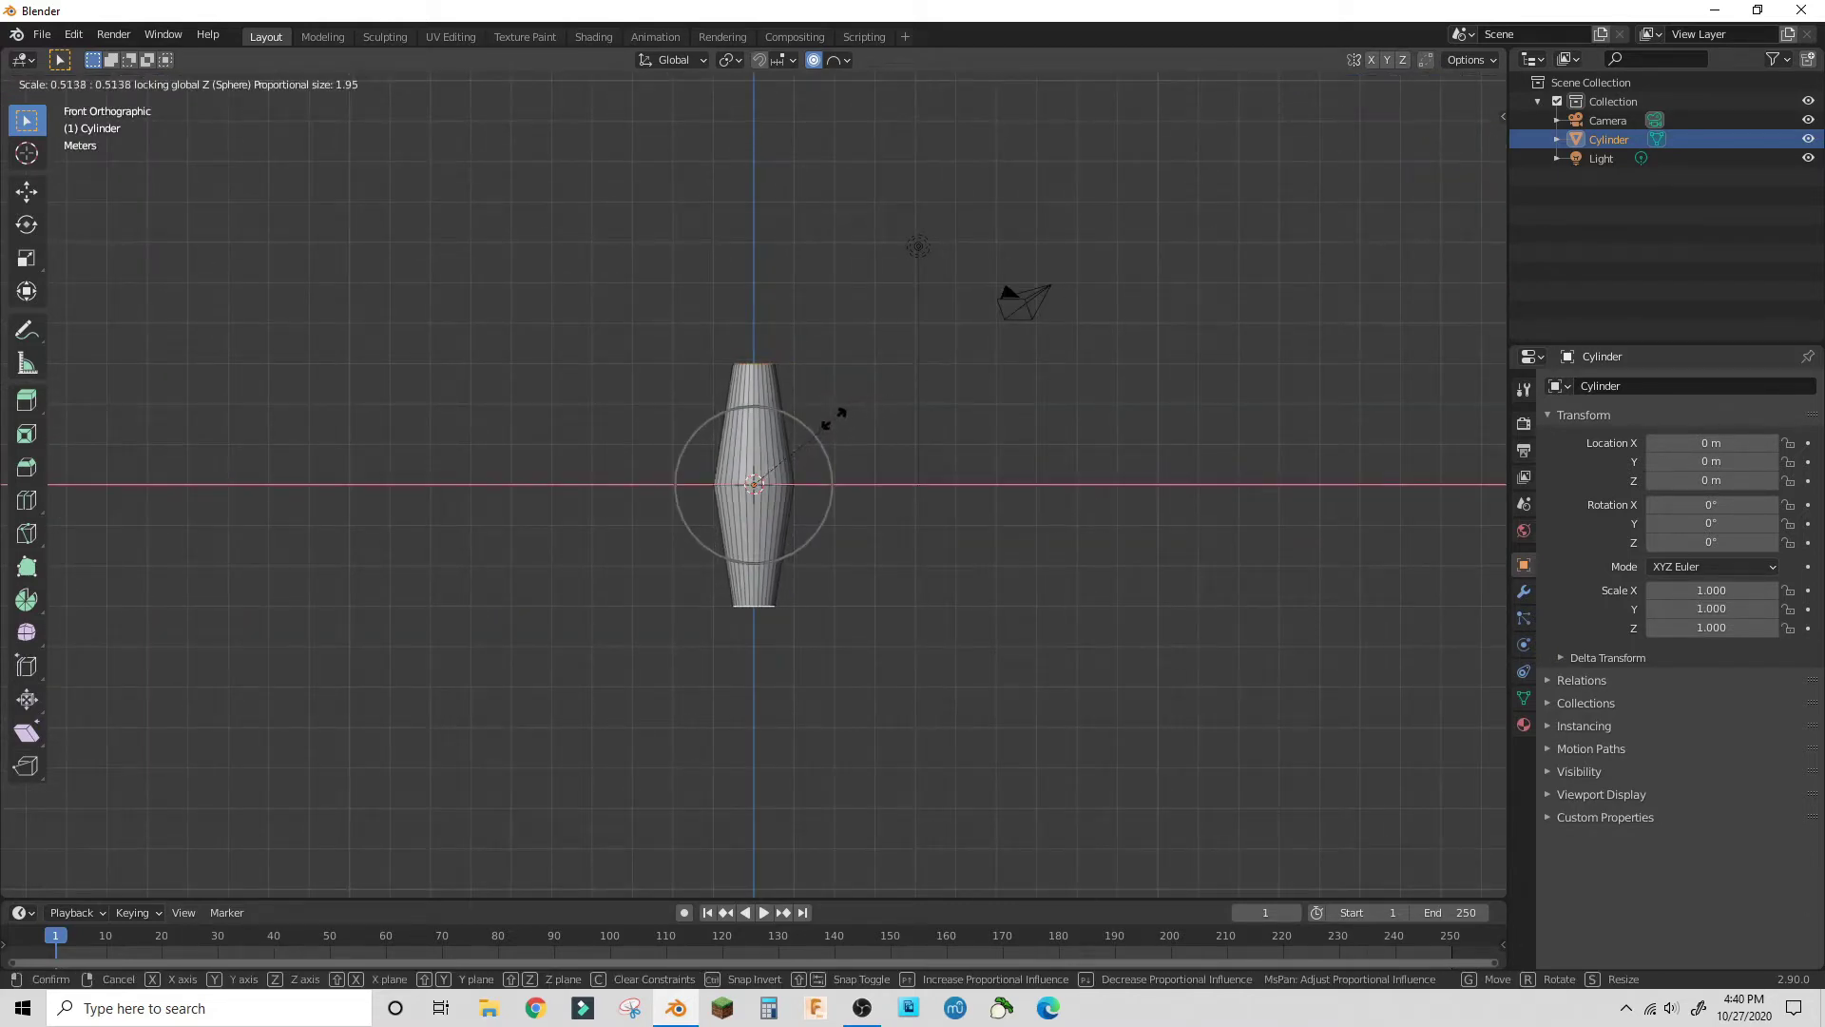
pyautogui.click(860, 435)
# - Try a horizontal loop cut in the lower half of the tapered cylinder and undo it
pyautogui.scroll(5, 847, 517)
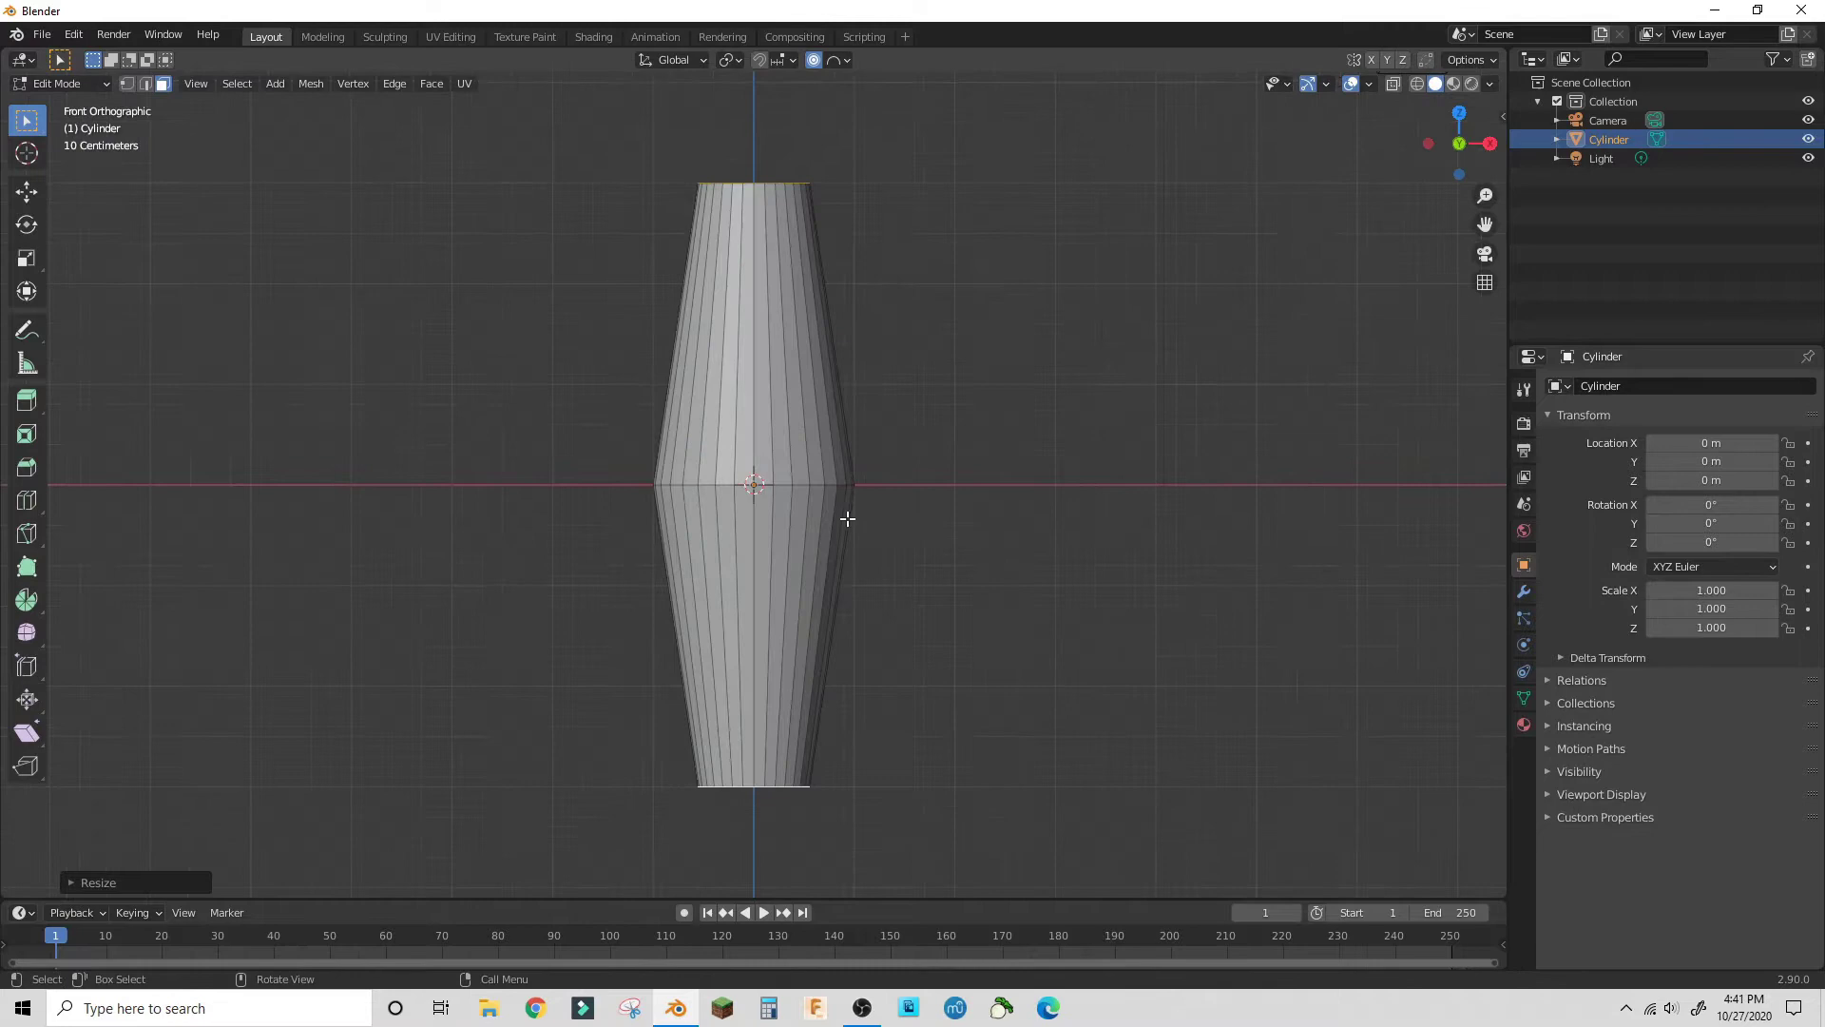
pyautogui.scroll(-1, 847, 517)
pyautogui.hotkey('ctrl', 'r')
pyautogui.click(770, 585)
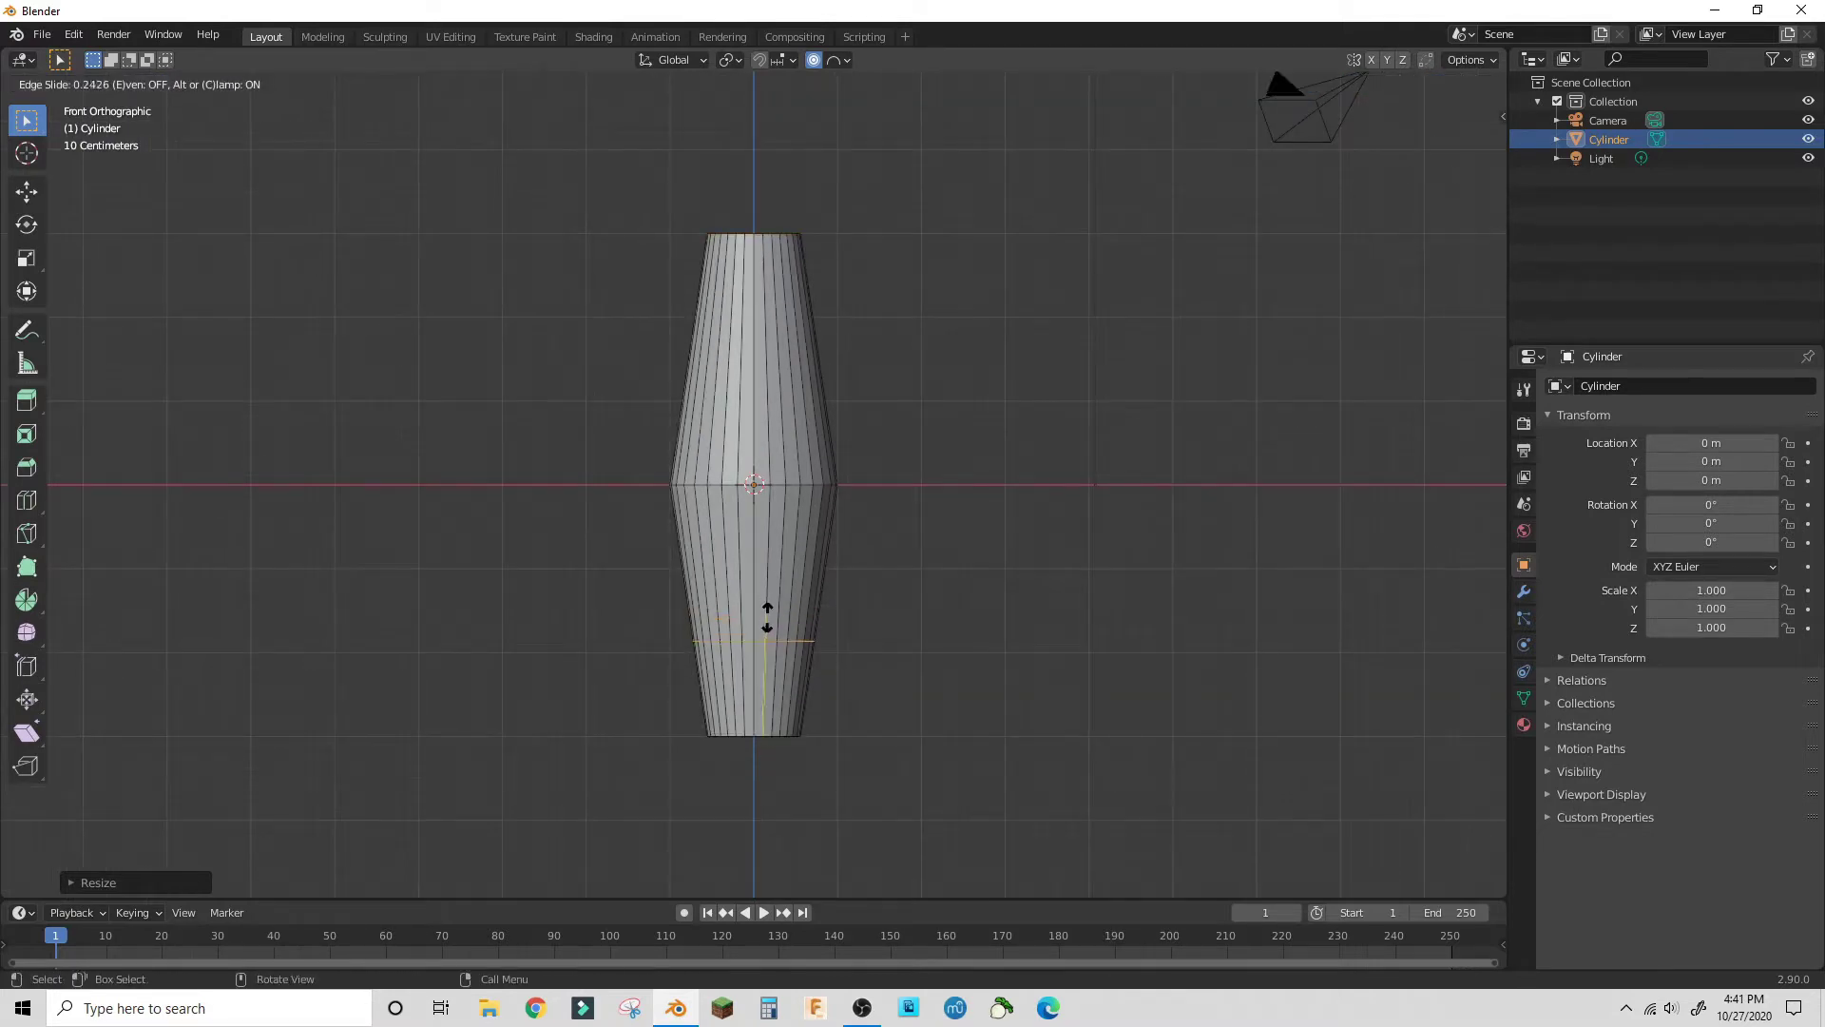
pyautogui.click(767, 624)
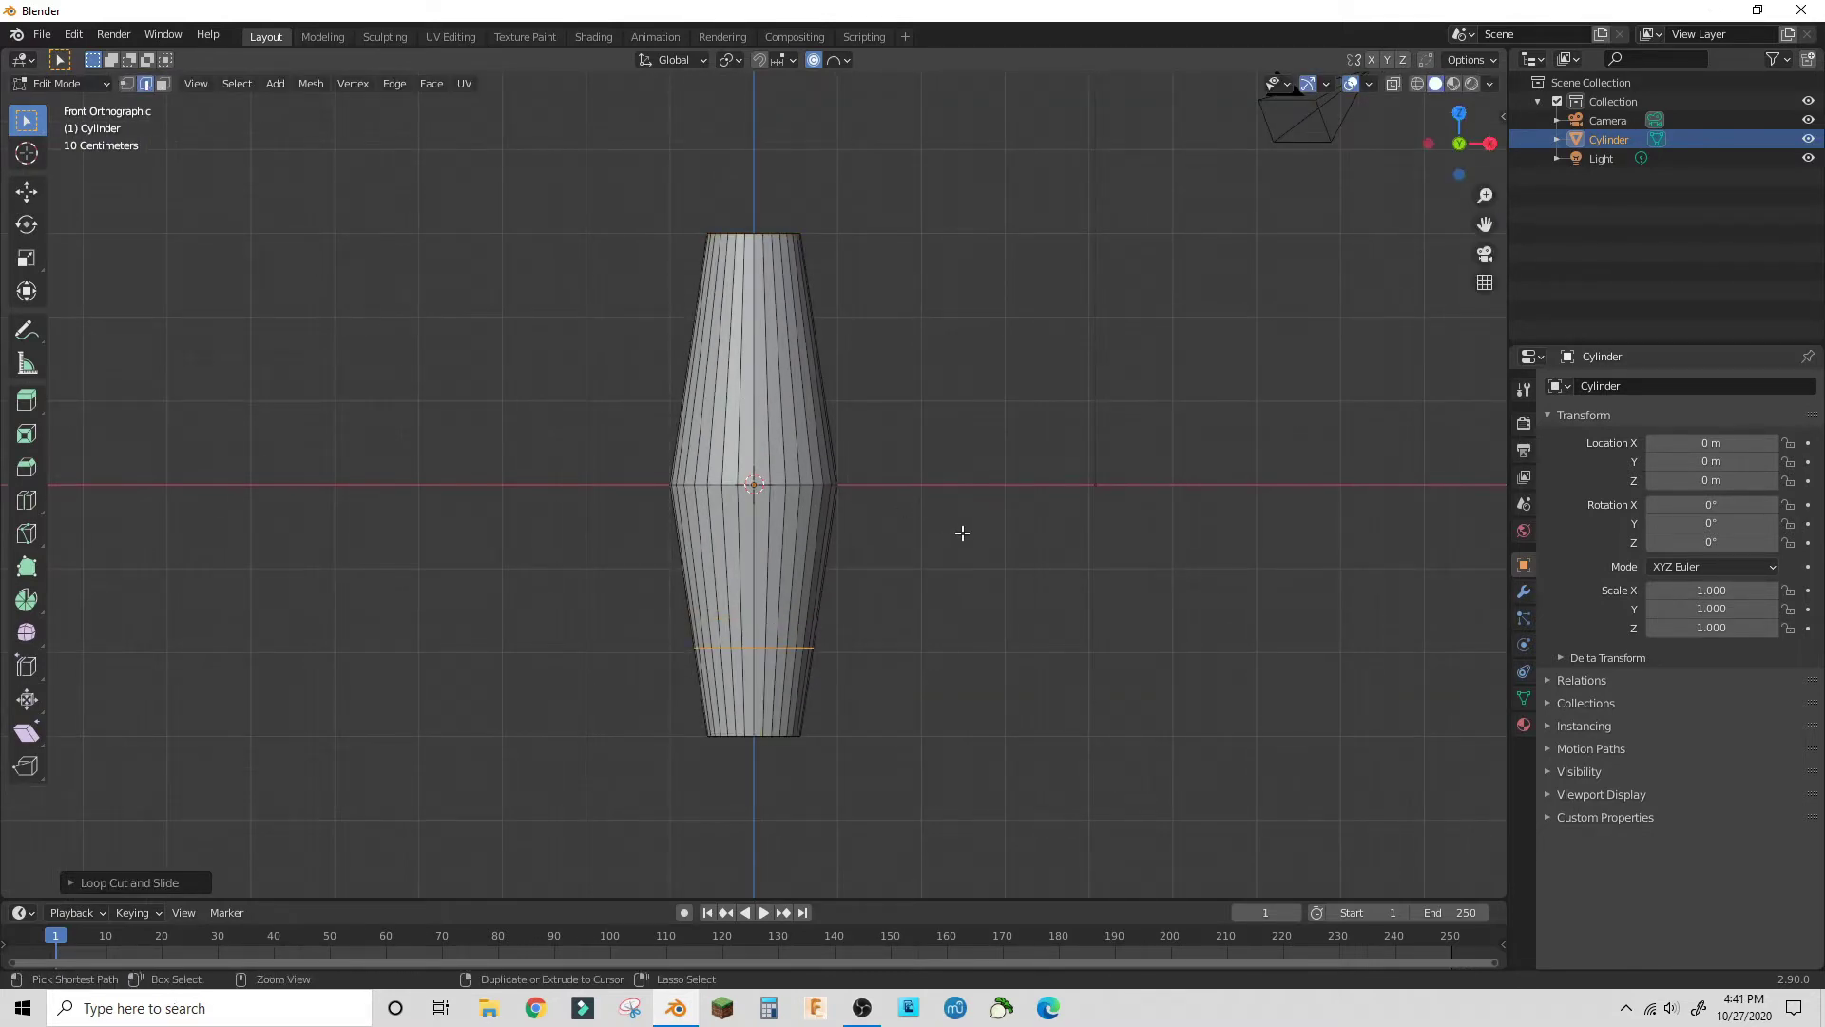
pyautogui.hotkey('ctrl', 'z')
# - Add a loop cut in the lower half, slid about 0.3 toward the bottom, and scale it by 1.2 with proportional editing off
pyautogui.hotkey('ctrl', 'e')
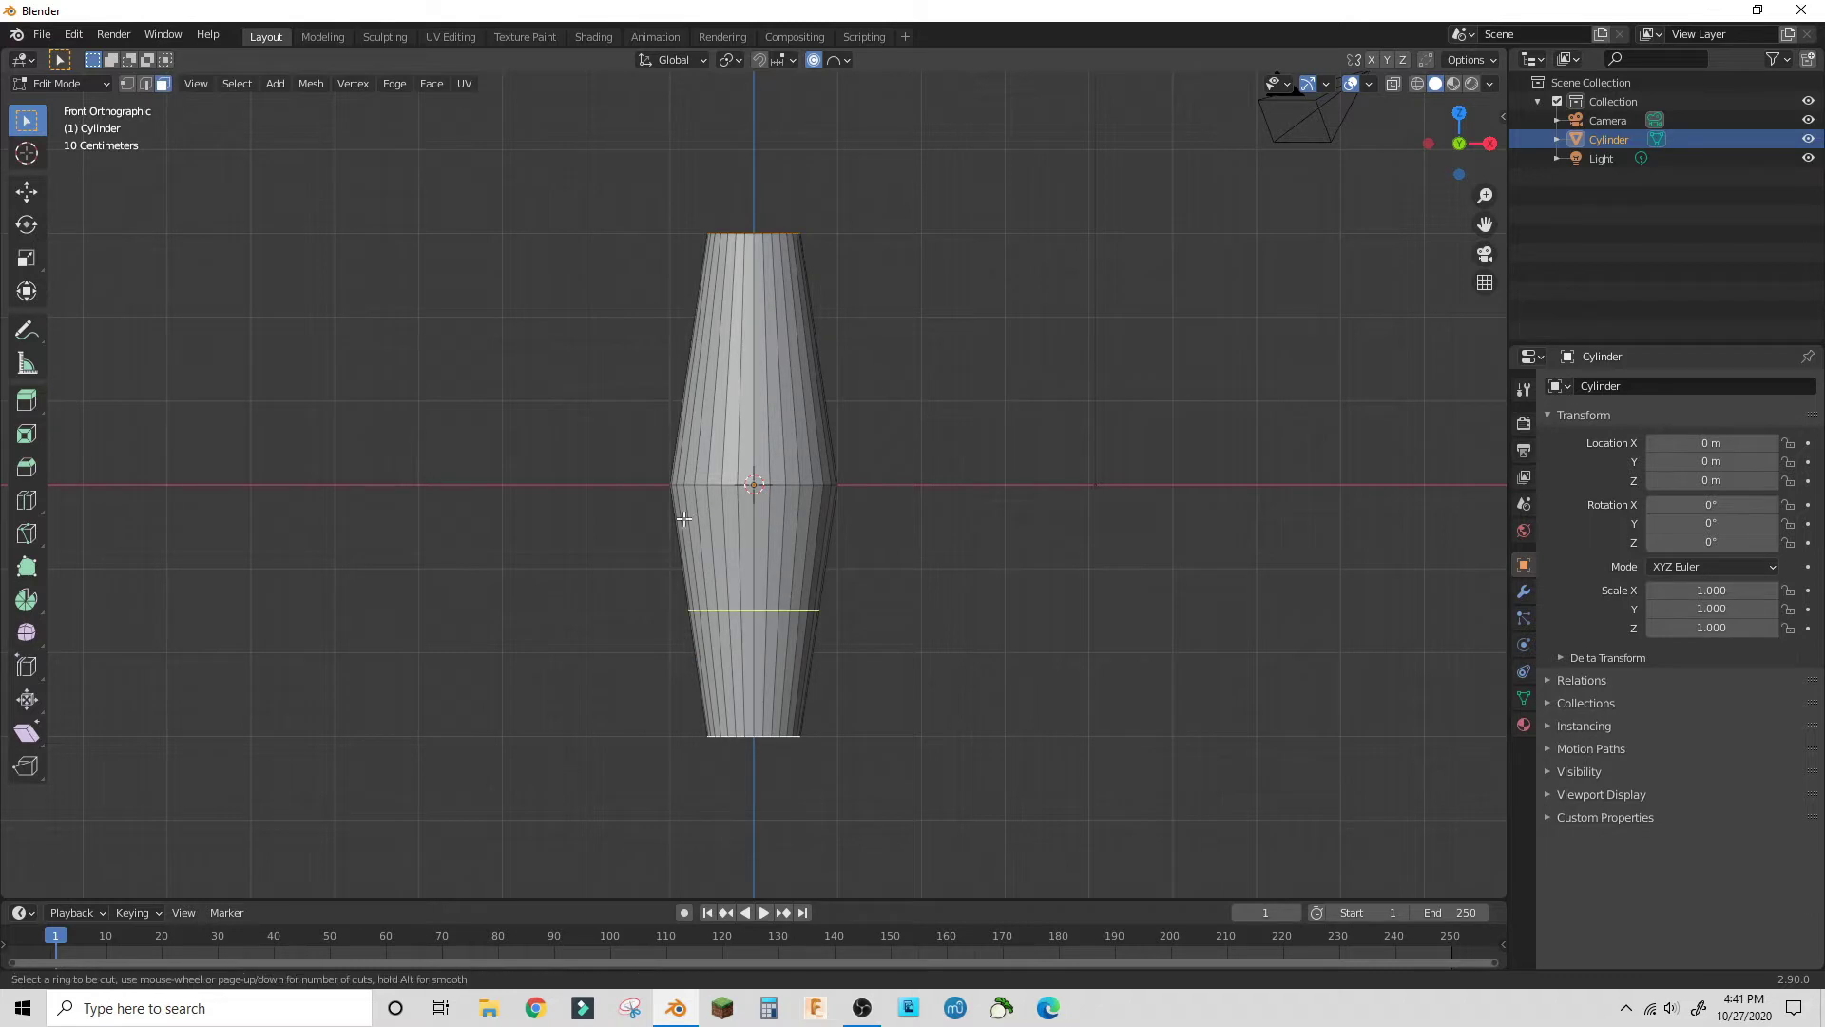
pyautogui.click(806, 541)
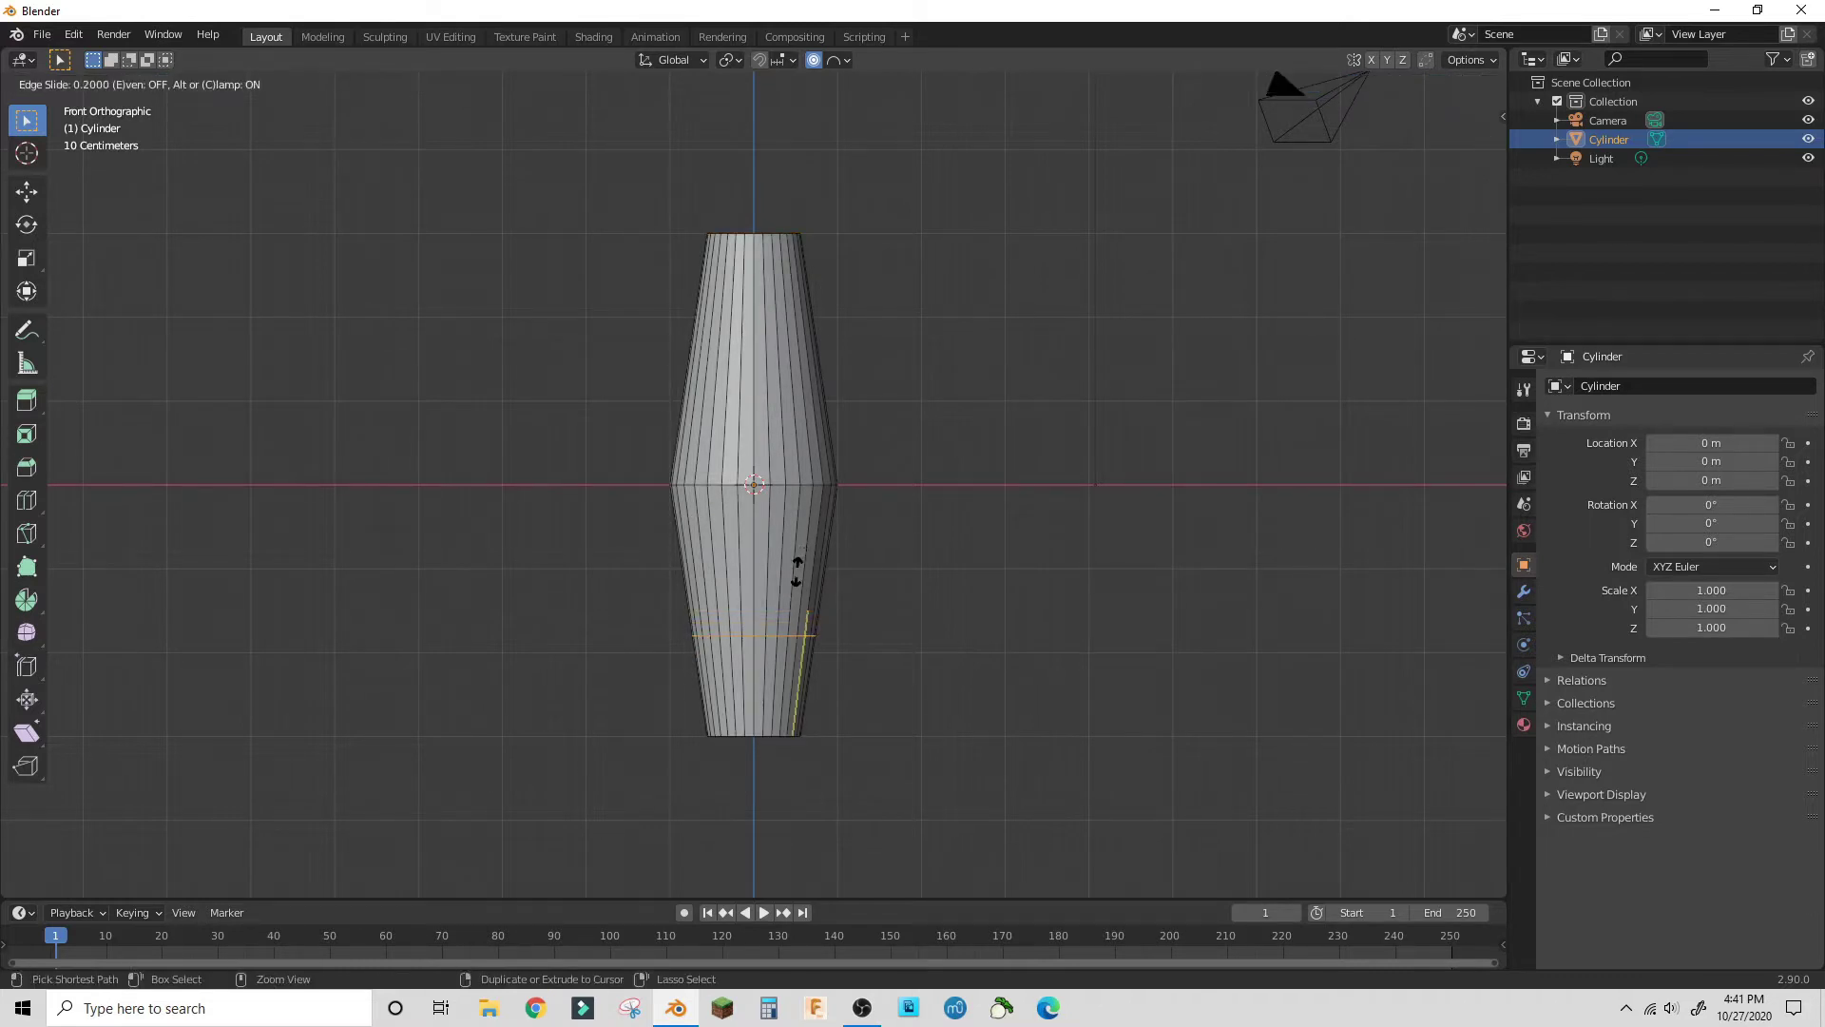
pyautogui.click(794, 577)
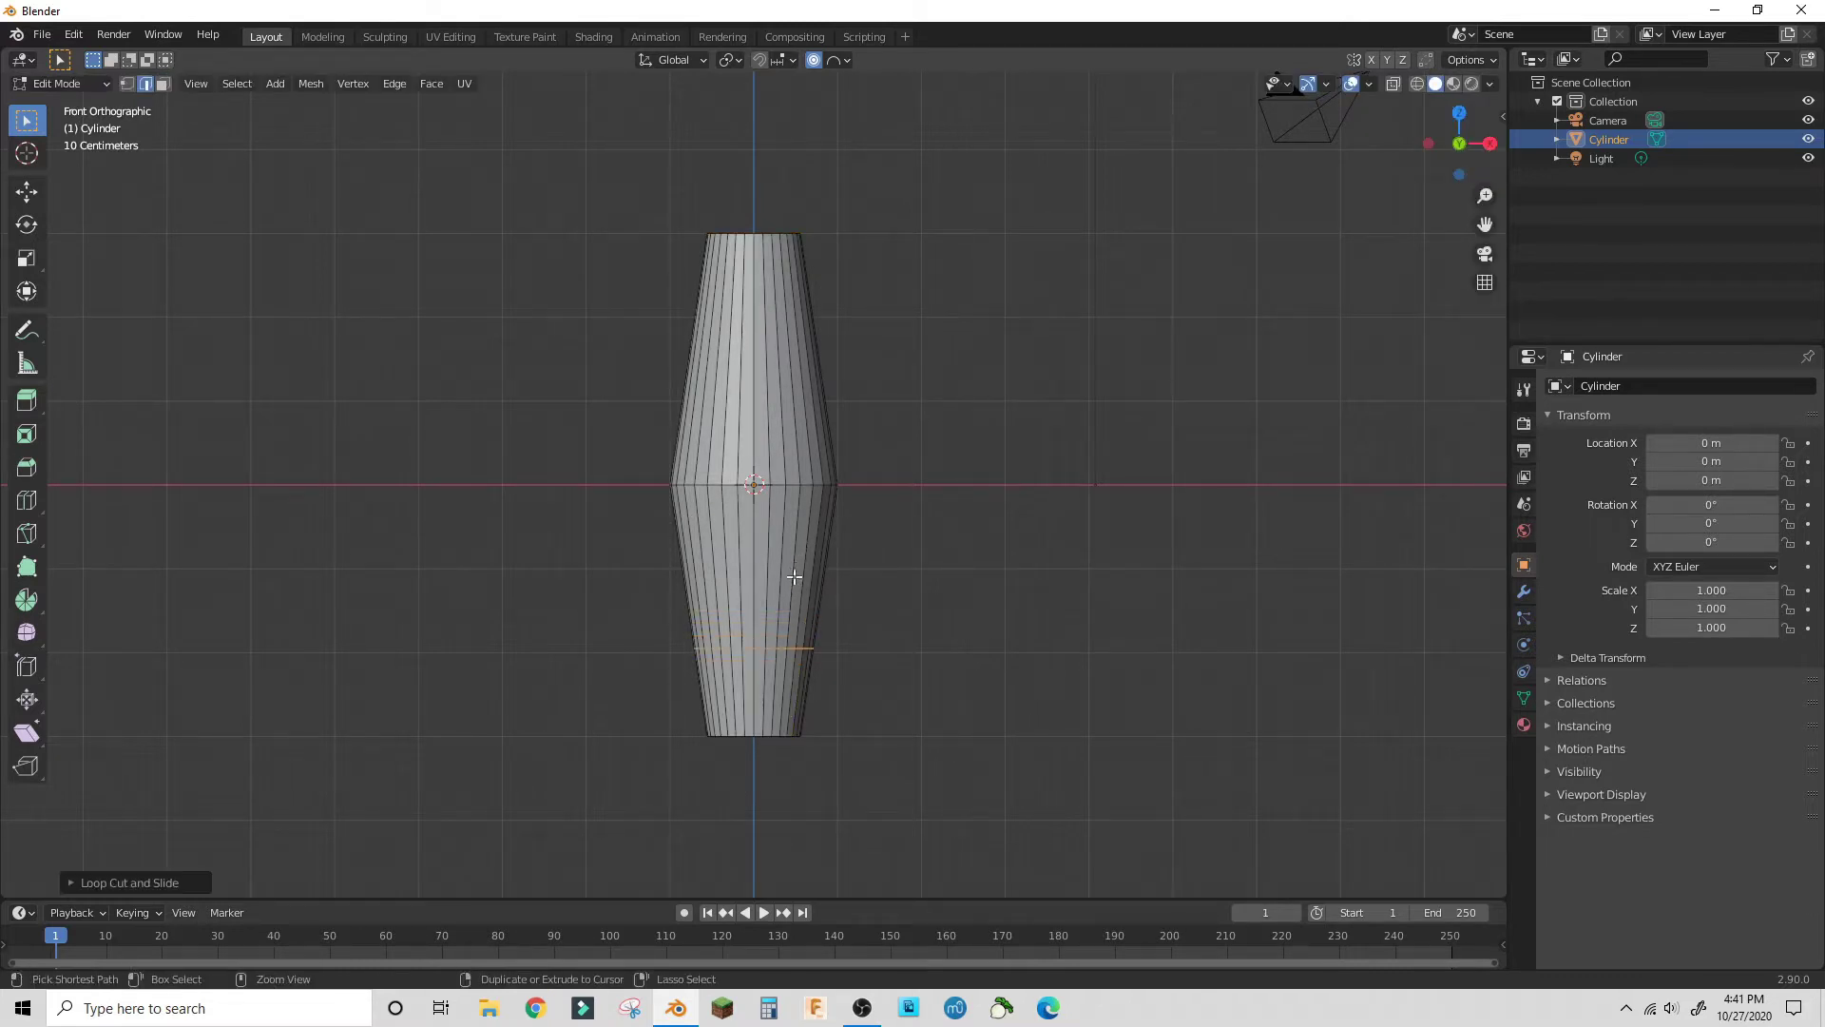
pyautogui.press('s')
pyautogui.rightClick(988, 531)
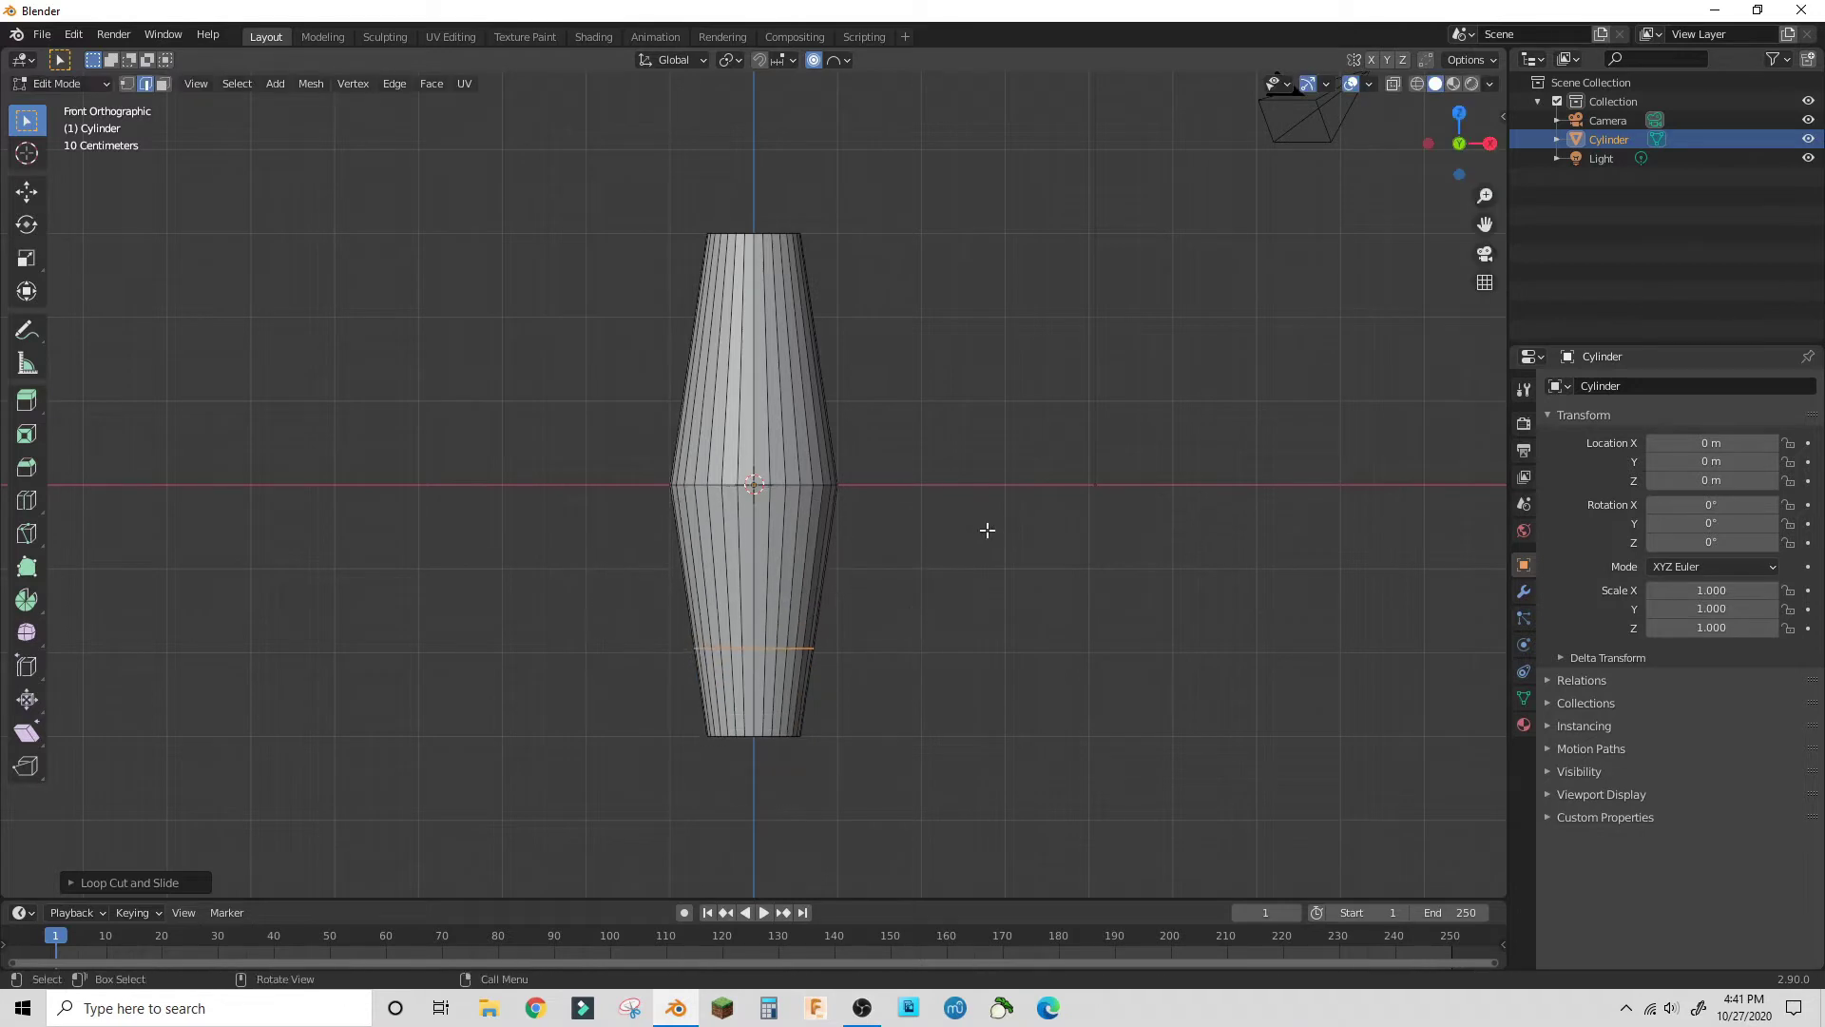
pyautogui.press('s')
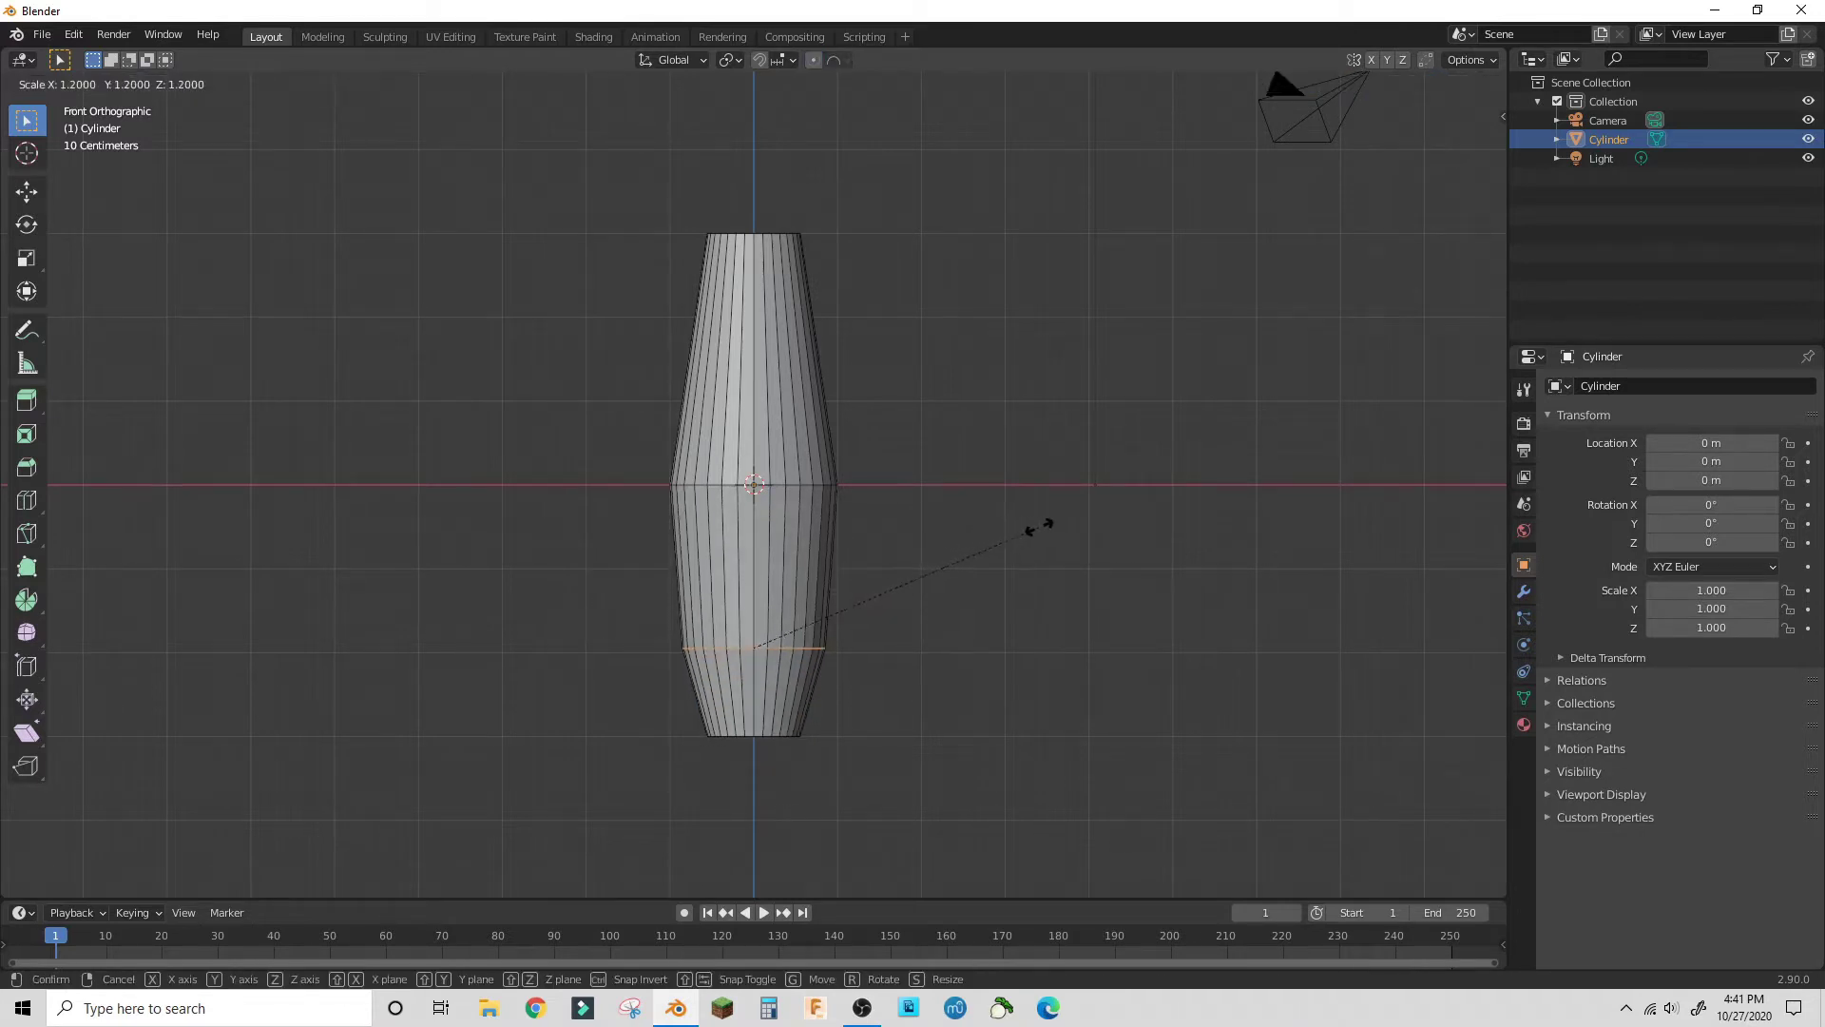
pyautogui.click(1043, 526)
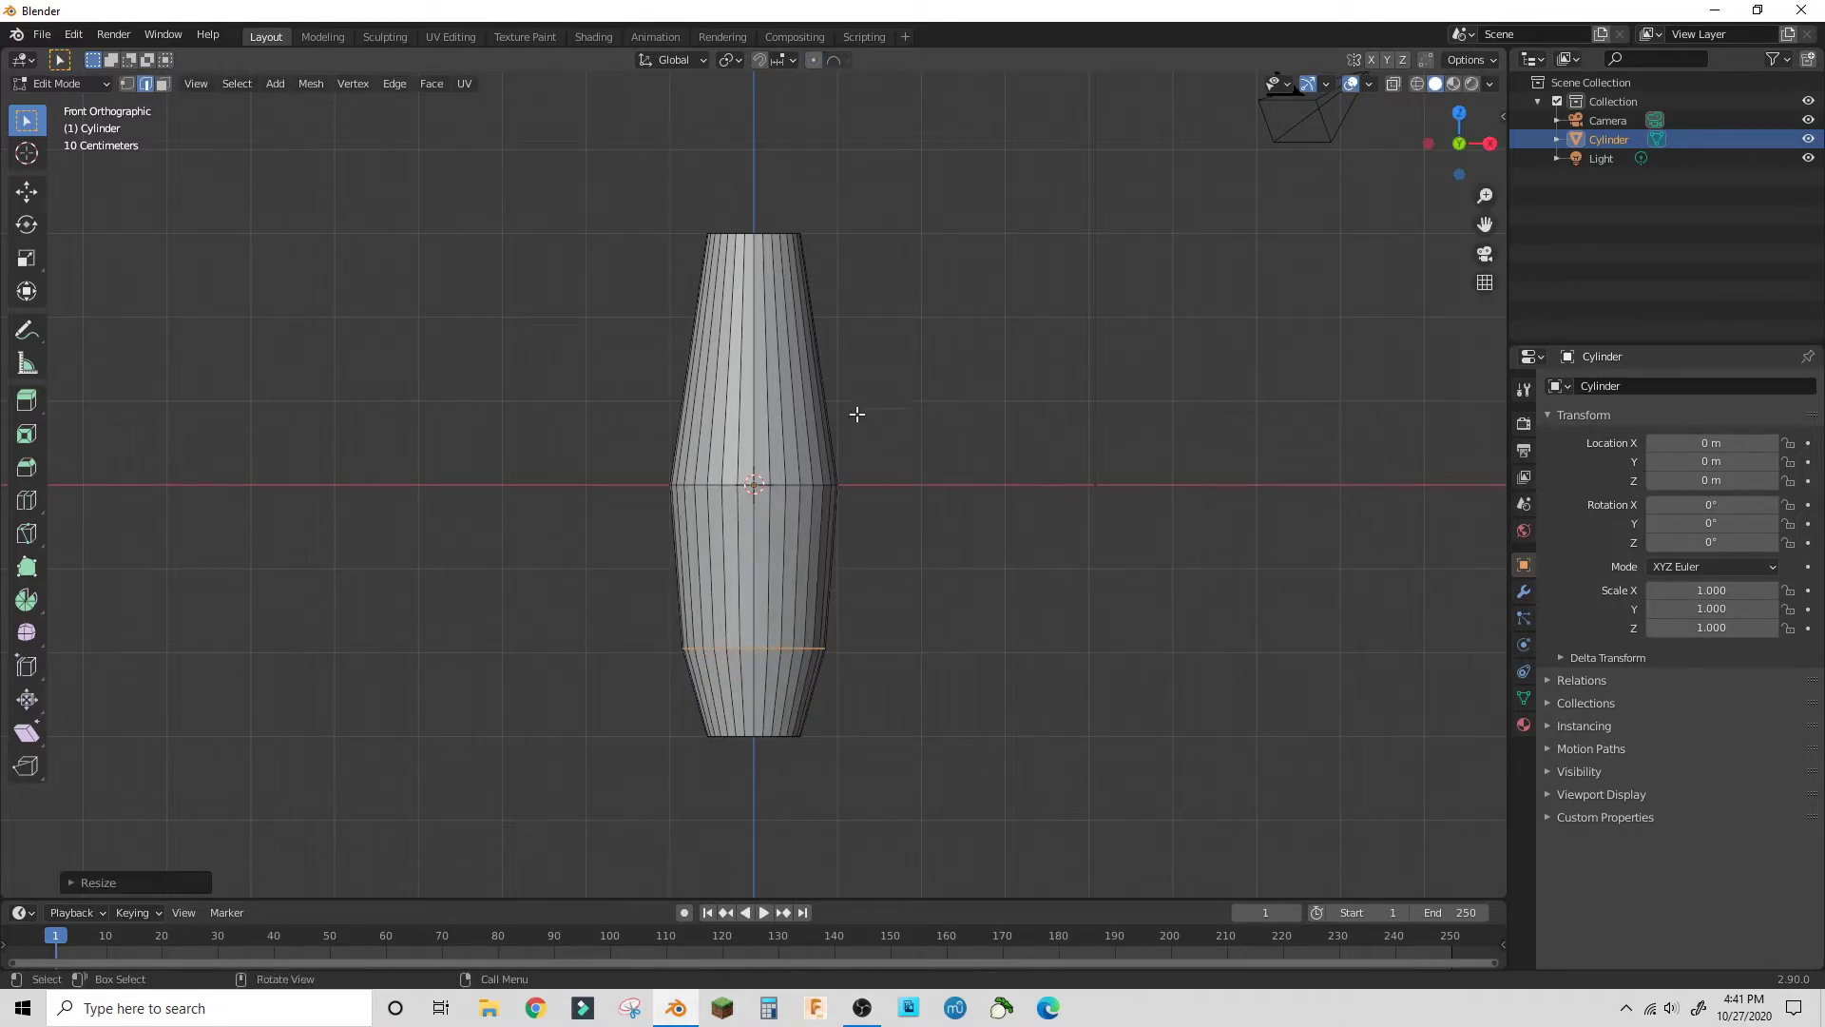
# - Add a matching loop cut near the top of the upper half and scale it by about 1.2
pyautogui.hotkey('ctrl', 'r')
pyautogui.click(791, 360)
pyautogui.click(994, 322)
pyautogui.press('s')
pyautogui.click(1038, 311)
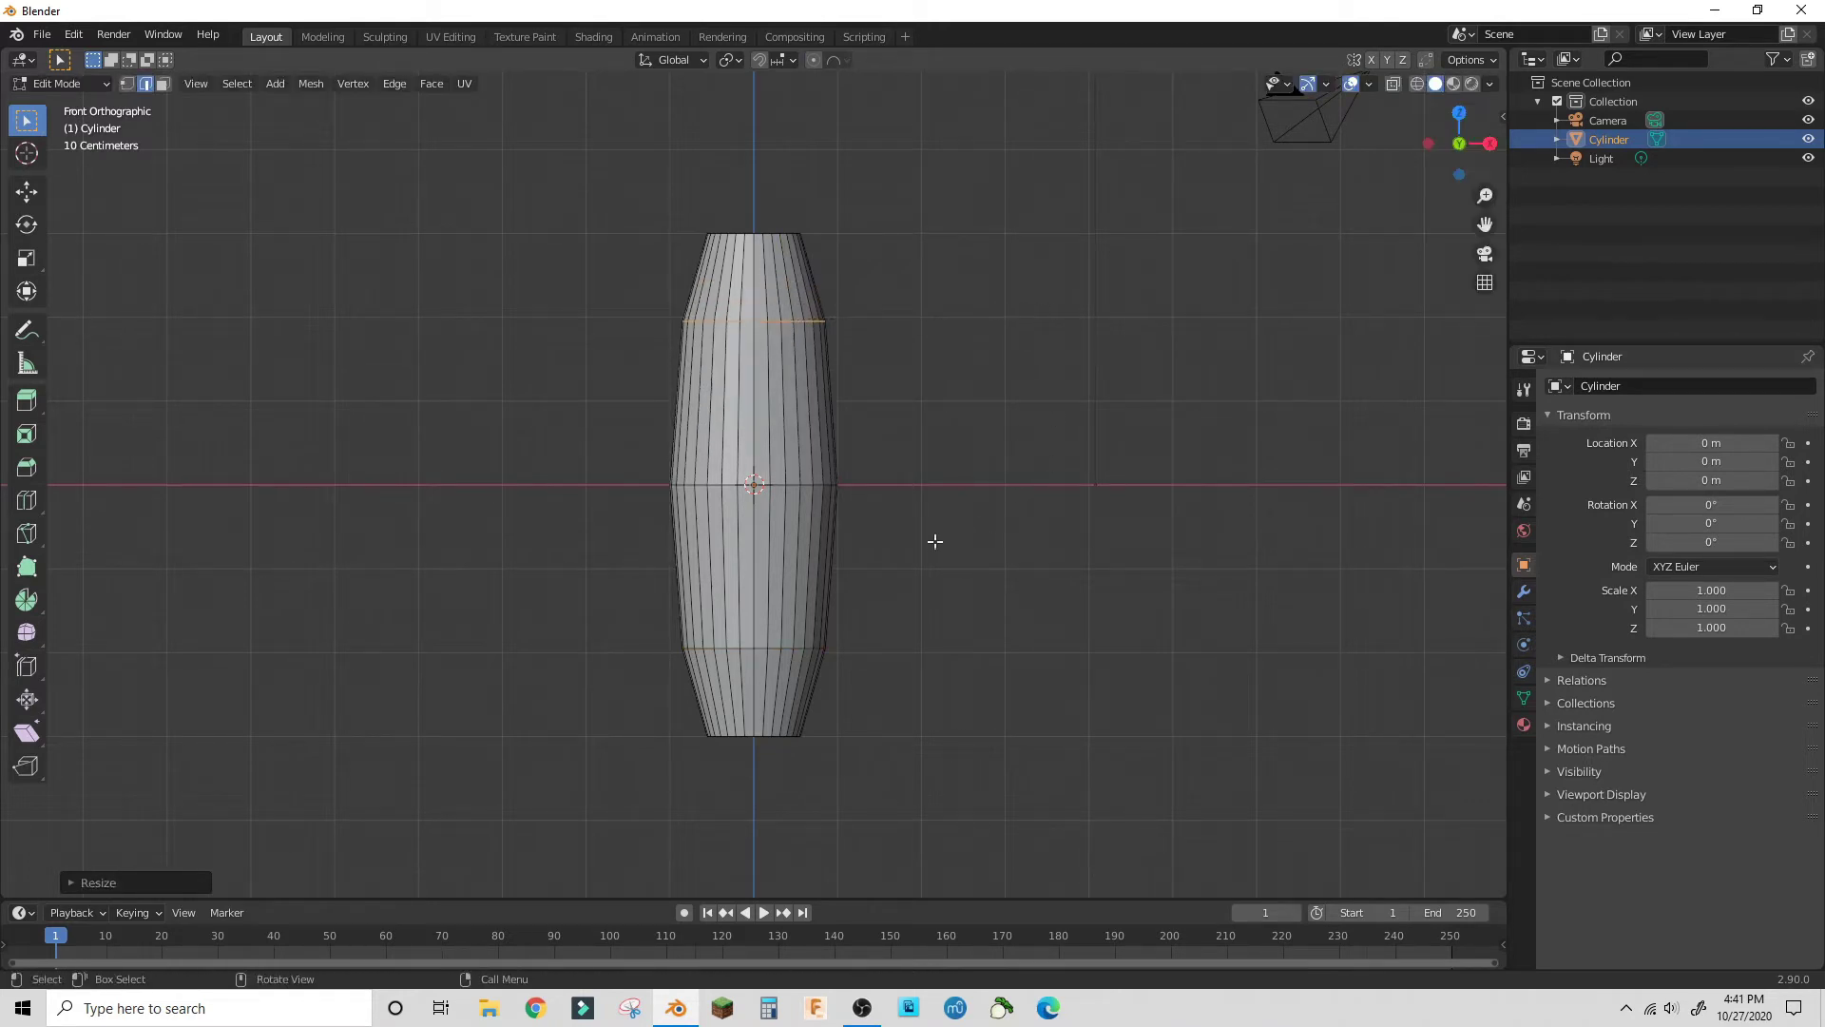
# - Narrow the top and bottom end faces further by scaling them down together, excluding the Z axis
pyautogui.moveTo(911, 278); pyautogui.dragTo(513, 194, button='middle')
pyautogui.moveTo(816, 228); pyautogui.dragTo(821, 296, button='middle')
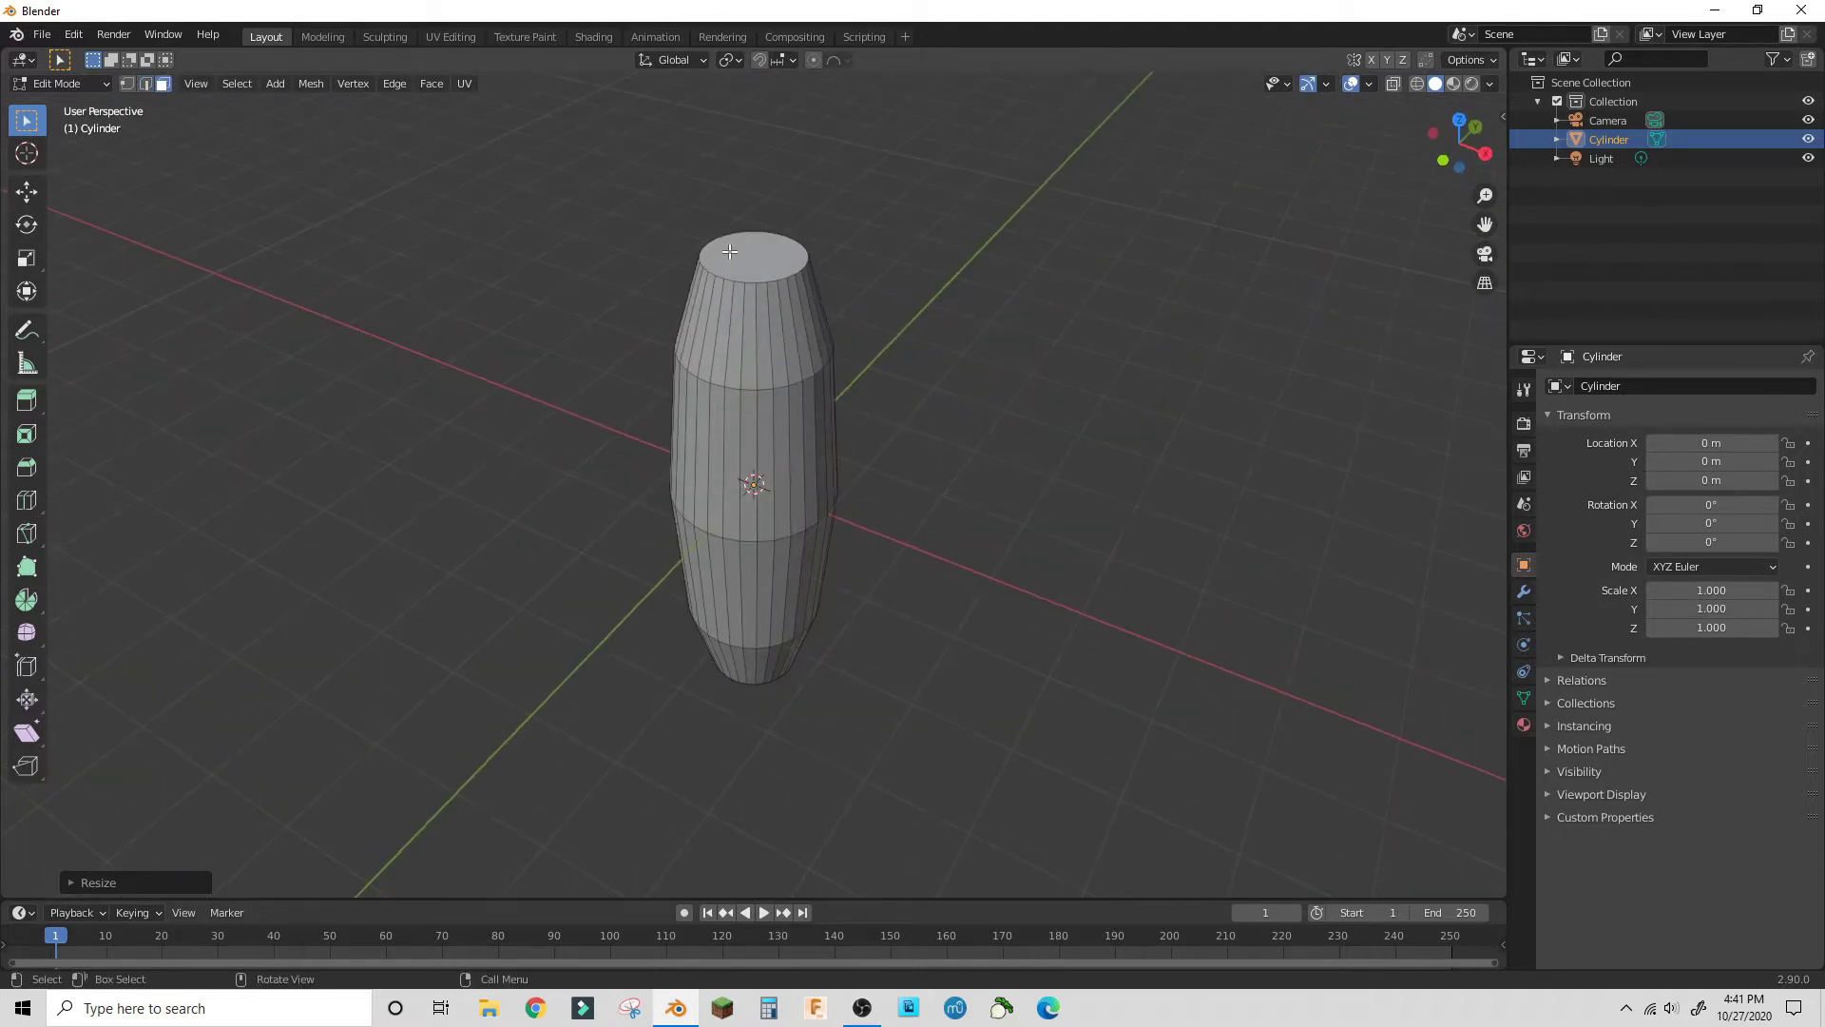
pyautogui.moveTo(730, 259); pyautogui.dragTo(1042, 437, button='middle')
pyautogui.press('s')
pyautogui.hotkey('shift', 'z')
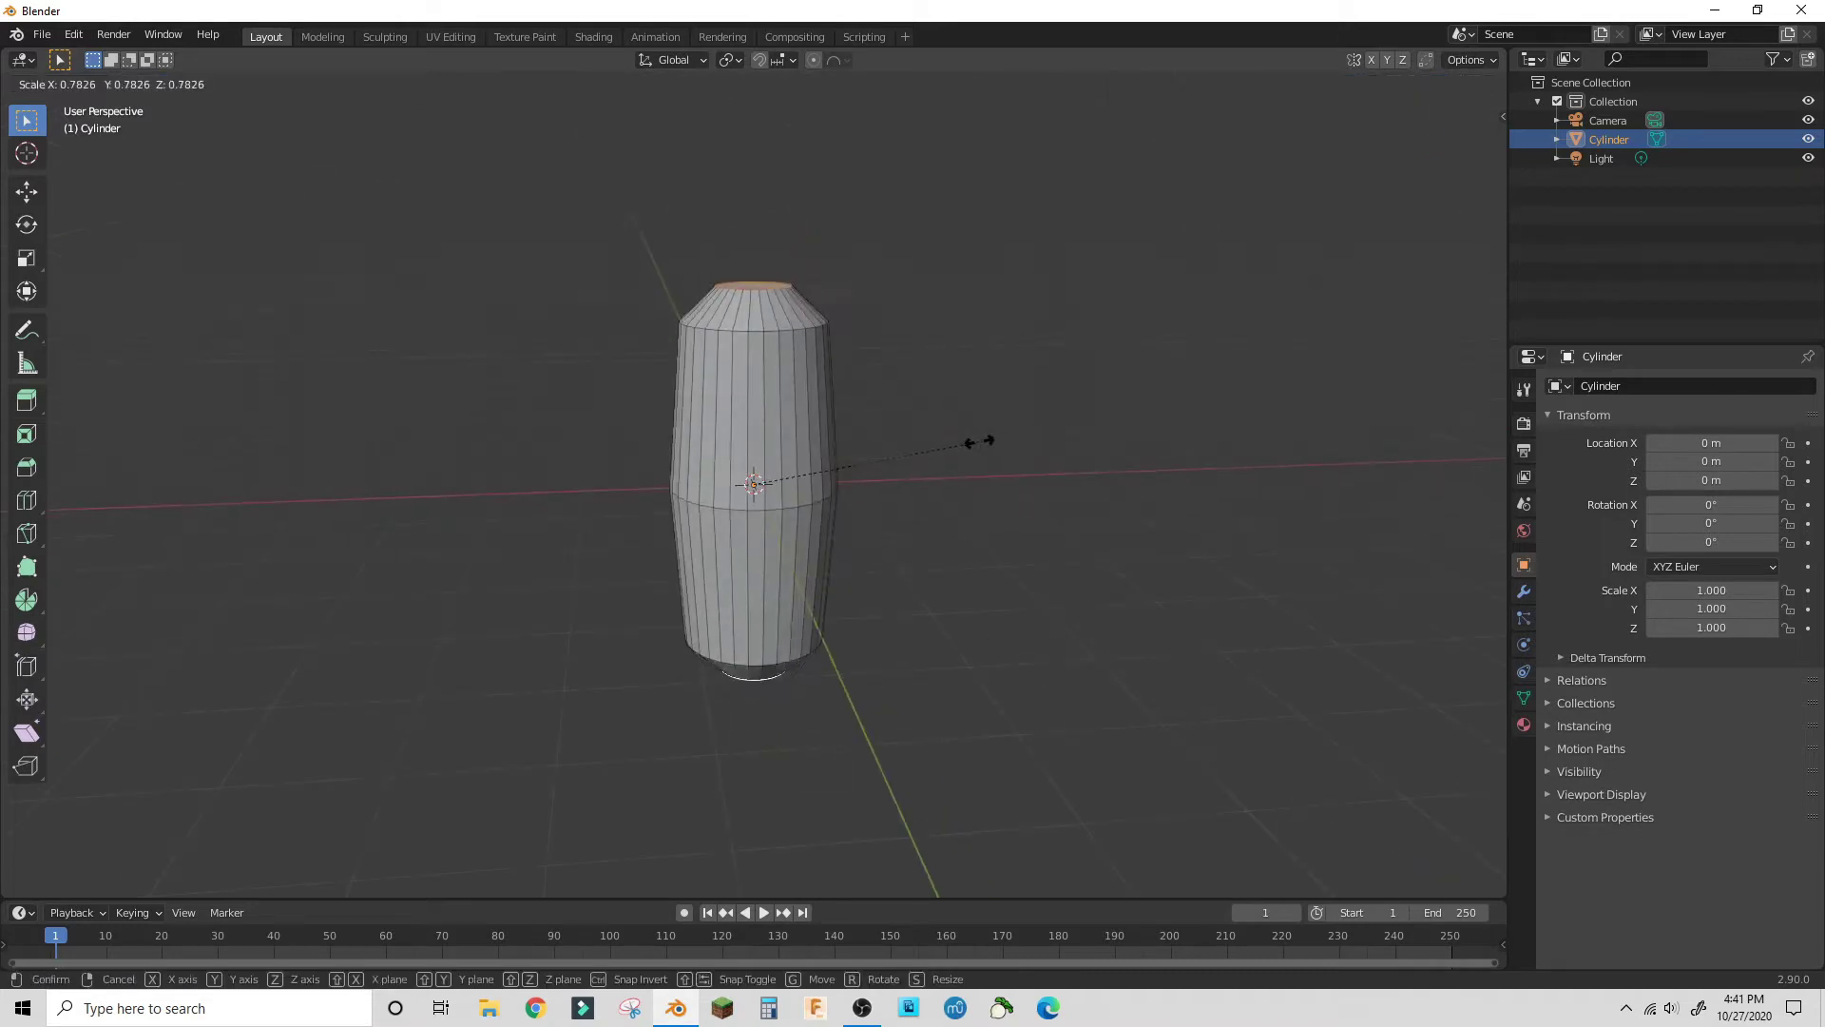
pyautogui.click(911, 462)
# - Select the whole mesh and divide the body with several evenly spaced loop cuts
pyautogui.moveTo(913, 460)
pyautogui.mouseDown(button='middle')
pyautogui.moveTo(912, 380)
pyautogui.moveTo(864, 423)
pyautogui.moveTo(911, 424)
pyautogui.mouseUp(button='middle')
pyautogui.press('a')
pyautogui.rightClick(812, 405)
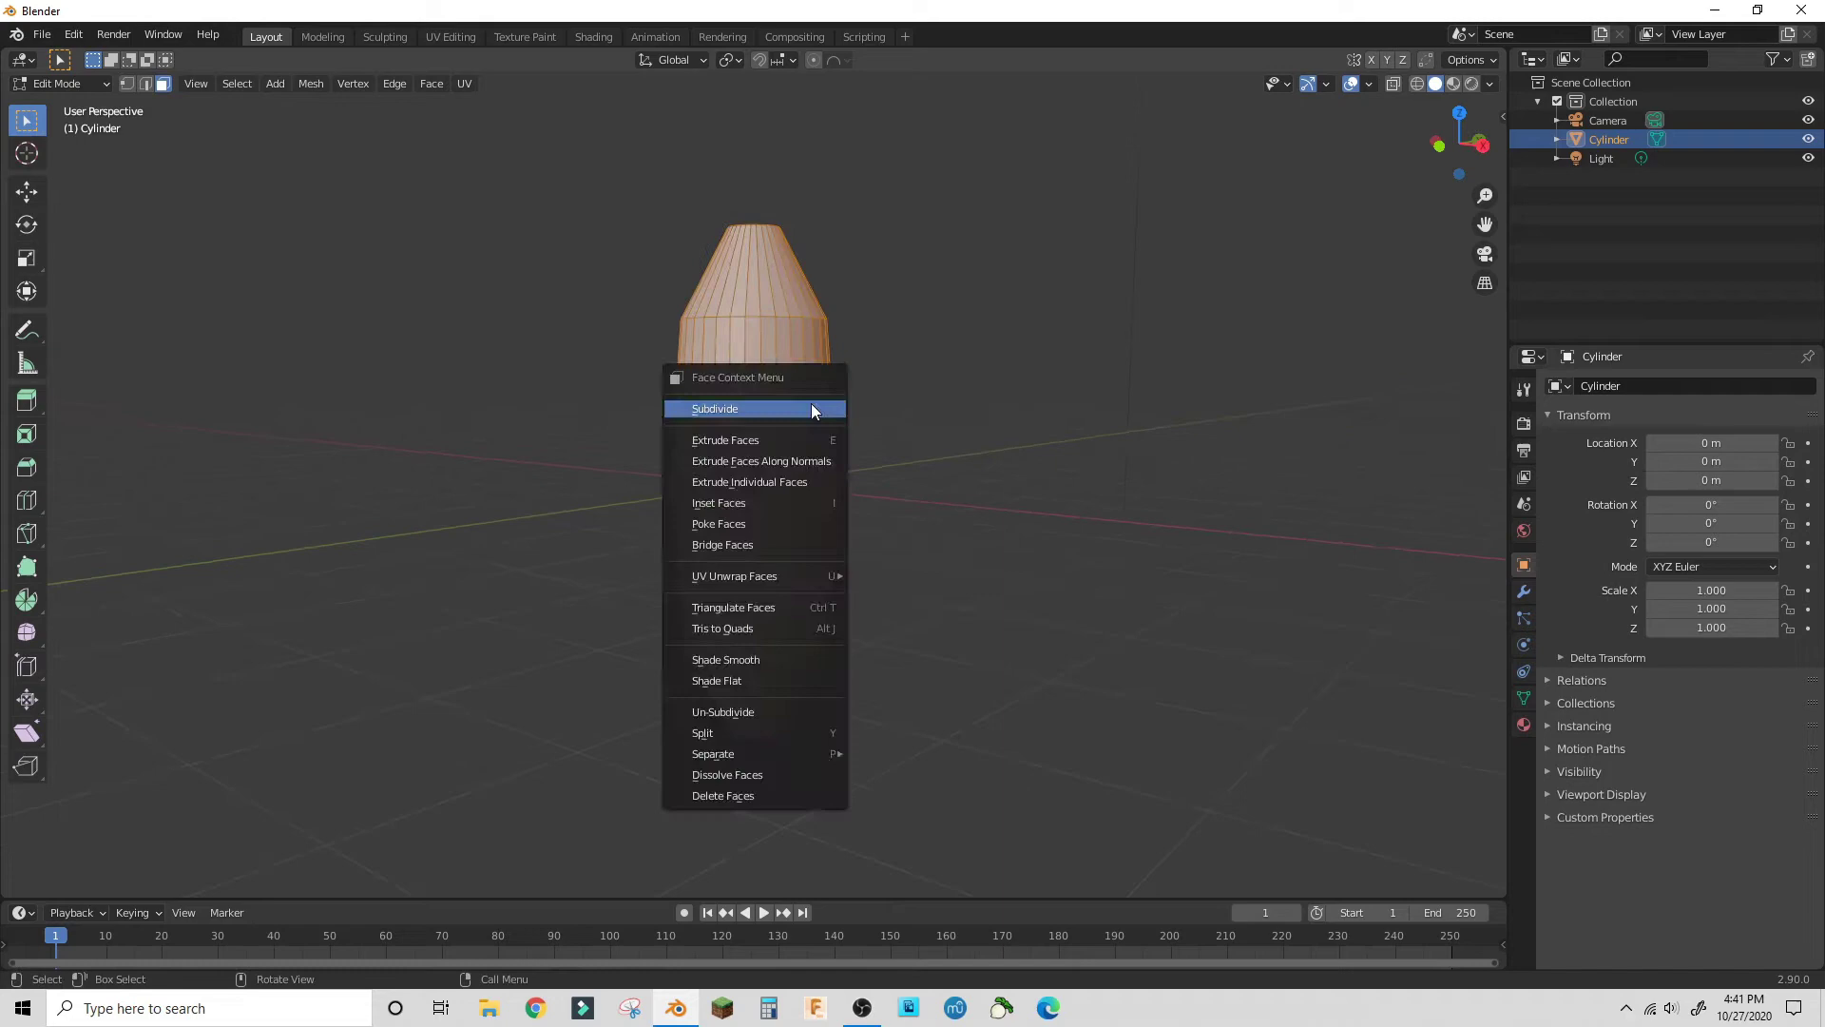
pyautogui.click(1041, 351)
pyautogui.hotkey('ctrl', 'r')
pyautogui.scroll(7, 746, 412)
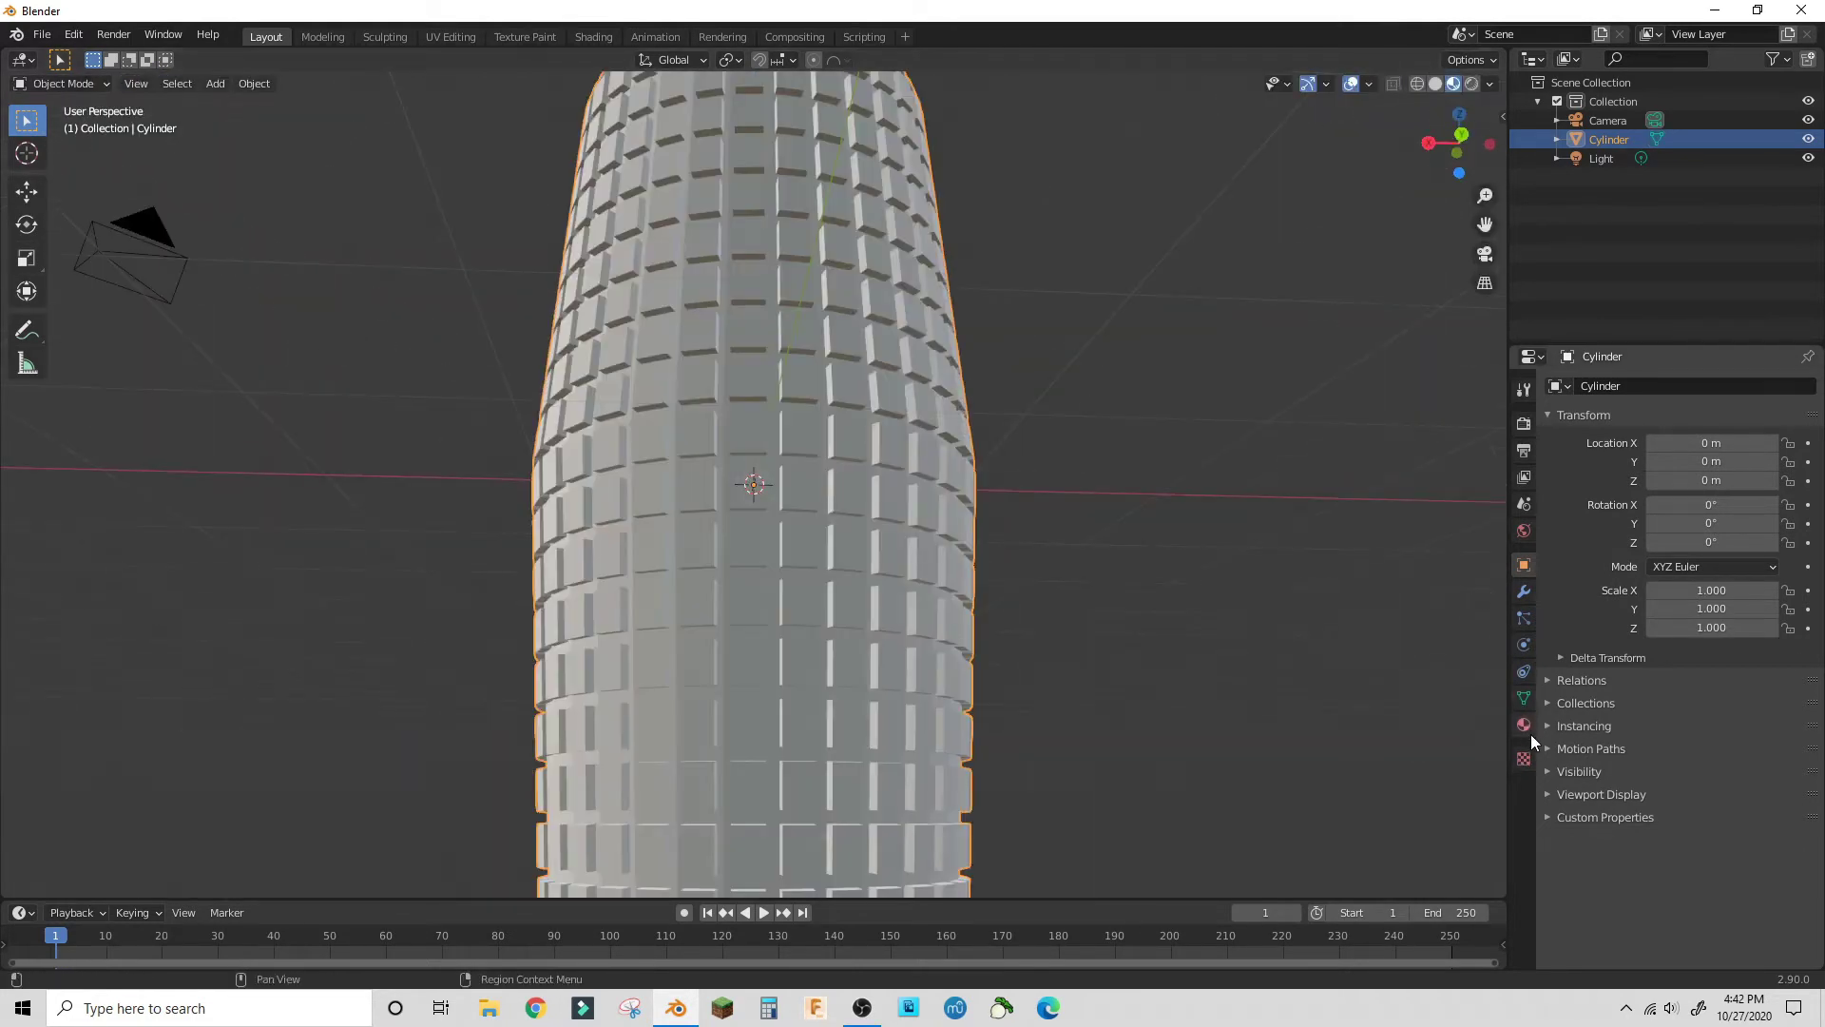
# - Give the cylinder a new material with a yellow base color
pyautogui.click(1524, 725)
pyautogui.click(1523, 591)
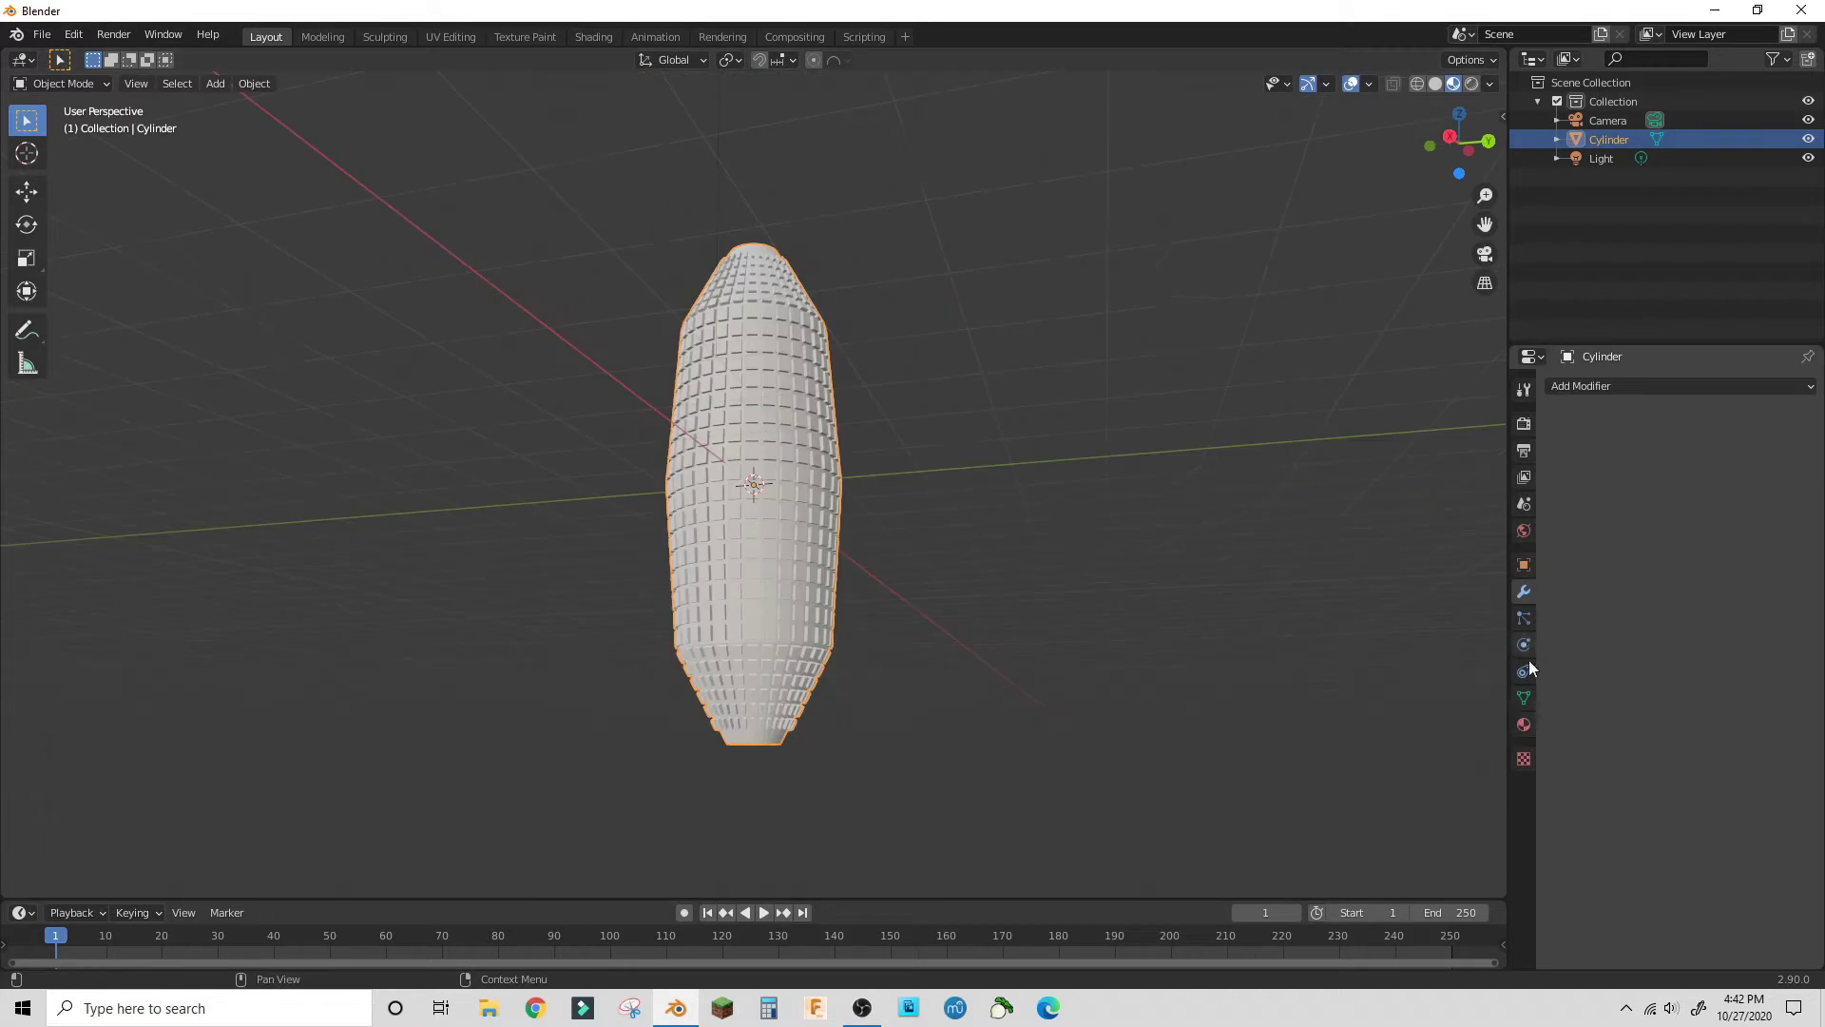
pyautogui.click(1526, 724)
pyautogui.click(1658, 462)
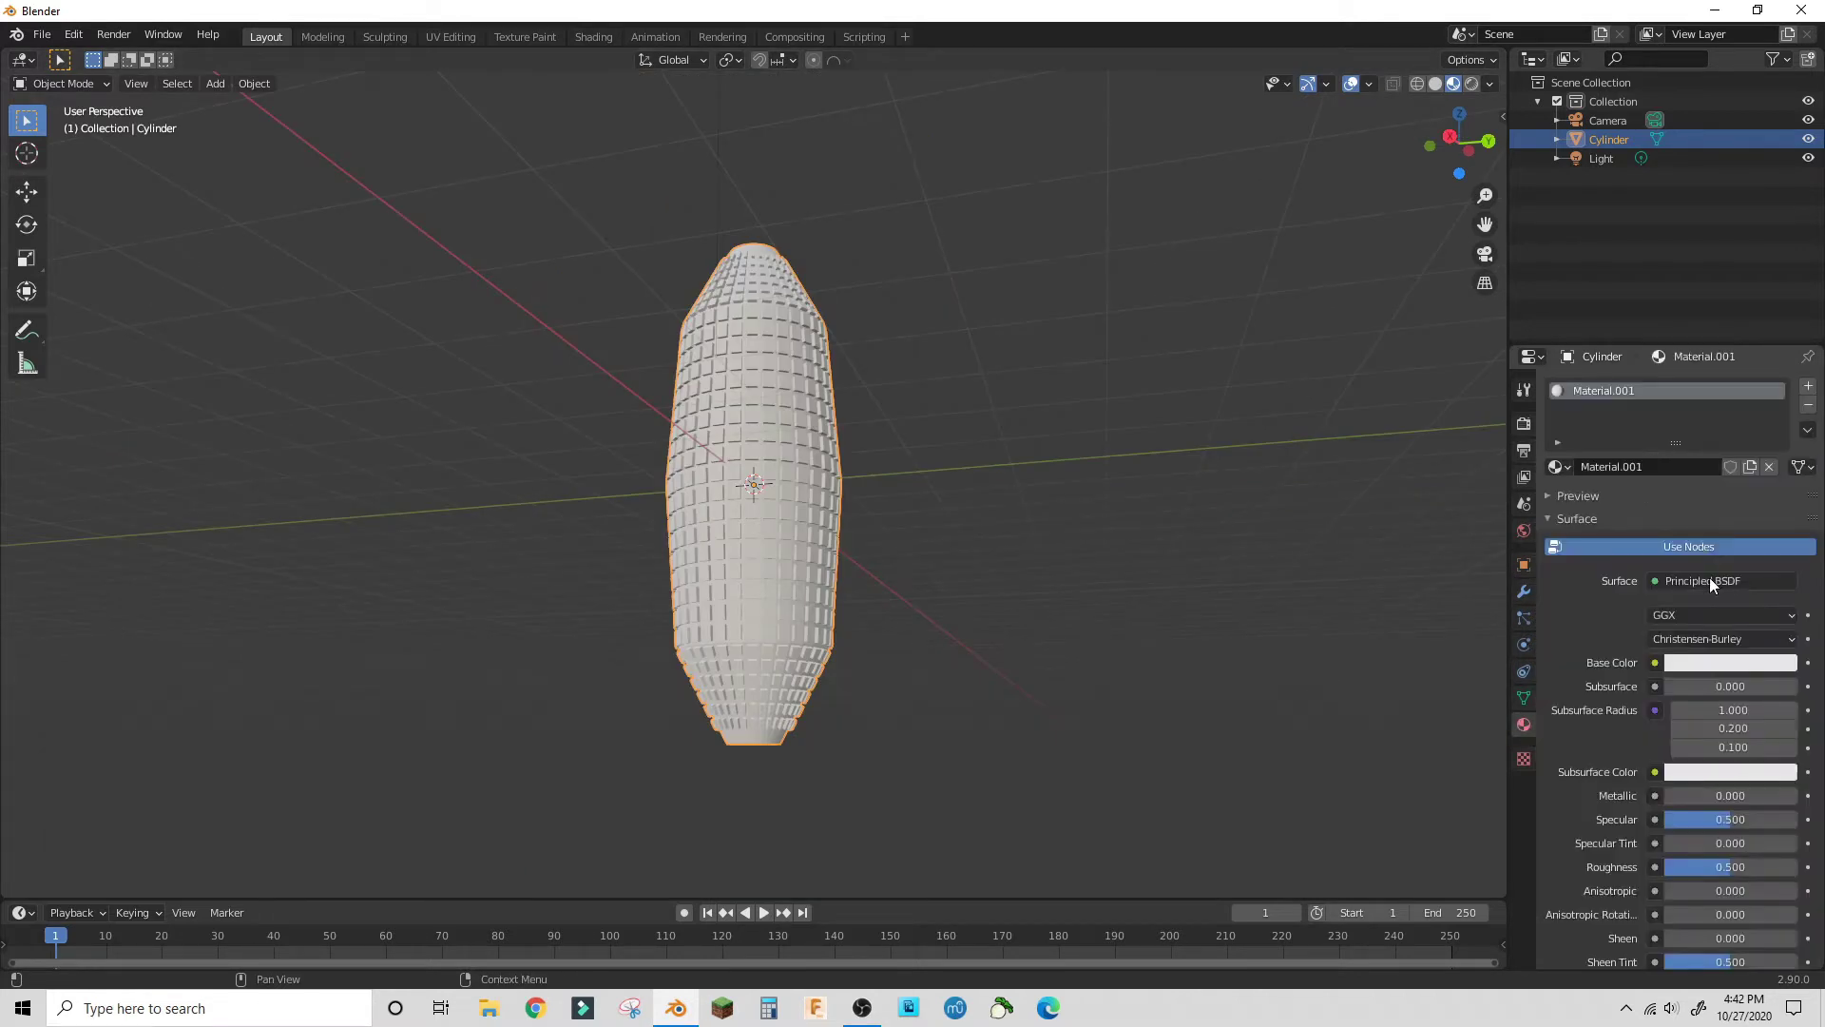
pyautogui.click(1694, 663)
pyautogui.moveTo(1686, 482); pyautogui.dragTo(1665, 485)
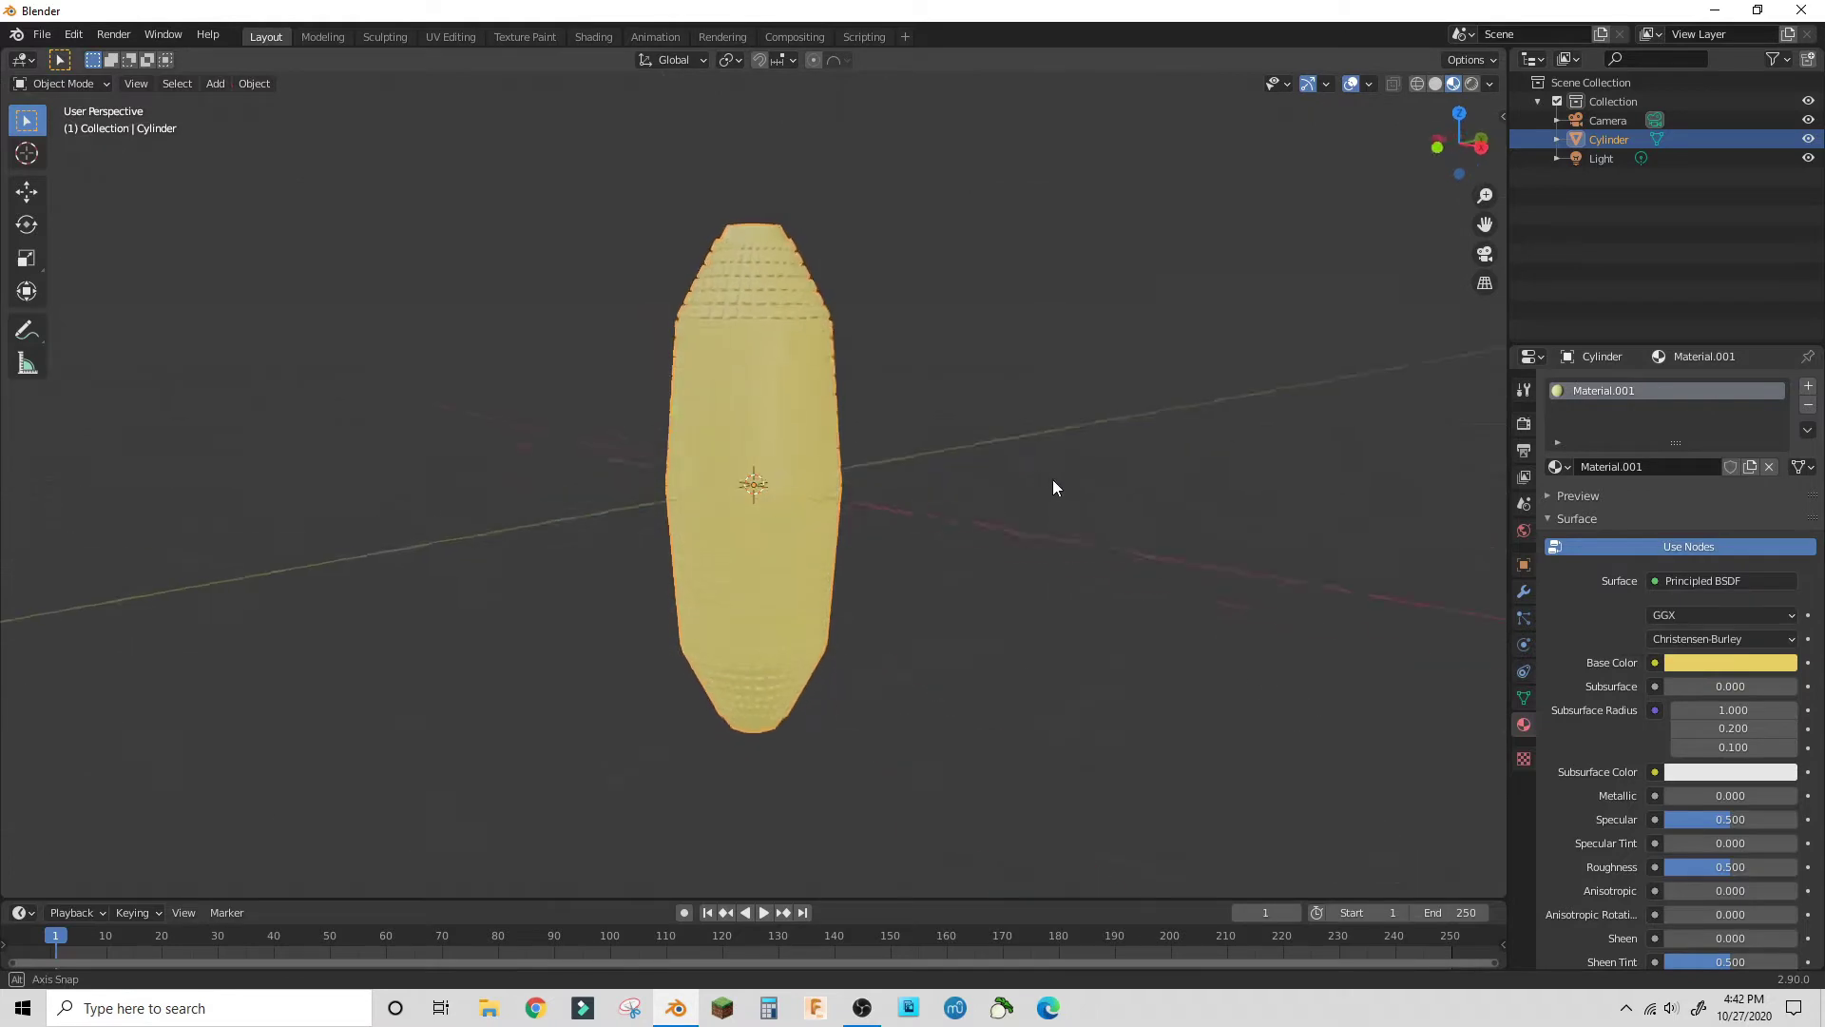
pyautogui.scroll(3, 1070, 466)
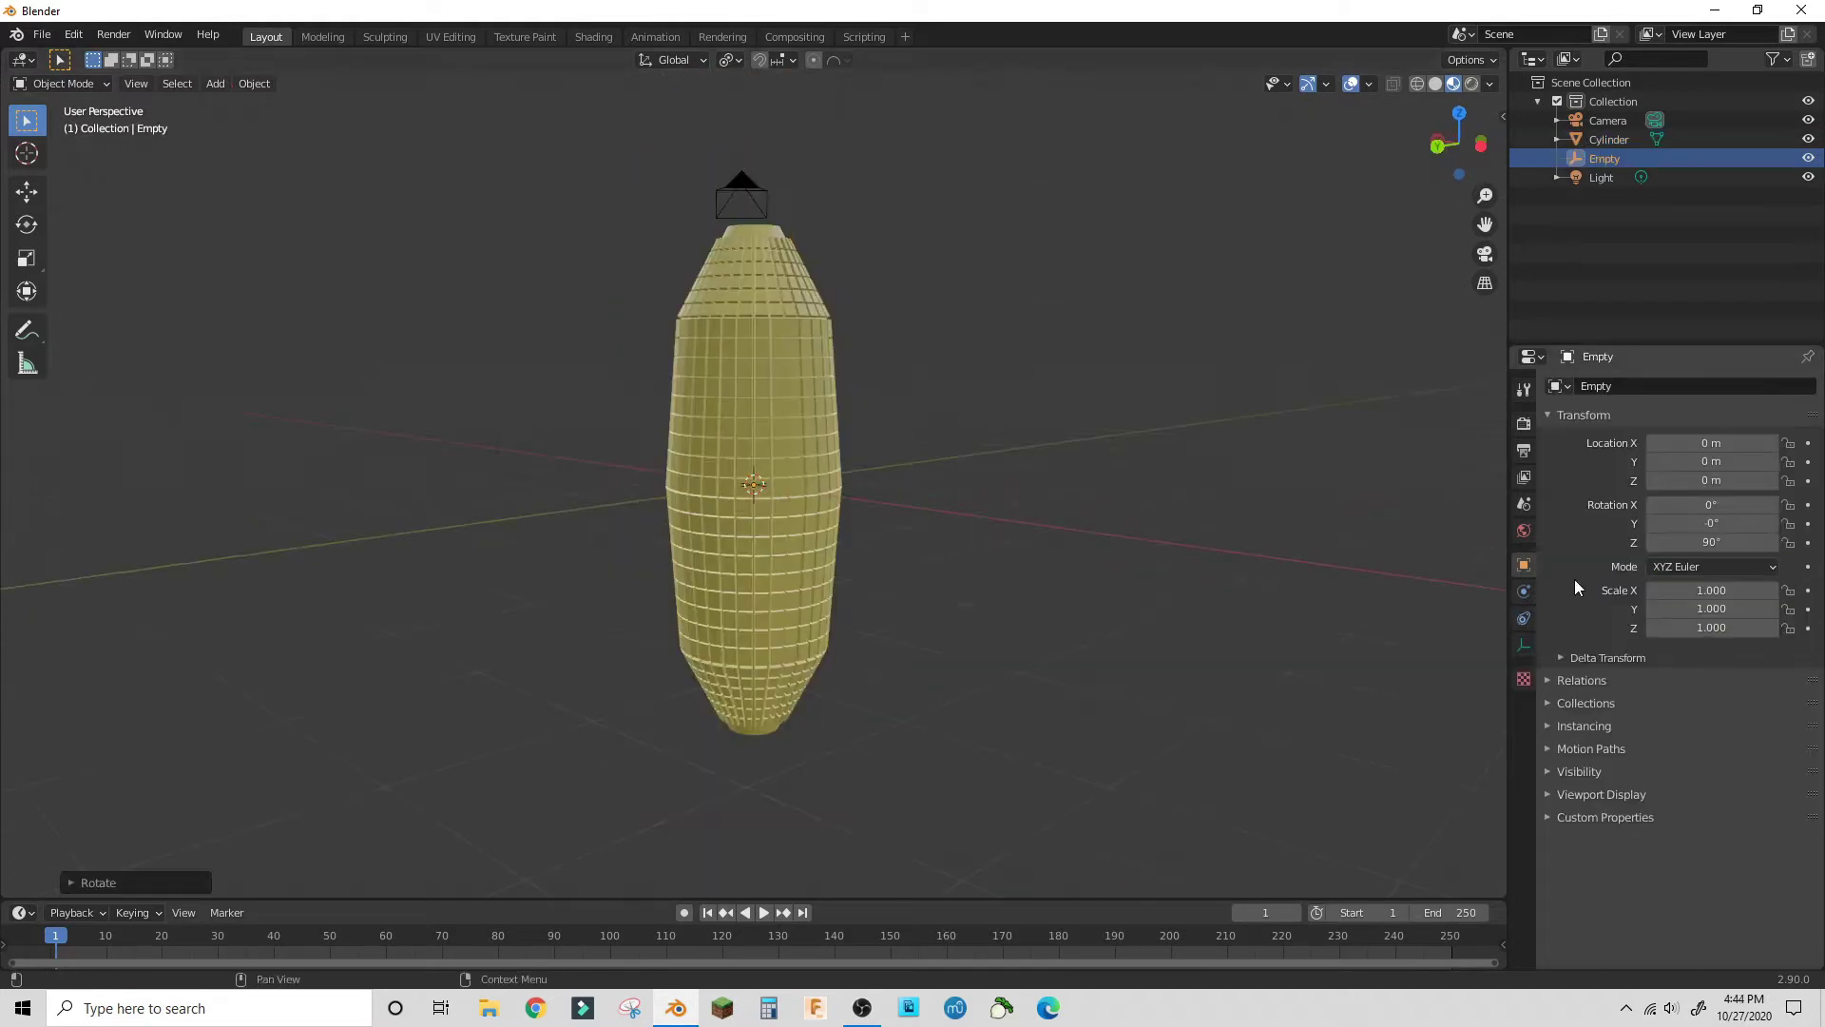
# - Add a plane mesh at the origin and give it an Array modifier
pyautogui.hotkey('shift', 'a')
pyautogui.moveTo(964, 245)
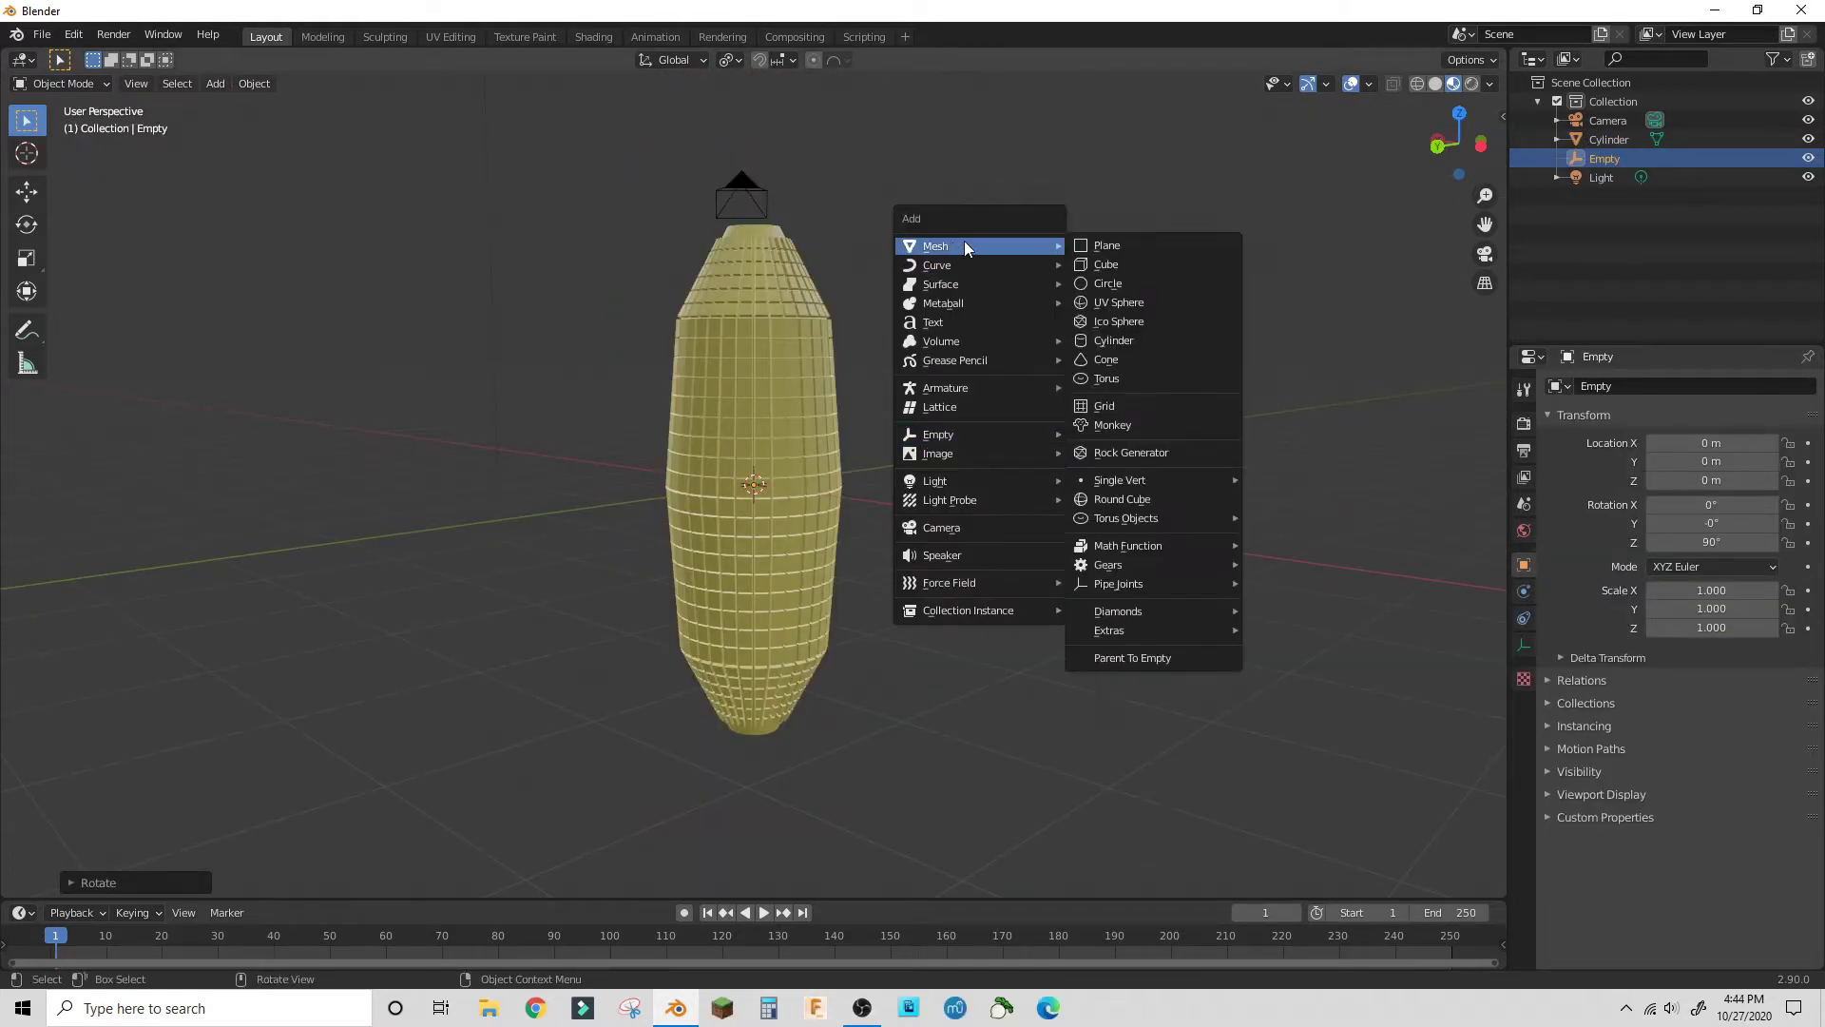
pyautogui.click(1095, 245)
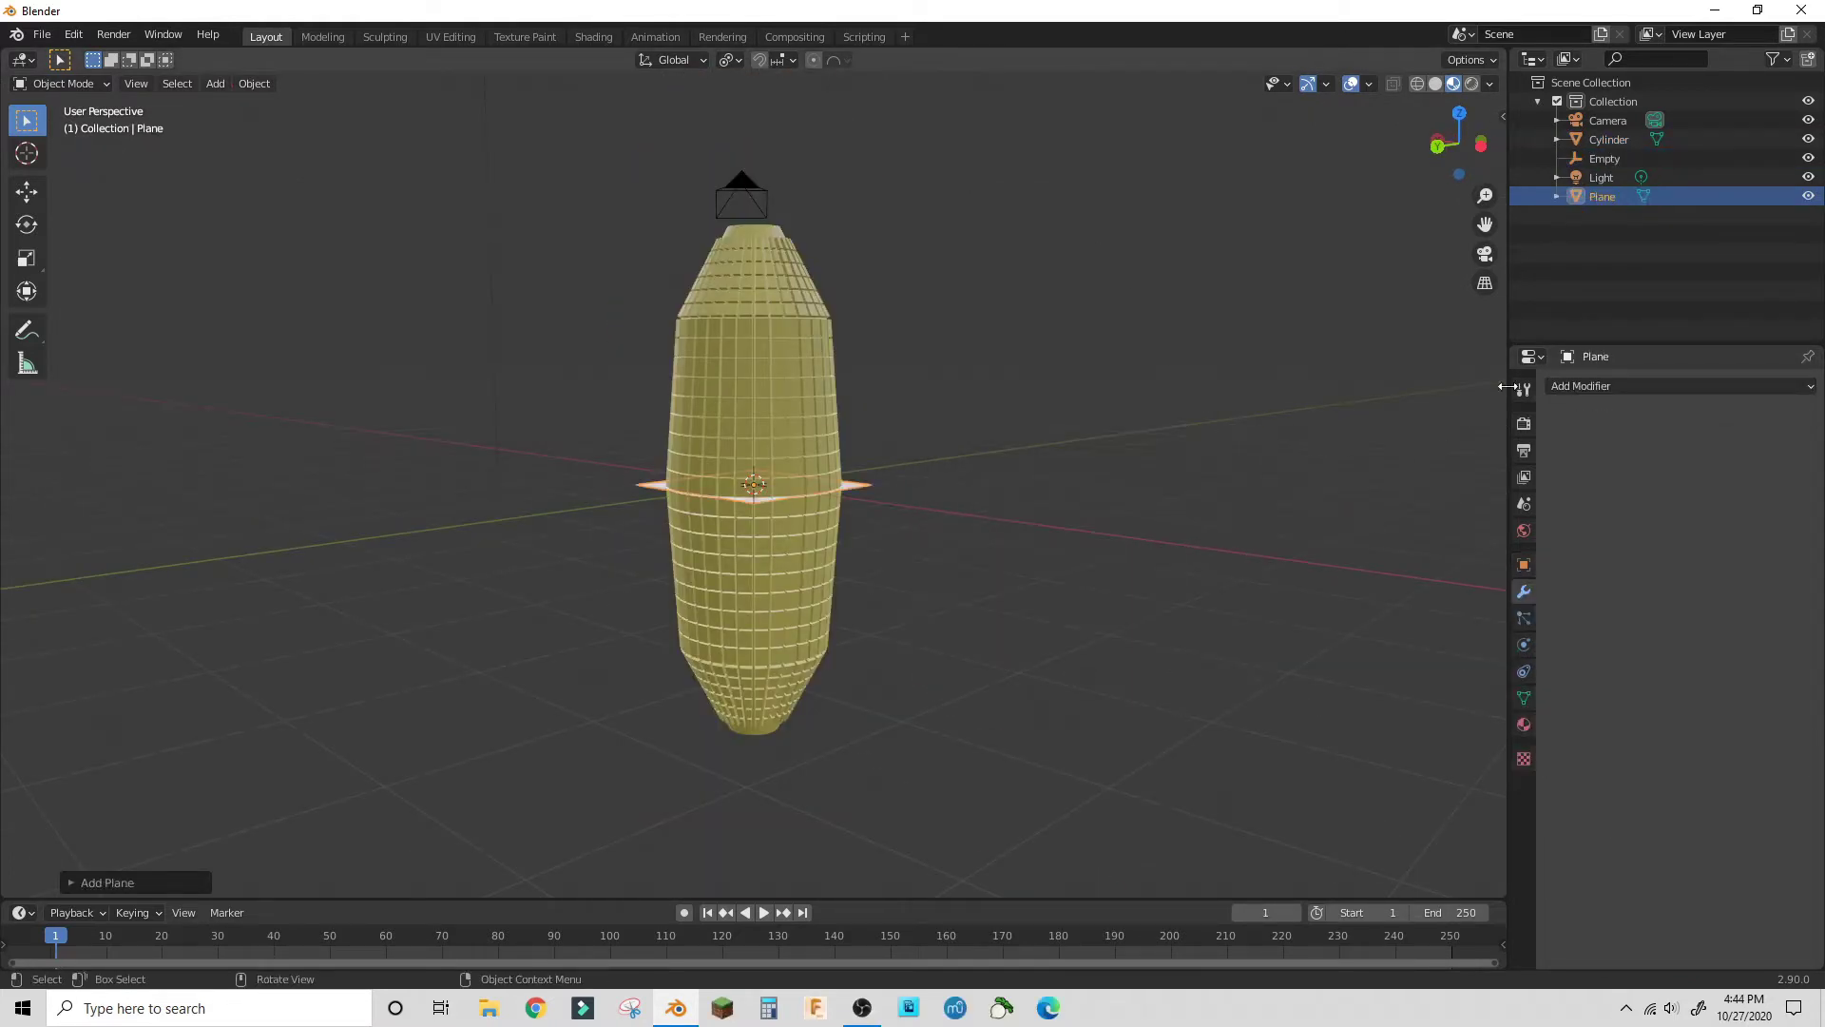
pyautogui.click(1570, 380)
pyautogui.click(1430, 424)
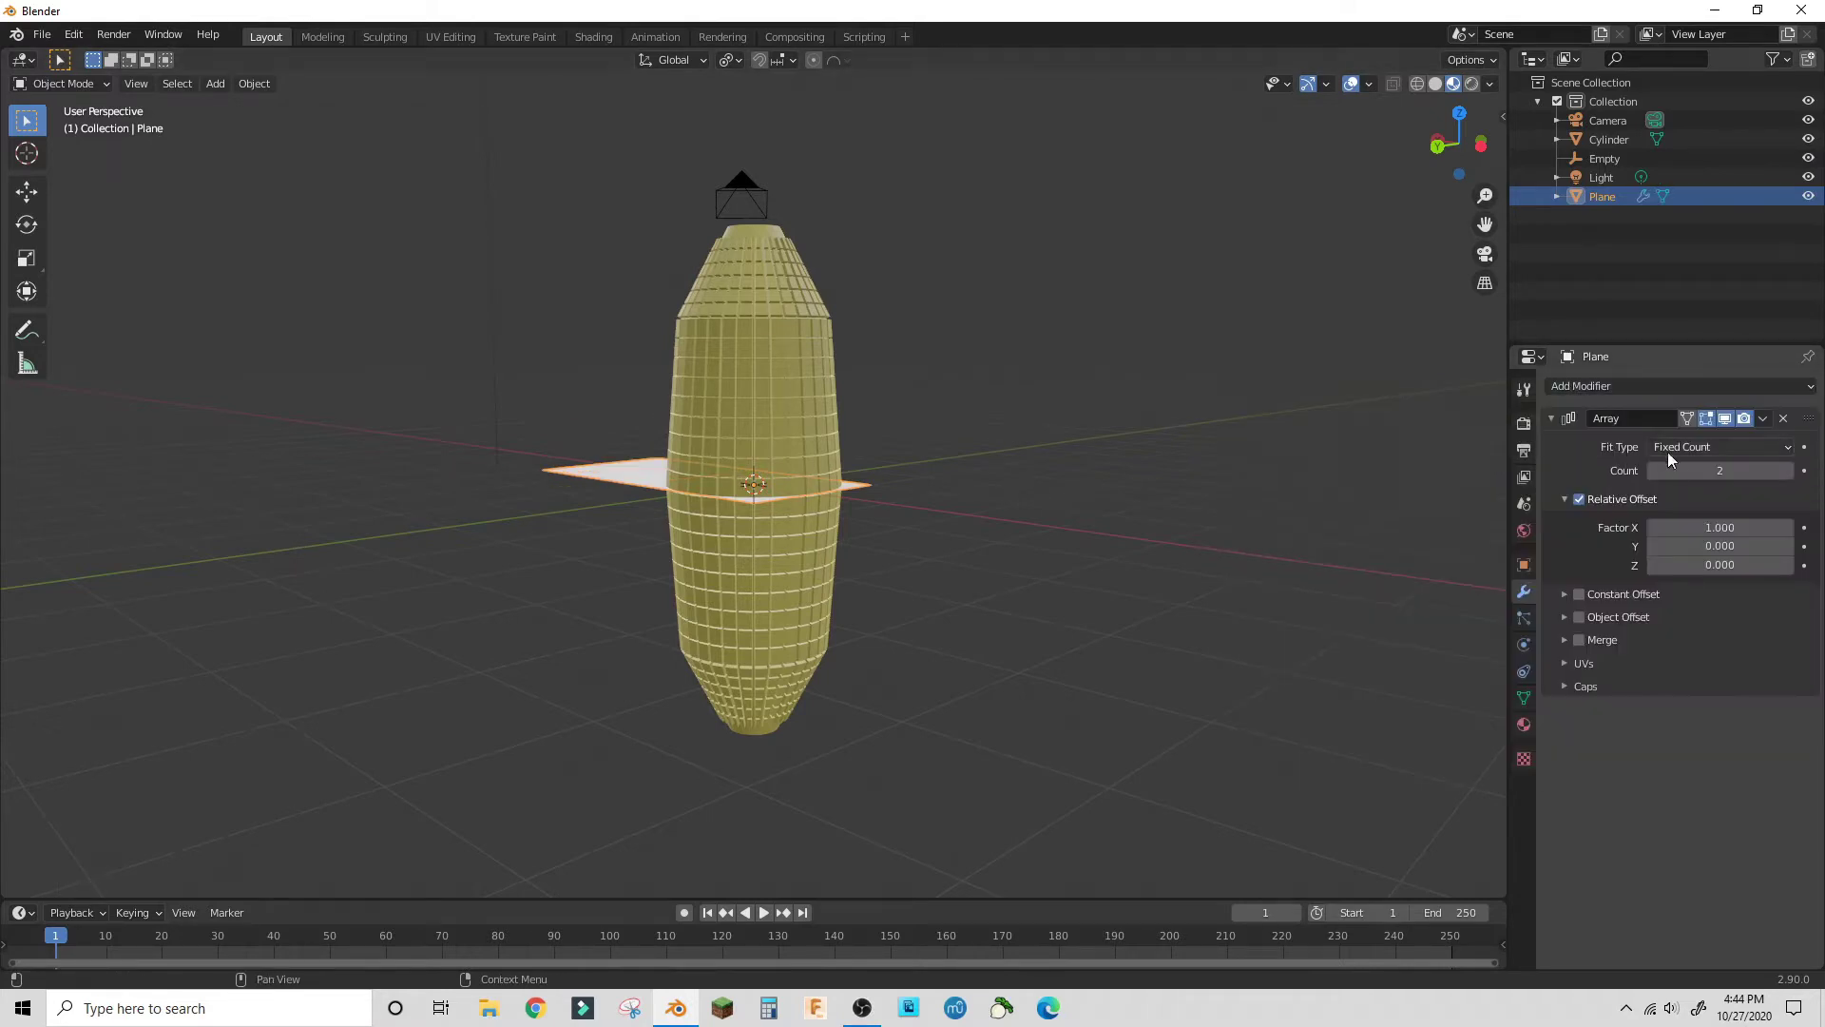
# - Keep the array's fit type at Fixed Count and enable Object Offset with Empty as the offset object
pyautogui.click(1673, 447)
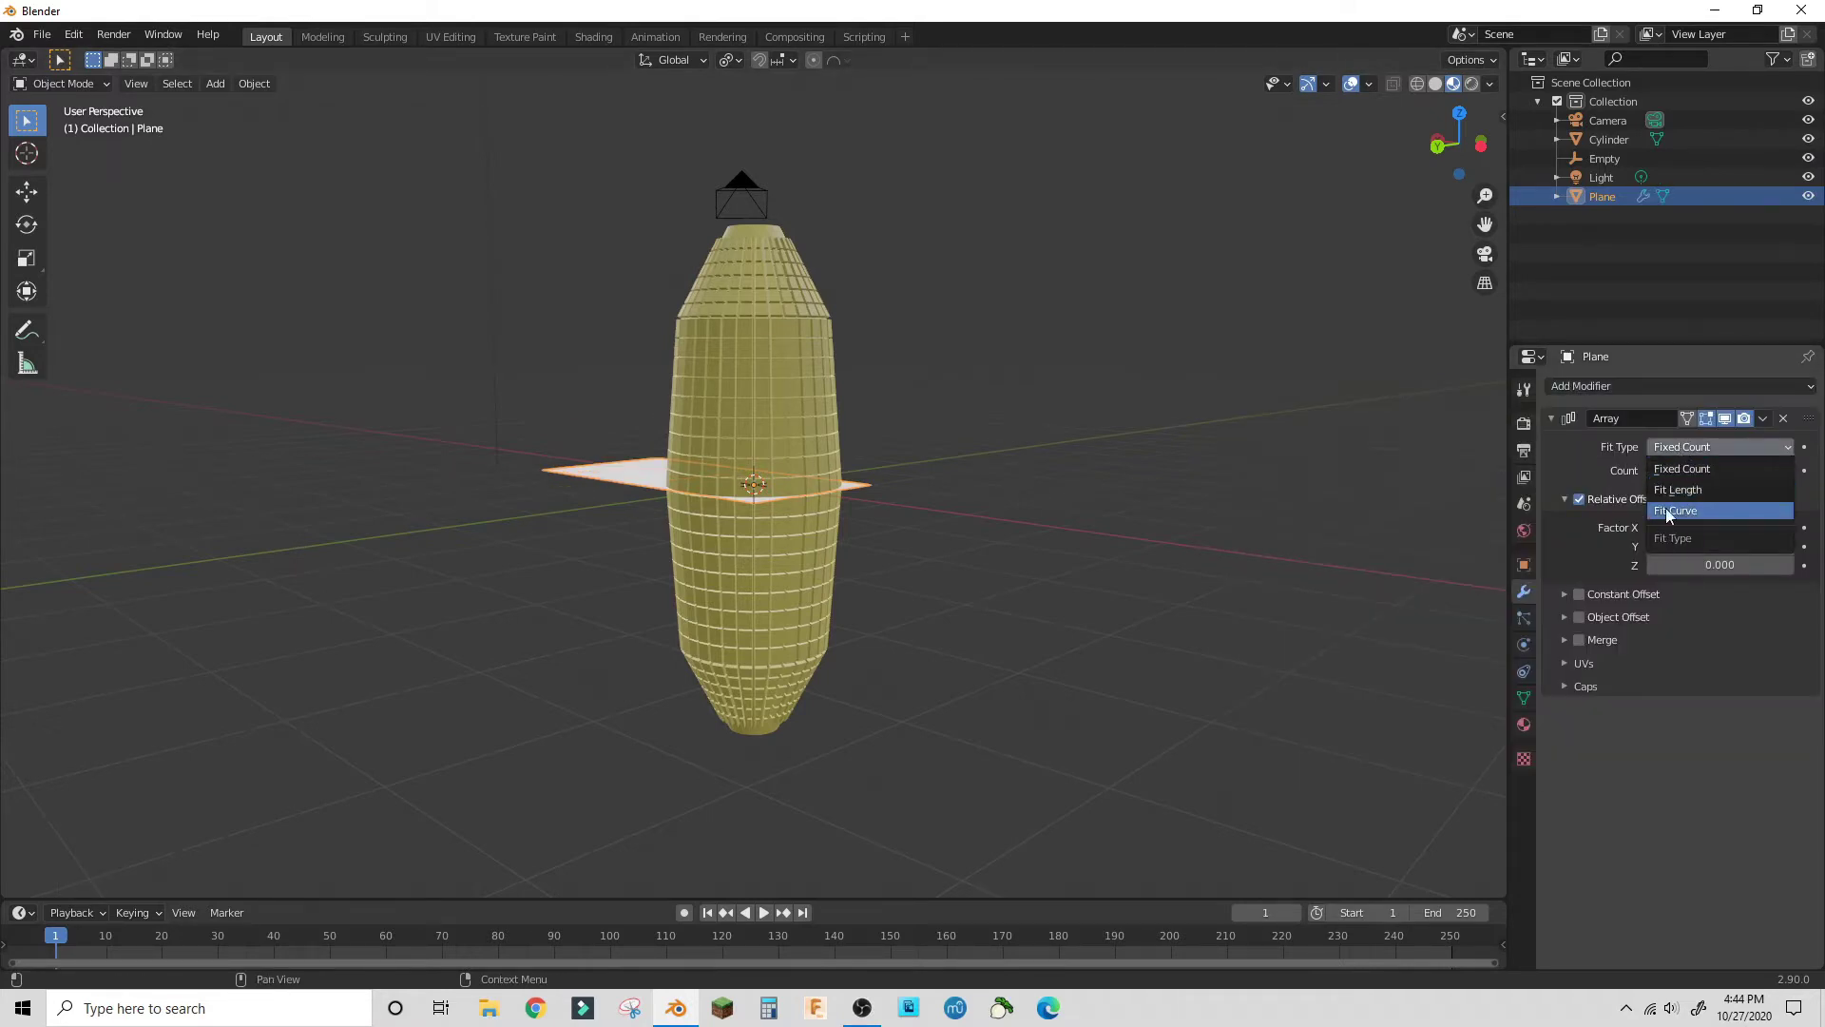
pyautogui.click(1686, 447)
pyautogui.click(1578, 616)
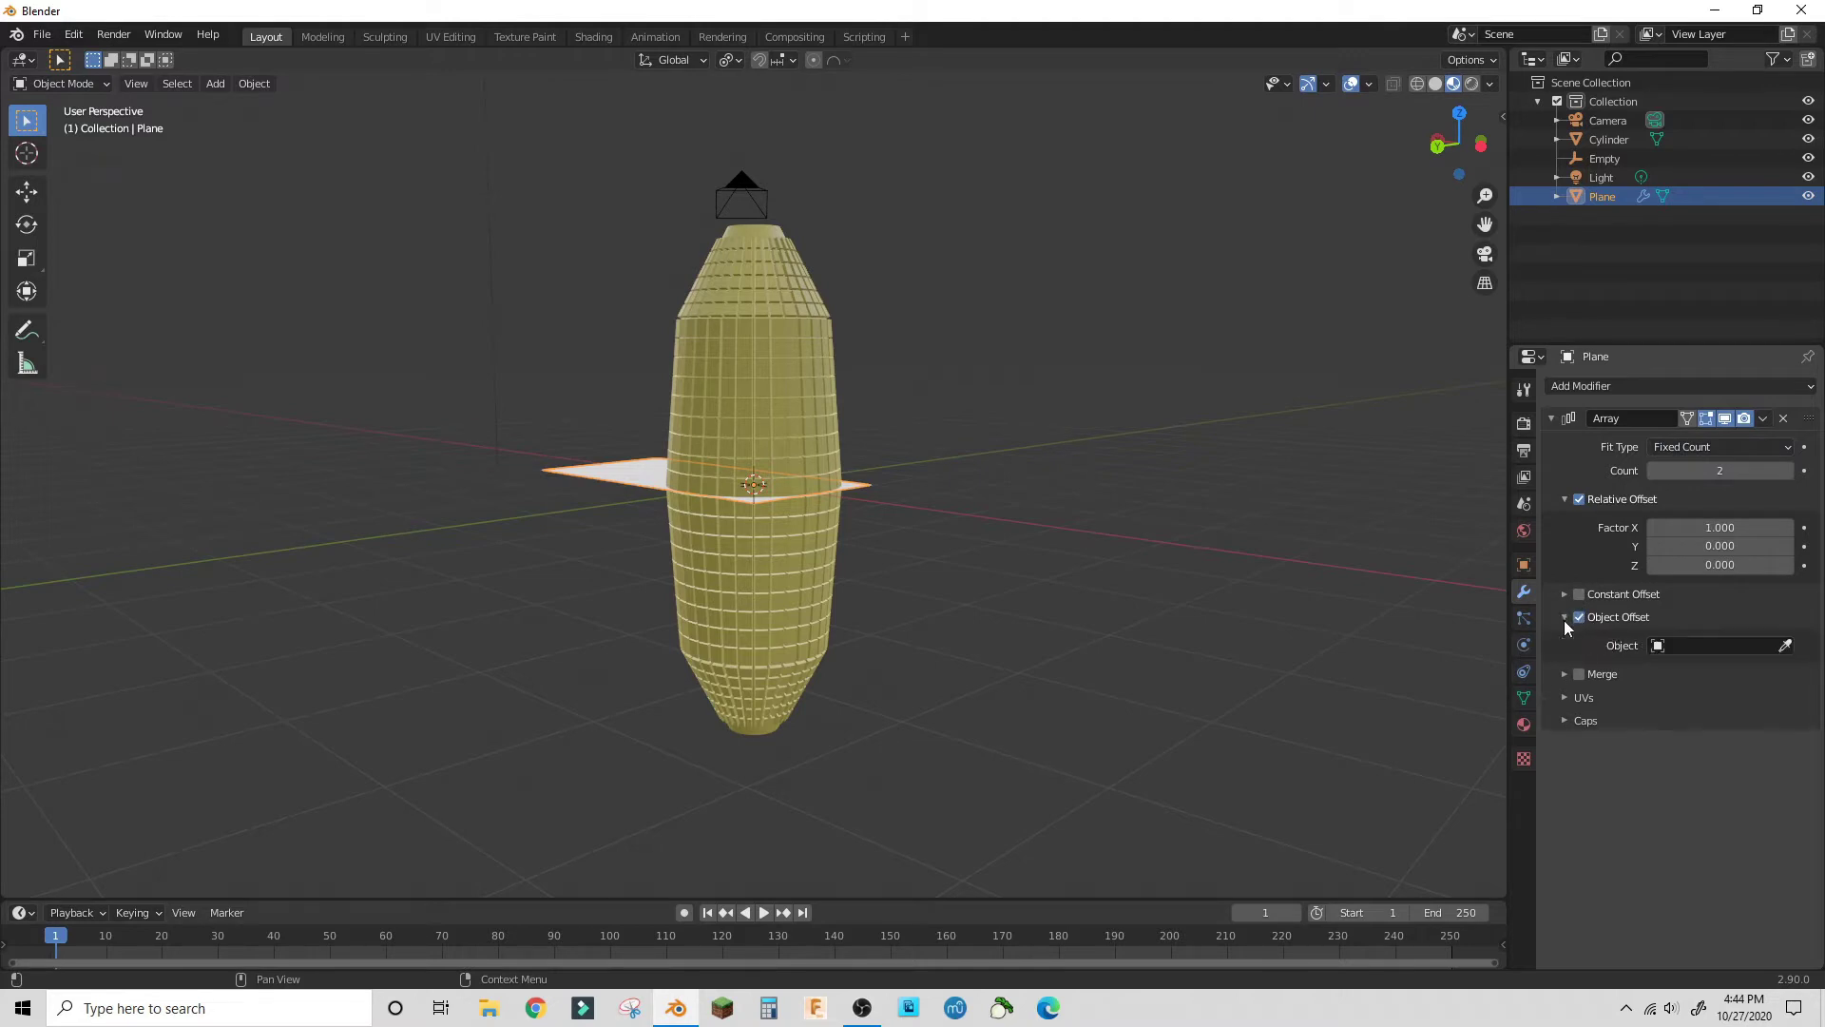
pyautogui.click(1670, 645)
pyautogui.click(1634, 711)
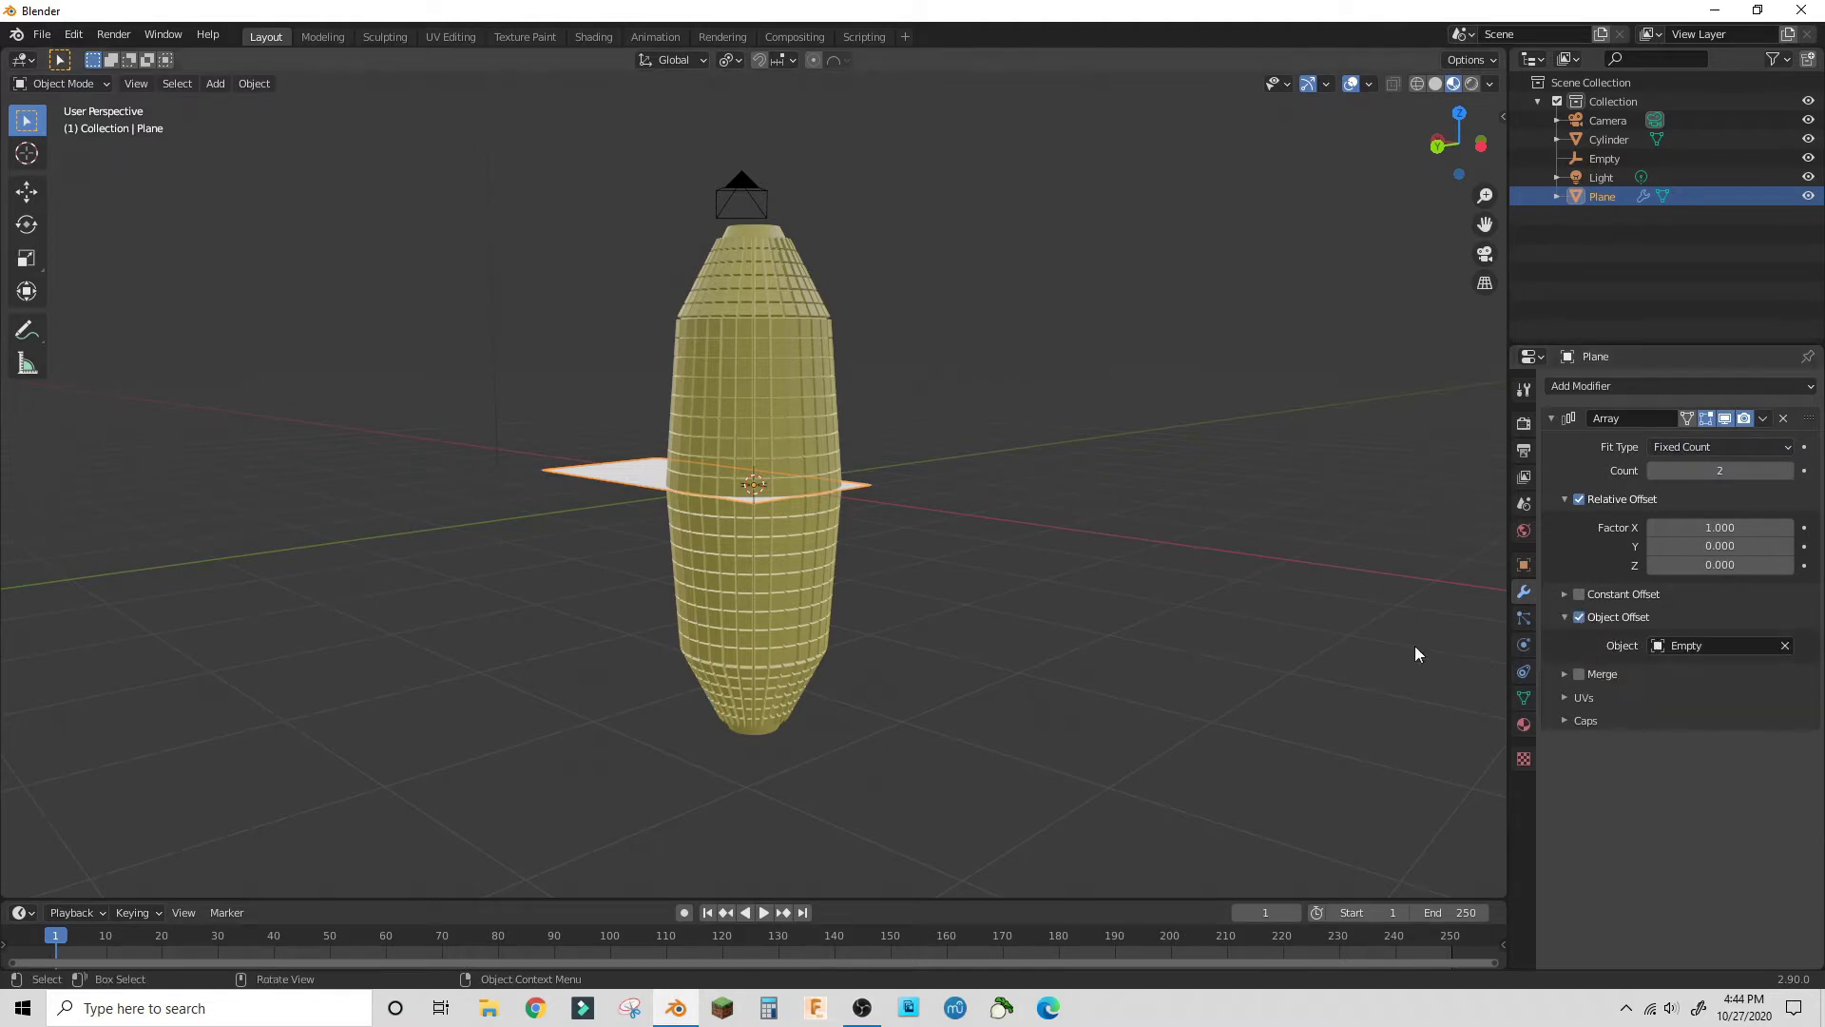
# - Turn off the array's Relative Offset so only the object offset drives the copies
pyautogui.moveTo(920, 478); pyautogui.dragTo(1071, 528, button='middle')
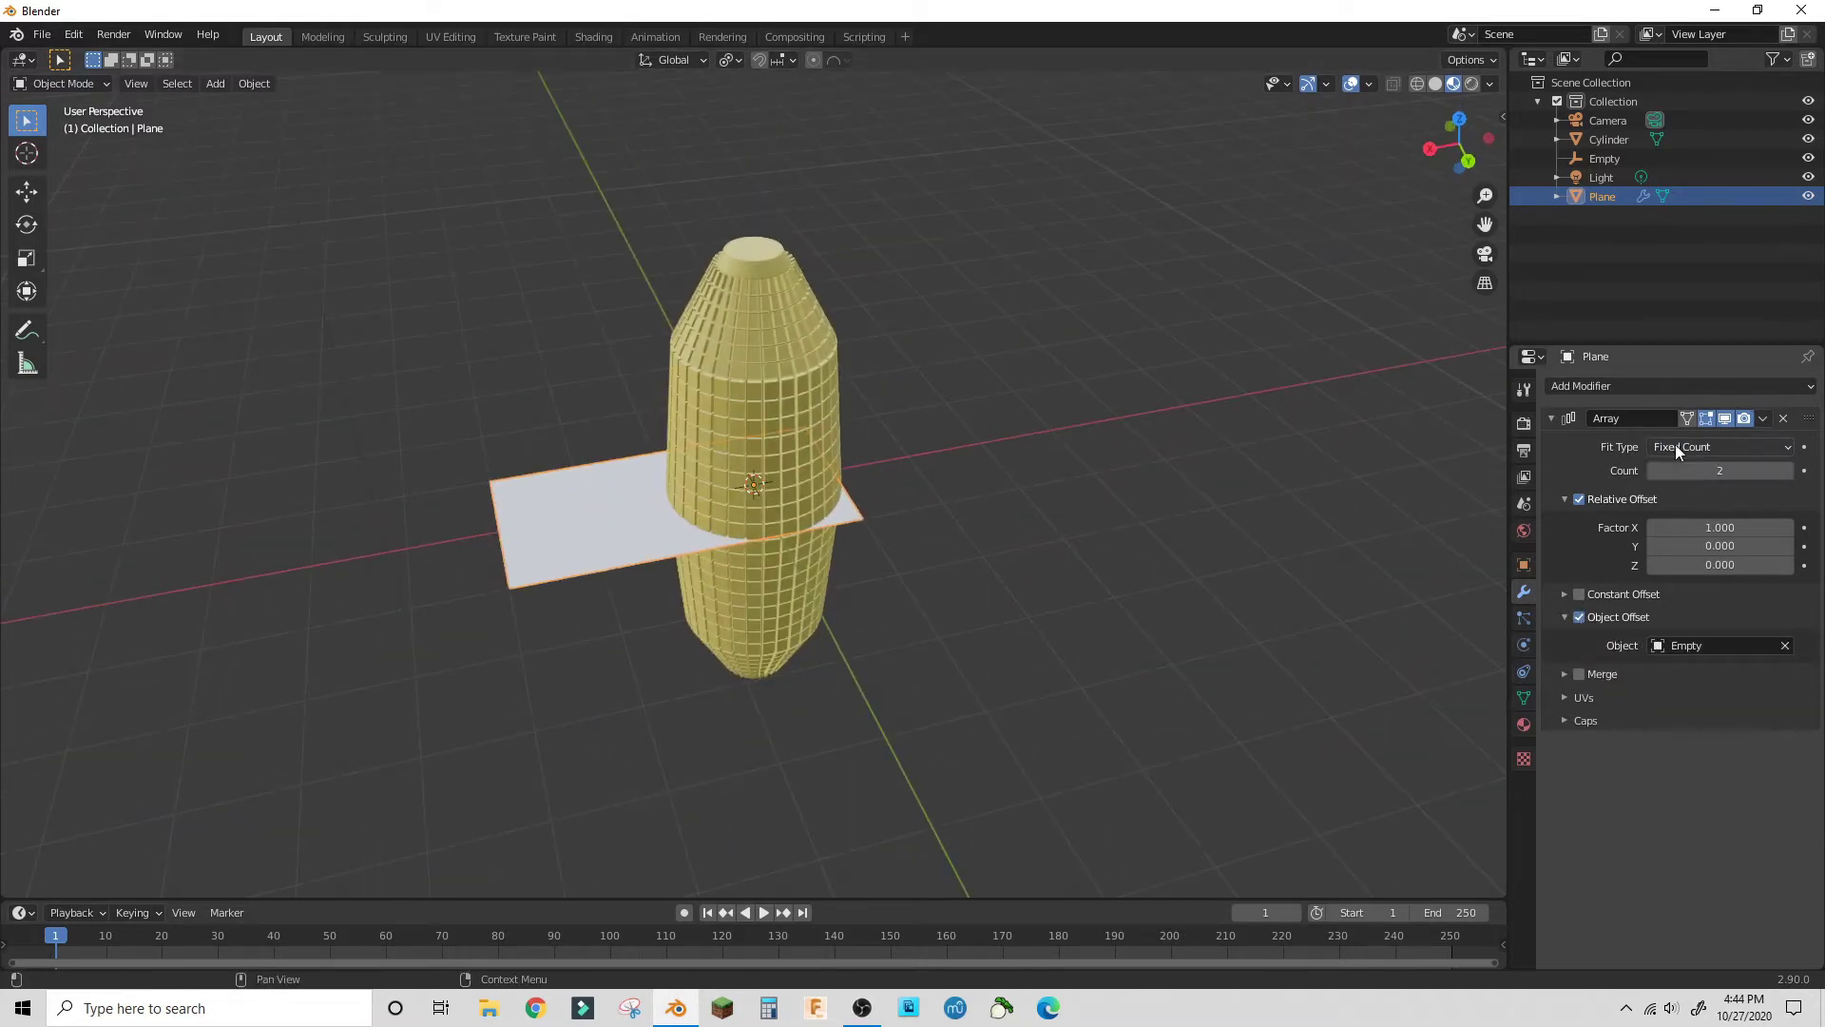
pyautogui.click(1601, 500)
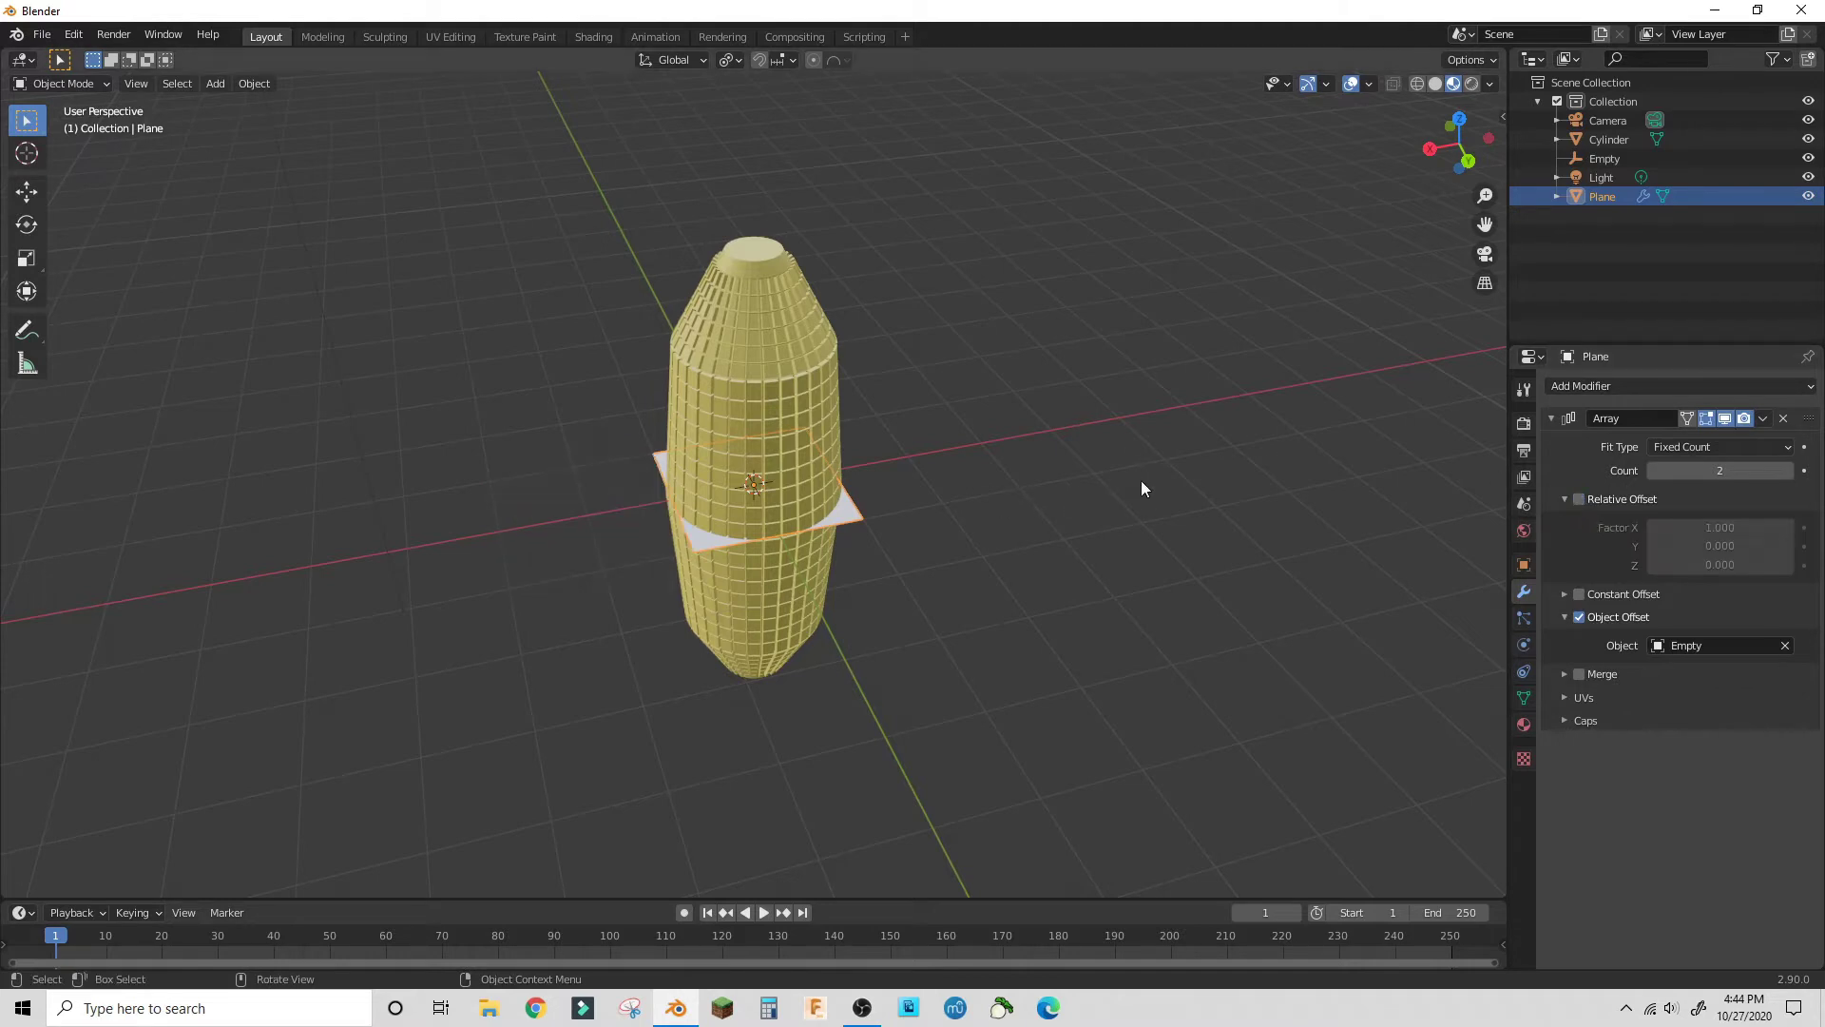
pyautogui.press('r')
pyautogui.press('x')
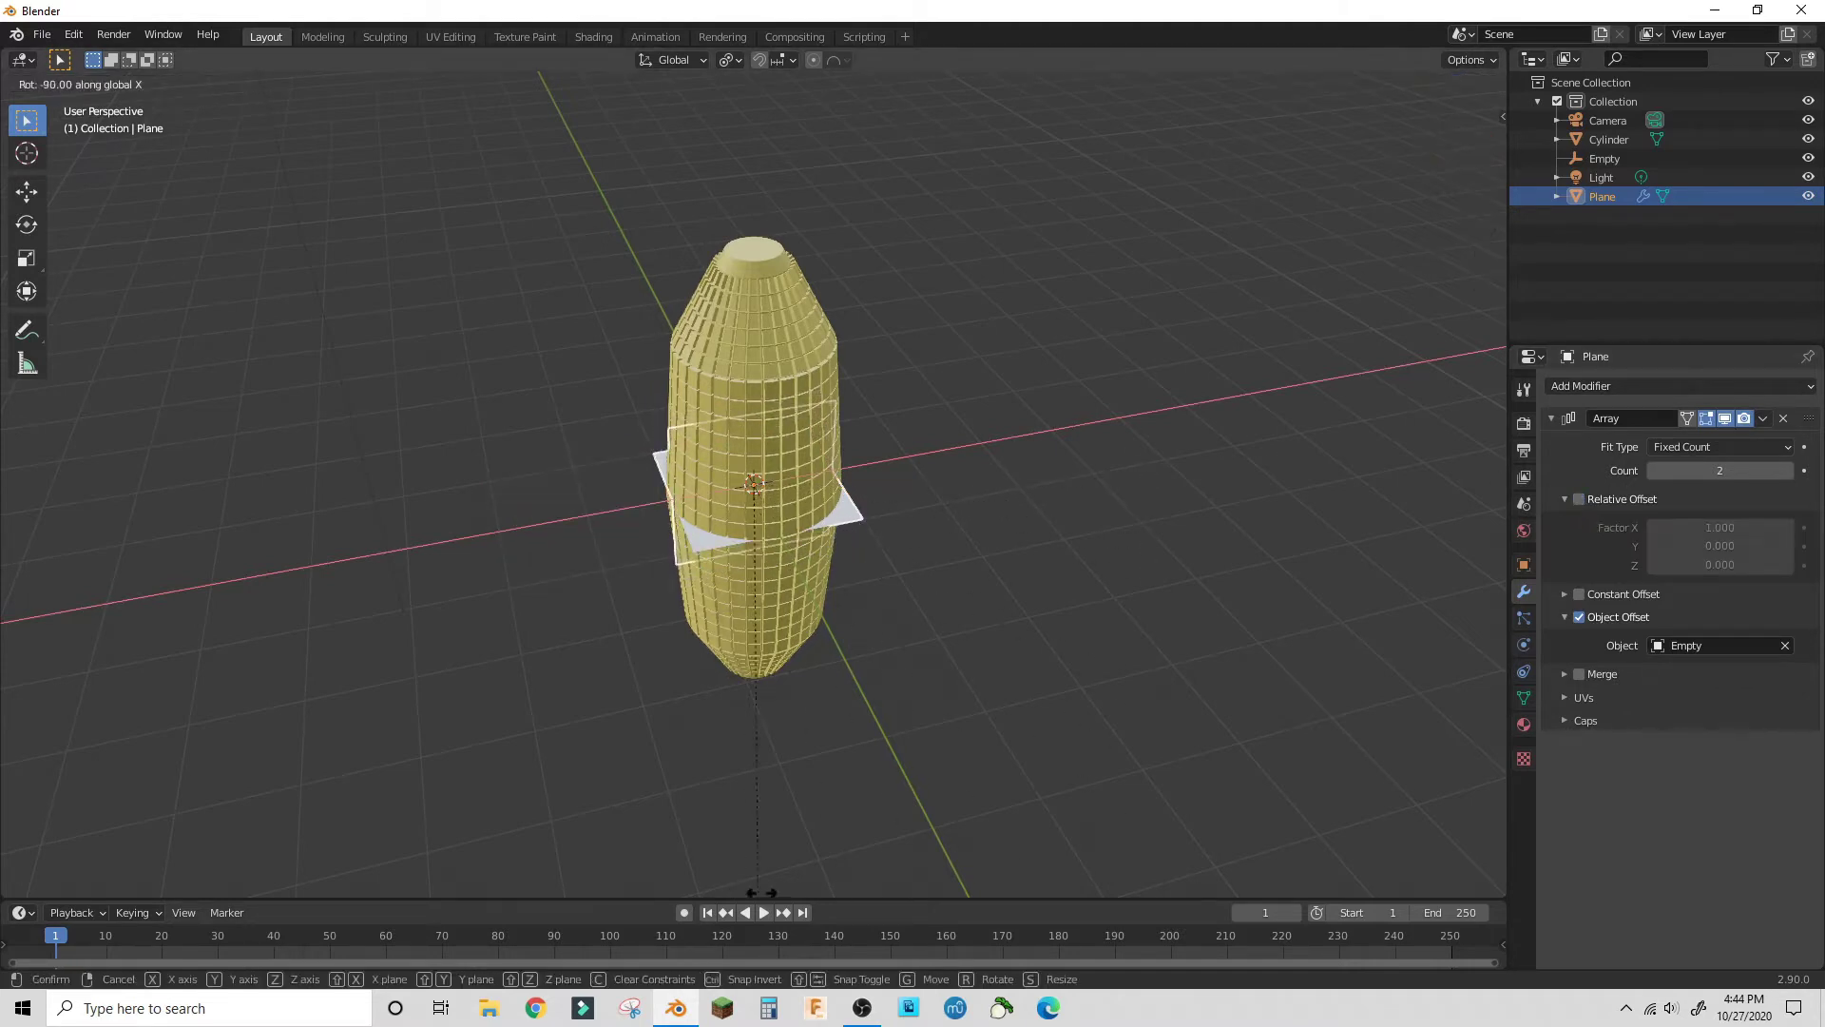
pyautogui.press('Escape')
# - Enter Edit Mode on the plane and move its mesh horizontally off the origin toward negative X and positive Y, with Z locked
pyautogui.click(62, 84)
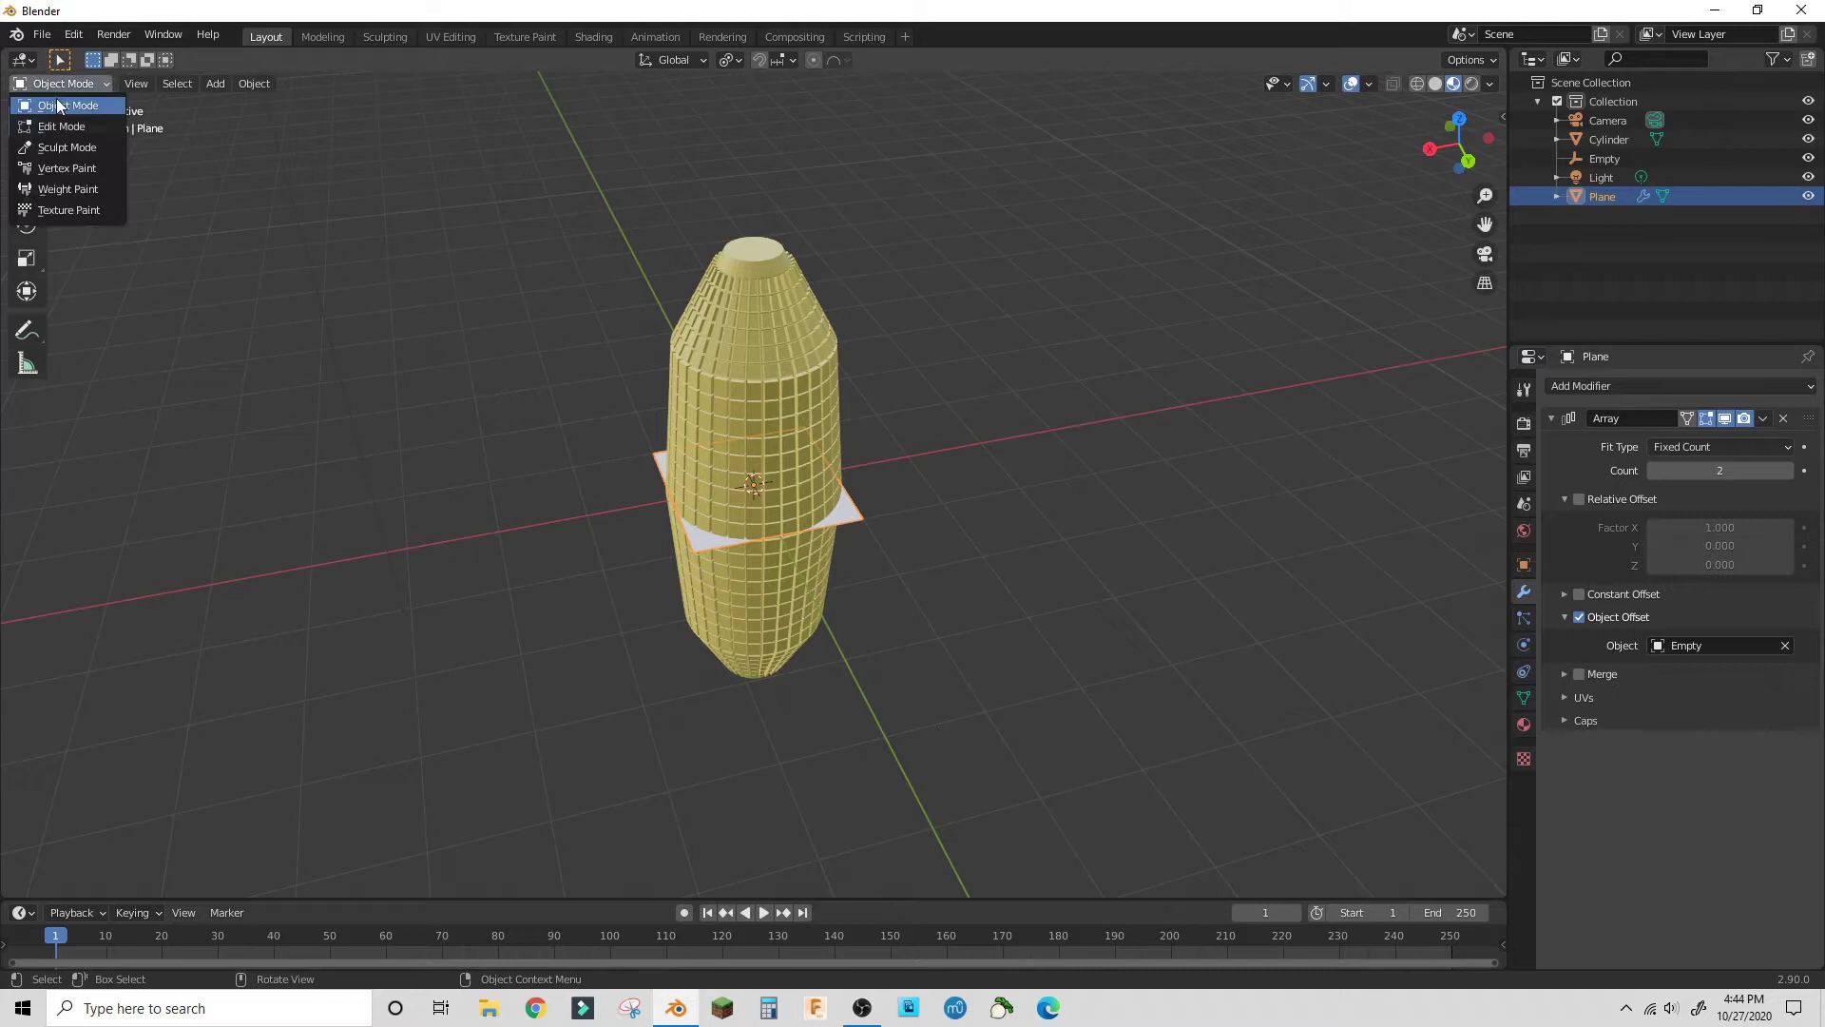
pyautogui.click(66, 123)
pyautogui.press('g')
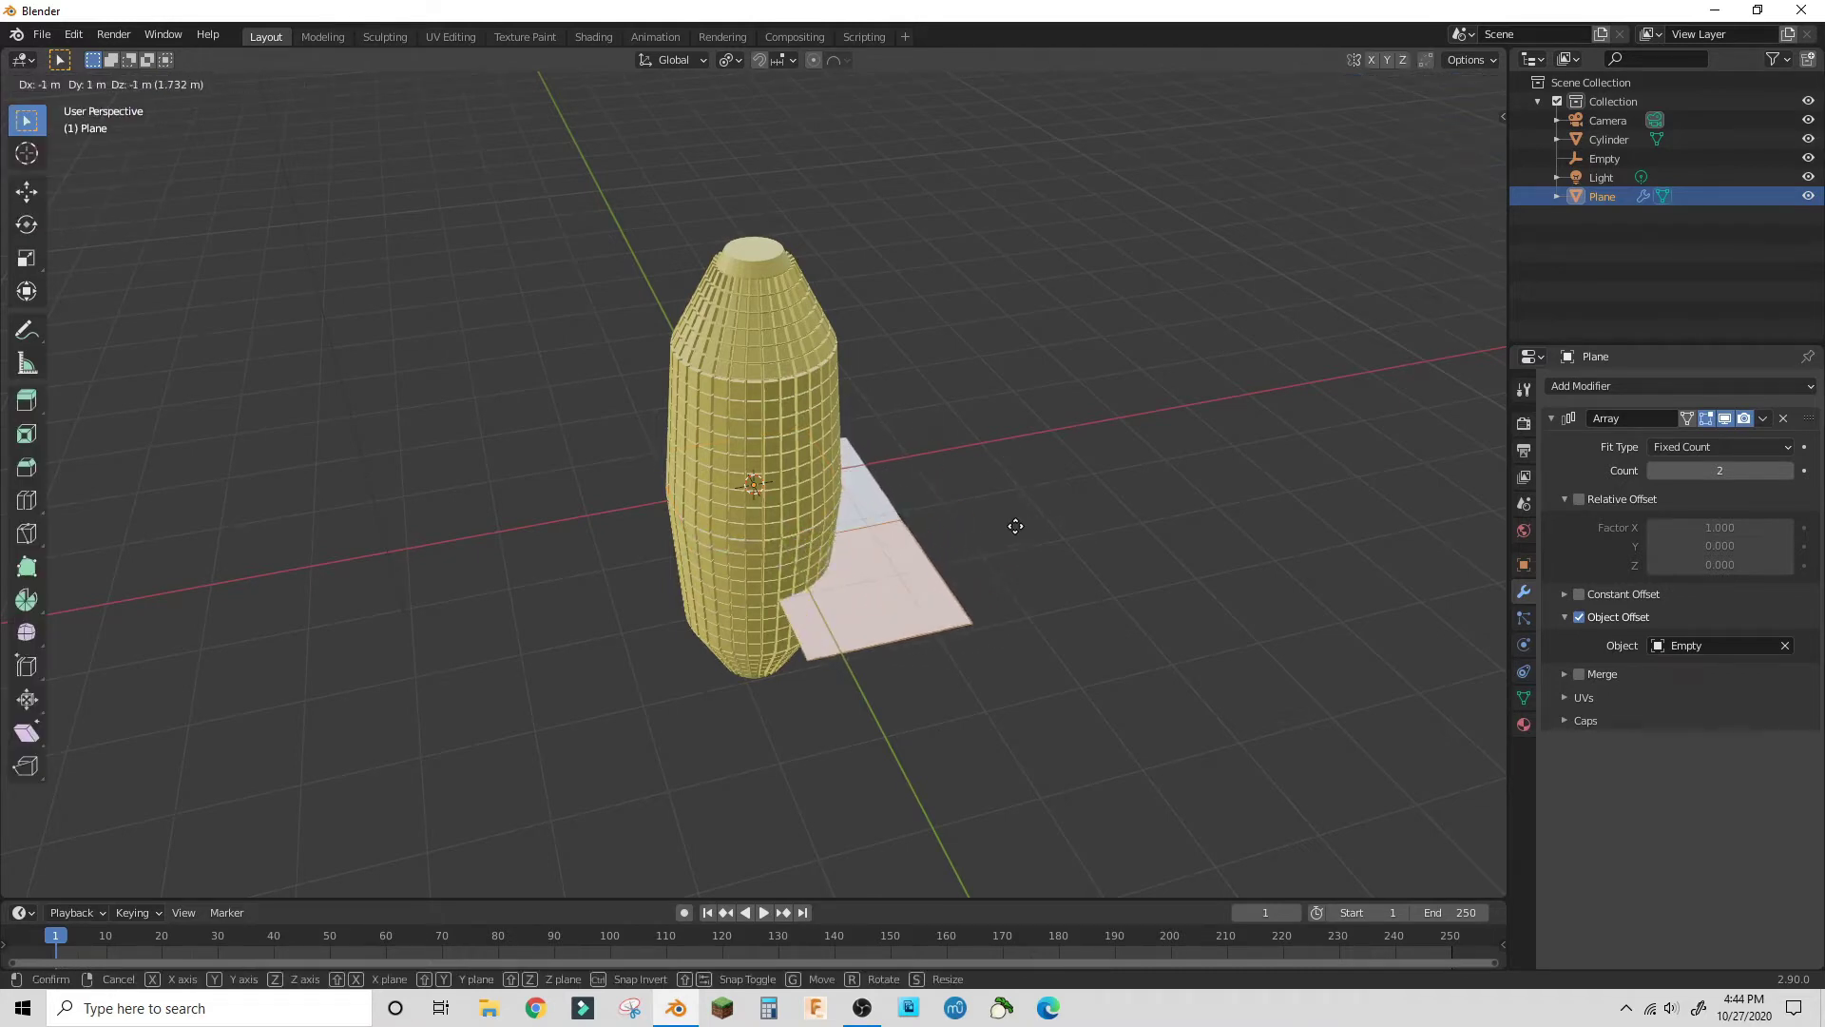
pyautogui.click(1051, 562)
pyautogui.moveTo(1051, 561); pyautogui.dragTo(836, 505, button='middle')
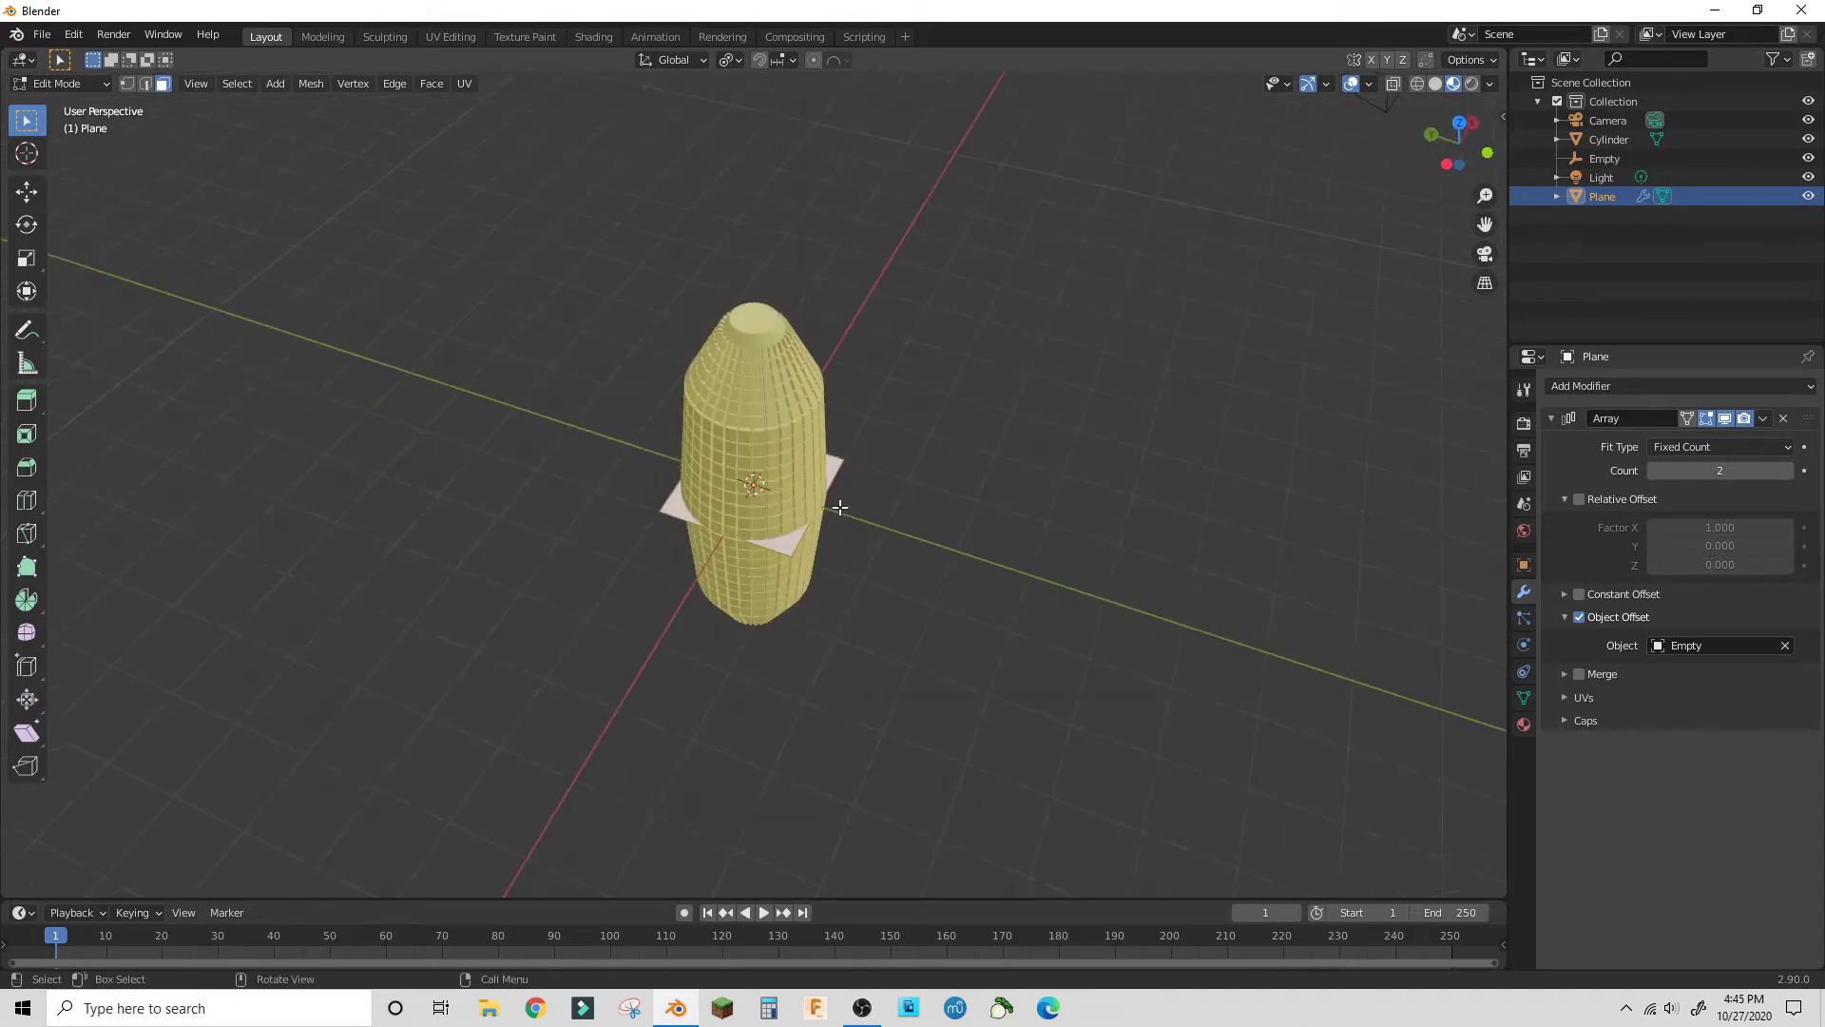
pyautogui.press('g')
pyautogui.hotkey('shift', 'z')
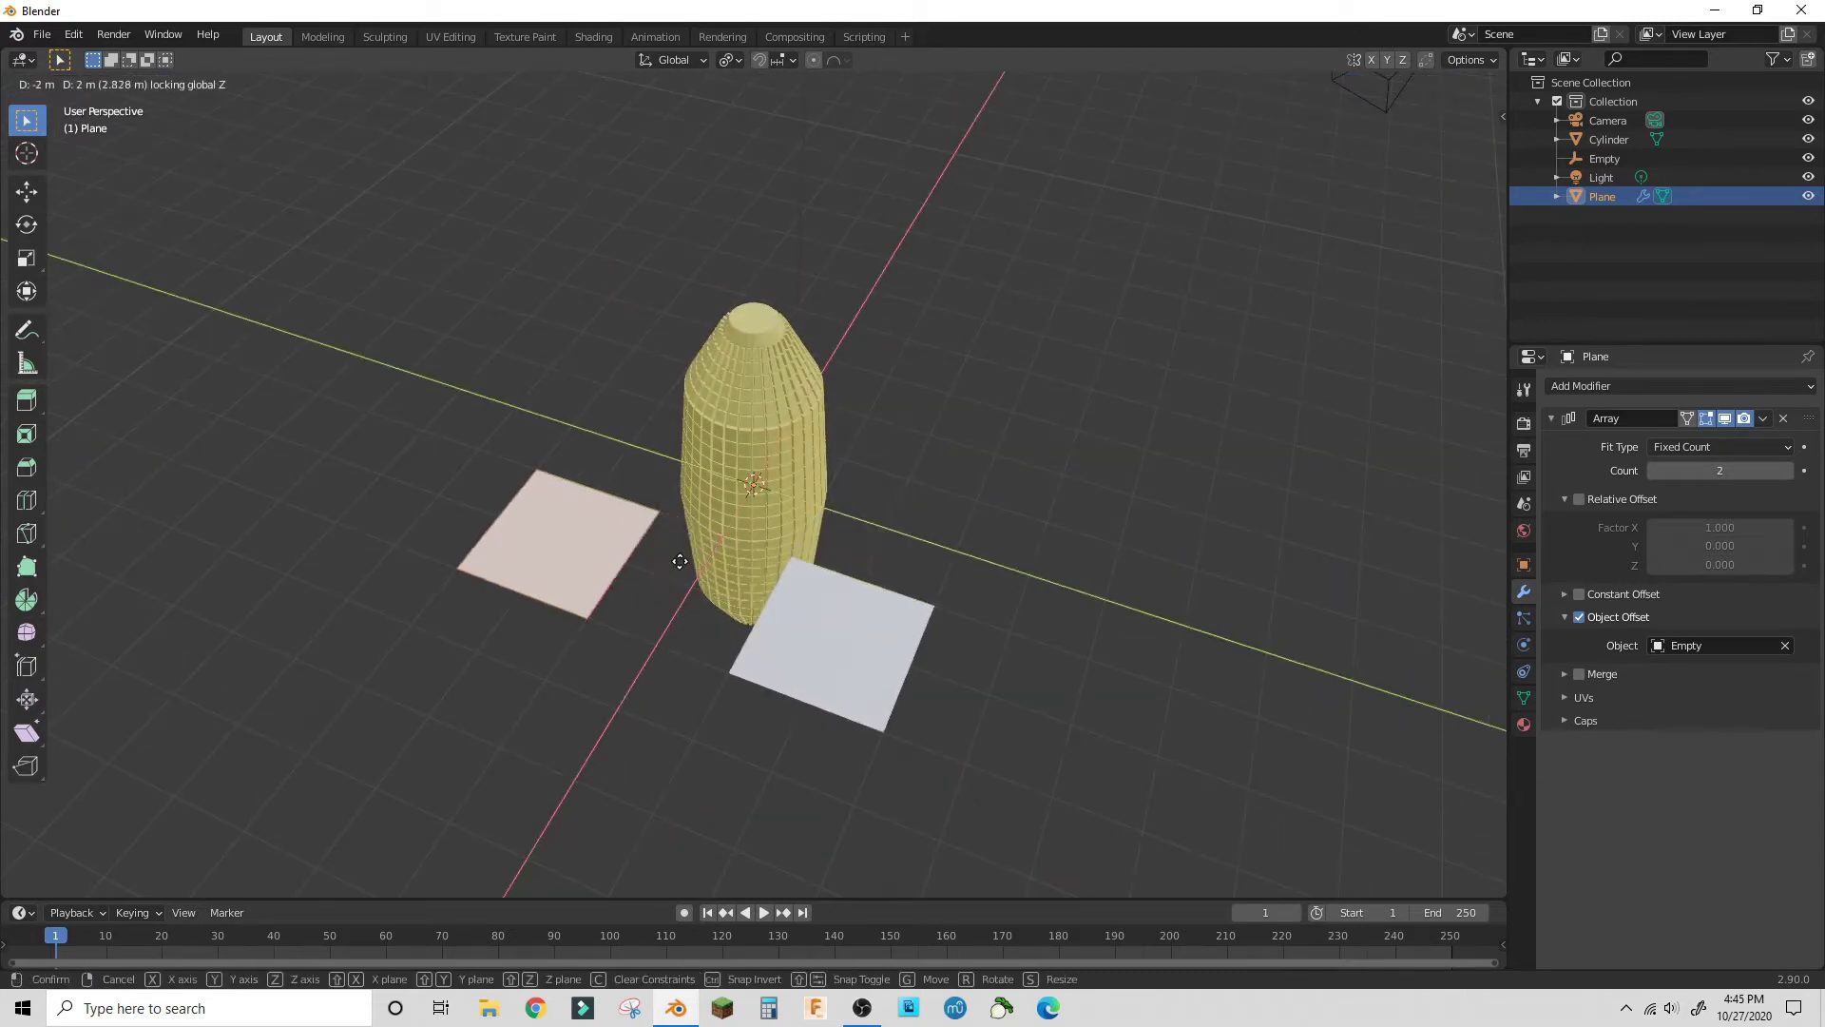
pyautogui.click(704, 544)
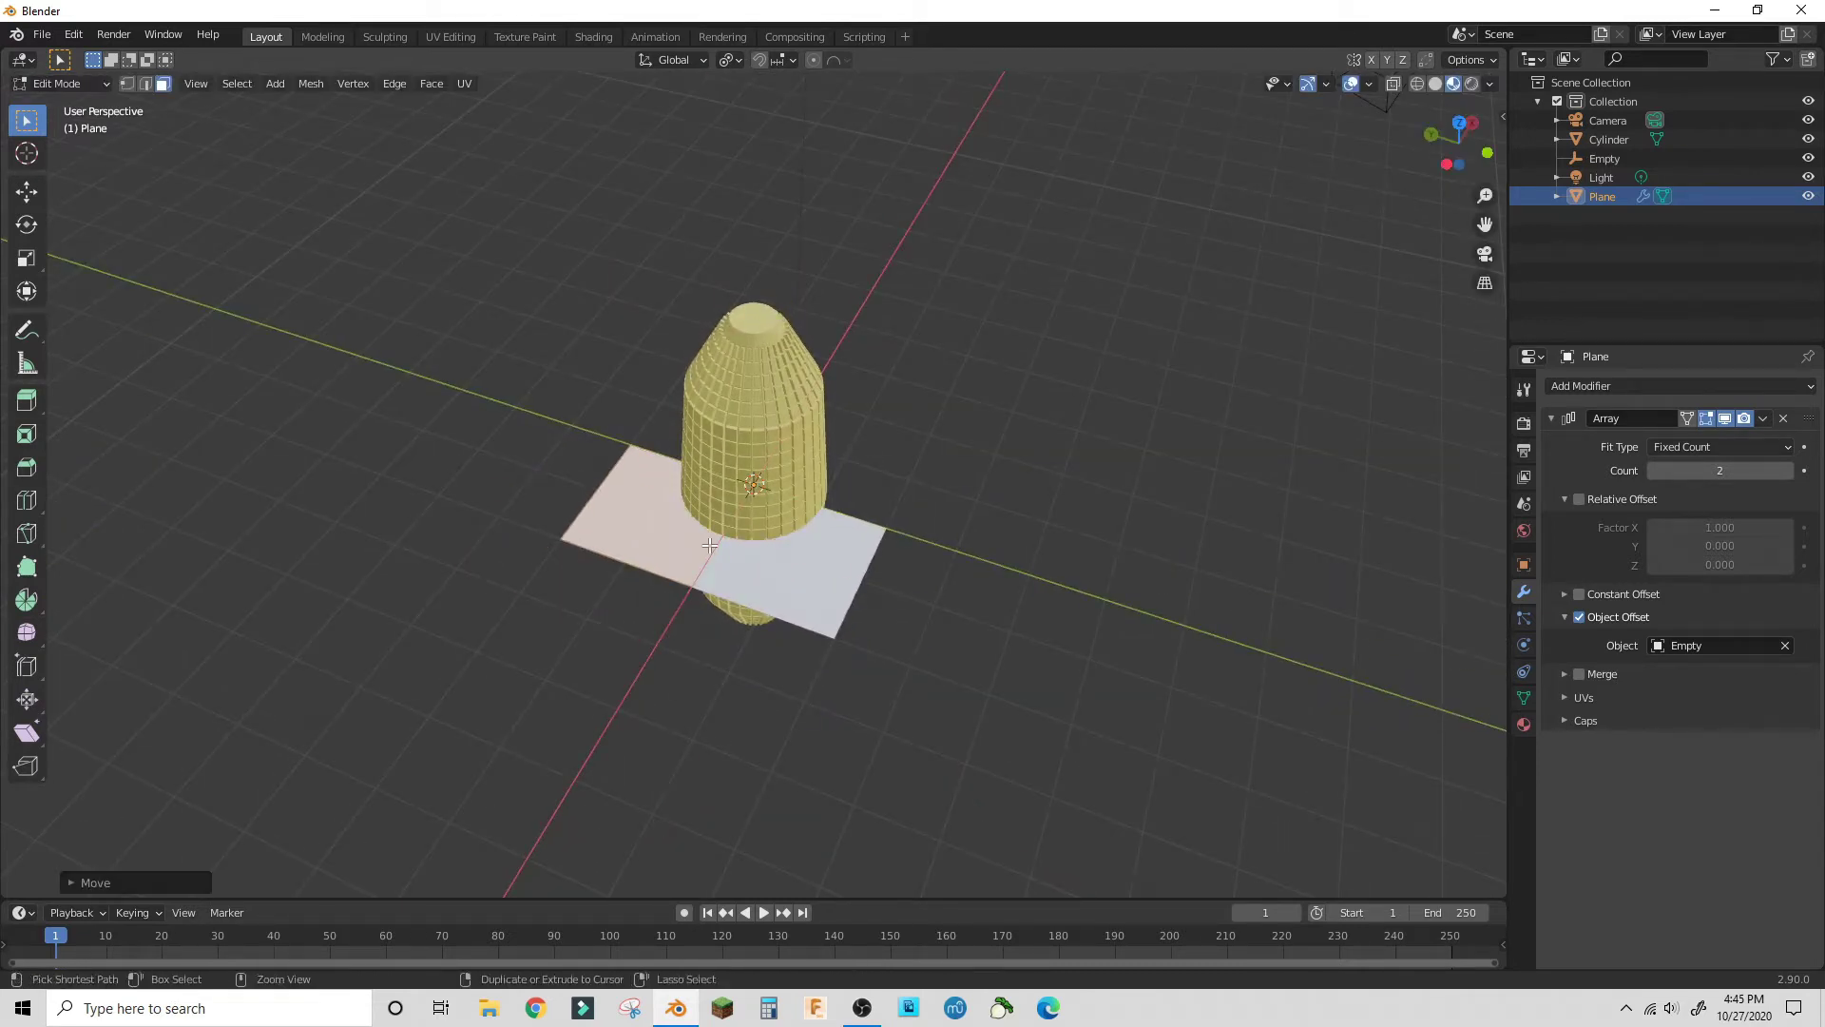
# - Rotate the plane's mesh 90° about the global X axis to stand it upright
pyautogui.moveTo(705, 545); pyautogui.dragTo(937, 462, button='middle')
pyautogui.press('r')
pyautogui.press('z')
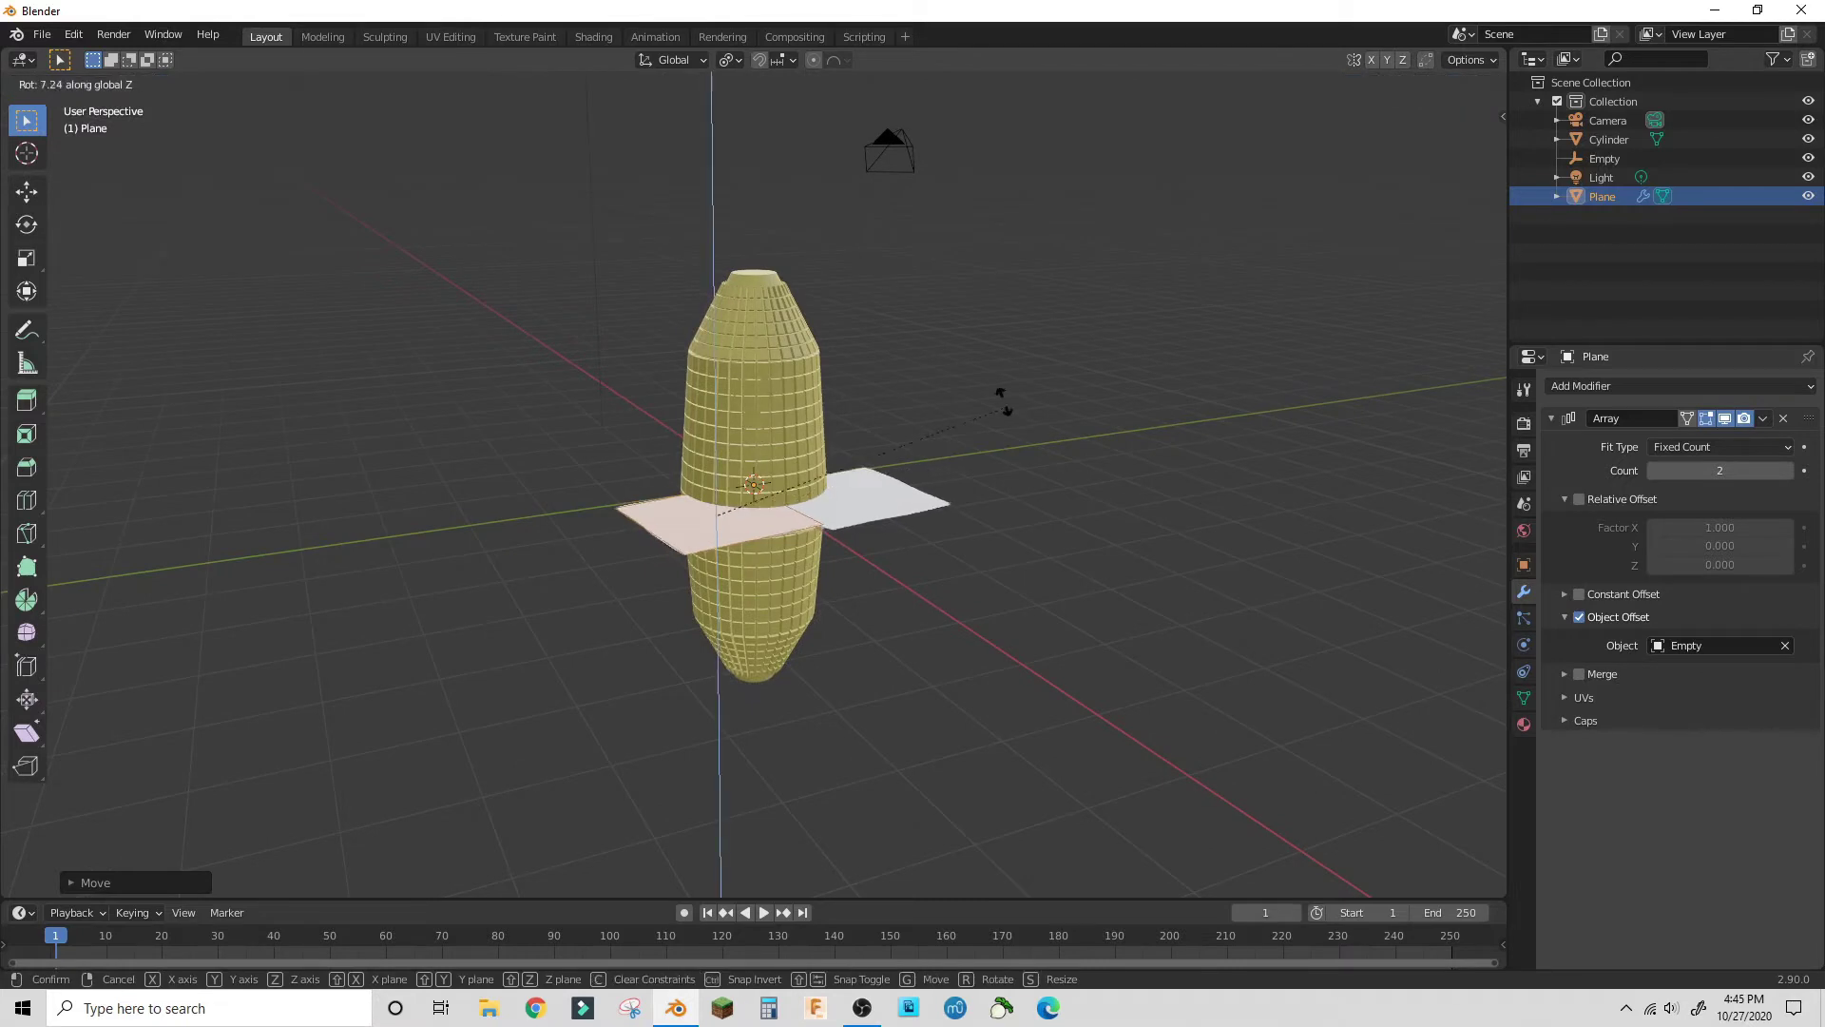
pyautogui.write('x')
pyautogui.write('90')
pyautogui.press('Return')
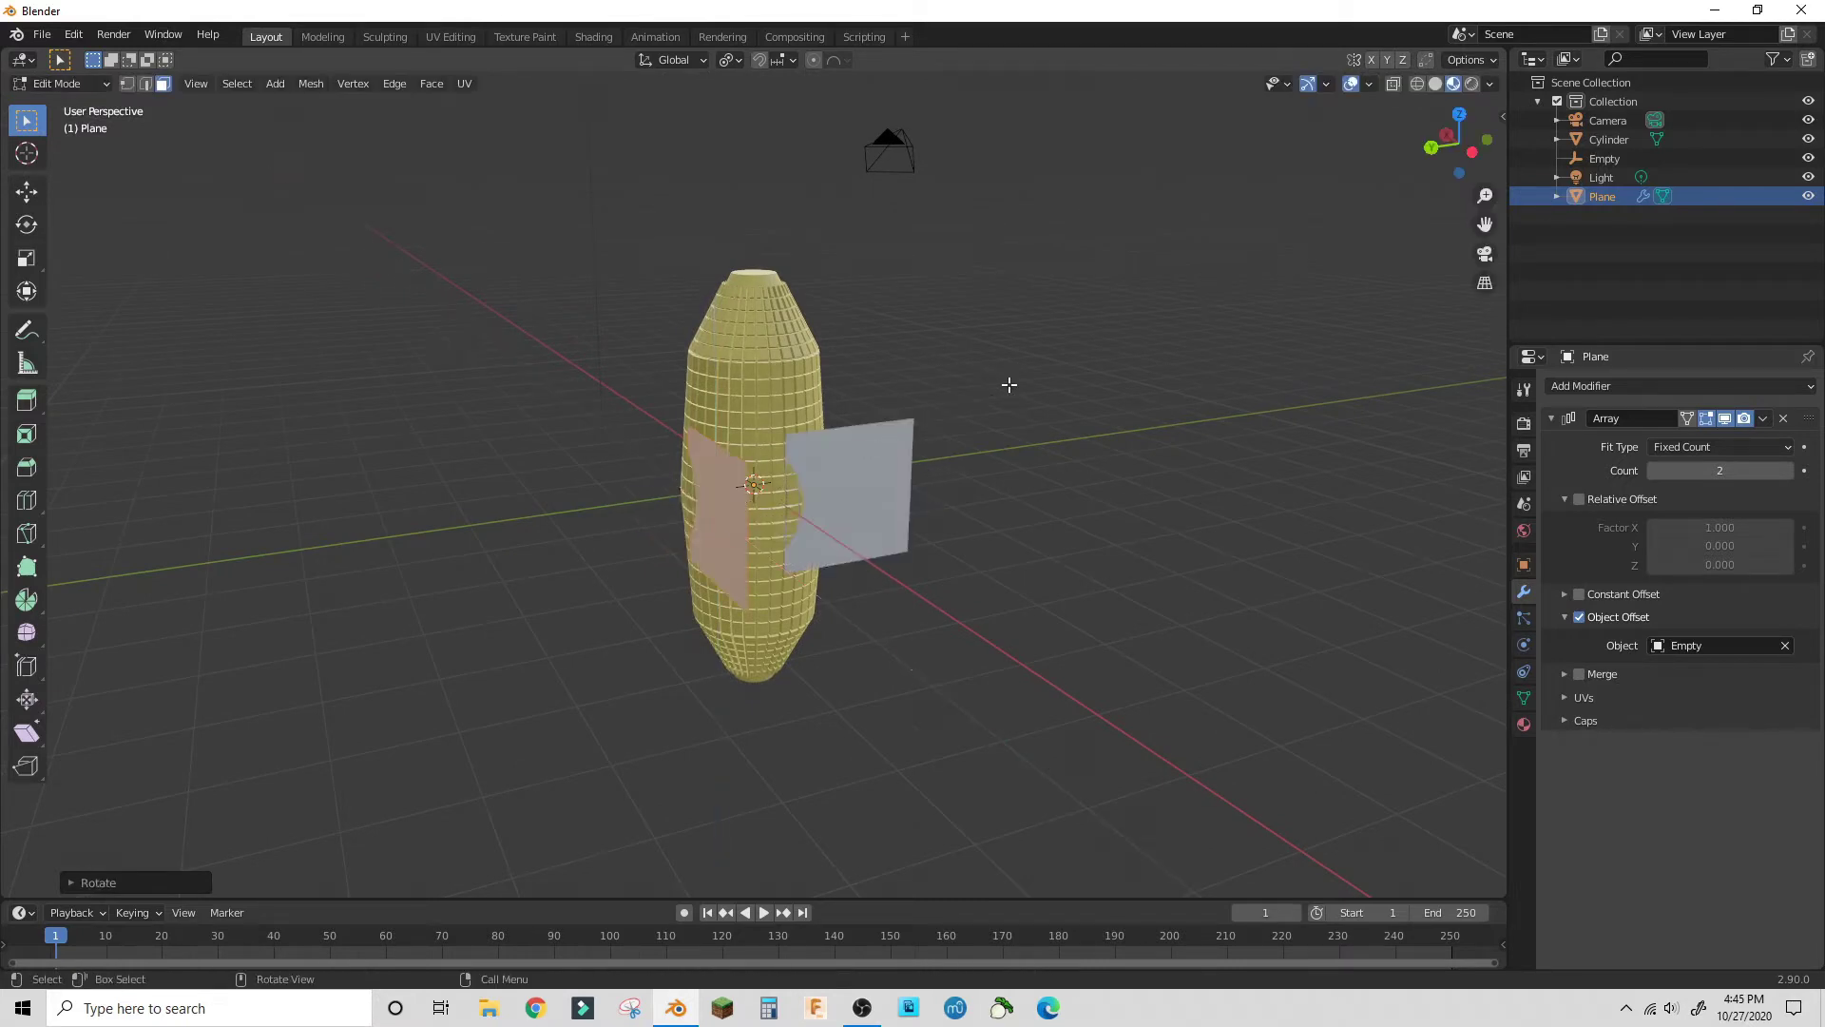
# - Rotate the upright panel 45° about the global Z axis to face the cob
pyautogui.press('r')
pyautogui.press('z')
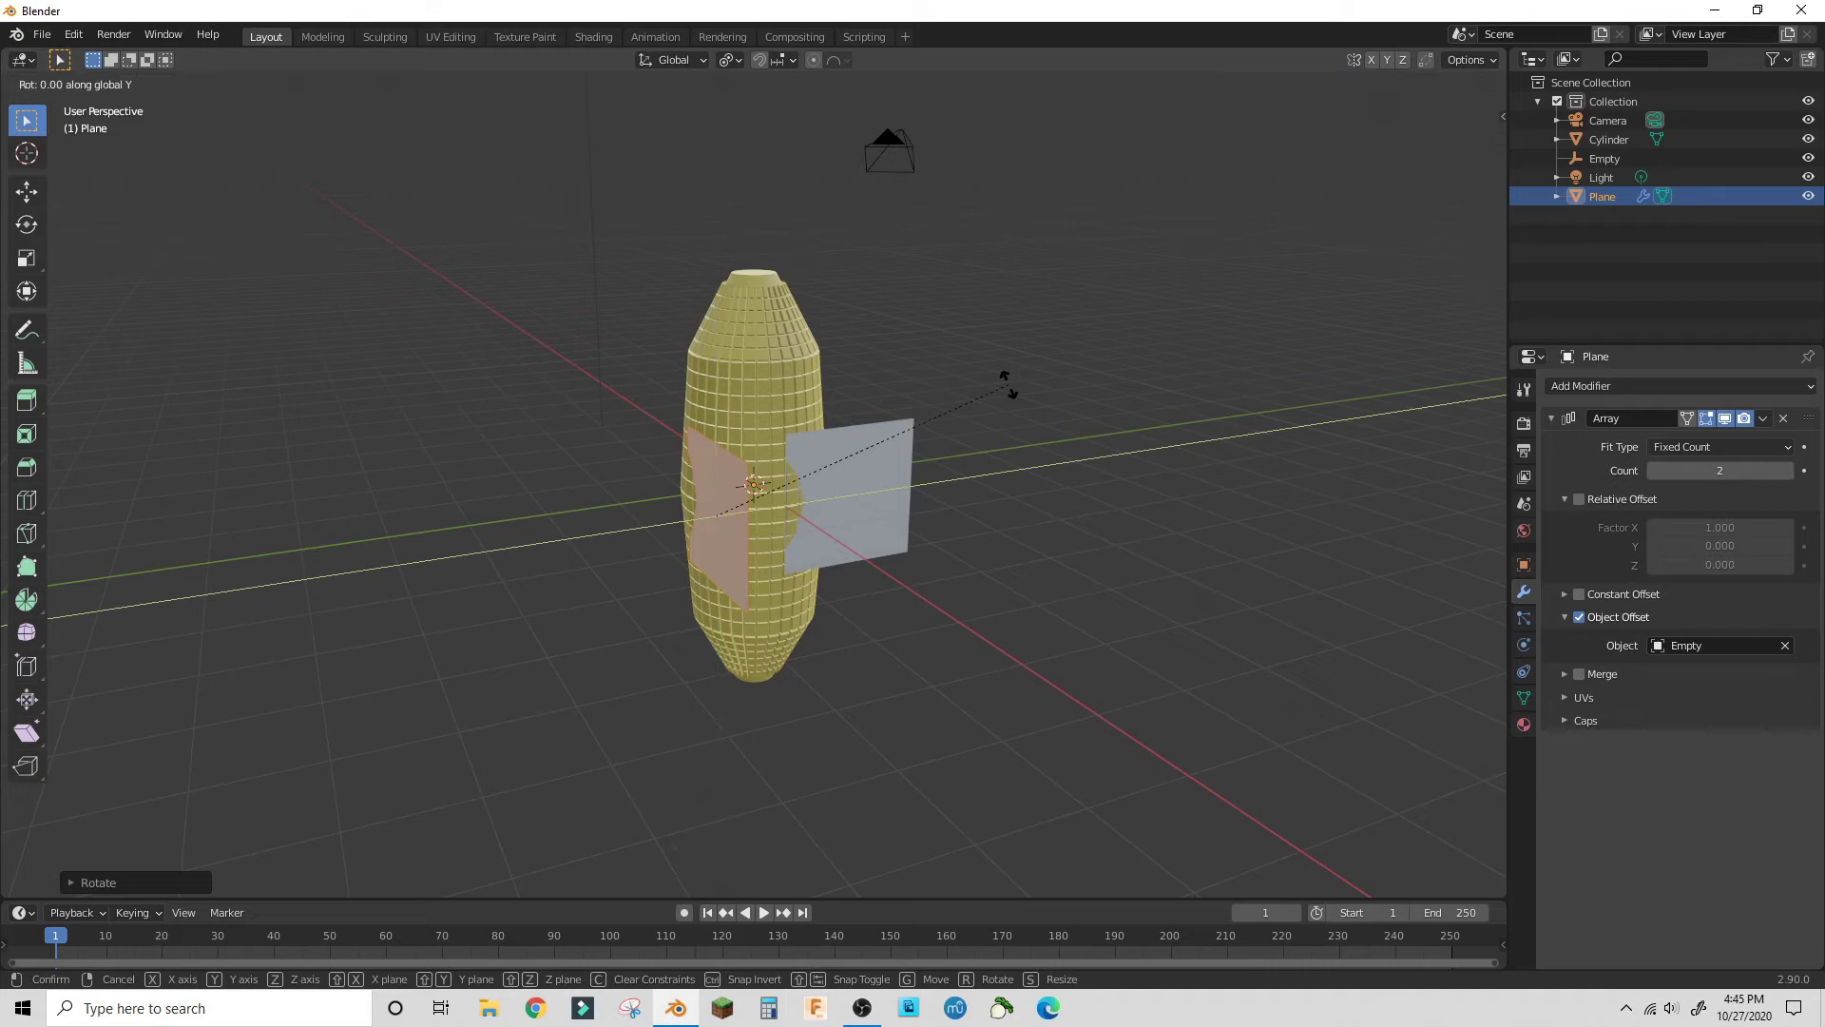
pyautogui.write('4')
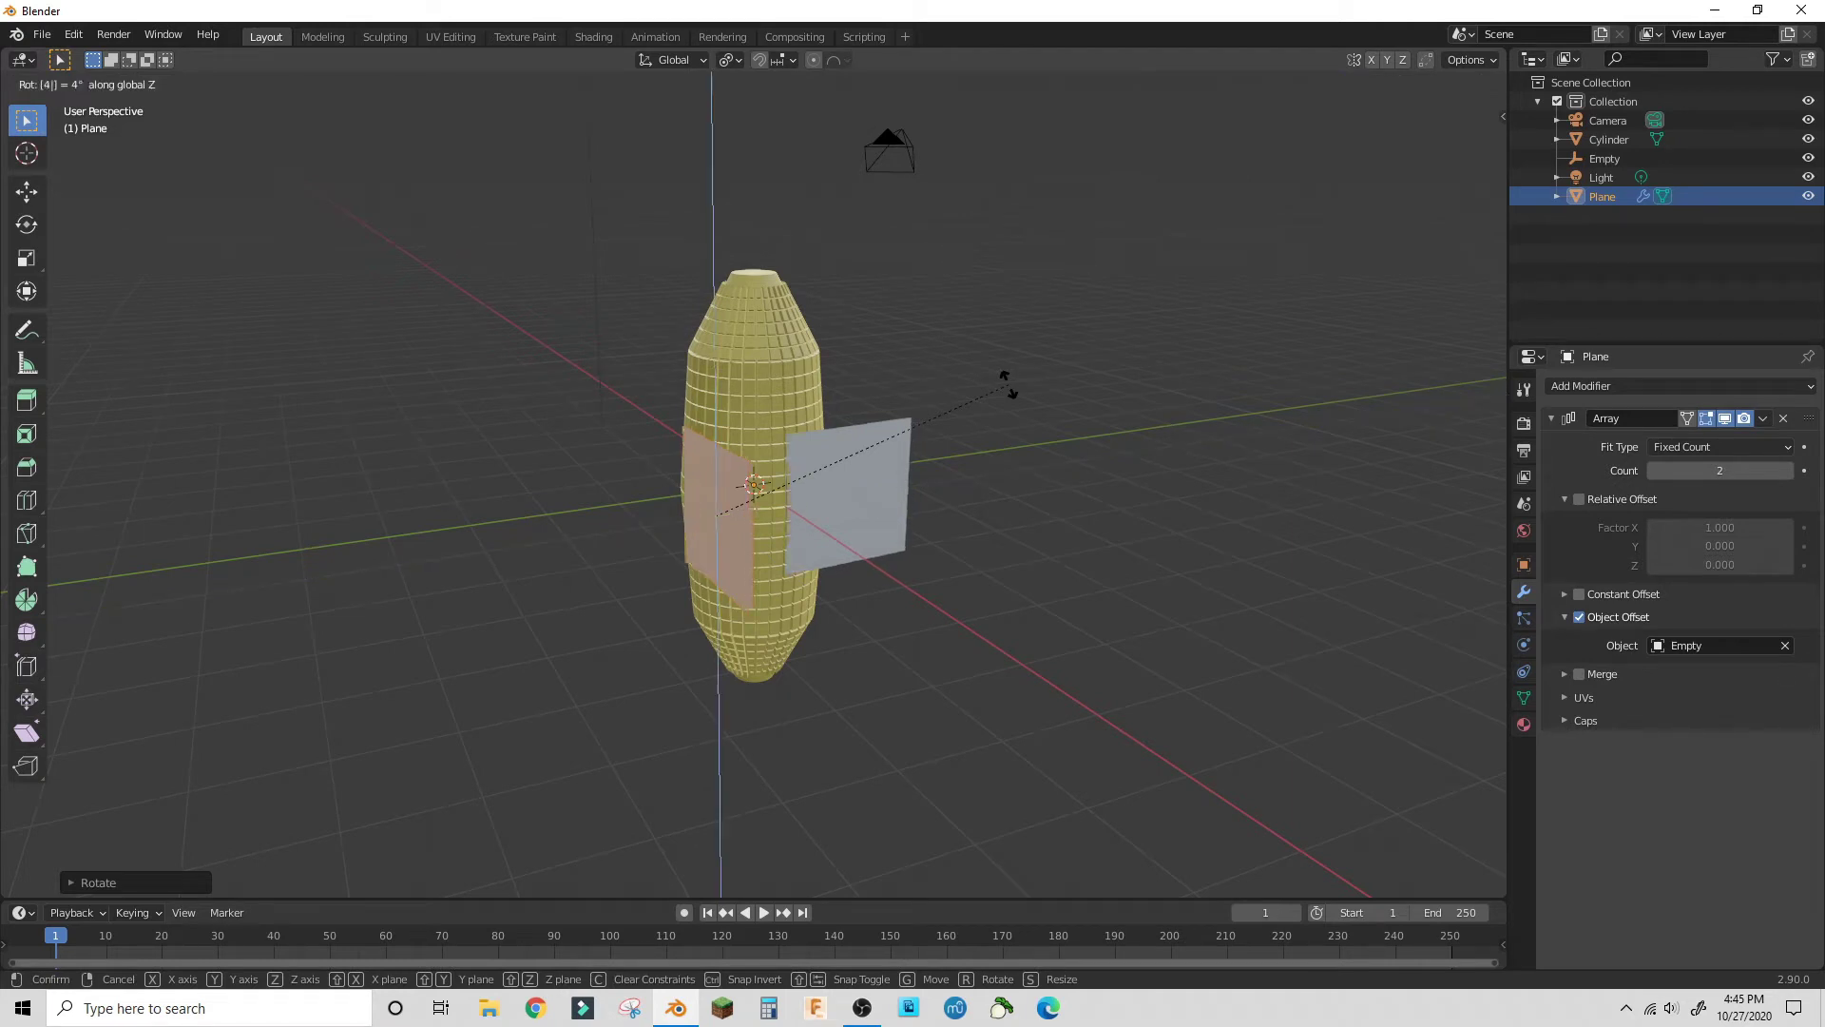
pyautogui.write('5')
pyautogui.press('Return')
# - Scale the panel down horizontally with Z locked, making it a narrow upright strip
pyautogui.moveTo(1009, 385); pyautogui.dragTo(169, 249, button='middle')
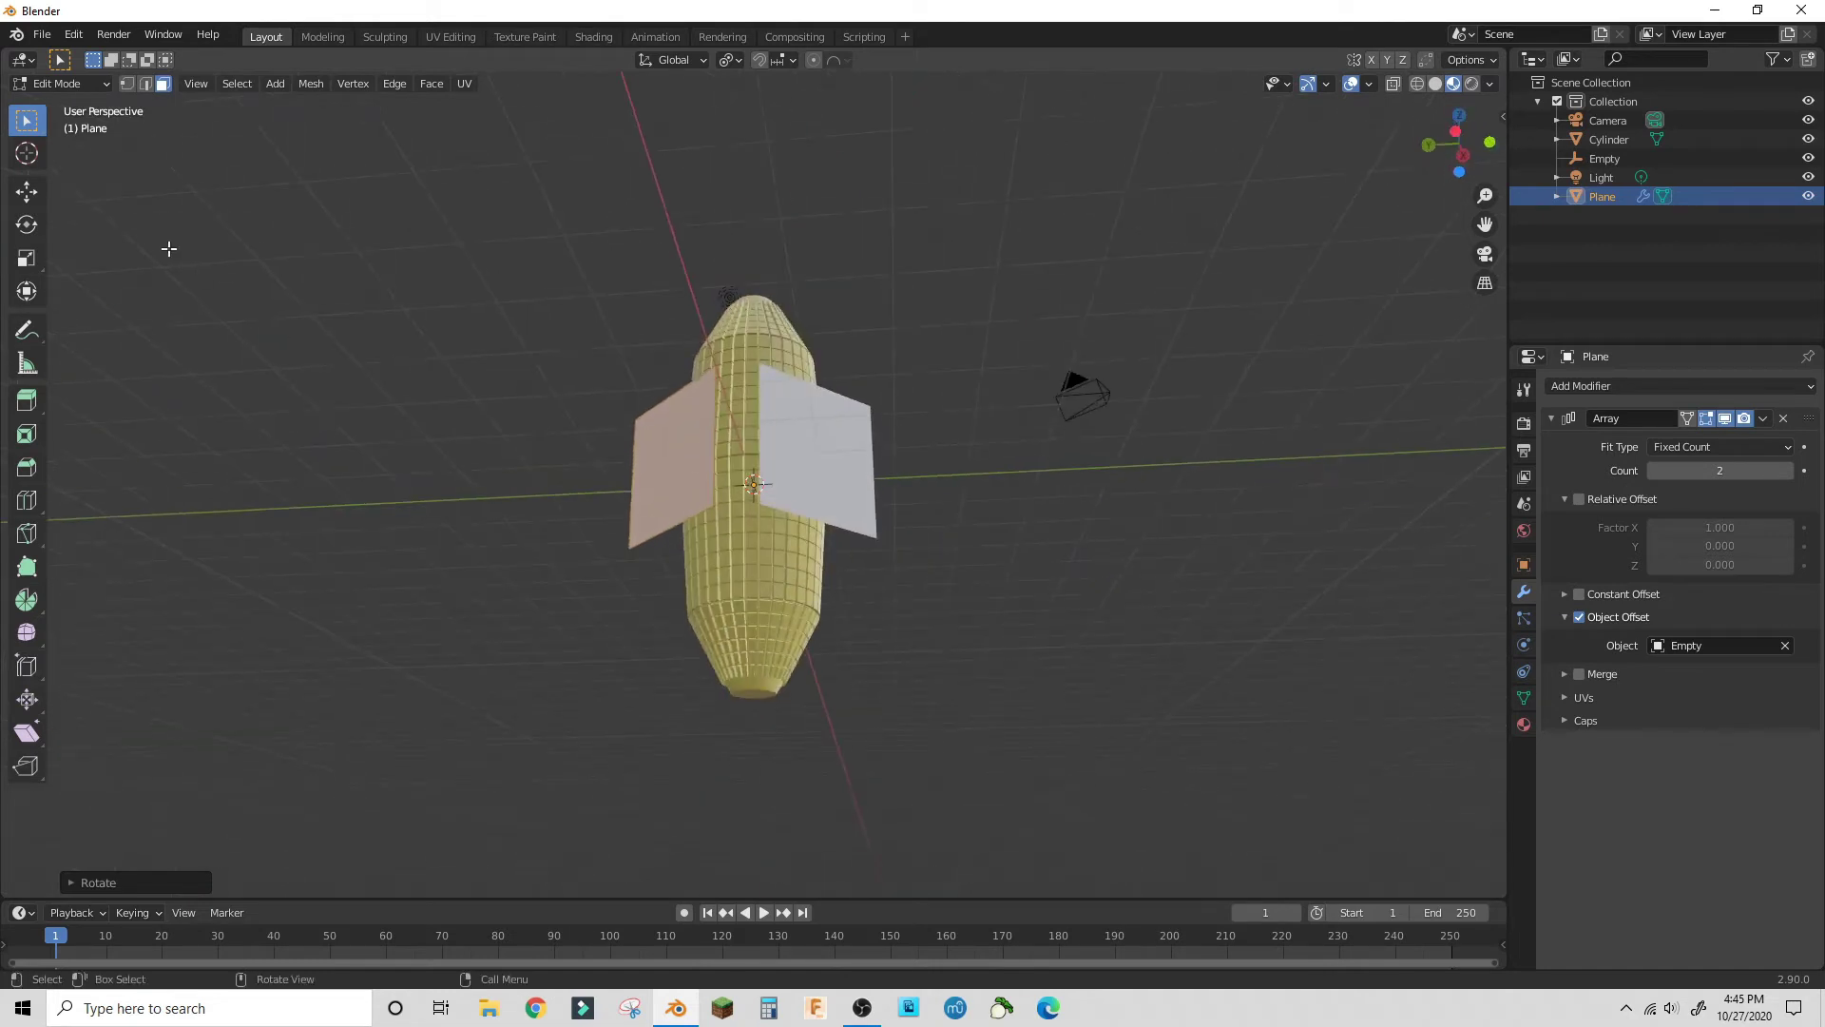
pyautogui.moveTo(643, 357); pyautogui.dragTo(1071, 412, button='middle')
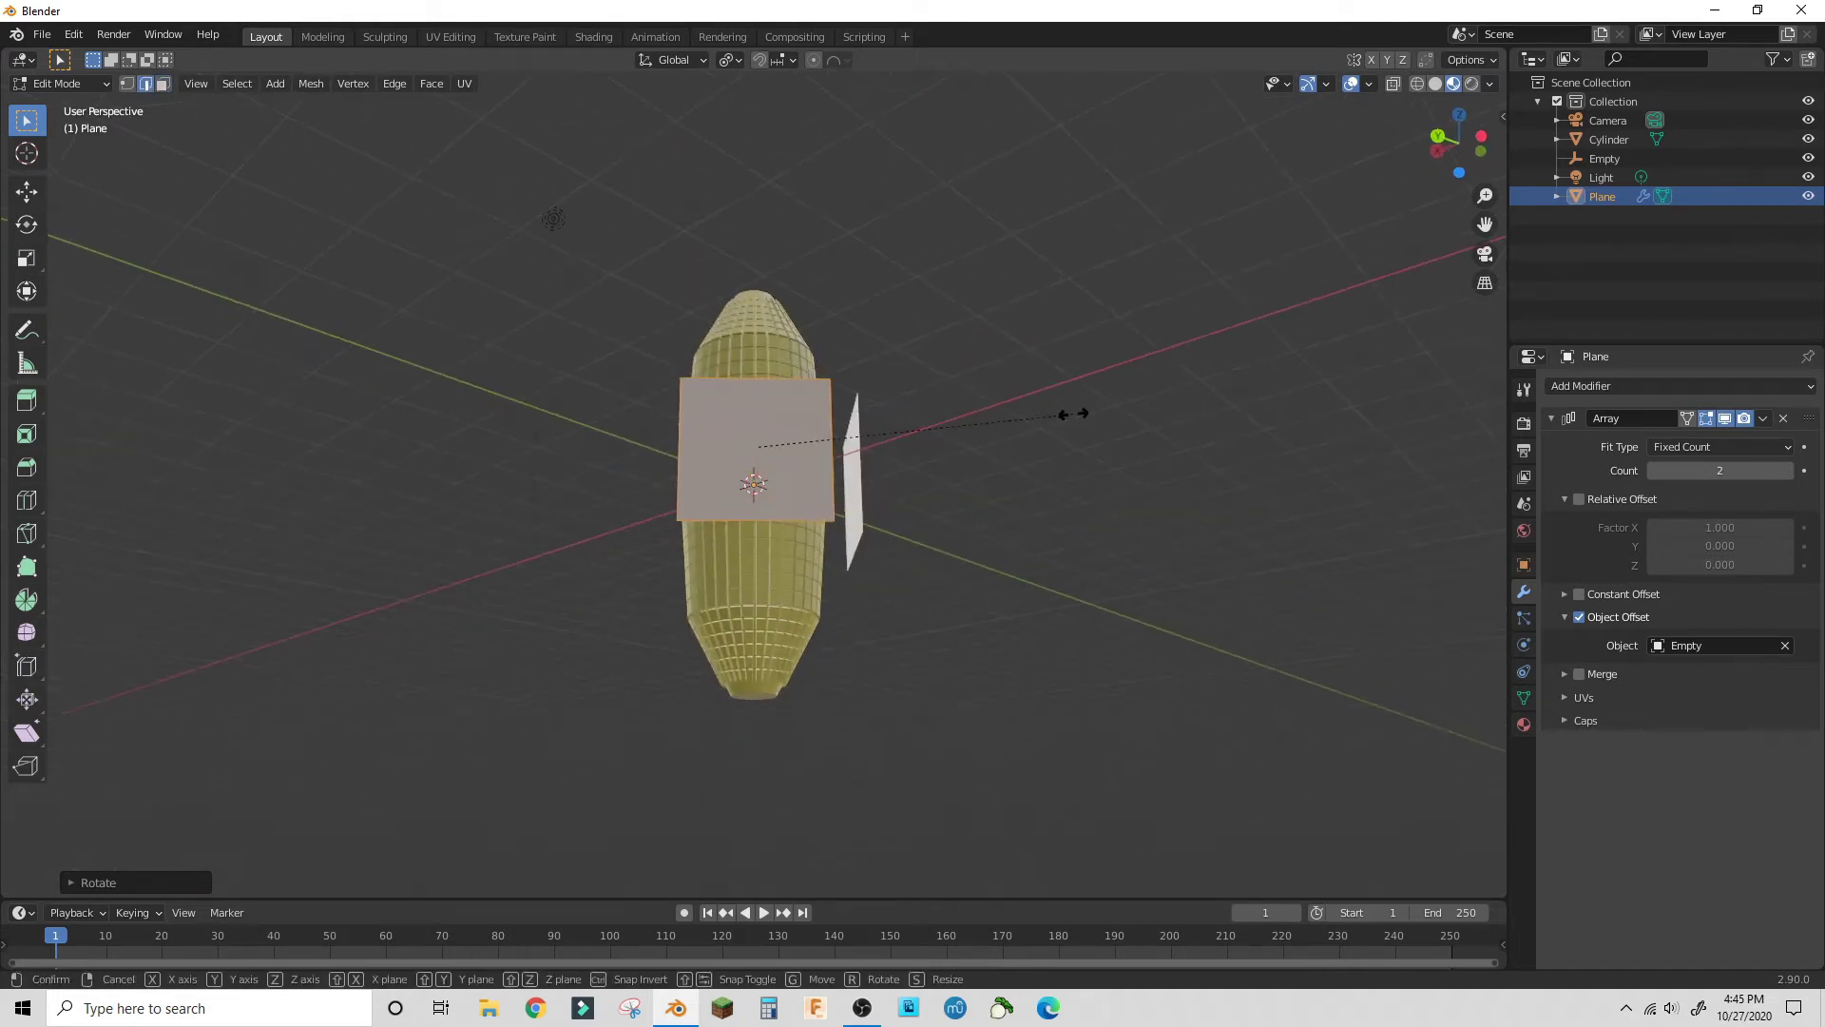
pyautogui.press('s')
pyautogui.hotkey('shift', 'z')
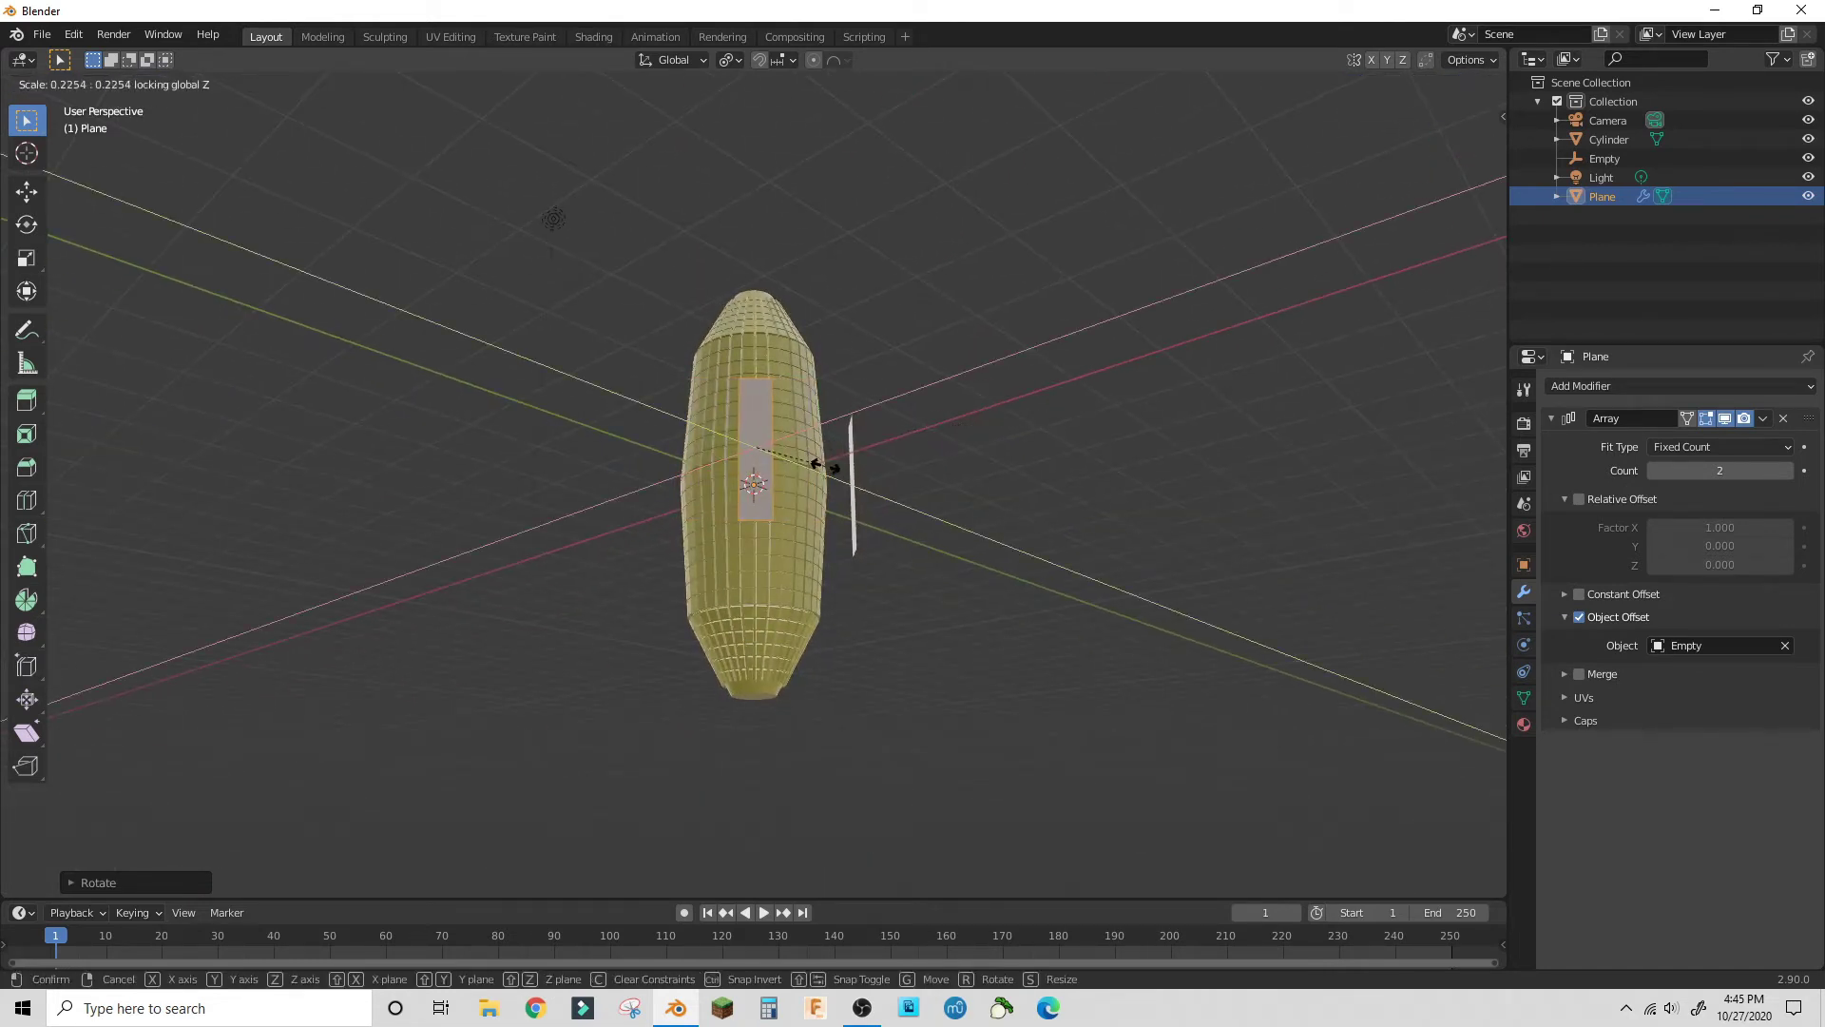
pyautogui.click(849, 460)
# - Lower the panel 2 m along the global Z axis and select its bottom edge
pyautogui.moveTo(849, 460); pyautogui.dragTo(663, 561, button='middle')
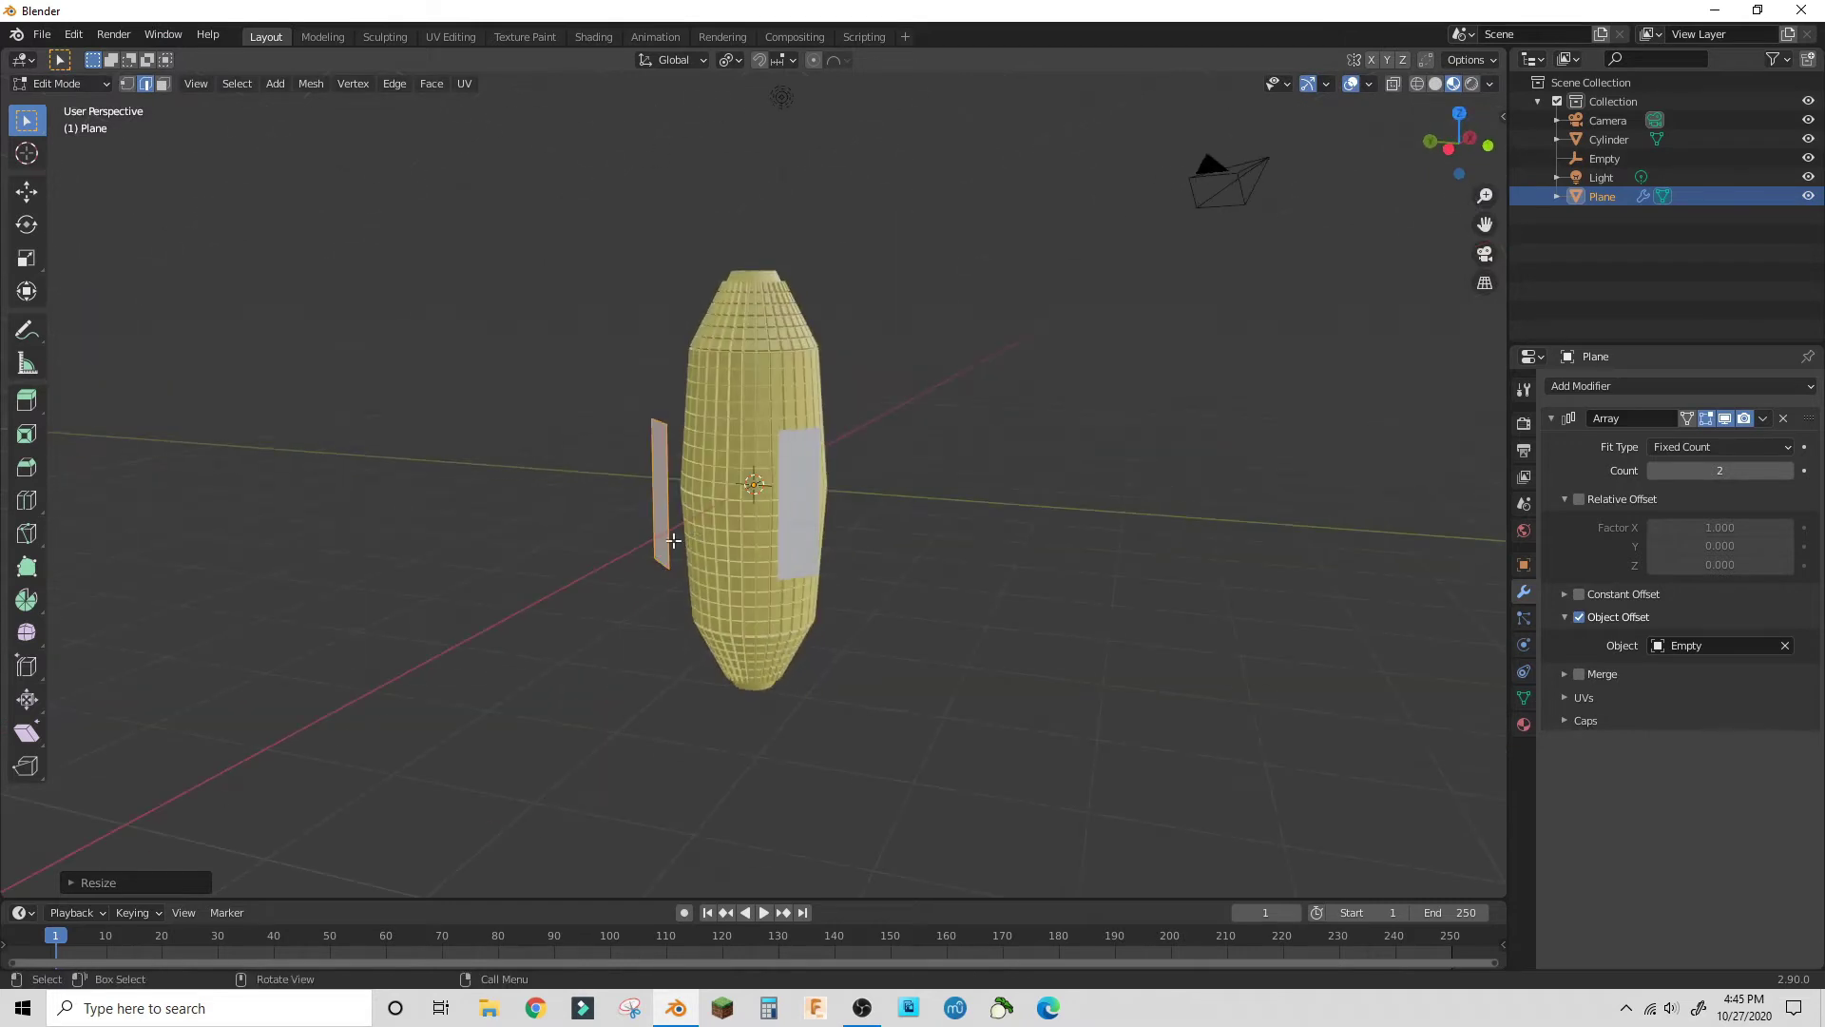
pyautogui.moveTo(818, 446); pyautogui.dragTo(723, 494, button='middle')
pyautogui.press('g')
pyautogui.press('z')
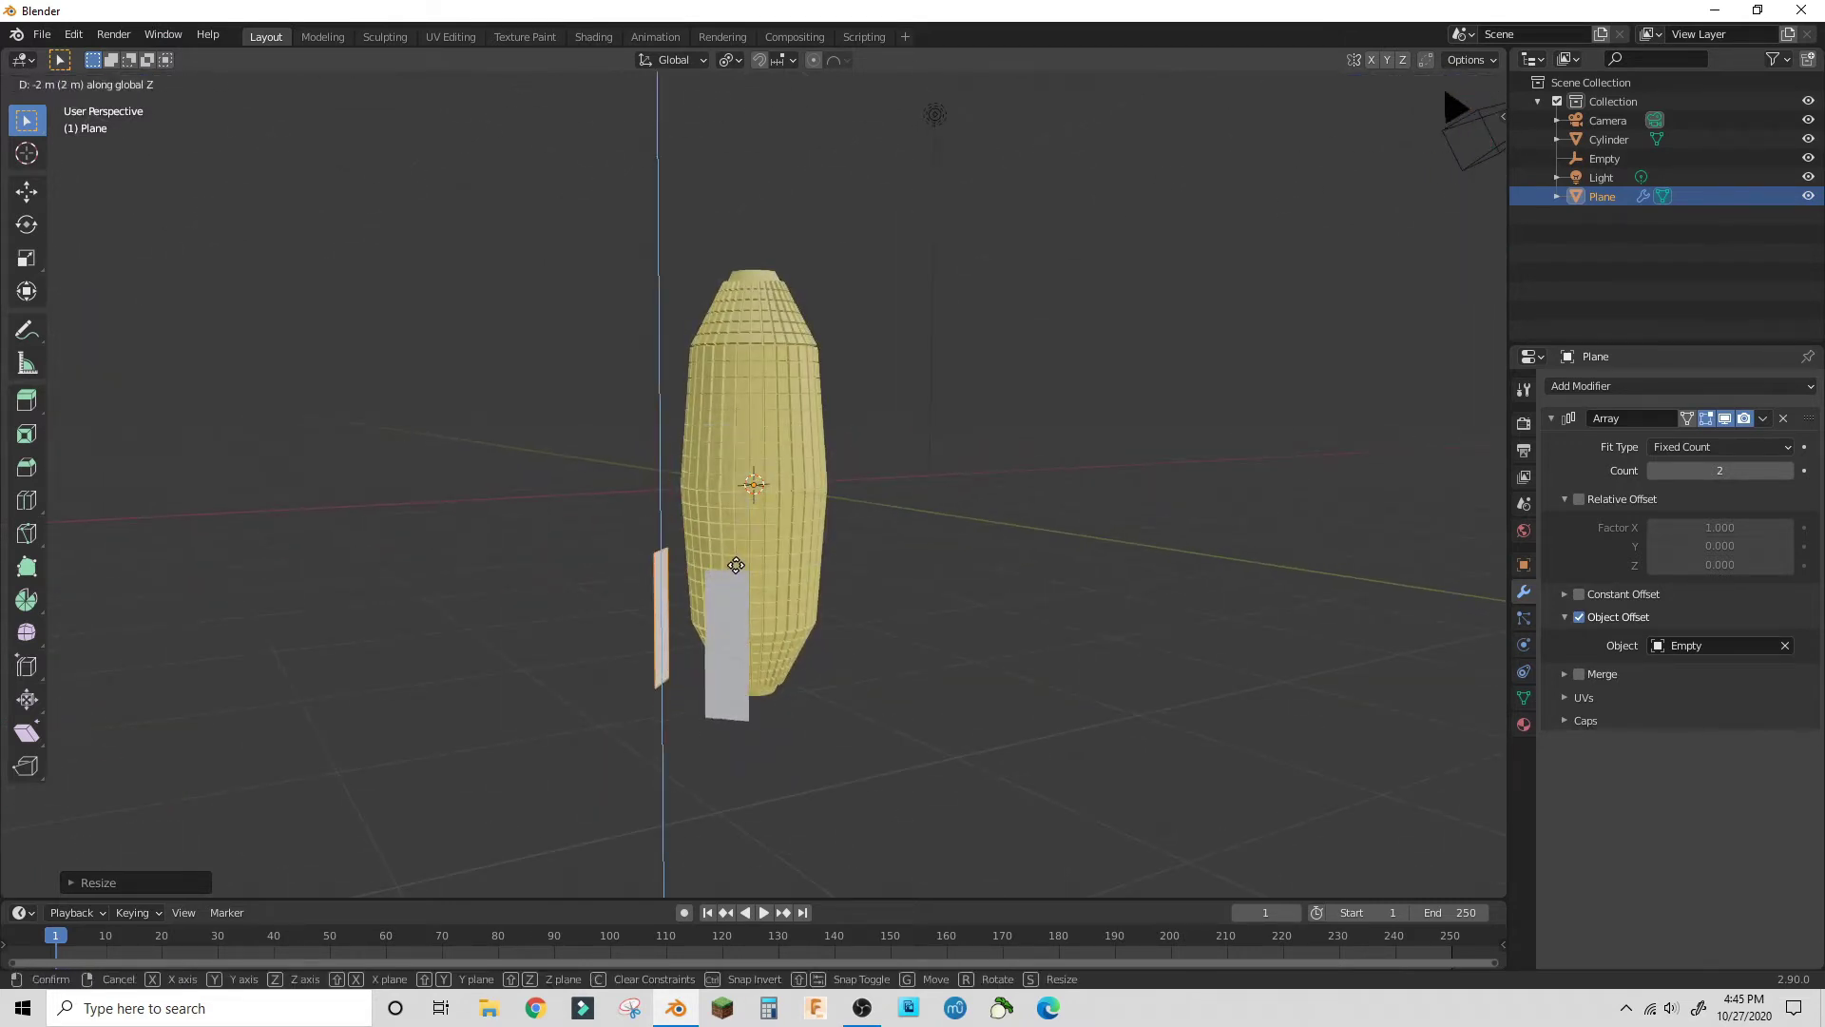
pyautogui.click(677, 689)
pyautogui.press('g')
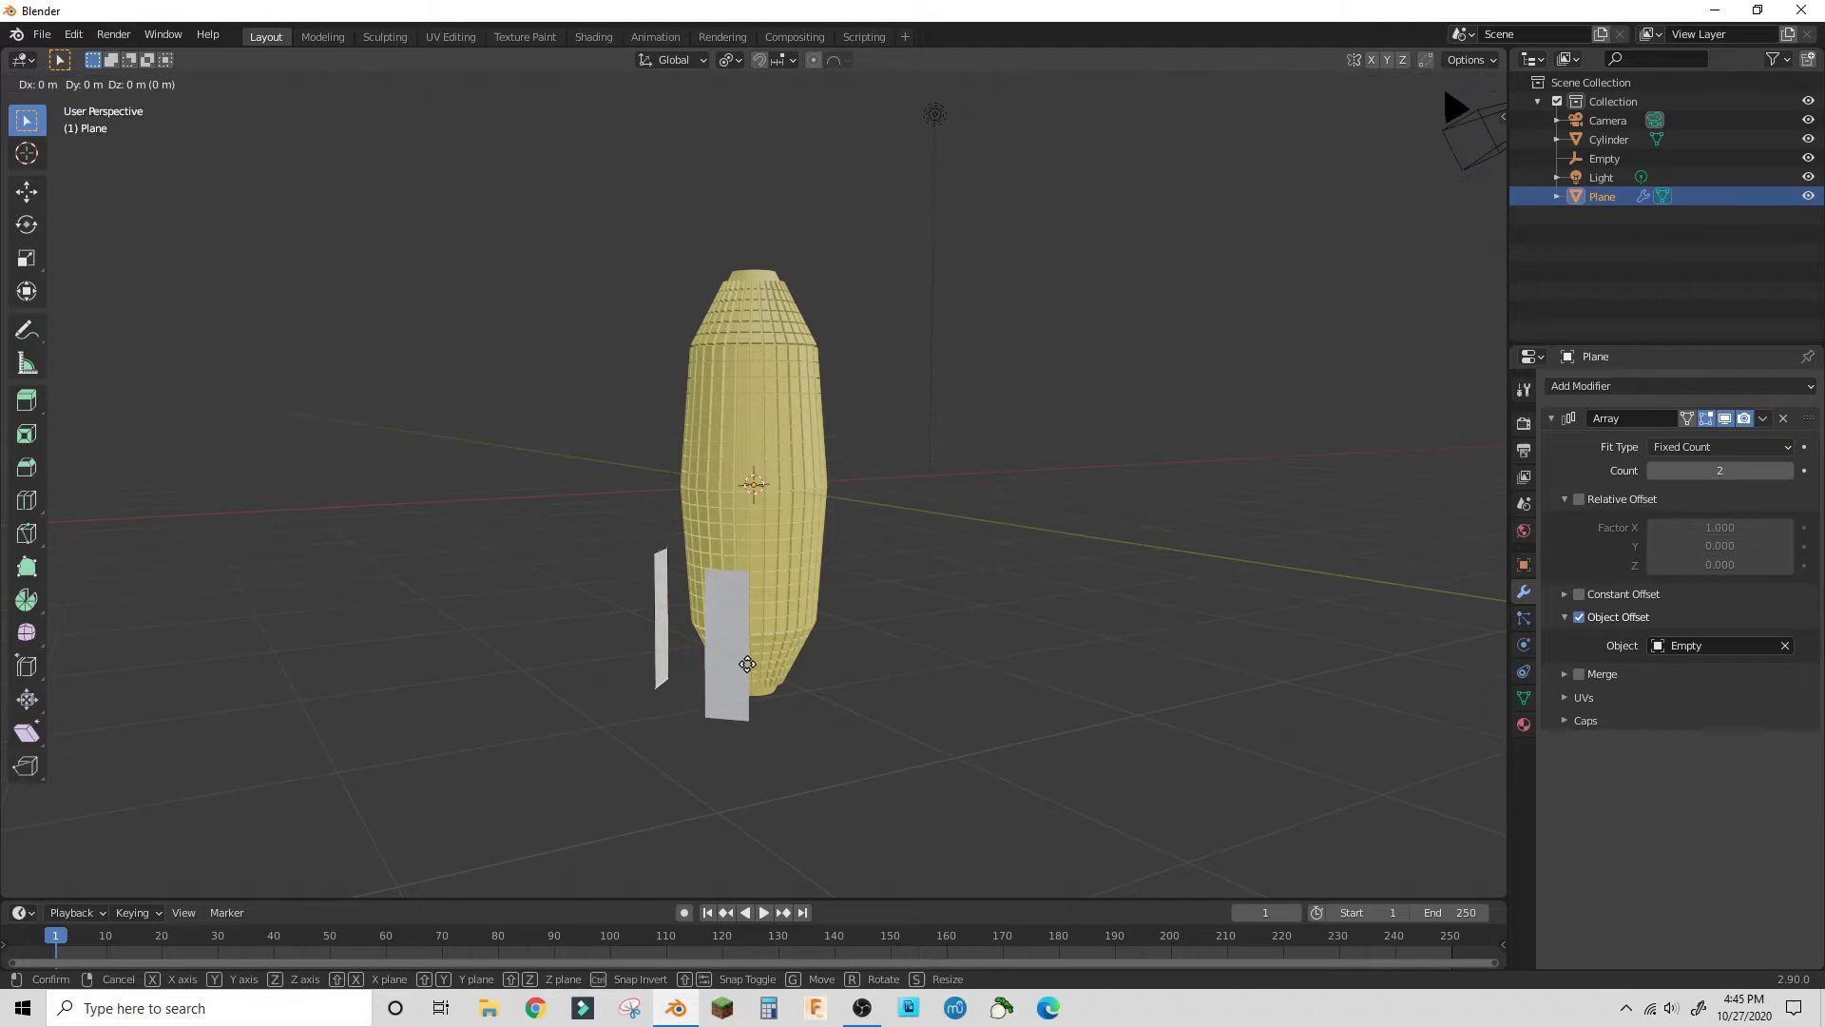
pyautogui.hotkey('shift', 'z')
pyautogui.rightClick(815, 656)
# - Move the panel's bottom edge horizontally inward toward the cob from the top view, with Z locked
pyautogui.moveTo(685, 570); pyautogui.dragTo(863, 634, button='middle')
pyautogui.press('KP_7')
pyautogui.press('g')
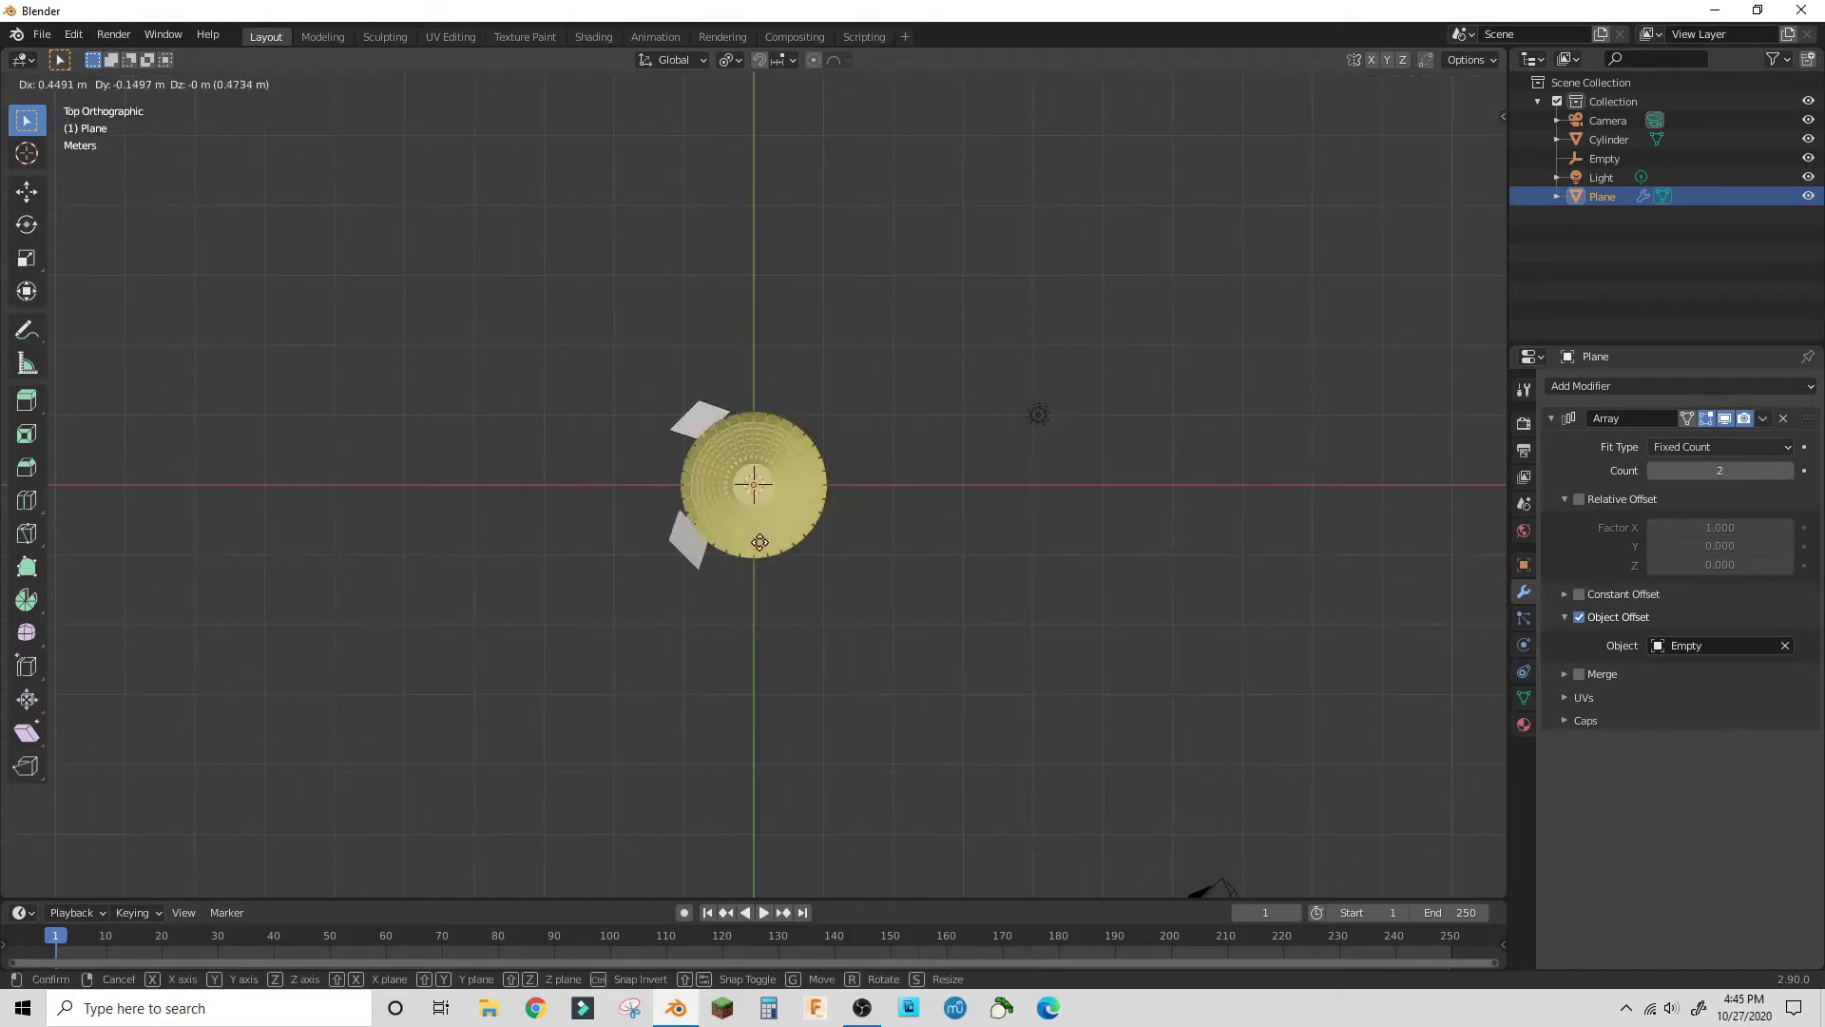
pyautogui.hotkey('shift', 'z')
pyautogui.click(758, 558)
# - Add a centred horizontal loop cut across the panel
pyautogui.moveTo(758, 558); pyautogui.dragTo(763, 648, button='middle')
pyautogui.hotkey('ctrl', 'r')
pyautogui.doubleClick(746, 643)
pyautogui.press('g')
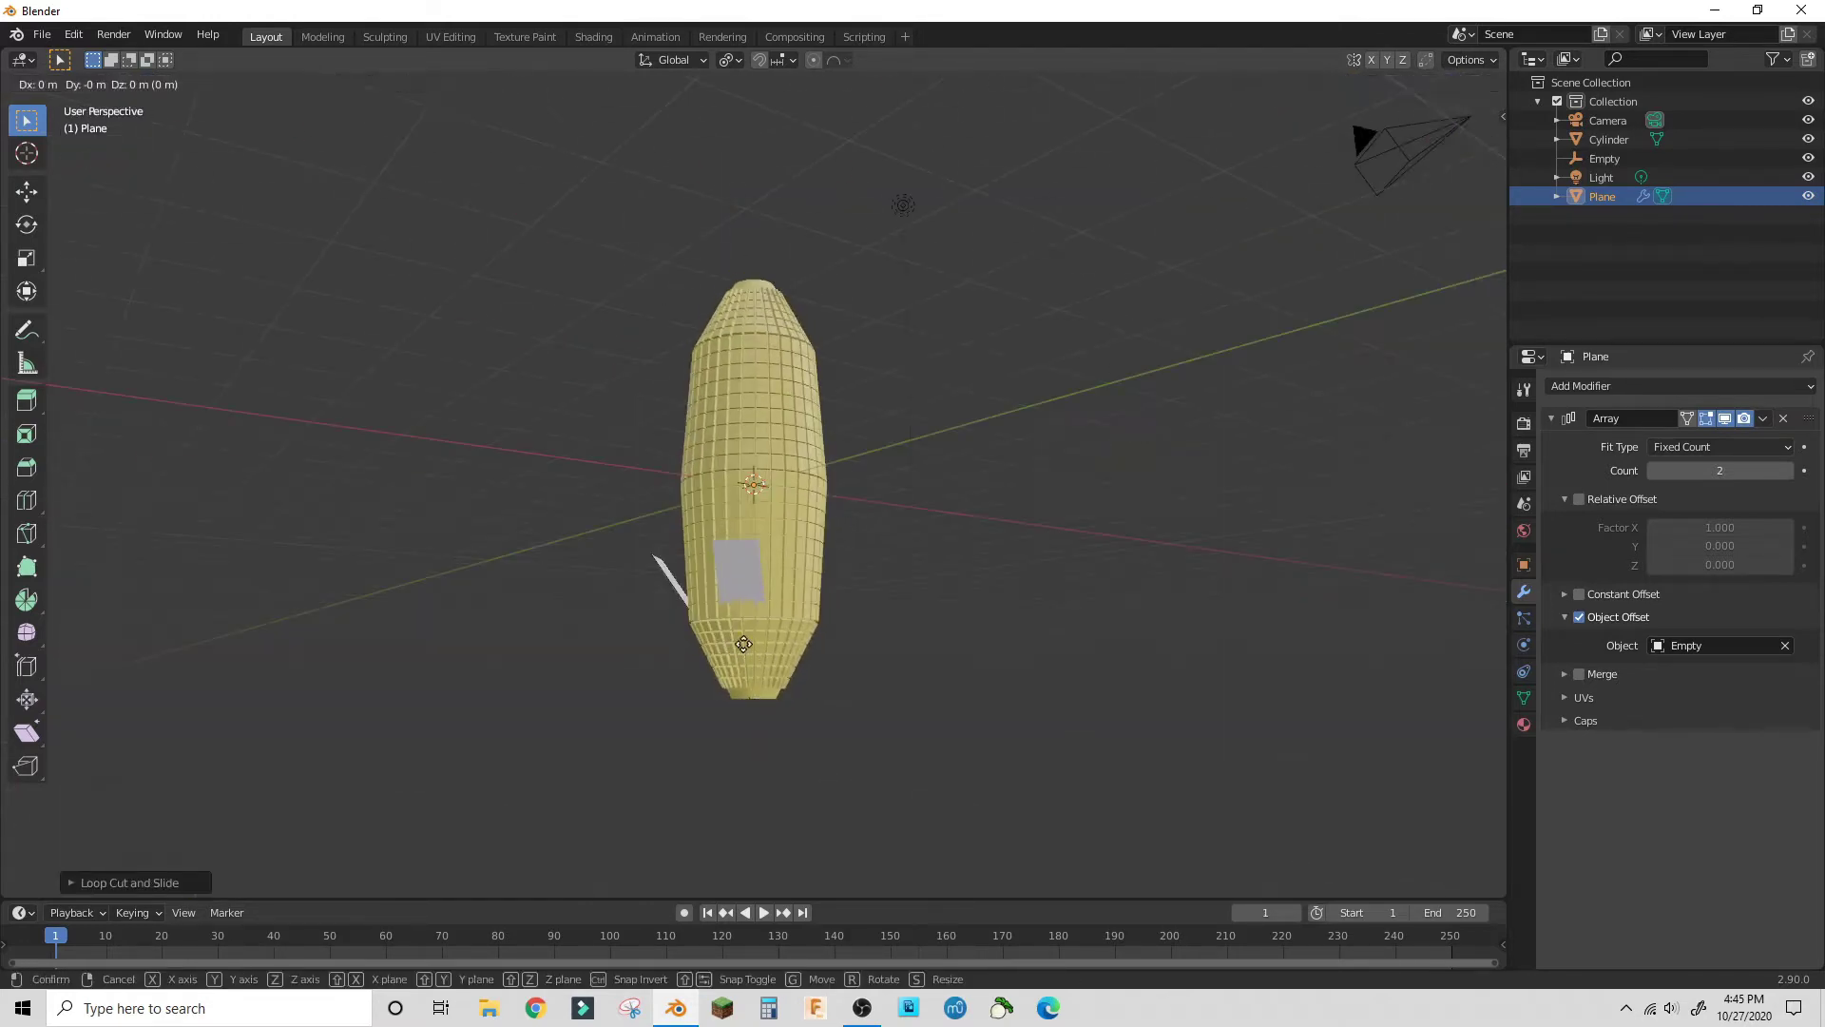
pyautogui.hotkey('shift', 'z')
pyautogui.click(791, 697)
pyautogui.hotkey('ctrl', 'z')
# - Move the loop cut's edge about 0.55 m horizontally outward from the cob in top view, and fine-tune it along Y
pyautogui.press('KP_7')
pyautogui.press('g')
pyautogui.hotkey('shift', 'z')
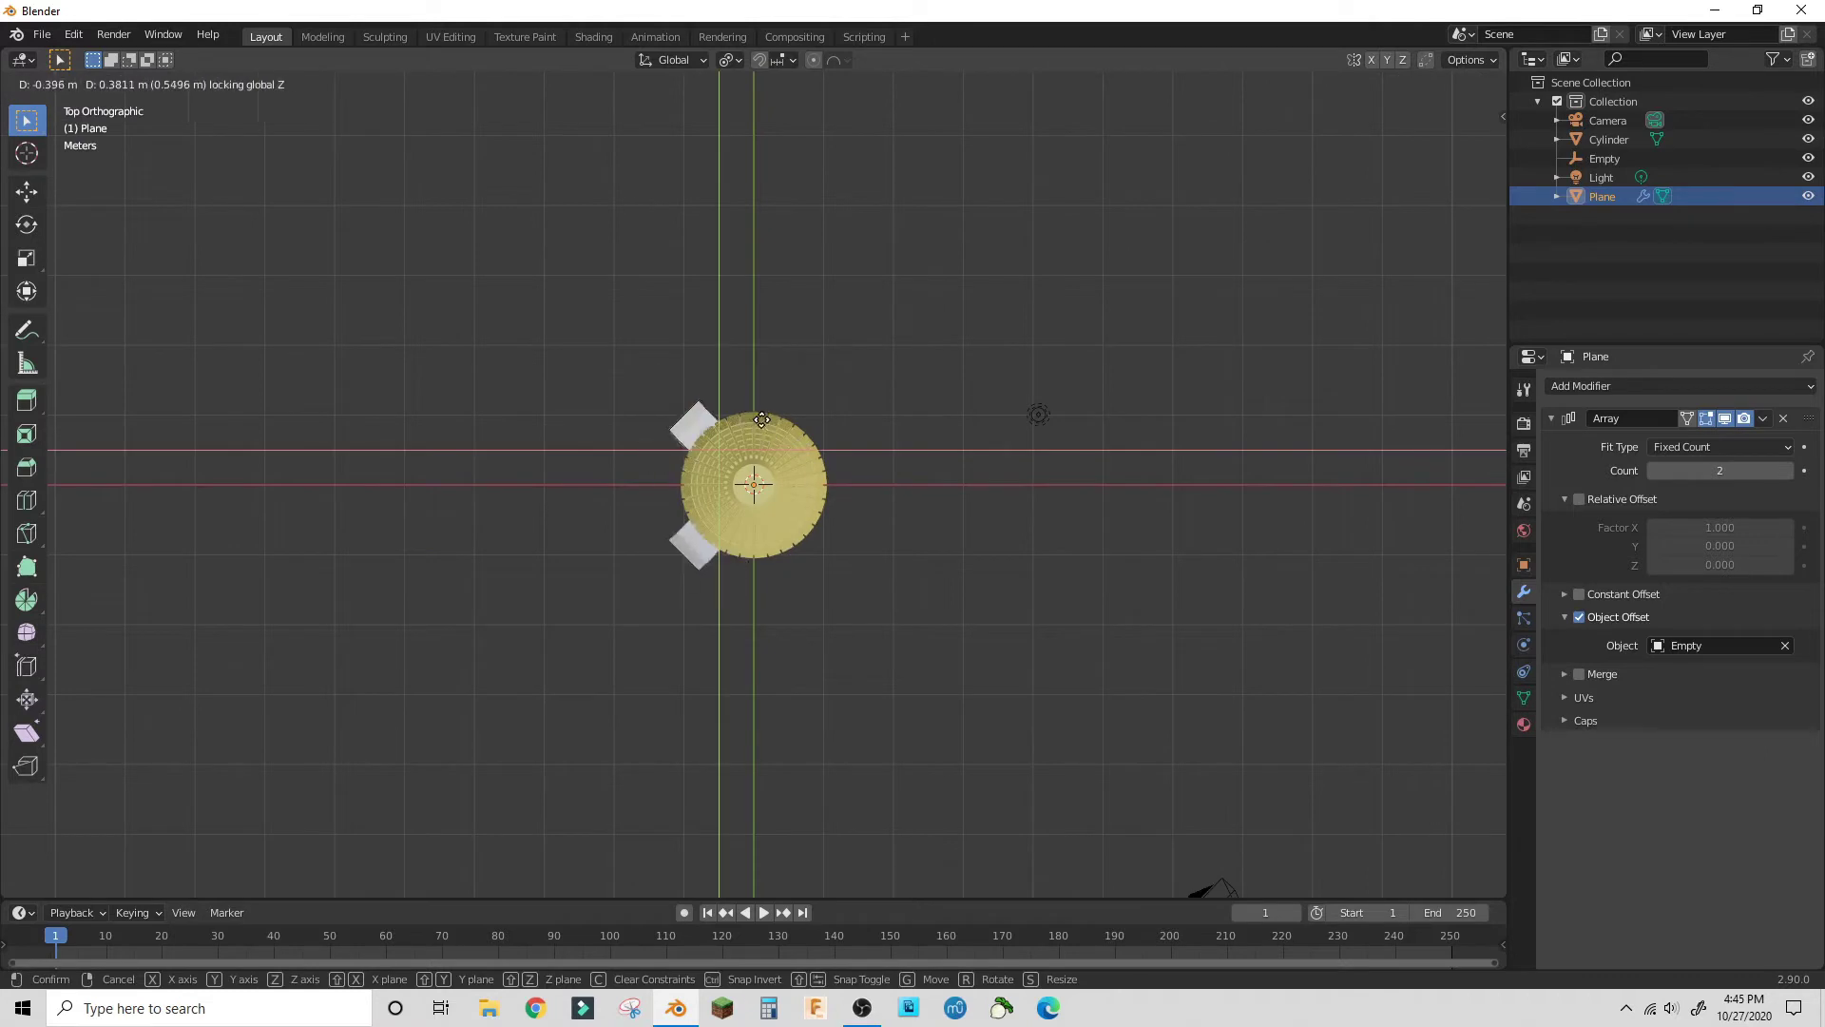
pyautogui.click(762, 421)
pyautogui.press('g')
pyautogui.press('y')
pyautogui.click(758, 407)
# - Shape the panel's lower end by moving its edge along X and Y toward the cob's base
pyautogui.moveTo(670, 708); pyautogui.dragTo(732, 658, button='middle')
pyautogui.write('gx-.5')
pyautogui.click(838, 568)
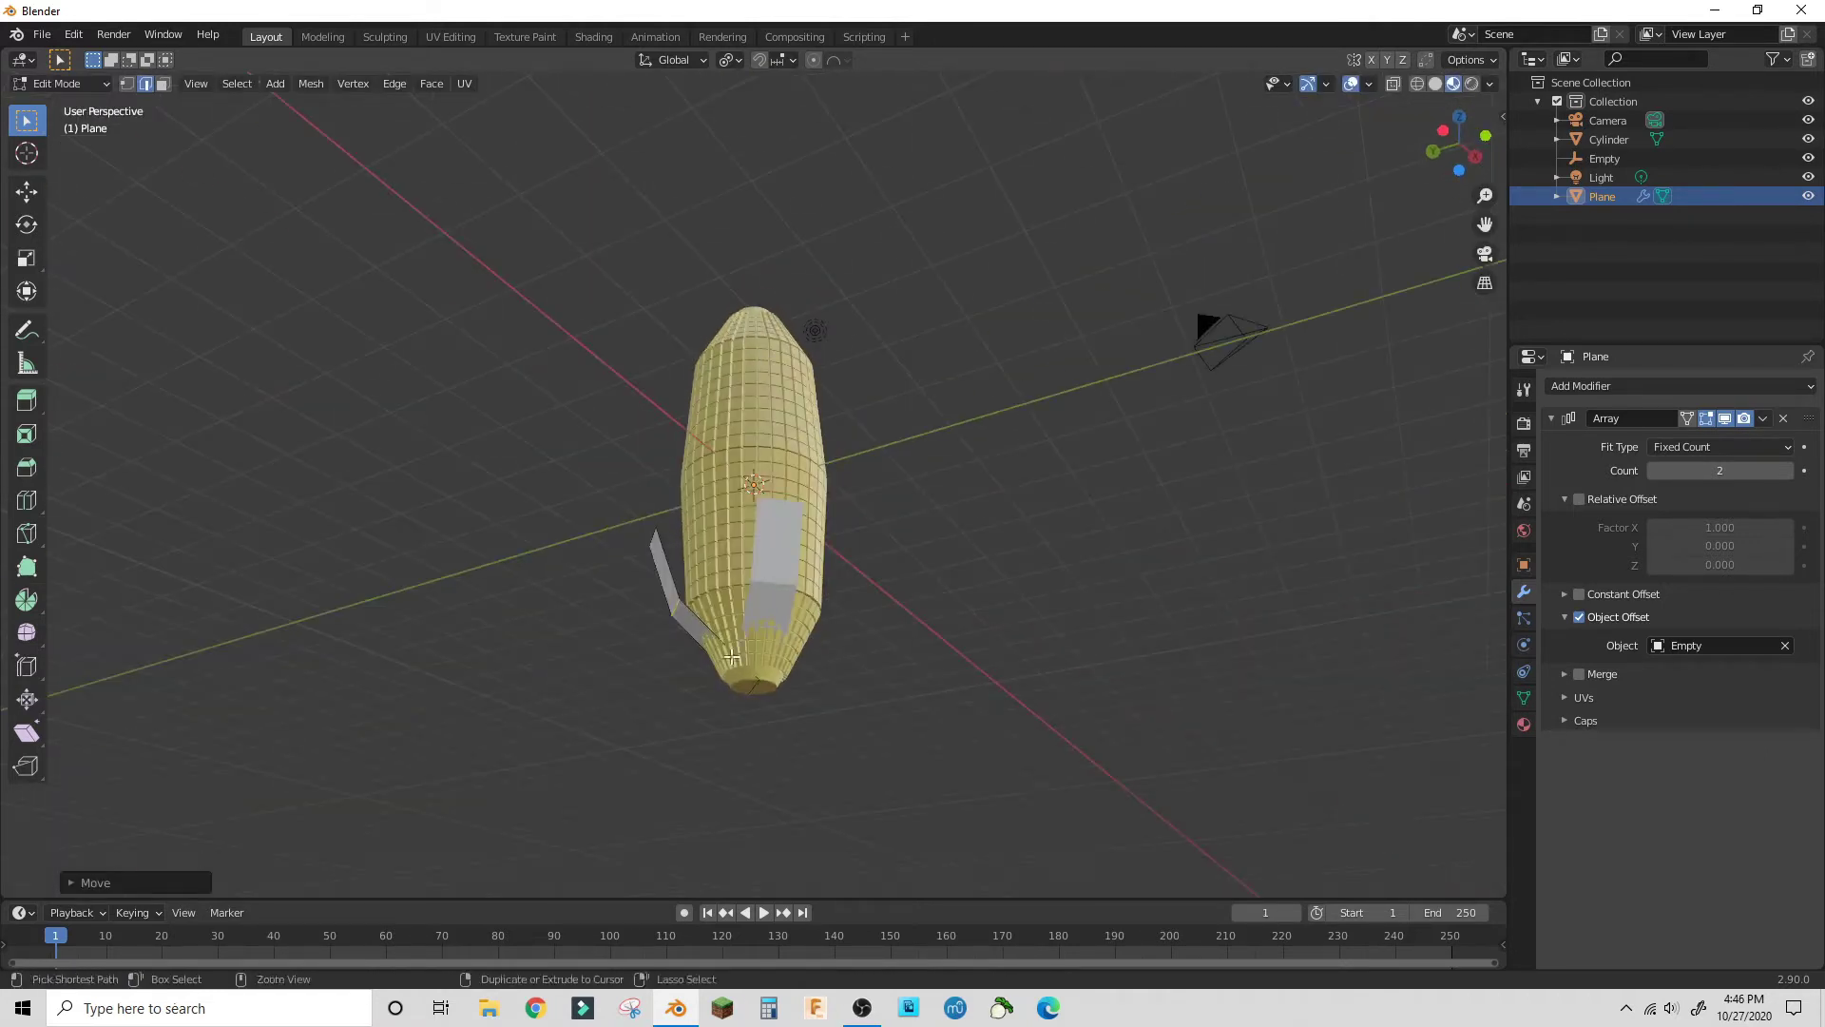
pyautogui.press('g')
pyautogui.press('x')
pyautogui.click(847, 647)
pyautogui.press('g')
pyautogui.press('y')
pyautogui.click(892, 624)
# - Select the whole panel mesh and lower it slightly along Z beneath the cob's base
pyautogui.moveTo(892, 624); pyautogui.dragTo(1030, 618, button='middle')
pyautogui.scroll(1, 1030, 619)
pyautogui.press('a')
pyautogui.press('g')
pyautogui.press('z')
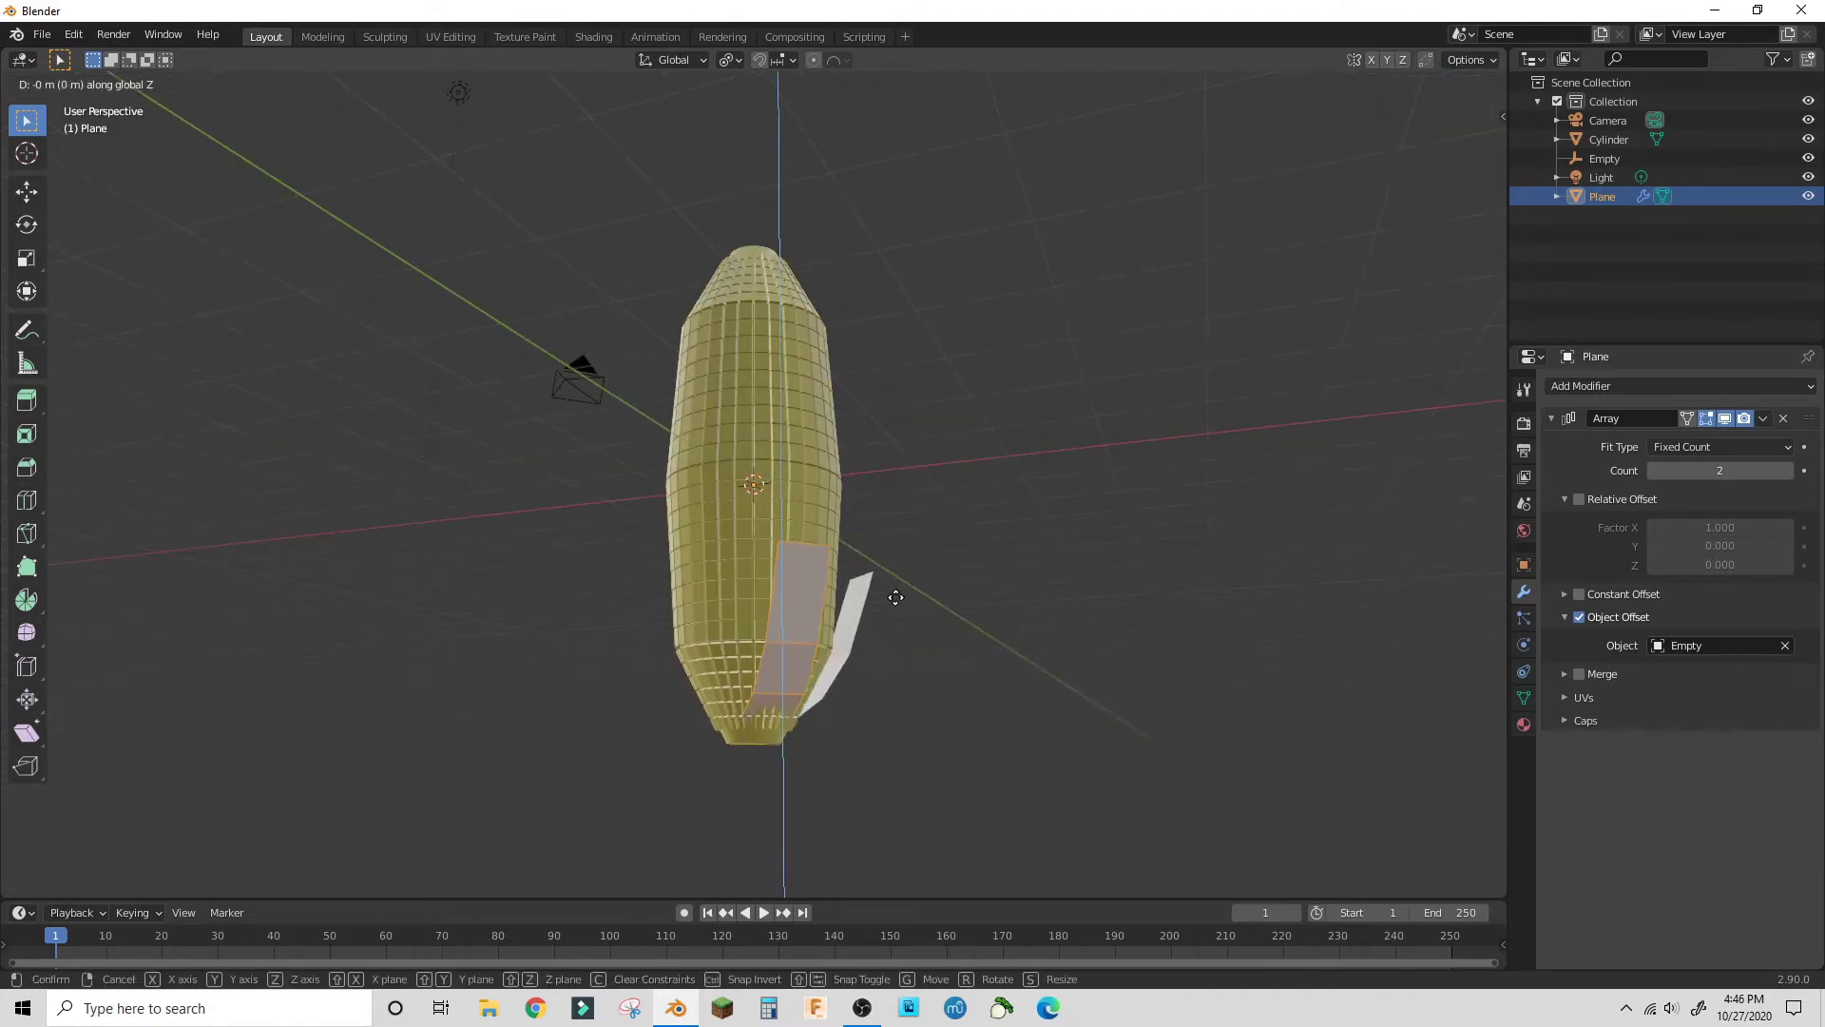
pyautogui.click(895, 613)
# - Select the panel's three upper cross edges and scale them up together to widen the leaf
pyautogui.moveTo(896, 613); pyautogui.dragTo(818, 594, button='middle')
pyautogui.click(741, 704)
pyautogui.keyDown('shift'); pyautogui.click(737, 648); pyautogui.keyUp('shift')
pyautogui.keyDown('shift'); pyautogui.click(737, 543); pyautogui.keyUp('shift')
pyautogui.press('s')
pyautogui.click(922, 538)
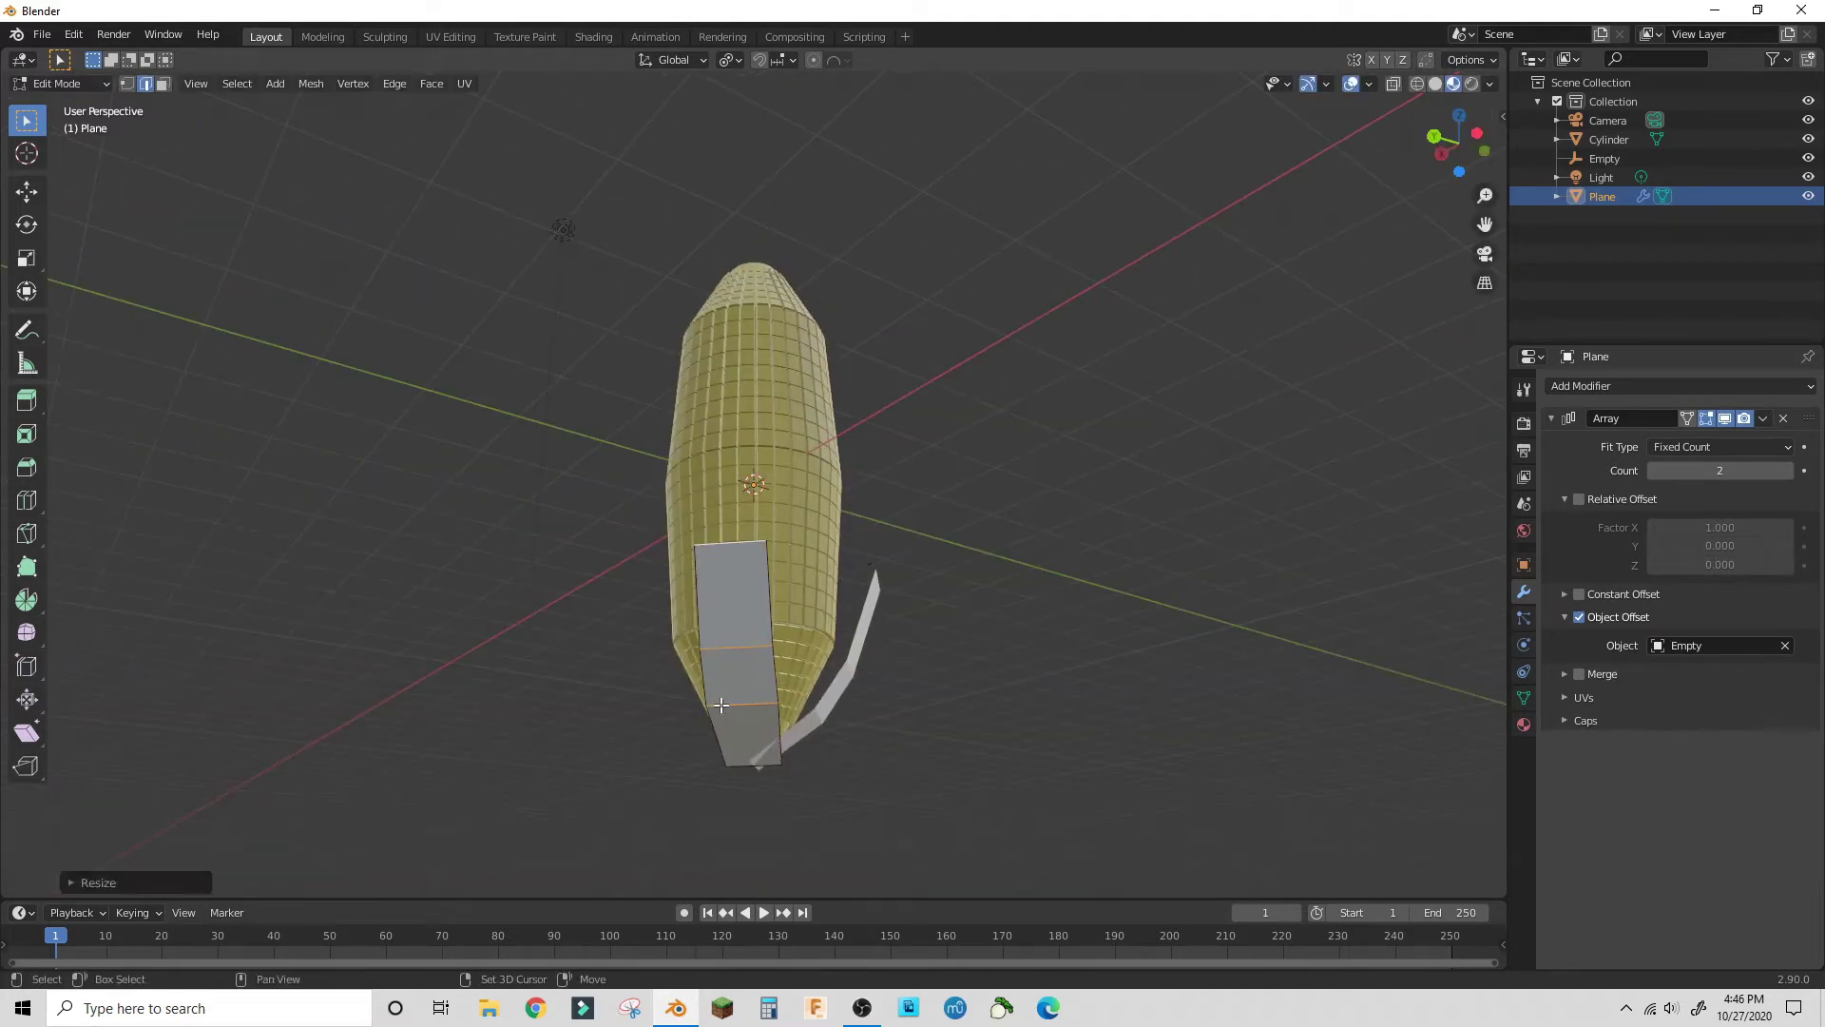
# - Widen the upper two cross edges further and the top edge once more, so the leaf flares upward
pyautogui.keyDown('shift'); pyautogui.click(721, 705); pyautogui.keyUp('shift')
pyautogui.press('s')
pyautogui.click(936, 648)
pyautogui.keyDown('shift'); pyautogui.click(737, 648); pyautogui.keyUp('shift')
pyautogui.press('s')
pyautogui.click(917, 622)
pyautogui.moveTo(917, 622); pyautogui.dragTo(1027, 684, button='middle')
pyautogui.press('s')
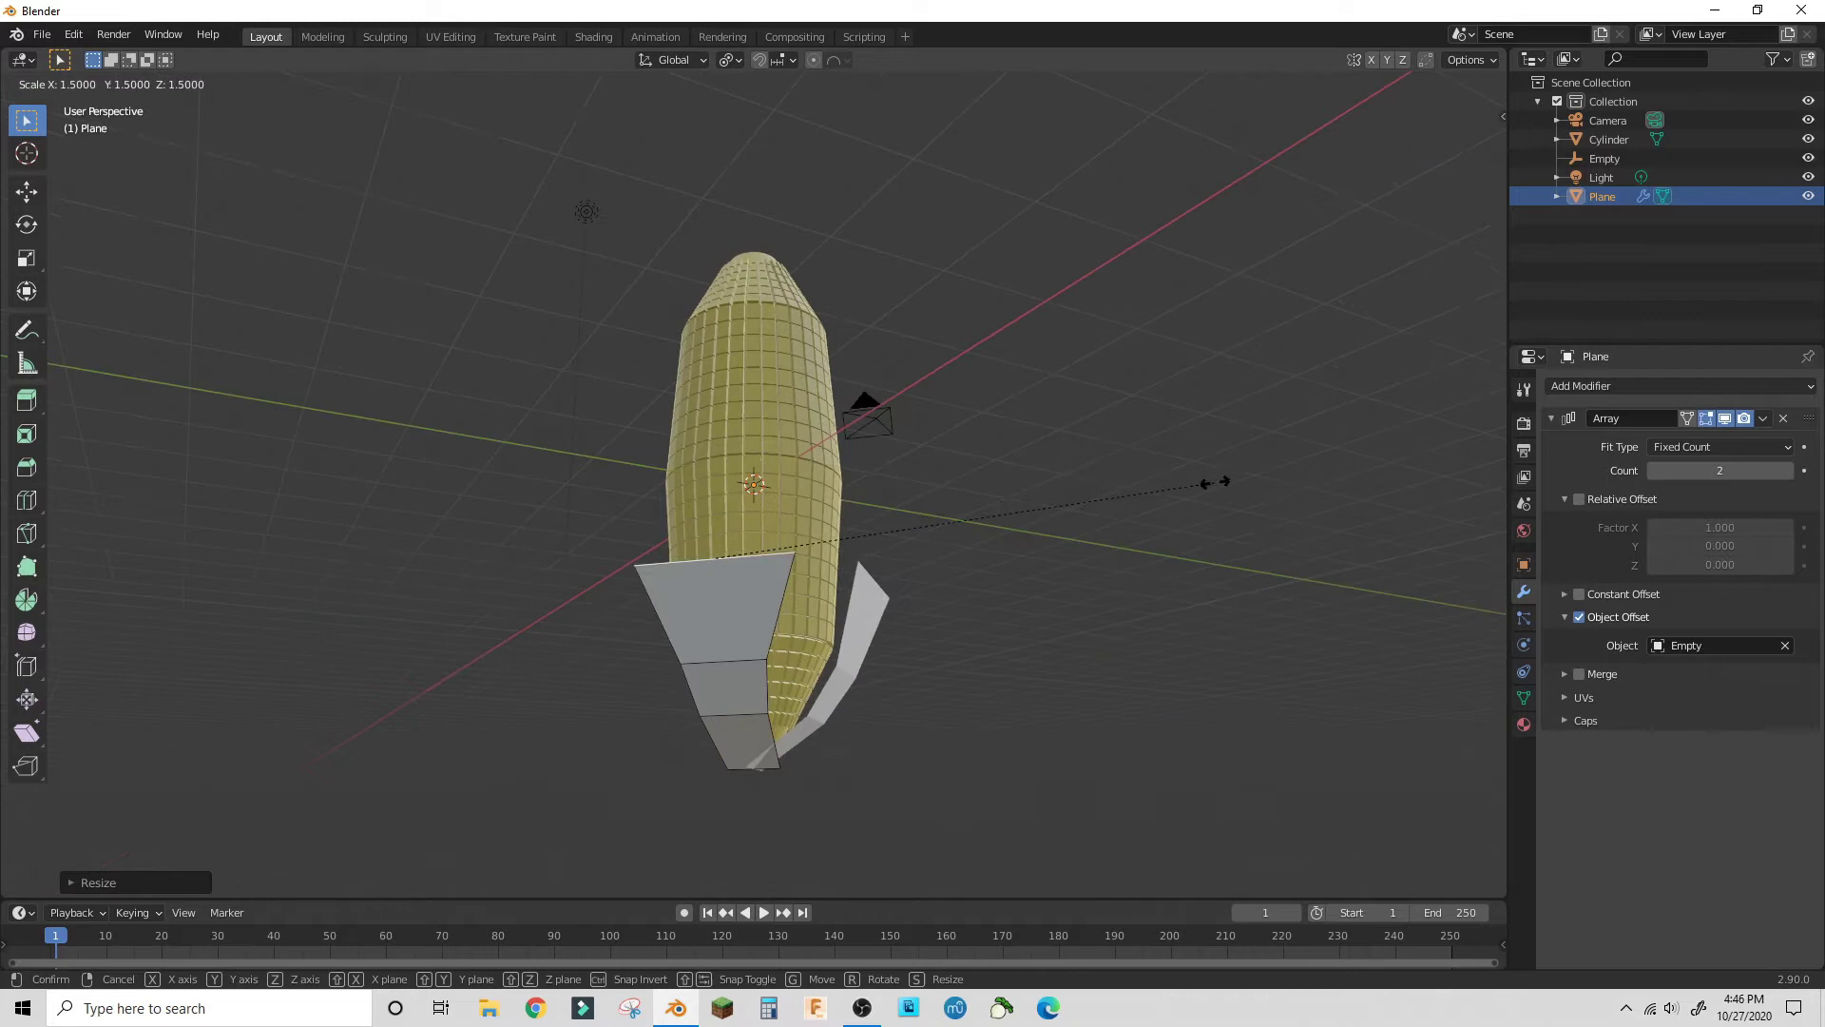
pyautogui.rightClick(1217, 482)
# - Extrude the leaf's top edge upward along Z and scale the new edge by 1.5
pyautogui.moveTo(899, 570); pyautogui.dragTo(916, 562, button='middle')
pyautogui.press('KP_3')
pyautogui.press('KP_6')
pyautogui.press('KP_6')
pyautogui.press('KP_6')
pyautogui.press('KP_6')
pyautogui.press('KP_6')
pyautogui.press('KP_6')
pyautogui.press('KP_6')
pyautogui.press('KP_6')
pyautogui.press('KP_6')
pyautogui.press('e')
pyautogui.press('z')
pyautogui.click(1039, 323)
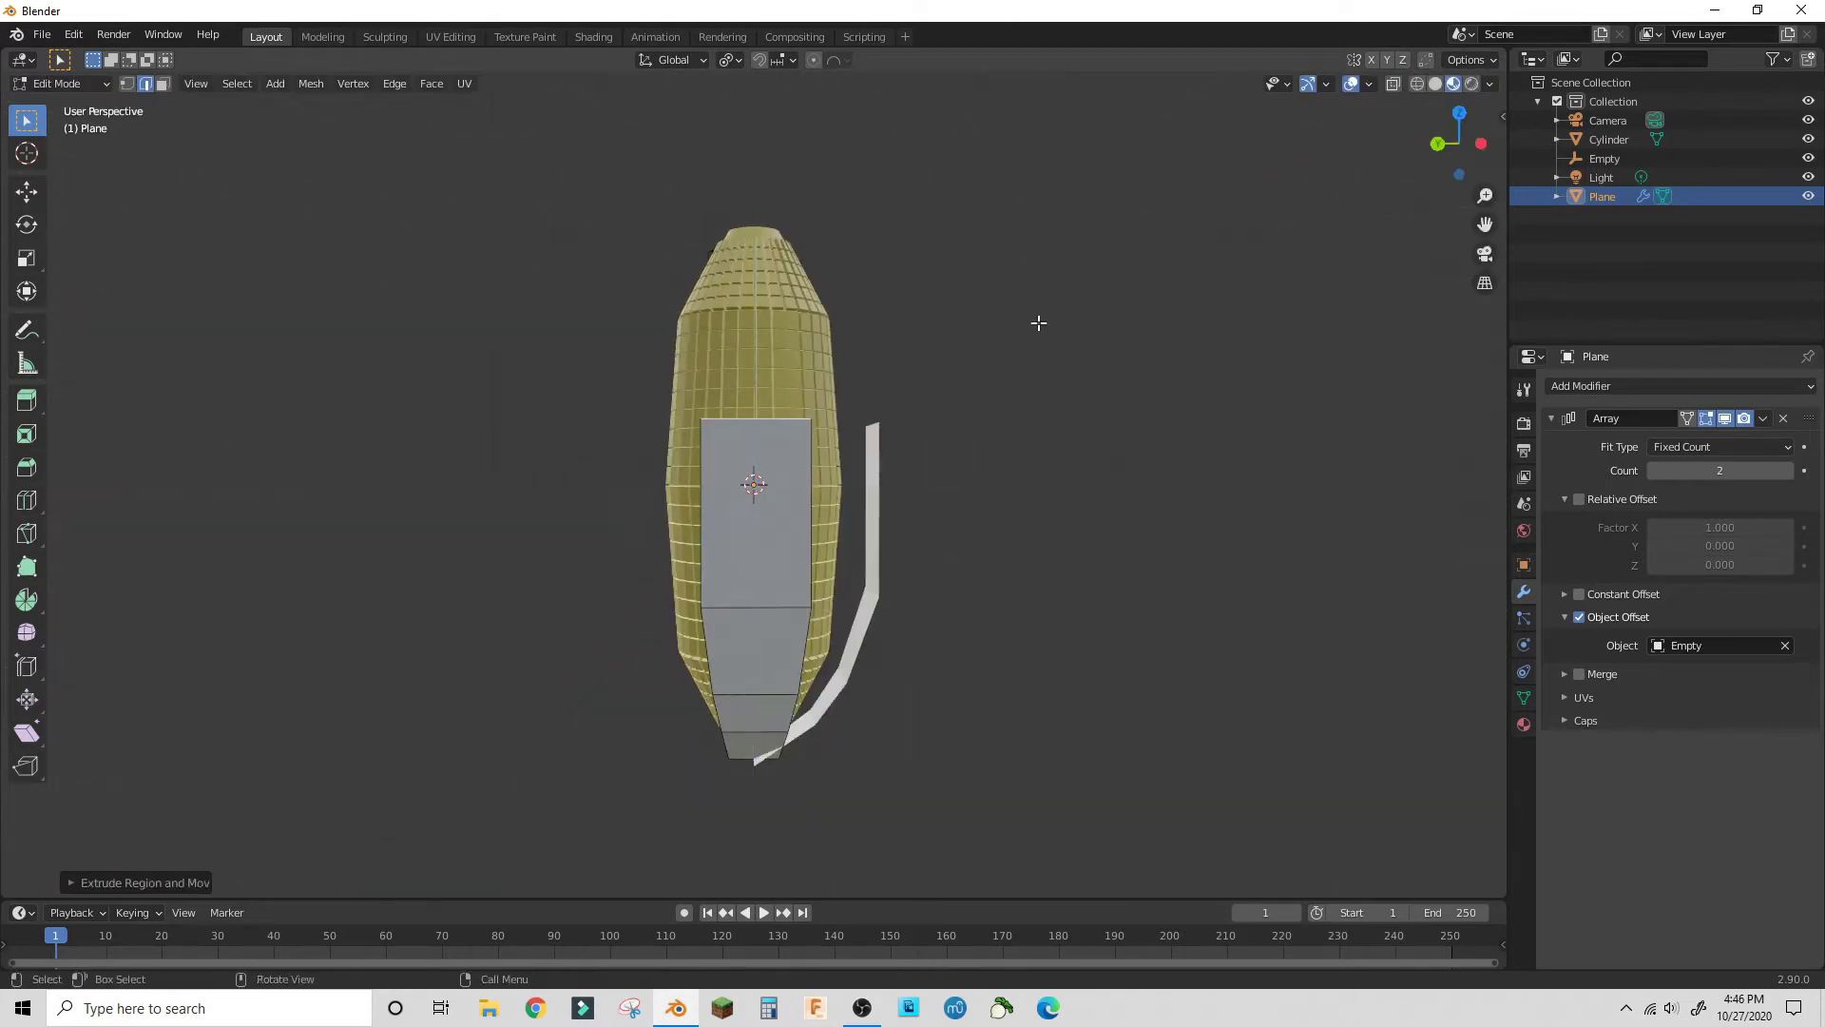
pyautogui.write('s1.5')
pyautogui.click(1043, 322)
# - Extrude the top edge upward along Z again and scale it to 0.25 to form a narrow tip
pyautogui.moveTo(1043, 322); pyautogui.dragTo(876, 350, button='middle')
pyautogui.press('e')
pyautogui.press('z')
pyautogui.click(934, 267)
pyautogui.press('s')
pyautogui.press('0')
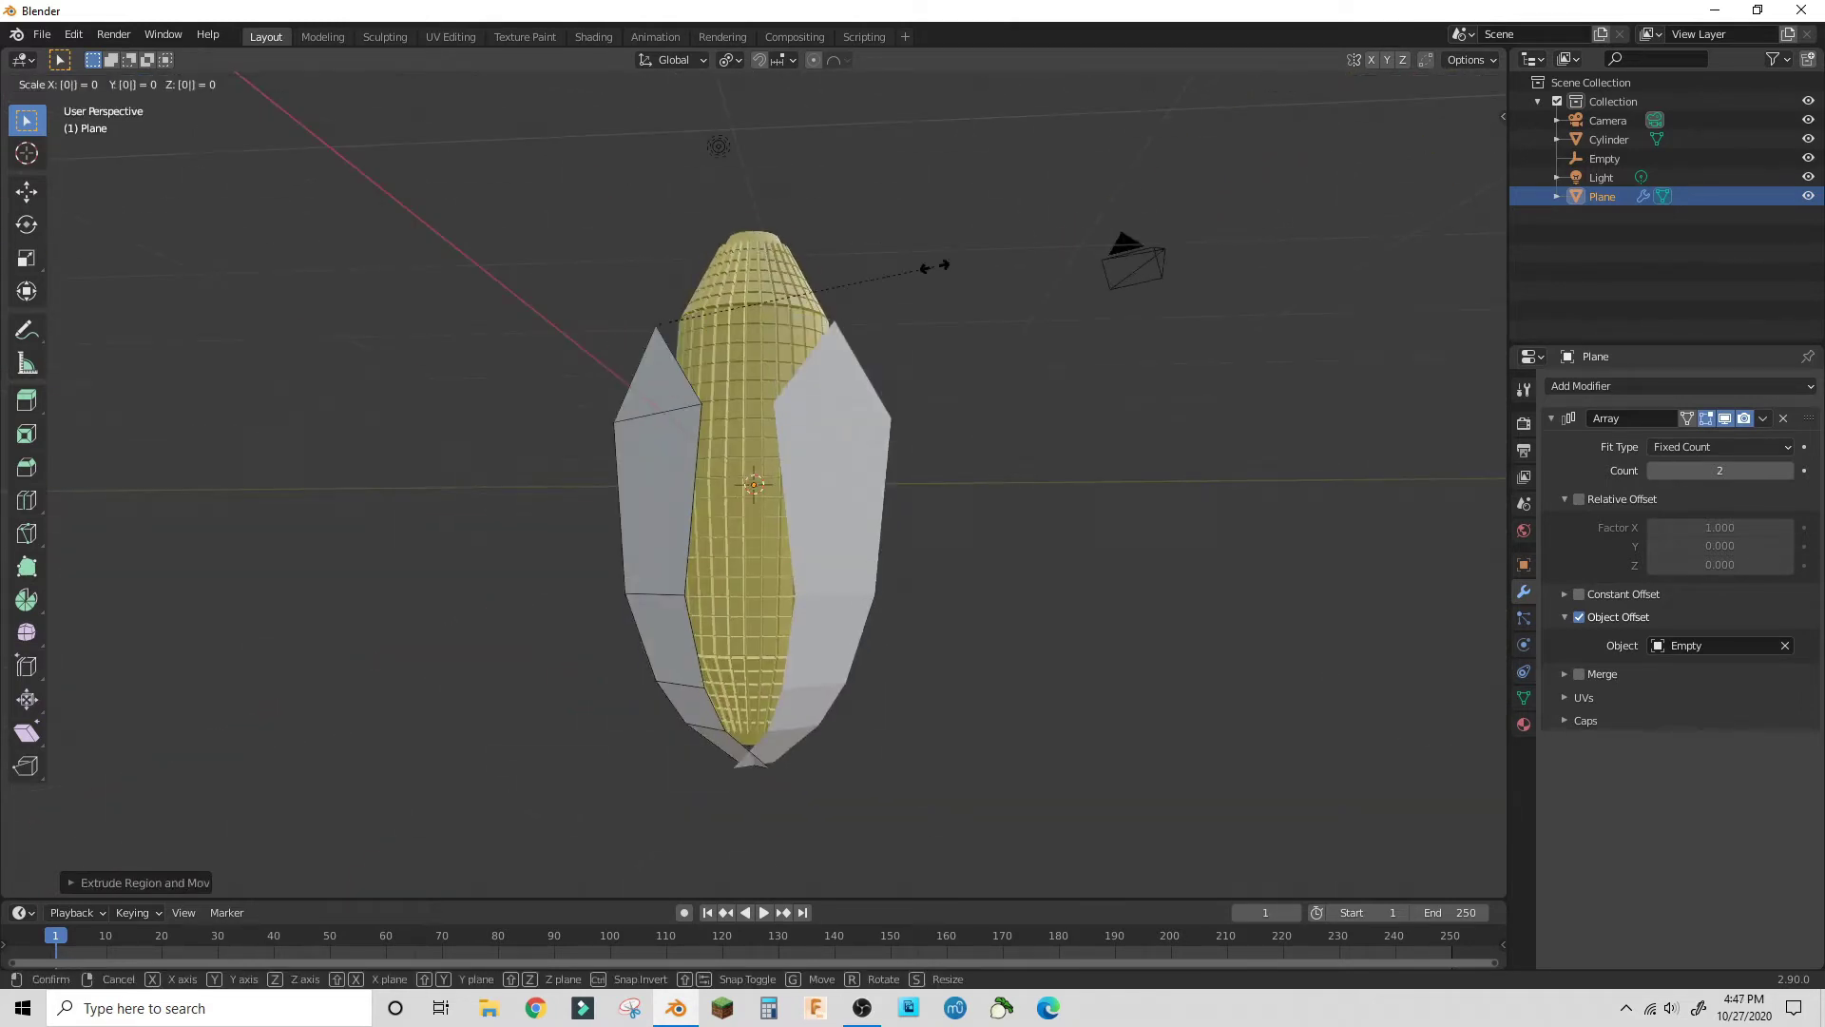
pyautogui.press('BackSpace')
pyautogui.write('.25')
pyautogui.click(895, 269)
# - Move the leaf's tip edge 0.25 m along X toward the cob
pyautogui.write('g')
pyautogui.moveTo(892, 269); pyautogui.dragTo(1092, 305, button='middle')
pyautogui.write('x.25')
pyautogui.press('Return')
# - Add a Solidify modifier to the leaf and set its thickness to 0.09 m
pyautogui.click(1616, 386)
pyautogui.click(1459, 697)
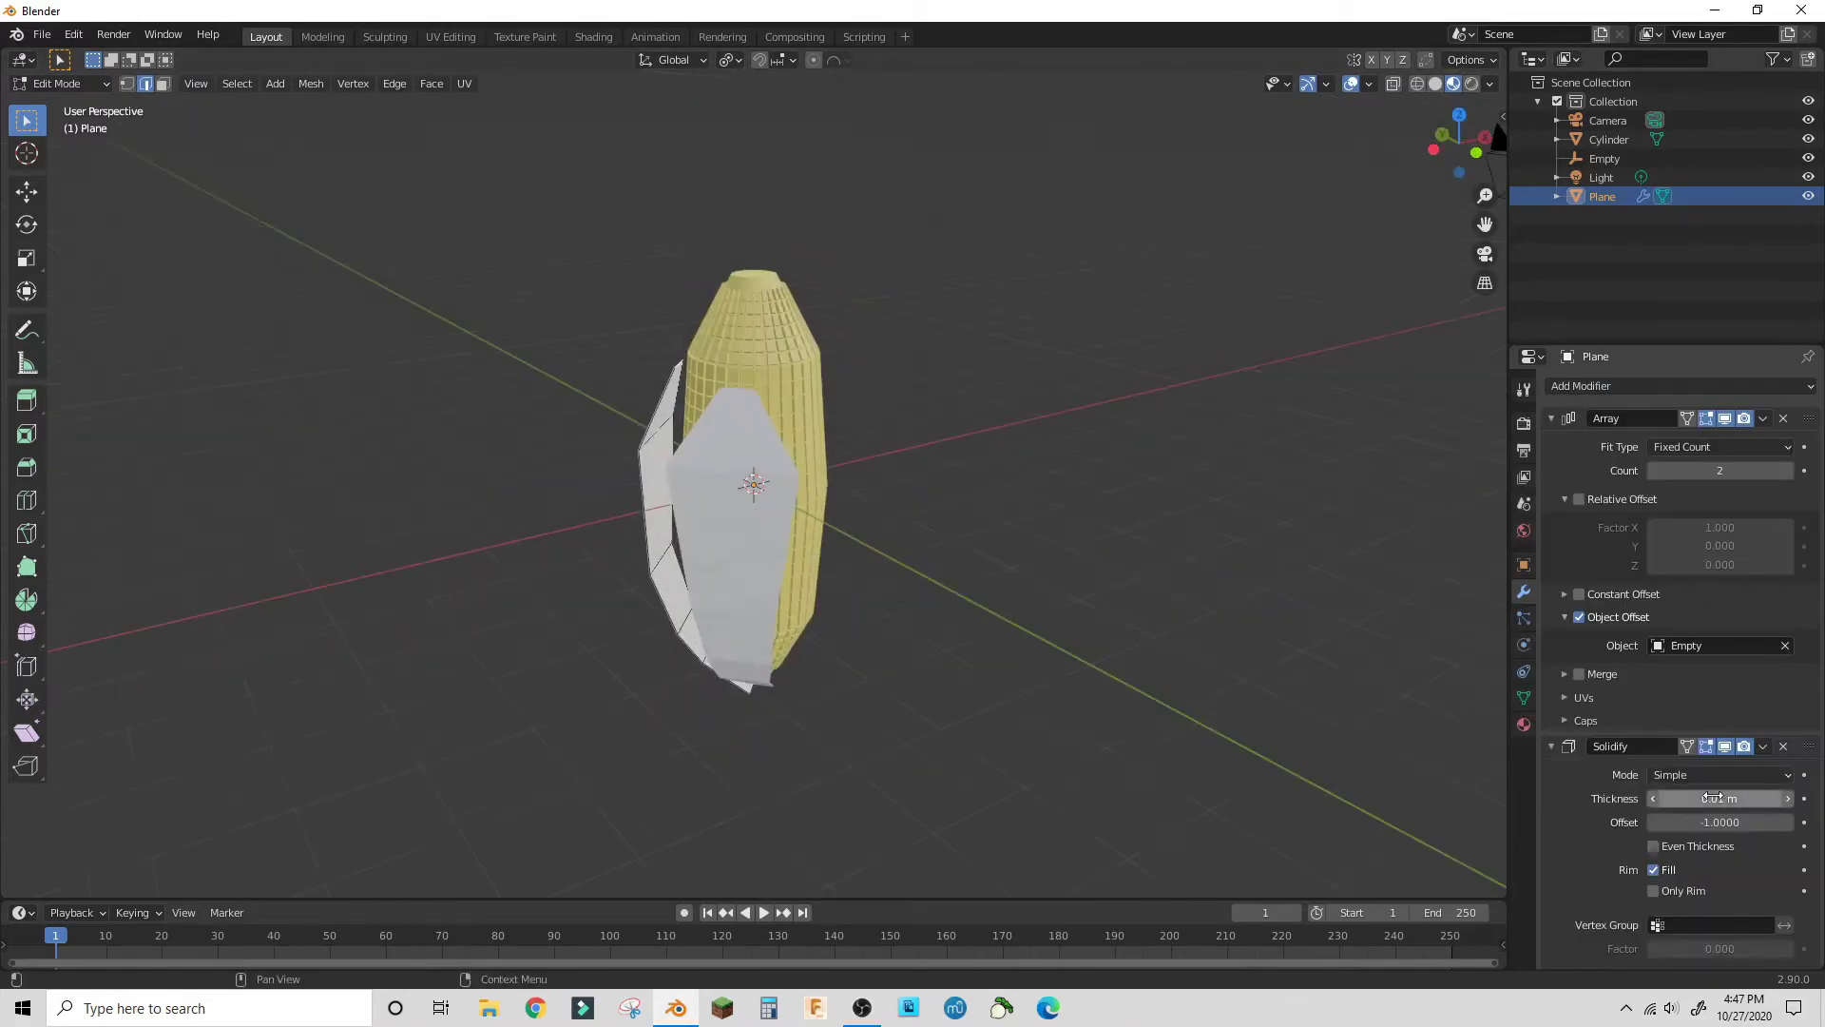
pyautogui.moveTo(1691, 799); pyautogui.dragTo(1696, 799)
pyautogui.moveTo(1152, 681); pyautogui.dragTo(1292, 547, button='middle')
pyautogui.moveTo(1702, 799)
pyautogui.mouseDown()
pyautogui.moveTo(1786, 798)
pyautogui.moveTo(1701, 798)
pyautogui.moveTo(1734, 799)
pyautogui.mouseUp()
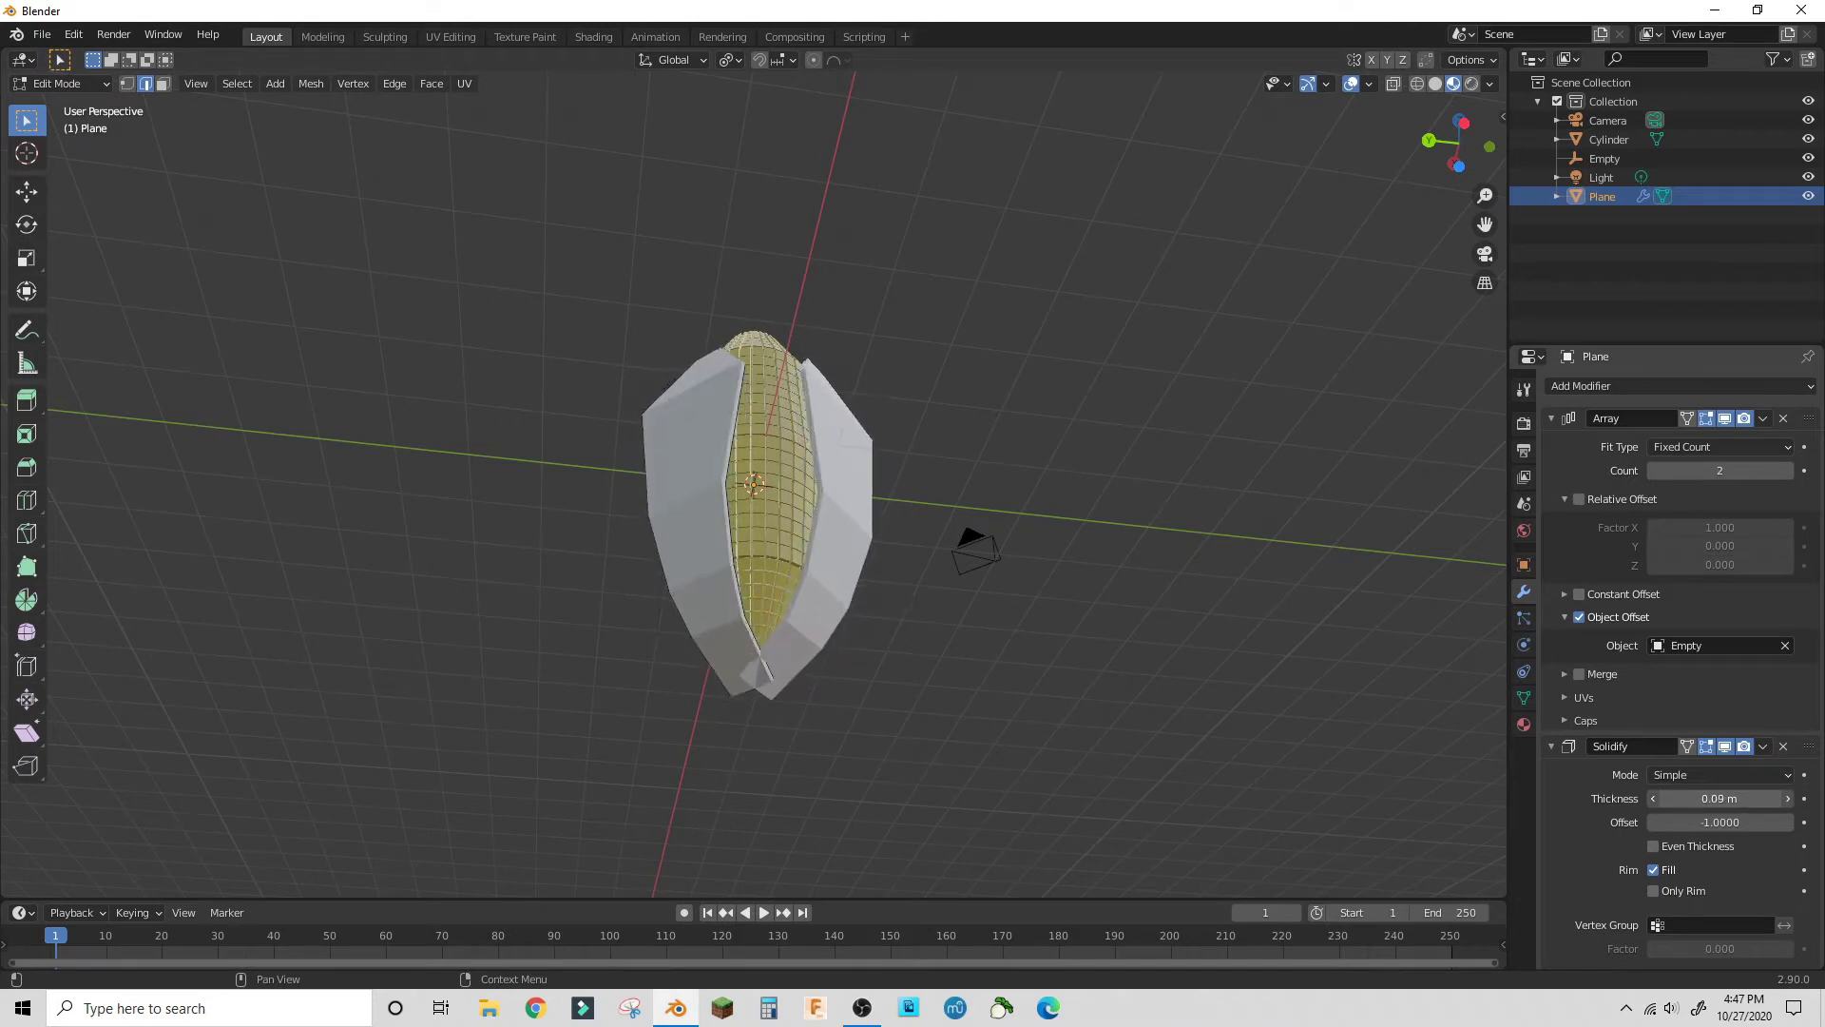
# - Increase the array's Count so the leaves surround the whole cob
pyautogui.moveTo(1140, 656); pyautogui.dragTo(1194, 782, button='middle')
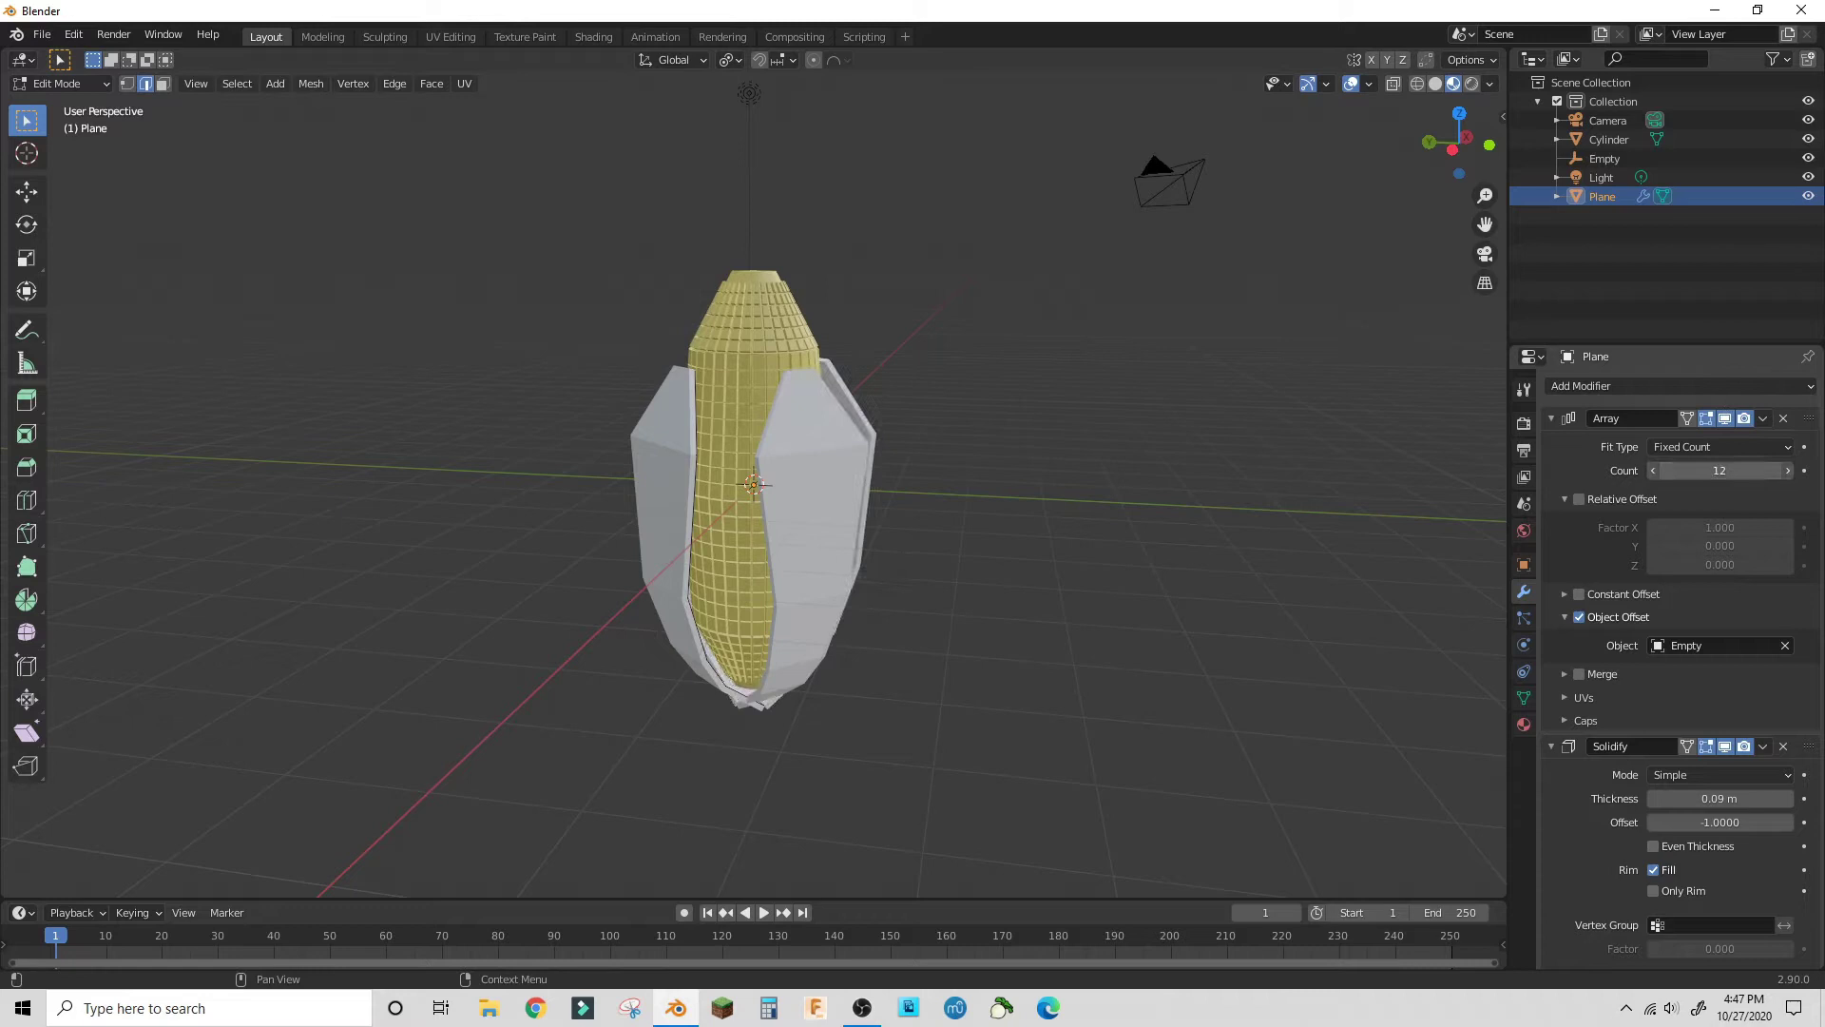
pyautogui.click(1657, 471)
pyautogui.click(1657, 471)
pyautogui.moveTo(1463, 441); pyautogui.dragTo(1185, 476, button='middle')
# - Return to Object Mode and give the leaves a new material with a light green base color, HSV 0.284, 0.560, 0.906
pyautogui.click(59, 83)
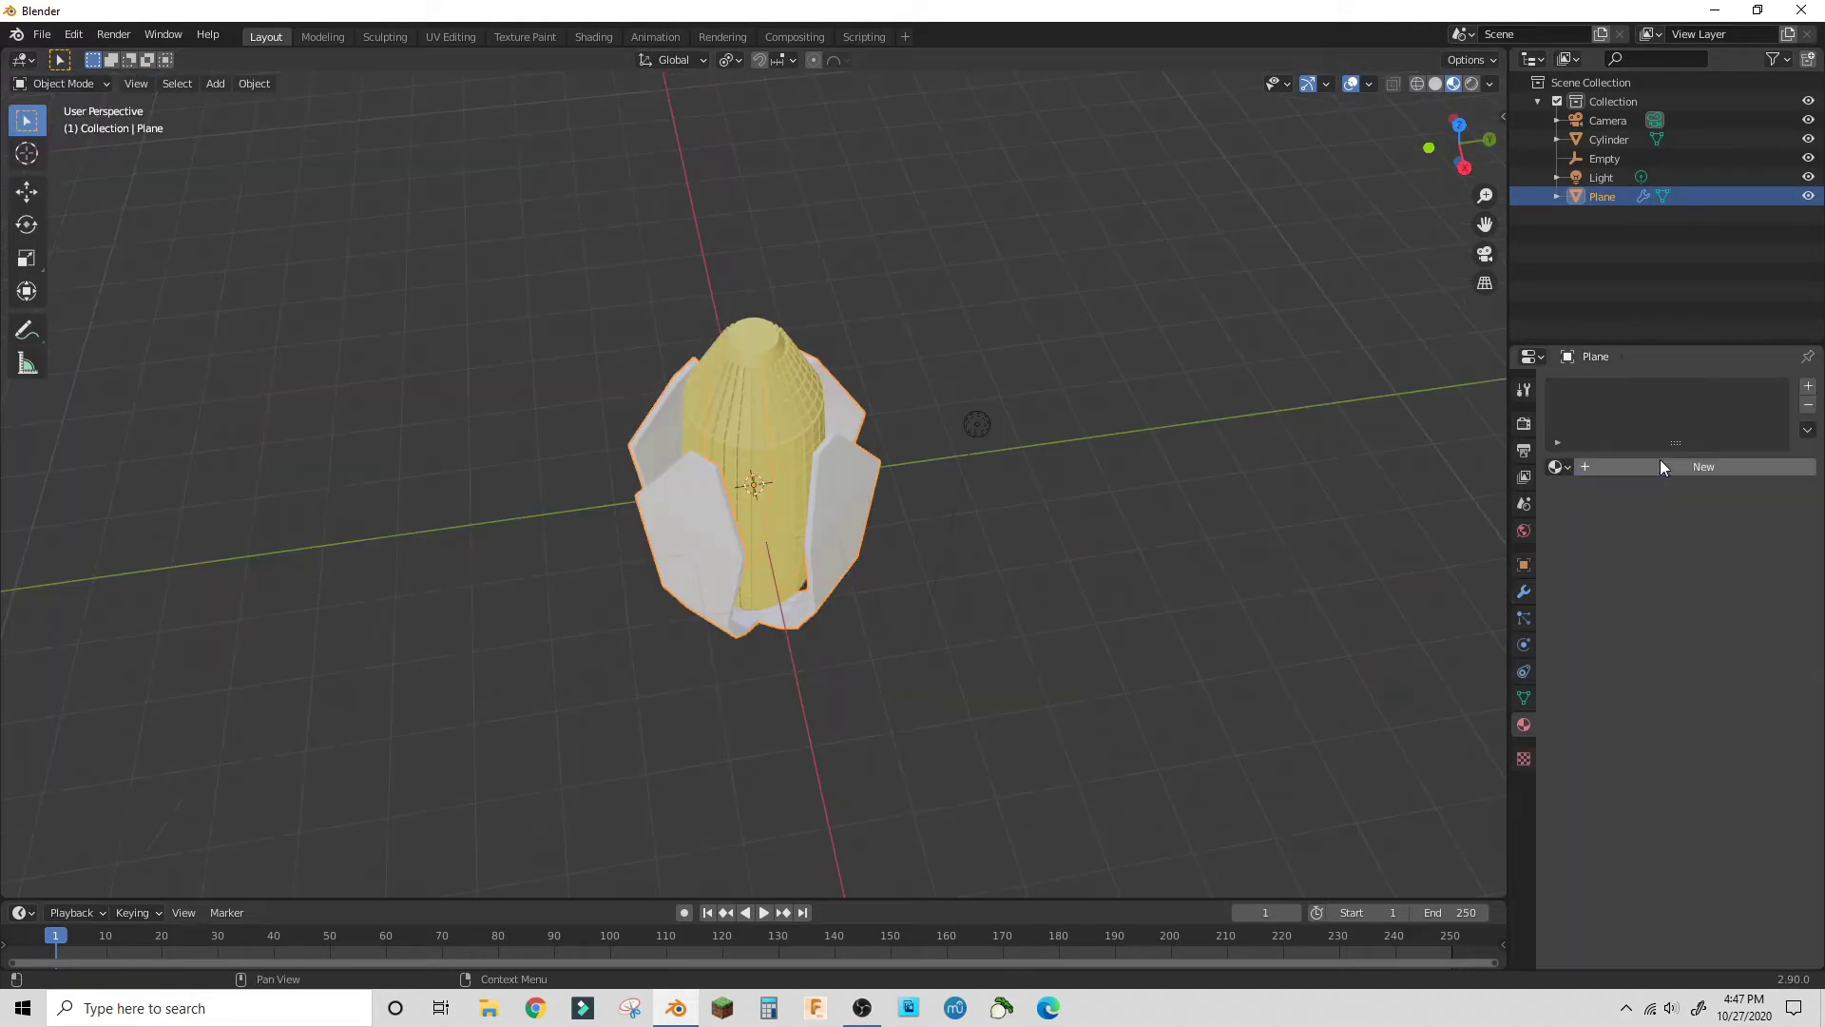
pyautogui.click(1703, 662)
pyautogui.moveTo(1686, 454); pyautogui.dragTo(1636, 428)
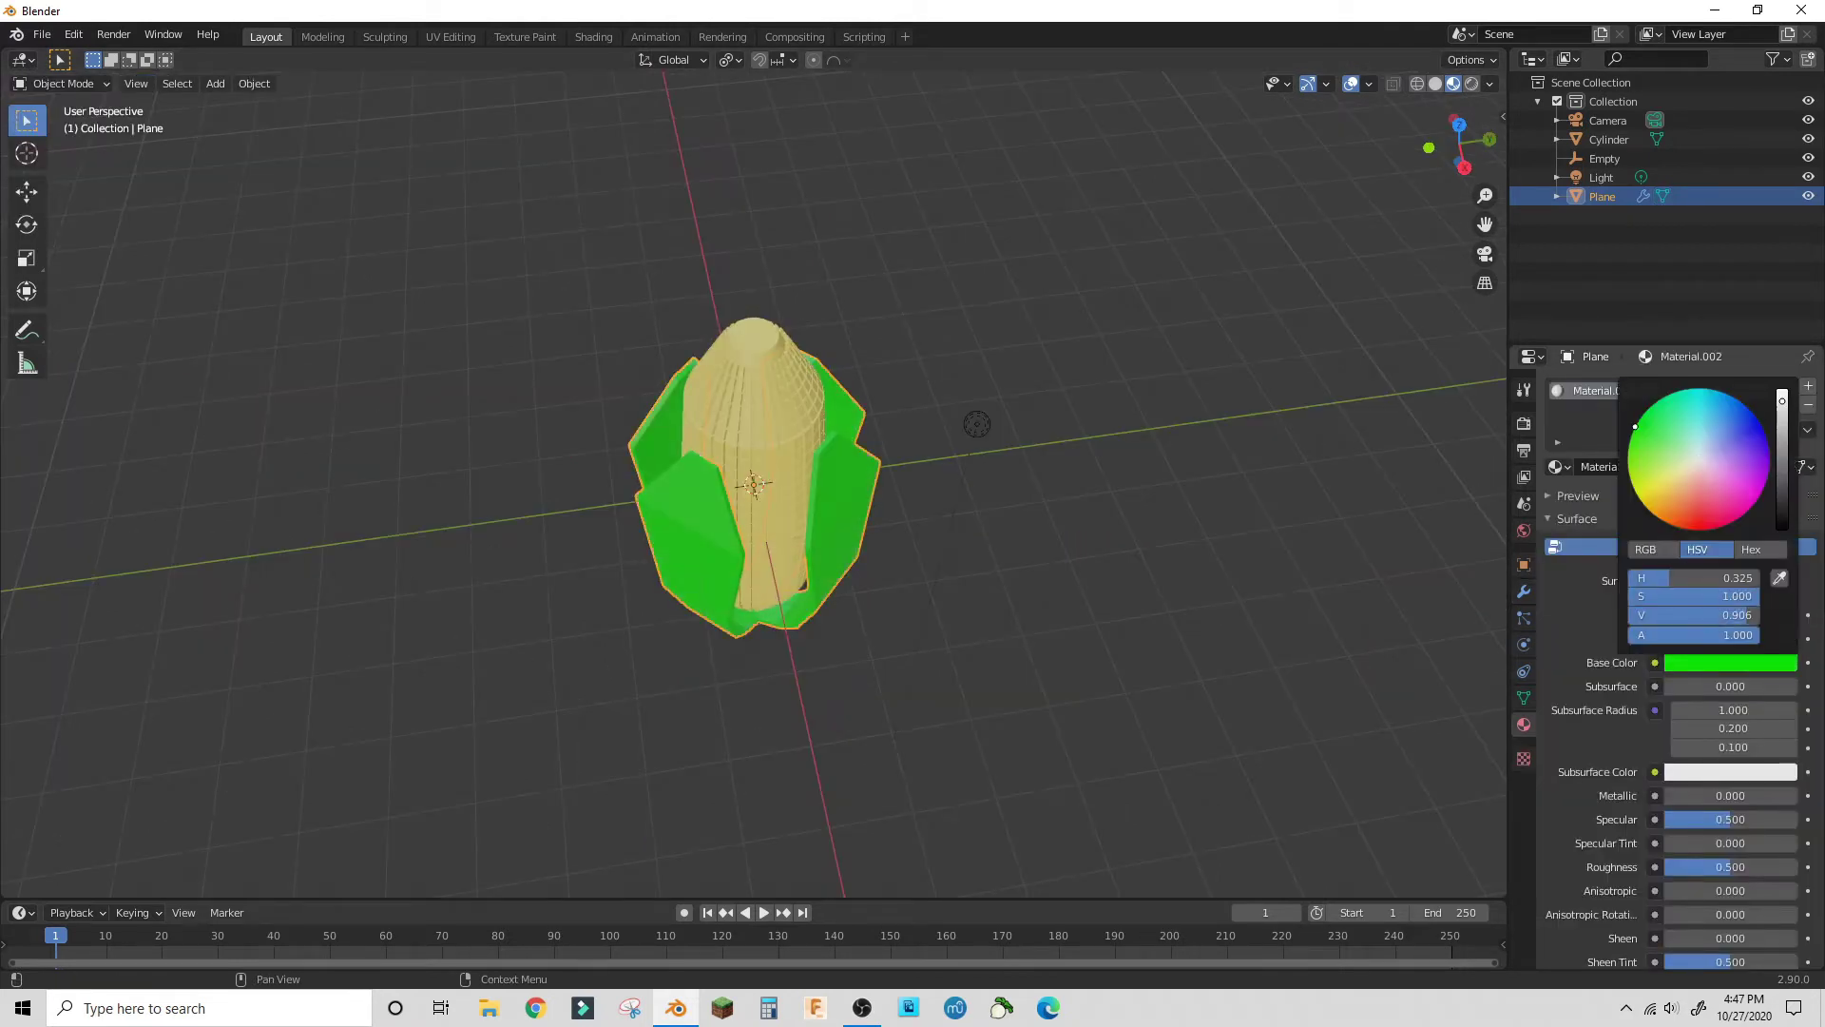
pyautogui.click(1696, 662)
pyautogui.click(1660, 451)
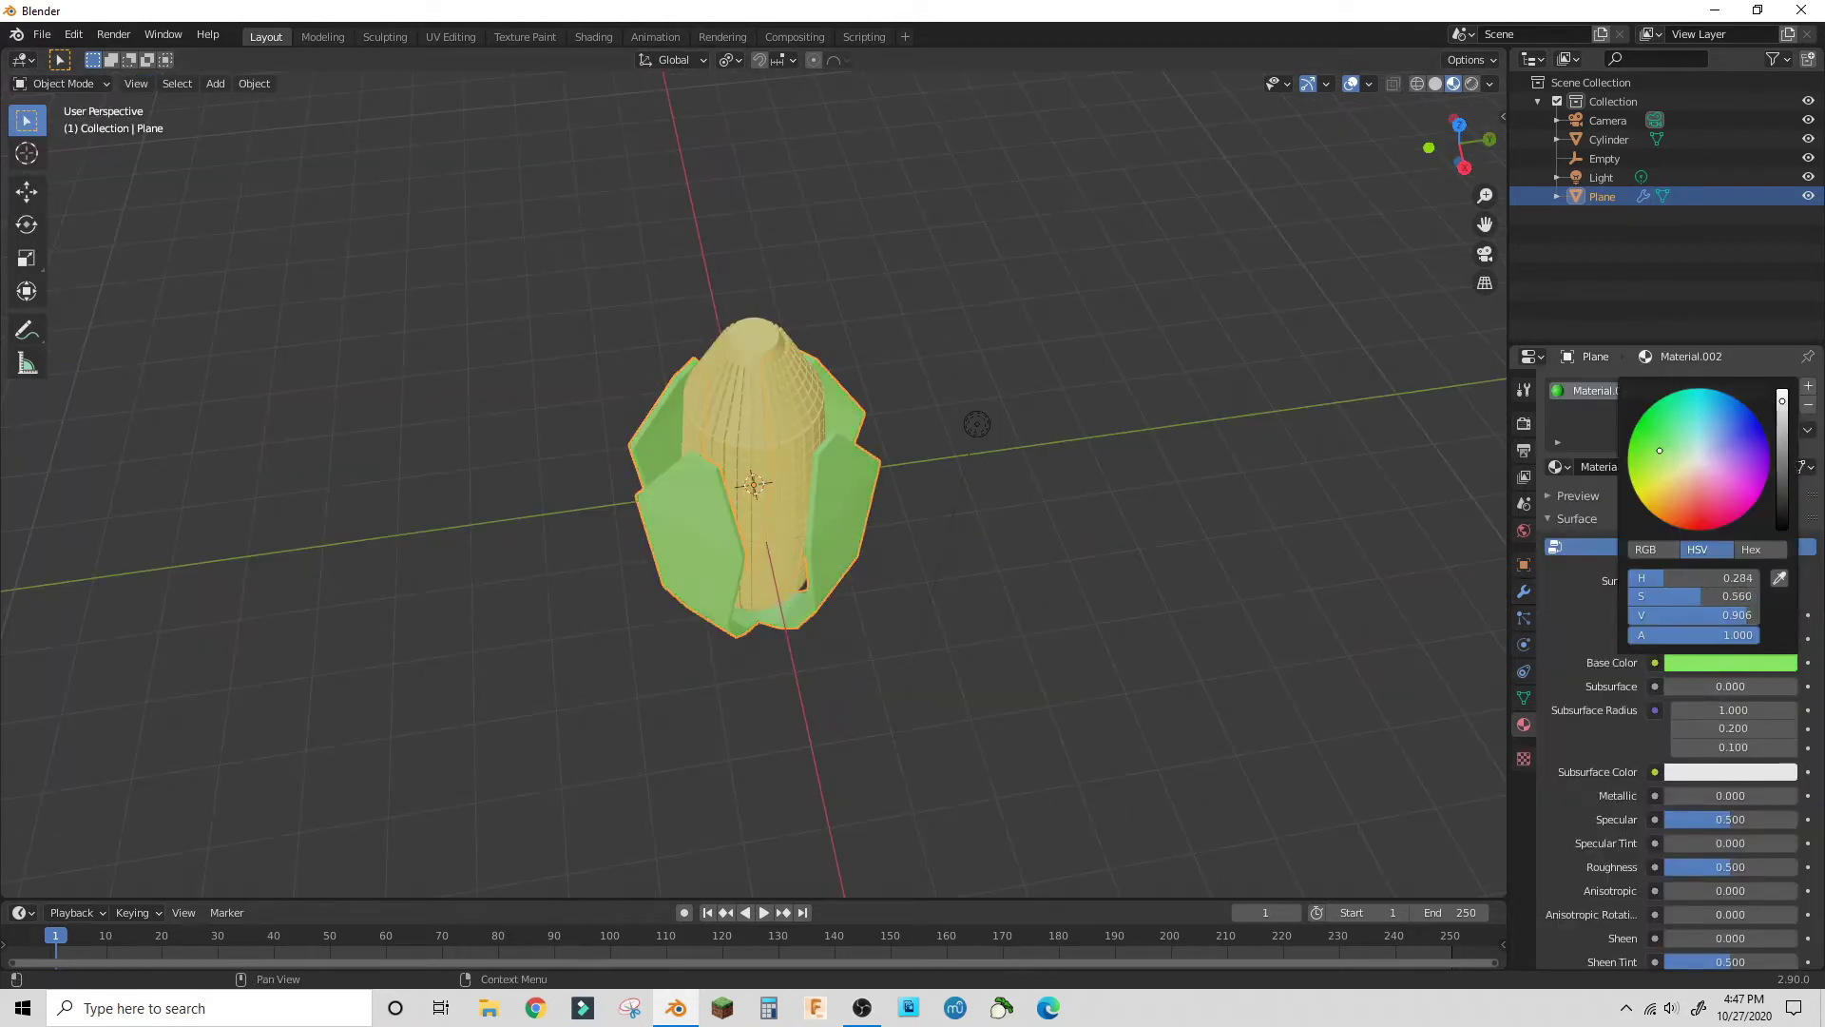
# - Add a new cylinder mesh at the origin
pyautogui.moveTo(1309, 511); pyautogui.dragTo(1061, 383, button='middle')
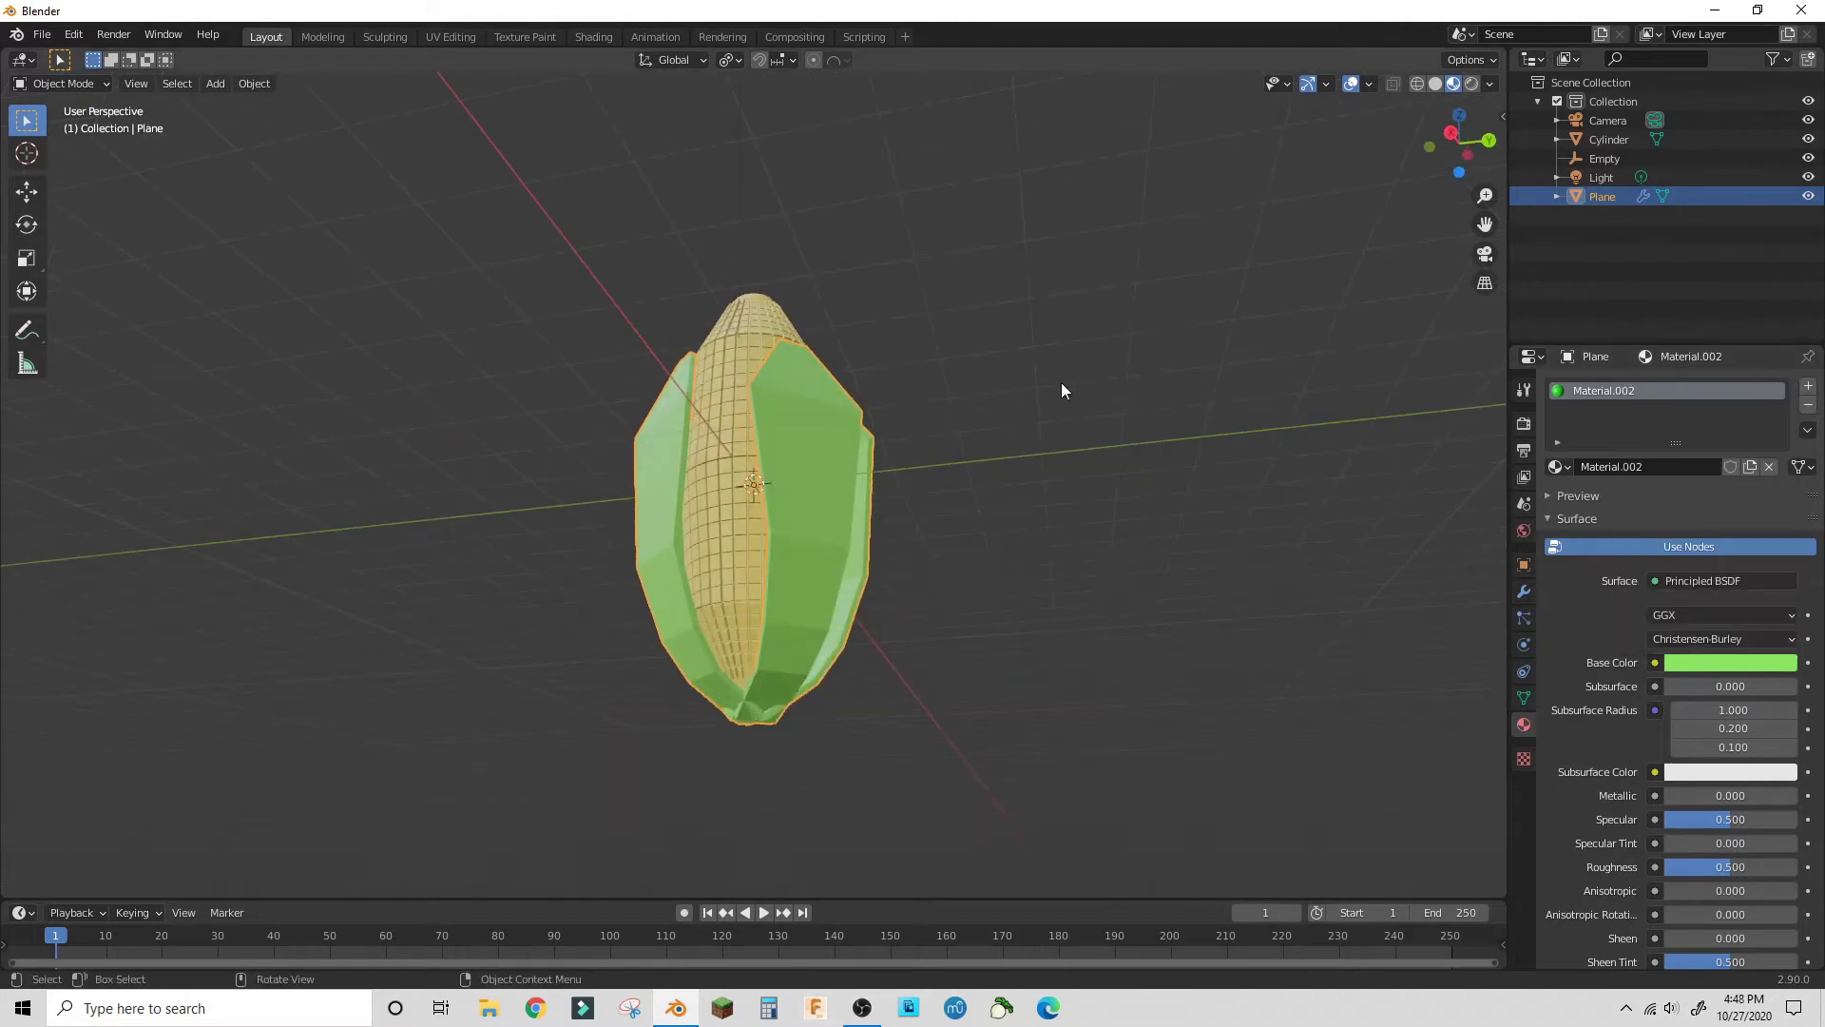
pyautogui.hotkey('shift', 'a')
pyautogui.moveTo(931, 437)
pyautogui.click(1018, 534)
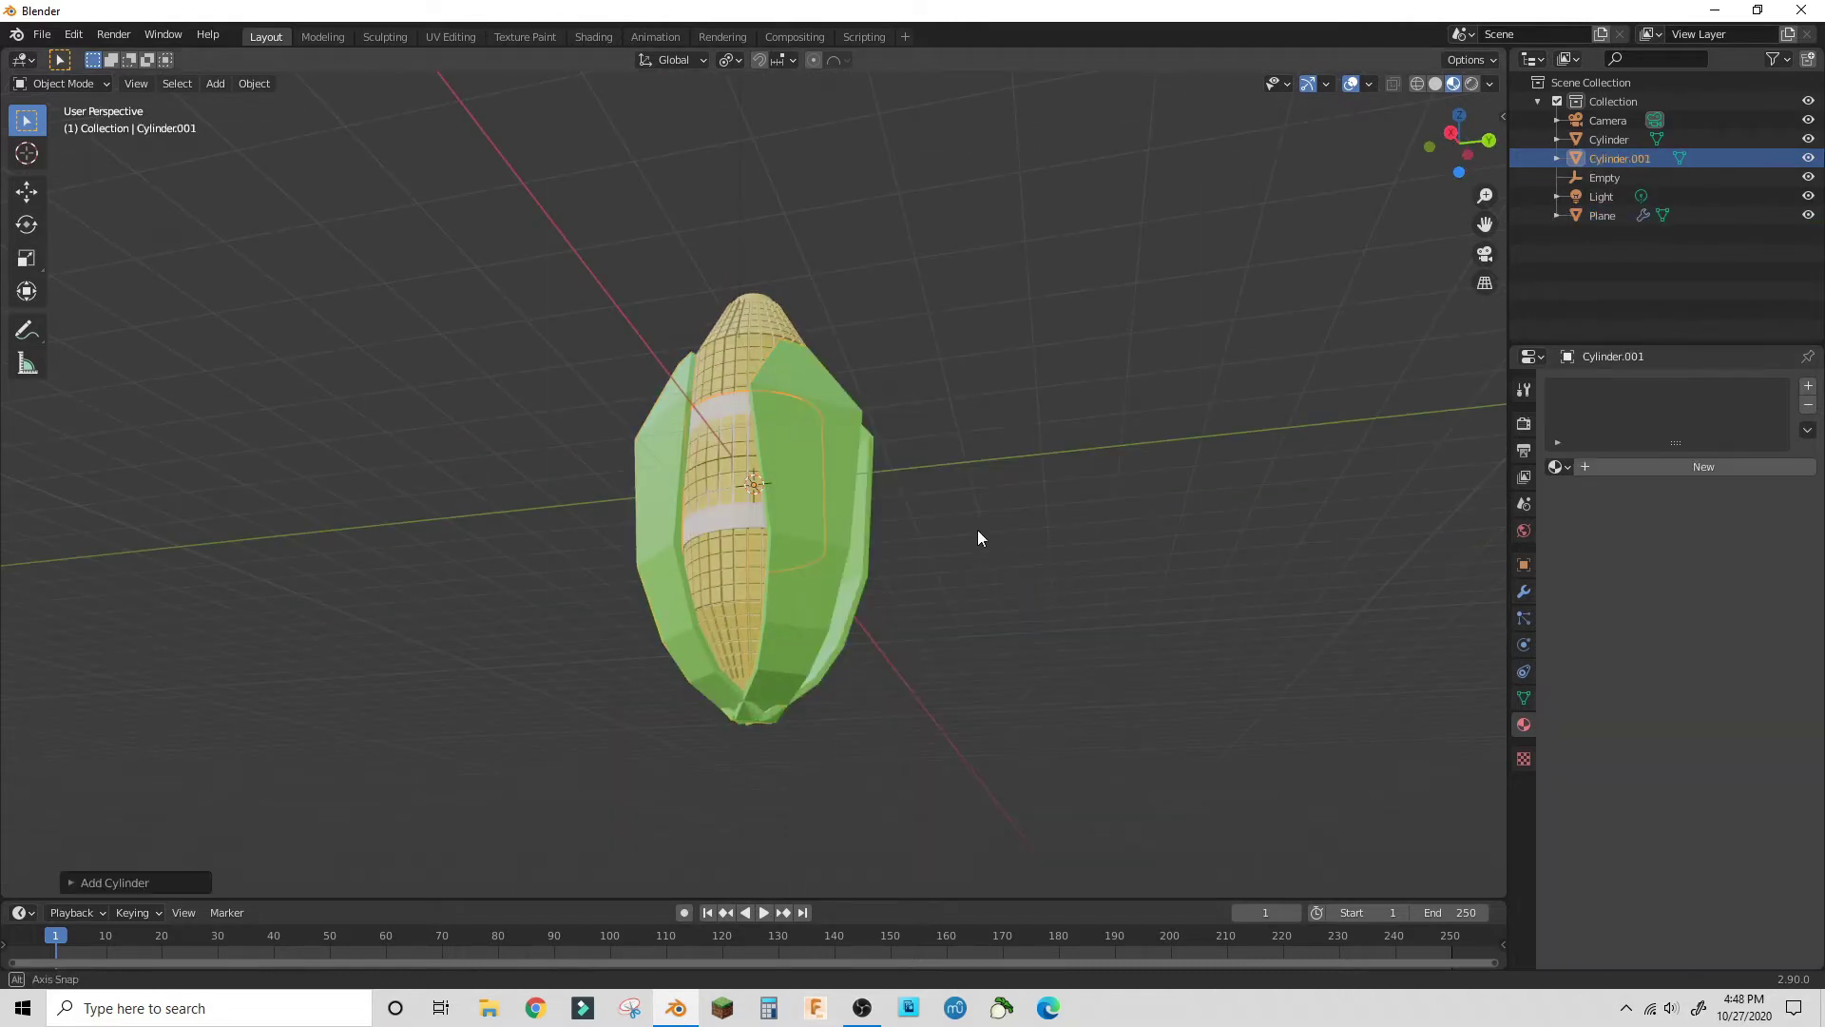
# - Move the new cylinder about 4 m down along Z so it sits below the corn cob
pyautogui.moveTo(977, 528); pyautogui.dragTo(906, 518, button='middle')
pyautogui.press('g')
pyautogui.press('z')
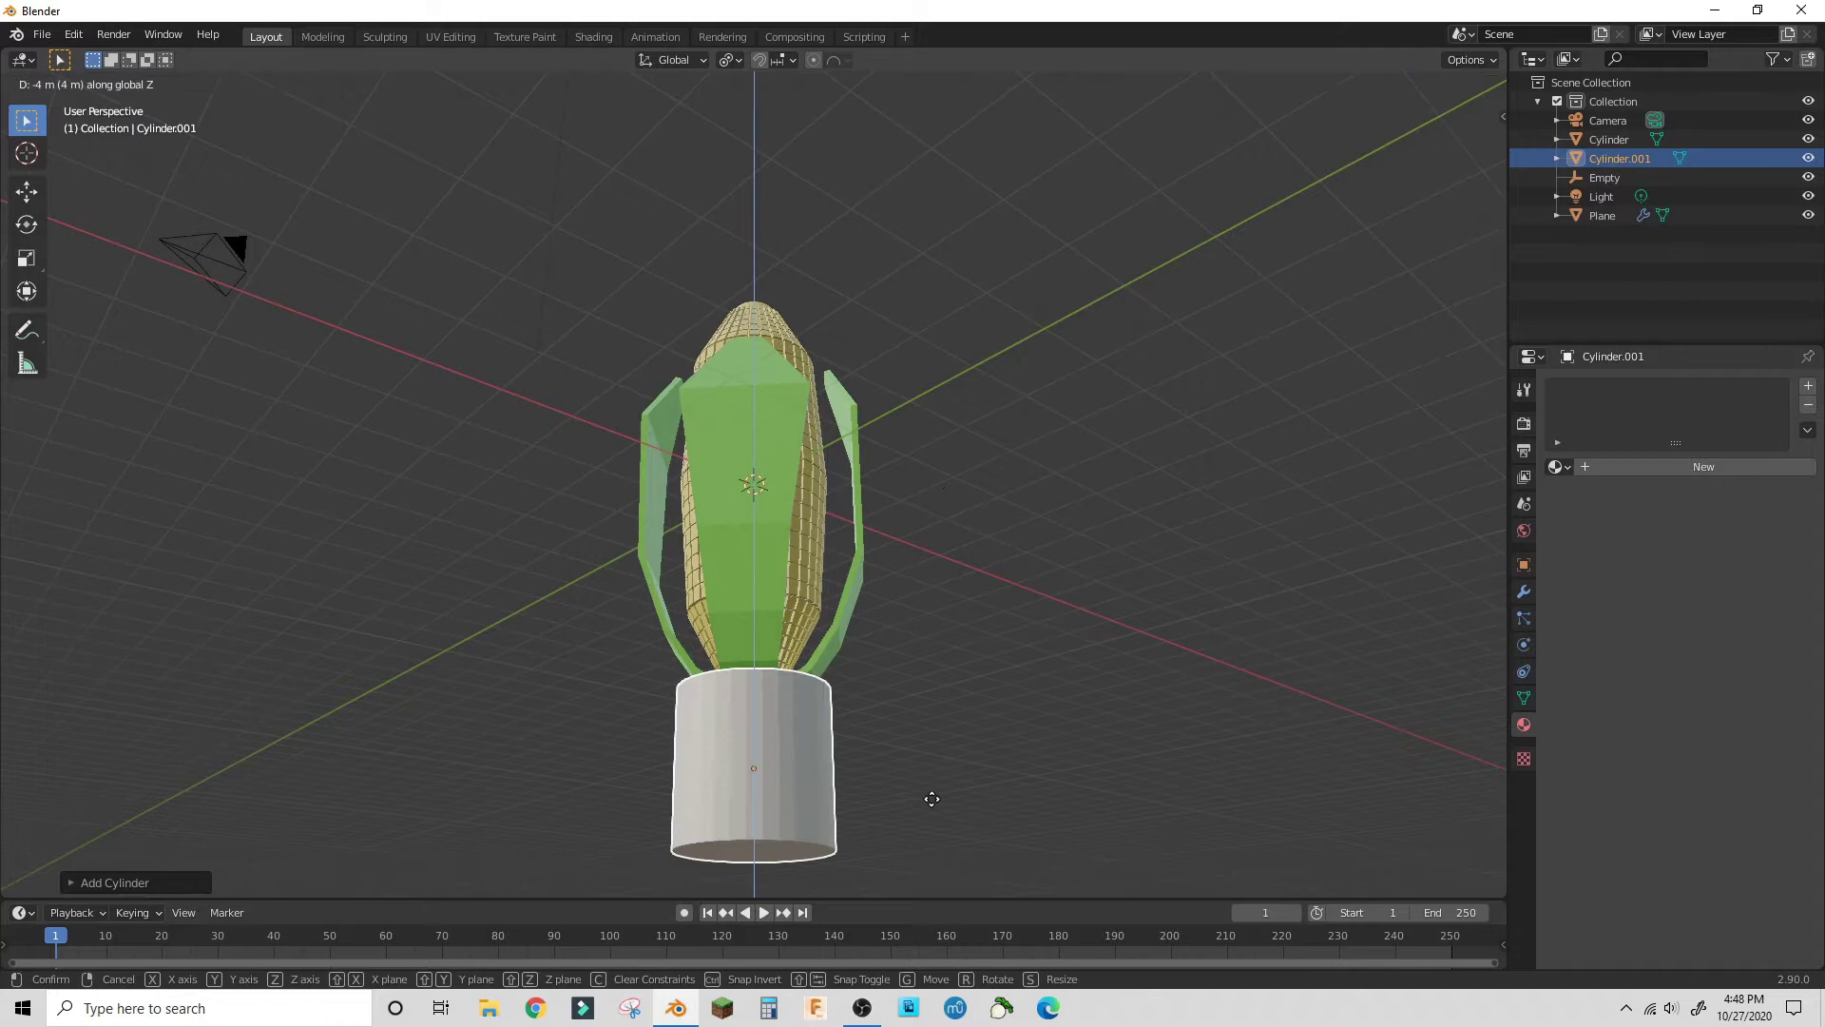
pyautogui.click(958, 761)
# - In Edit Mode, thin the cylinder into a stem by scaling it to about 0.4 in X and Y only
pyautogui.moveTo(958, 761); pyautogui.dragTo(1114, 458, button='middle')
pyautogui.press('s')
pyautogui.rightClick(1114, 458)
pyautogui.click(63, 84)
pyautogui.click(71, 123)
pyautogui.press('s')
pyautogui.hotkey('shift', 'z')
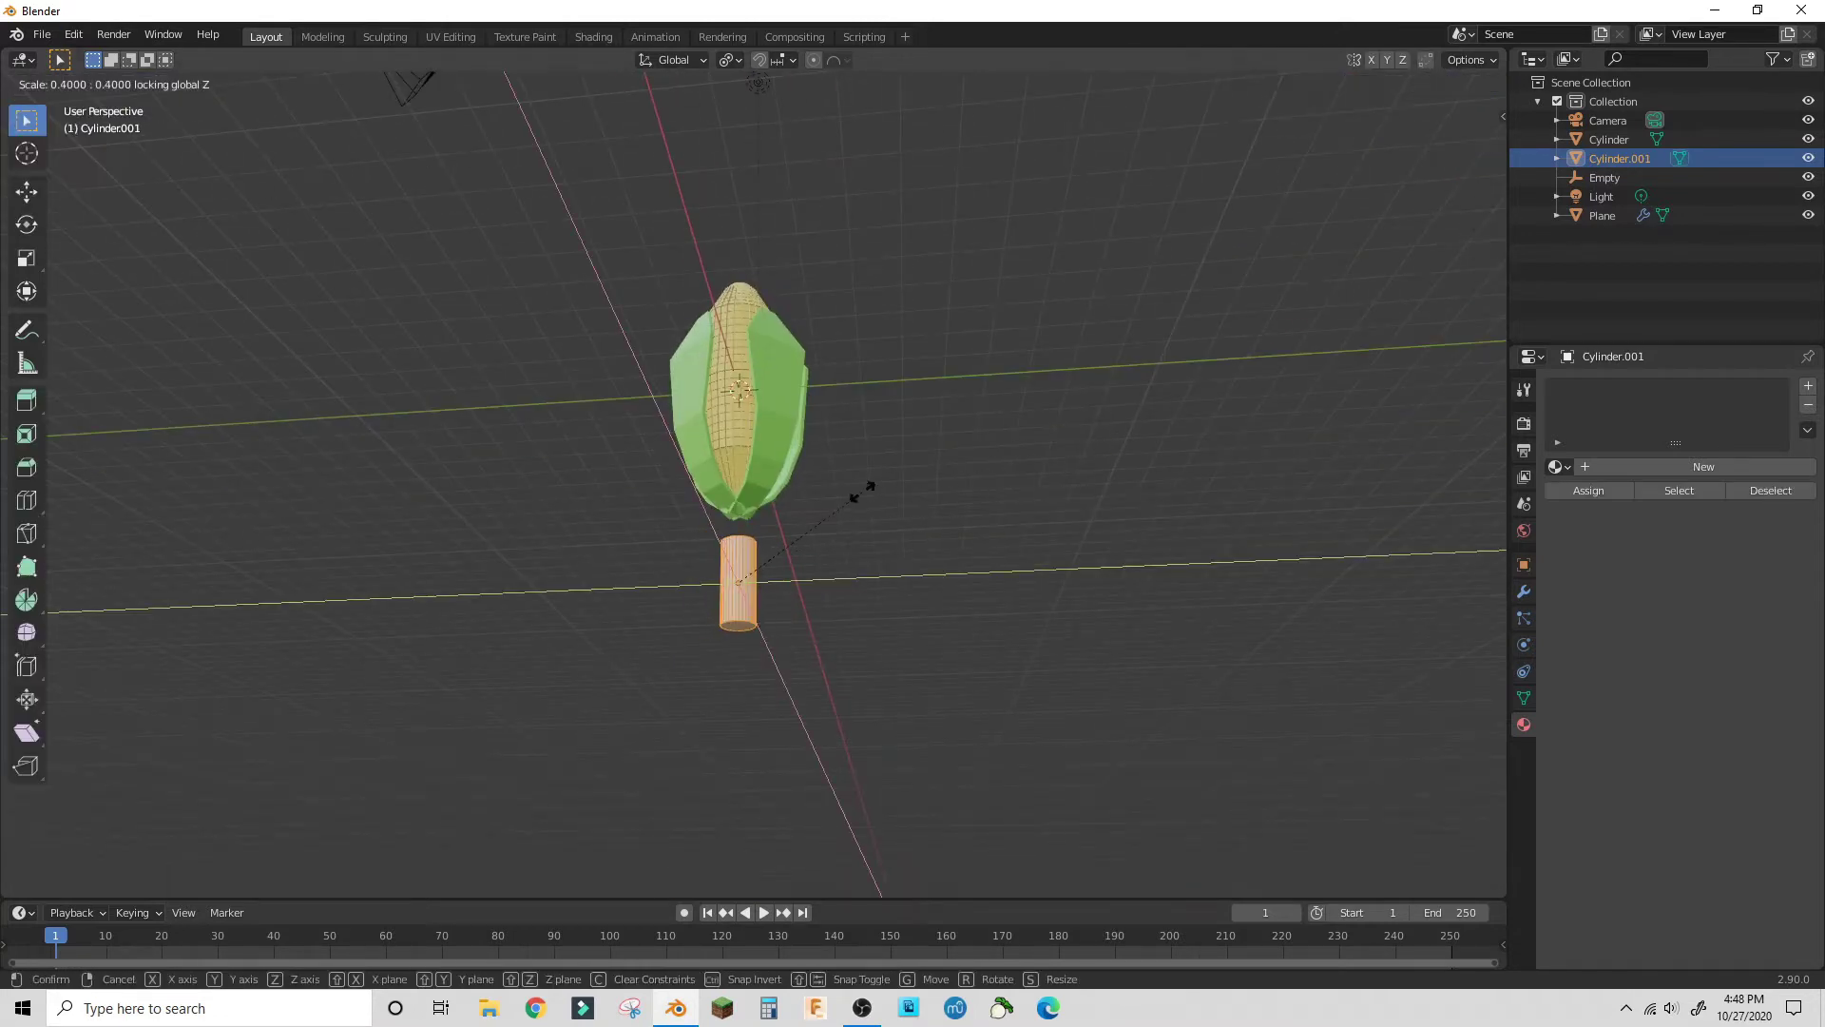
pyautogui.click(858, 494)
# - Stretch the stem along Z and shift it about 1 m down so its upper end meets the base of the cob
pyautogui.moveTo(858, 494); pyautogui.dragTo(941, 589, button='middle')
pyautogui.press('s')
pyautogui.press('z')
pyautogui.click(861, 525)
pyautogui.moveTo(860, 525); pyautogui.dragTo(886, 494, button='middle')
pyautogui.scroll(-5, 886, 494)
pyautogui.scroll(5, 886, 494)
pyautogui.press('g')
pyautogui.press('z')
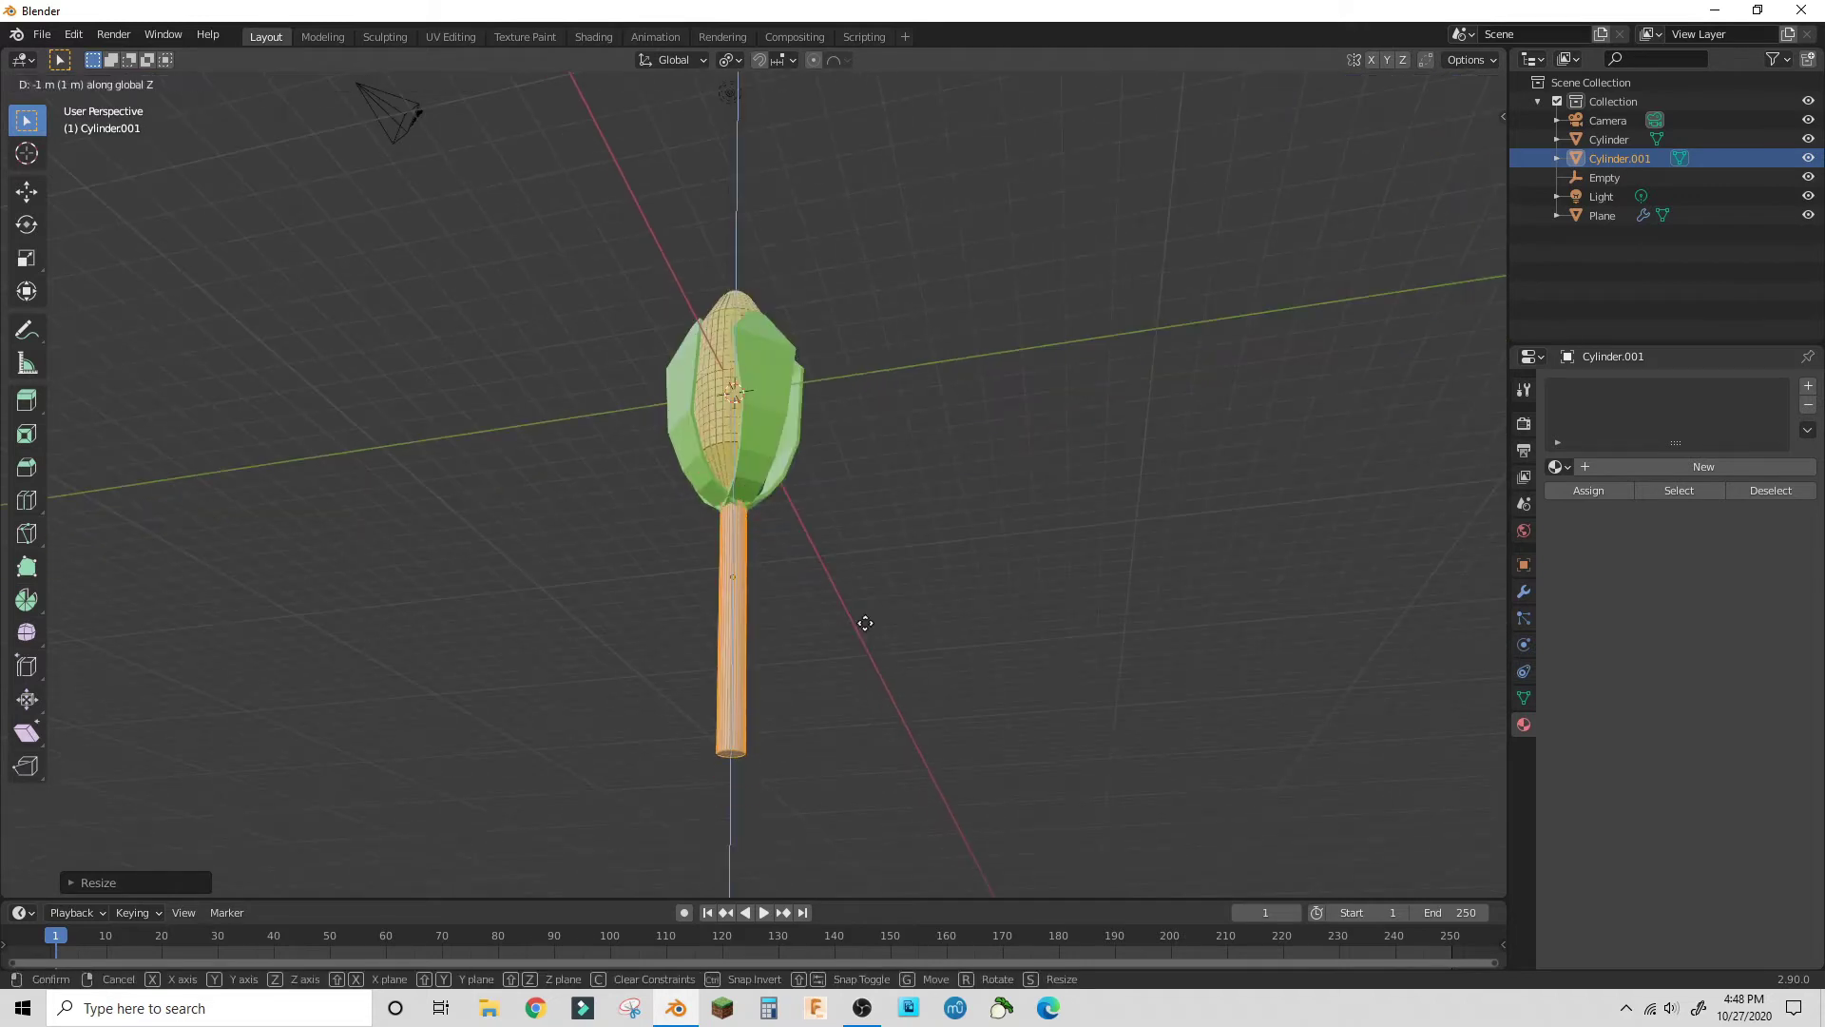
pyautogui.click(864, 624)
# - Lengthen the stem by moving its bottom end further down along Z, finishing with a 3 m move, and return to Object Mode
pyautogui.click(731, 753)
pyautogui.press('g')
pyautogui.press('z')
pyautogui.click(906, 747)
pyautogui.moveTo(941, 552); pyautogui.dragTo(1074, 580, button='middle')
pyautogui.press('g')
pyautogui.press('z')
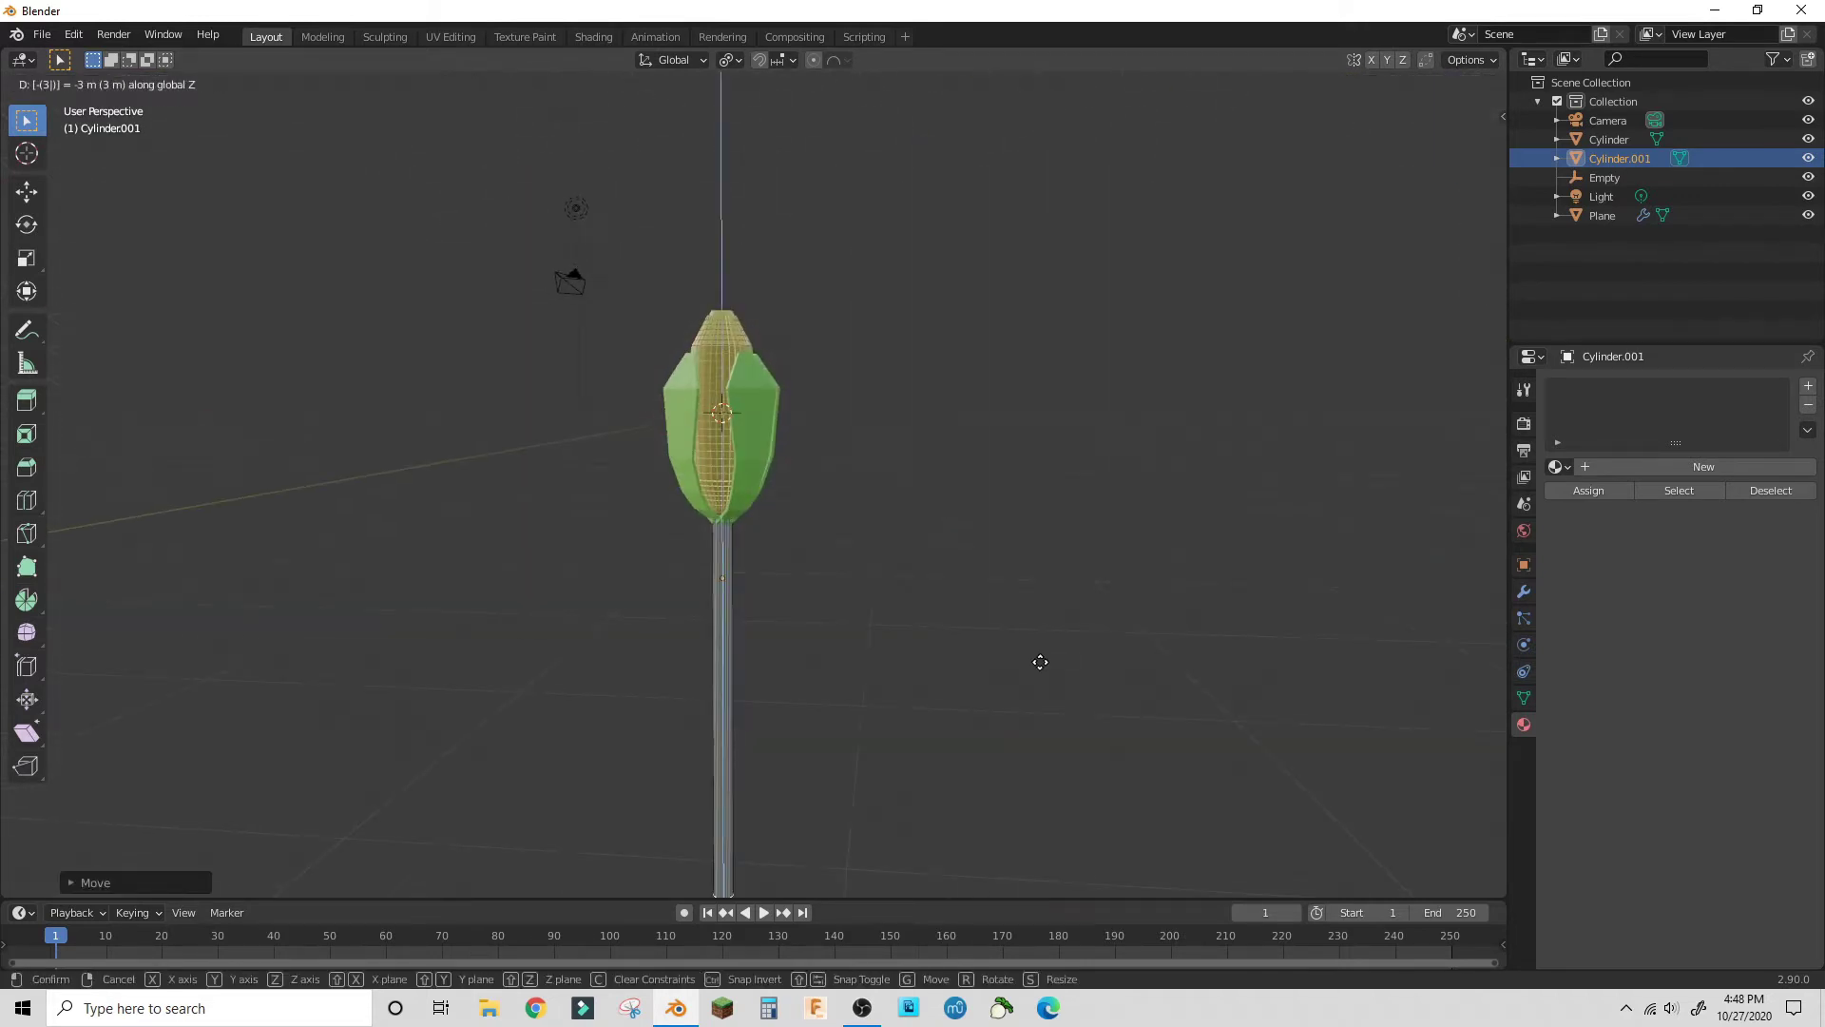
pyautogui.click(998, 647)
pyautogui.scroll(-3, 964, 627)
pyautogui.click(63, 83)
pyautogui.click(71, 106)
pyautogui.press('z')
pyautogui.rightClick(895, 455)
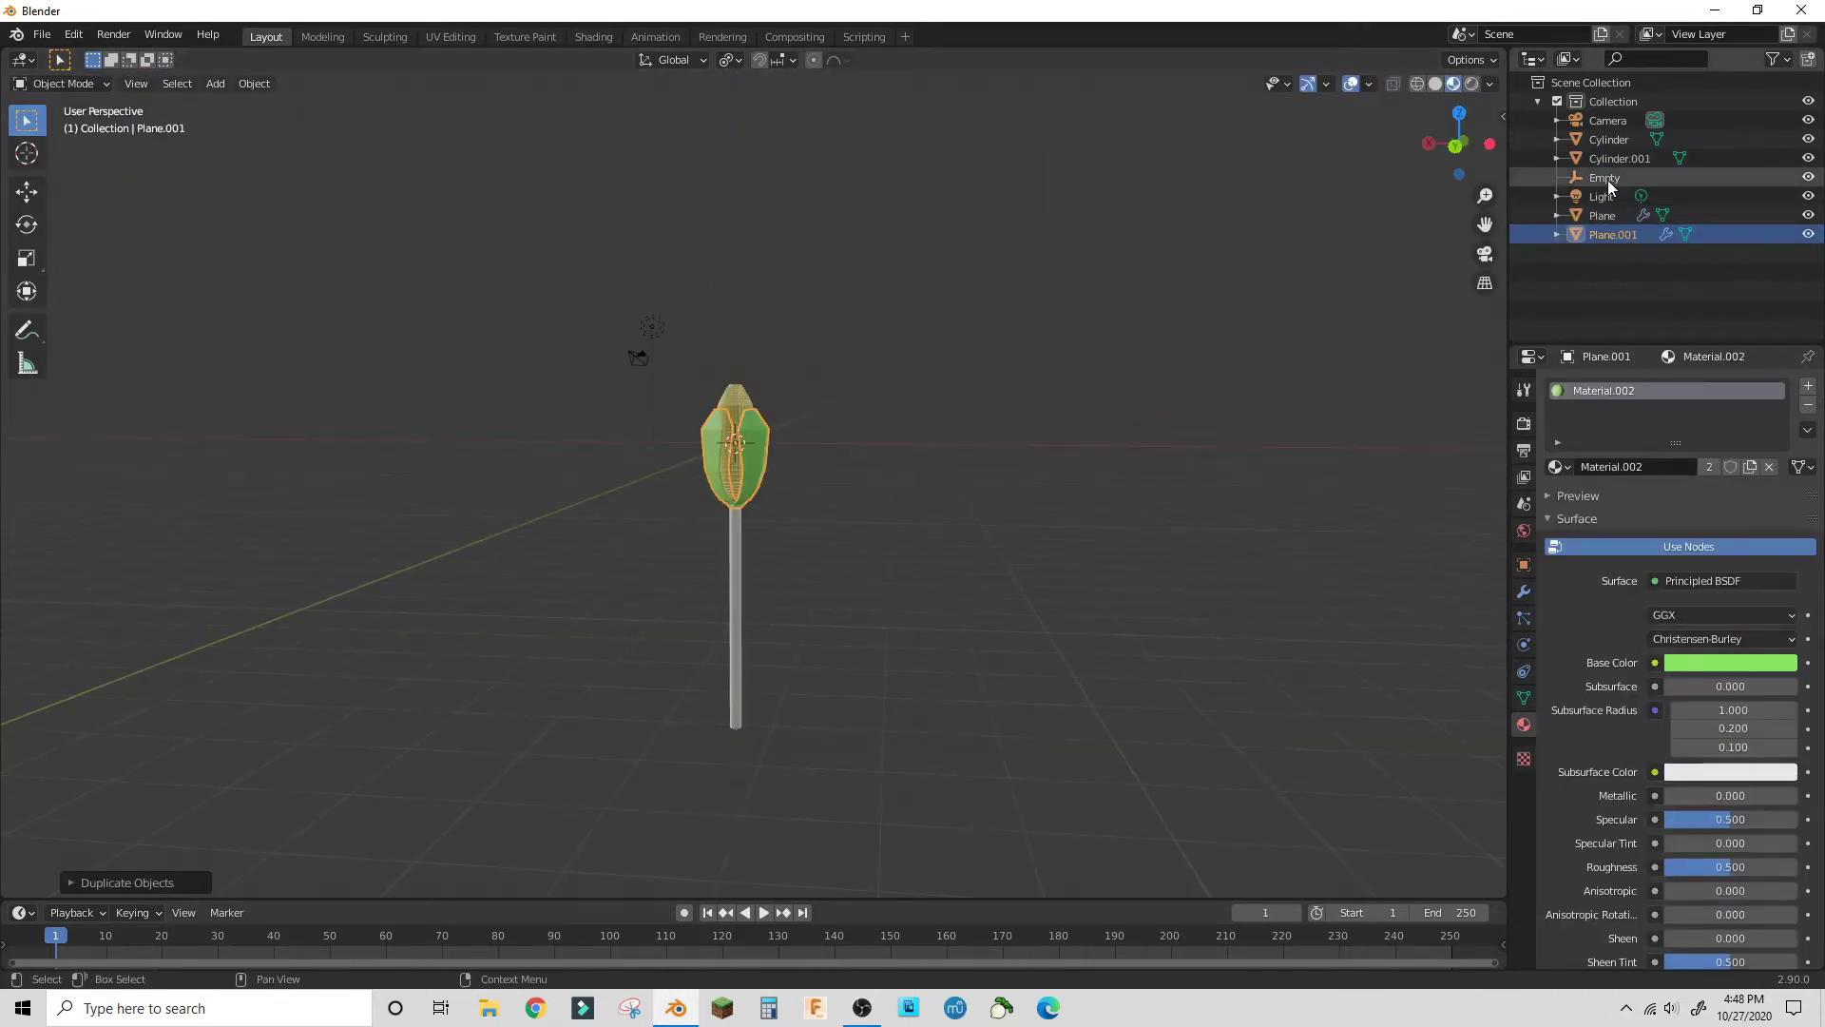
pyautogui.hotkey('ctrl', 'z')
# - Duplicate the husk leaves together with their empty and move the copies down along Z to the middle of the stem
pyautogui.keyDown('shift'); pyautogui.click(1614, 175); pyautogui.keyUp('shift')
pyautogui.click(1611, 176)
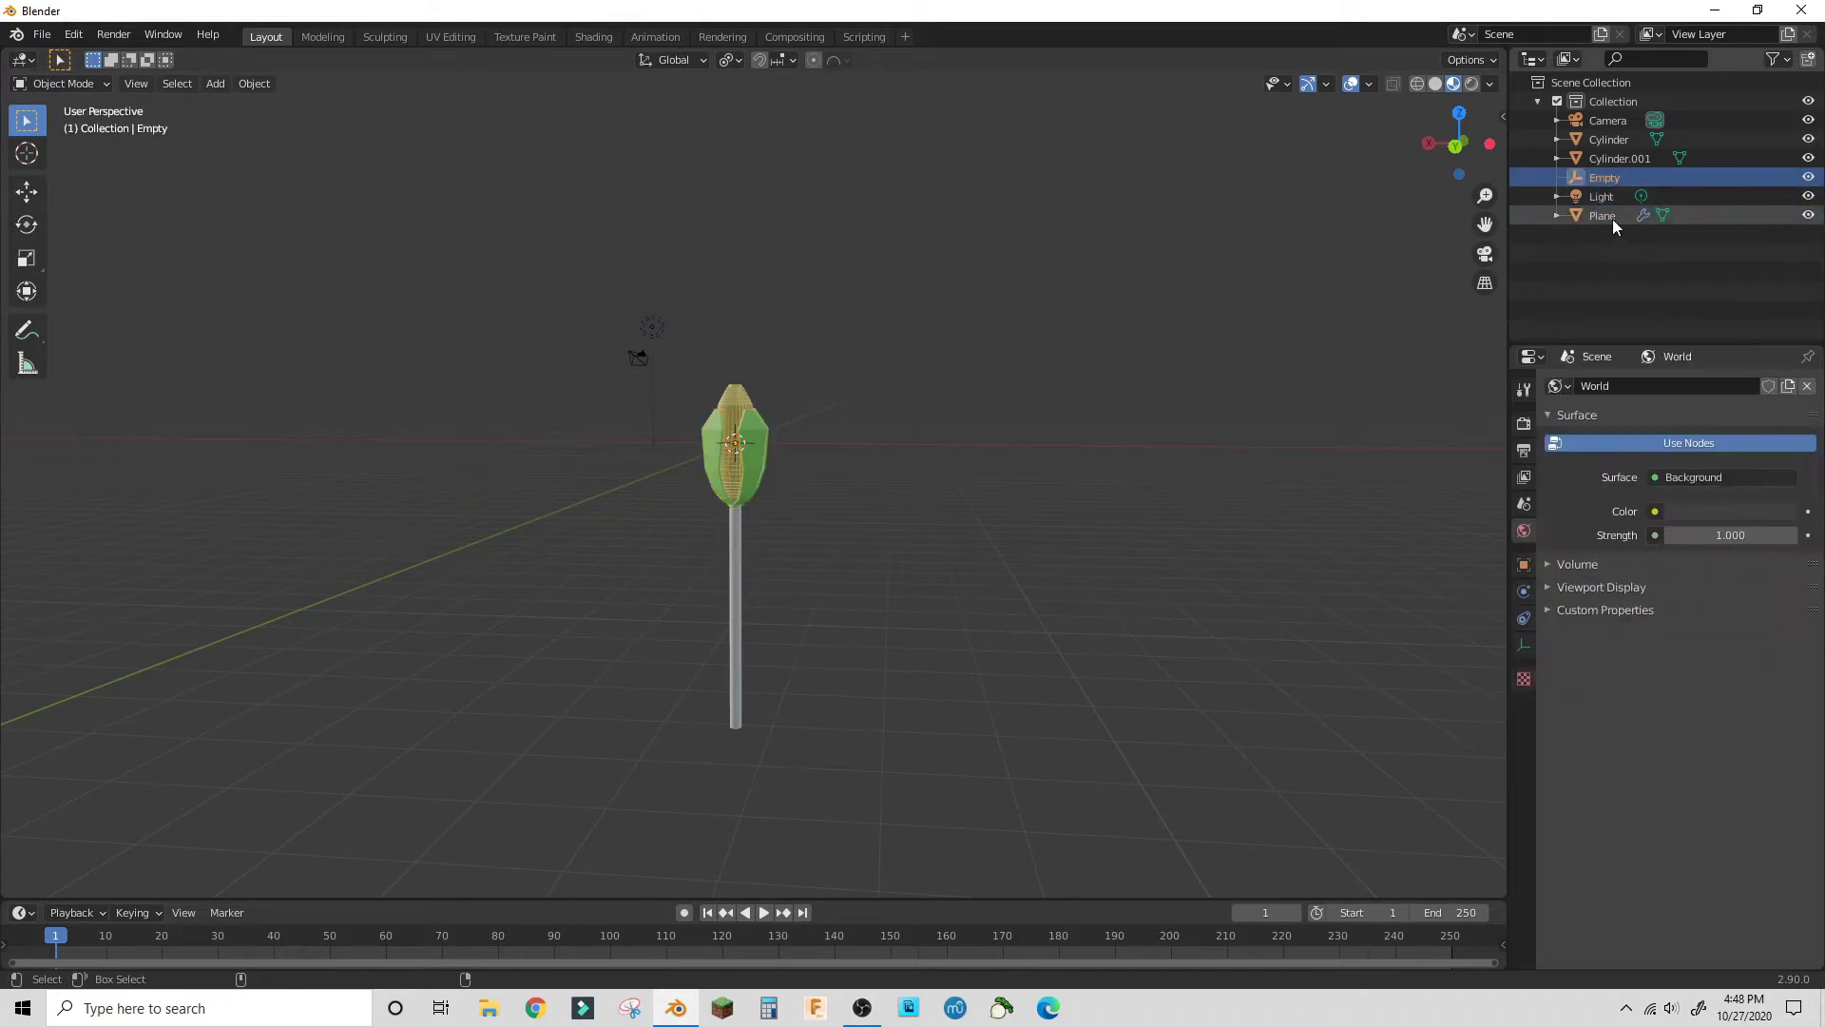
pyautogui.keyDown('ctrl'); pyautogui.click(1612, 217); pyautogui.keyUp('ctrl')
pyautogui.hotkey('shift', 'd')
pyautogui.press('z')
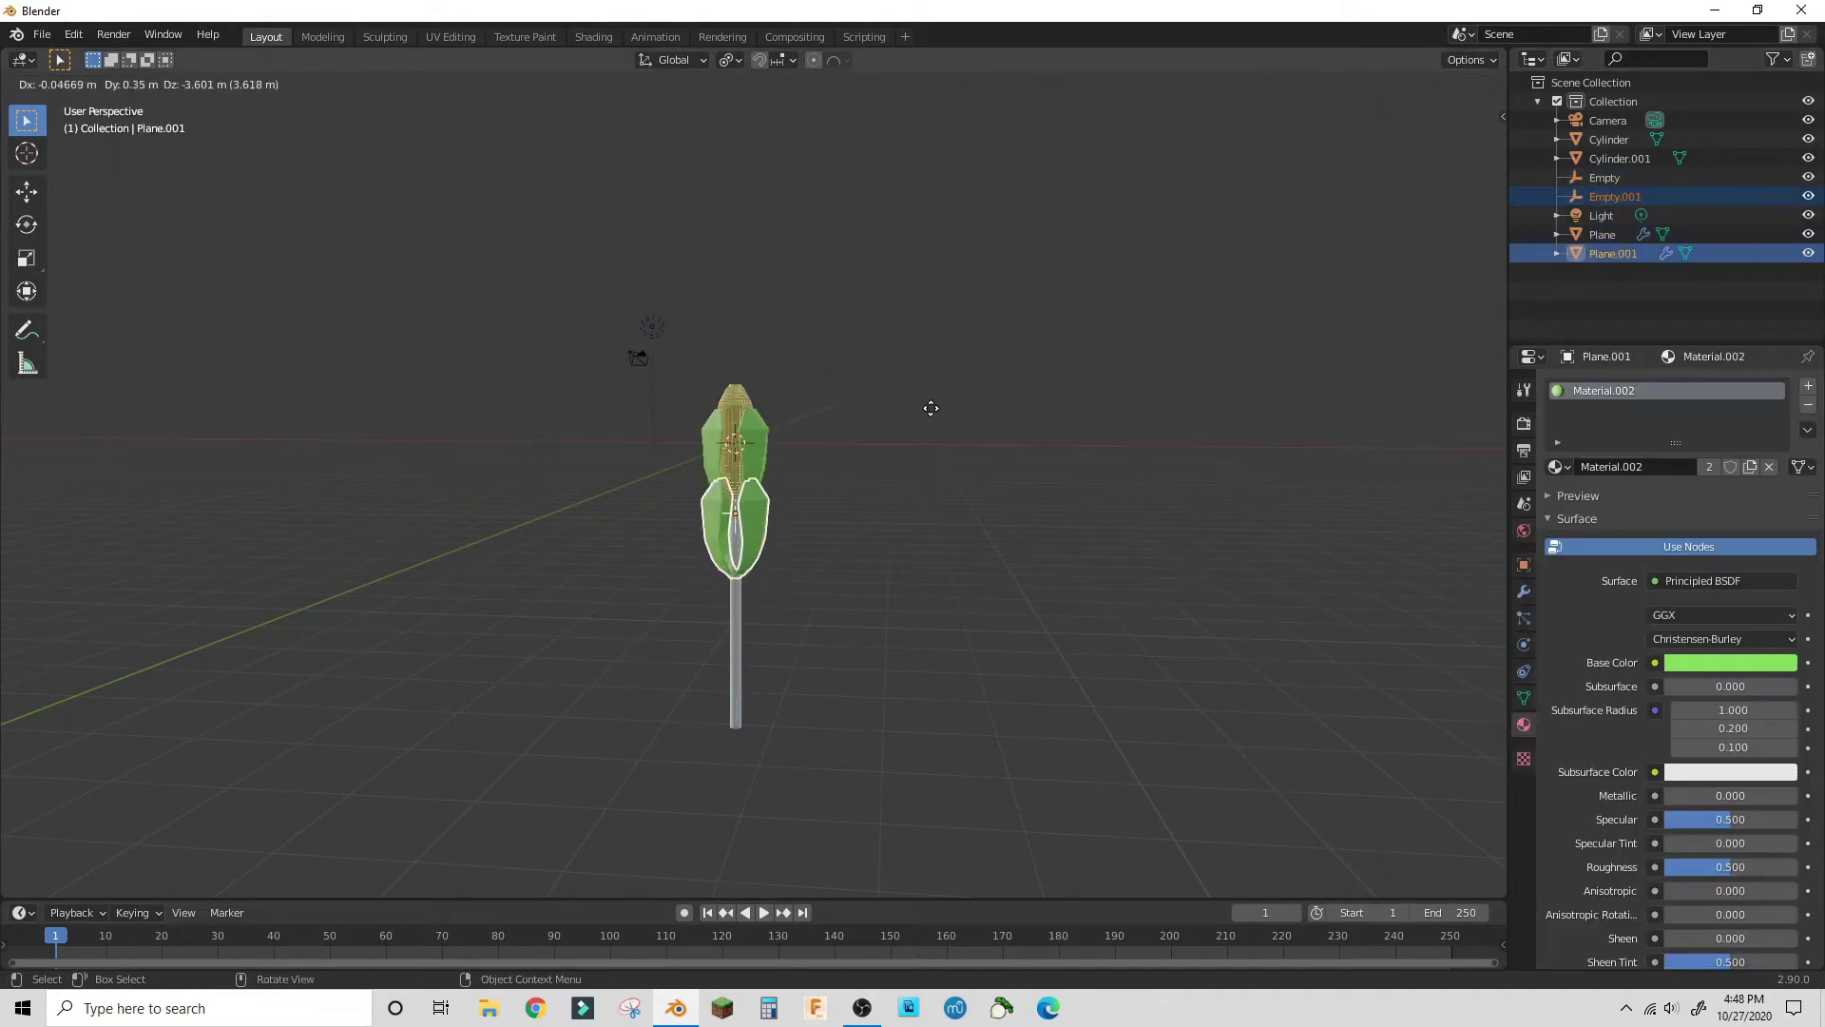
pyautogui.click(926, 460)
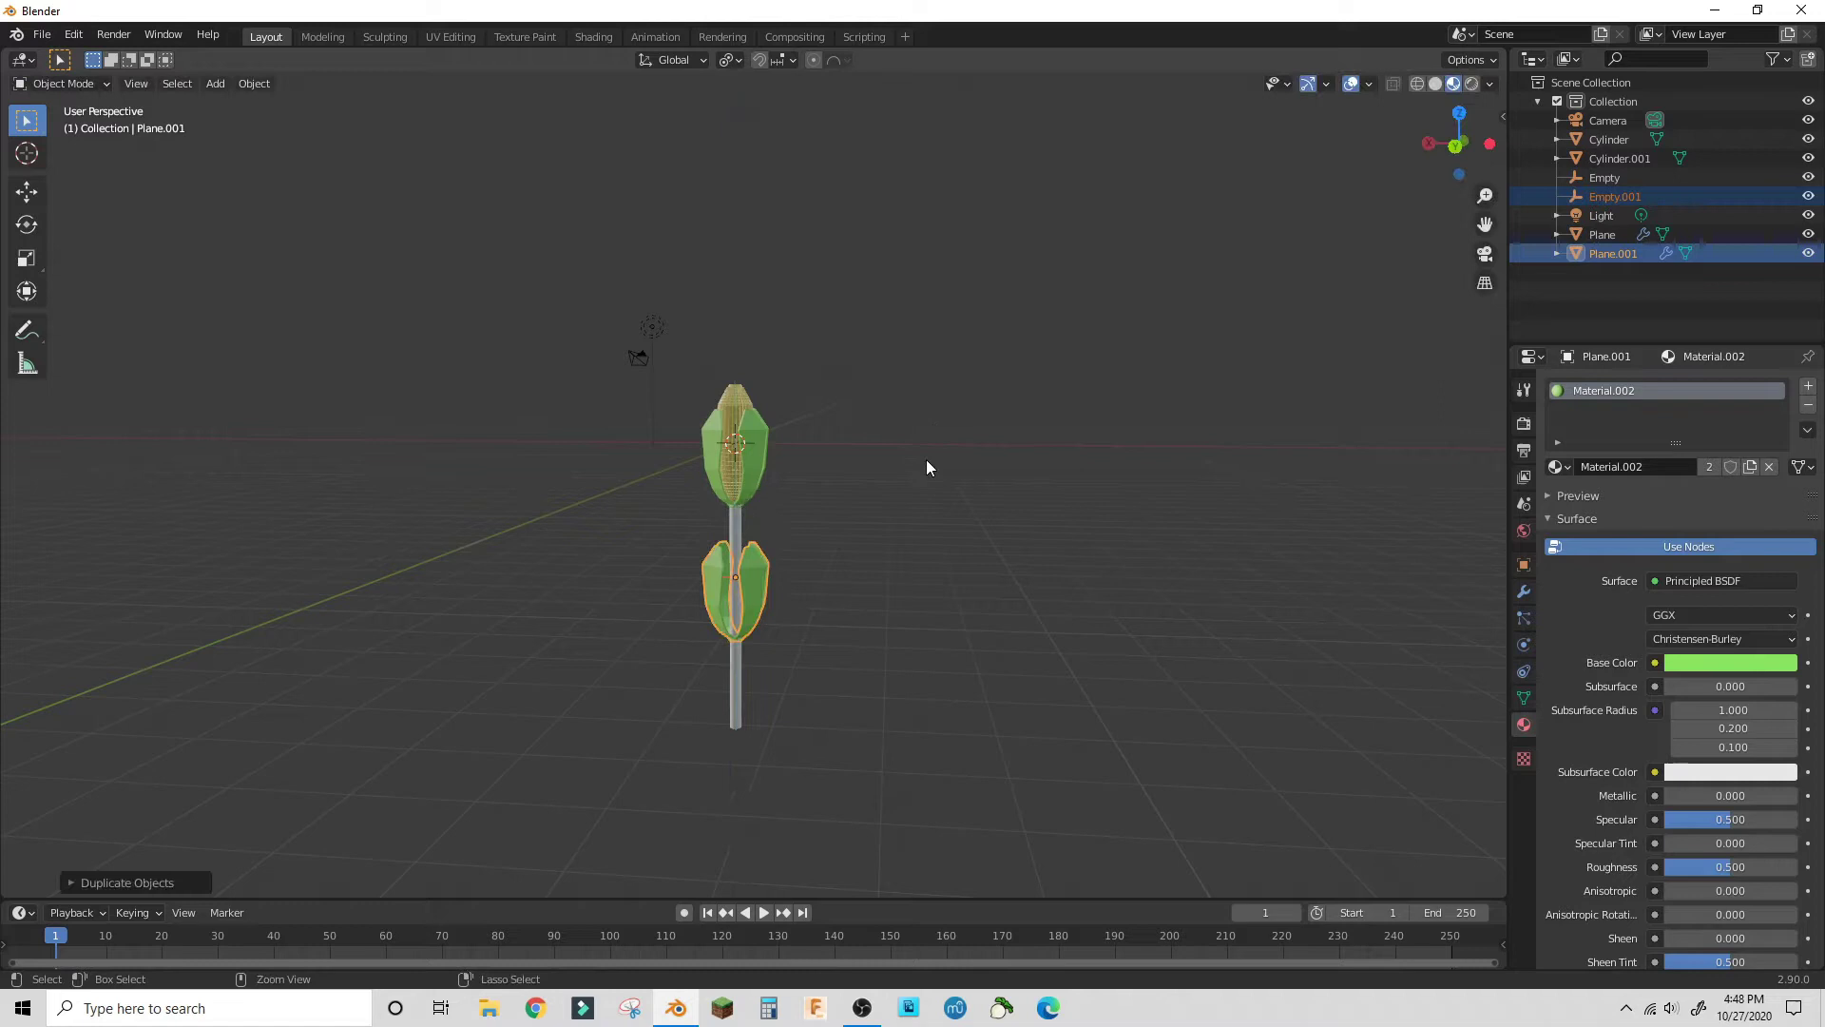
pyautogui.press('s')
pyautogui.click(852, 490)
pyautogui.click(748, 590)
pyautogui.press('s')
pyautogui.rightClick(941, 533)
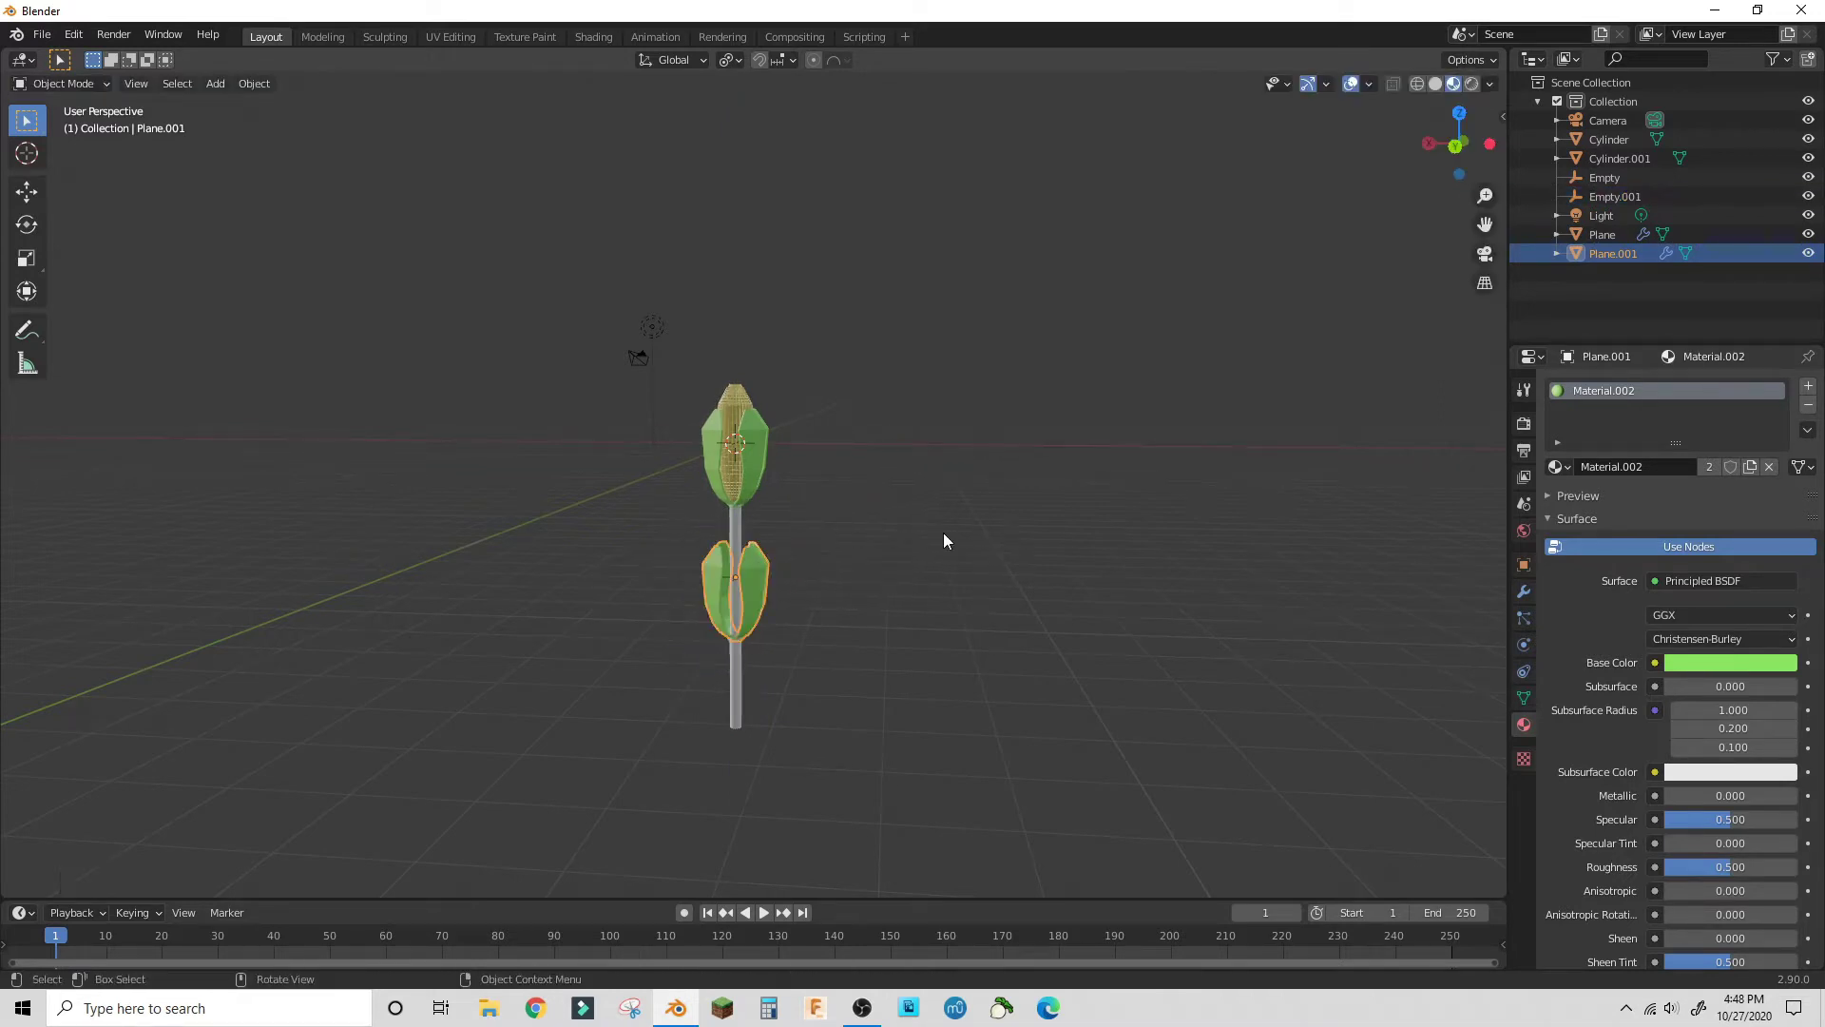
# - Select the duplicated leaves together with Empty.001 and scale them down around the stem
pyautogui.keyDown('shift'); pyautogui.click(1606, 232); pyautogui.keyUp('shift')
pyautogui.click(1616, 252)
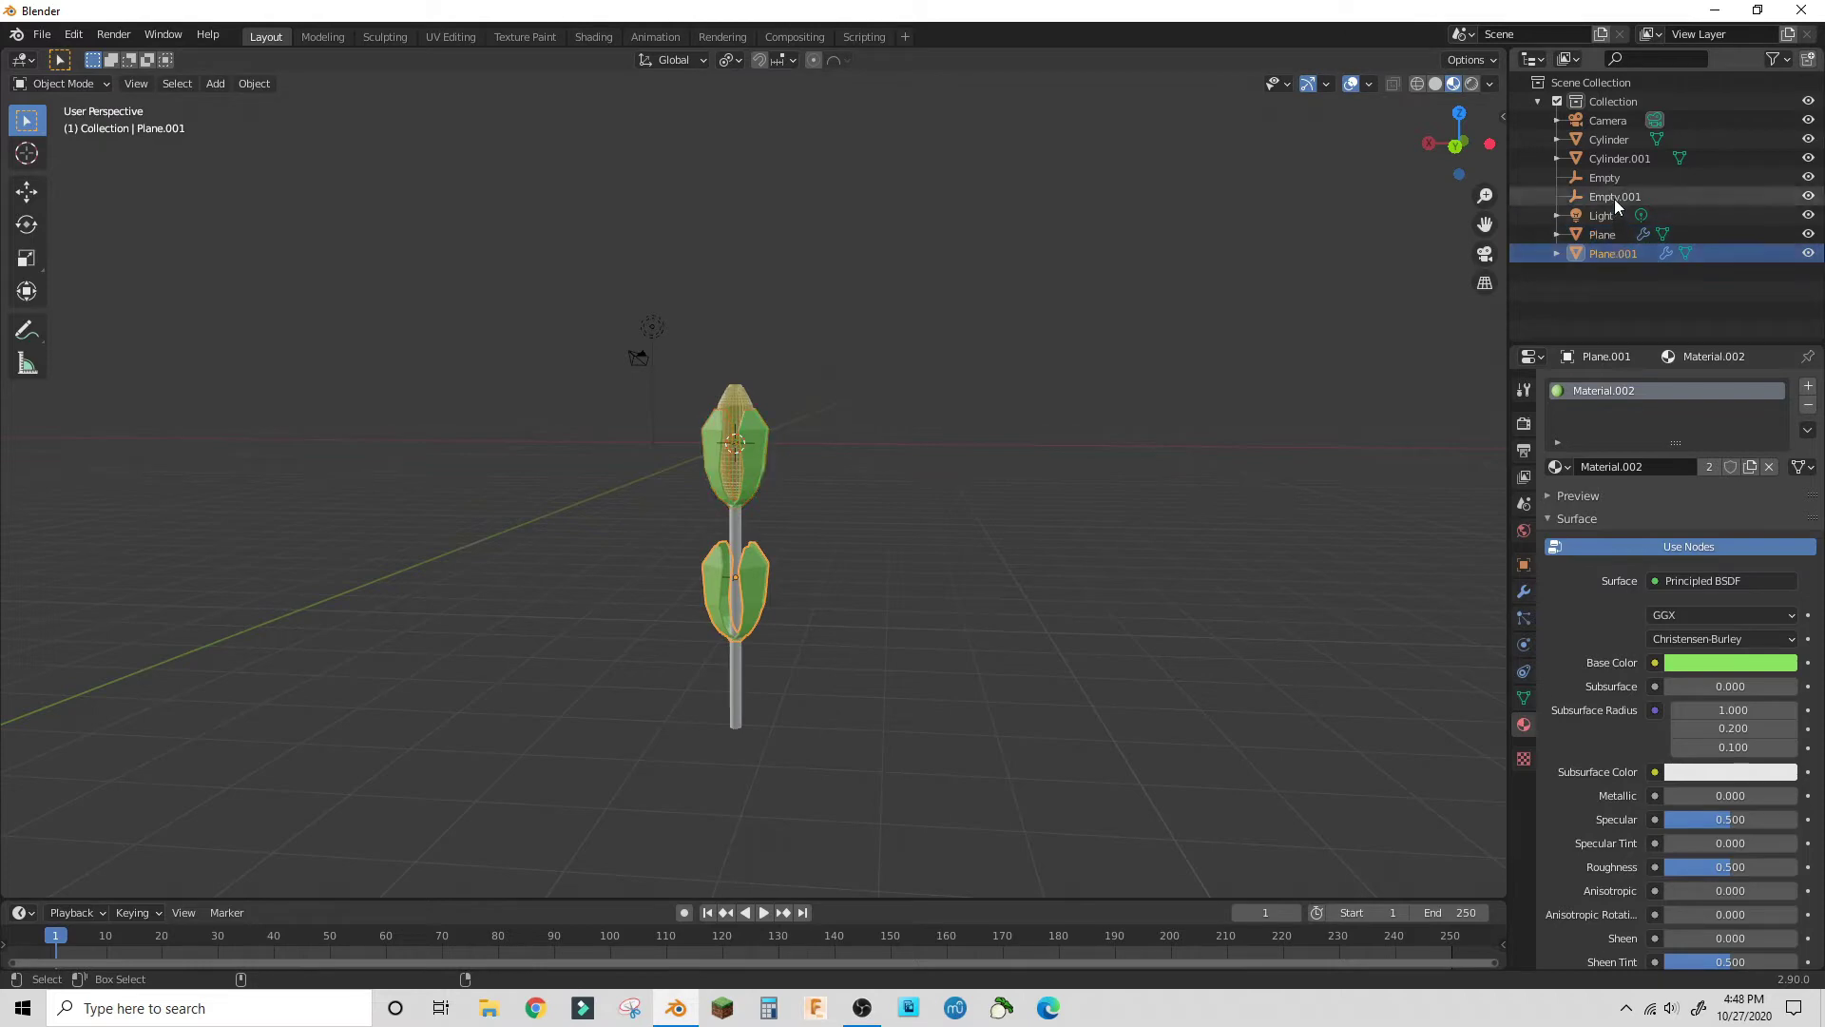
pyautogui.keyDown('ctrl'); pyautogui.click(1614, 198); pyautogui.keyUp('ctrl')
pyautogui.scroll(5, 913, 527)
pyautogui.keyDown('shift'); pyautogui.moveTo(1003, 461); pyautogui.dragTo(1092, 334, button='middle'); pyautogui.keyUp('shift')
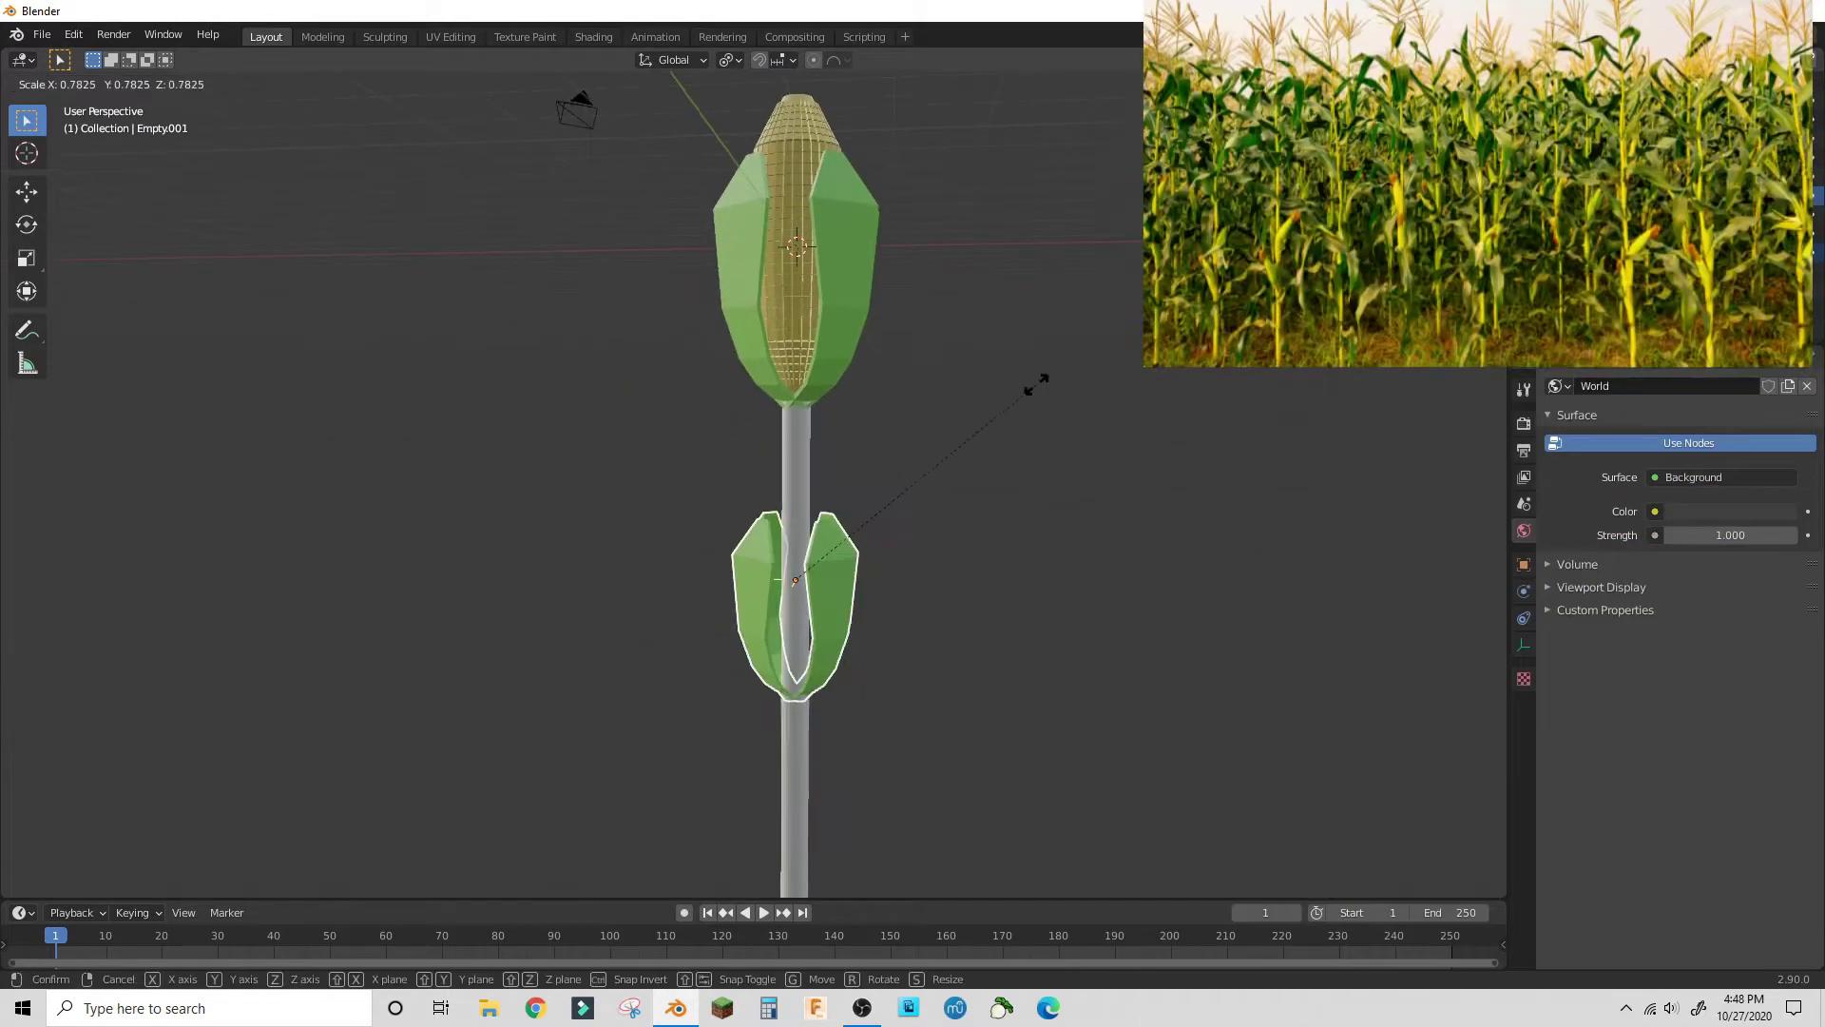
pyautogui.click(991, 418)
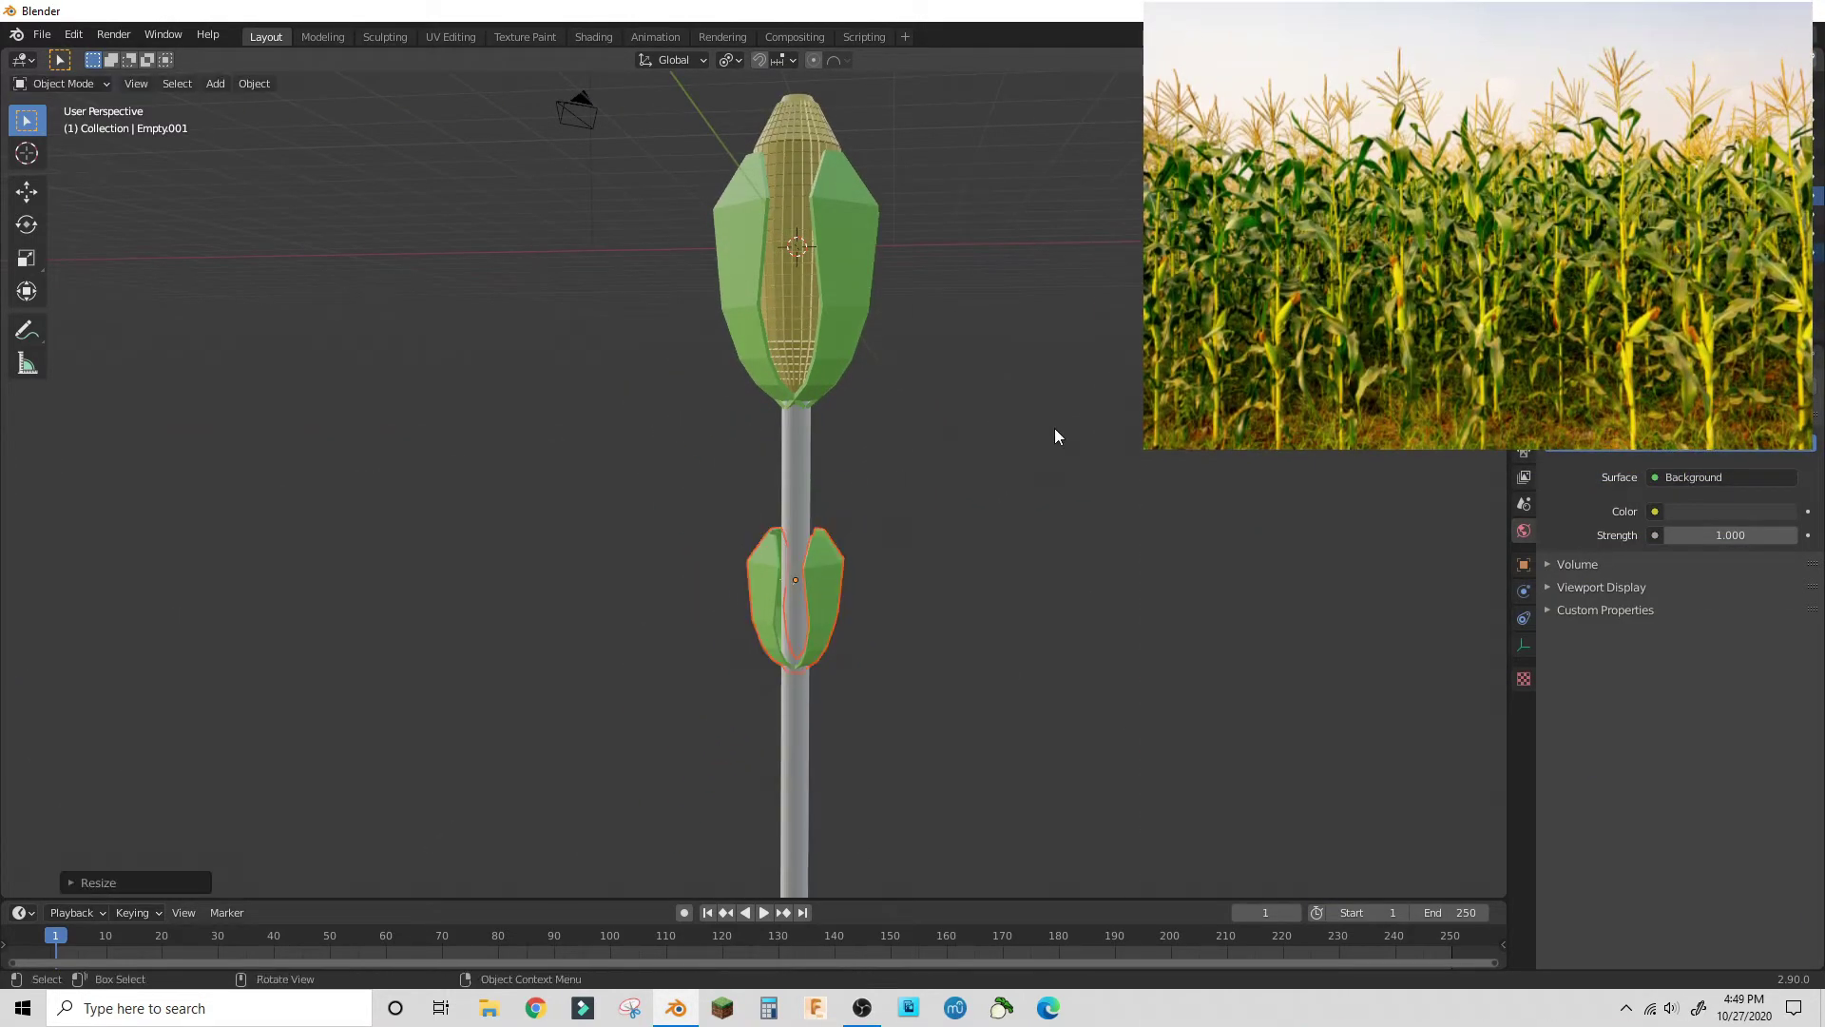
# - Put the small stem leaves into Edit Mode and rotate their mesh -20° about the global X axis
pyautogui.moveTo(1004, 441); pyautogui.dragTo(920, 513, button='middle')
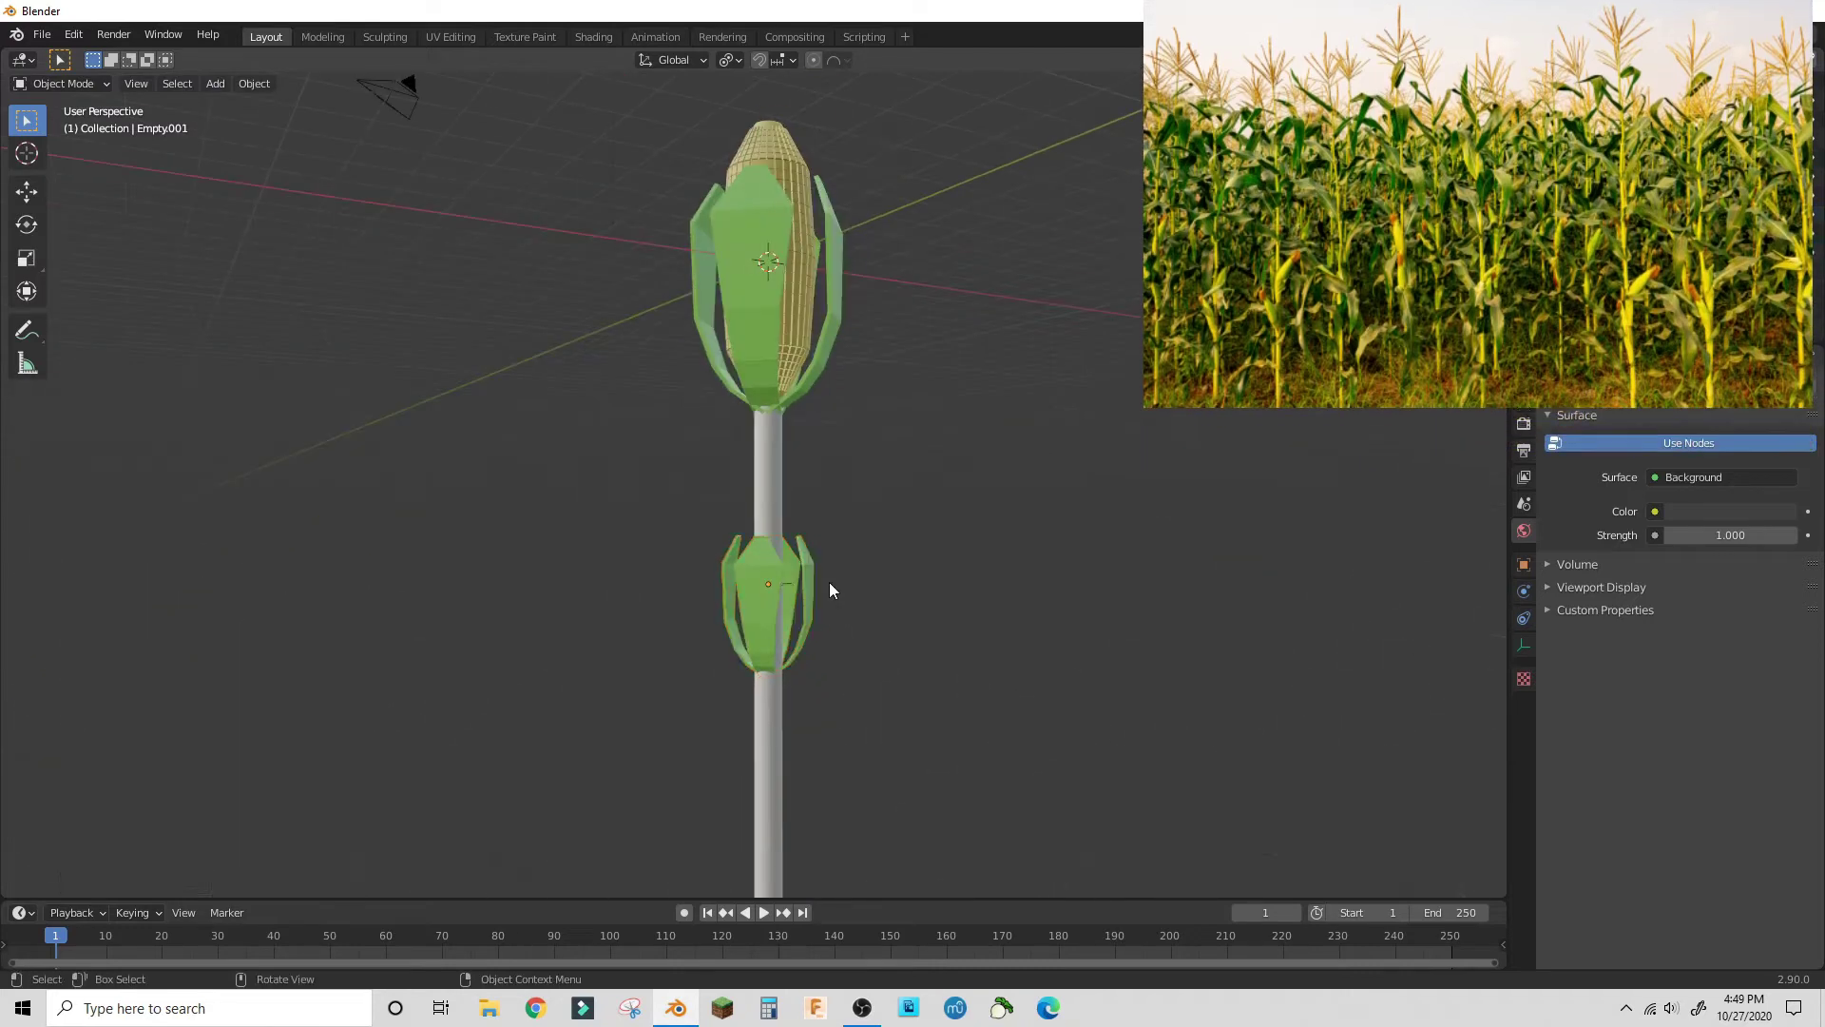
pyautogui.click(812, 564)
pyautogui.click(59, 84)
pyautogui.click(55, 122)
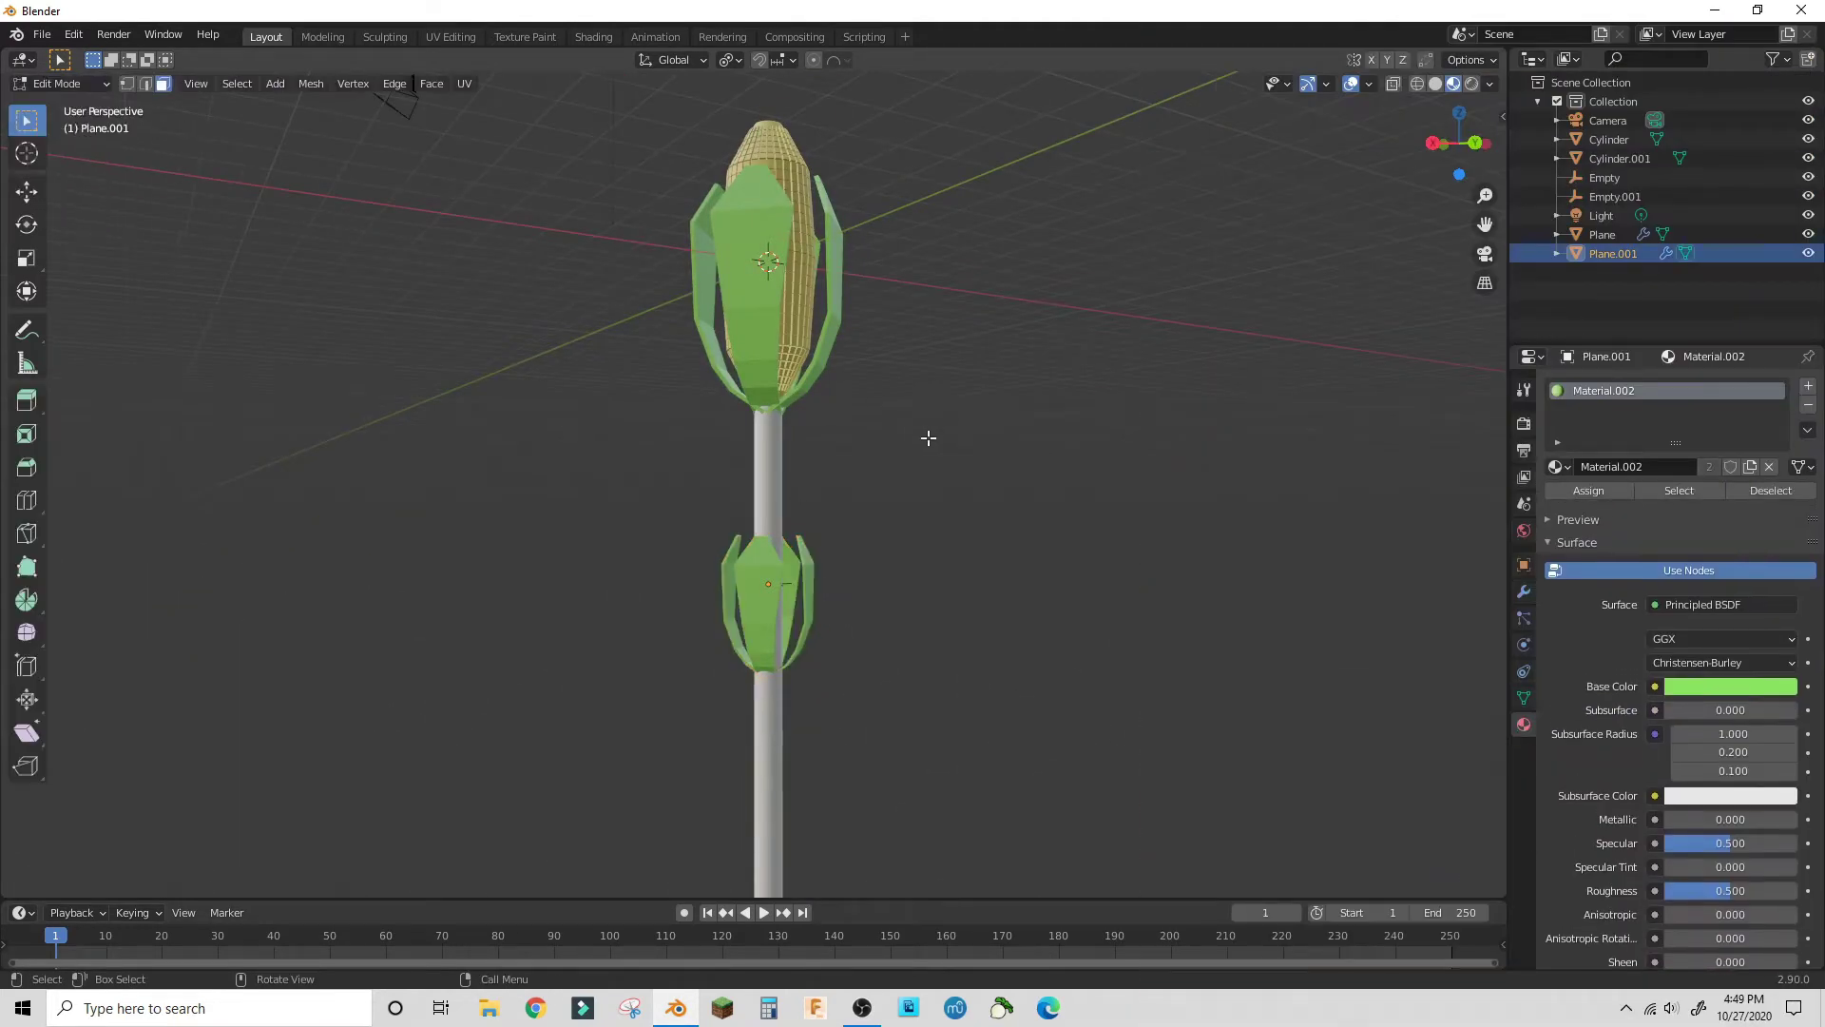
pyautogui.moveTo(930, 437); pyautogui.dragTo(845, 531, button='middle')
pyautogui.moveTo(962, 524); pyautogui.dragTo(997, 468, button='middle')
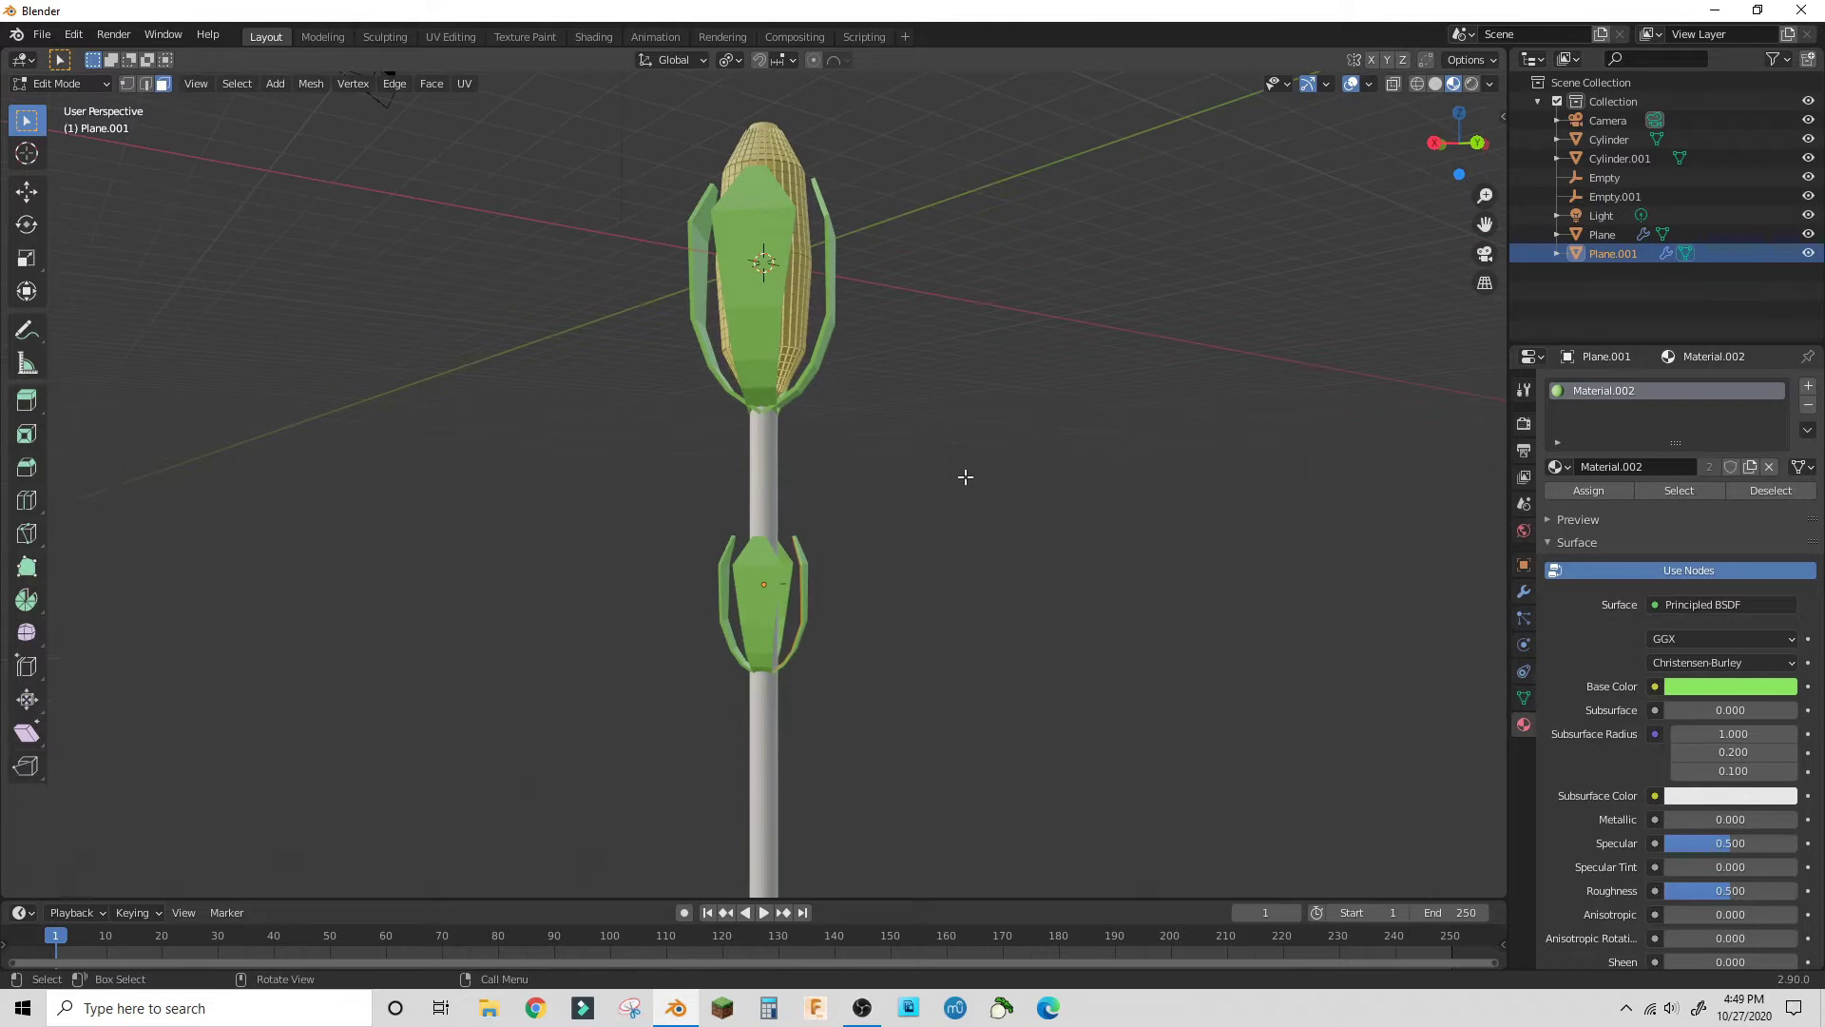
pyautogui.press('r')
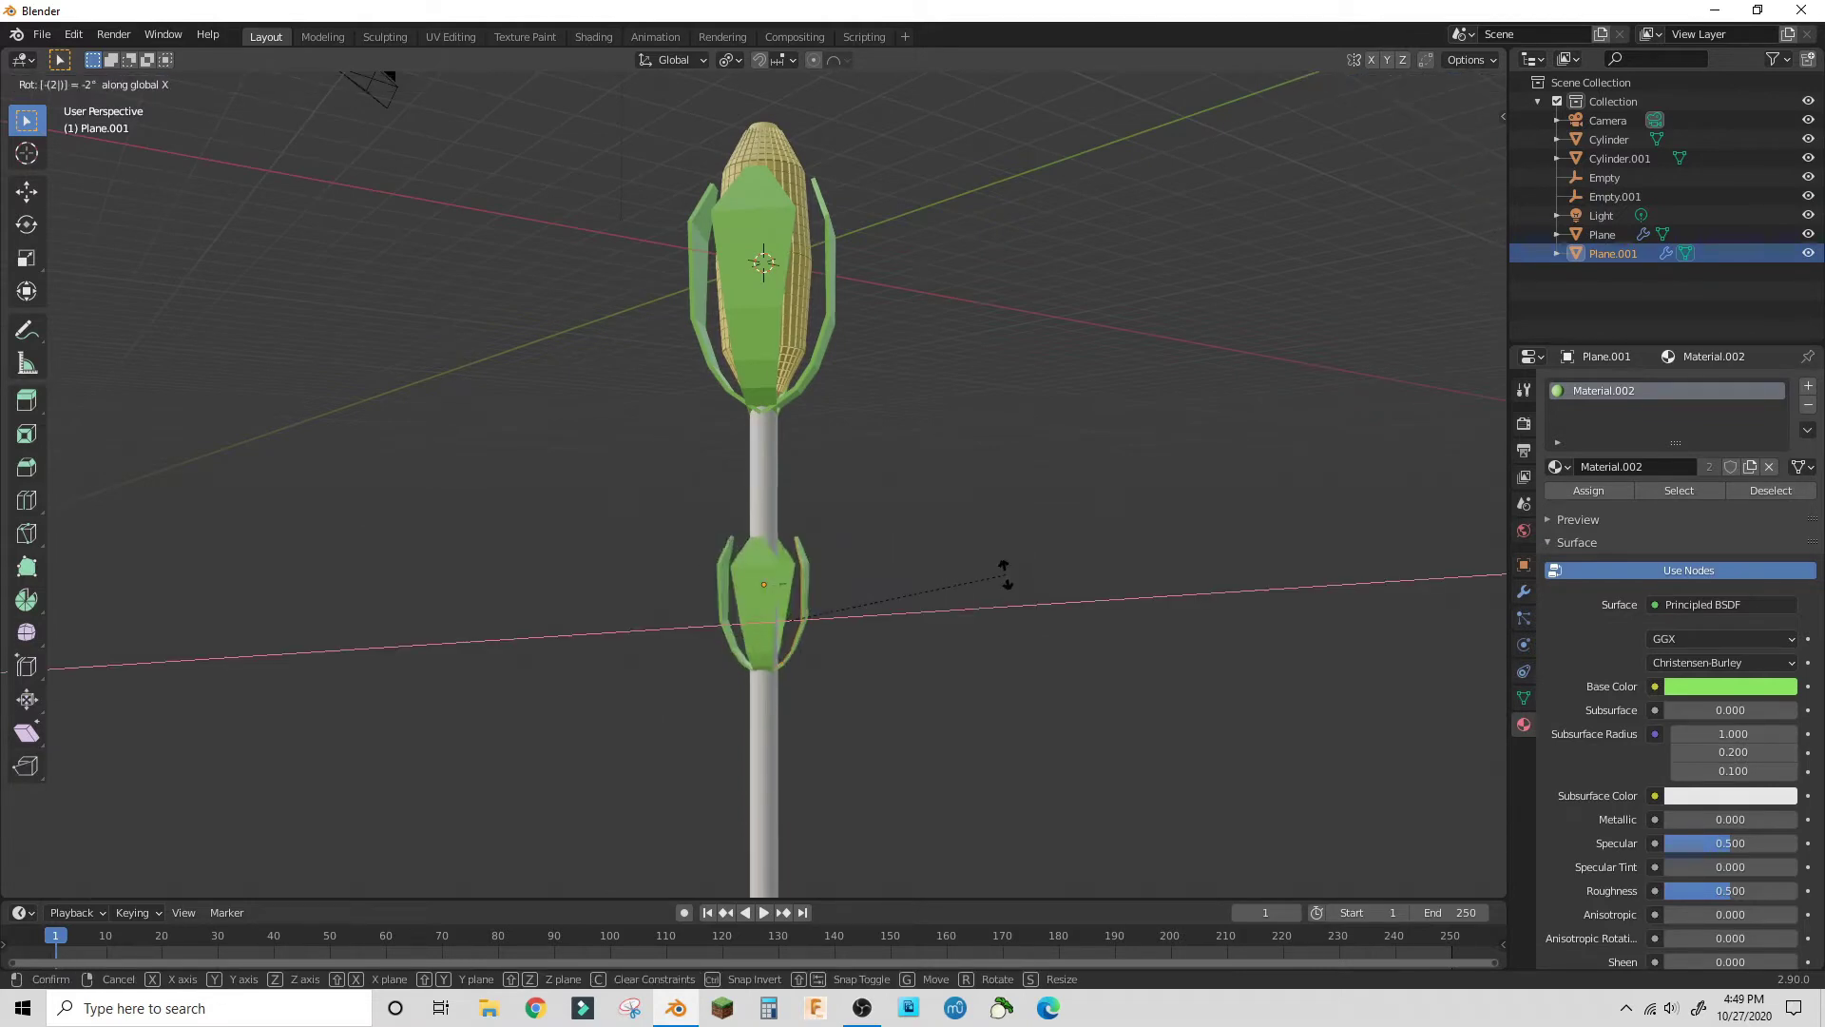
pyautogui.write('0')
pyautogui.press('Return')
pyautogui.moveTo(1175, 729); pyautogui.dragTo(933, 802, button='middle')
pyautogui.press('r')
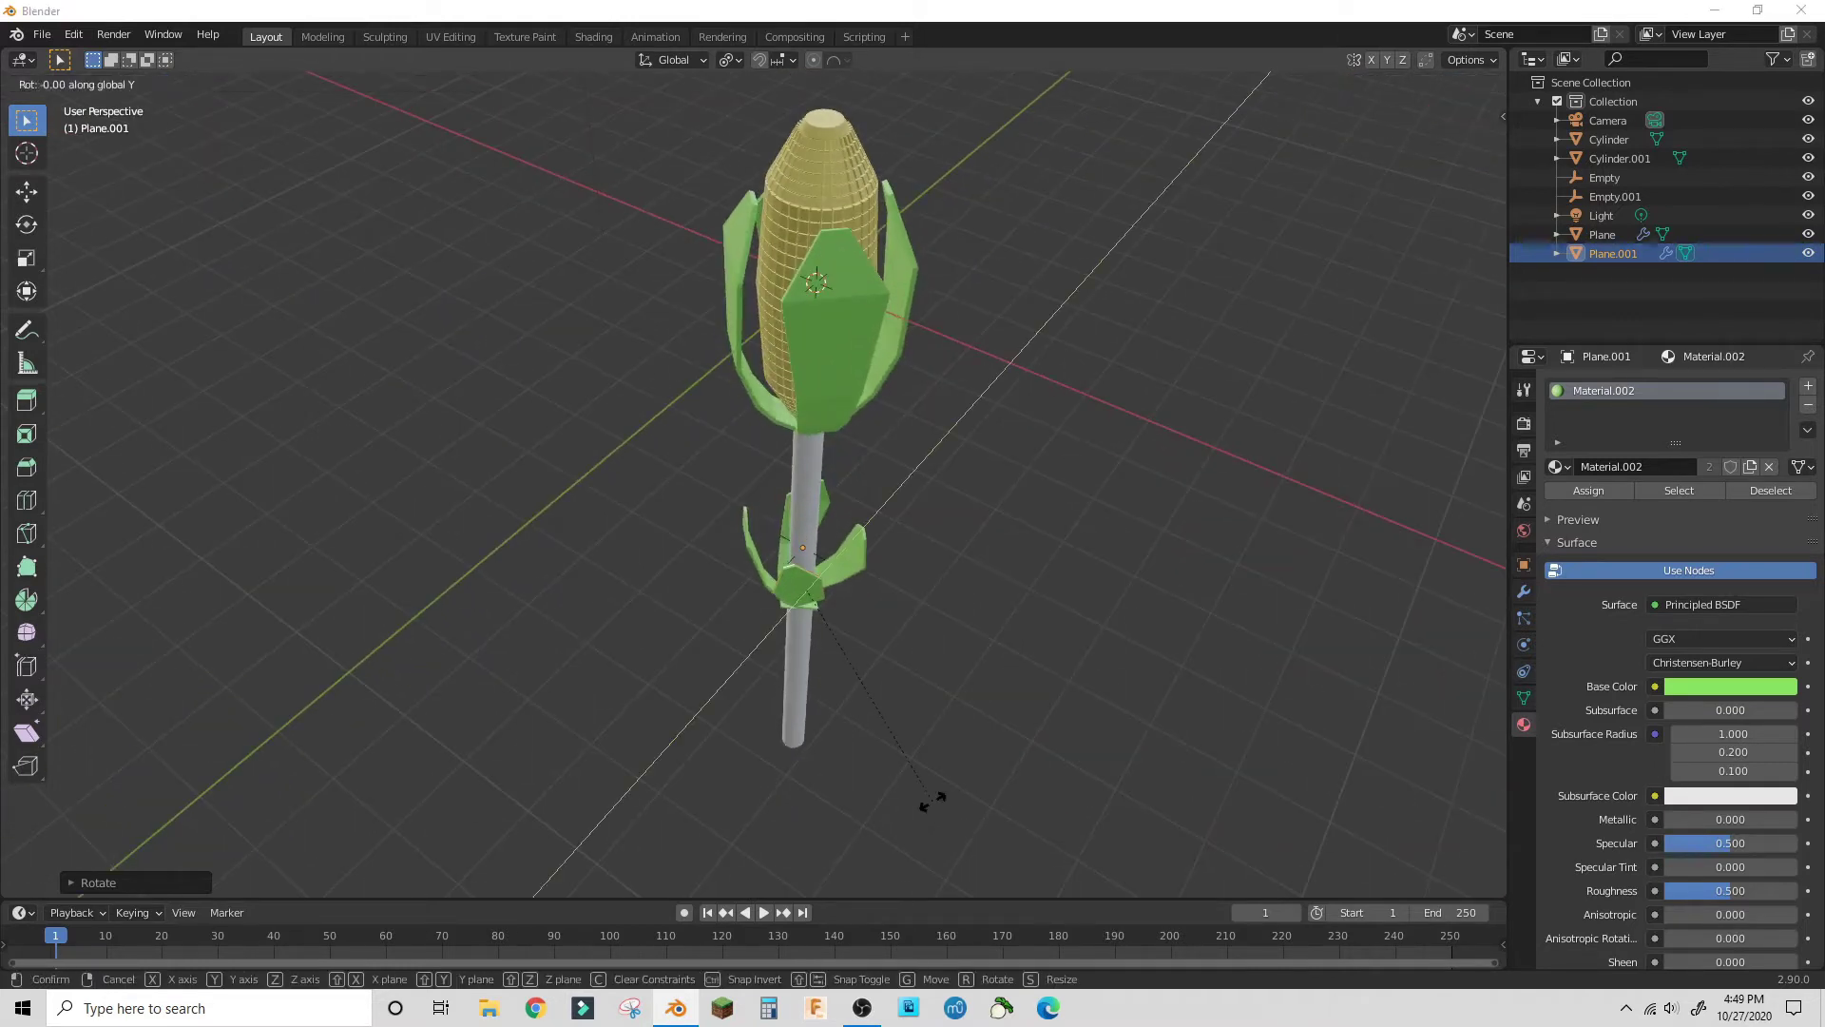
pyautogui.click(932, 801)
pyautogui.press('r')
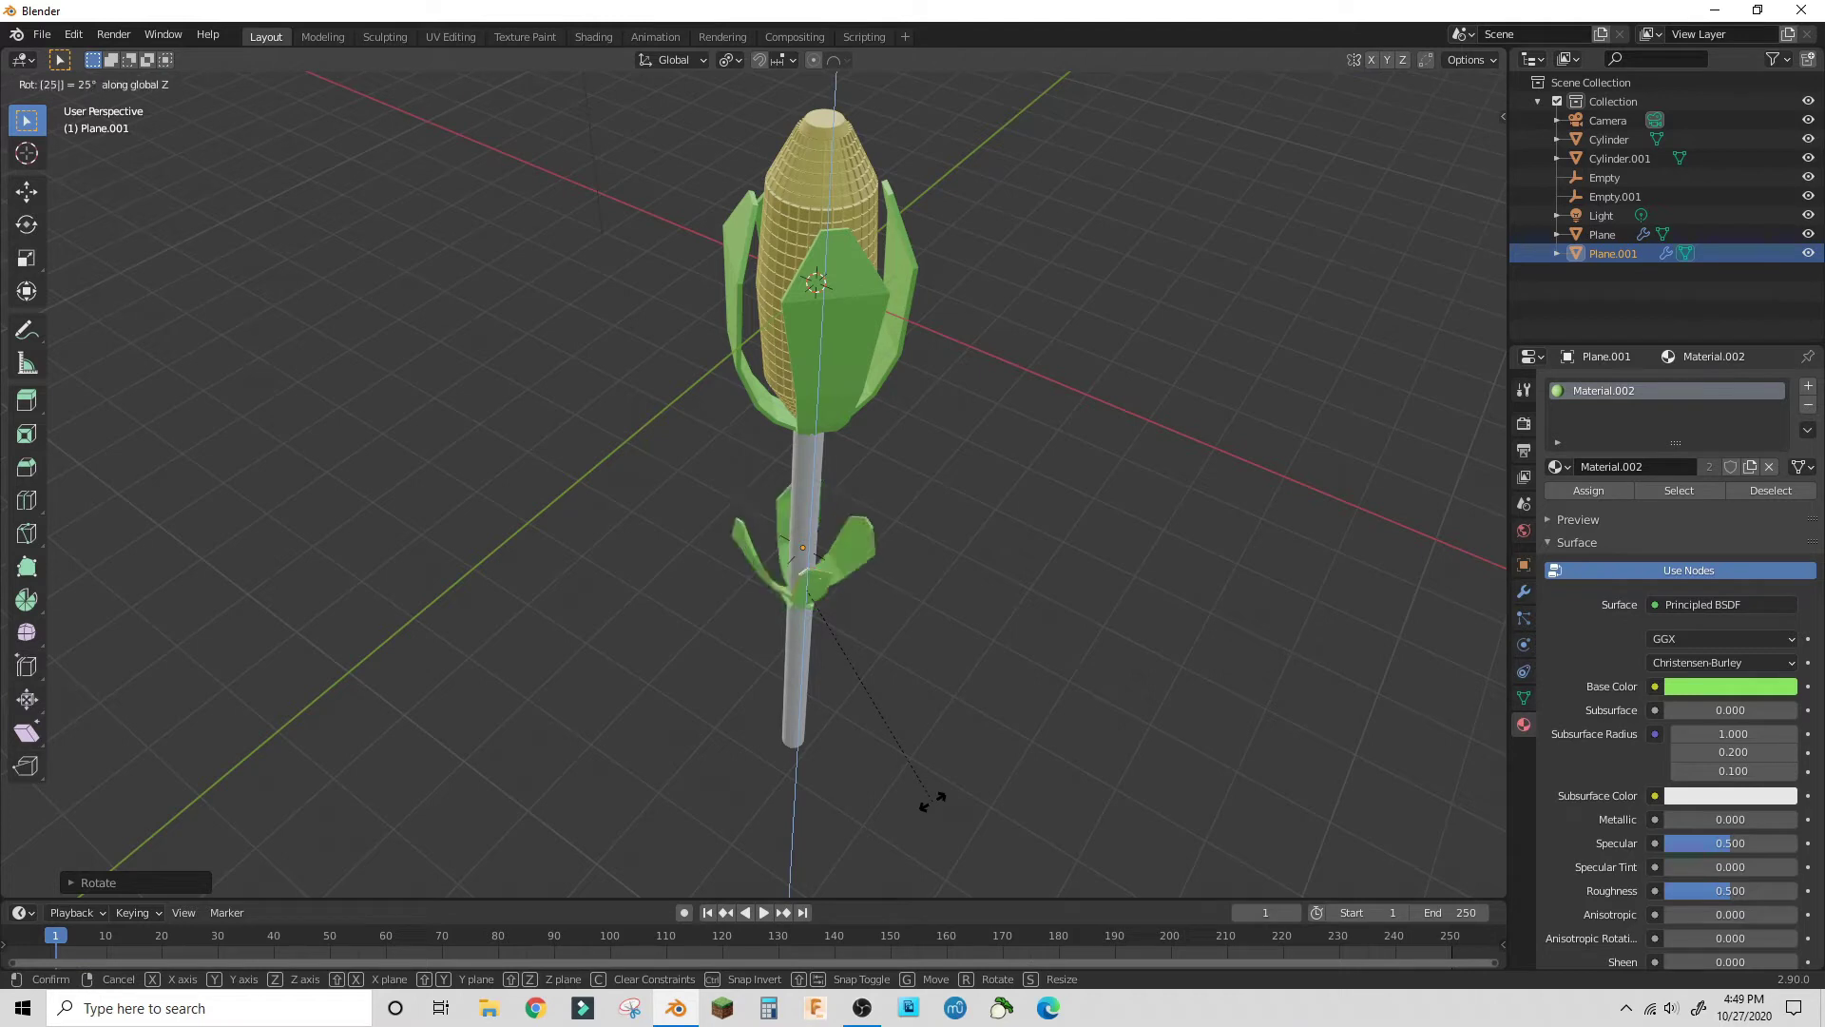
pyautogui.rightClick(932, 801)
# - Rotate the small leaf mesh -25° about the global Y axis and rescale it
pyautogui.press('r')
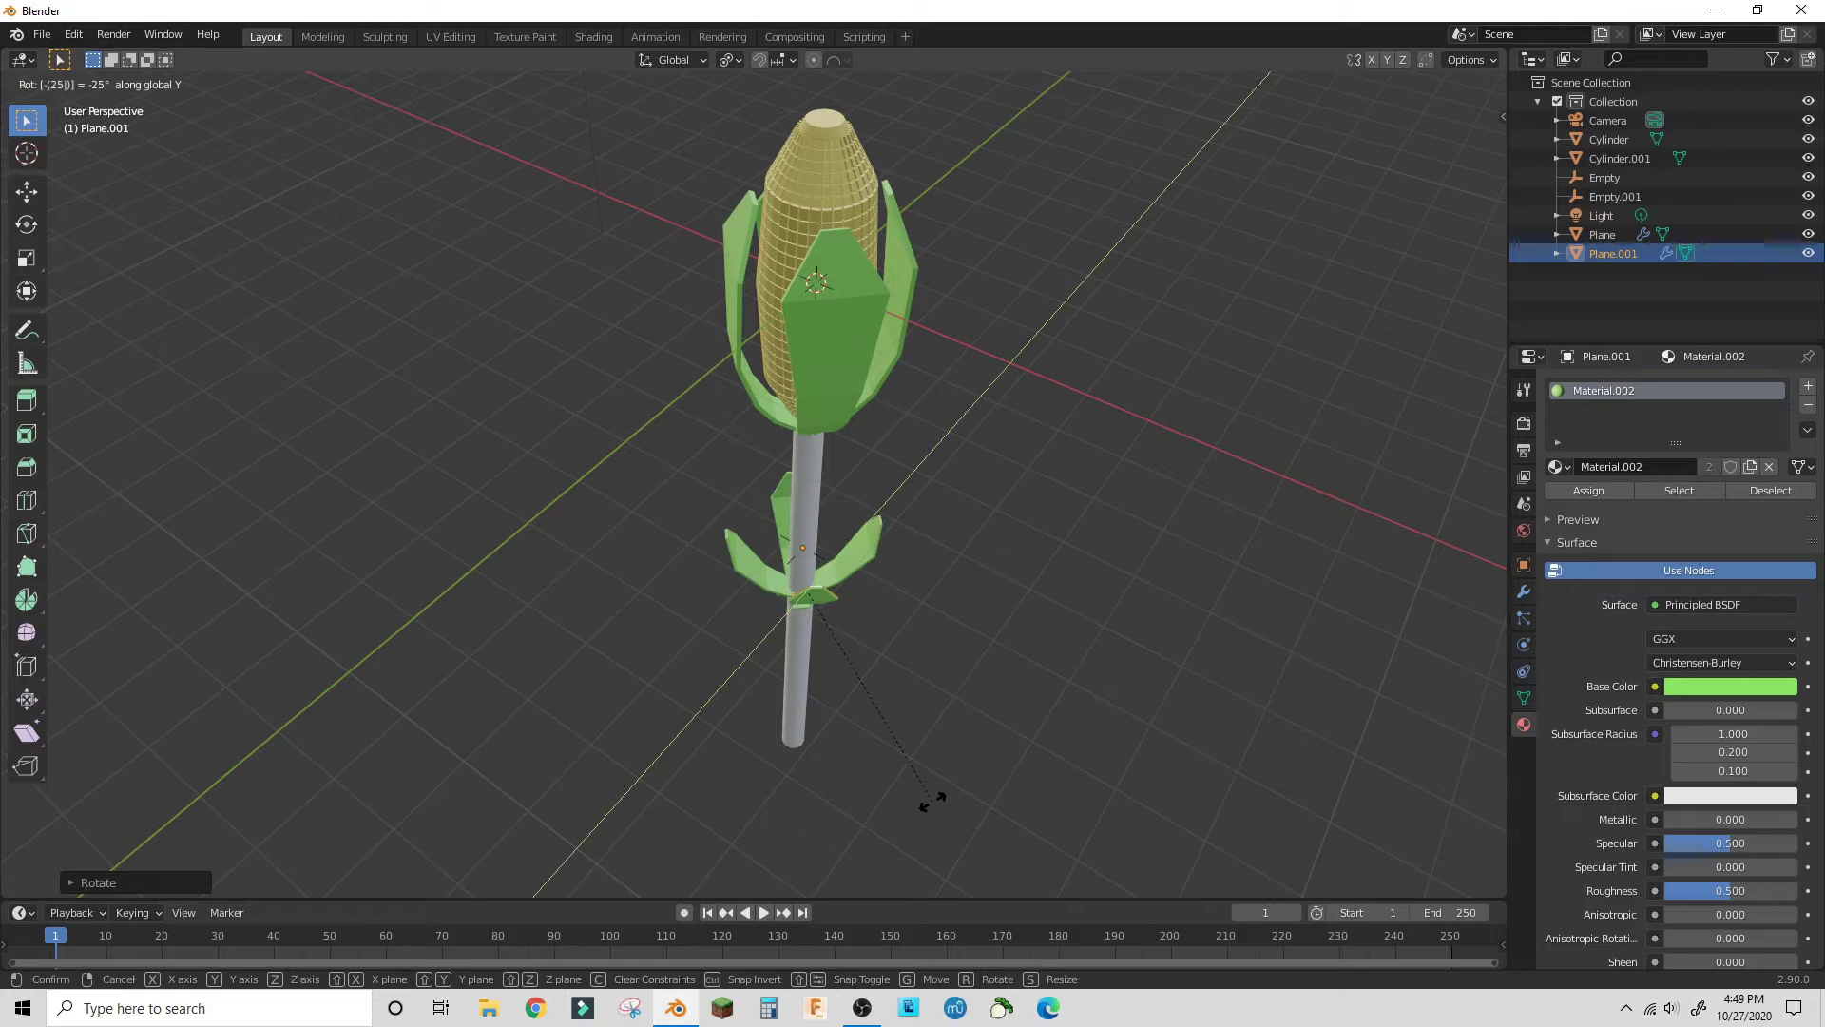
pyautogui.press('Return')
pyautogui.moveTo(843, 665); pyautogui.dragTo(652, 541, button='middle')
pyautogui.moveTo(781, 533); pyautogui.dragTo(970, 605, button='middle')
pyautogui.press('s')
pyautogui.click(884, 622)
pyautogui.moveTo(884, 622); pyautogui.dragTo(912, 672, button='middle')
# - Return to Object Mode and move the small leaves up along Z so their array copies spread along the stem
pyautogui.click(62, 83)
pyautogui.click(65, 106)
pyautogui.press('g')
pyautogui.press('z')
pyautogui.click(863, 547)
# - Duplicate the stem leaves in place and rotate the copy about the global Z axis
pyautogui.scroll(-2, 913, 672)
pyautogui.hotkey('shift', 'd')
pyautogui.press('Escape')
pyautogui.press('r')
pyautogui.press('z')
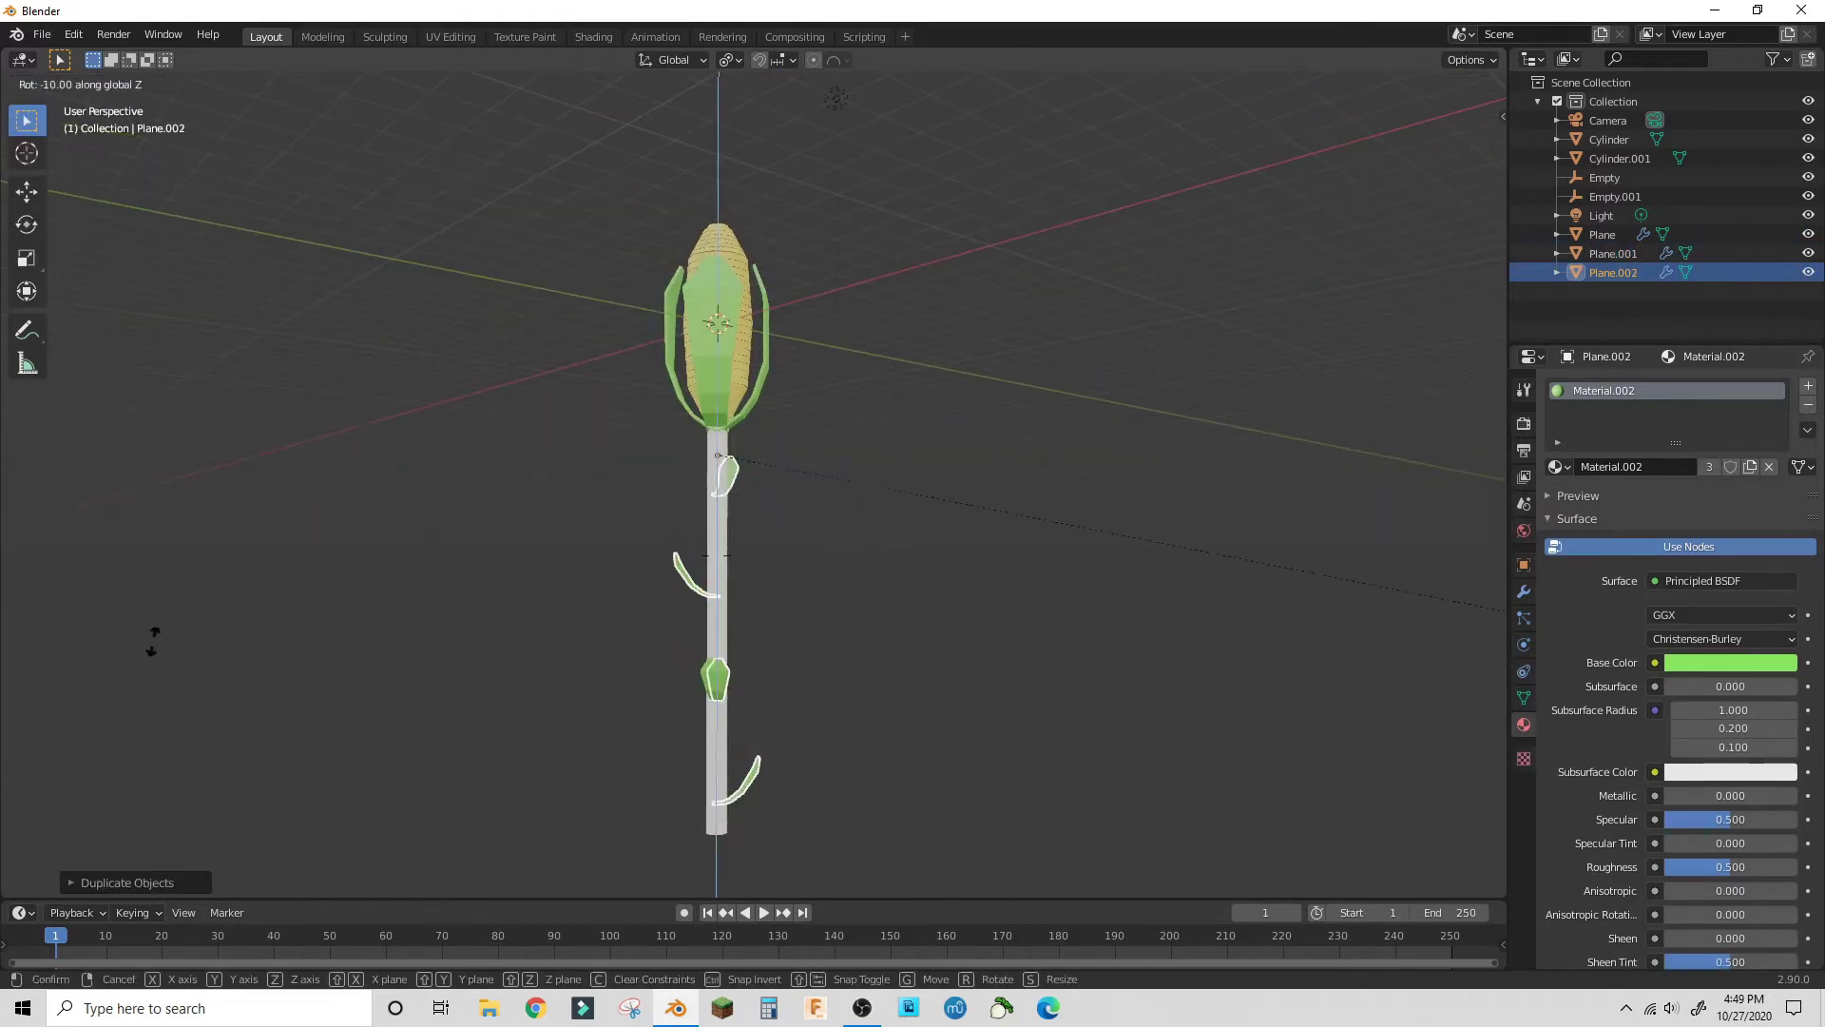
pyautogui.press('Return')
# - Duplicate the stem leaves in place once more and rotate this third set to a different angle
pyautogui.moveTo(704, 581); pyautogui.dragTo(891, 514, button='middle')
pyautogui.hotkey('shift', 'd')
pyautogui.press('Escape')
pyautogui.press('r')
pyautogui.press('x')
pyautogui.press('Return')
# - Assign the leaves' green Material.002 to the stem
pyautogui.moveTo(1032, 521); pyautogui.dragTo(723, 666, button='middle')
pyautogui.click(786, 560)
pyautogui.click(1559, 467)
pyautogui.click(1611, 528)
# - Move two of the stem leaf sets along Z to stagger their heights
pyautogui.click(745, 704)
pyautogui.press('g')
pyautogui.press('z')
pyautogui.click(745, 656)
pyautogui.click(816, 819)
pyautogui.press('g')
pyautogui.press('z')
pyautogui.click(823, 552)
# - Rotate the Plane.001 leaf set about the Z axis around the stem
pyautogui.click(796, 837)
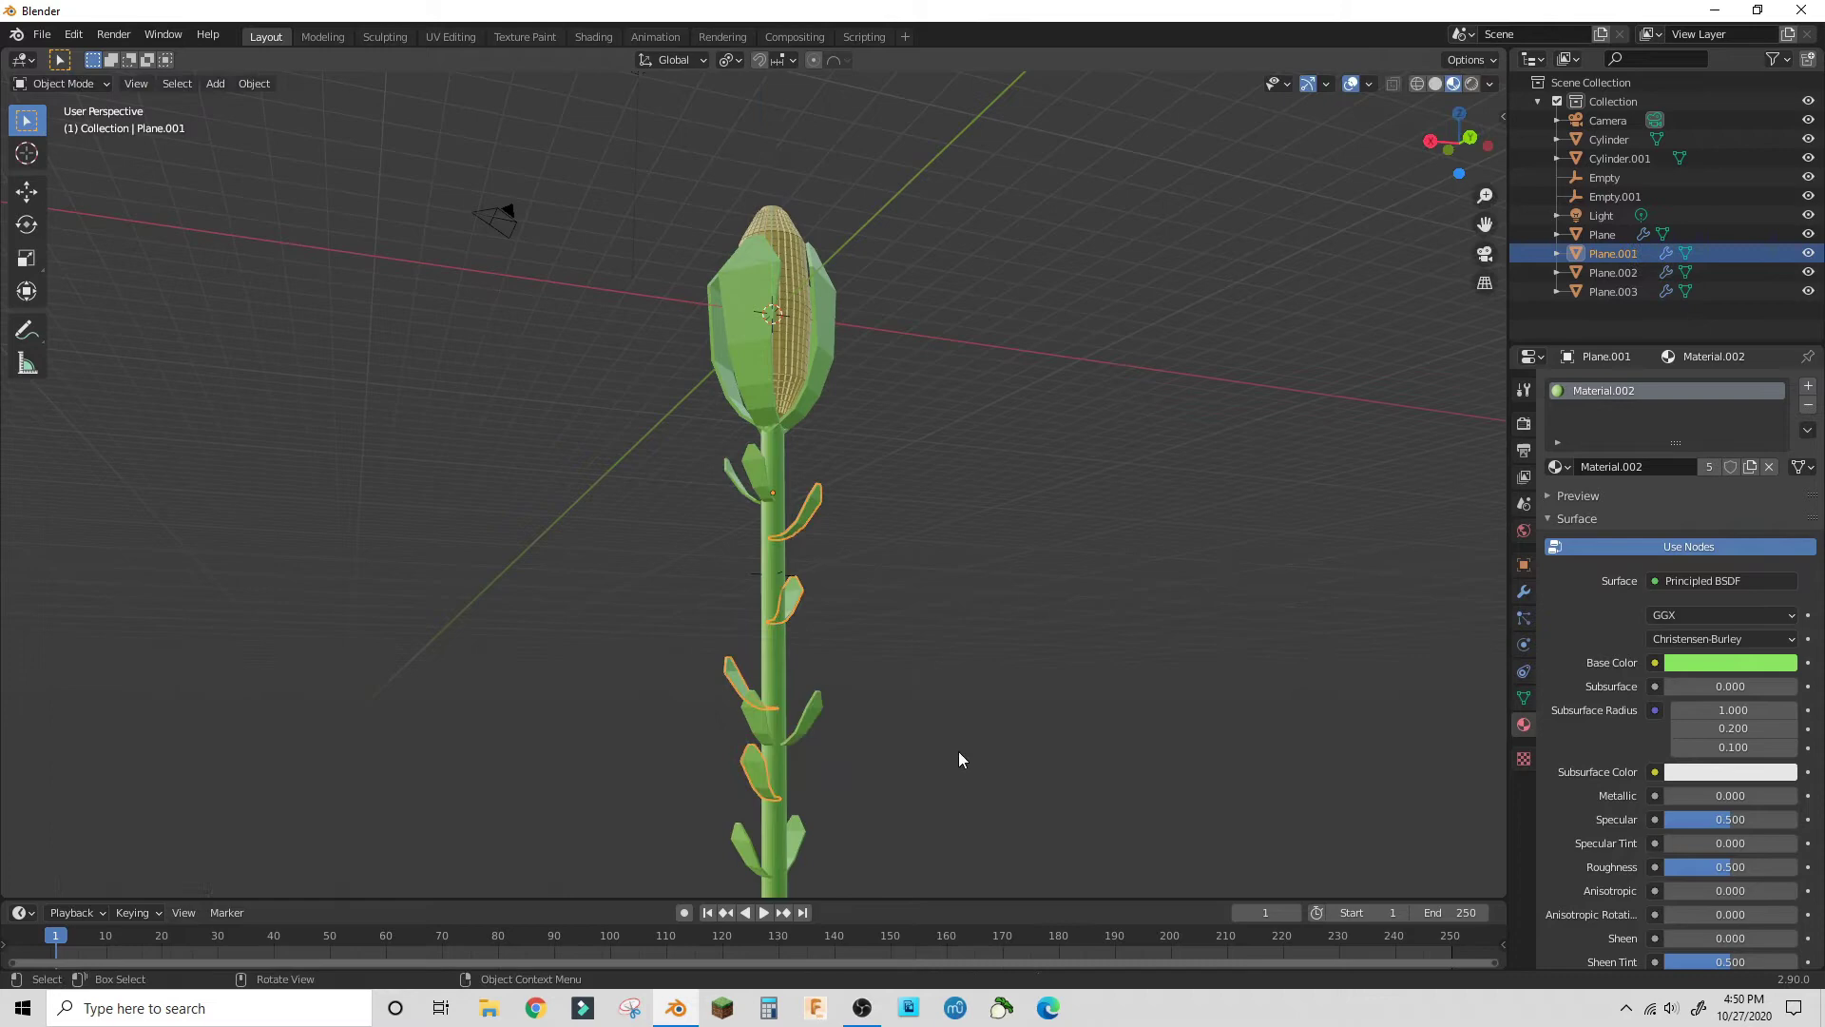
pyautogui.press('r')
pyautogui.press('z')
pyautogui.click(1093, 794)
# - Duplicate a stem leaf set, offset the copy along Z, and rotate it about Z to fill gaps between the leaves
pyautogui.moveTo(958, 751); pyautogui.dragTo(912, 727, button='middle')
pyautogui.click(758, 703)
pyautogui.hotkey('shift', 'd')
pyautogui.press('z')
pyautogui.click(817, 713)
pyautogui.press('r')
pyautogui.press('z')
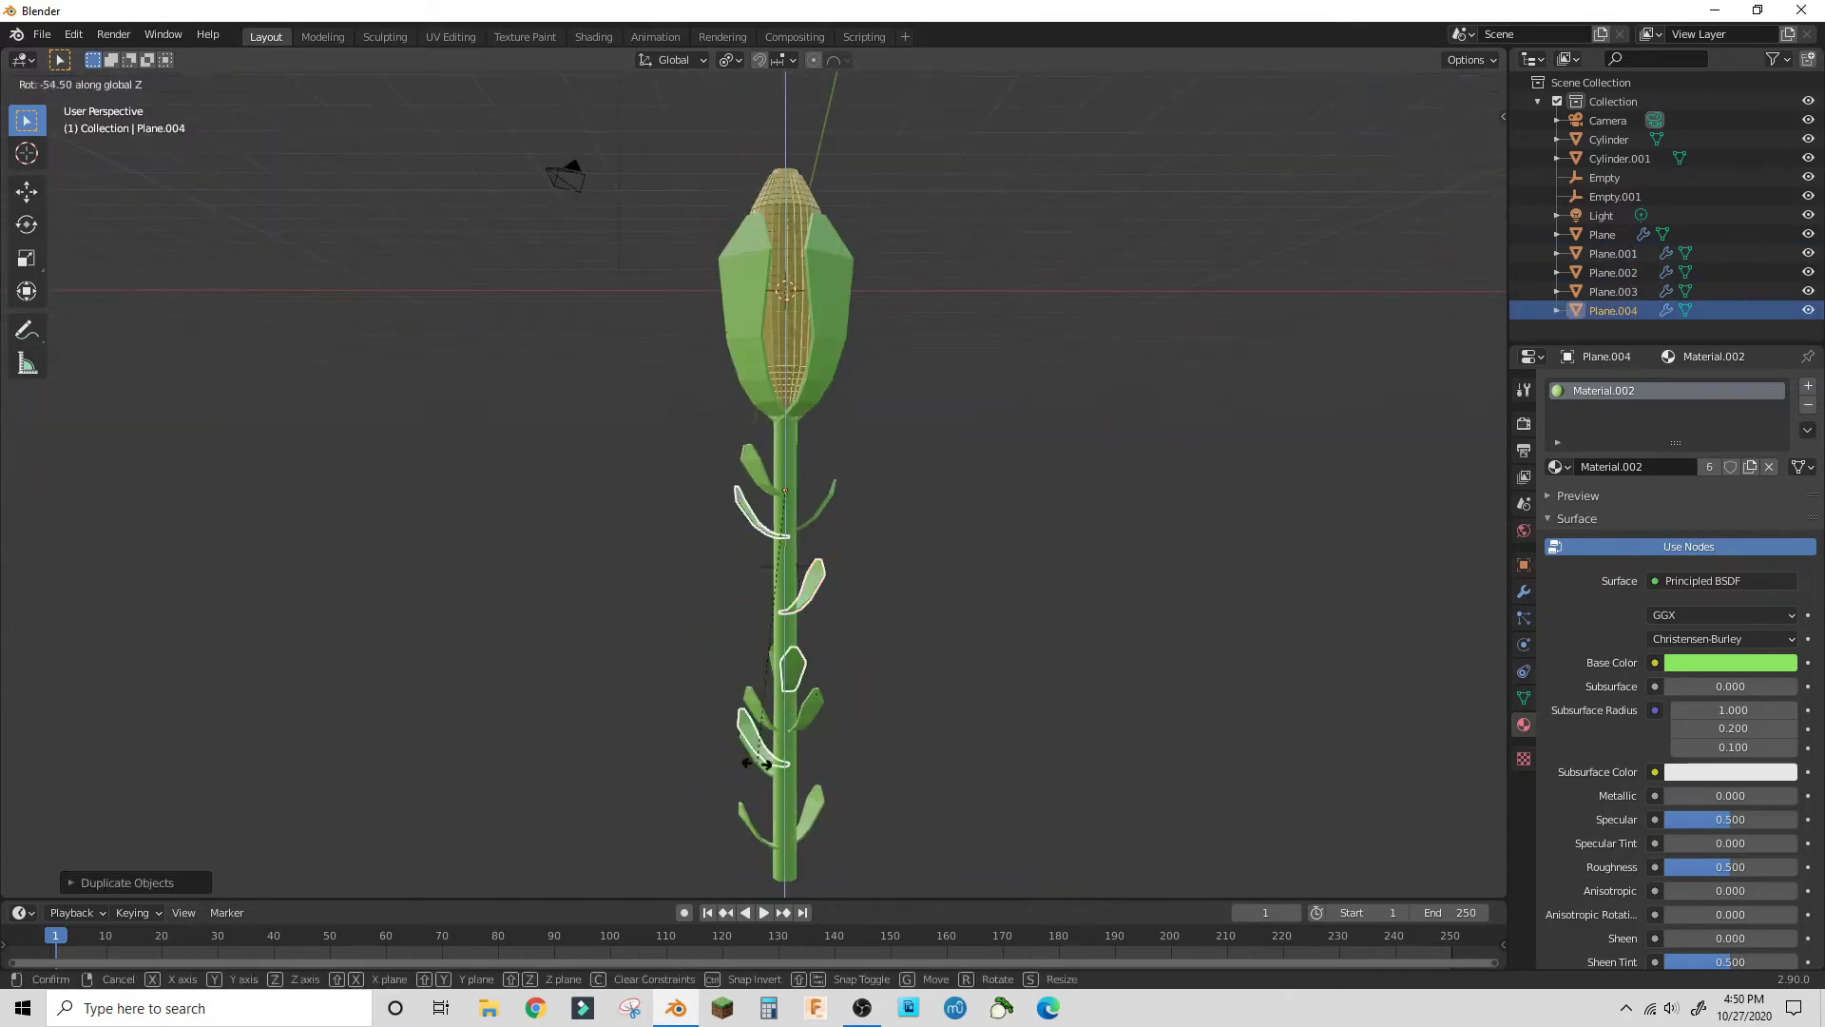
pyautogui.click(927, 727)
pyautogui.press('r')
pyautogui.press('z')
pyautogui.click(1051, 741)
# - Make another copy of the leaf set, rotate it about Z, and shift it along Z on the stem
pyautogui.moveTo(1051, 742); pyautogui.dragTo(847, 681, button='middle')
pyautogui.hotkey('shift', 'd')
pyautogui.press('r')
pyautogui.press('z')
pyautogui.click(887, 545)
pyautogui.moveTo(887, 545); pyautogui.dragTo(883, 475, button='middle')
pyautogui.press('g')
pyautogui.press('z')
pyautogui.click(887, 510)
pyautogui.click(894, 518)
# - In Edit Mode, extrude the stem's bottom face downward and scale it to a point, then return to Object Mode
pyautogui.scroll(-6, 761, 579)
pyautogui.click(783, 523)
pyautogui.click(63, 84)
pyautogui.click(67, 124)
pyautogui.moveTo(856, 609); pyautogui.dragTo(874, 458, button='middle')
pyautogui.press('e')
pyautogui.click(916, 550)
pyautogui.press('s')
pyautogui.click(63, 83)
pyautogui.click(65, 105)
# - Parent the cob, both empties and all the leaf planes to the stem object Cylinder.001
pyautogui.click(768, 400)
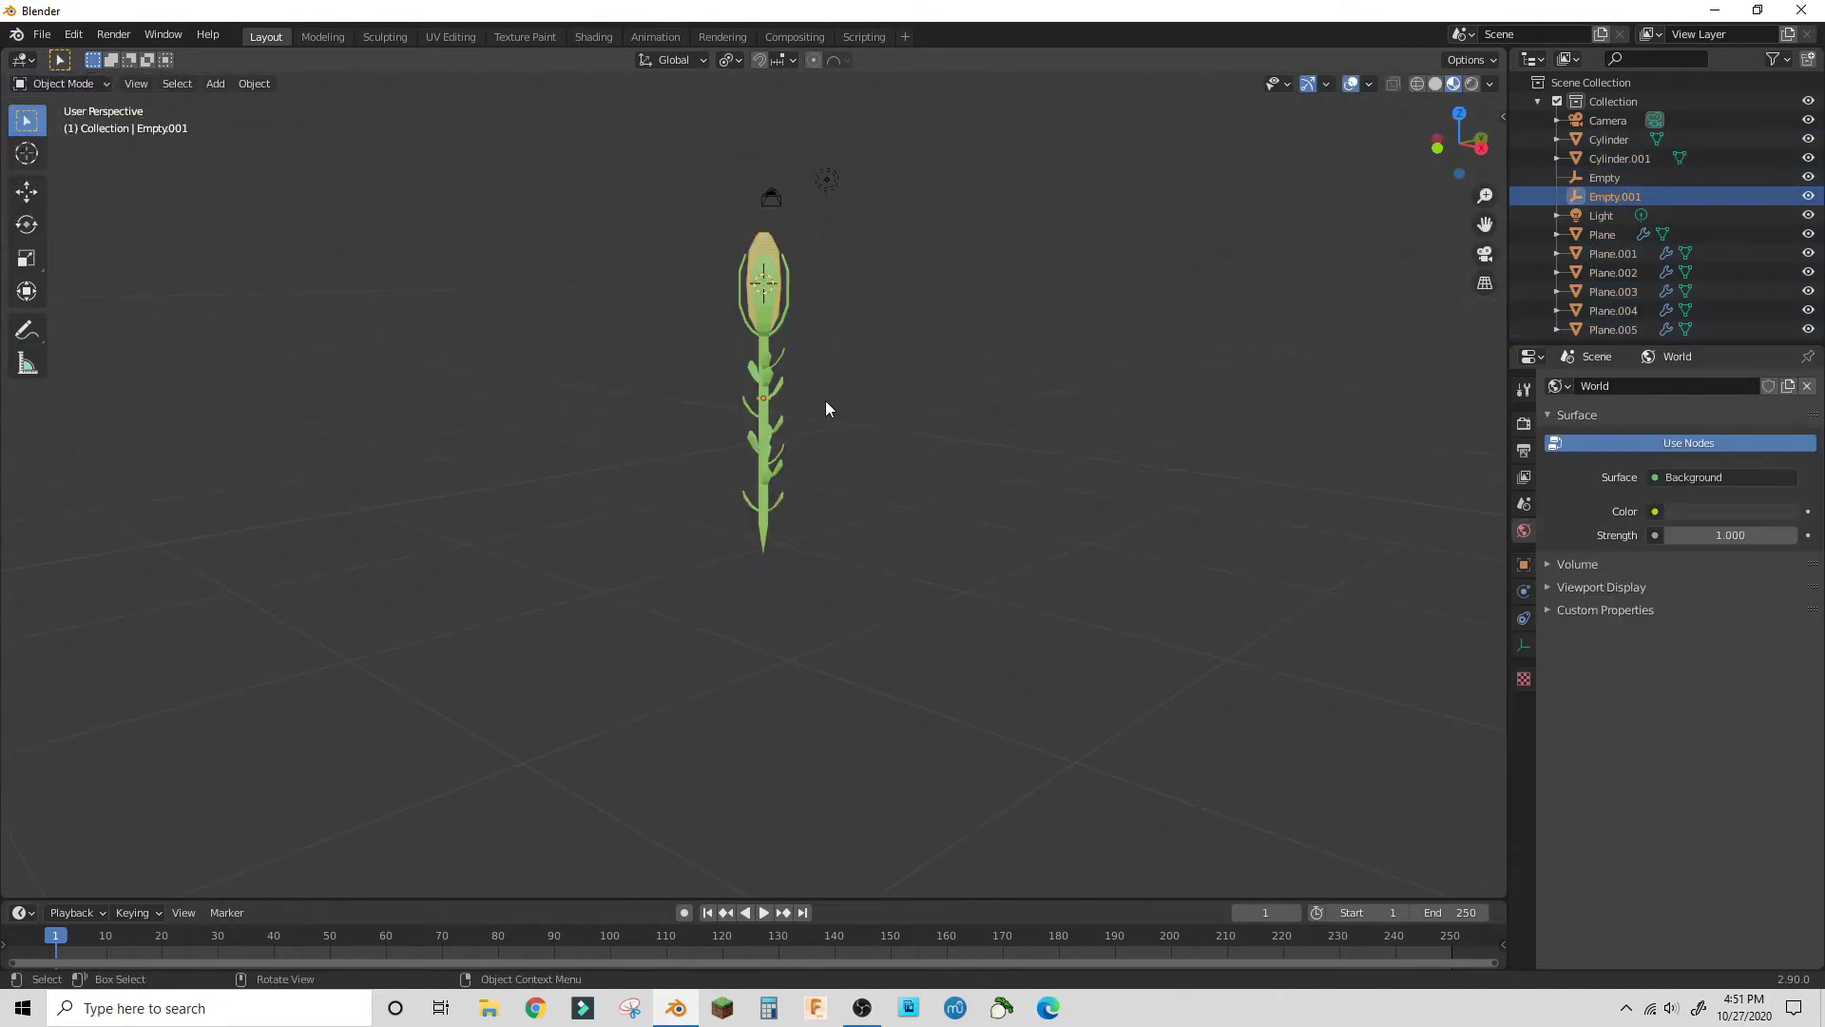
pyautogui.click(1603, 156)
pyautogui.keyDown('shift'); pyautogui.moveTo(1609, 140); pyautogui.dragTo(1620, 157); pyautogui.keyUp('shift')
pyautogui.click(1608, 158)
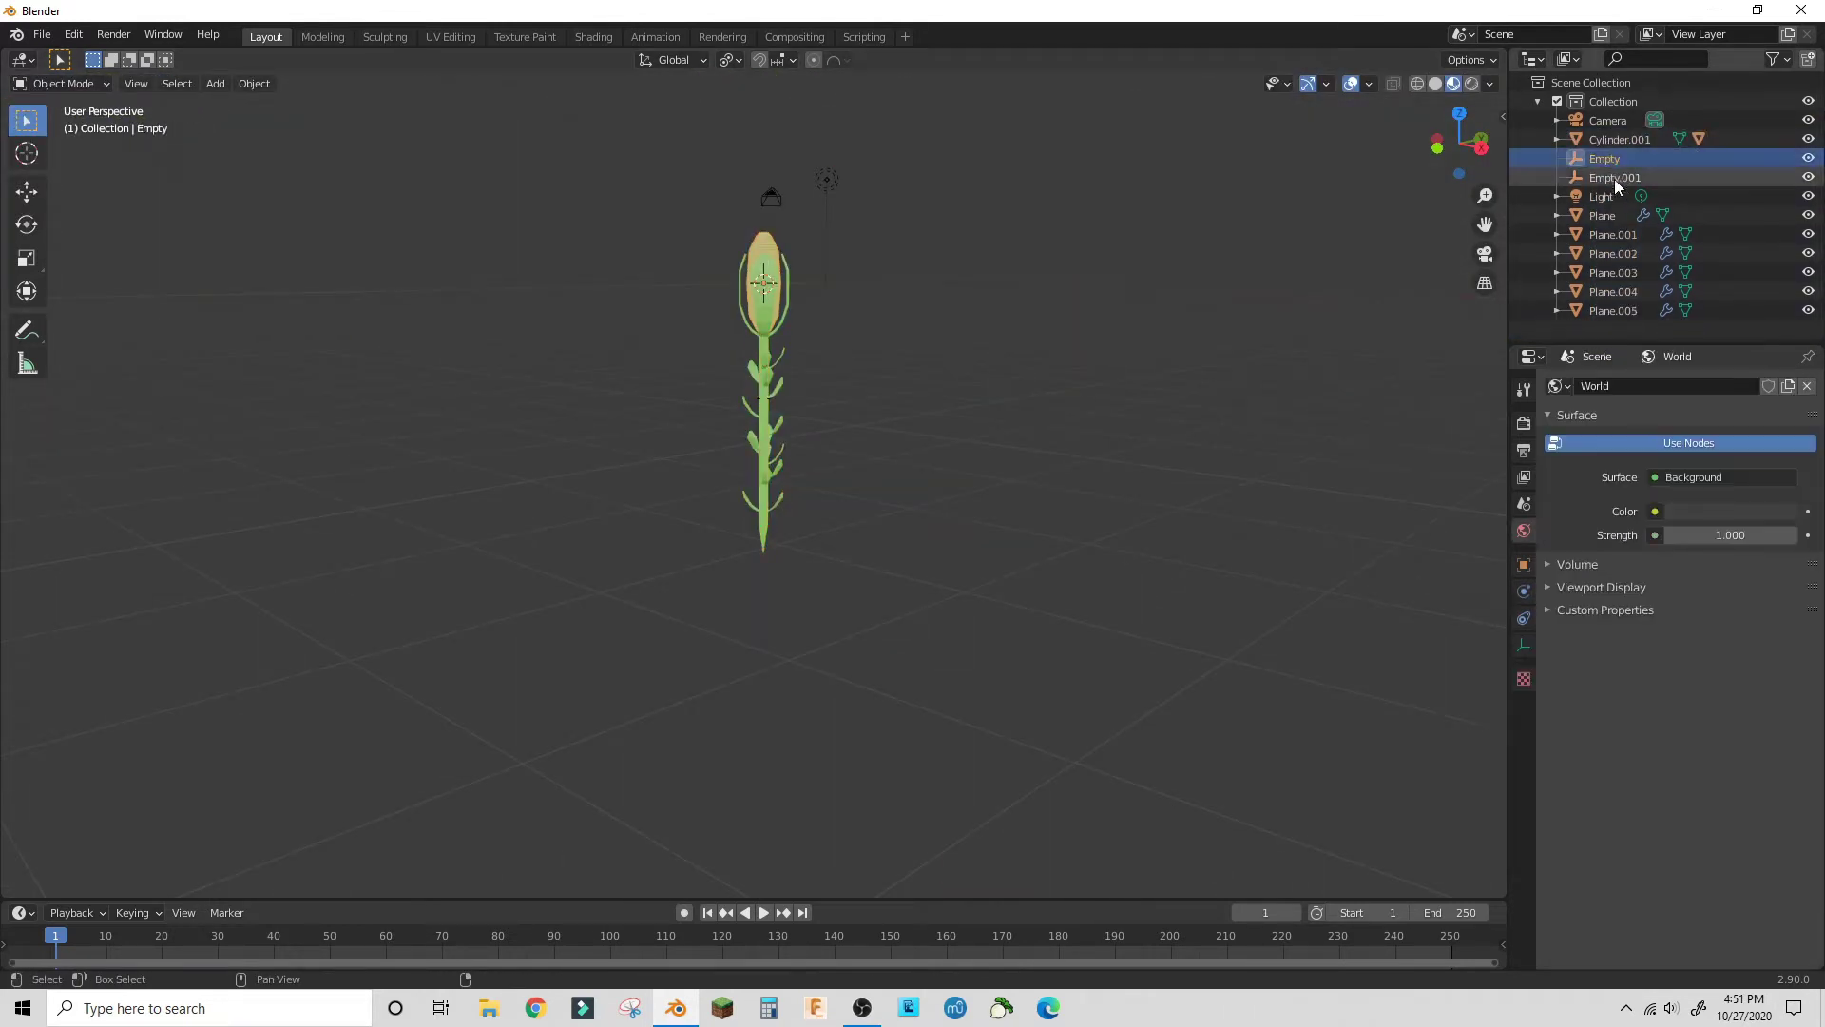
pyautogui.keyDown('ctrl'); pyautogui.click(1615, 181); pyautogui.keyUp('ctrl')
pyautogui.keyDown('ctrl'); pyautogui.click(1605, 216); pyautogui.keyUp('ctrl')
pyautogui.keyDown('ctrl'); pyautogui.click(1601, 253); pyautogui.keyUp('ctrl')
pyautogui.keyDown('ctrl'); pyautogui.click(1607, 309); pyautogui.keyUp('ctrl')
pyautogui.keyDown('shift'); pyautogui.moveTo(1608, 306); pyautogui.dragTo(1622, 143); pyautogui.keyUp('shift')
# - Rename the parent stem object as Corn
pyautogui.doubleClick(1627, 142)
pyautogui.write('Corn')
pyautogui.press('Return')
# - Raise the Corn plant along Z until its base is near ground level, and set its origin to the 3D cursor
pyautogui.press('g')
pyautogui.press('z')
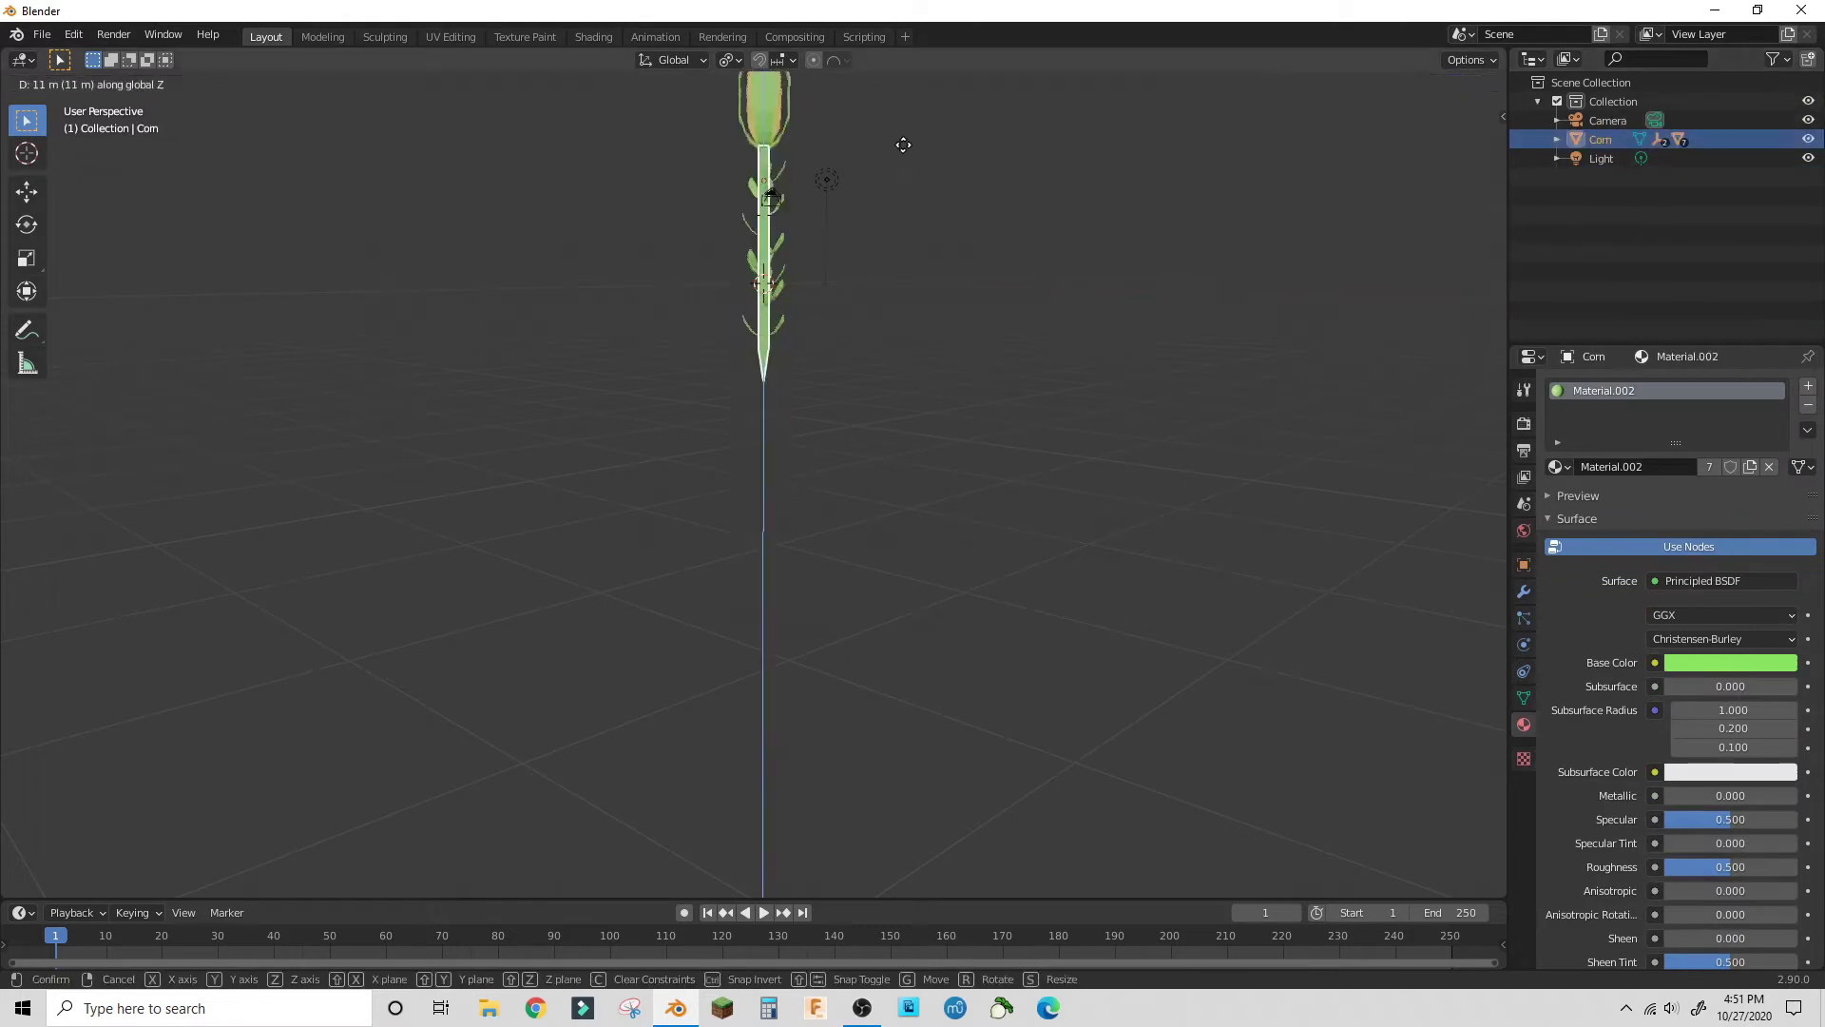
pyautogui.click(904, 104)
pyautogui.moveTo(901, 456); pyautogui.dragTo(893, 608, button='middle')
pyautogui.scroll(5, 894, 608)
pyautogui.click(256, 84)
pyautogui.click(475, 163)
# - Add a Path curve at the base of the corn plant and select it for editing
pyautogui.moveTo(1038, 524); pyautogui.dragTo(982, 517, button='middle')
pyautogui.hotkey('shift', 'a')
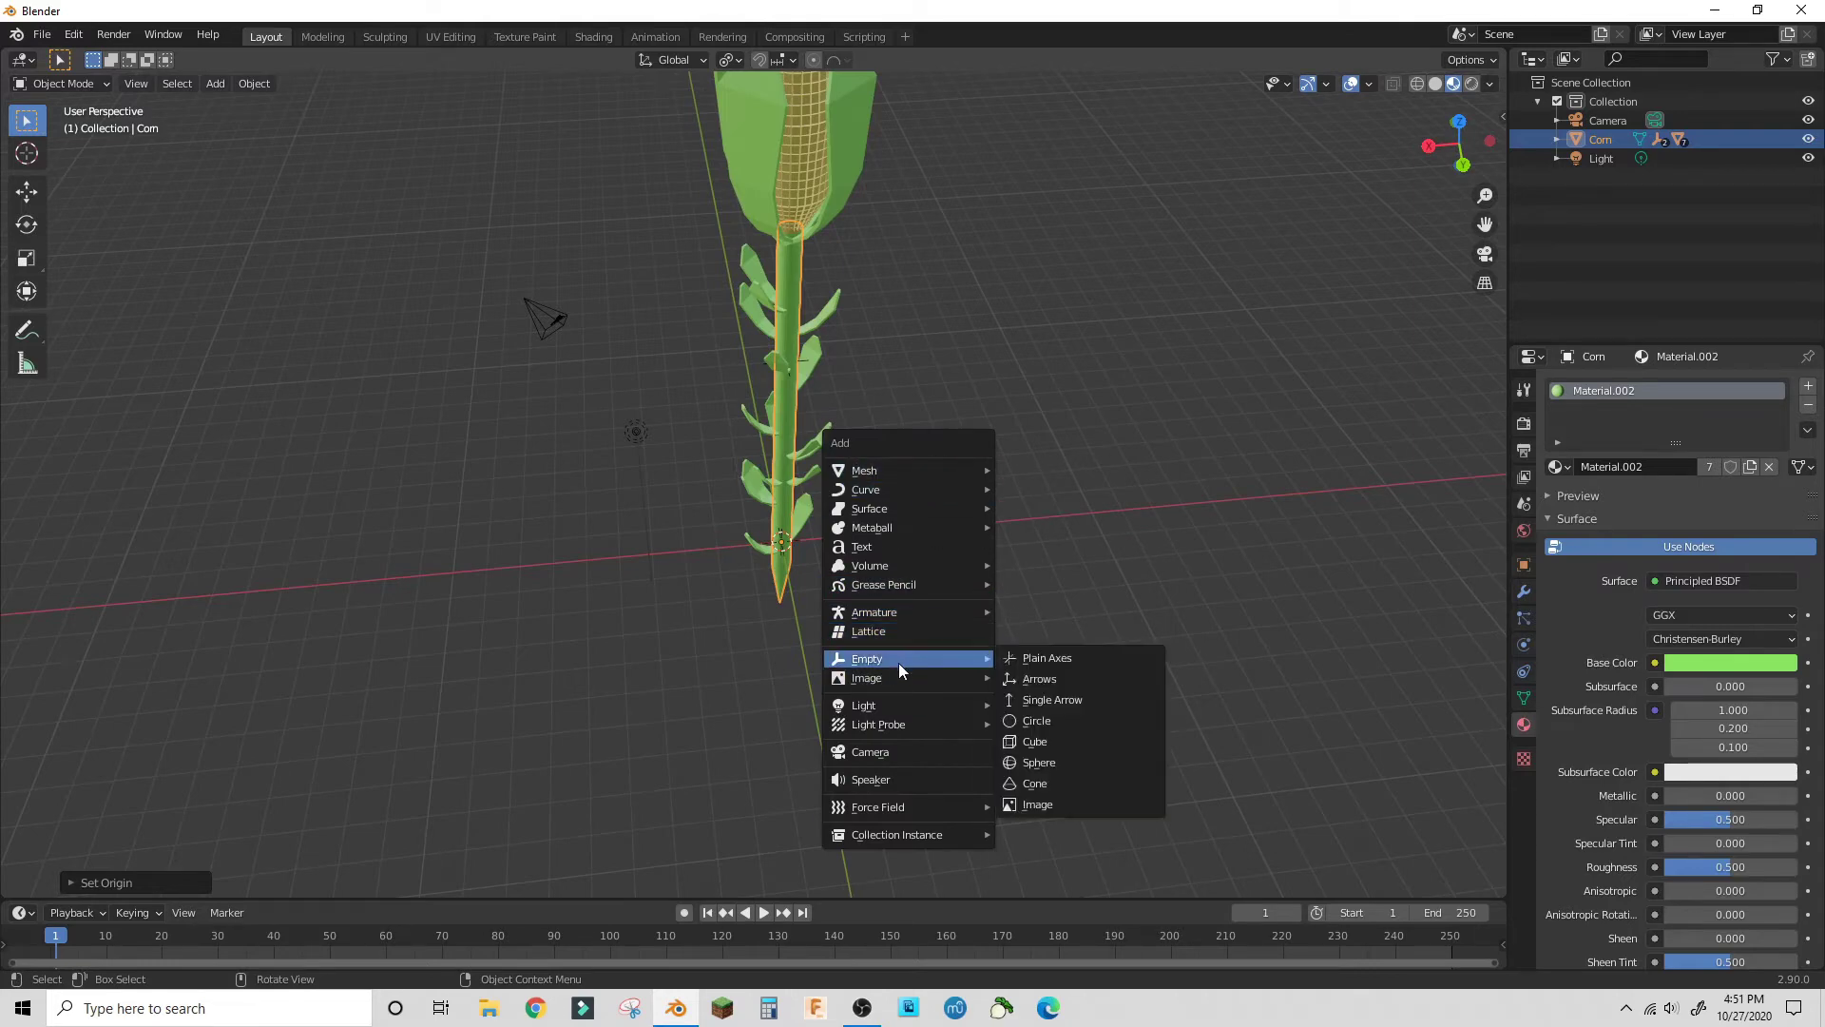
pyautogui.moveTo(884, 490)
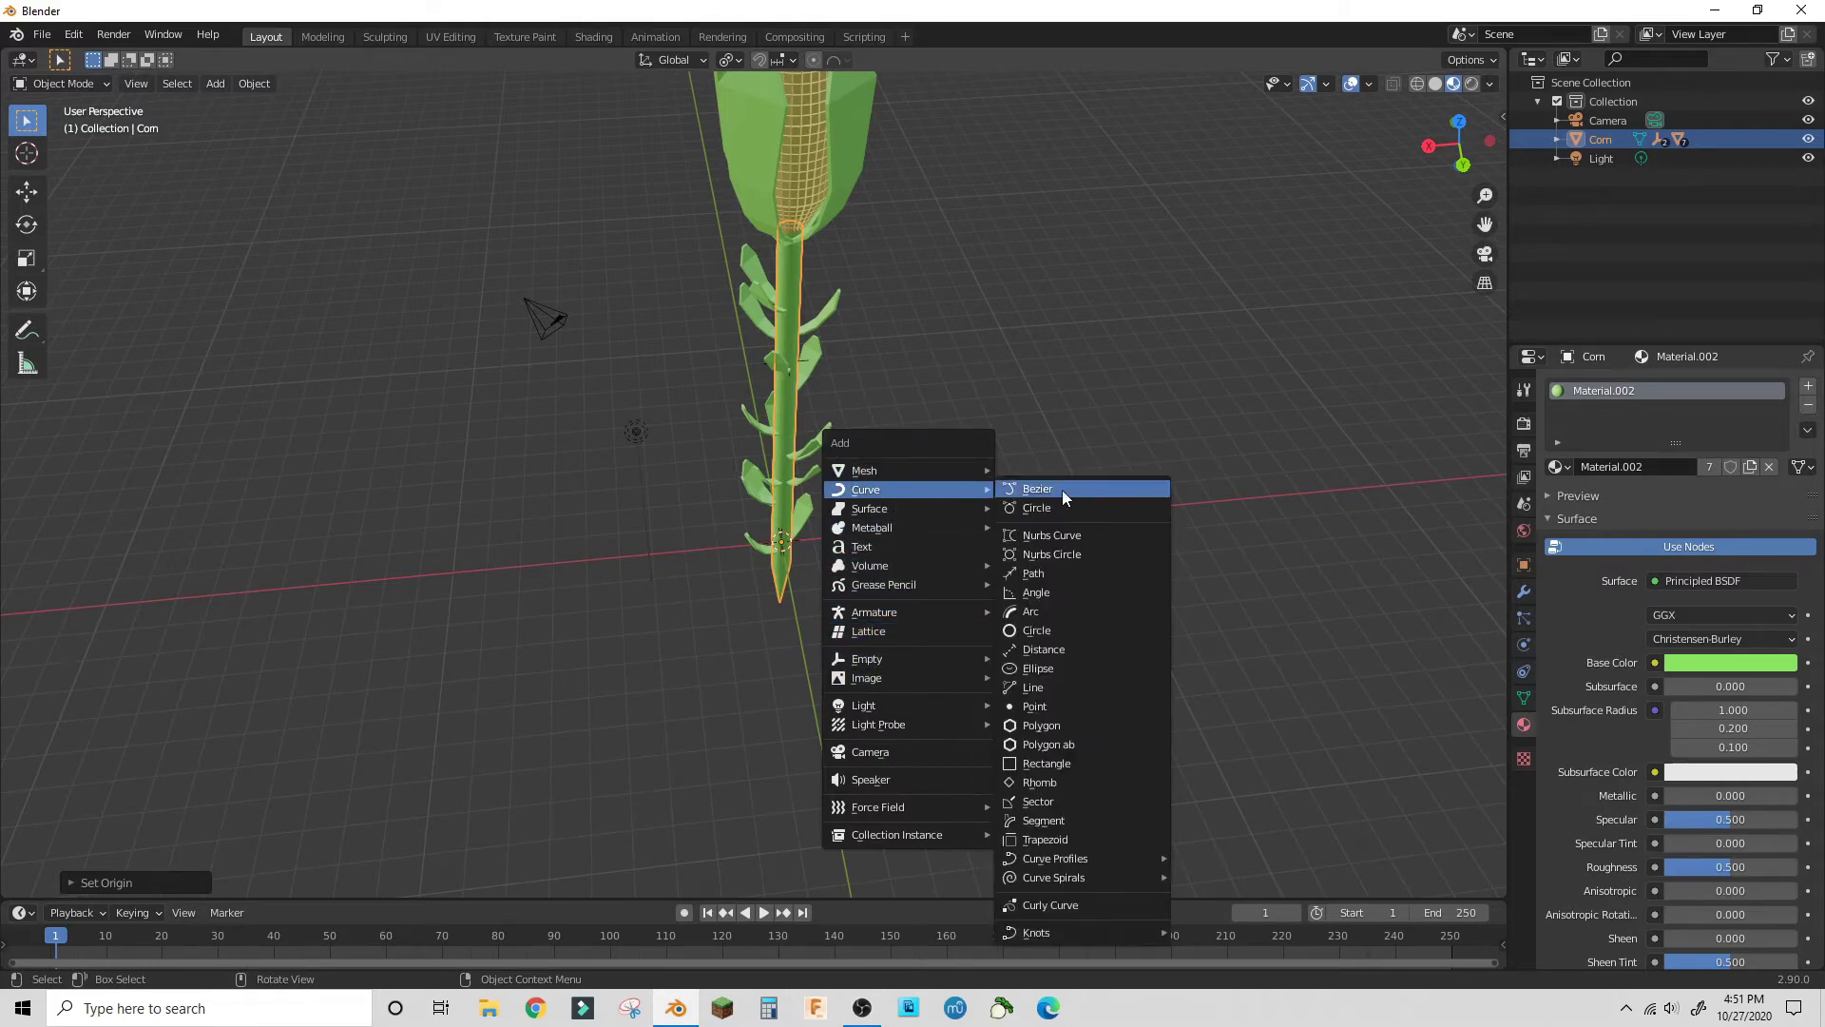
pyautogui.click(1033, 573)
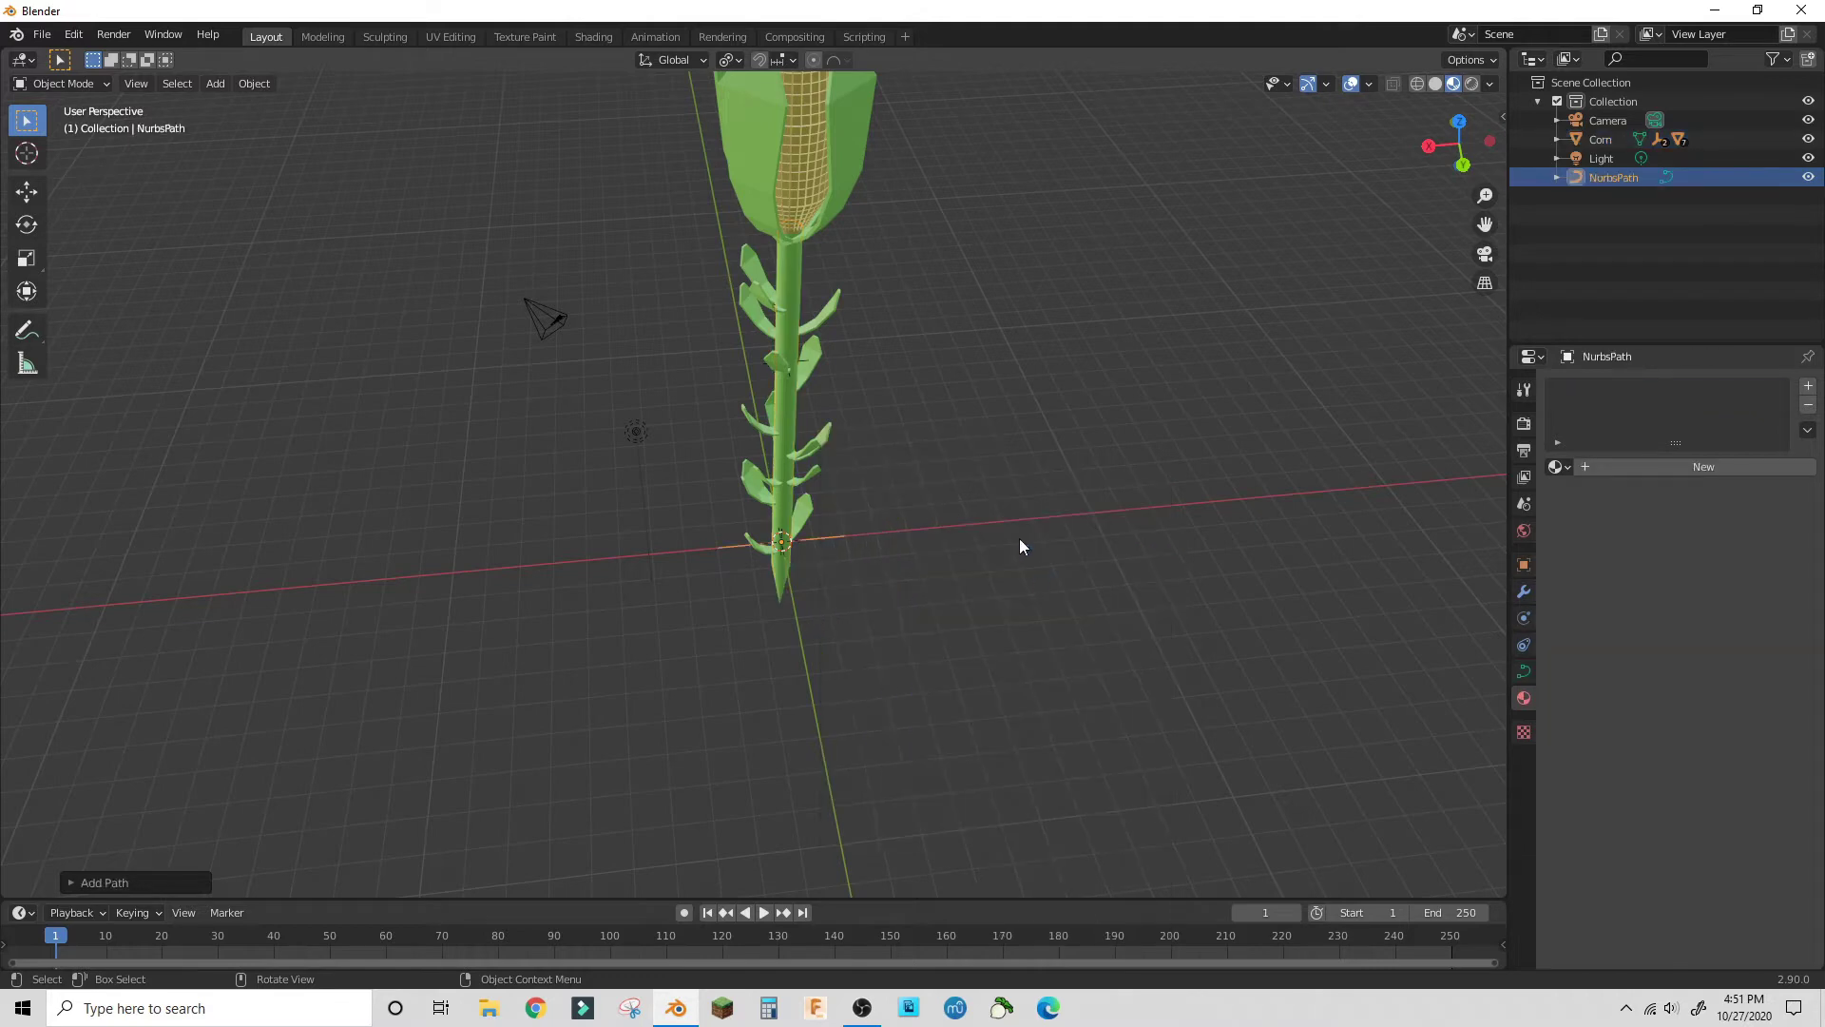
pyautogui.moveTo(1019, 538); pyautogui.dragTo(946, 377, button='middle')
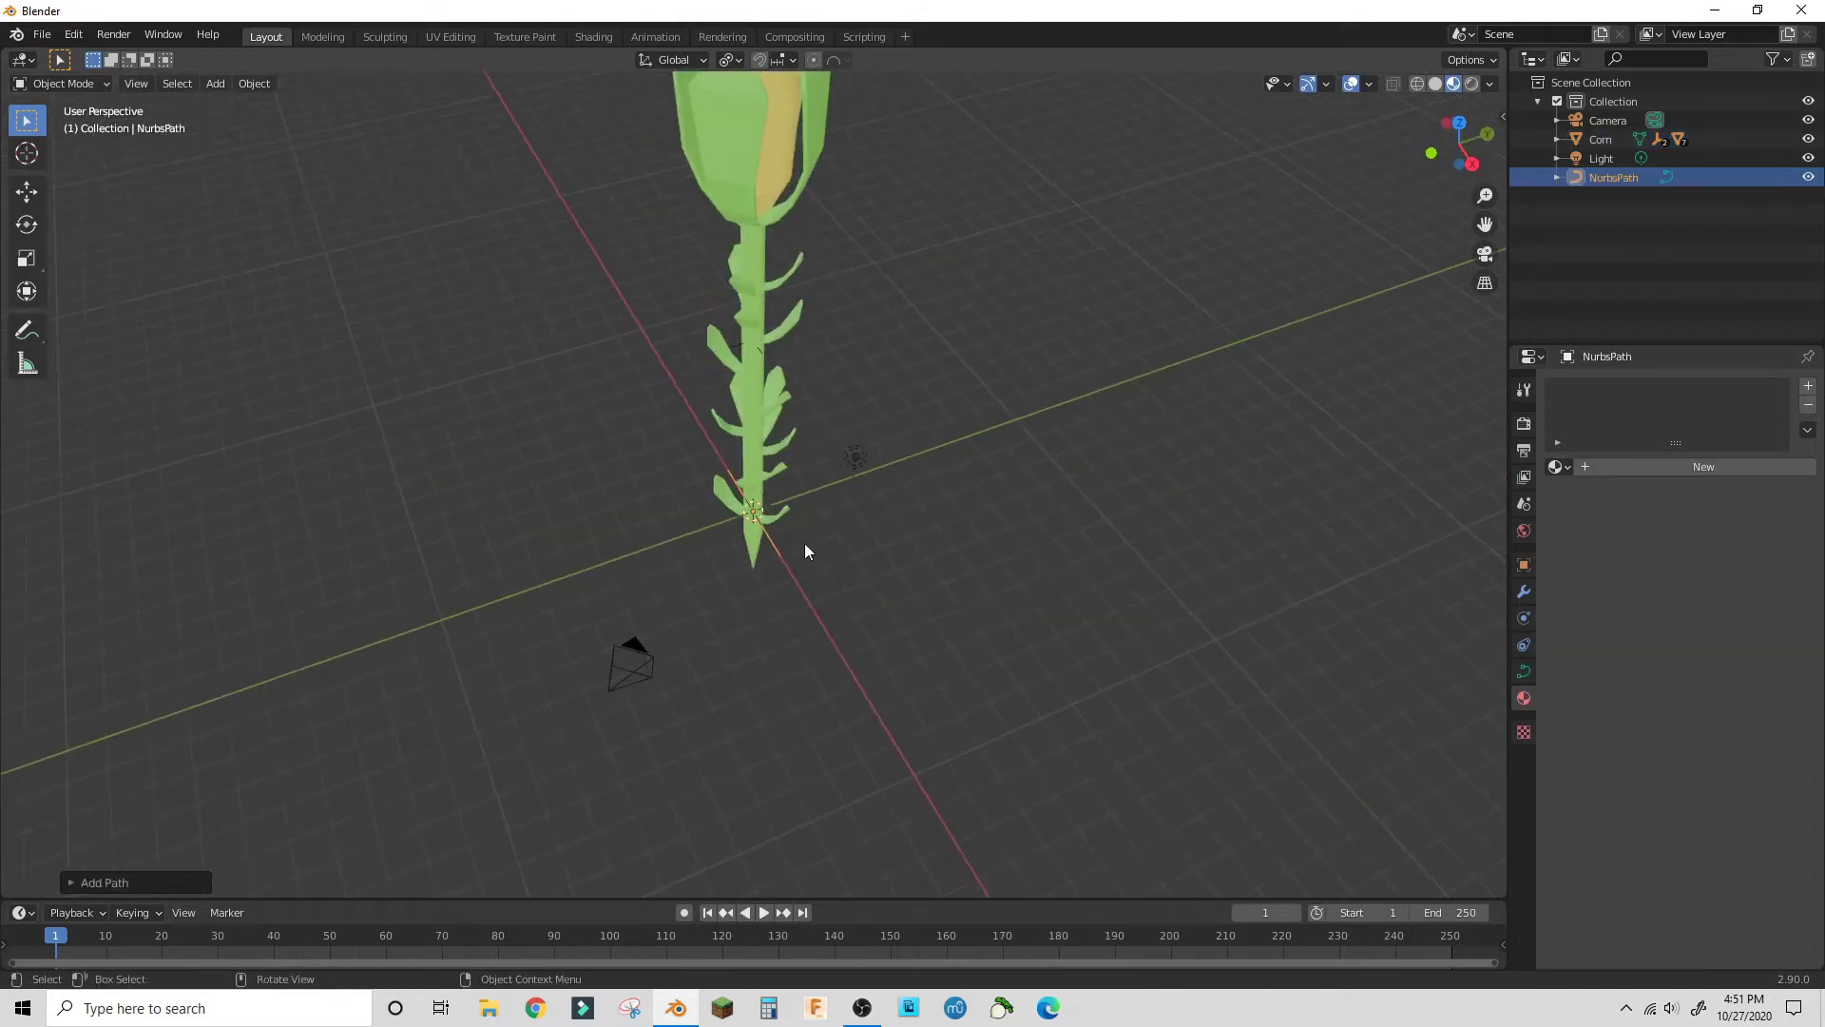
pyautogui.click(757, 487)
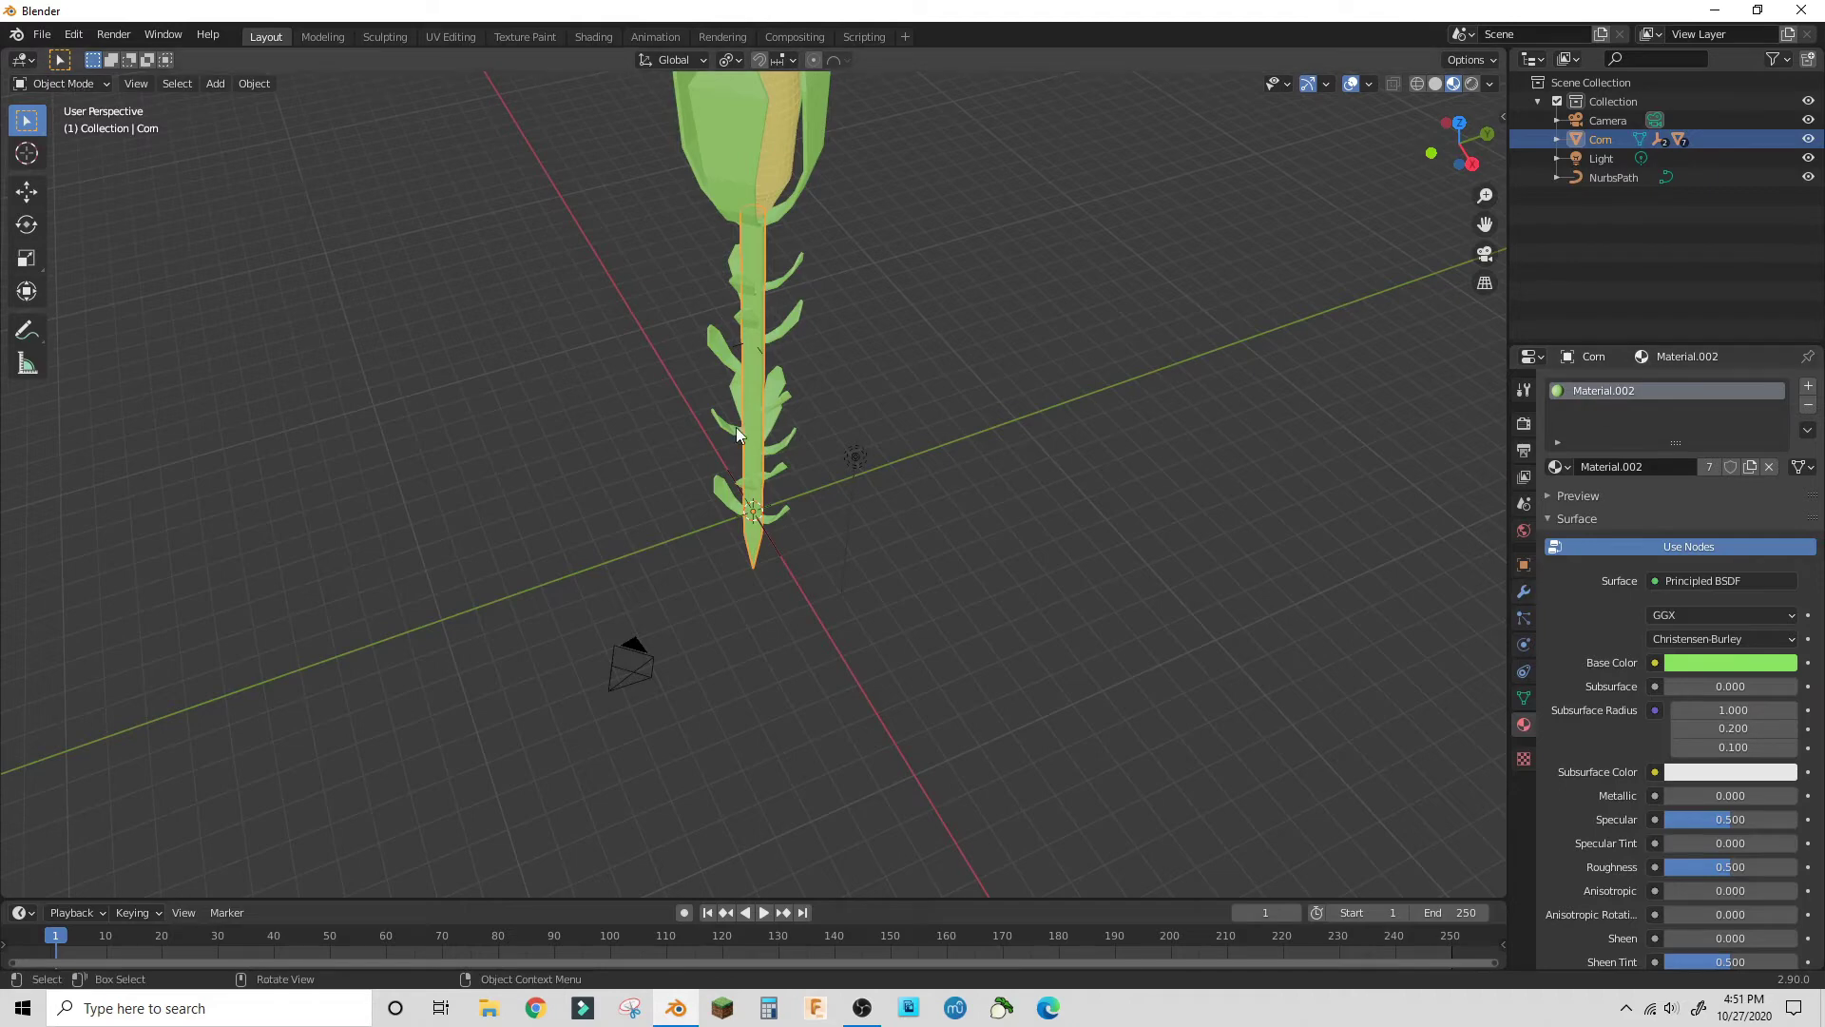
pyautogui.click(778, 540)
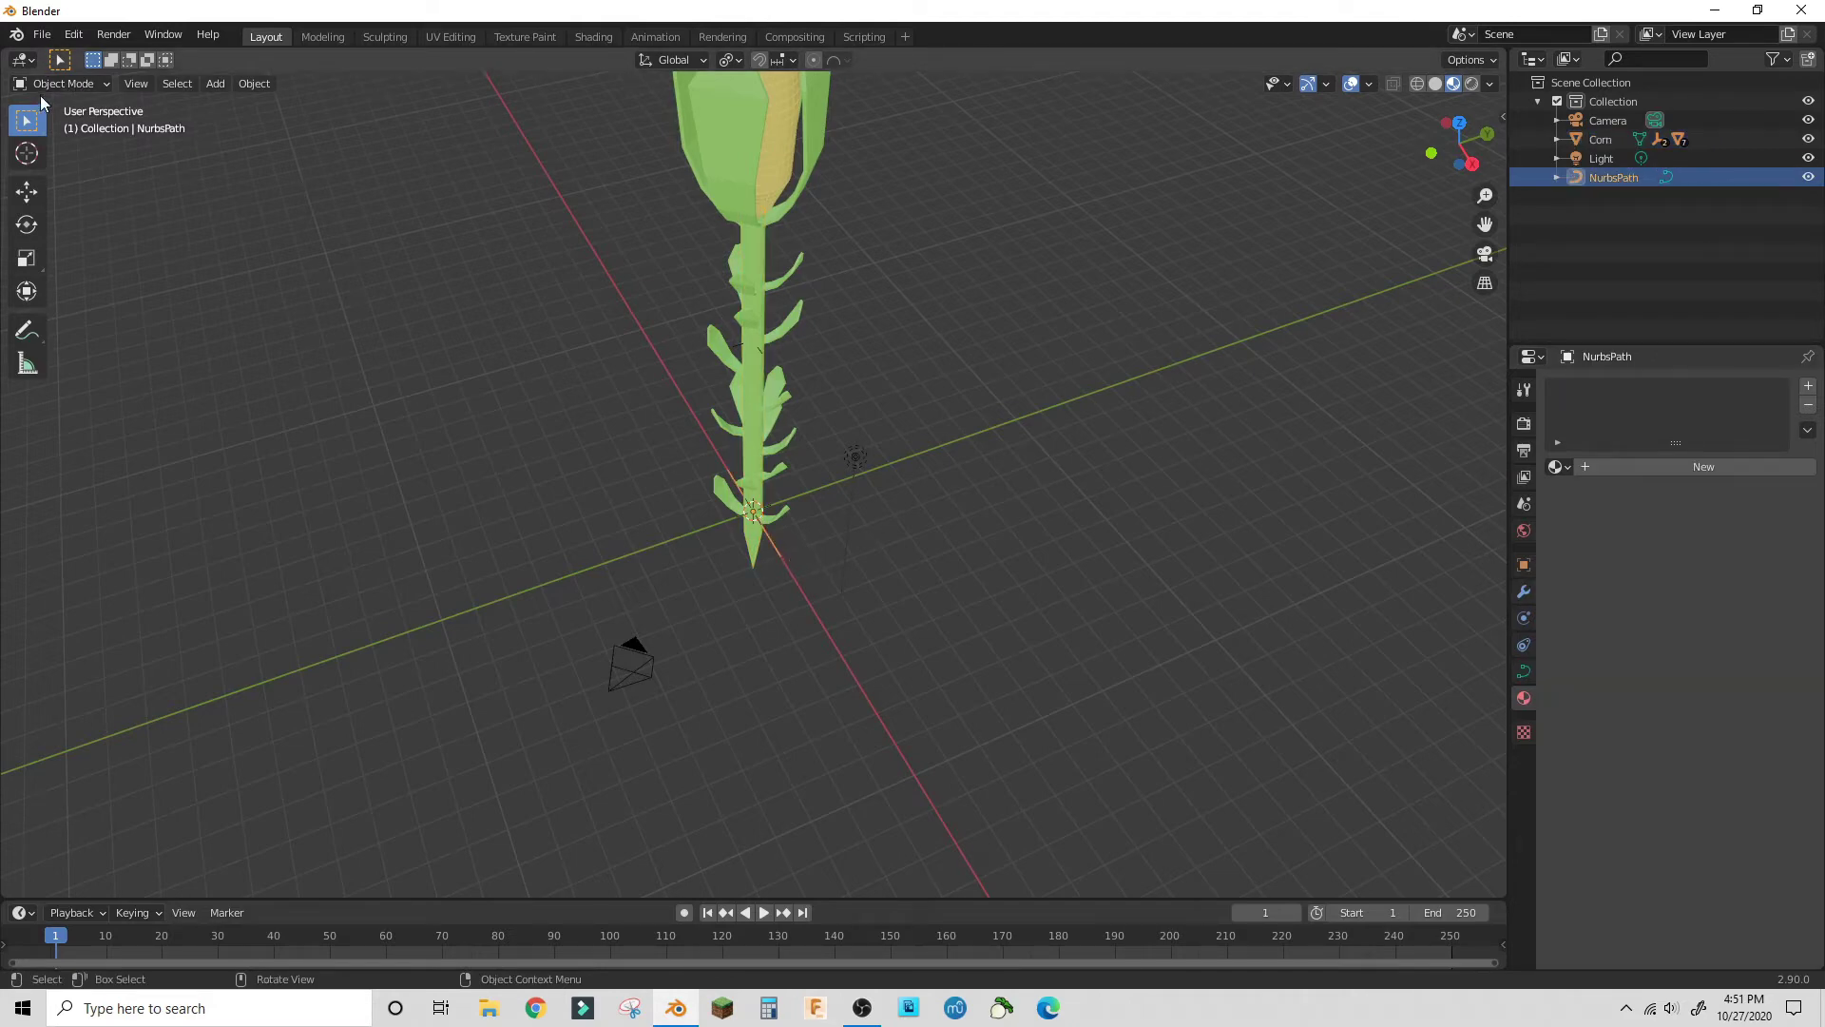
# - In Edit Mode, delete three consecutive control points from one end of the path
pyautogui.click(51, 121)
pyautogui.moveTo(920, 476); pyautogui.dragTo(938, 580, button='middle')
pyautogui.scroll(2, 938, 581)
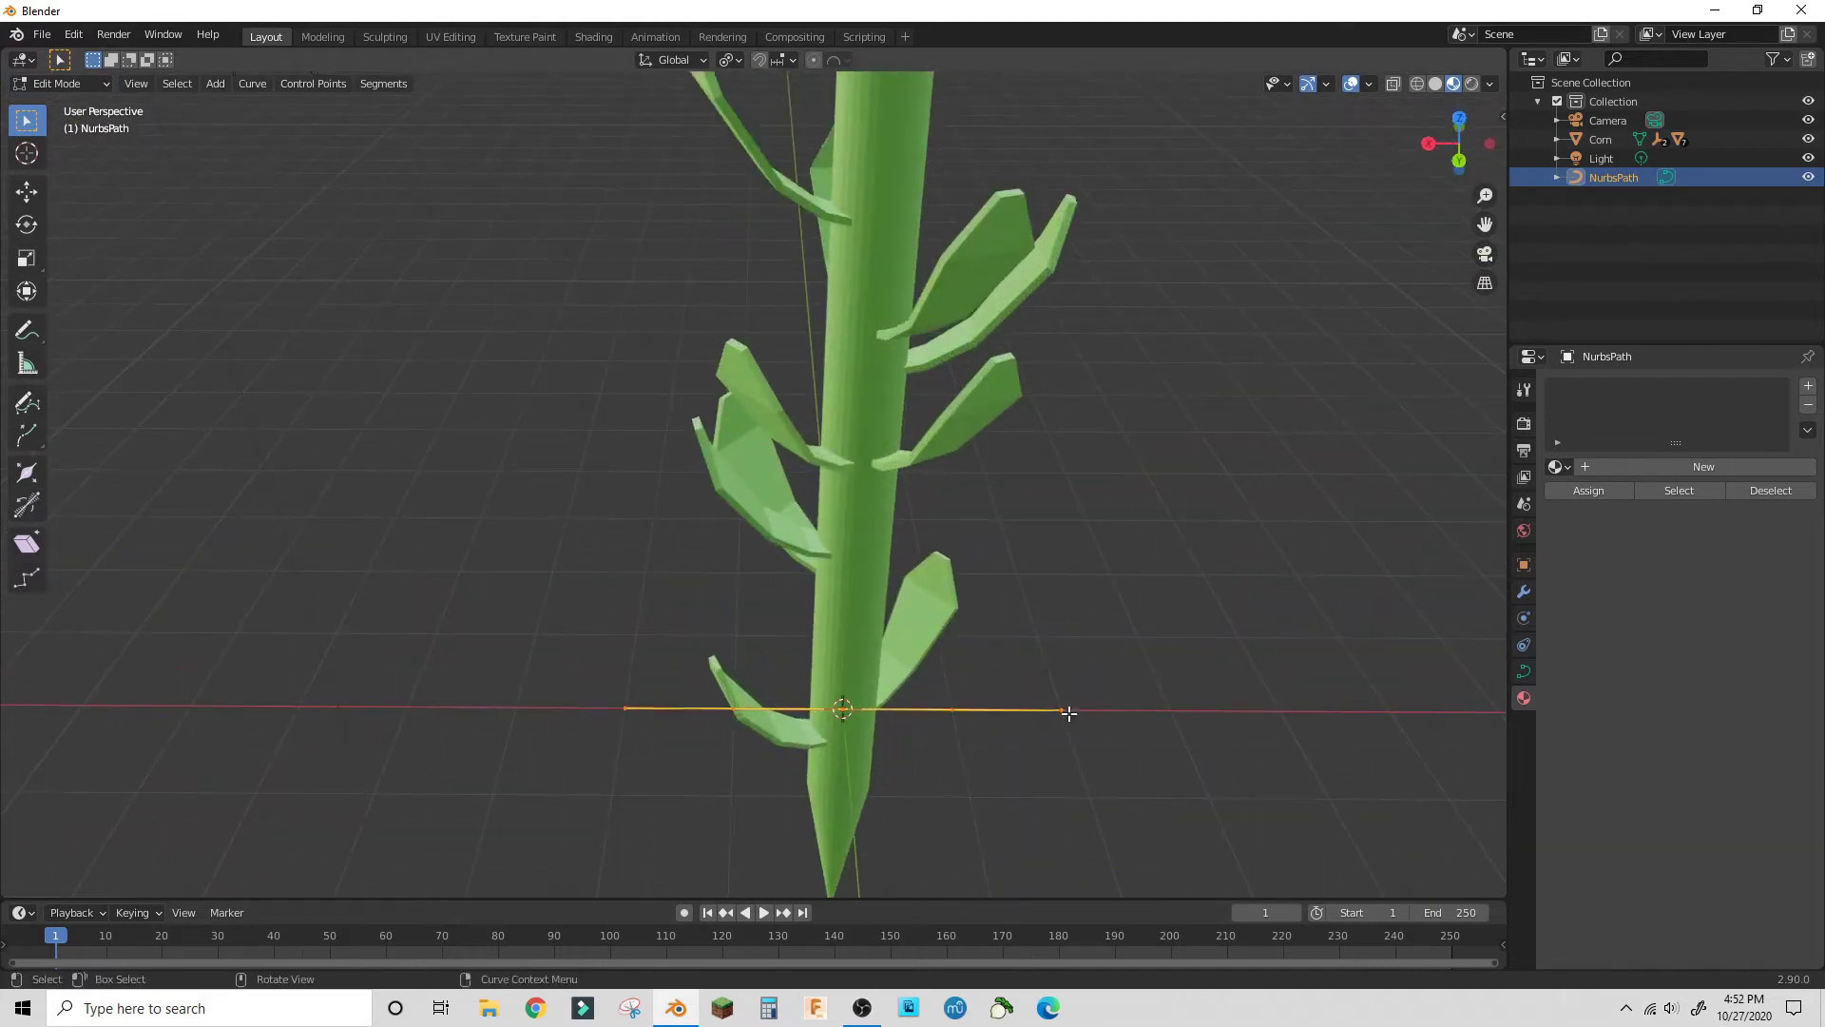
pyautogui.moveTo(1163, 705)
pyautogui.mouseDown(button='middle')
pyautogui.moveTo(1312, 746)
pyautogui.moveTo(1129, 715)
pyautogui.mouseUp(button='middle')
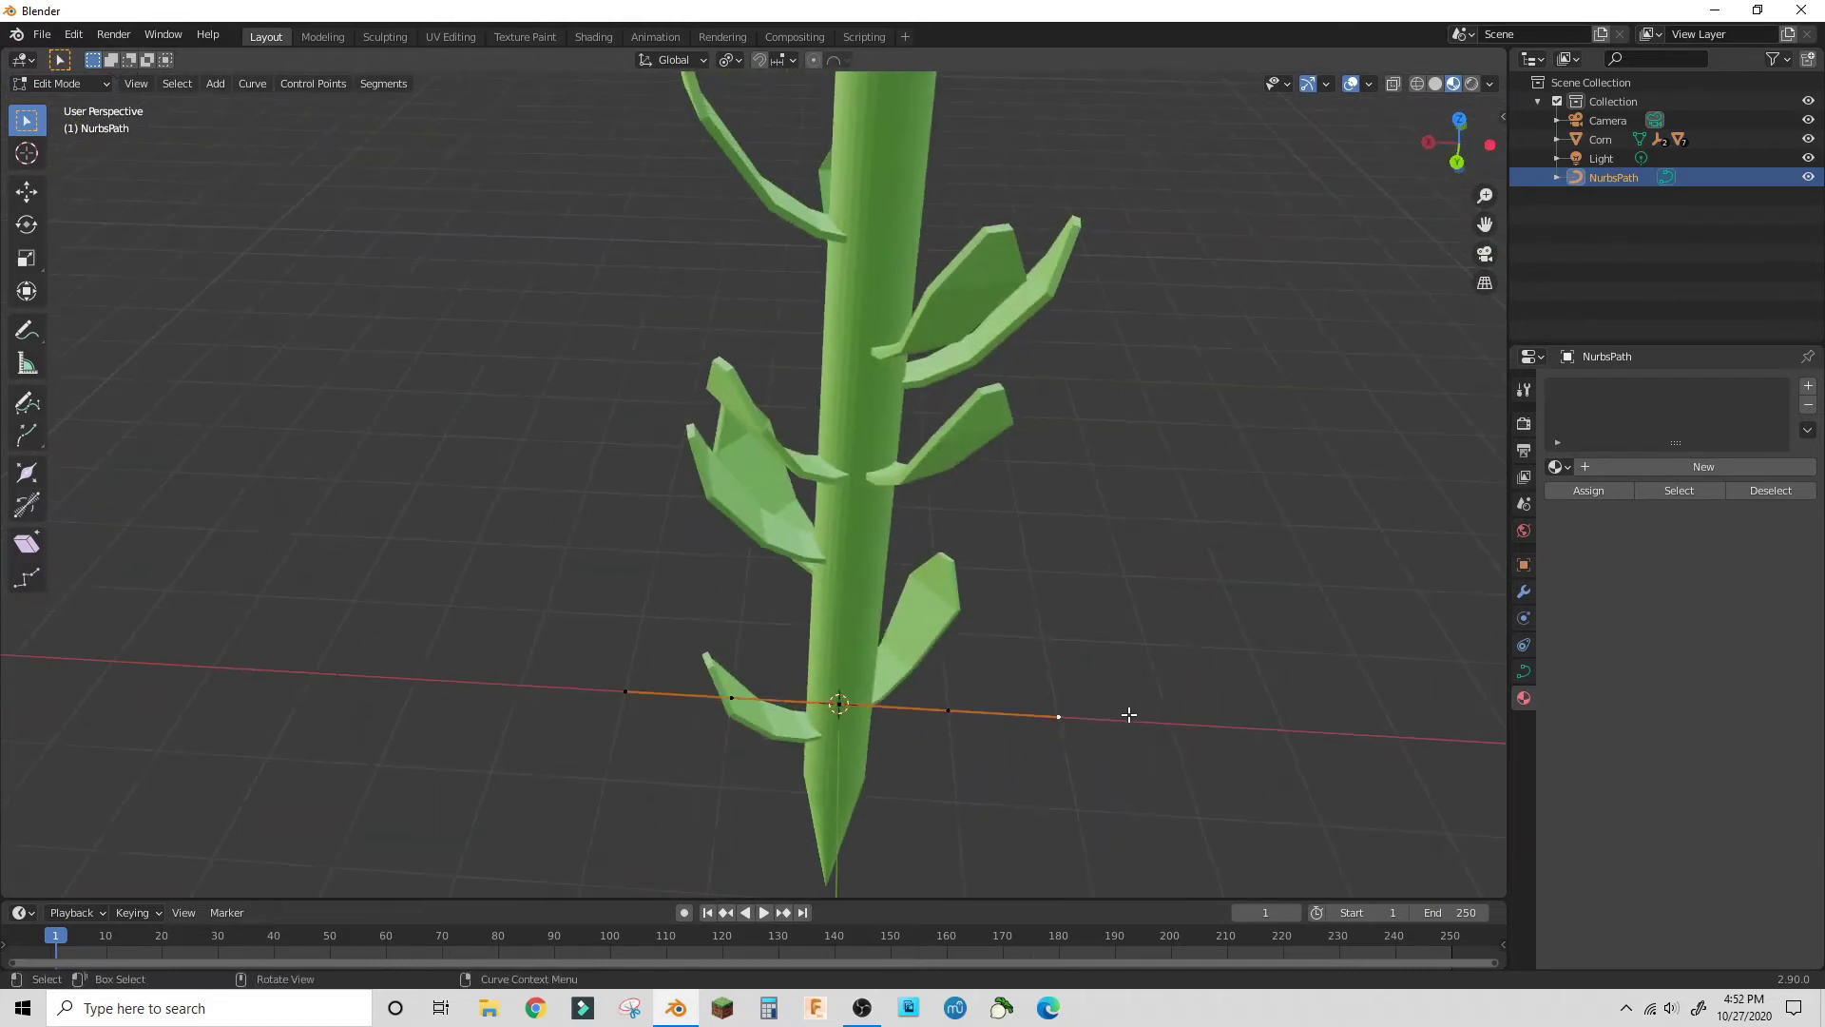
pyautogui.press('x')
pyautogui.click(962, 748)
pyautogui.press('x')
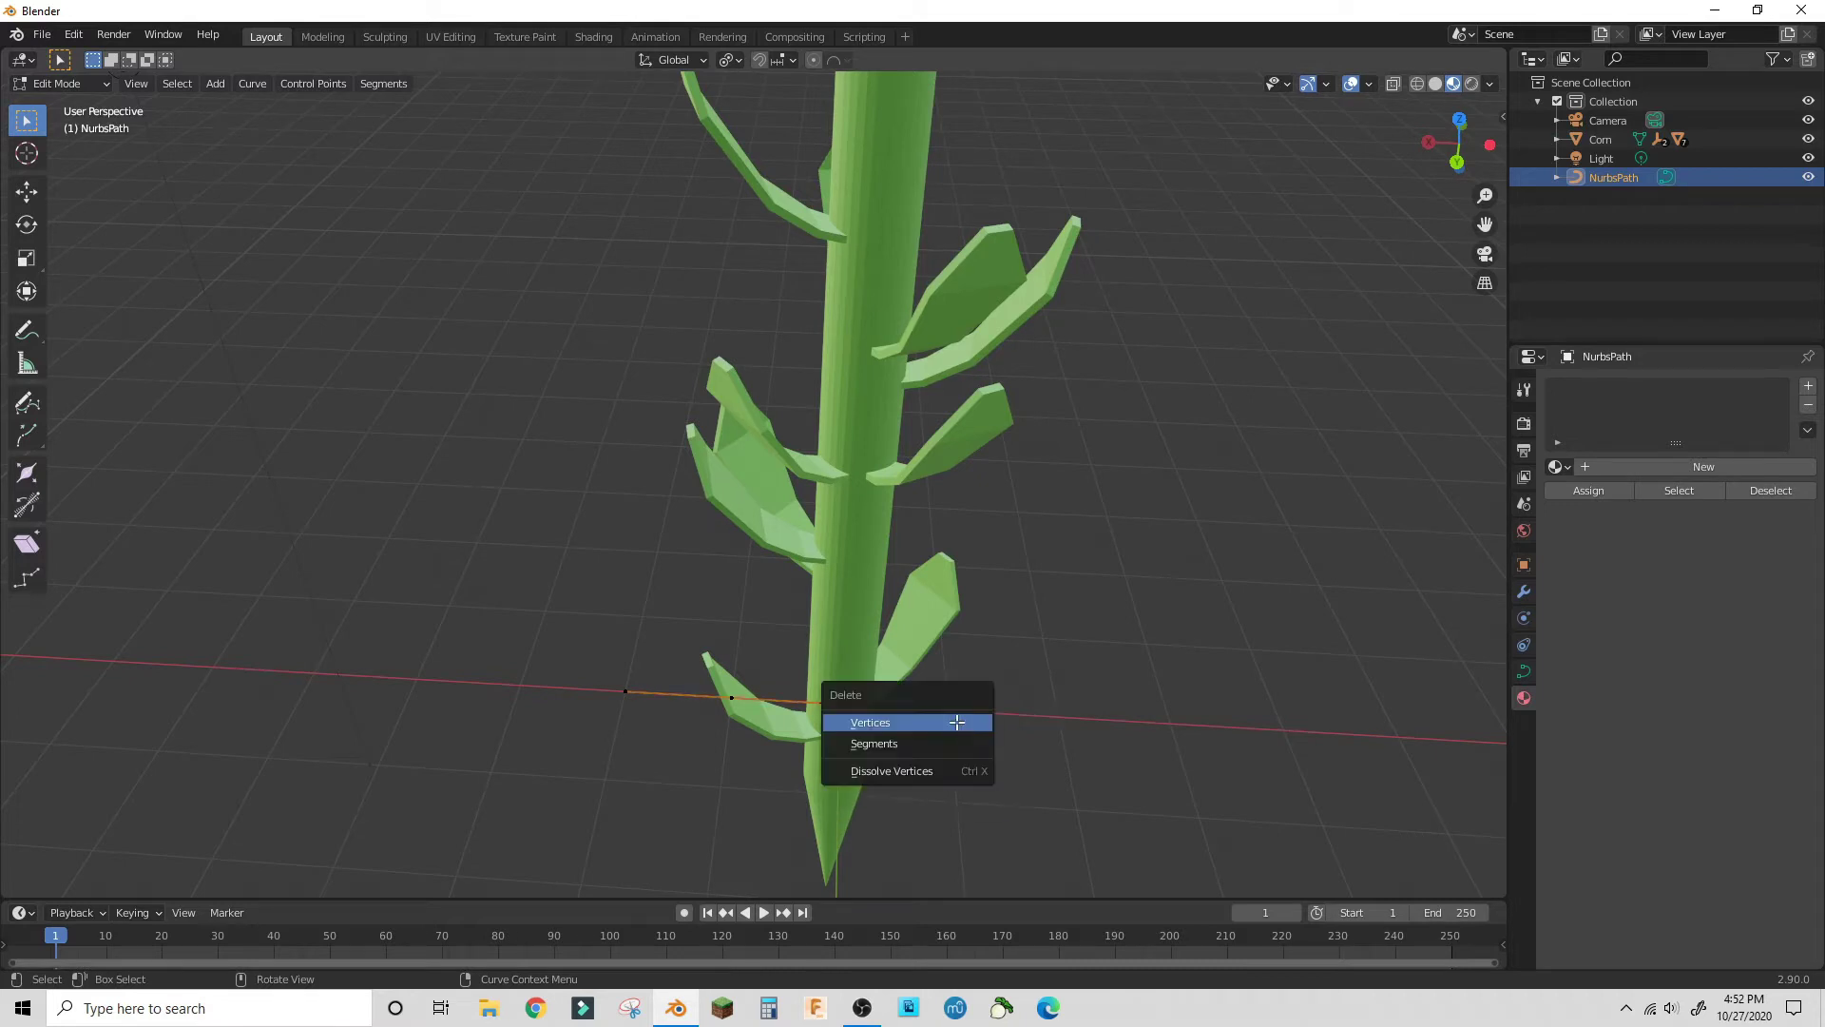
pyautogui.click(960, 721)
pyautogui.click(839, 704)
pyautogui.press('x')
pyautogui.click(842, 711)
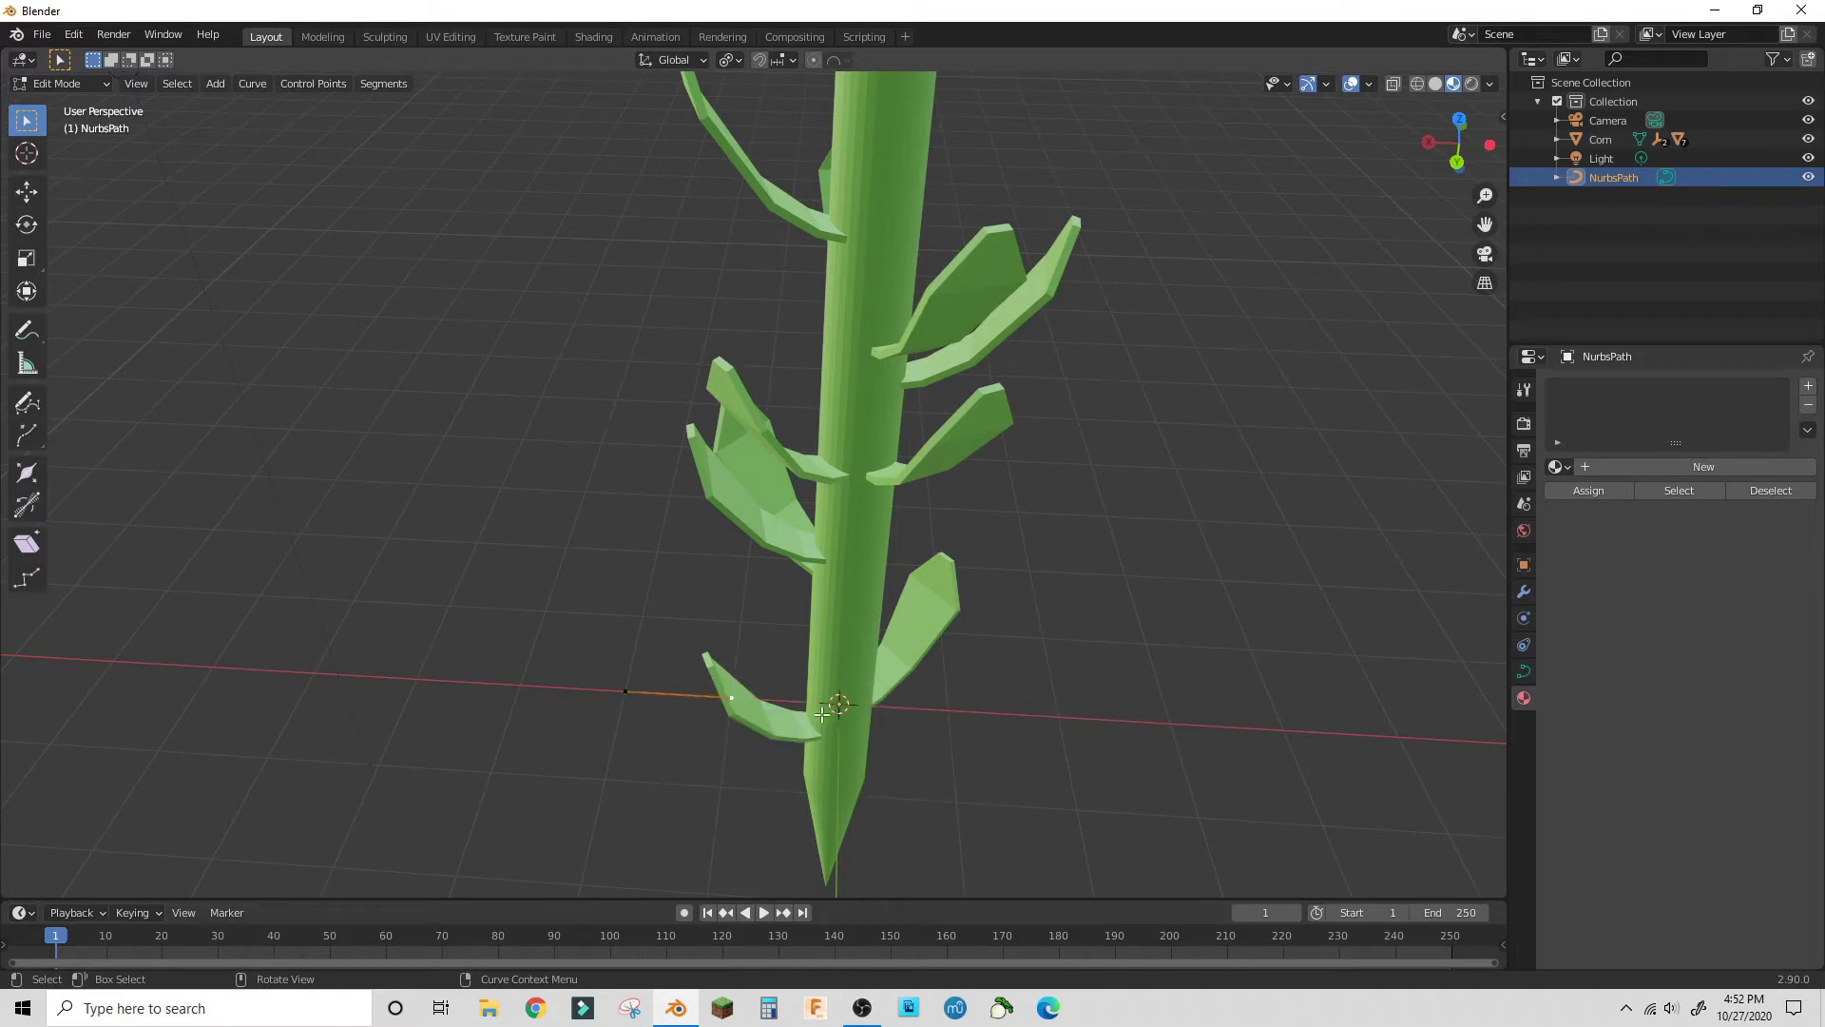
# - Move the remaining inner control point along X to the opposite side of the stem
pyautogui.press('g')
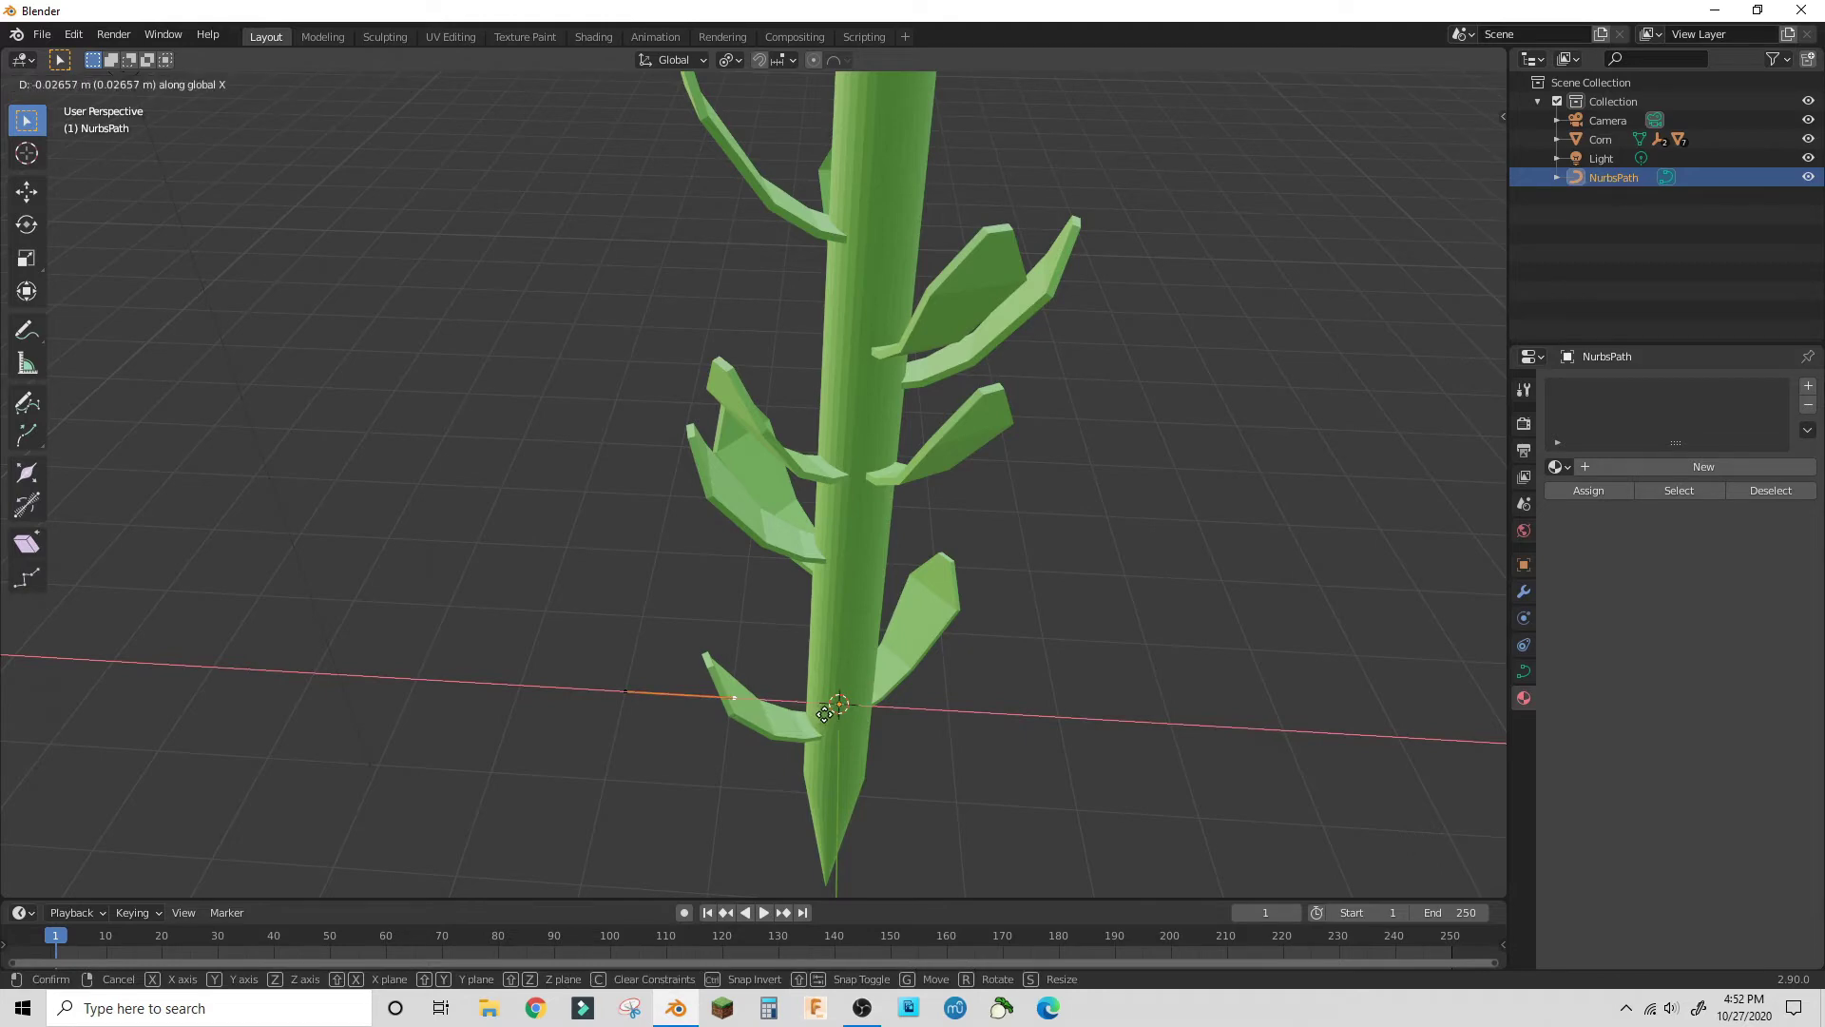
pyautogui.click(1158, 757)
pyautogui.moveTo(1112, 753); pyautogui.dragTo(893, 563, button='middle')
pyautogui.press('KP_7')
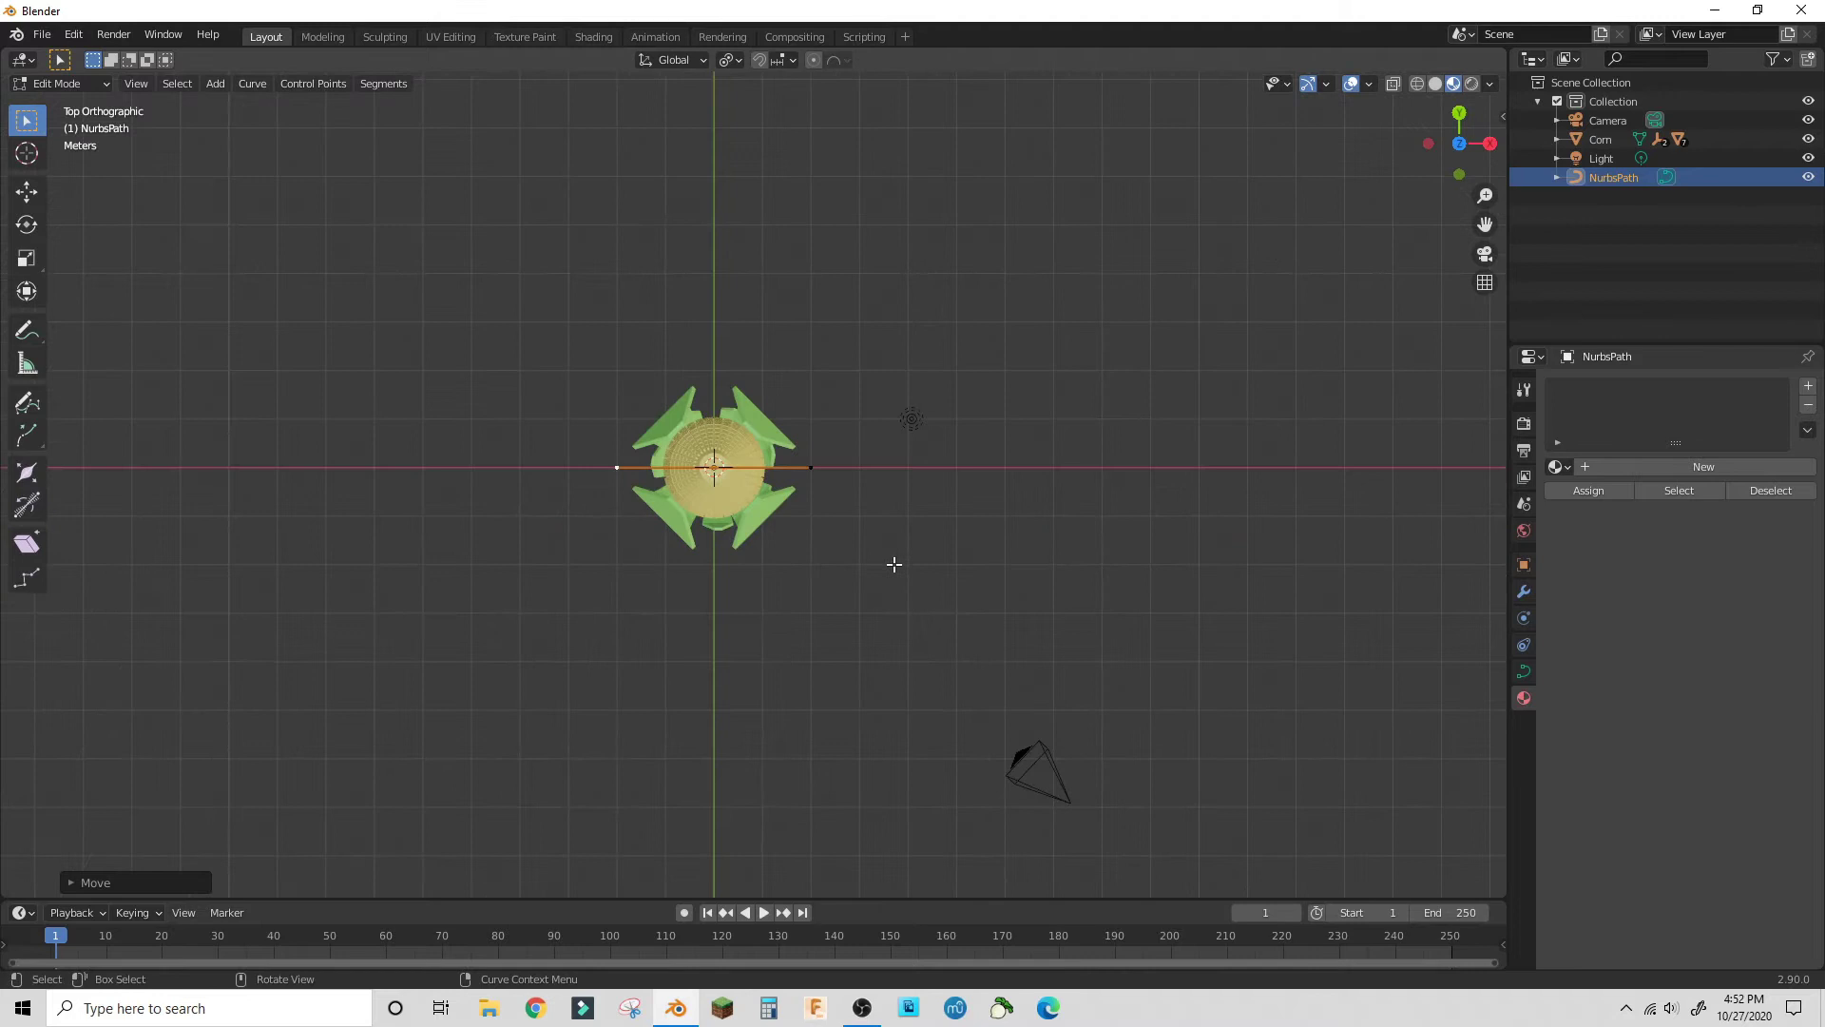
# - In top view, extrude five connected grid-aligned segments from the path's end, running +Y, +X, -Y, +X and +Y
pyautogui.press('g')
pyautogui.click(687, 318)
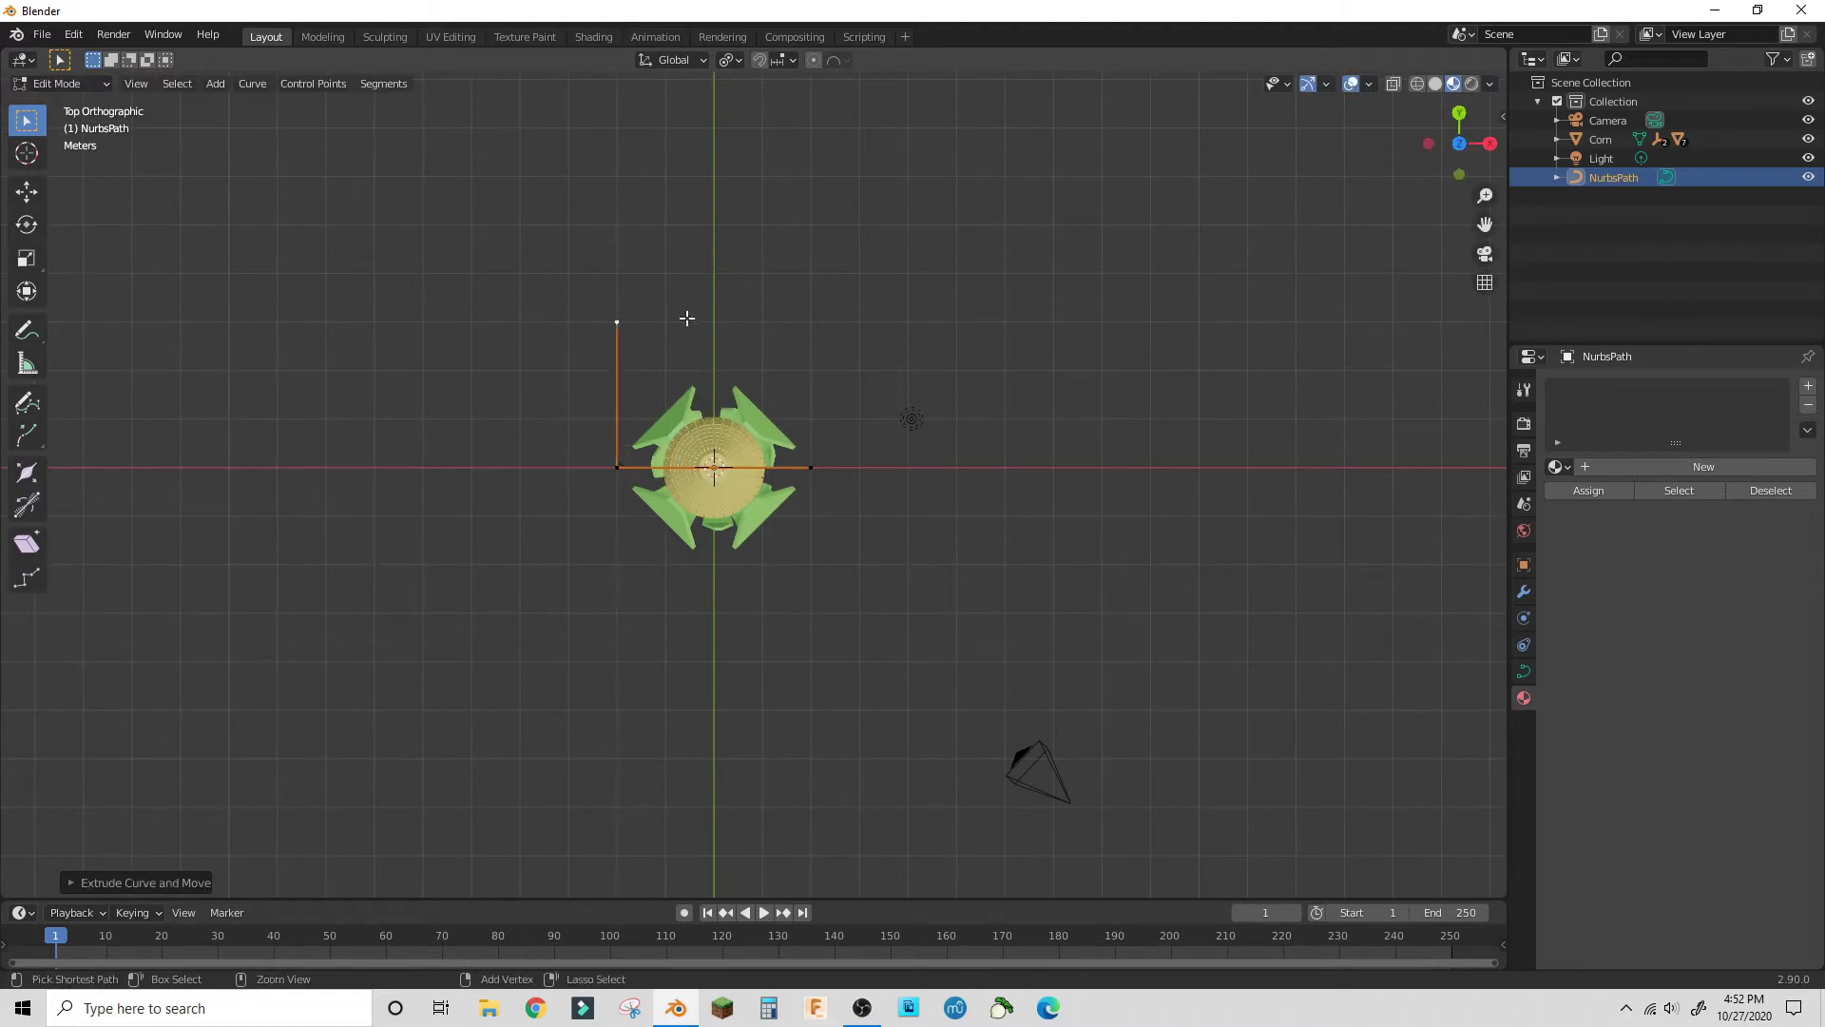
pyautogui.press('e')
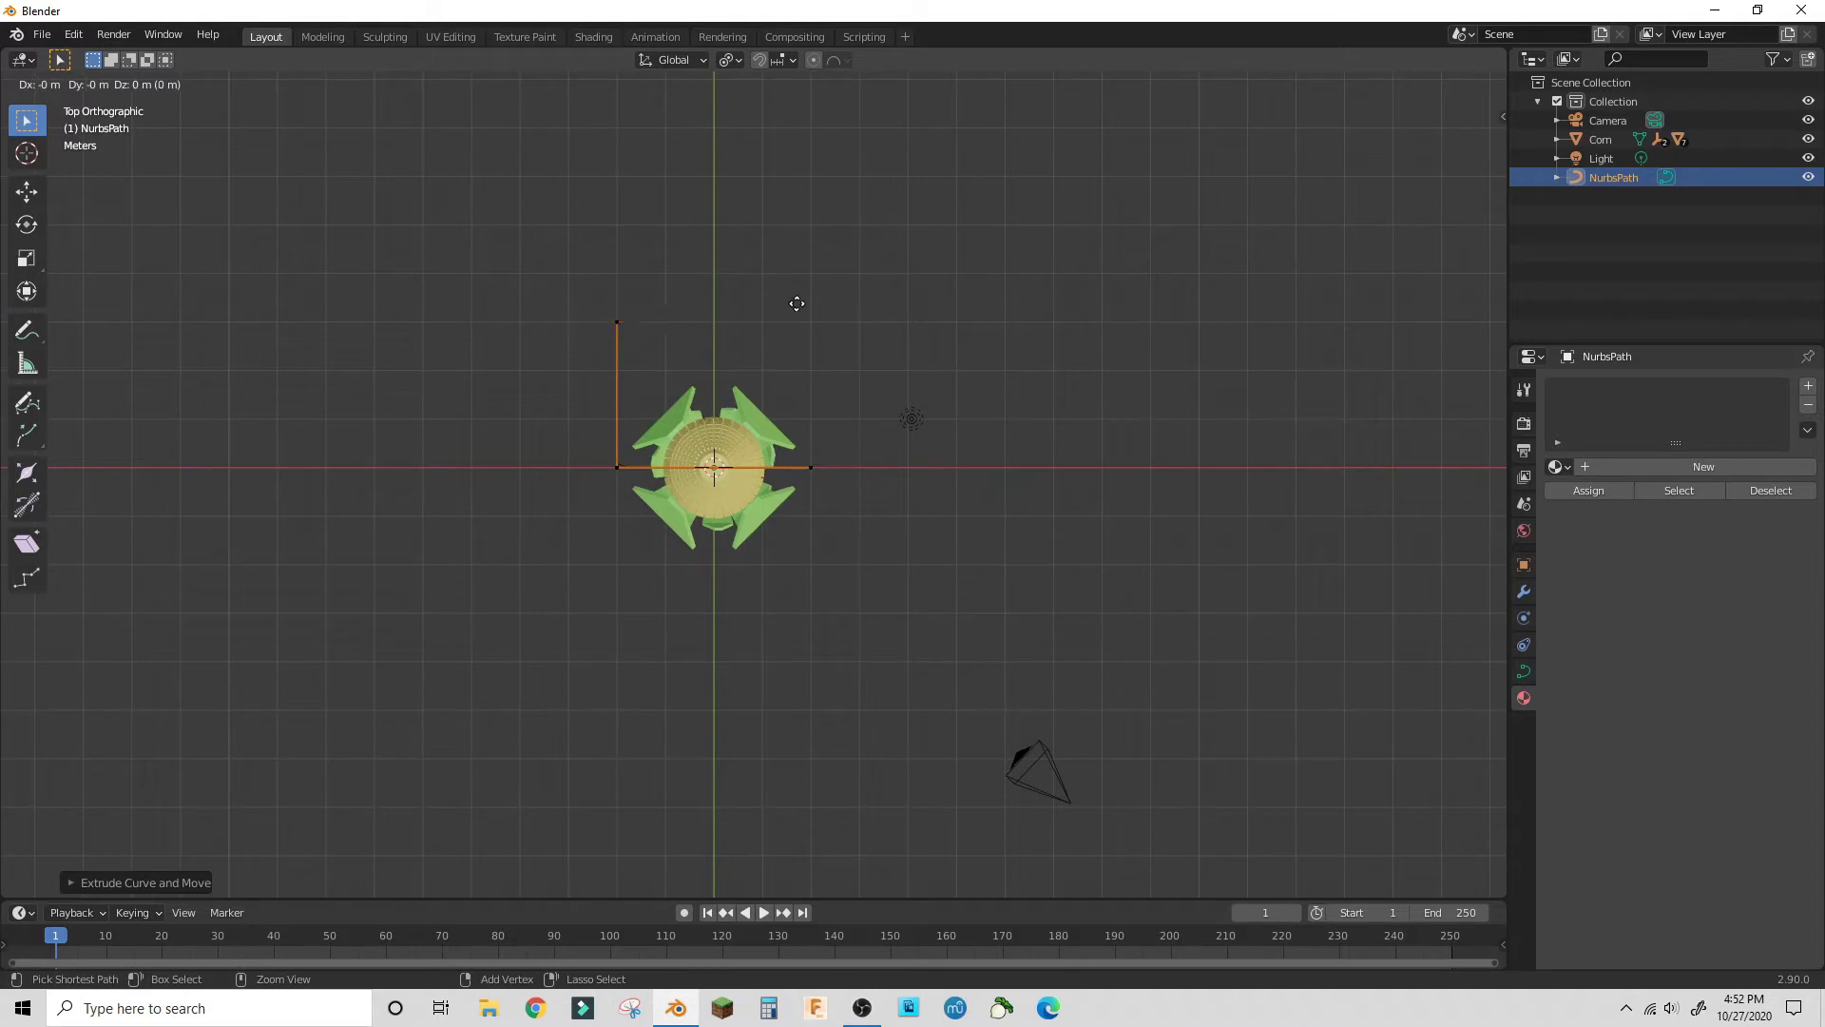
pyautogui.click(830, 300)
pyautogui.click(796, 359)
pyautogui.press('e')
pyautogui.click(836, 356)
pyautogui.press('e')
pyautogui.click(831, 309)
pyautogui.press('e')
pyautogui.click(834, 261)
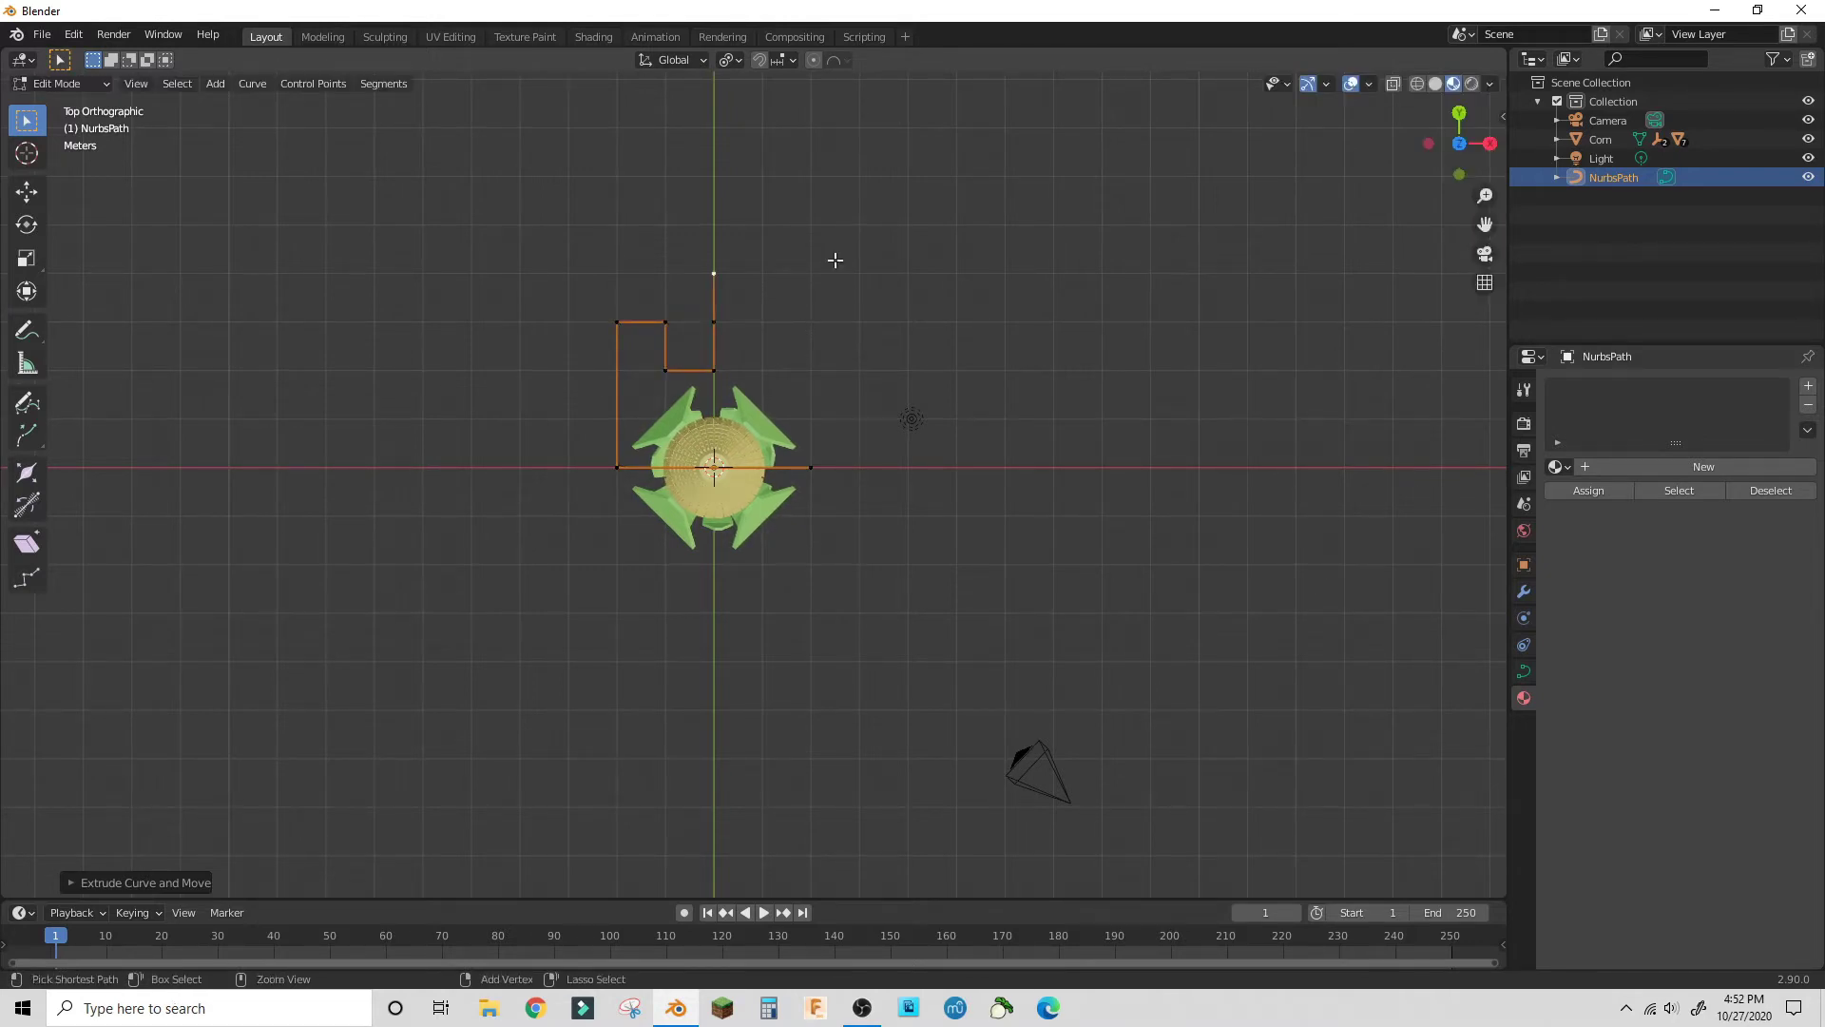
# - Continue extruding the path into an outer wall around the plant, running -X, -Y, +X, +Y and back along -X
pyautogui.press('e')
pyautogui.click(967, 500)
pyautogui.press('e')
pyautogui.click(961, 395)
pyautogui.press('e')
pyautogui.click(777, 376)
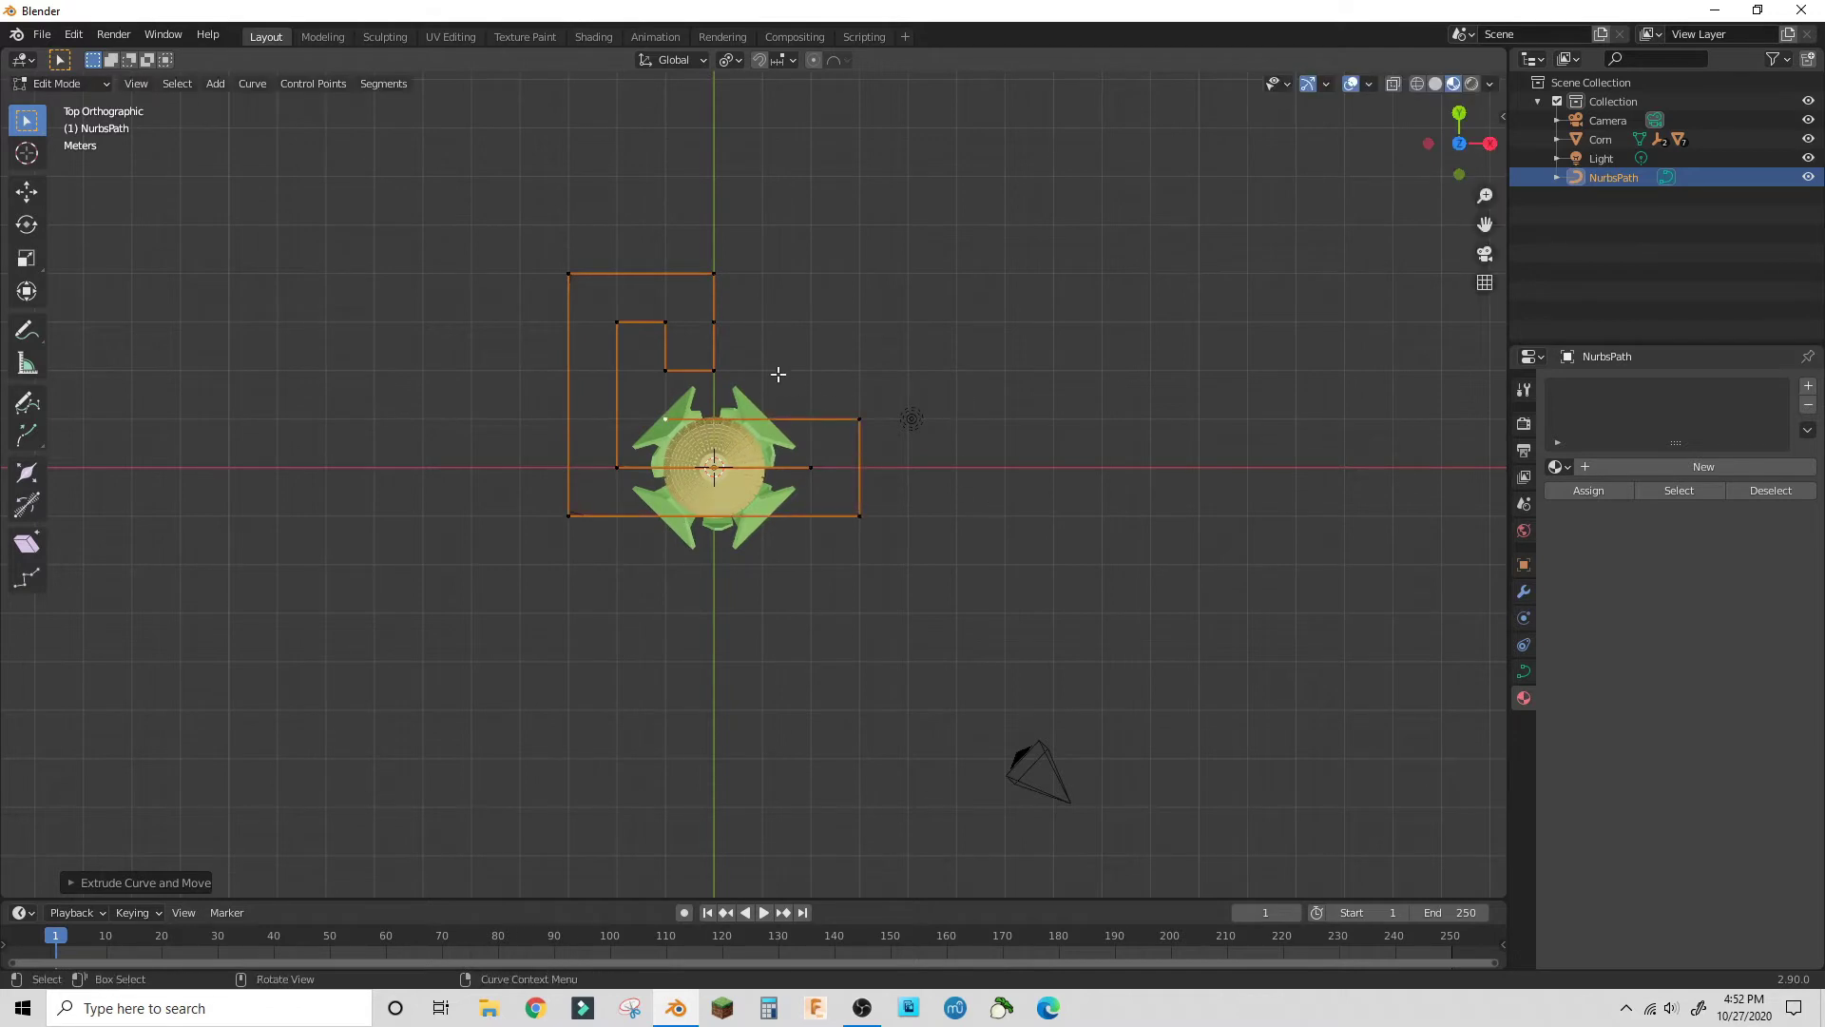
# - Extrude two parallel side branches in +X from the inner points of the maze path
pyautogui.click(776, 372)
pyautogui.press('e')
pyautogui.click(927, 356)
pyautogui.click(722, 319)
pyautogui.press('e')
pyautogui.click(823, 328)
pyautogui.click(870, 371)
pyautogui.press('e')
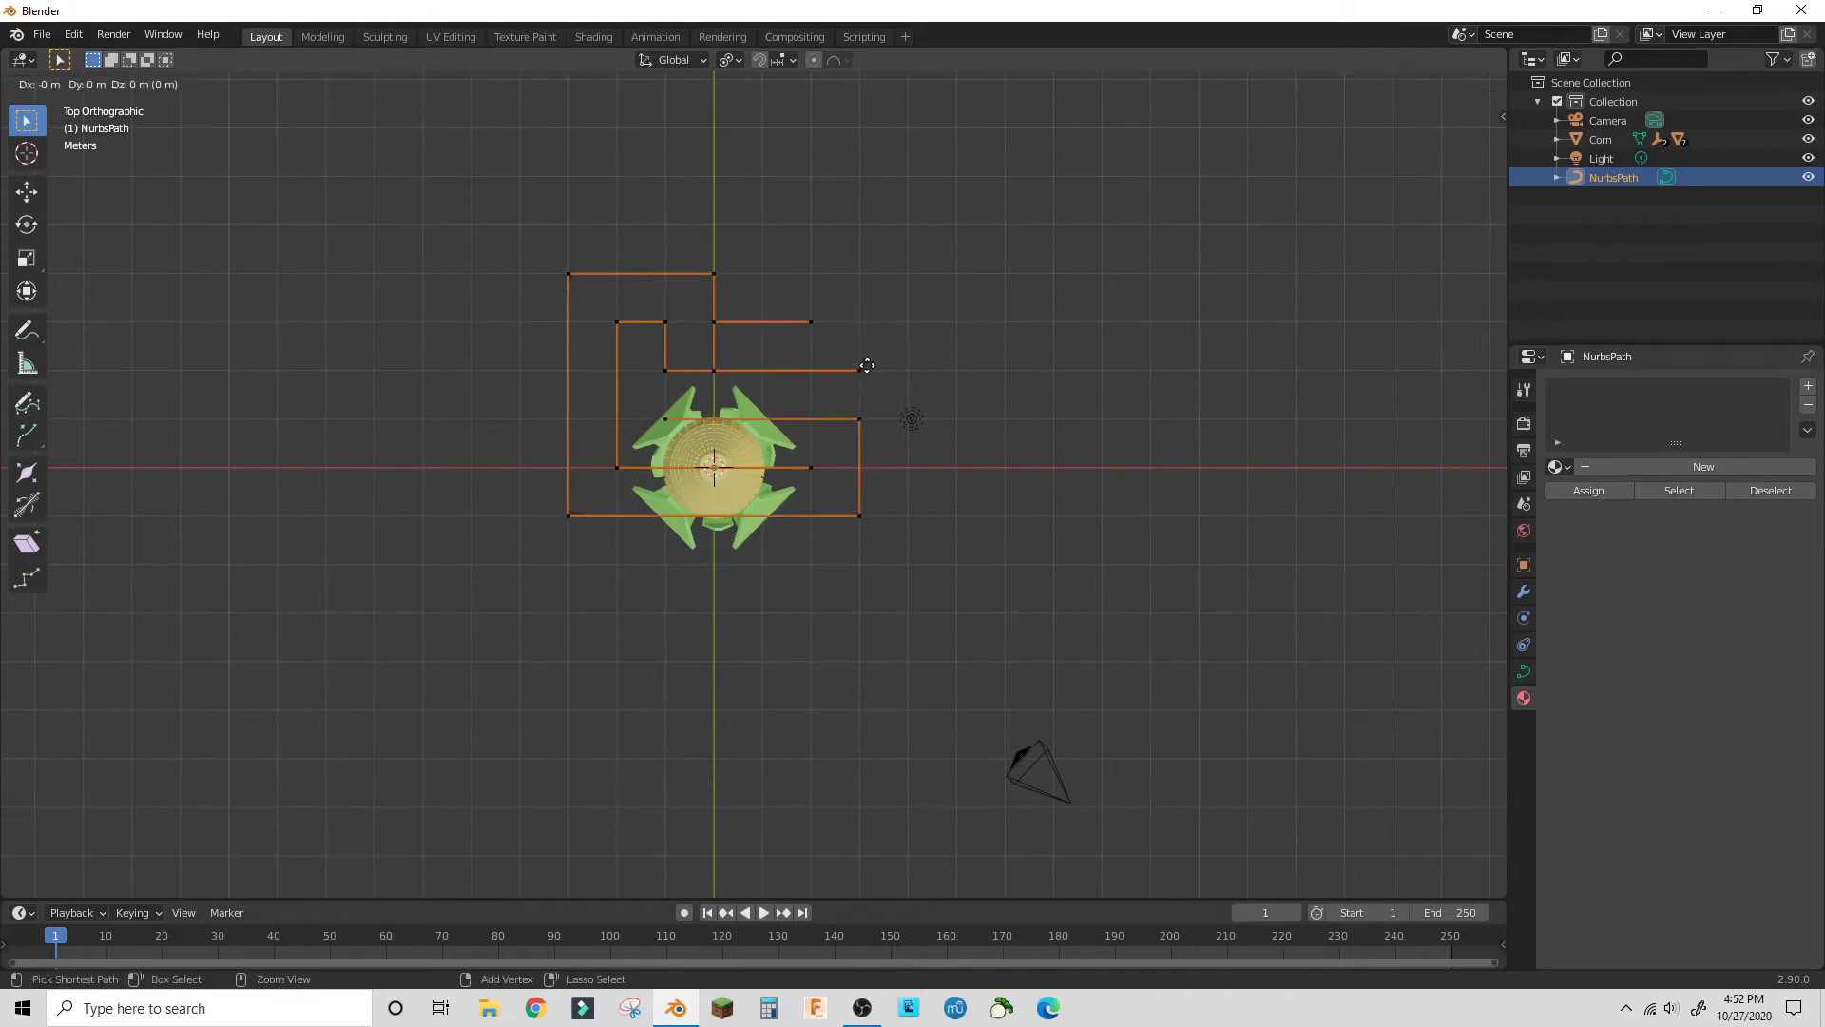
pyautogui.click(864, 367)
# - From the outer wall's +X corner, extrude the maze path outward in +X, up in +Y, and add branches back along -X
pyautogui.click(821, 325)
pyautogui.press('e')
pyautogui.click(868, 410)
pyautogui.press('e')
pyautogui.click(916, 408)
pyautogui.press('e')
pyautogui.click(910, 318)
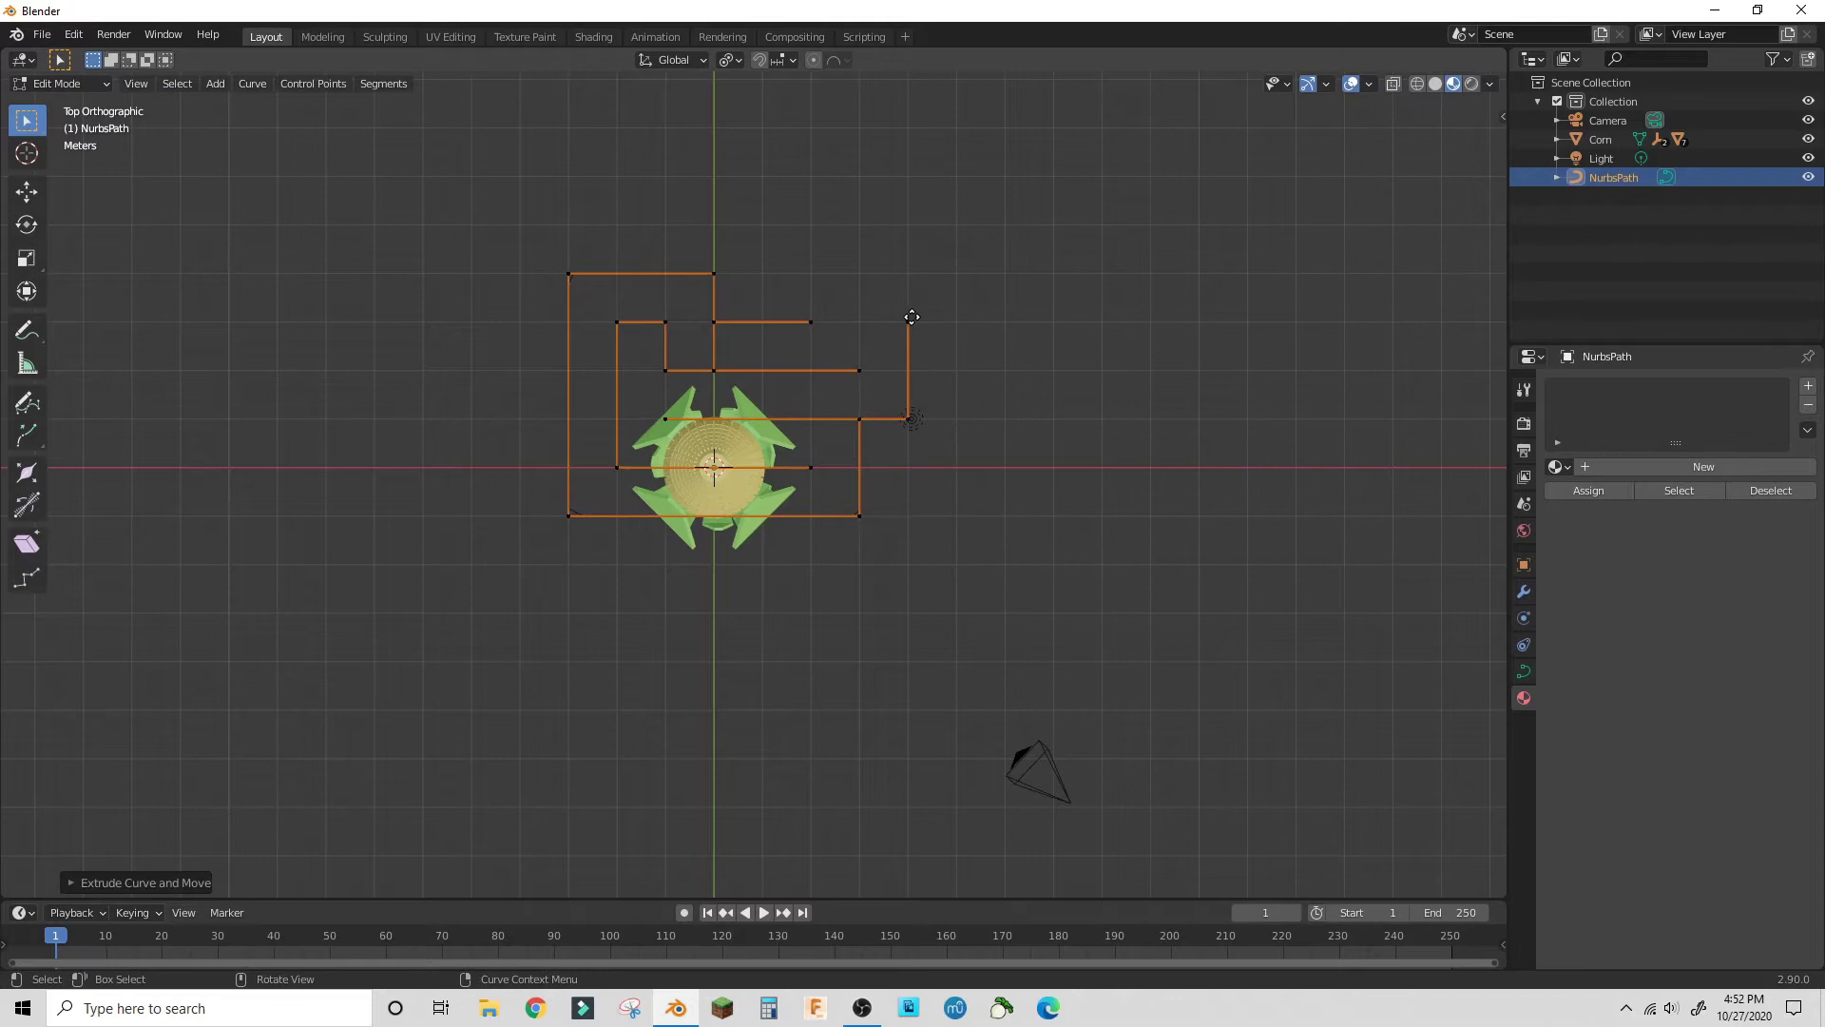
pyautogui.press('e')
pyautogui.click(863, 314)
pyautogui.click(925, 297)
# - Shift the path's outer corner along X to widen the maze outline
pyautogui.moveTo(883, 270); pyautogui.dragTo(685, 581, button='middle')
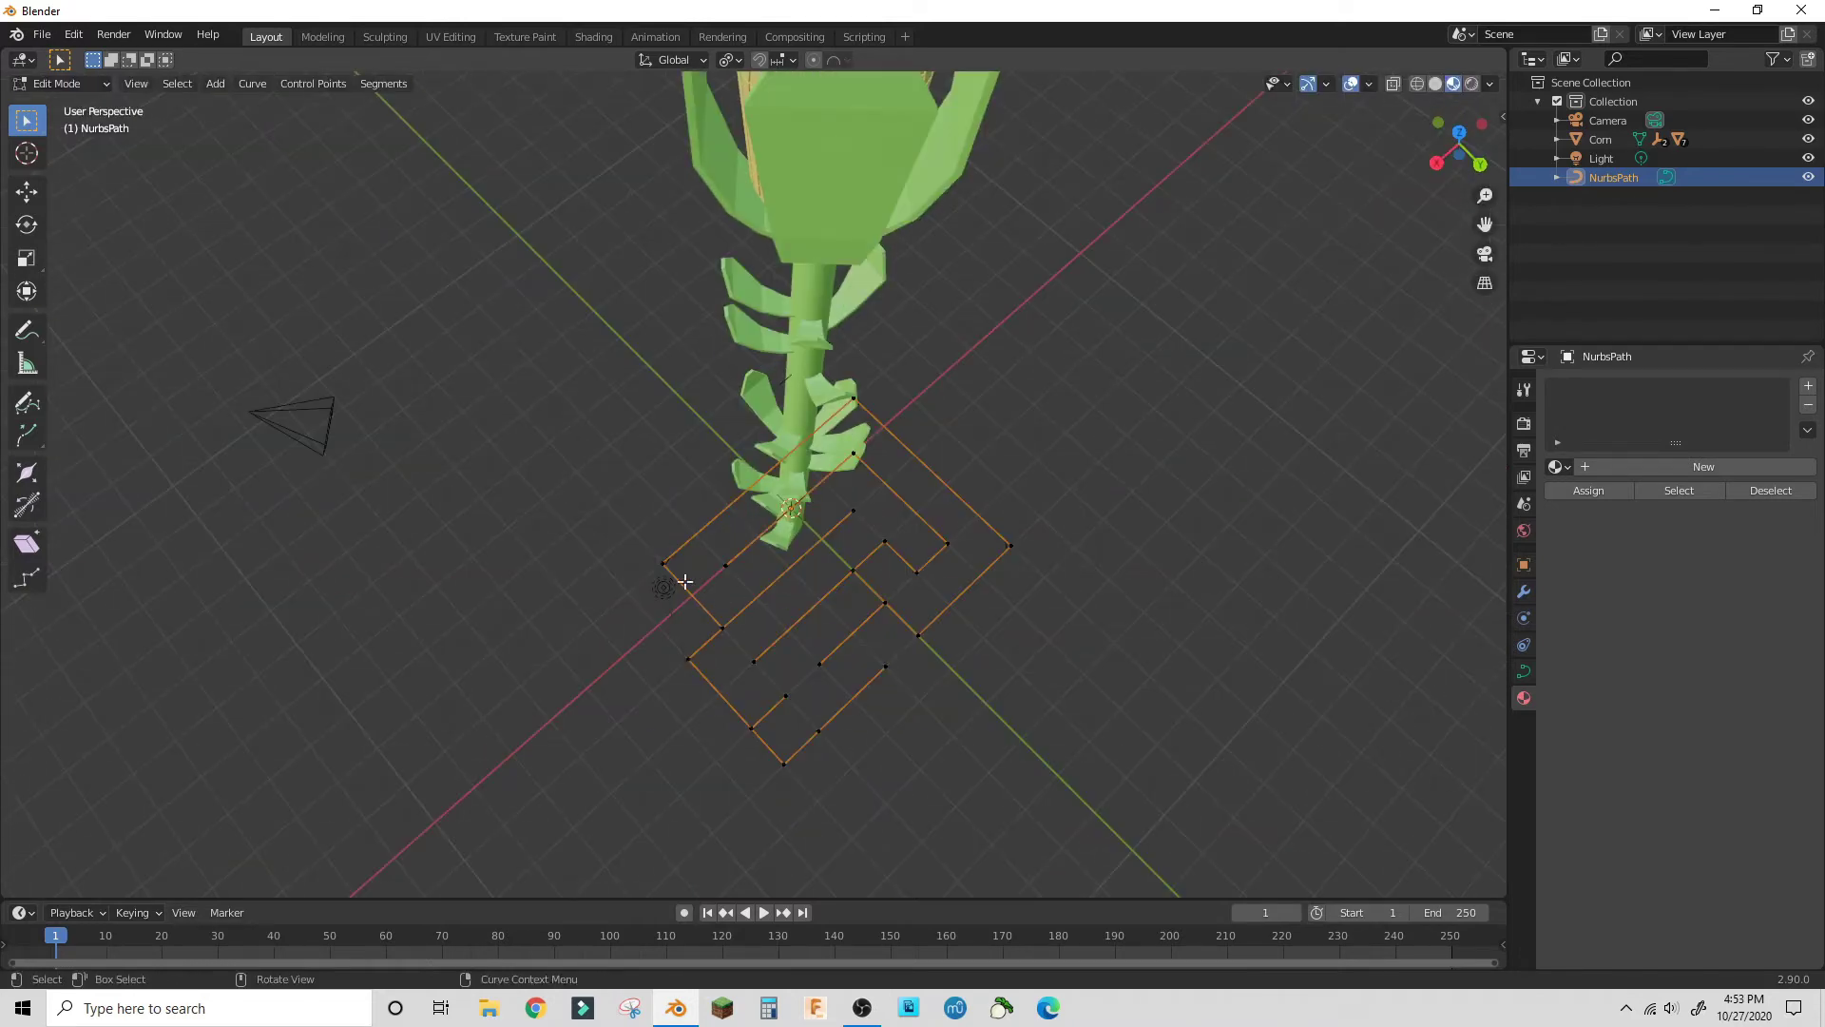
pyautogui.press('g')
pyautogui.press('x')
pyautogui.click(717, 639)
pyautogui.press('a')
pyautogui.rightClick(787, 648)
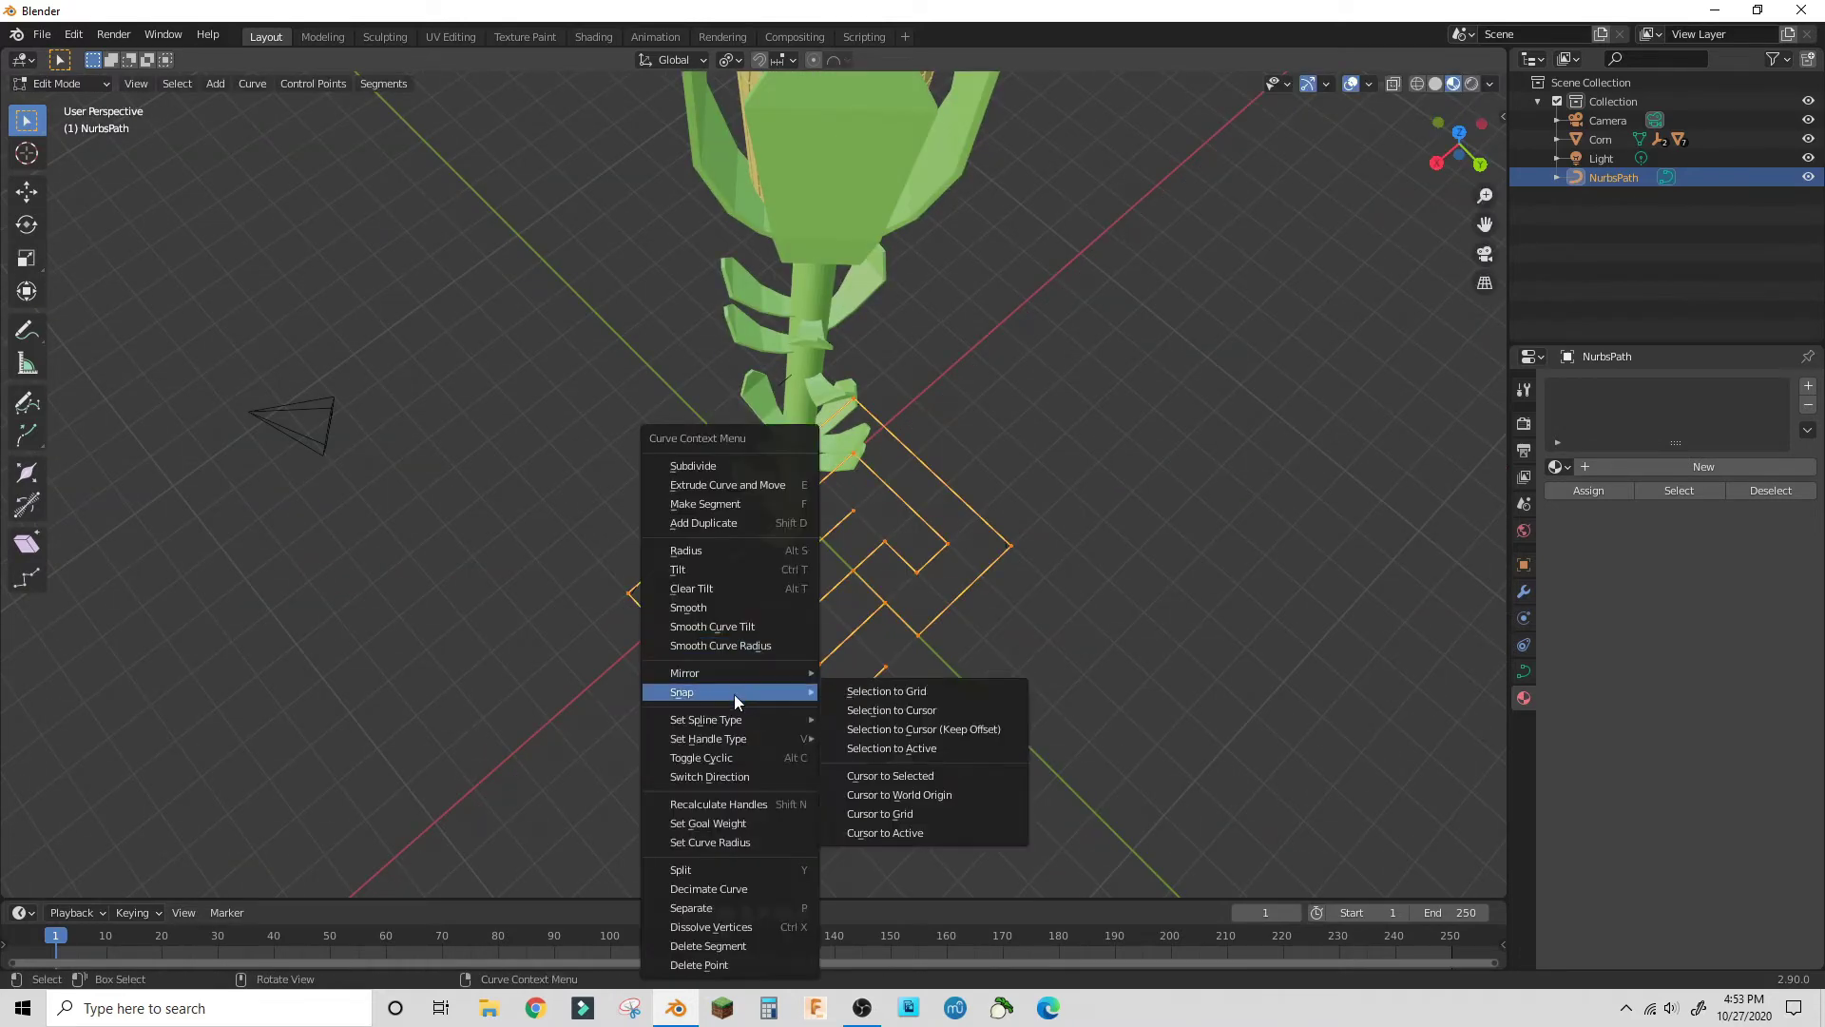
pyautogui.press('Escape')
pyautogui.press('e')
pyautogui.press('z')
pyautogui.press('Escape')
# - Return to Object Mode and select the corn stem
pyautogui.press('Tab')
pyautogui.moveTo(955, 666); pyautogui.dragTo(922, 603, button='middle')
pyautogui.click(802, 561)
pyautogui.moveTo(817, 561); pyautogui.dragTo(819, 513, button='middle')
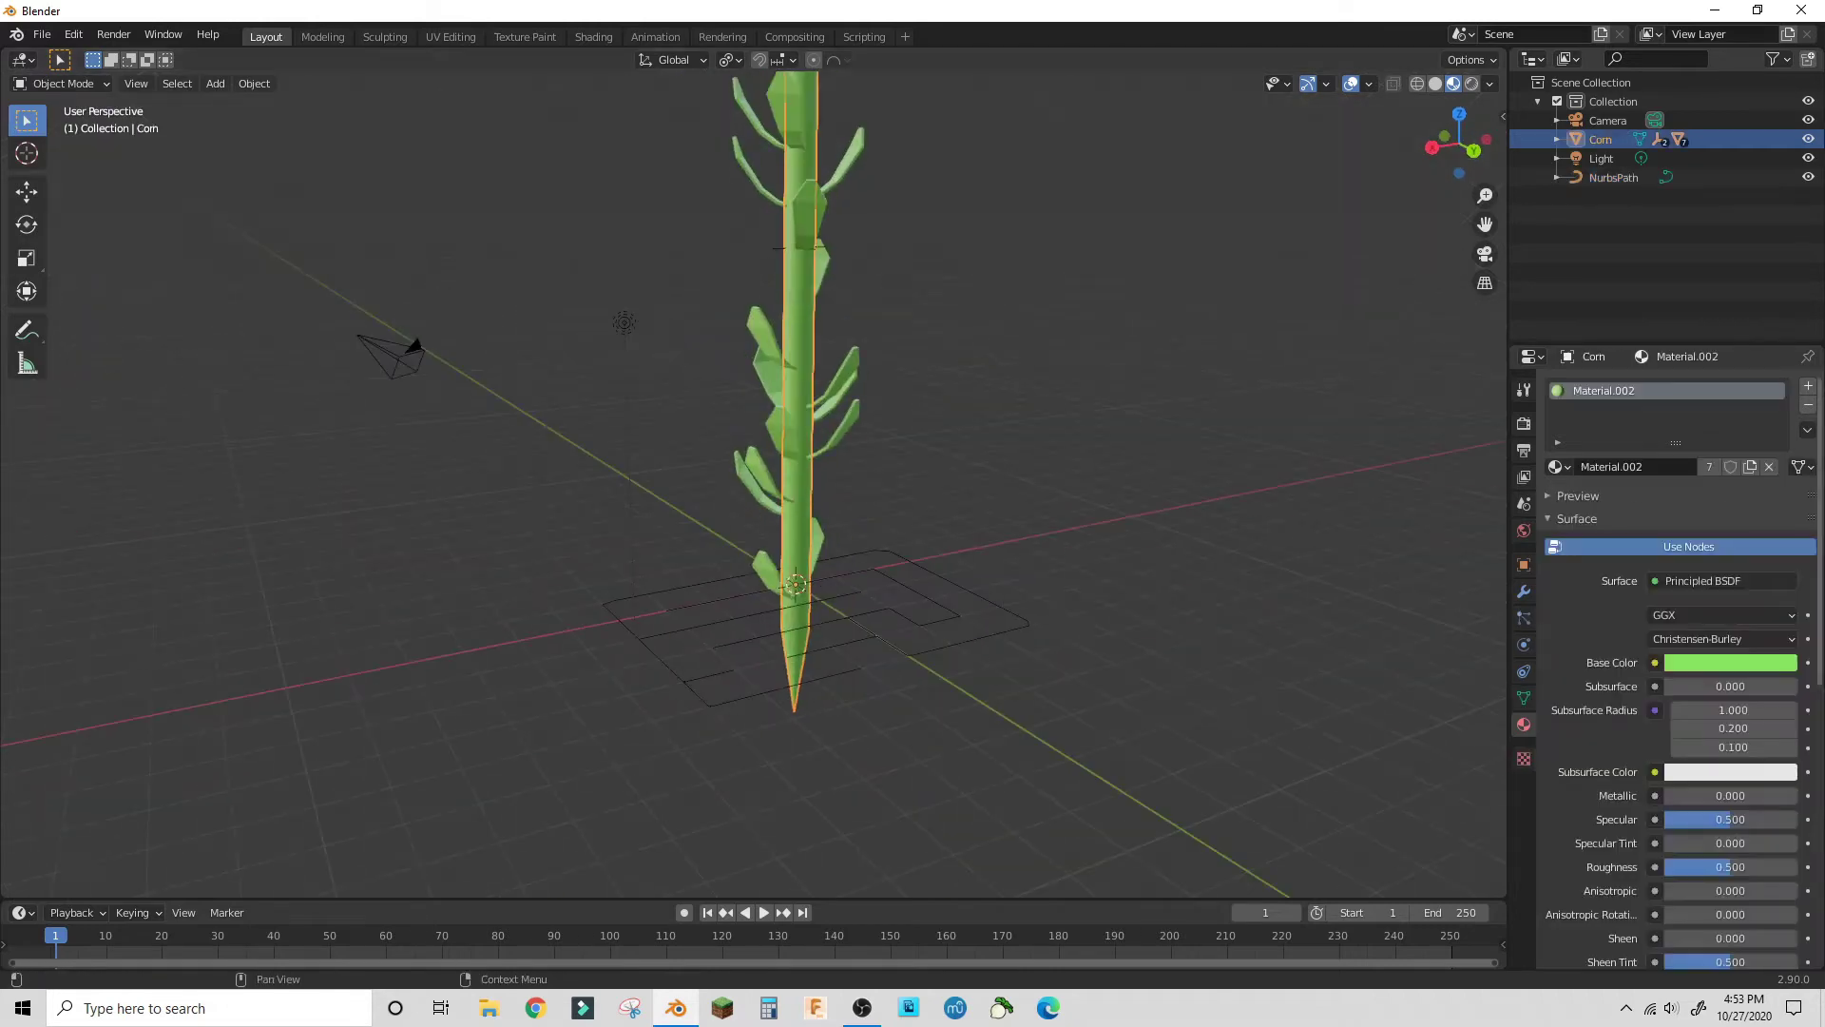
pyautogui.scroll(-5, 1298, 205)
# - Duplicate the Corn object with all its child parts in place and try to join them
pyautogui.click(1557, 140)
pyautogui.scroll(-2, 1607, 171)
pyautogui.click(1627, 287)
pyautogui.keyDown('shift'); pyautogui.click(1616, 104); pyautogui.keyUp('shift')
pyautogui.hotkey('shift', 'd')
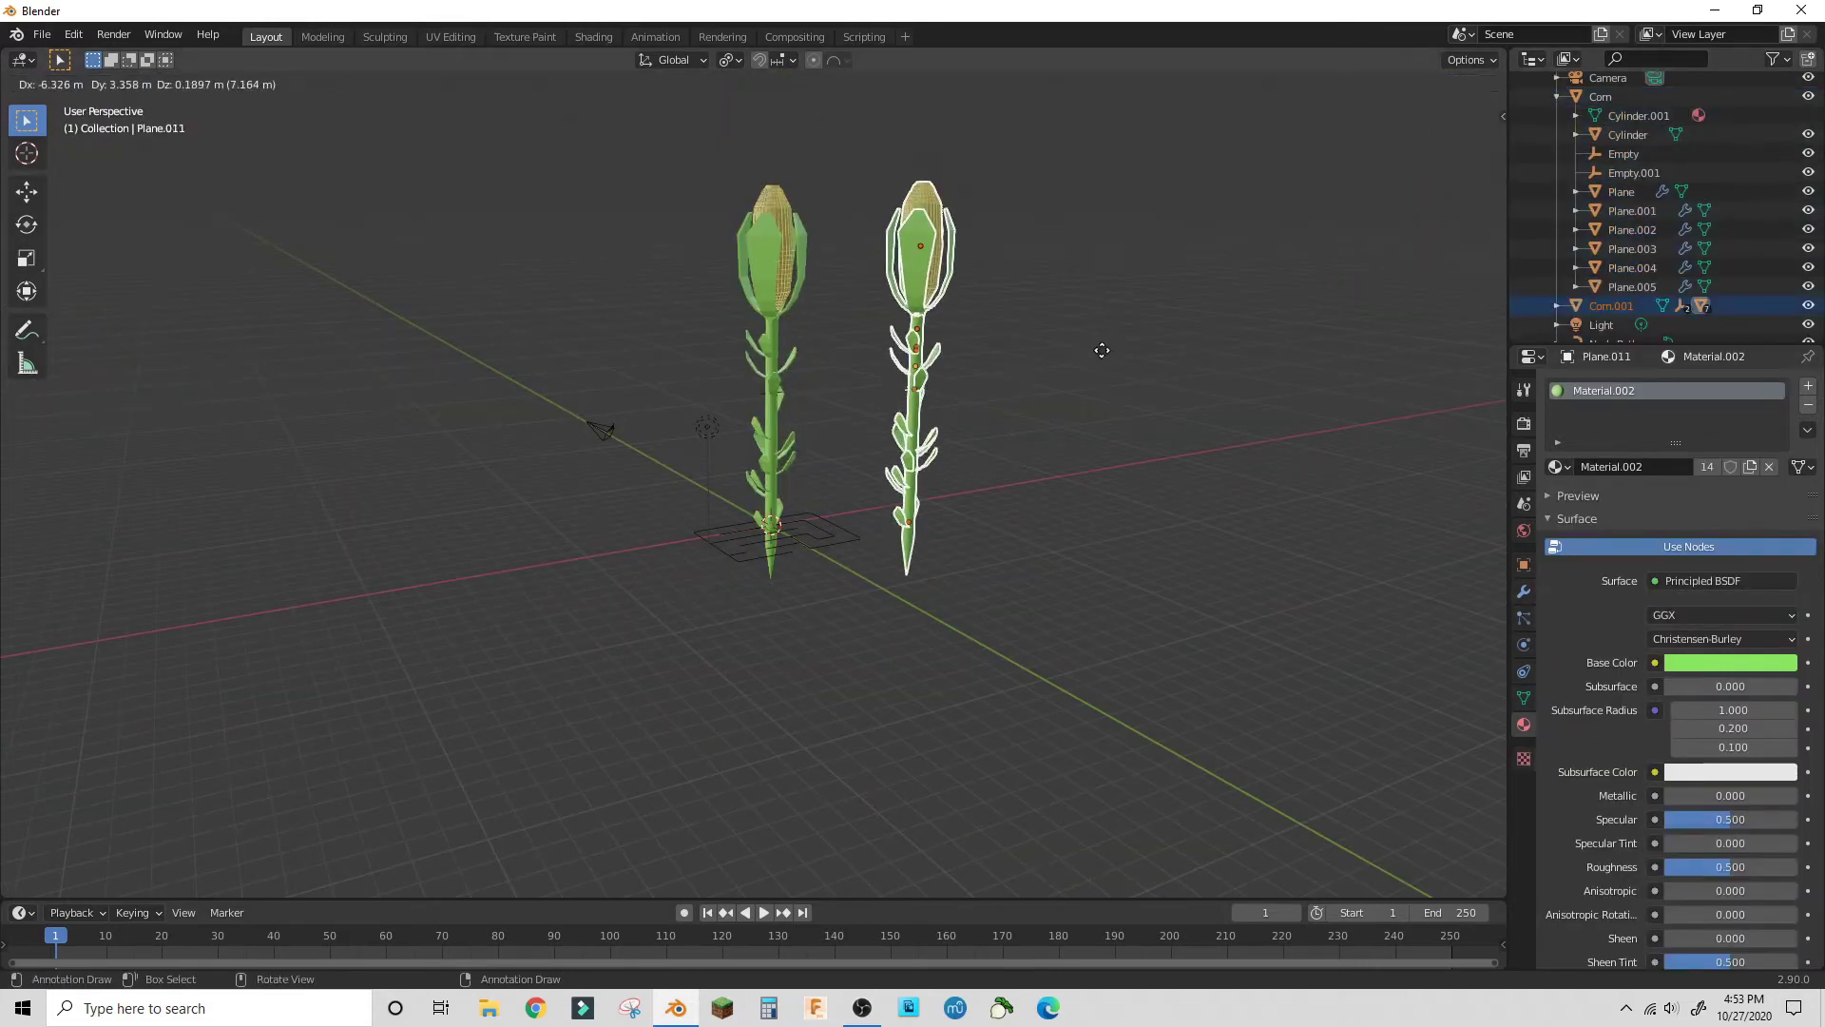
pyautogui.rightClick(1016, 320)
pyautogui.hotkey('alt', 'g')
pyautogui.hotkey('ctrl', 'z')
pyautogui.hotkey('ctrl', 'j')
pyautogui.moveTo(1114, 333); pyautogui.dragTo(1606, 318, button='middle')
pyautogui.hotkey('ctrl', 'z')
# - Try to join the parts of the duplicate Corn.001 into one mesh, and undo back to the single original plant
pyautogui.click(1616, 290)
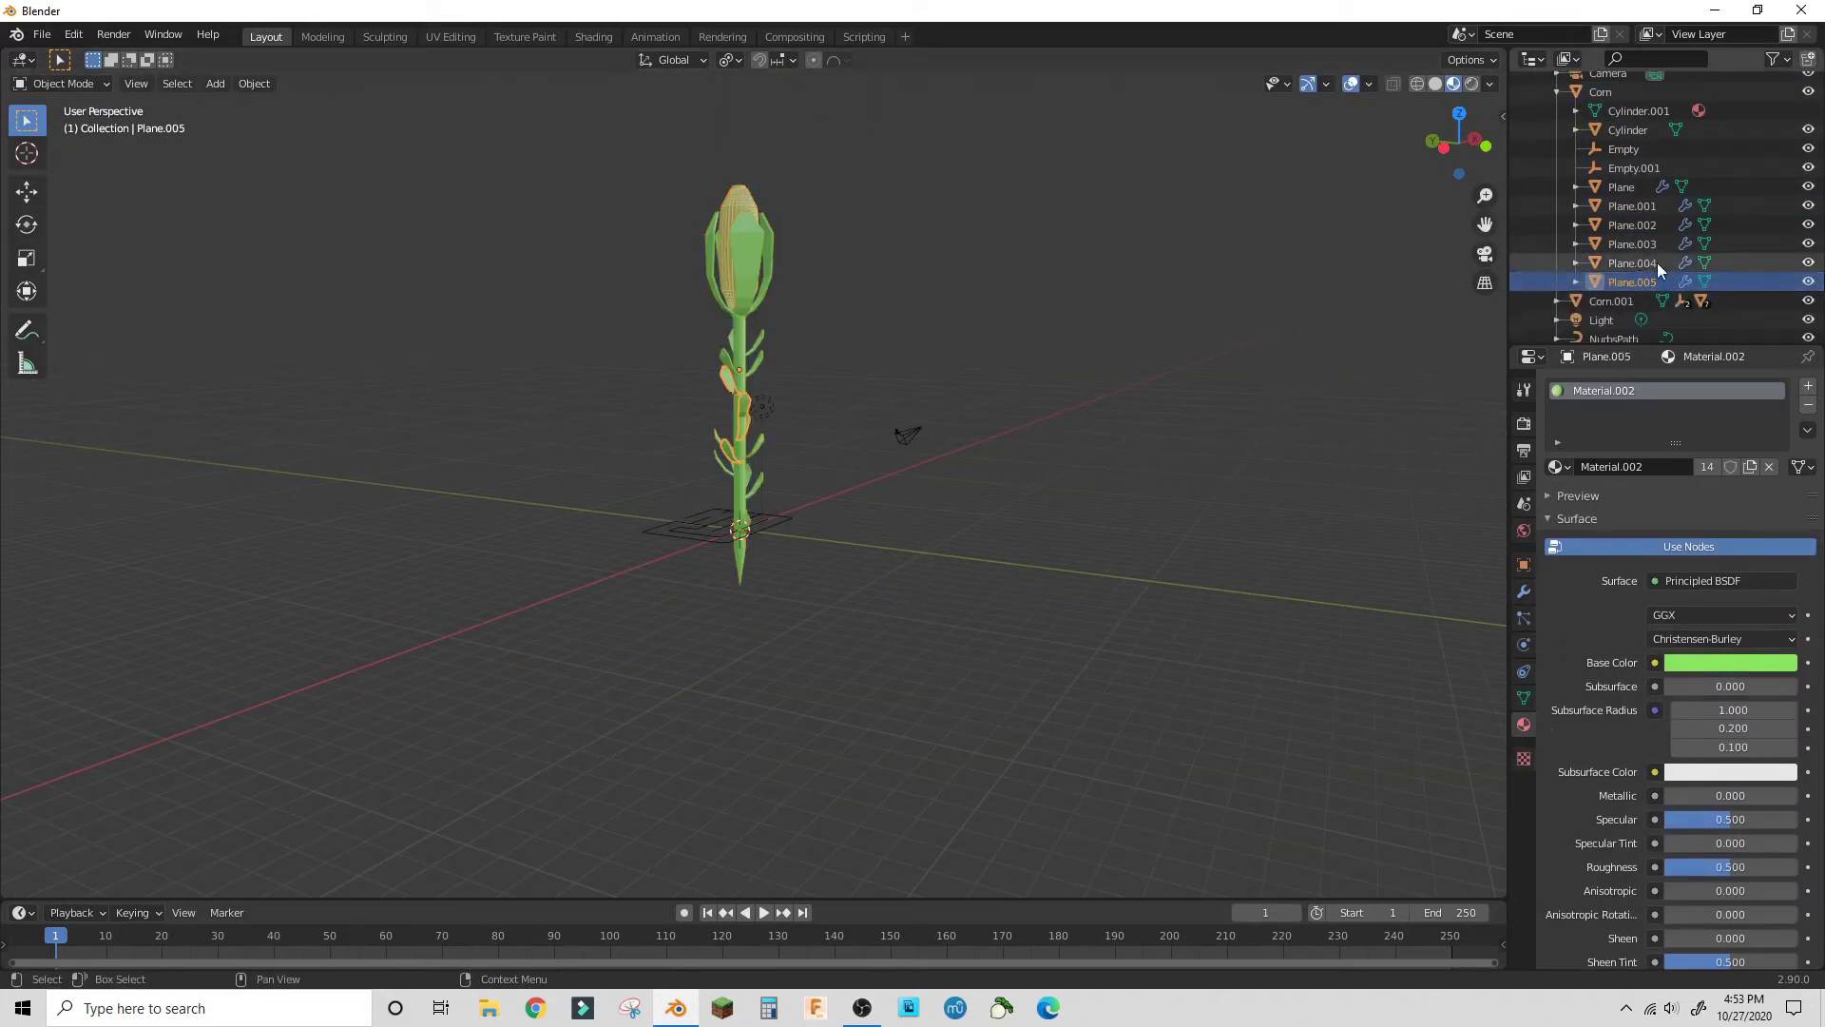
pyautogui.click(1557, 306)
pyautogui.click(1612, 306)
pyautogui.scroll(-6, 1637, 255)
pyautogui.keyDown('shift'); pyautogui.click(1633, 287); pyautogui.keyUp('shift')
pyautogui.hotkey('ctrl', 'j')
pyautogui.click(1557, 230)
pyautogui.scroll(3, 960, 380)
pyautogui.moveTo(897, 394)
pyautogui.mouseDown(button='middle')
pyautogui.moveTo(666, 452)
pyautogui.moveTo(869, 415)
pyautogui.mouseUp(button='middle')
pyautogui.press('g')
pyautogui.rightClick(726, 420)
pyautogui.hotkey('ctrl', 'z')
pyautogui.hotkey('ctrl', 'z')
pyautogui.hotkey('ctrl', 'z')
pyautogui.hotkey('ctrl', 'z')
# - Apply the Array and Solidify modifiers on the leaf objects Plane.005 and Plane.004
pyautogui.click(1629, 291)
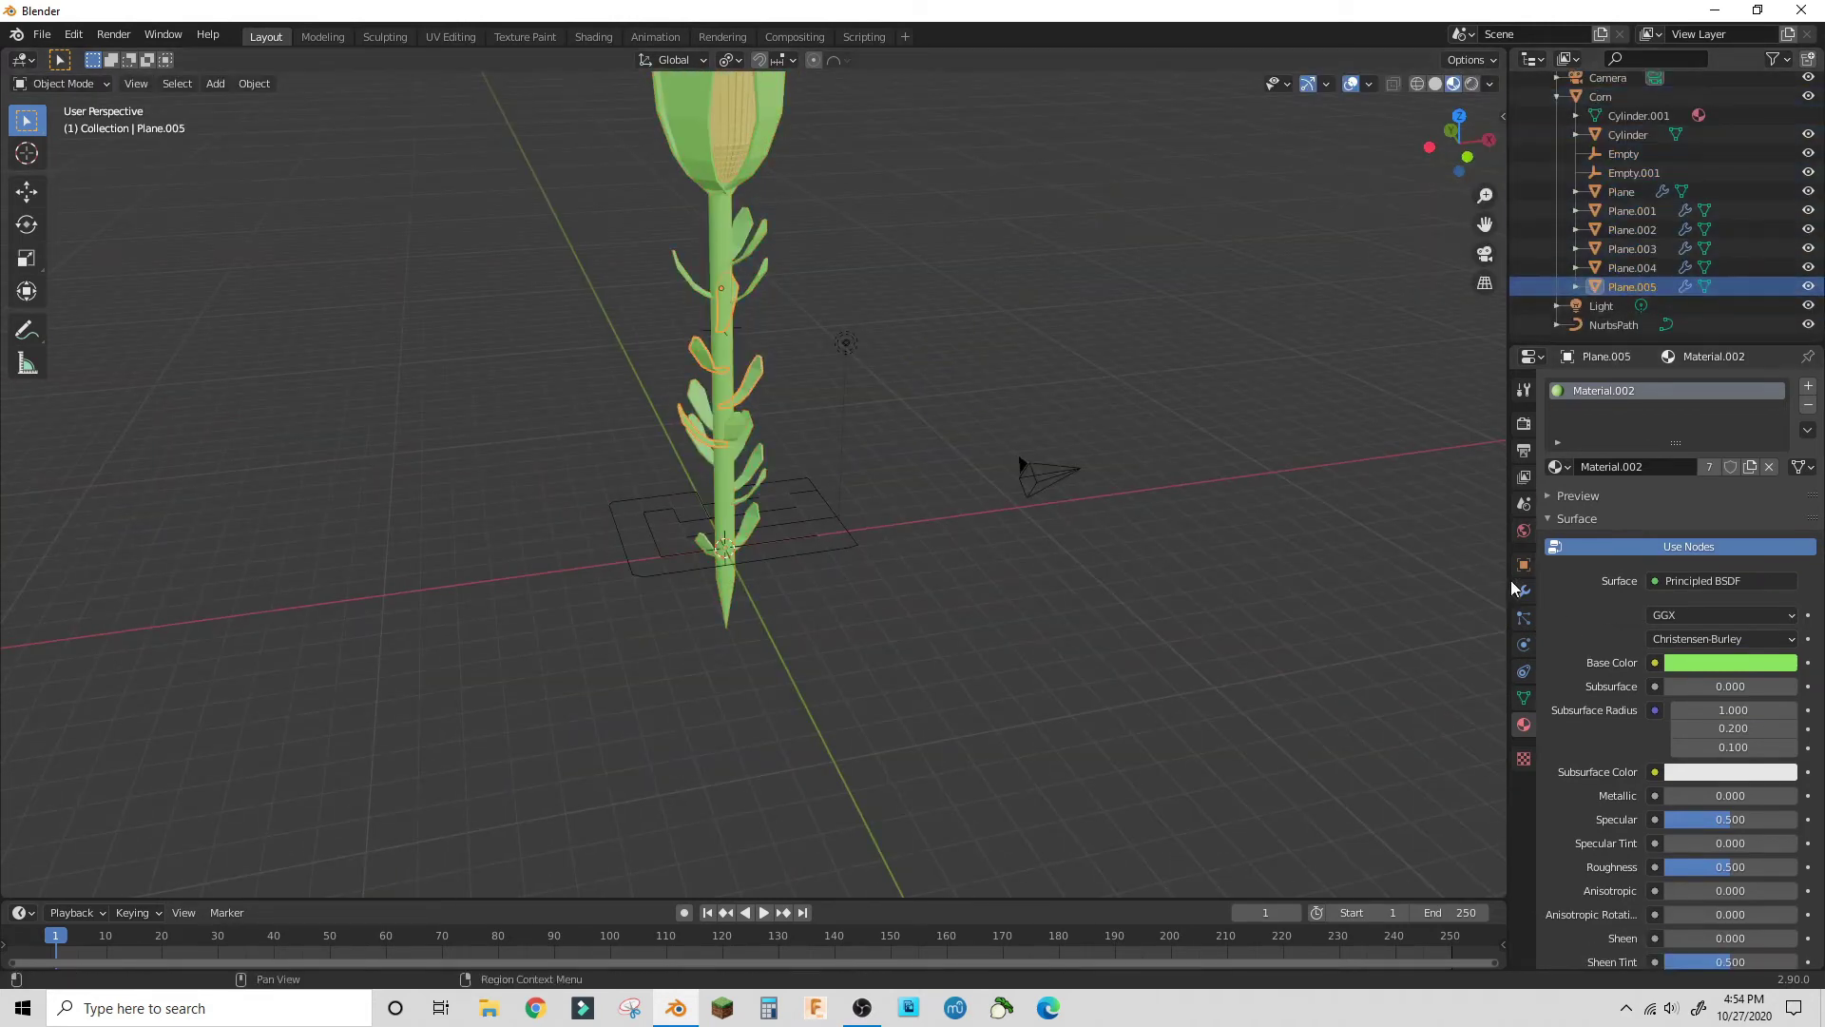
pyautogui.click(1522, 591)
pyautogui.click(1763, 419)
pyautogui.click(1754, 439)
pyautogui.click(1763, 419)
pyautogui.click(1752, 439)
pyautogui.click(1632, 269)
pyautogui.click(1763, 419)
pyautogui.click(1754, 439)
# - Apply the Array and Solidify modifiers on the leaf objects Plane.003 and Plane.002
pyautogui.click(1762, 419)
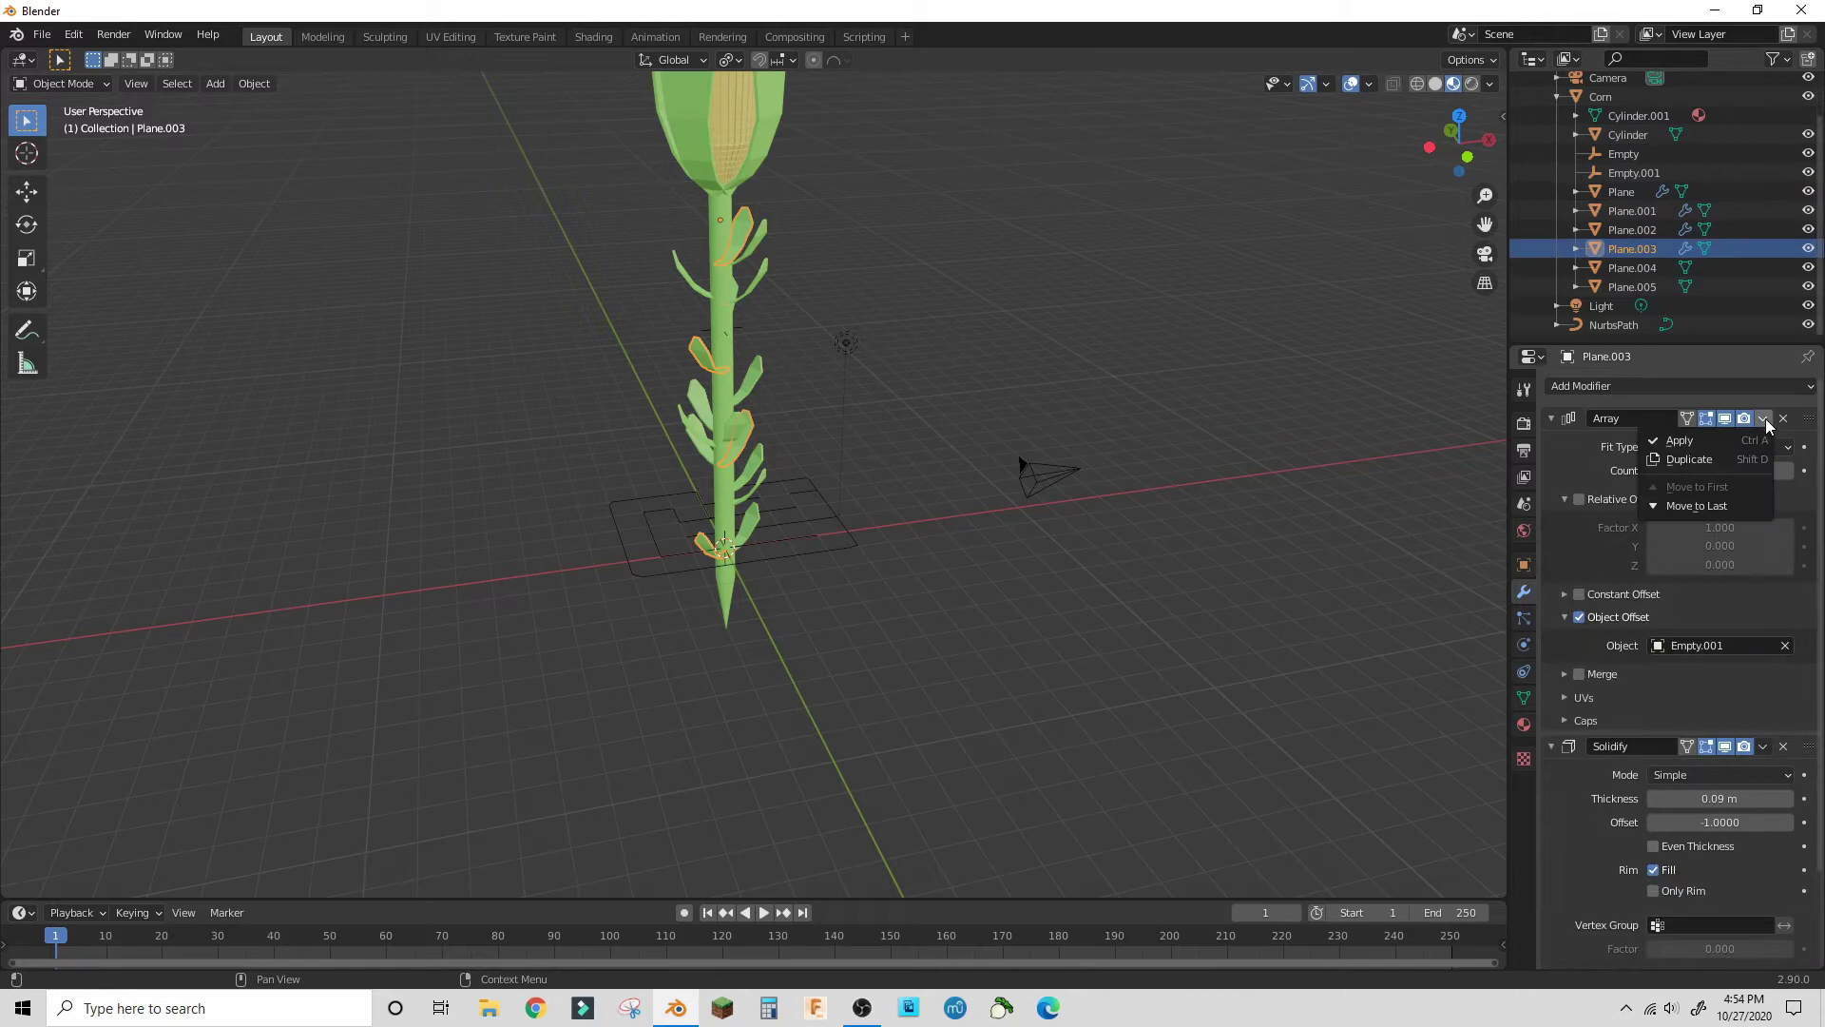
pyautogui.click(1762, 419)
pyautogui.click(1757, 440)
pyautogui.click(1763, 419)
pyautogui.click(1759, 441)
# - Apply the modifiers on the remaining leaf objects Plane.001 and Plane
pyautogui.click(1635, 212)
pyautogui.click(1764, 419)
pyautogui.click(1758, 440)
pyautogui.click(1765, 419)
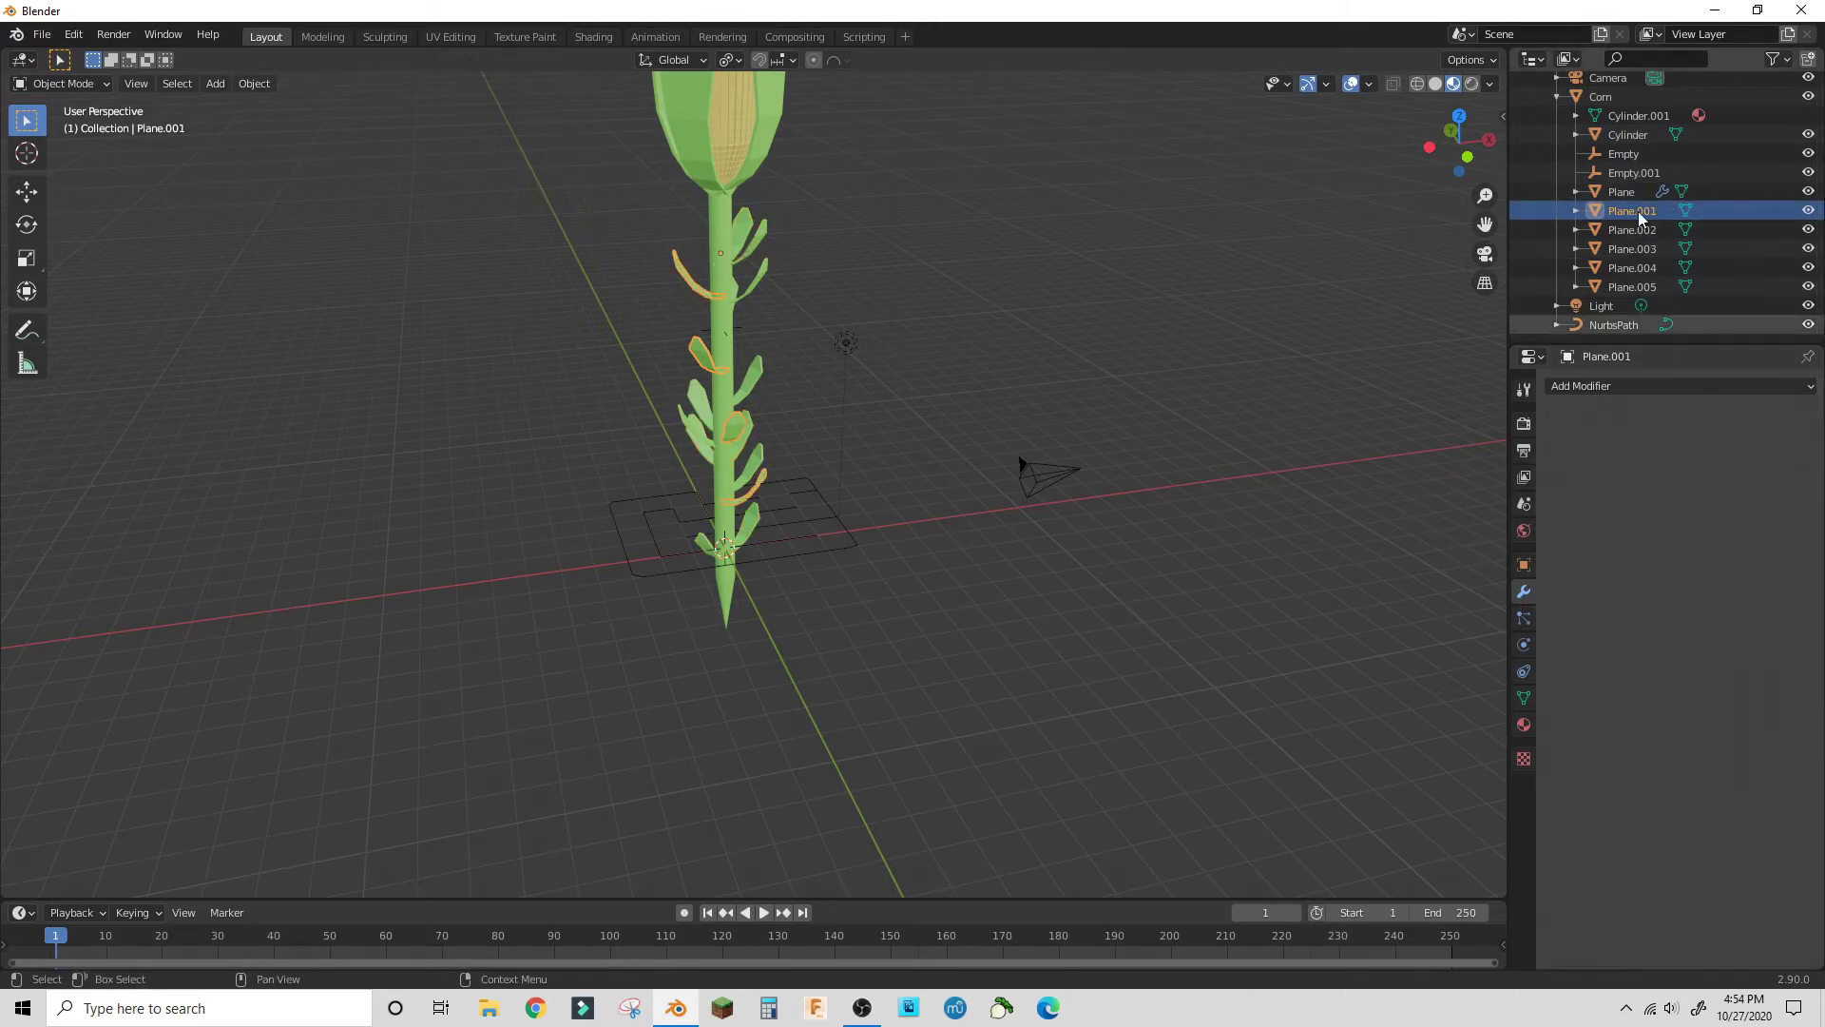
pyautogui.click(1765, 419)
pyautogui.click(1758, 440)
# - Join the cob and all leaf planes into the Corn object as one mesh
pyautogui.click(1602, 97)
pyautogui.keyDown('shift'); pyautogui.click(1631, 287); pyautogui.keyUp('shift')
pyautogui.hotkey('ctrl', 'j')
pyautogui.scroll(-4, 1178, 271)
pyautogui.moveTo(1177, 271); pyautogui.dragTo(907, 483, button='middle')
# - Add a Curve modifier to Corn with NurbsPath as the curve object
pyautogui.click(1612, 388)
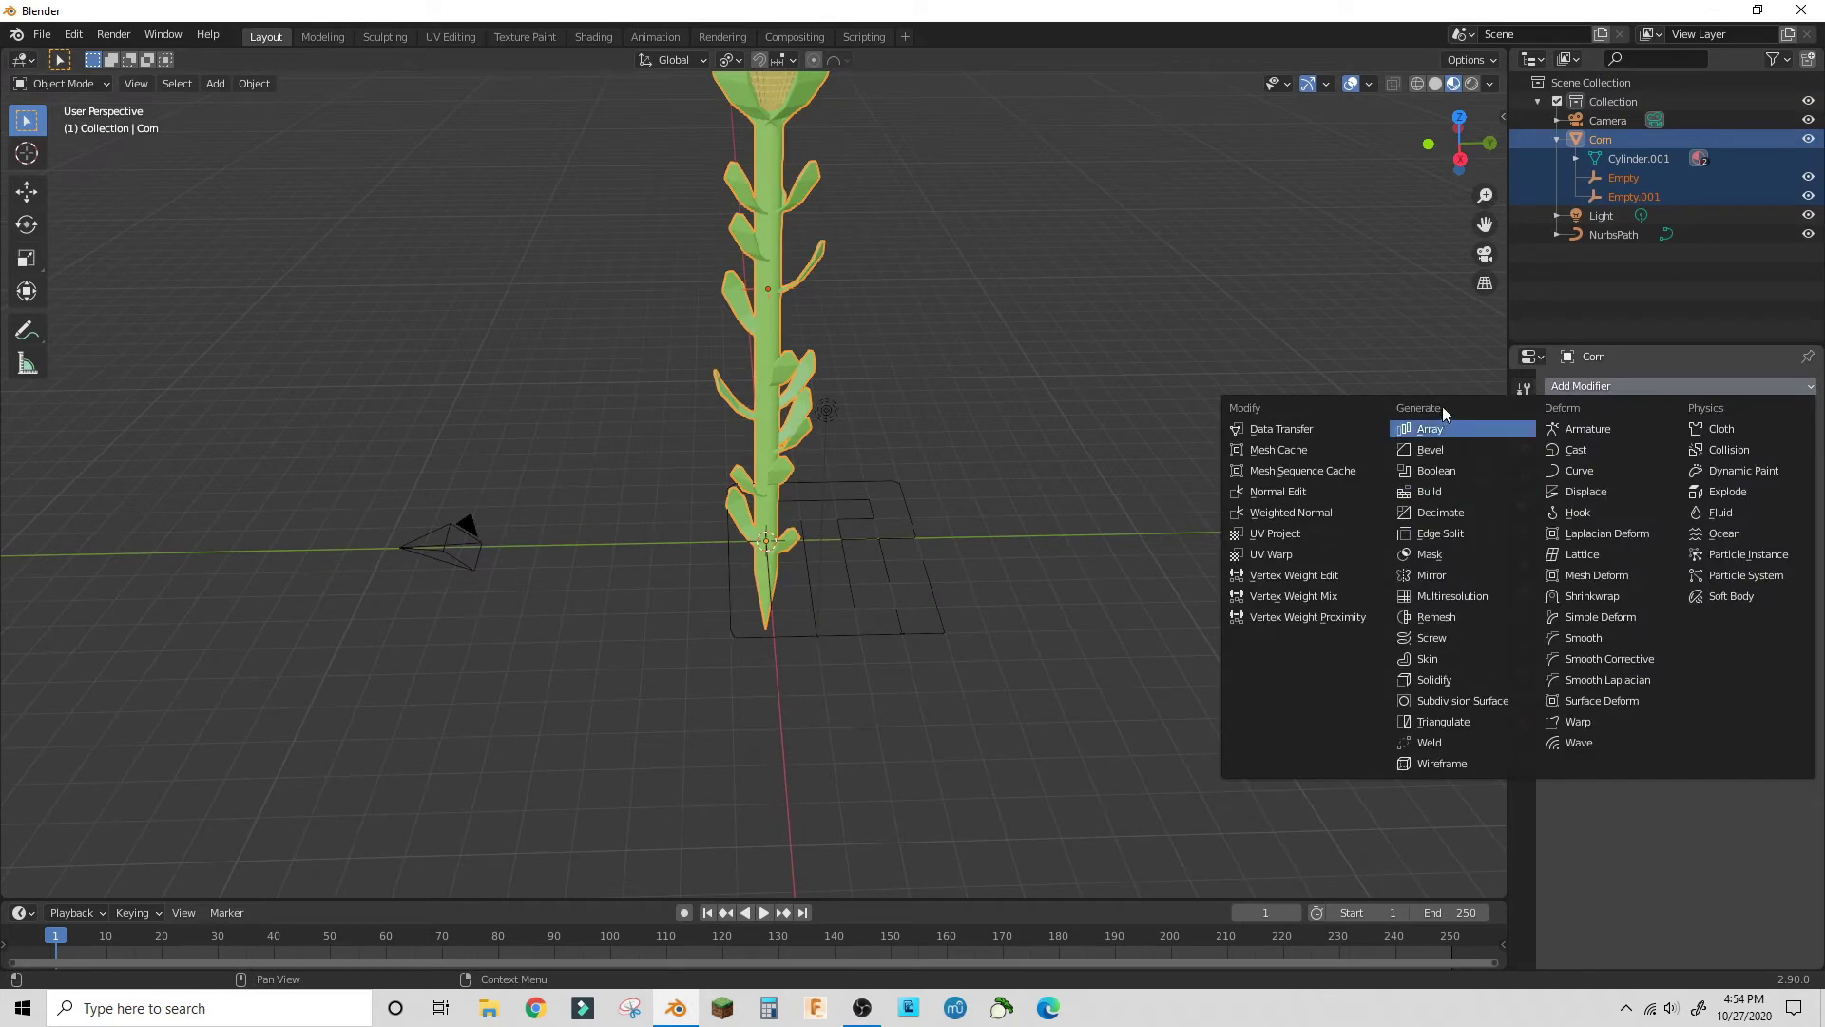
pyautogui.click(1573, 472)
pyautogui.click(1665, 447)
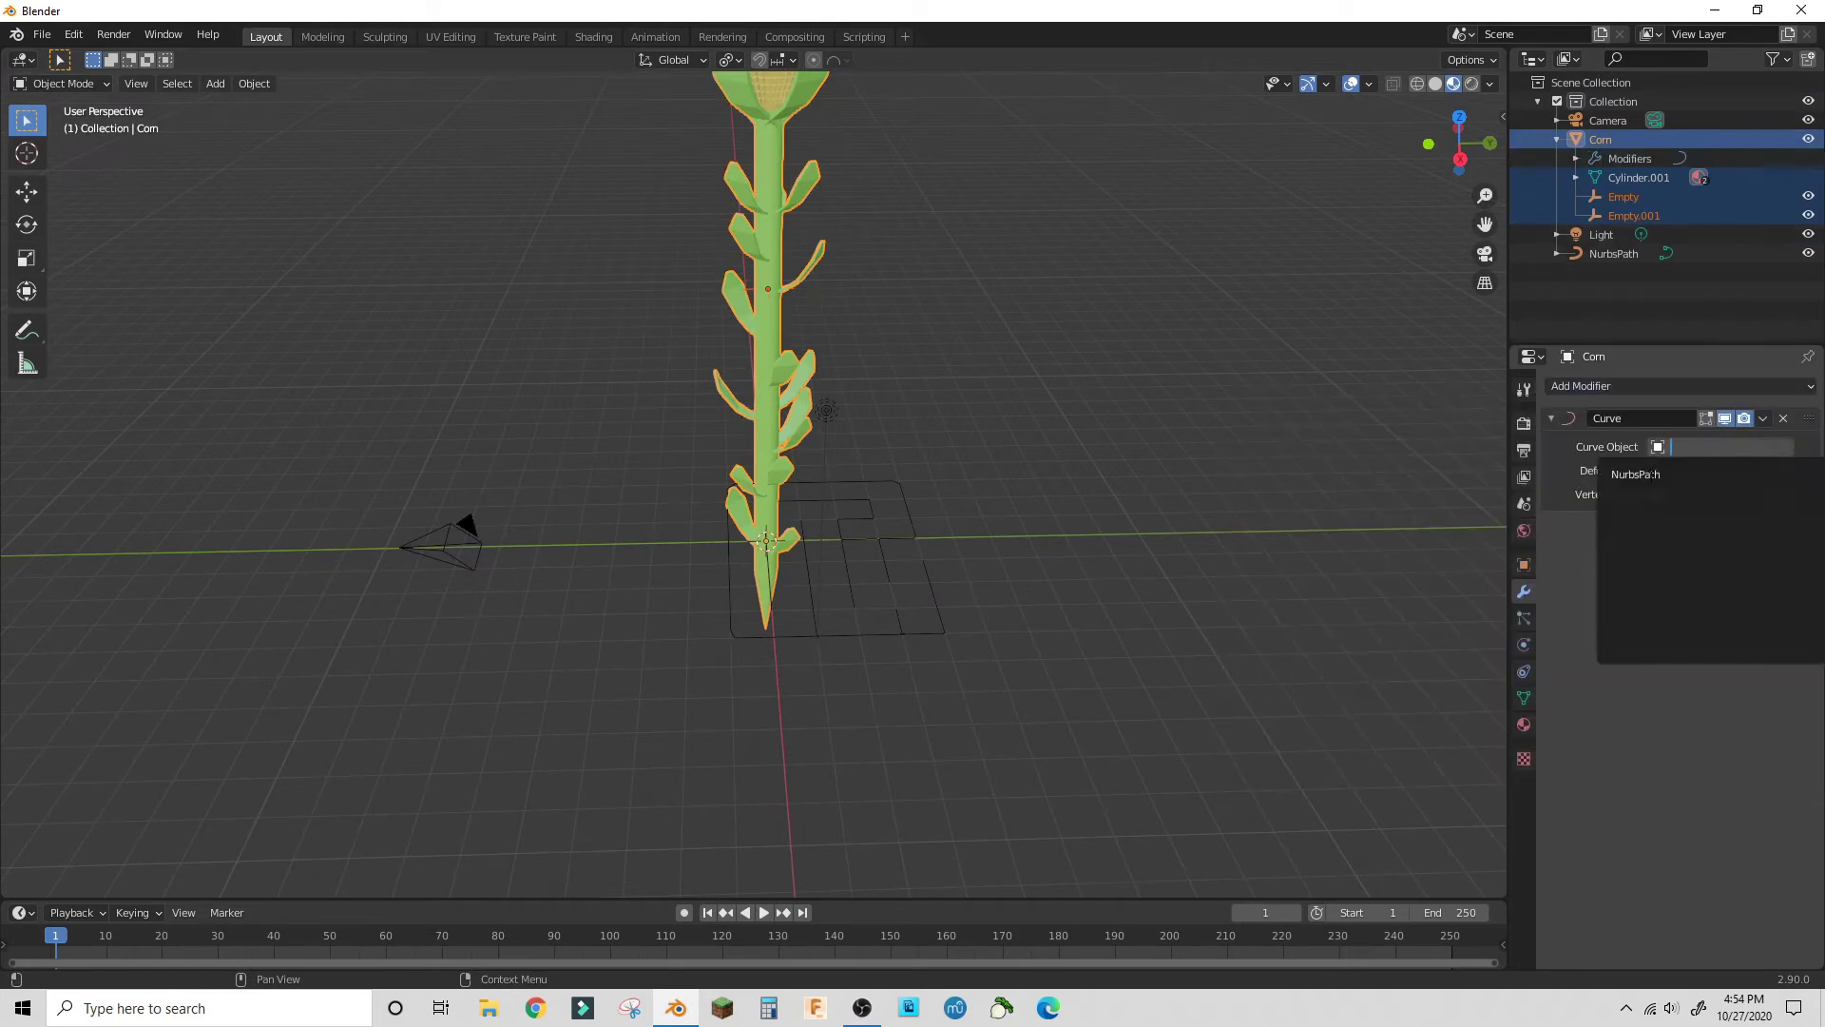
pyautogui.click(1651, 474)
# - Add an Array modifier to Corn with Fit Type Fit Curve using NurbsPath, and delete the two leftover empties
pyautogui.click(1588, 386)
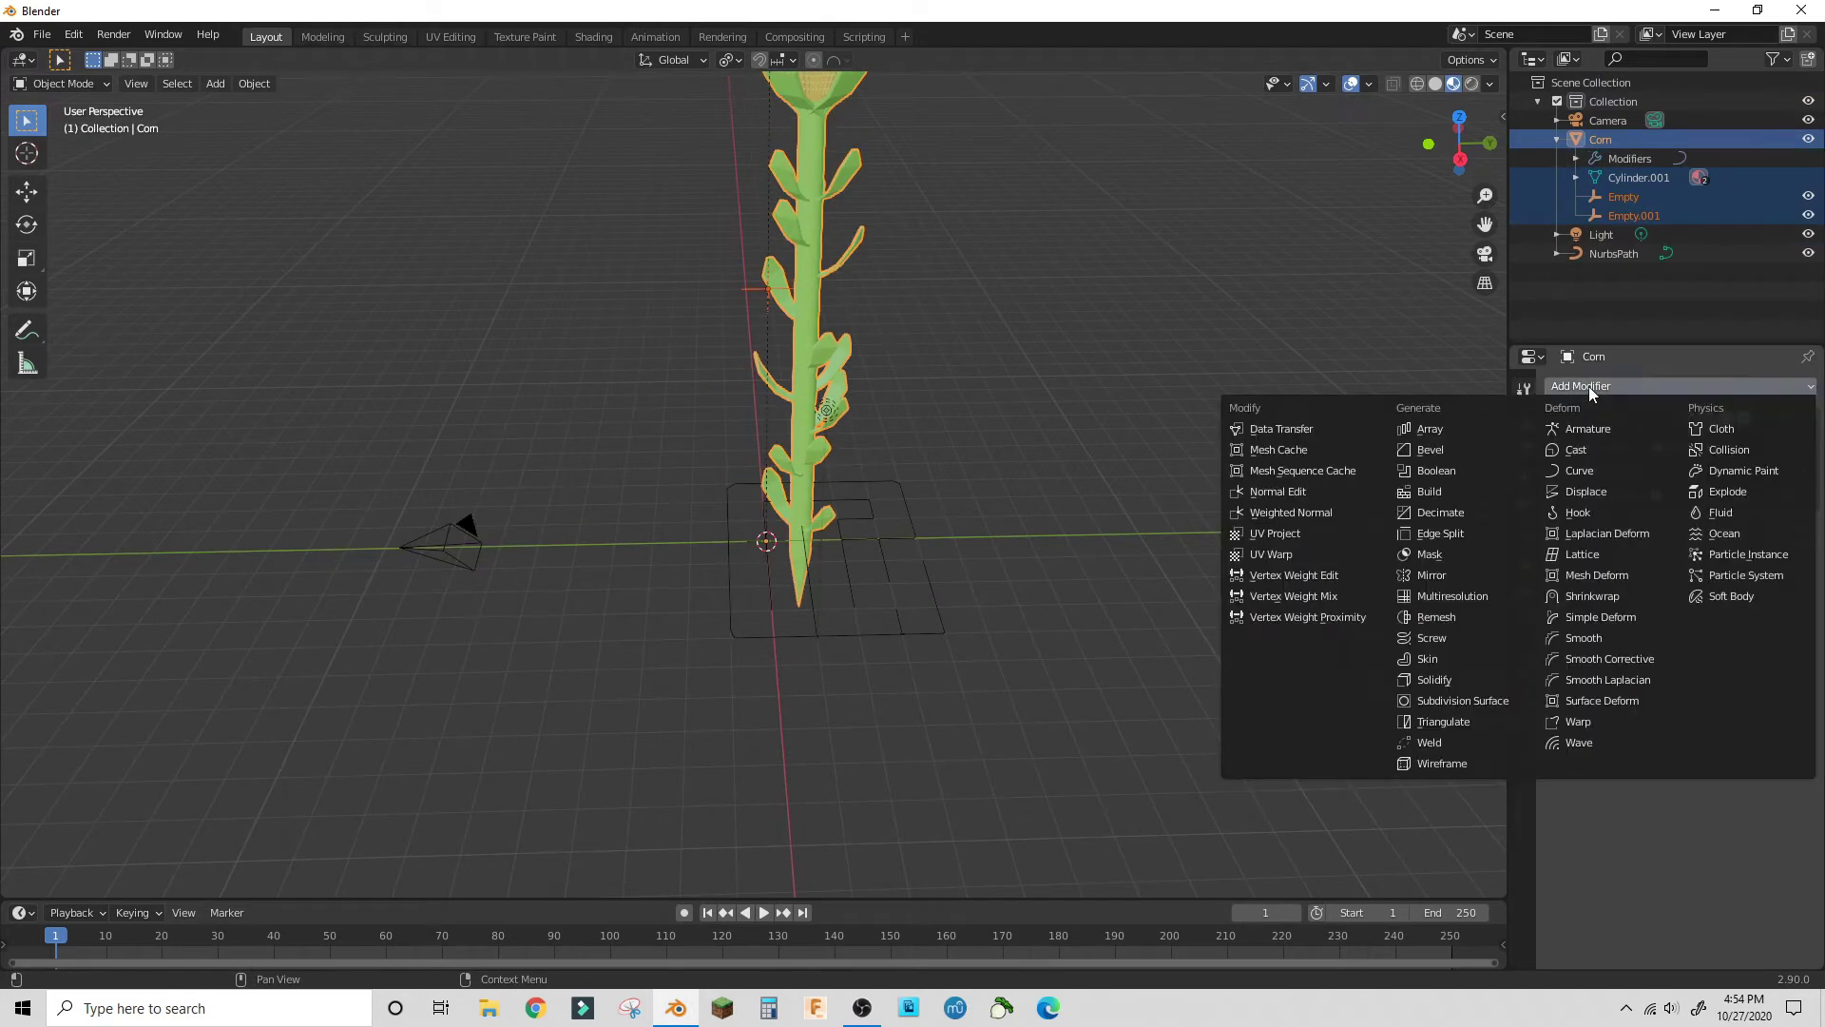
pyautogui.click(1412, 429)
pyautogui.click(1673, 557)
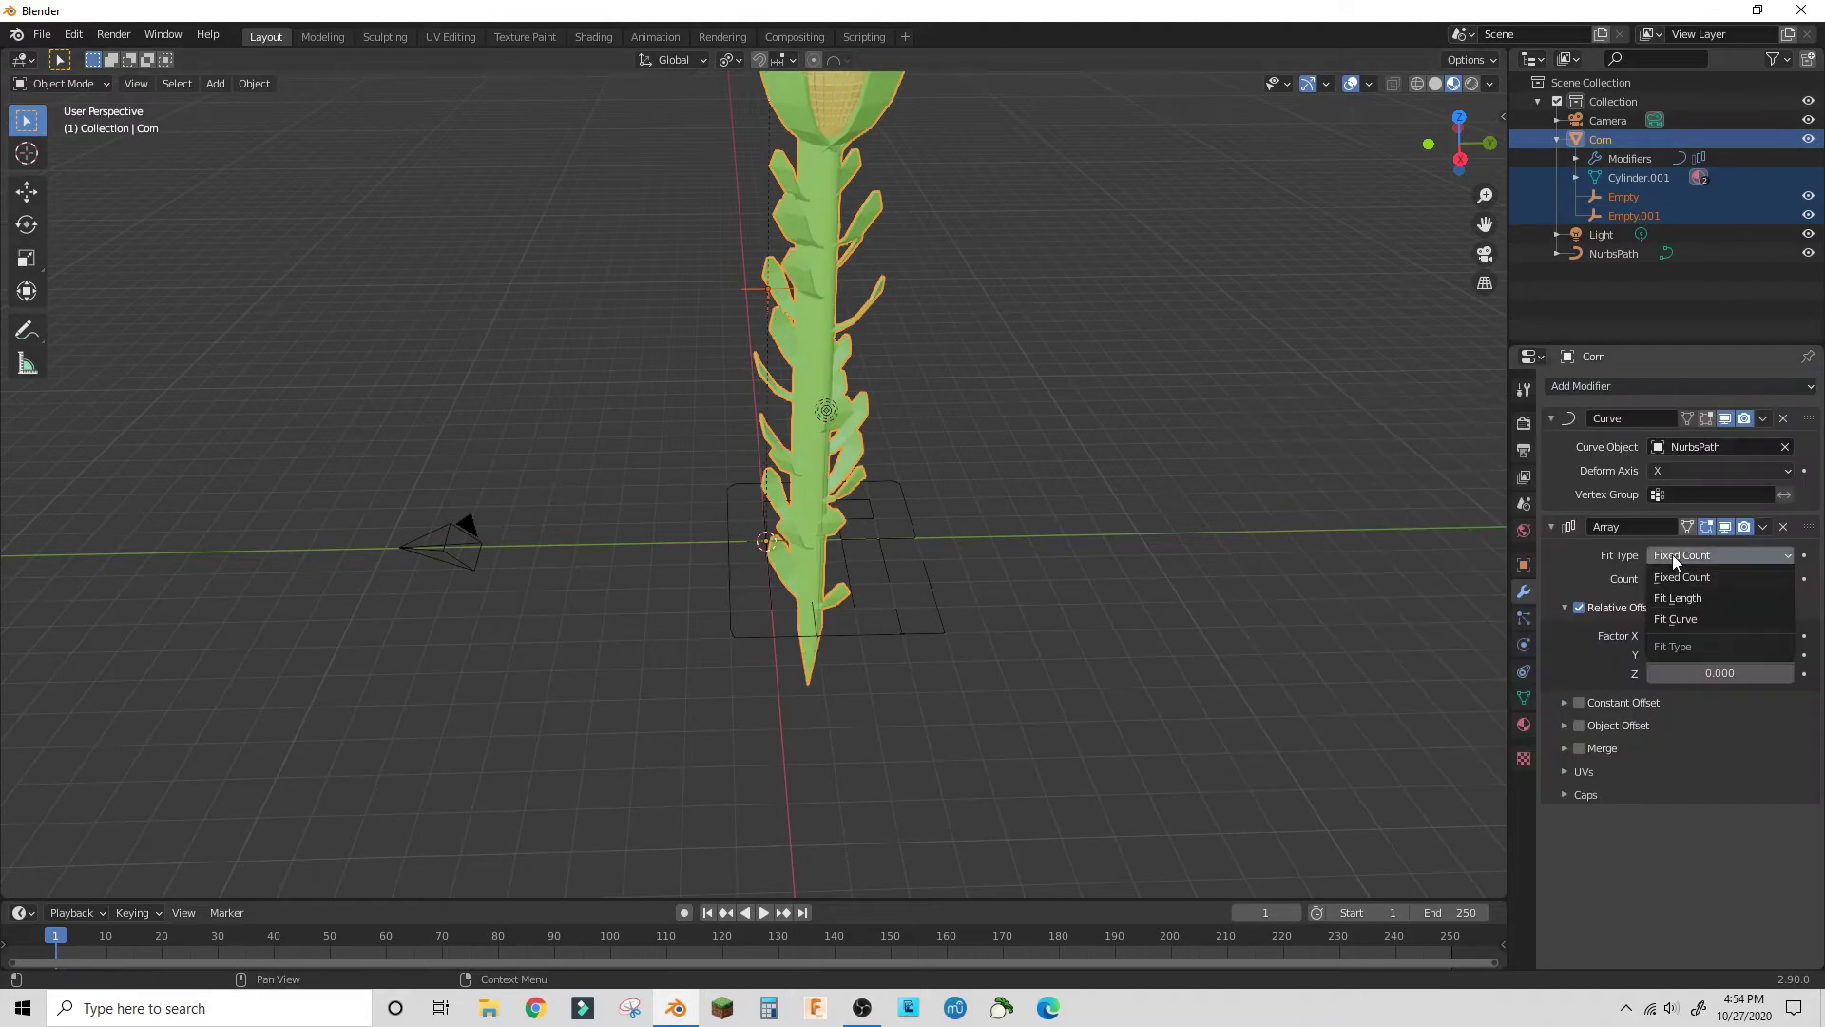
pyautogui.click(1685, 618)
pyautogui.moveTo(1136, 372); pyautogui.dragTo(979, 359, button='middle')
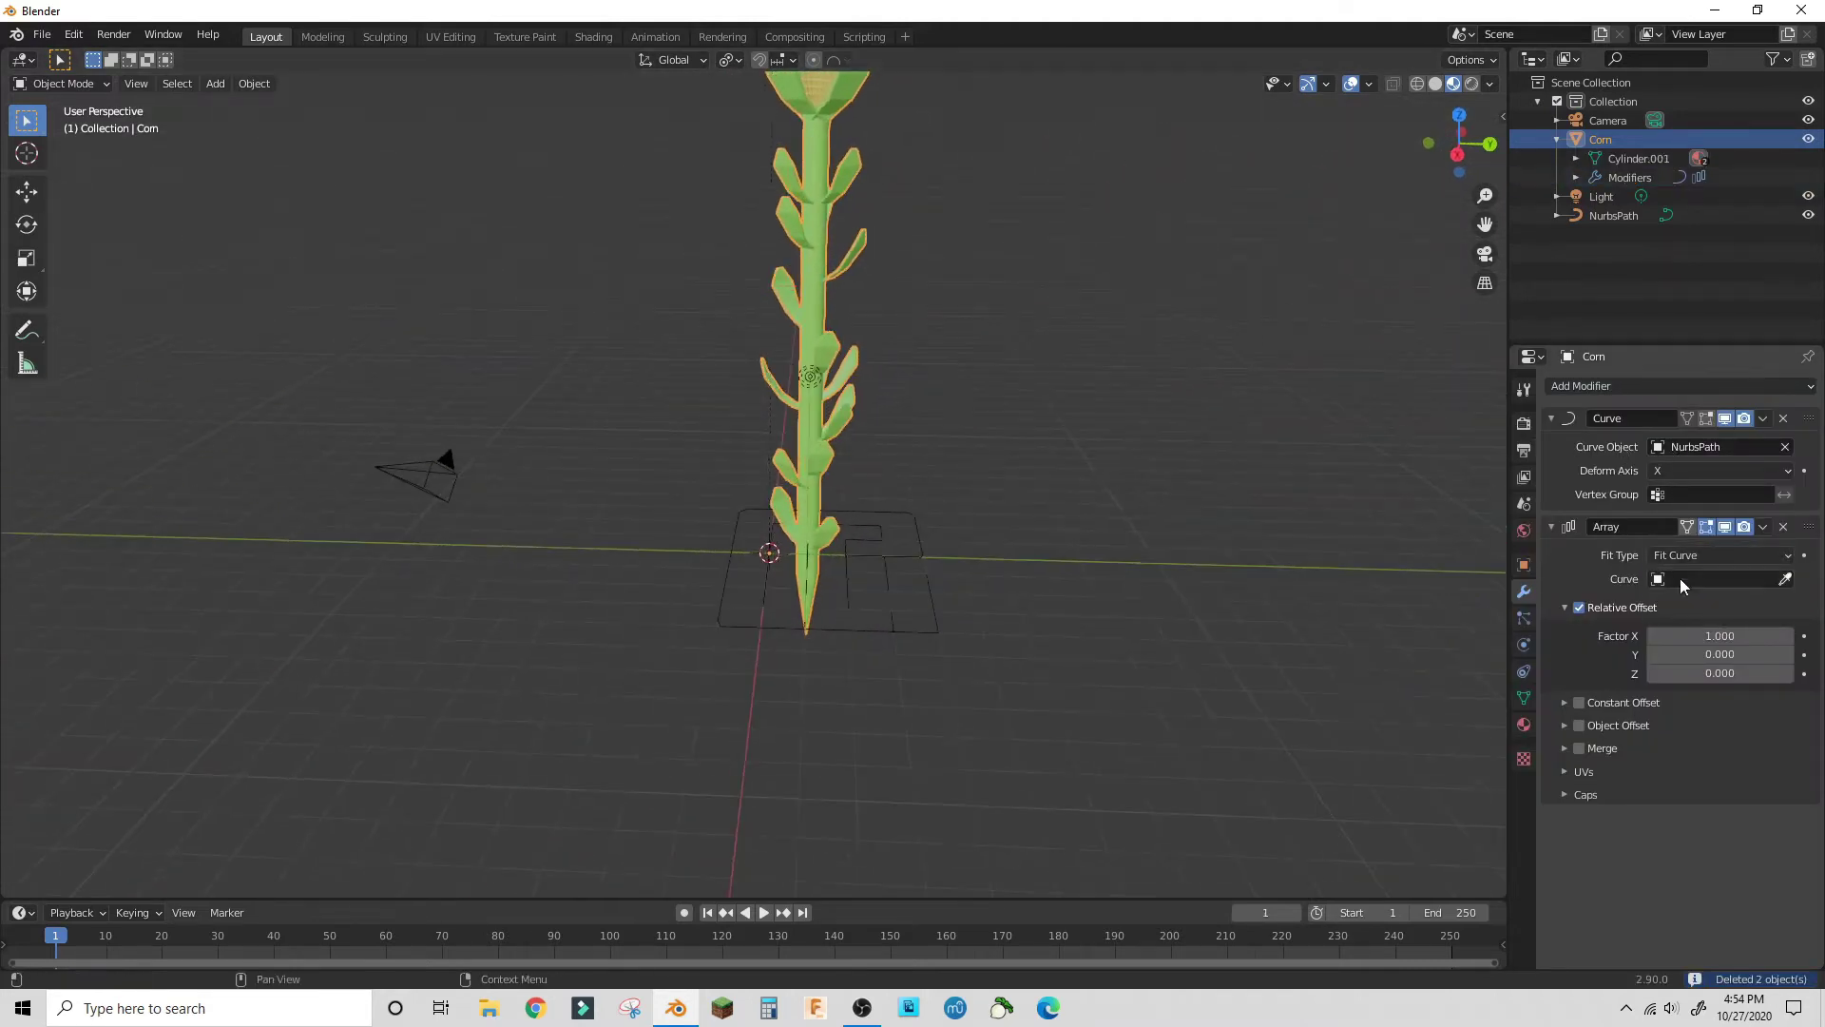
pyautogui.click(1681, 582)
pyautogui.click(1651, 606)
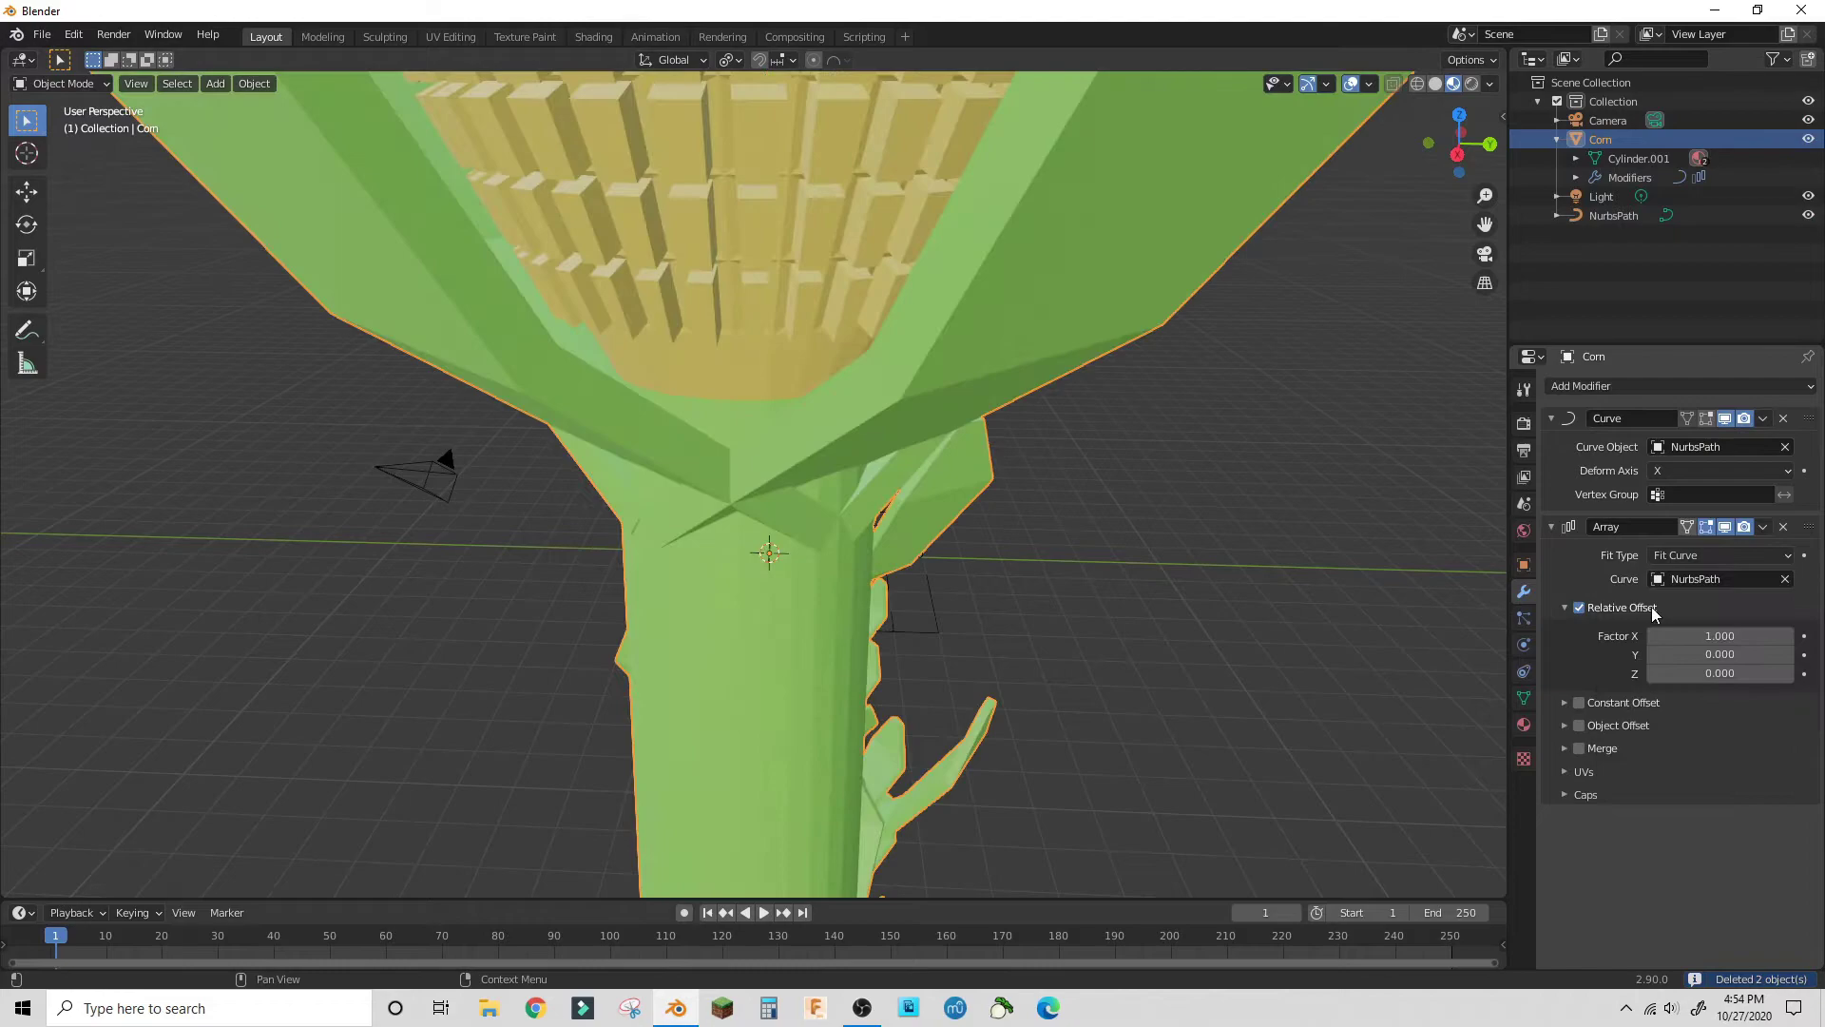
pyautogui.moveTo(1327, 397); pyautogui.dragTo(892, 412, button='middle')
# - Scale the NurbsPath object up by a factor of 10
pyautogui.click(766, 550)
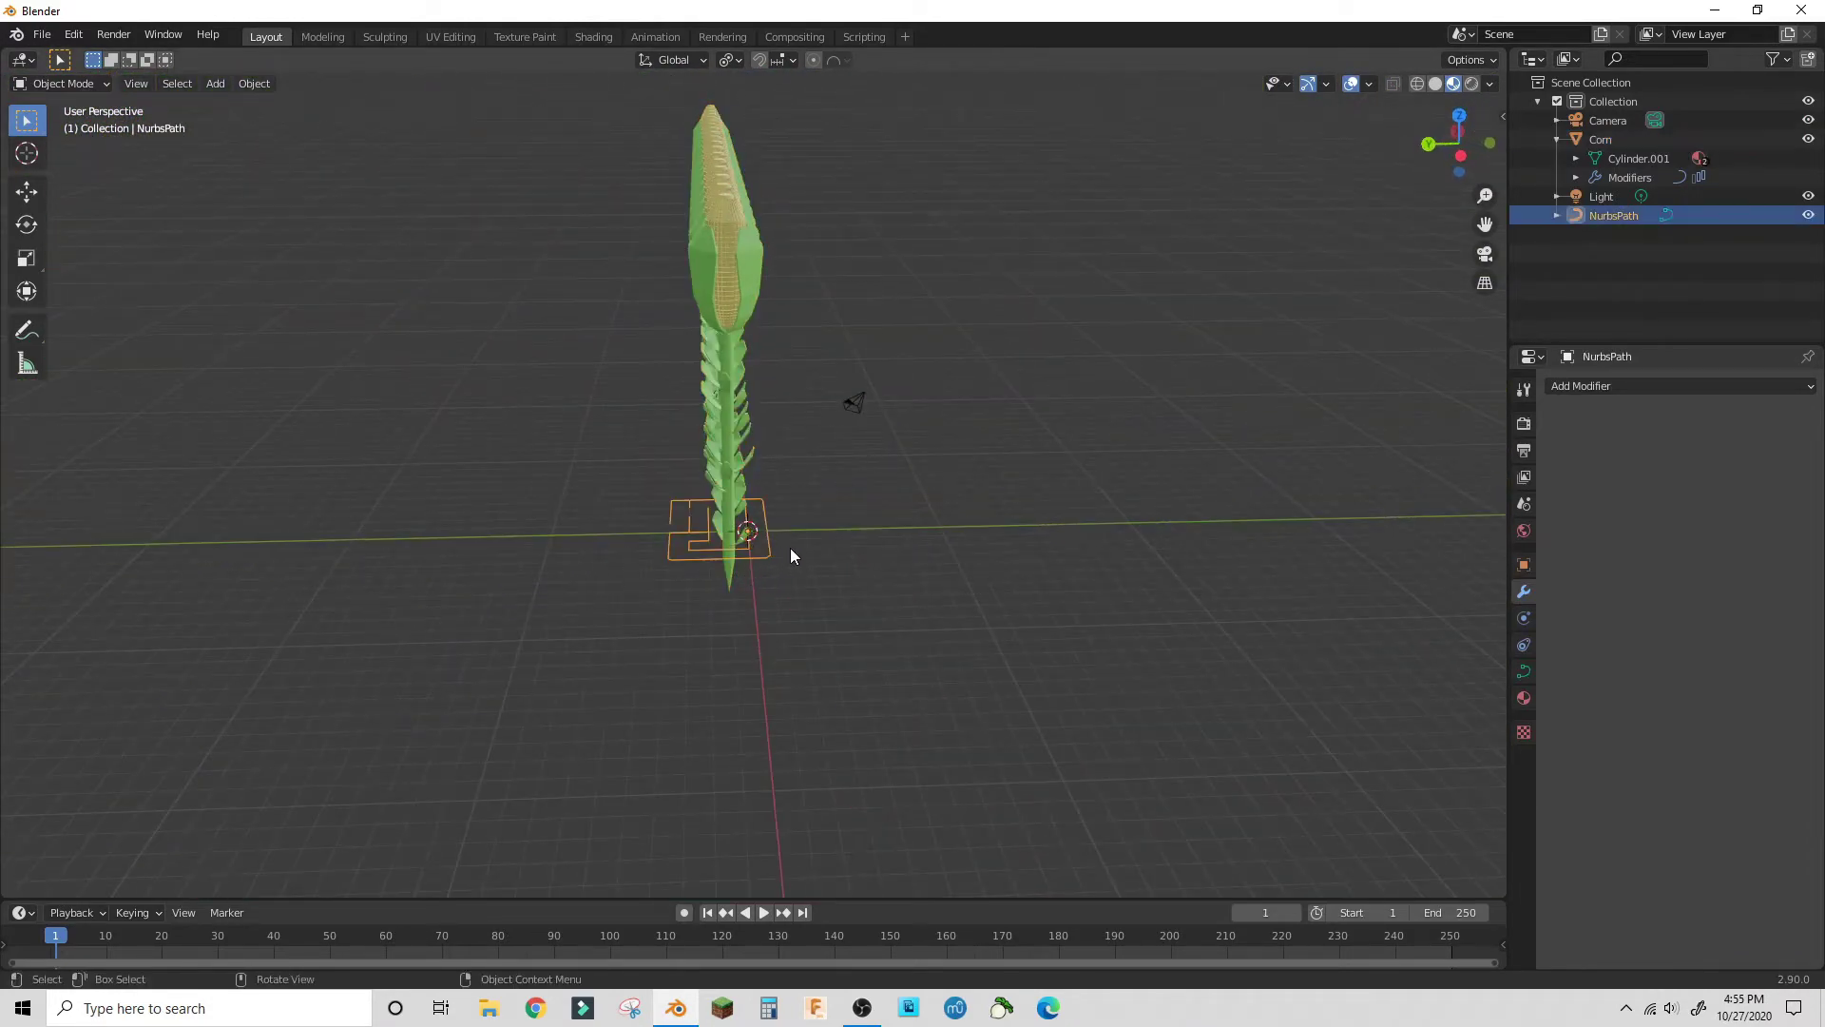
pyautogui.press('s')
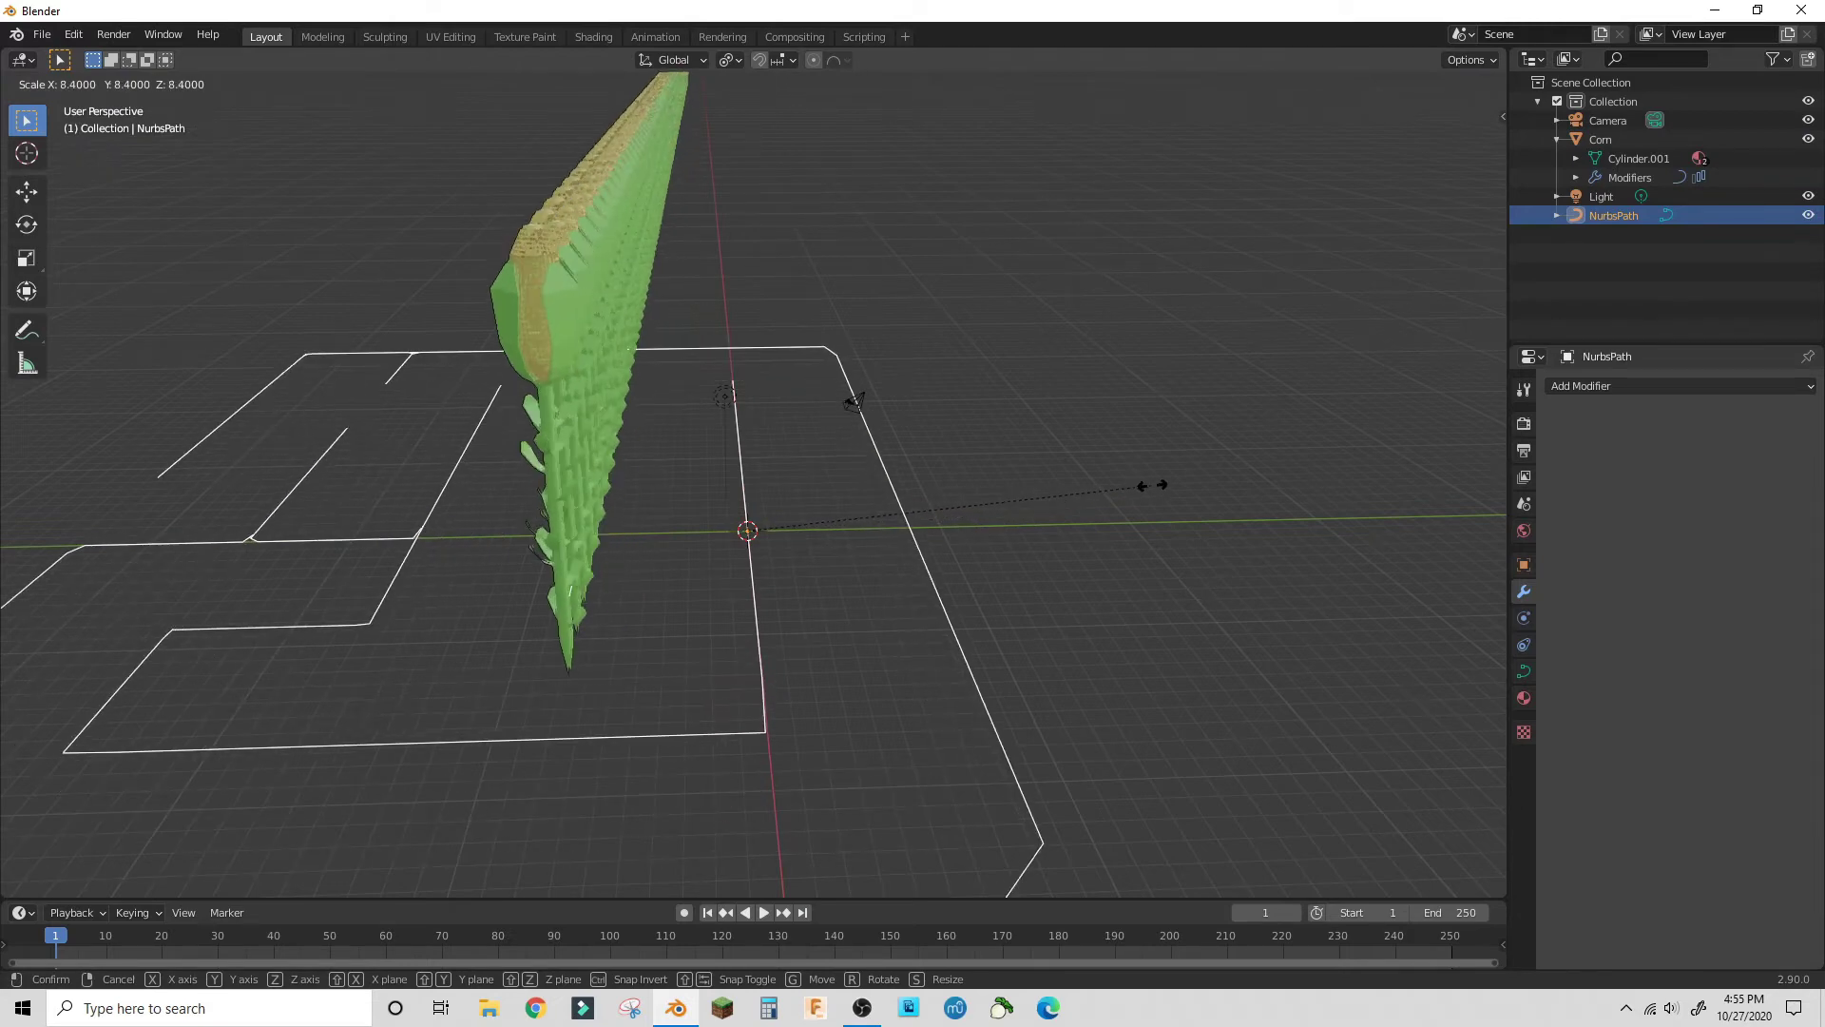
pyautogui.write('10')
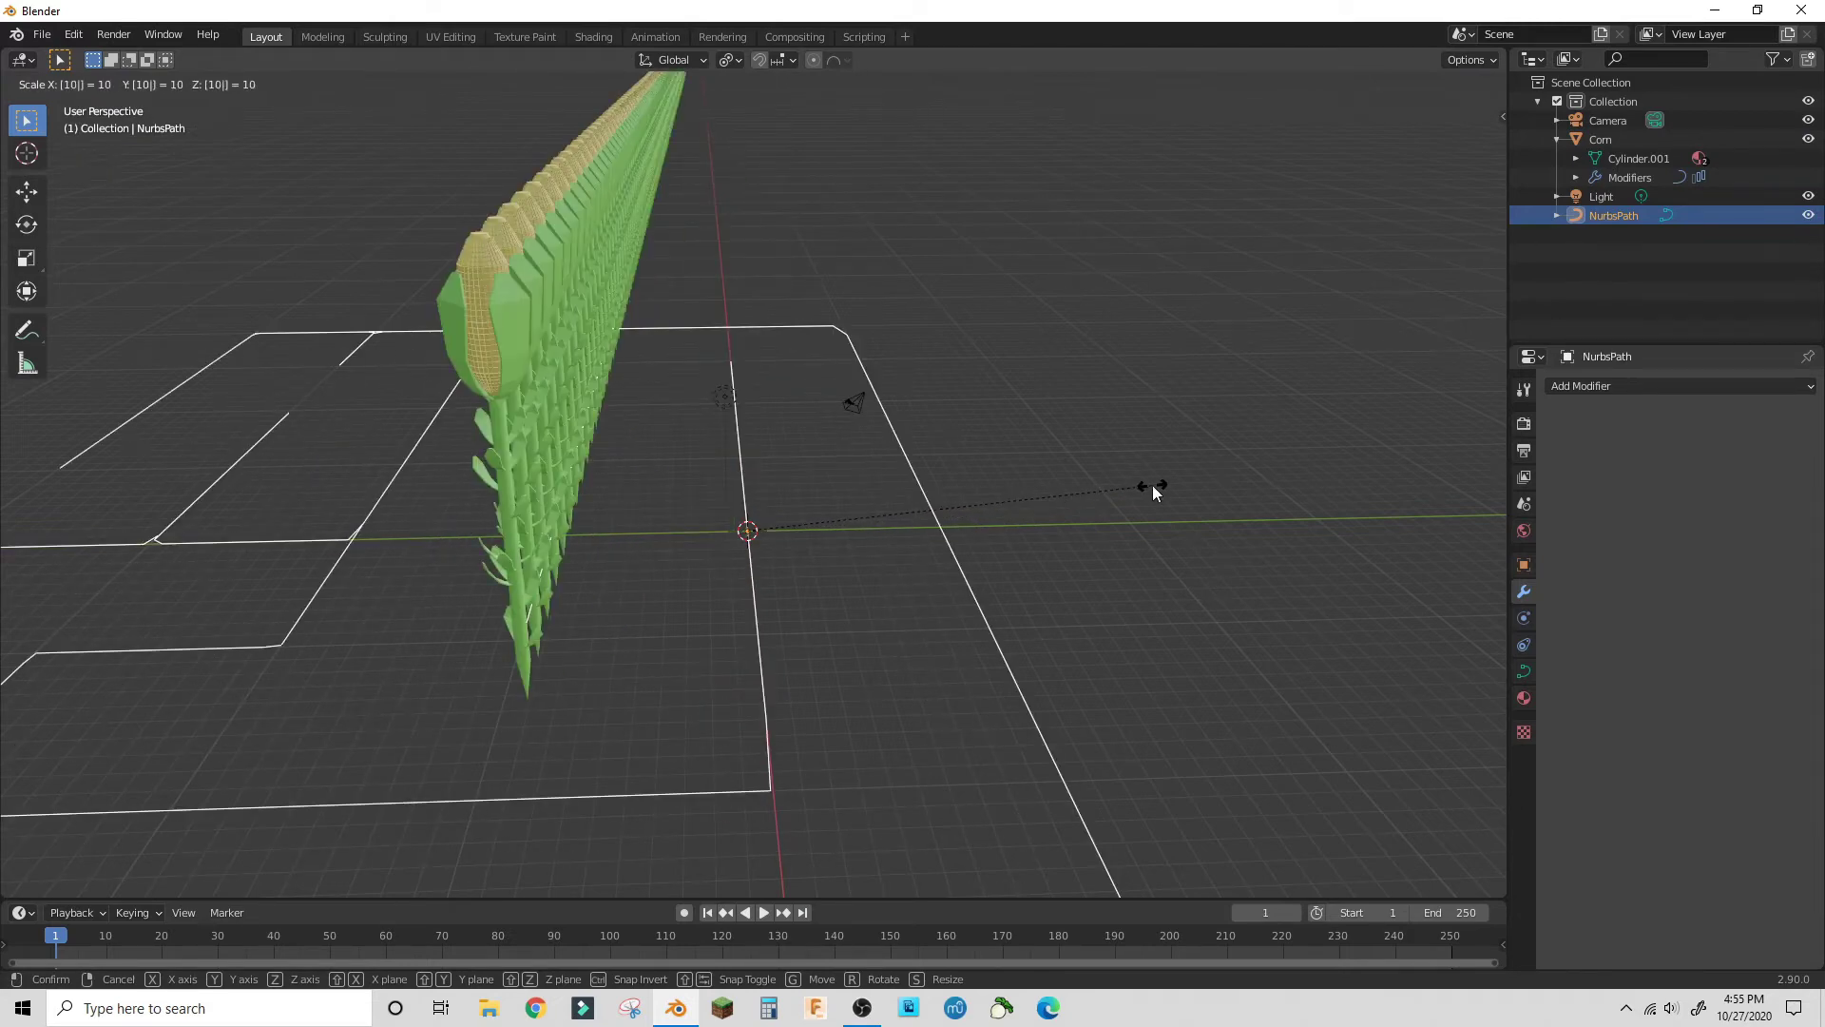
pyautogui.click(1152, 484)
pyautogui.scroll(-1, 1303, 623)
pyautogui.moveTo(992, 274); pyautogui.dragTo(596, 282, button='middle')
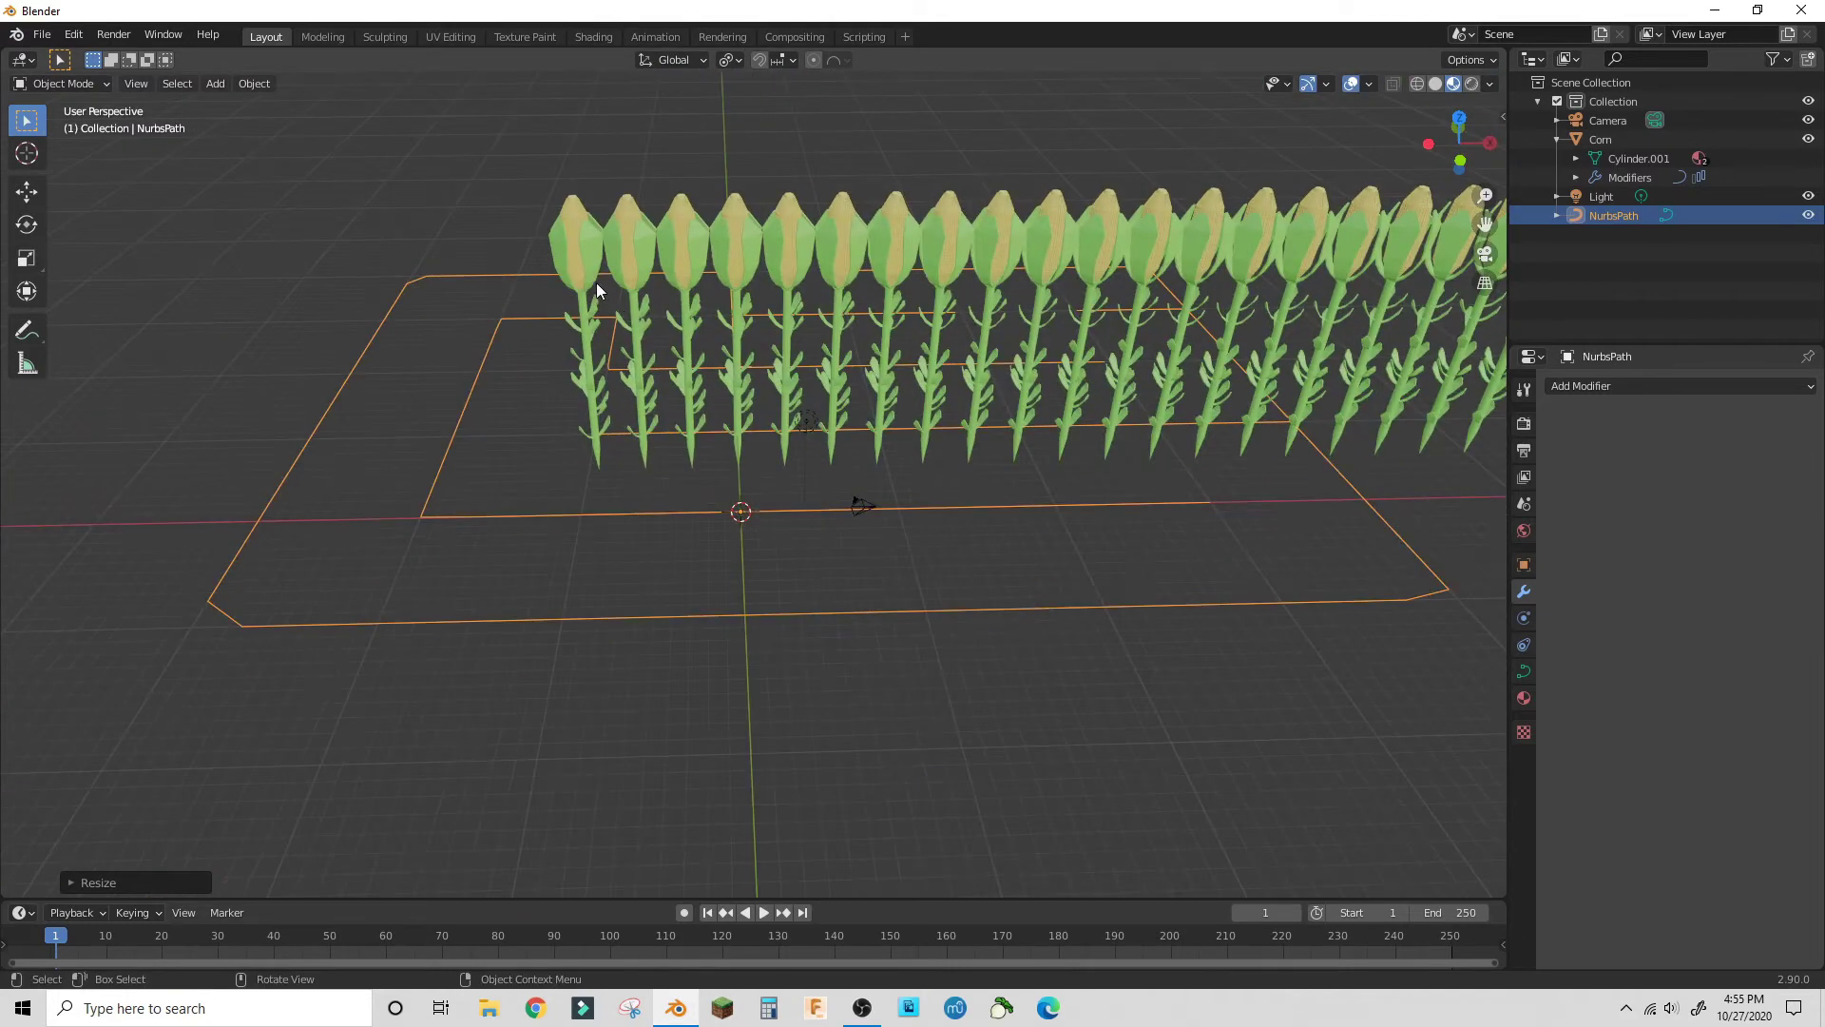
# - Move Corn's Array modifier above its Curve modifier in the stack
pyautogui.click(601, 278)
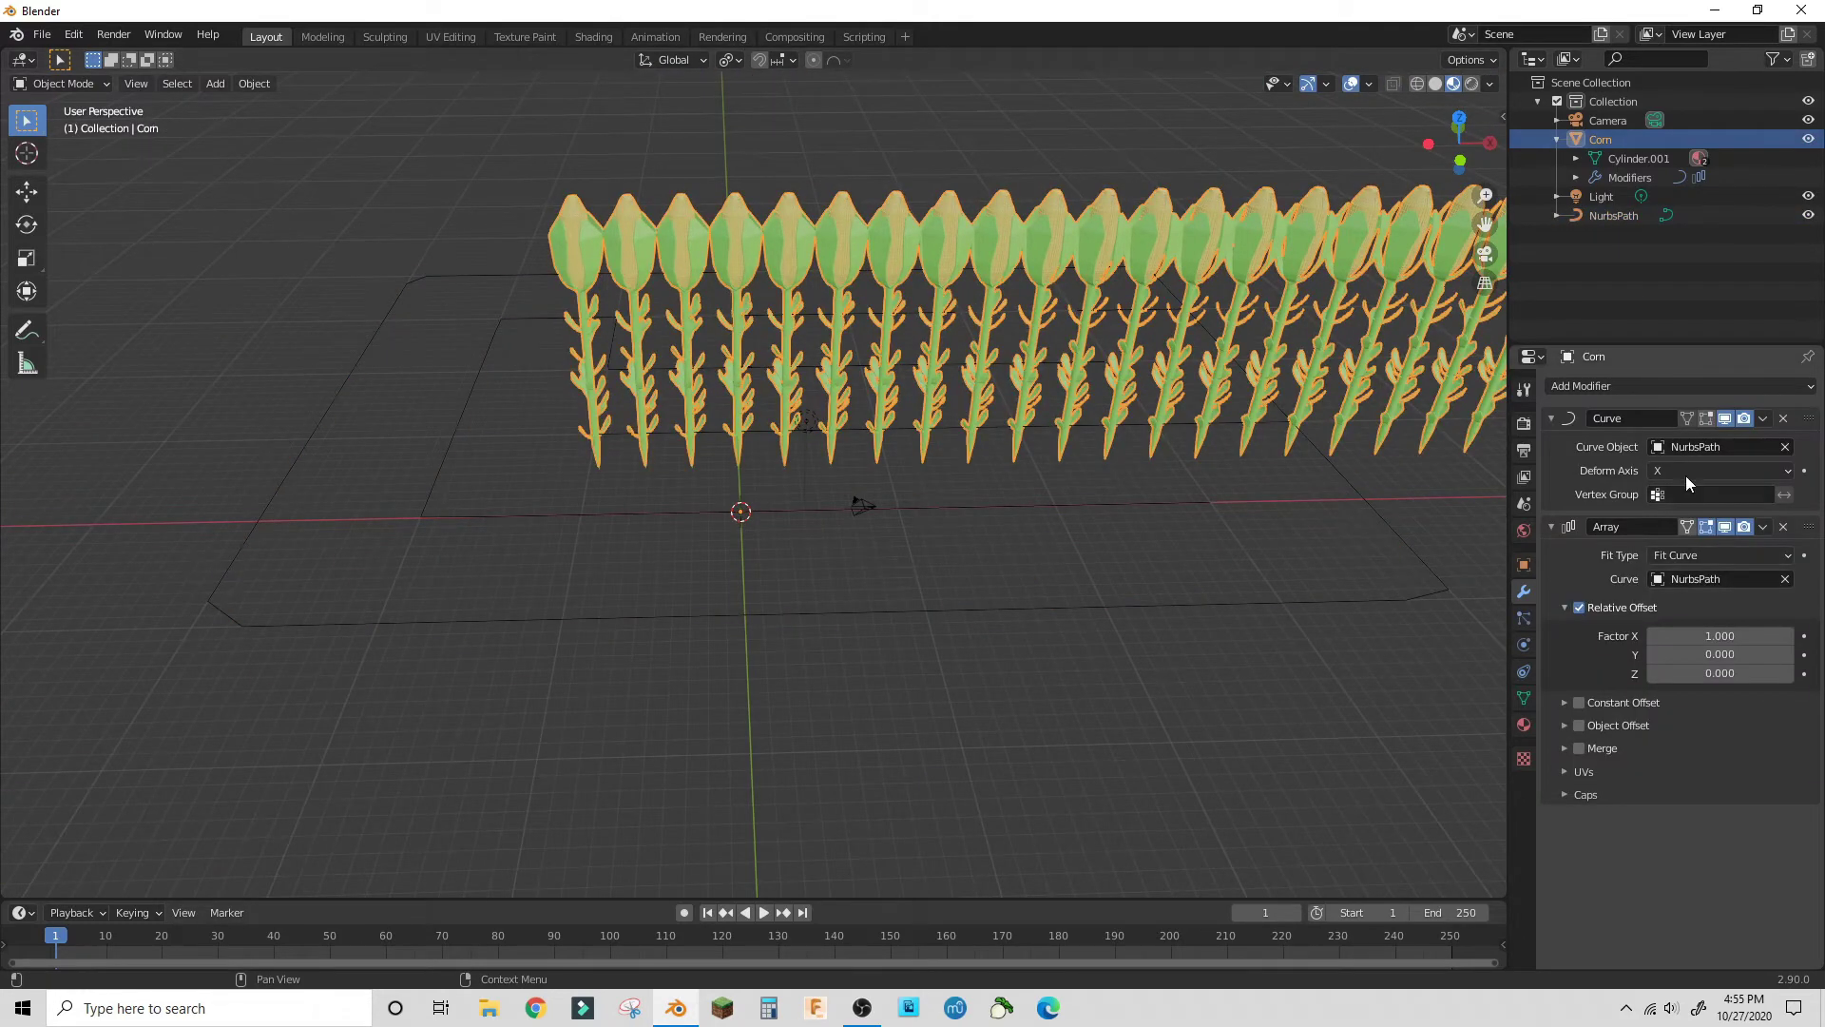
pyautogui.click(1762, 526)
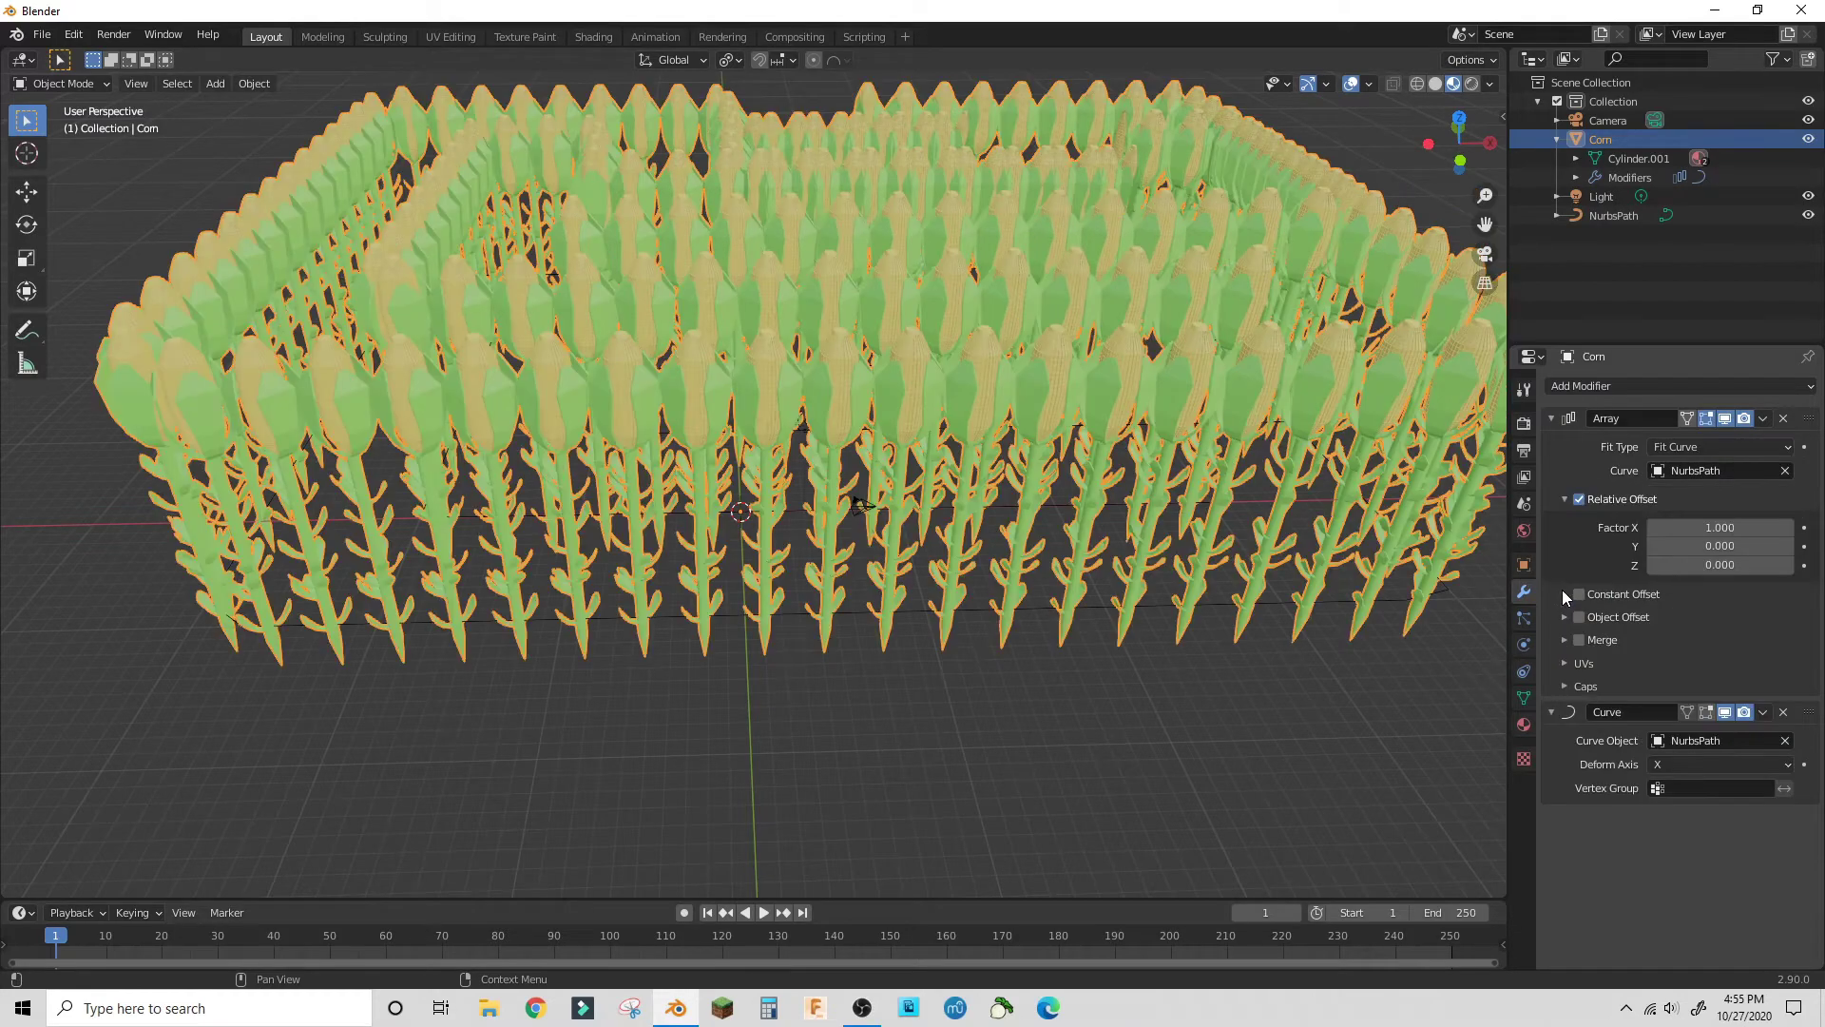
pyautogui.scroll(-3, 1179, 483)
pyautogui.moveTo(1179, 483); pyautogui.dragTo(984, 434, button='middle')
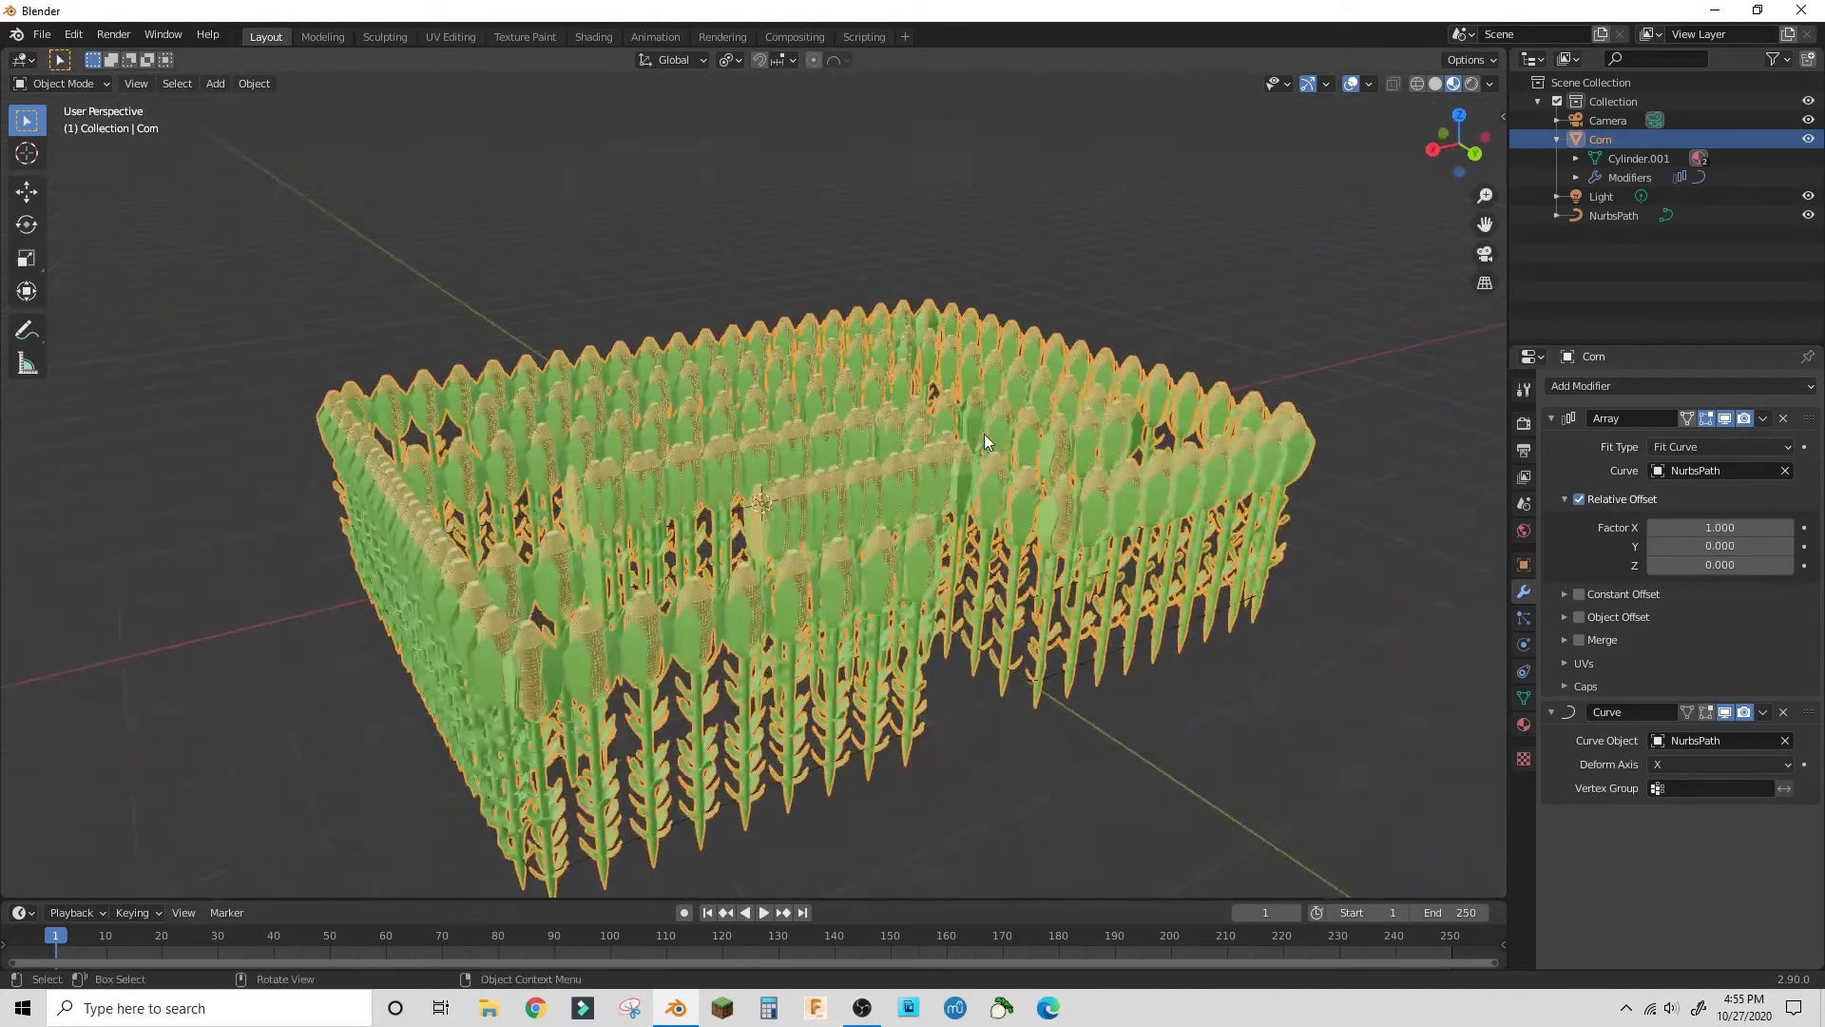
# - Scale the Corn mesh down in Edit Mode to about half its size, with the 3D cursor as pivot
pyautogui.press('s')
pyautogui.rightClick(926, 443)
pyautogui.click(58, 85)
pyautogui.click(44, 131)
pyautogui.press('s')
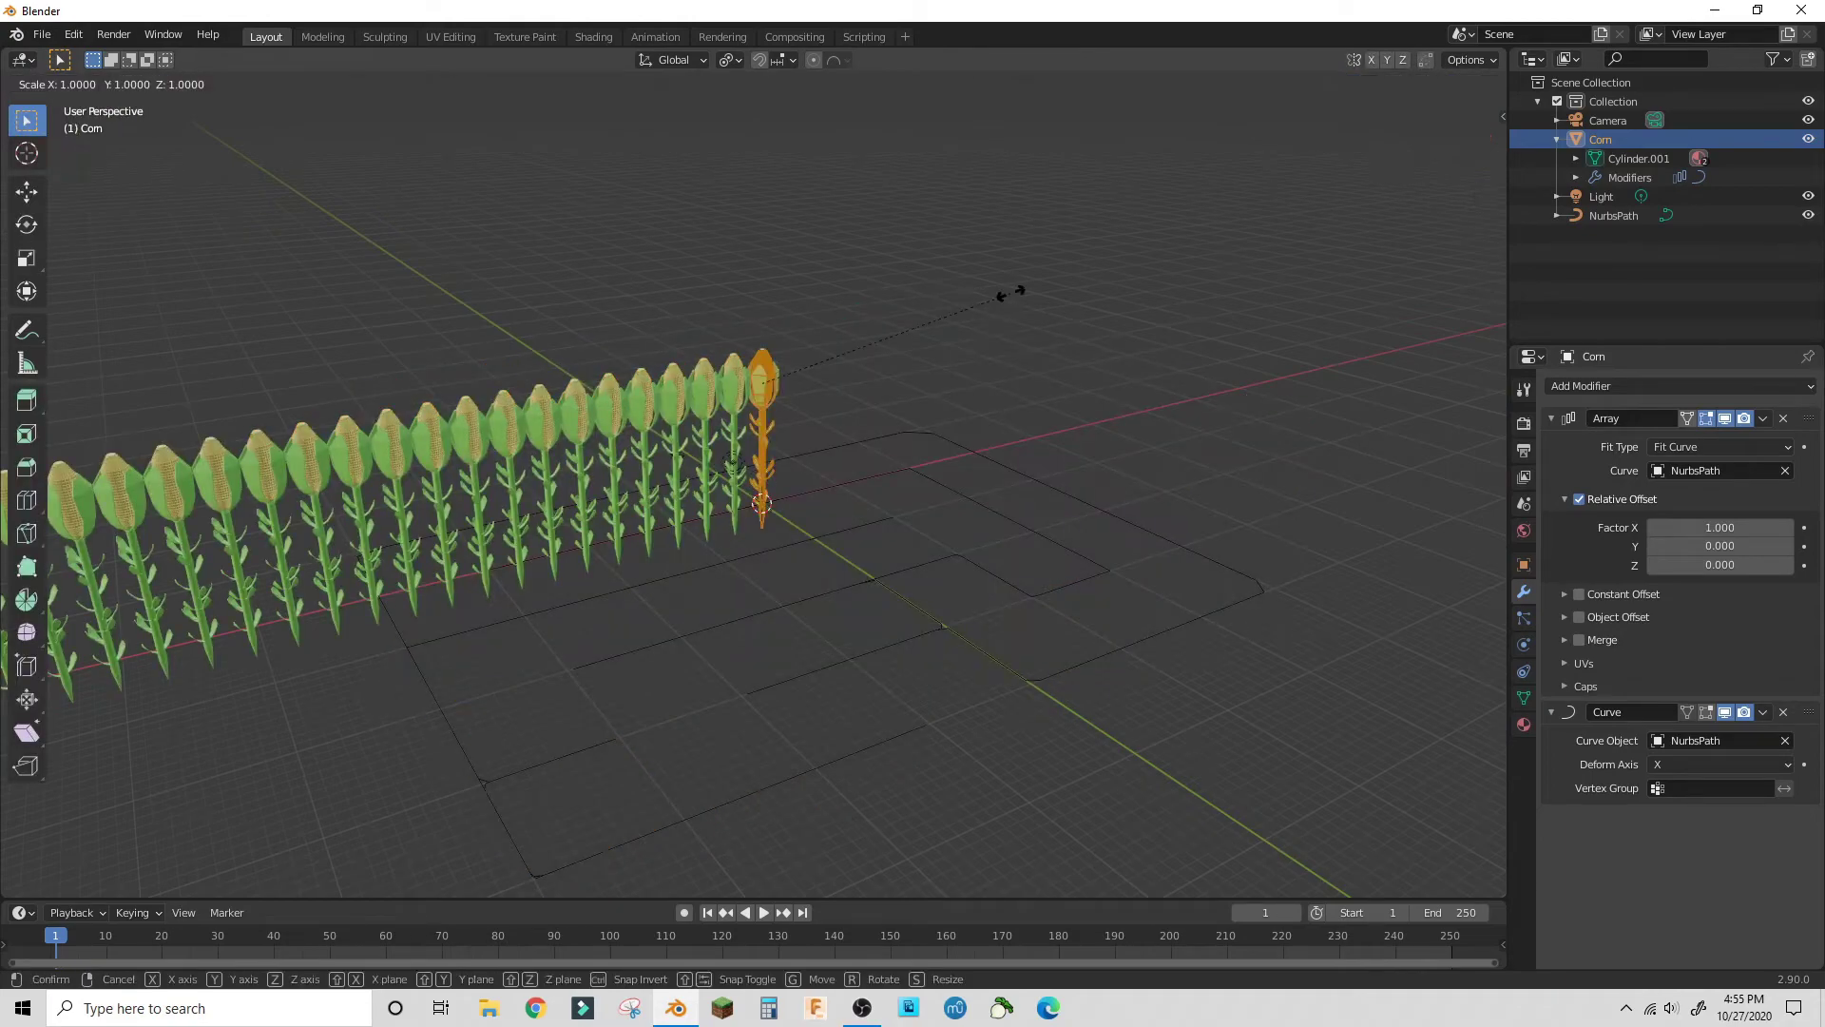
pyautogui.rightClick(998, 276)
pyautogui.click(731, 61)
pyautogui.click(760, 128)
pyautogui.press('s')
pyautogui.click(984, 262)
pyautogui.click(59, 84)
pyautogui.click(63, 107)
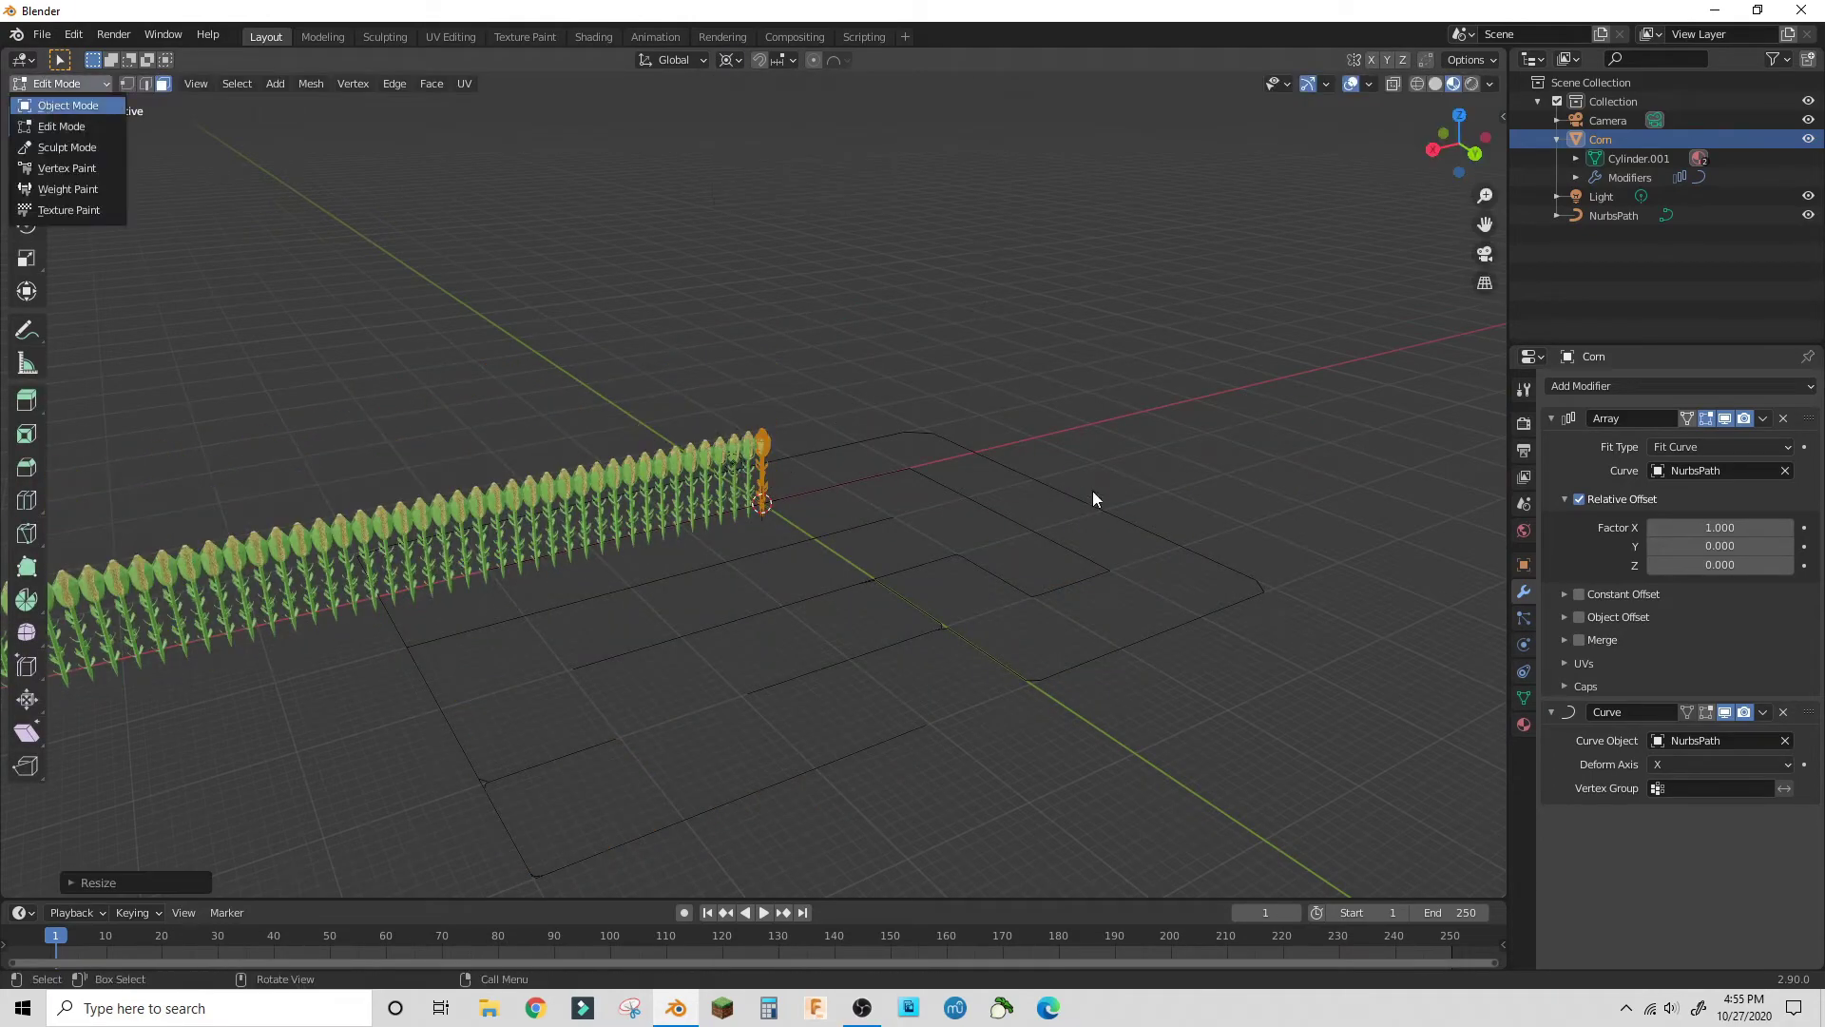
# - Try a relative offset Y factor of 0.1 on Corn's Array modifier
pyautogui.moveTo(1235, 443); pyautogui.dragTo(1149, 509, button='middle')
pyautogui.scroll(6, 986, 558)
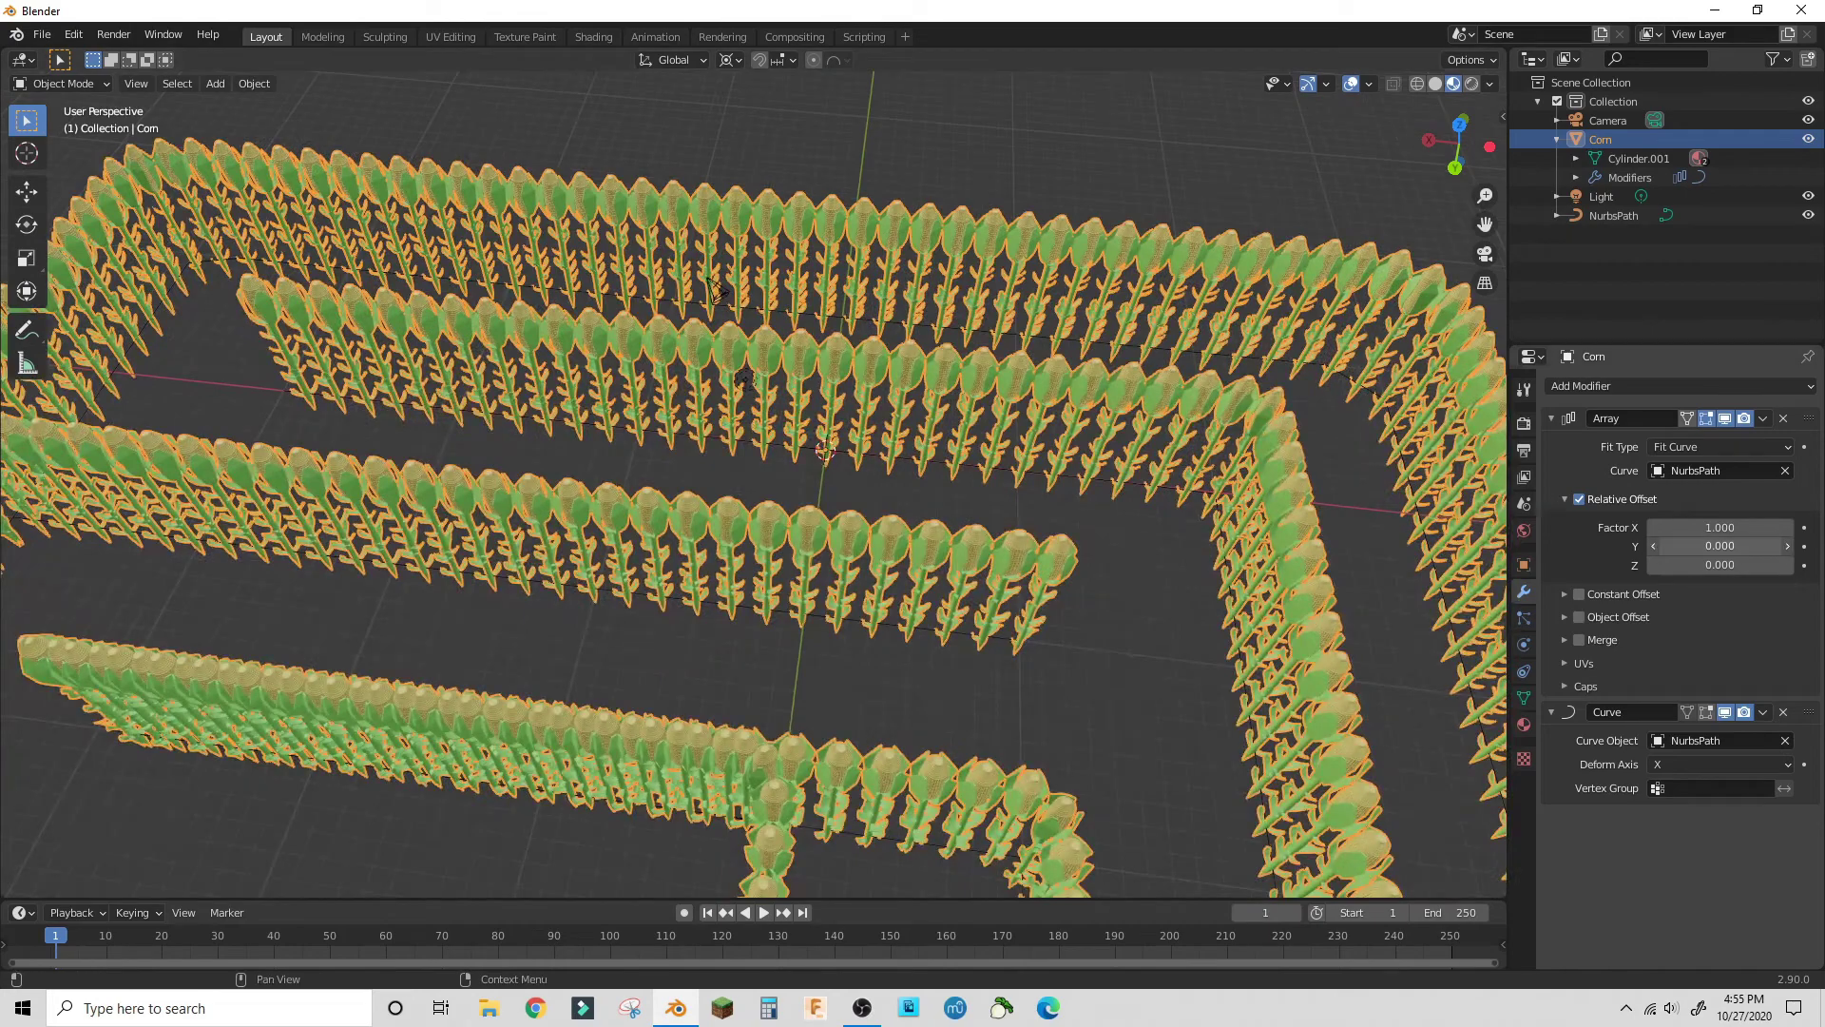
pyautogui.moveTo(1697, 547); pyautogui.dragTo(1717, 546)
pyautogui.click(1698, 546)
pyautogui.write('0.1')
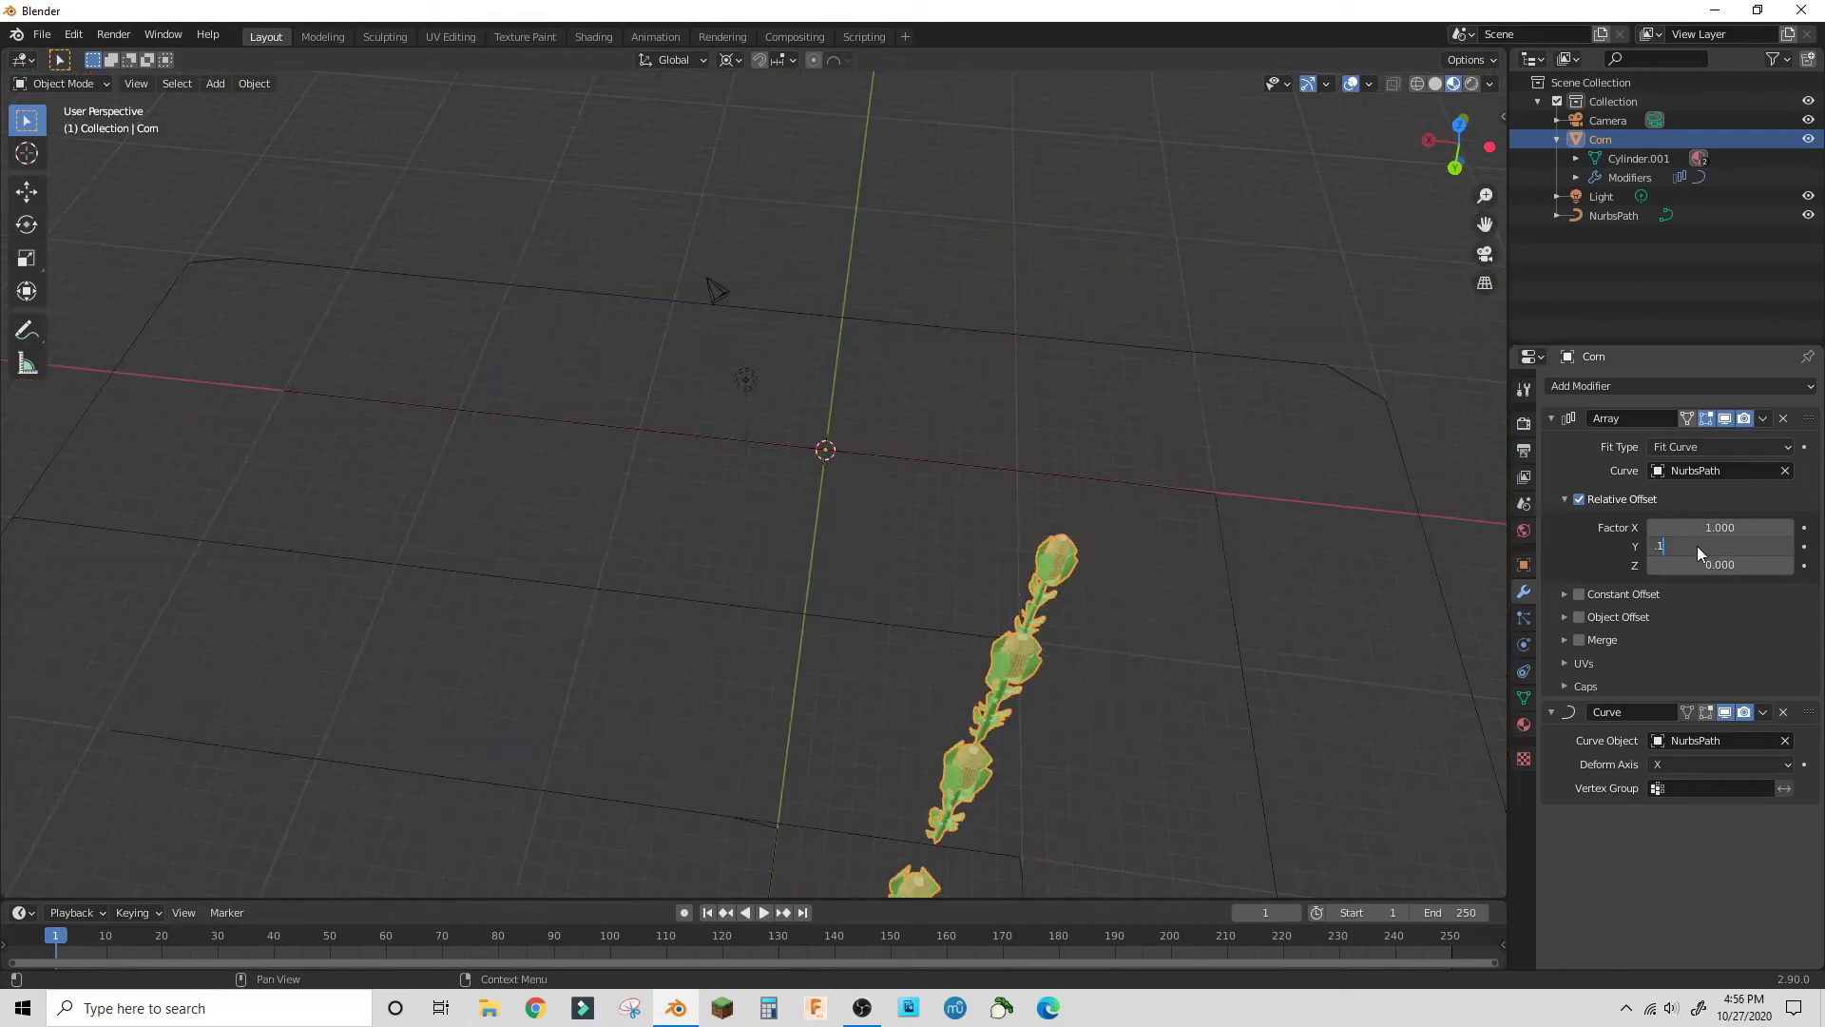
pyautogui.press('Return')
pyautogui.scroll(-6, 1075, 546)
pyautogui.scroll(5, 969, 490)
pyautogui.moveTo(1075, 546); pyautogui.dragTo(1036, 503, button='middle')
pyautogui.scroll(-3, 1036, 504)
# - Return the Array's relative offset factors to Y 0 and X 1
pyautogui.click(1711, 546)
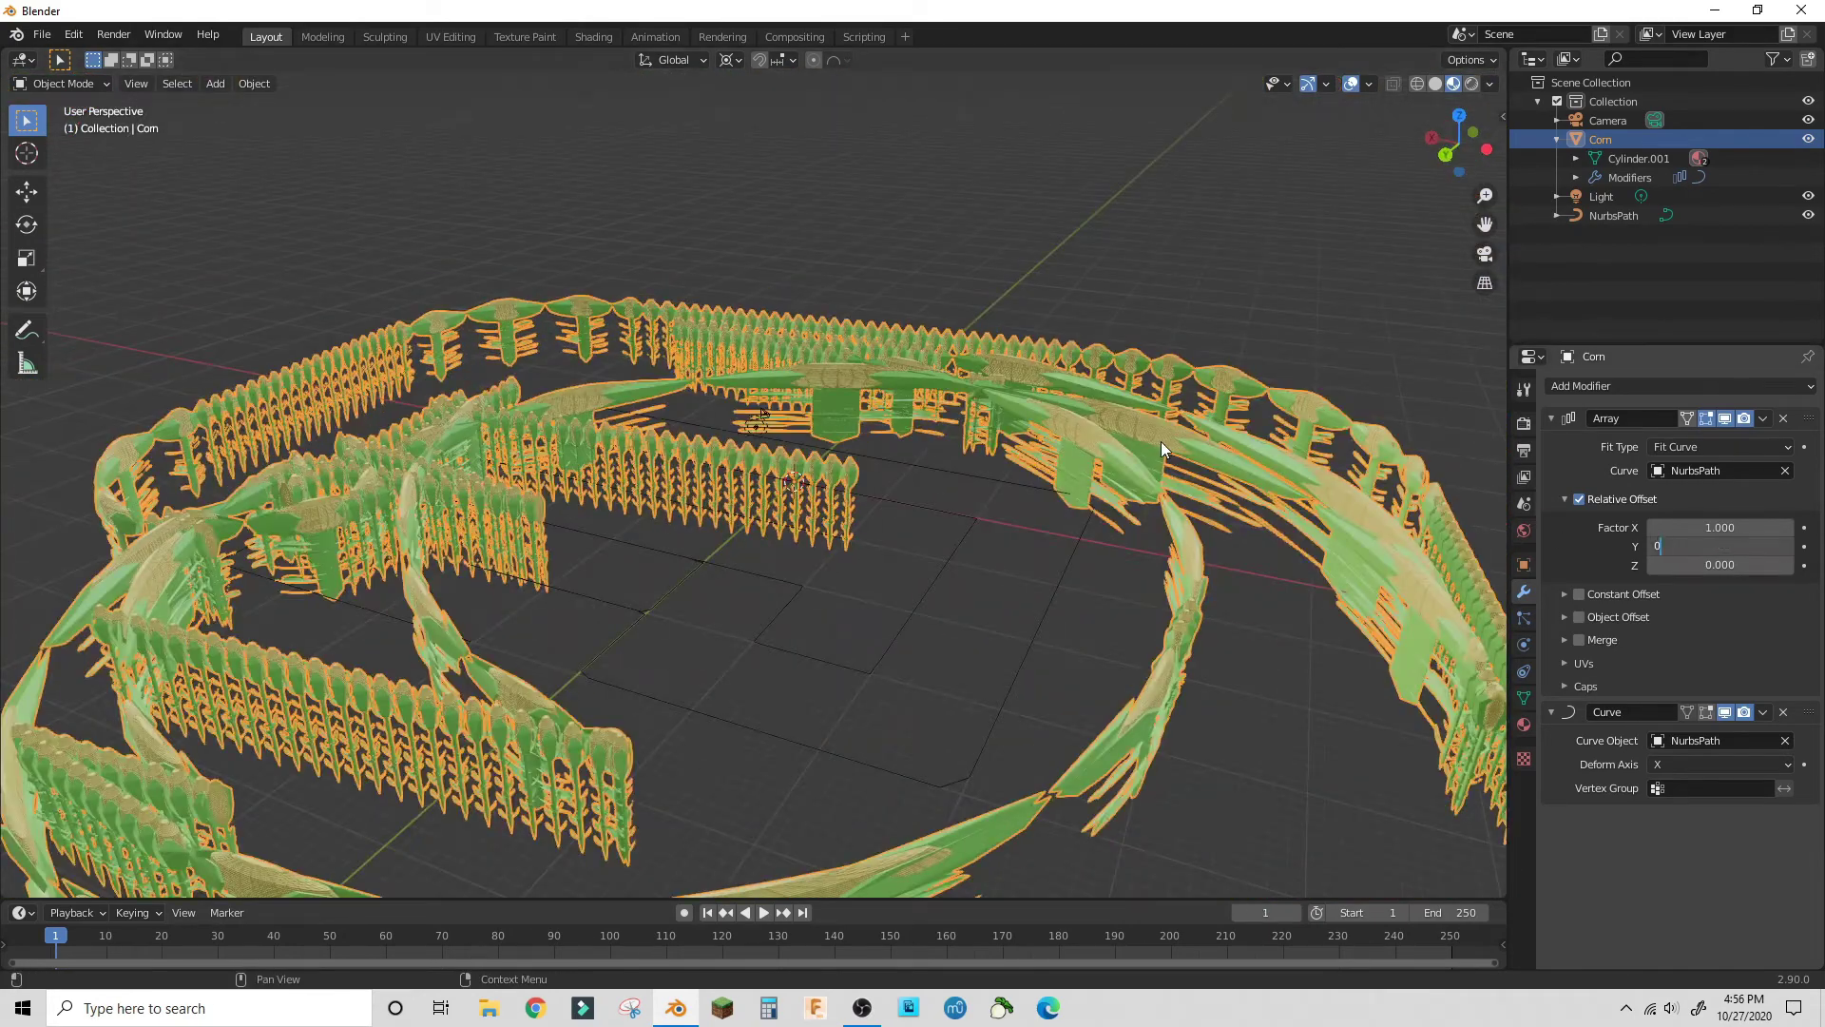
pyautogui.press('Return')
pyautogui.moveTo(1162, 450); pyautogui.dragTo(1249, 501, button='middle')
pyautogui.moveTo(1689, 528)
pyautogui.mouseDown()
pyautogui.moveTo(1768, 527)
pyautogui.moveTo(1670, 528)
pyautogui.mouseUp()
pyautogui.click(1670, 528)
pyautogui.write('1')
pyautogui.press('Return')
# - Add a mesh plane to the scene as the maze's ground
pyautogui.moveTo(1153, 526); pyautogui.dragTo(855, 380, button='middle')
pyautogui.scroll(4, 1109, 466)
pyautogui.scroll(-3, 1236, 433)
pyautogui.click(986, 360)
pyautogui.hotkey('shift', 'a')
pyautogui.click(991, 386)
pyautogui.moveTo(990, 386); pyautogui.dragTo(970, 443, button='middle')
# - Scale the new ground plane by a factor of 50
pyautogui.press('s')
pyautogui.rightClick(1176, 446)
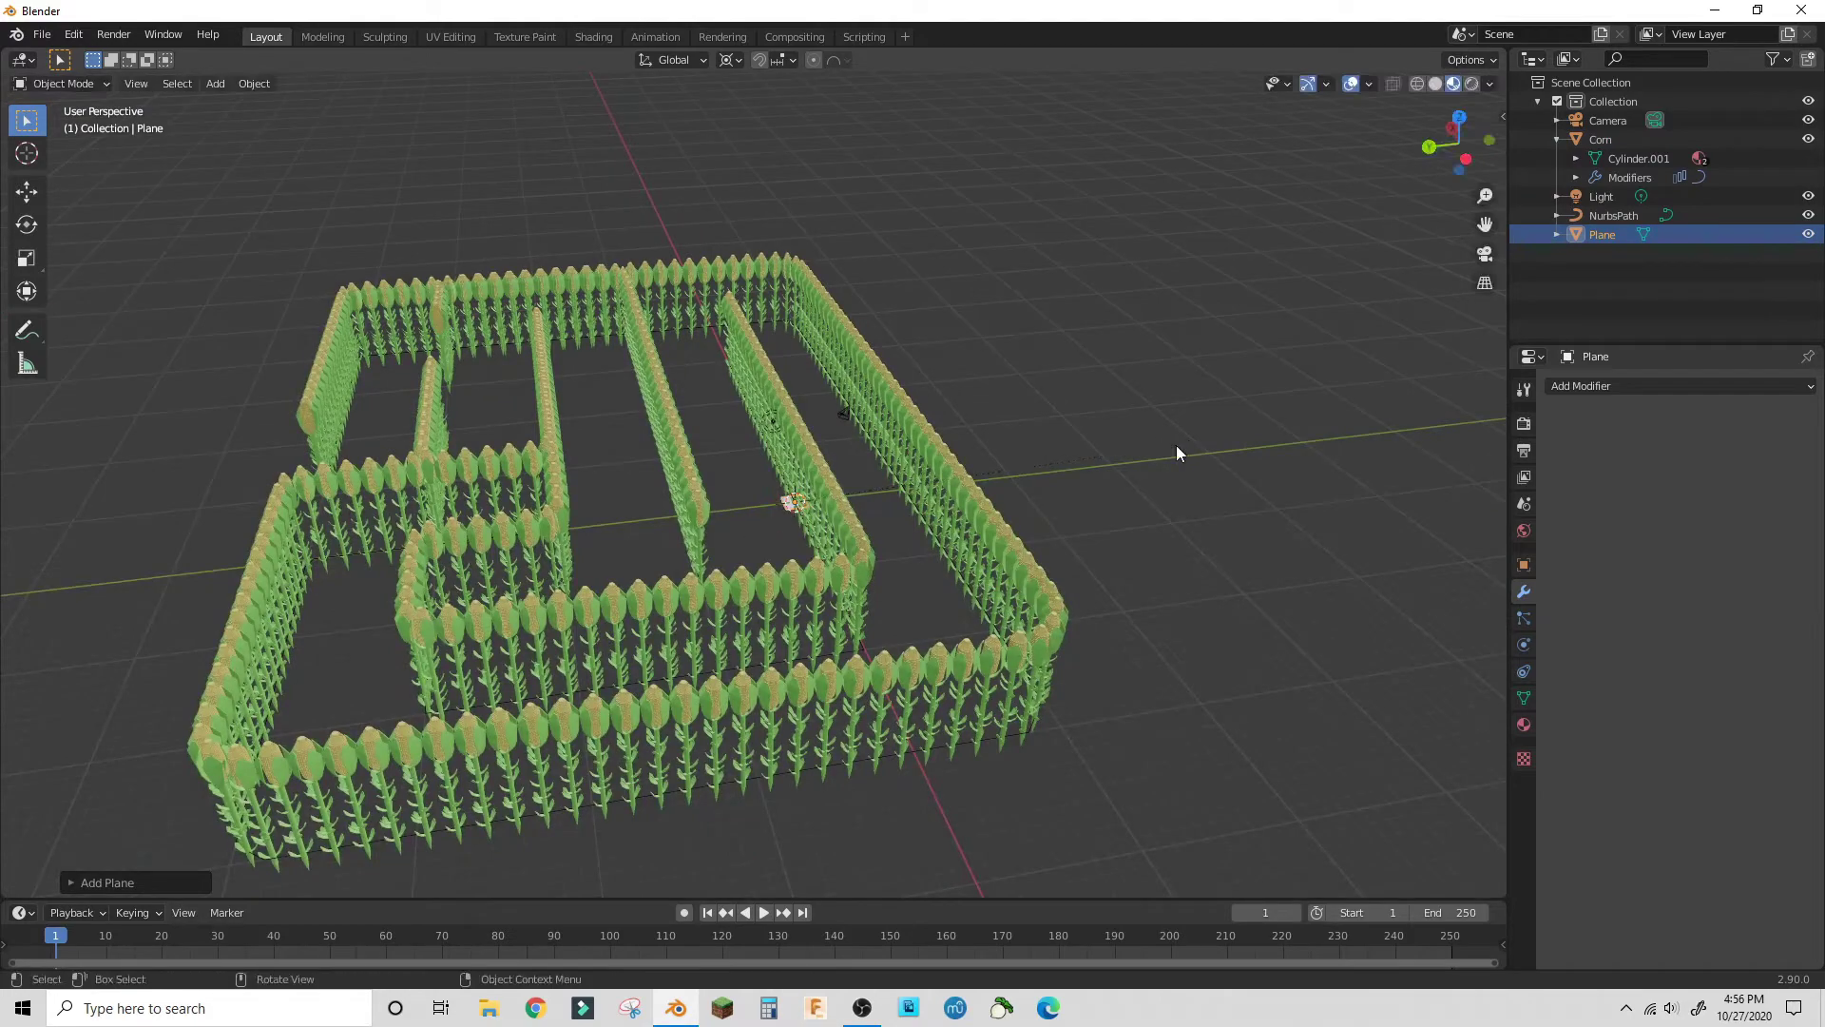
pyautogui.write('s20')
pyautogui.press('BackSpace')
pyautogui.press('BackSpace')
pyautogui.write('30')
pyautogui.press('BackSpace')
pyautogui.press('BackSpace')
pyautogui.write('40')
pyautogui.press('BackSpace')
pyautogui.press('BackSpace')
pyautogui.write('50')
pyautogui.press('Return')
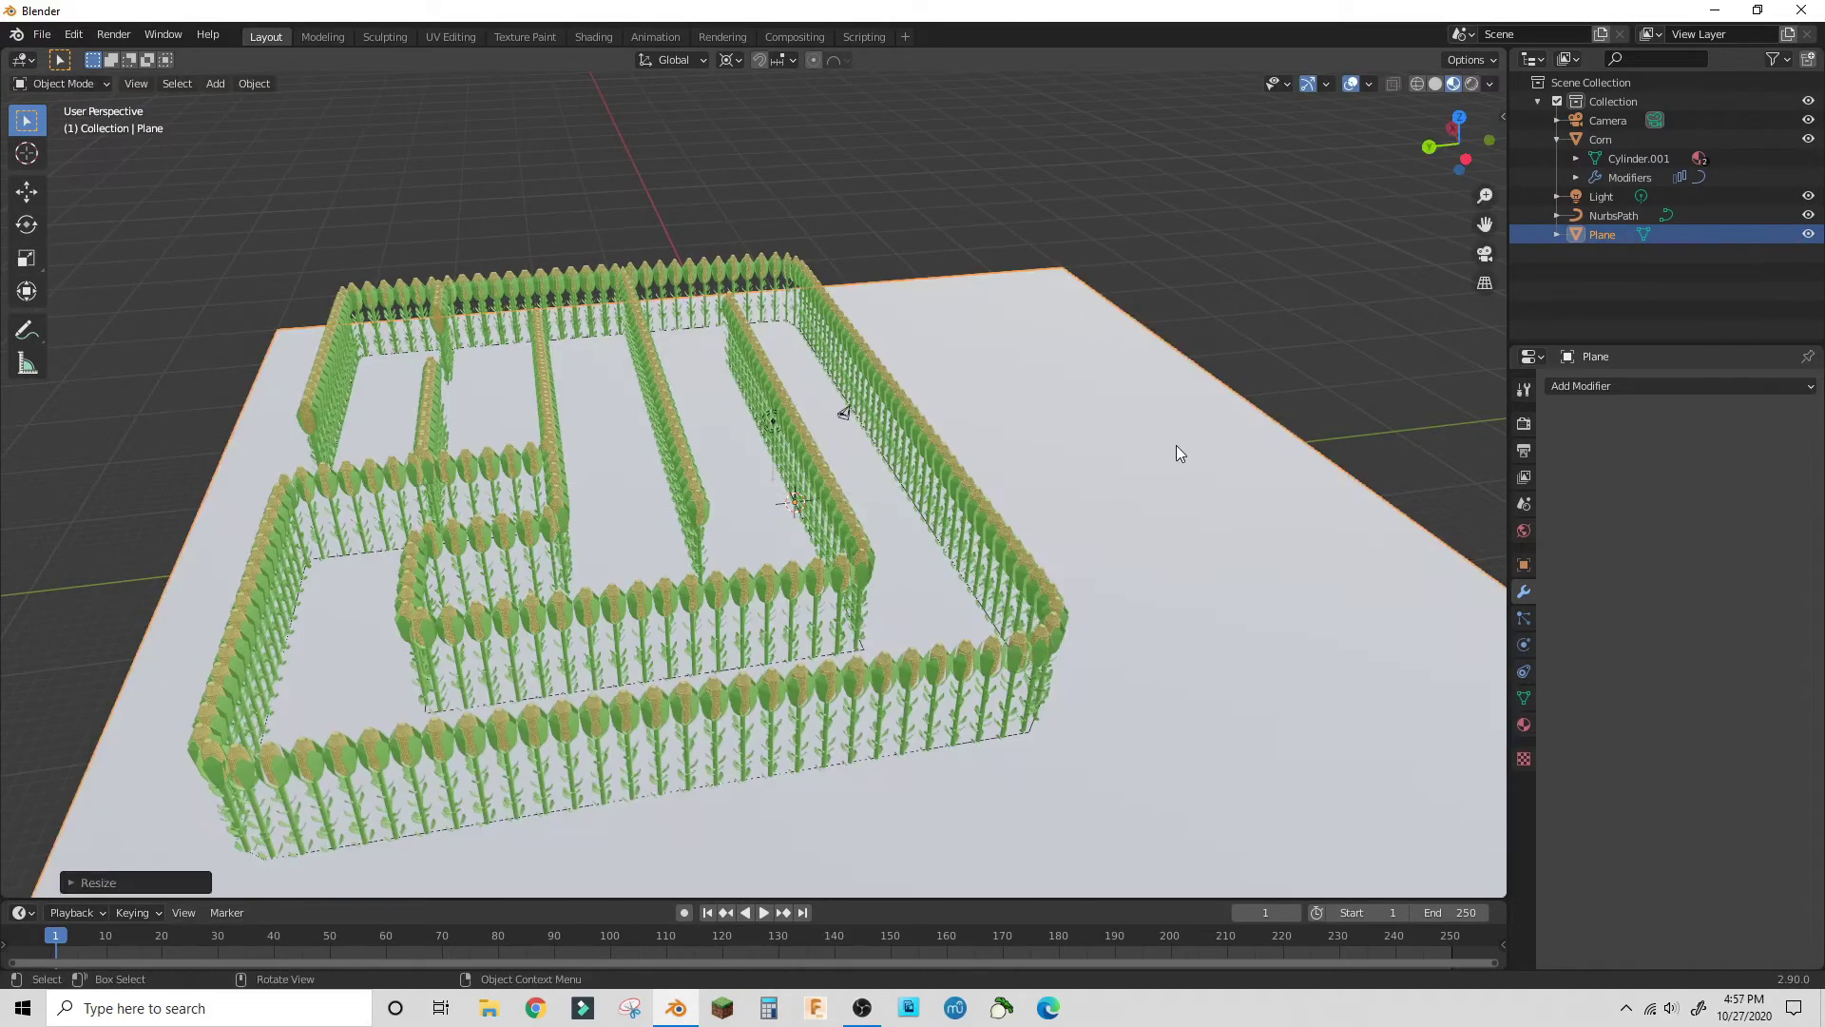
# - Recalculate the NurbsPath's origin with Set Origin and clear its location to bring the maze nearer the ground plane's center
pyautogui.scroll(-4, 1177, 453)
pyautogui.moveTo(1176, 454); pyautogui.dragTo(1145, 703, button='middle')
pyautogui.scroll(2, 1146, 703)
pyautogui.click(861, 429)
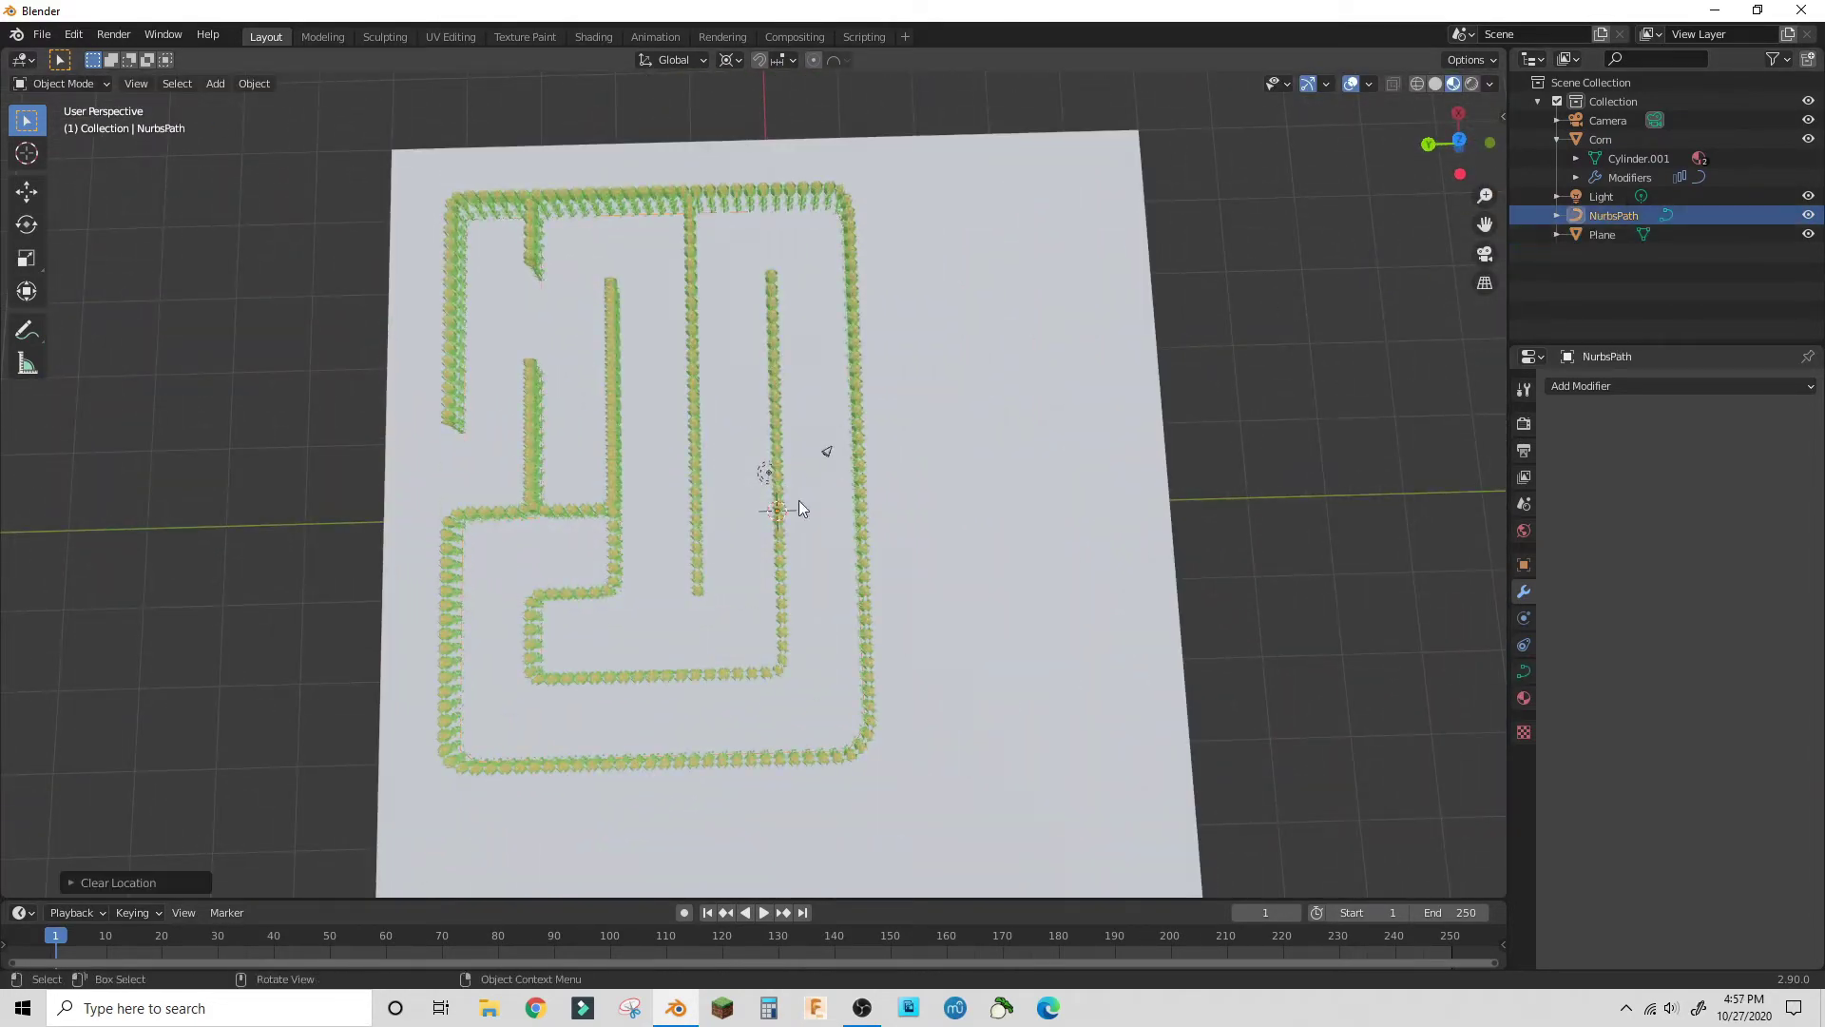
pyautogui.click(254, 84)
pyautogui.moveTo(275, 123)
pyautogui.click(520, 144)
pyautogui.hotkey('alt', 'g')
pyautogui.scroll(-5, 1125, 568)
pyautogui.moveTo(1125, 567); pyautogui.dragTo(770, 602, button='middle')
pyautogui.click(254, 84)
pyautogui.click(500, 203)
# - Move the NurbsPath horizontally to center the maze on the ground plane, and set its origin to the 3D cursor
pyautogui.moveTo(570, 561); pyautogui.dragTo(978, 504, button='middle')
pyautogui.scroll(4, 978, 503)
pyautogui.press('KP_7')
pyautogui.press('g')
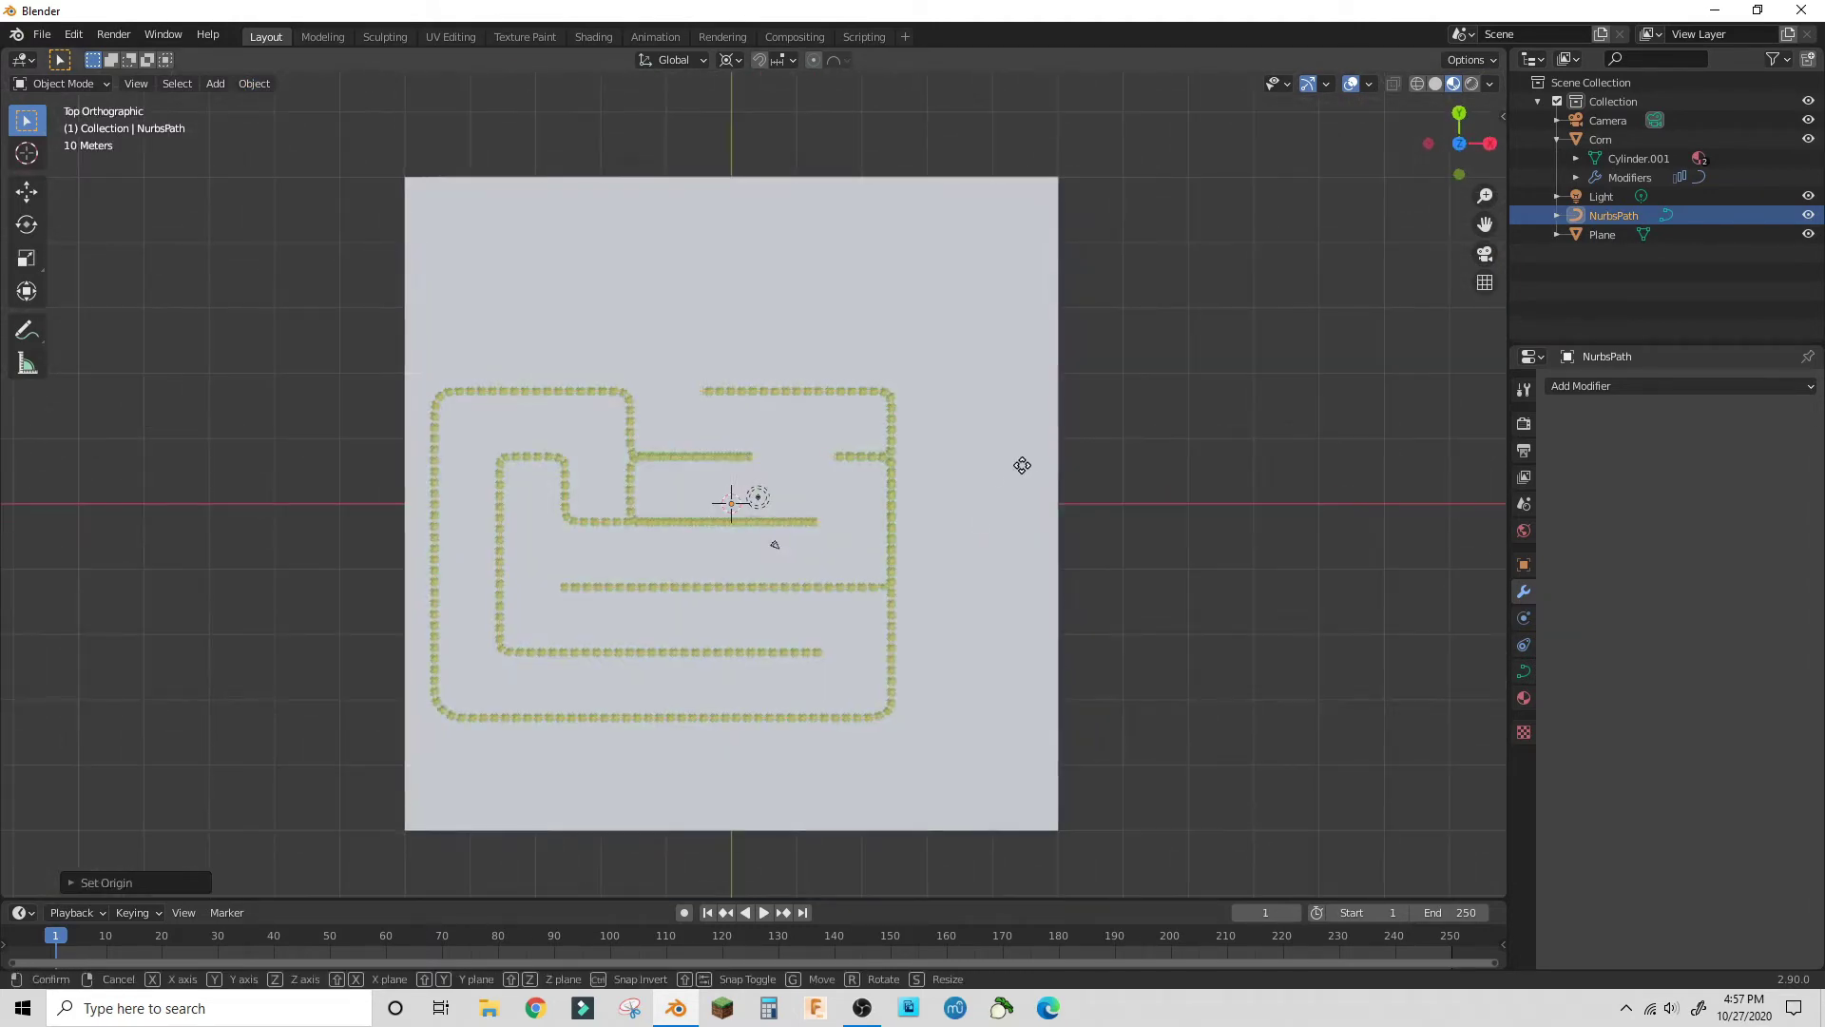
pyautogui.hotkey('shift', 'z')
pyautogui.keyDown('ctrl'); pyautogui.click(1053, 404); pyautogui.keyUp('ctrl')
pyautogui.click(253, 84)
pyautogui.moveTo(276, 123)
pyautogui.click(602, 165)
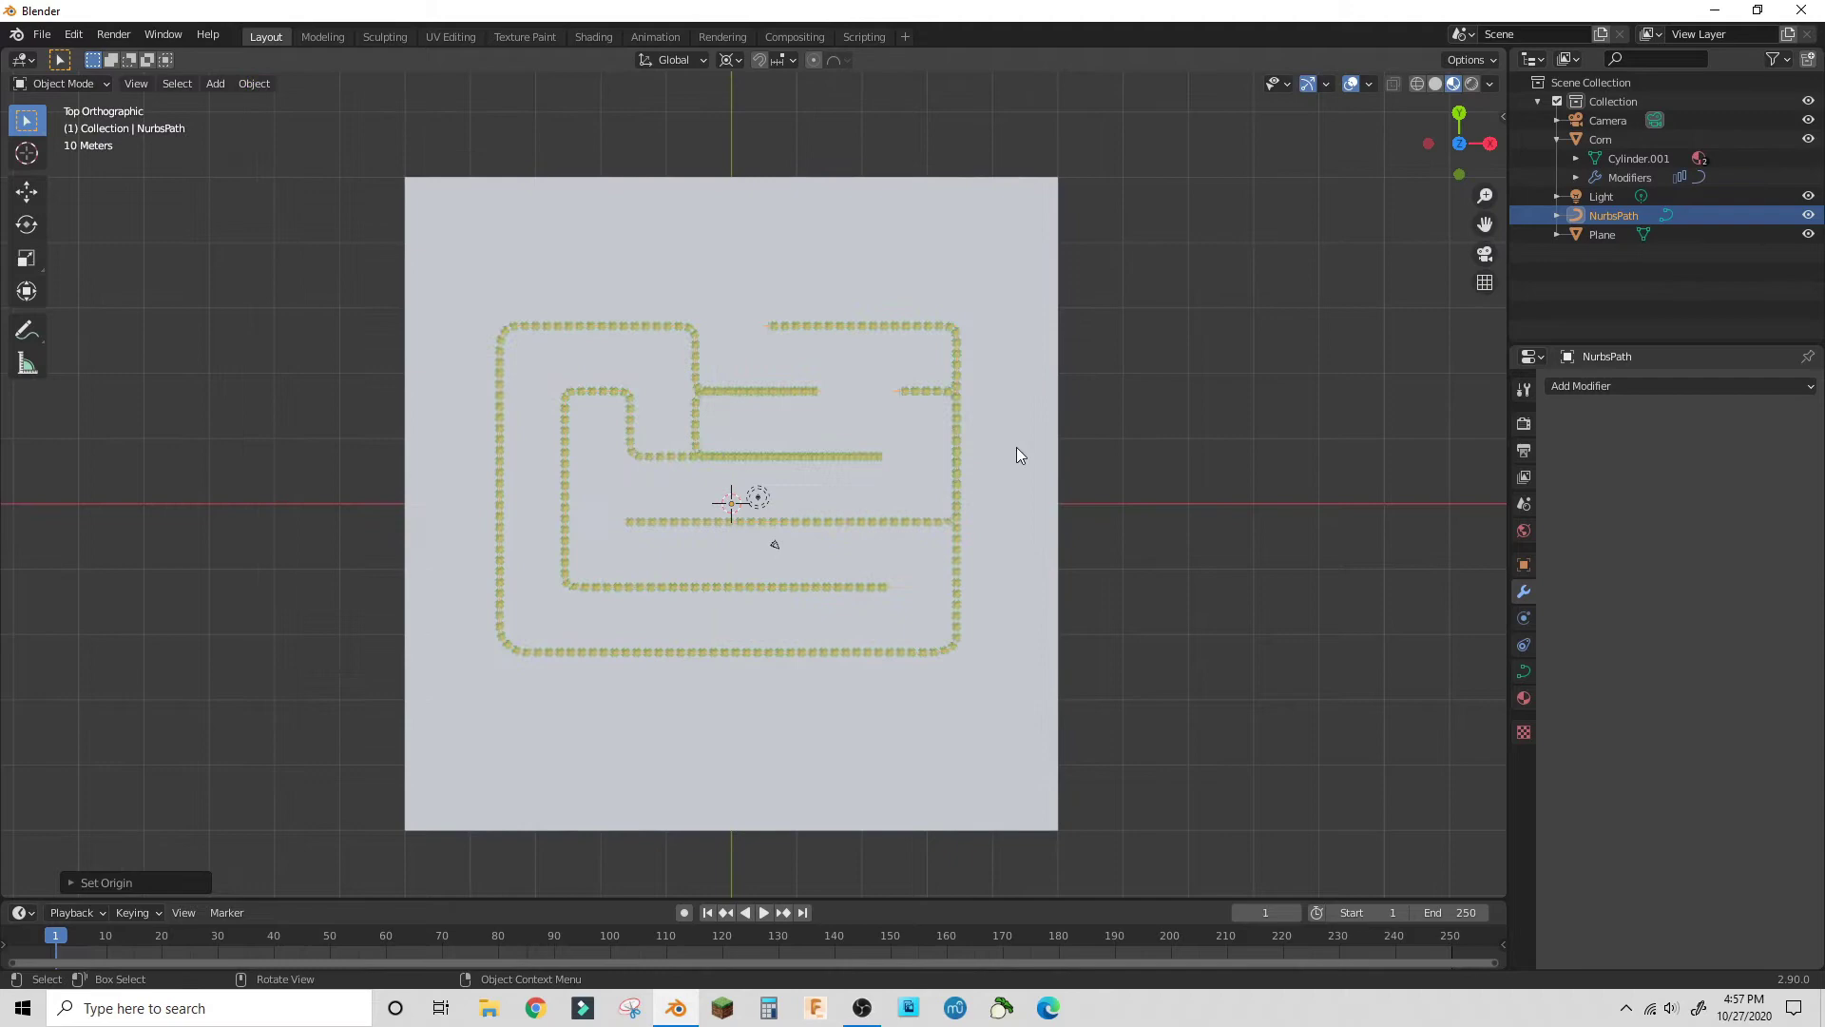
# - Add a Decimate modifier to the Corn object after briefly toggling the Curve modifier's viewport display
pyautogui.moveTo(1017, 447); pyautogui.dragTo(1078, 443, button='middle')
pyautogui.scroll(1, 1078, 443)
pyautogui.click(1053, 420)
pyautogui.click(1722, 712)
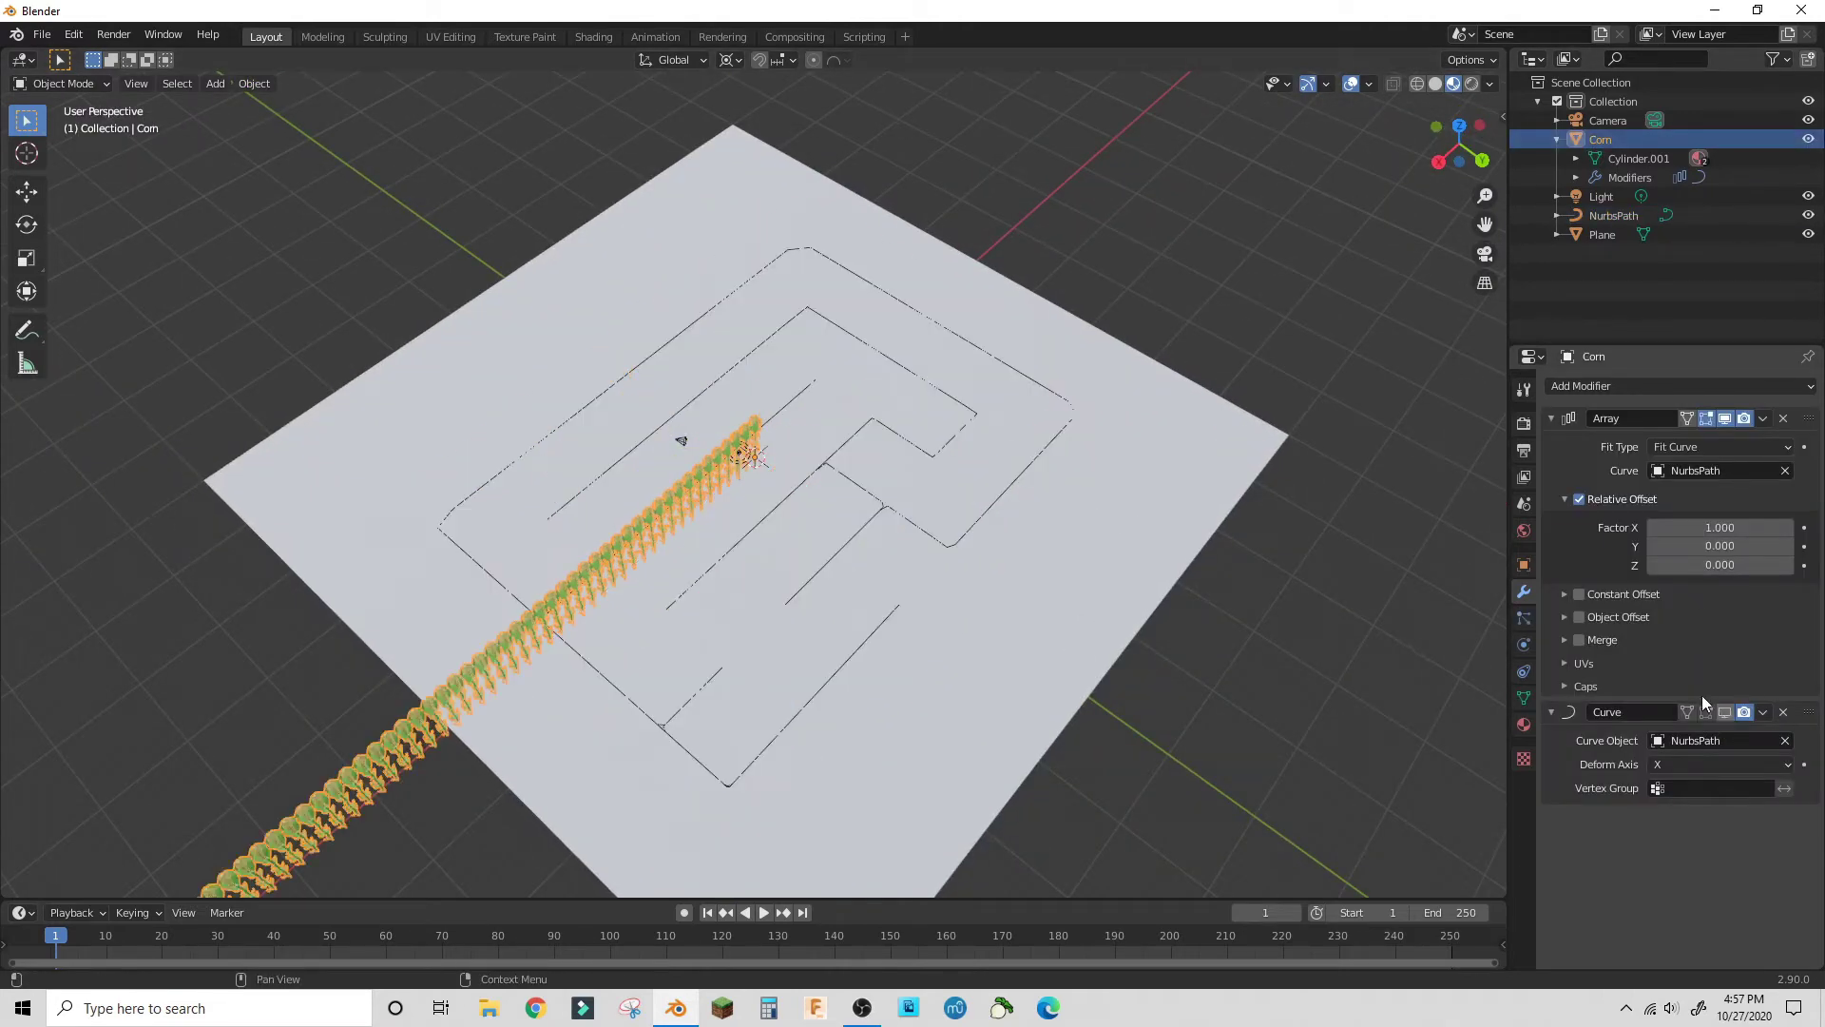
pyautogui.click(1722, 711)
pyautogui.click(1620, 387)
pyautogui.click(1468, 513)
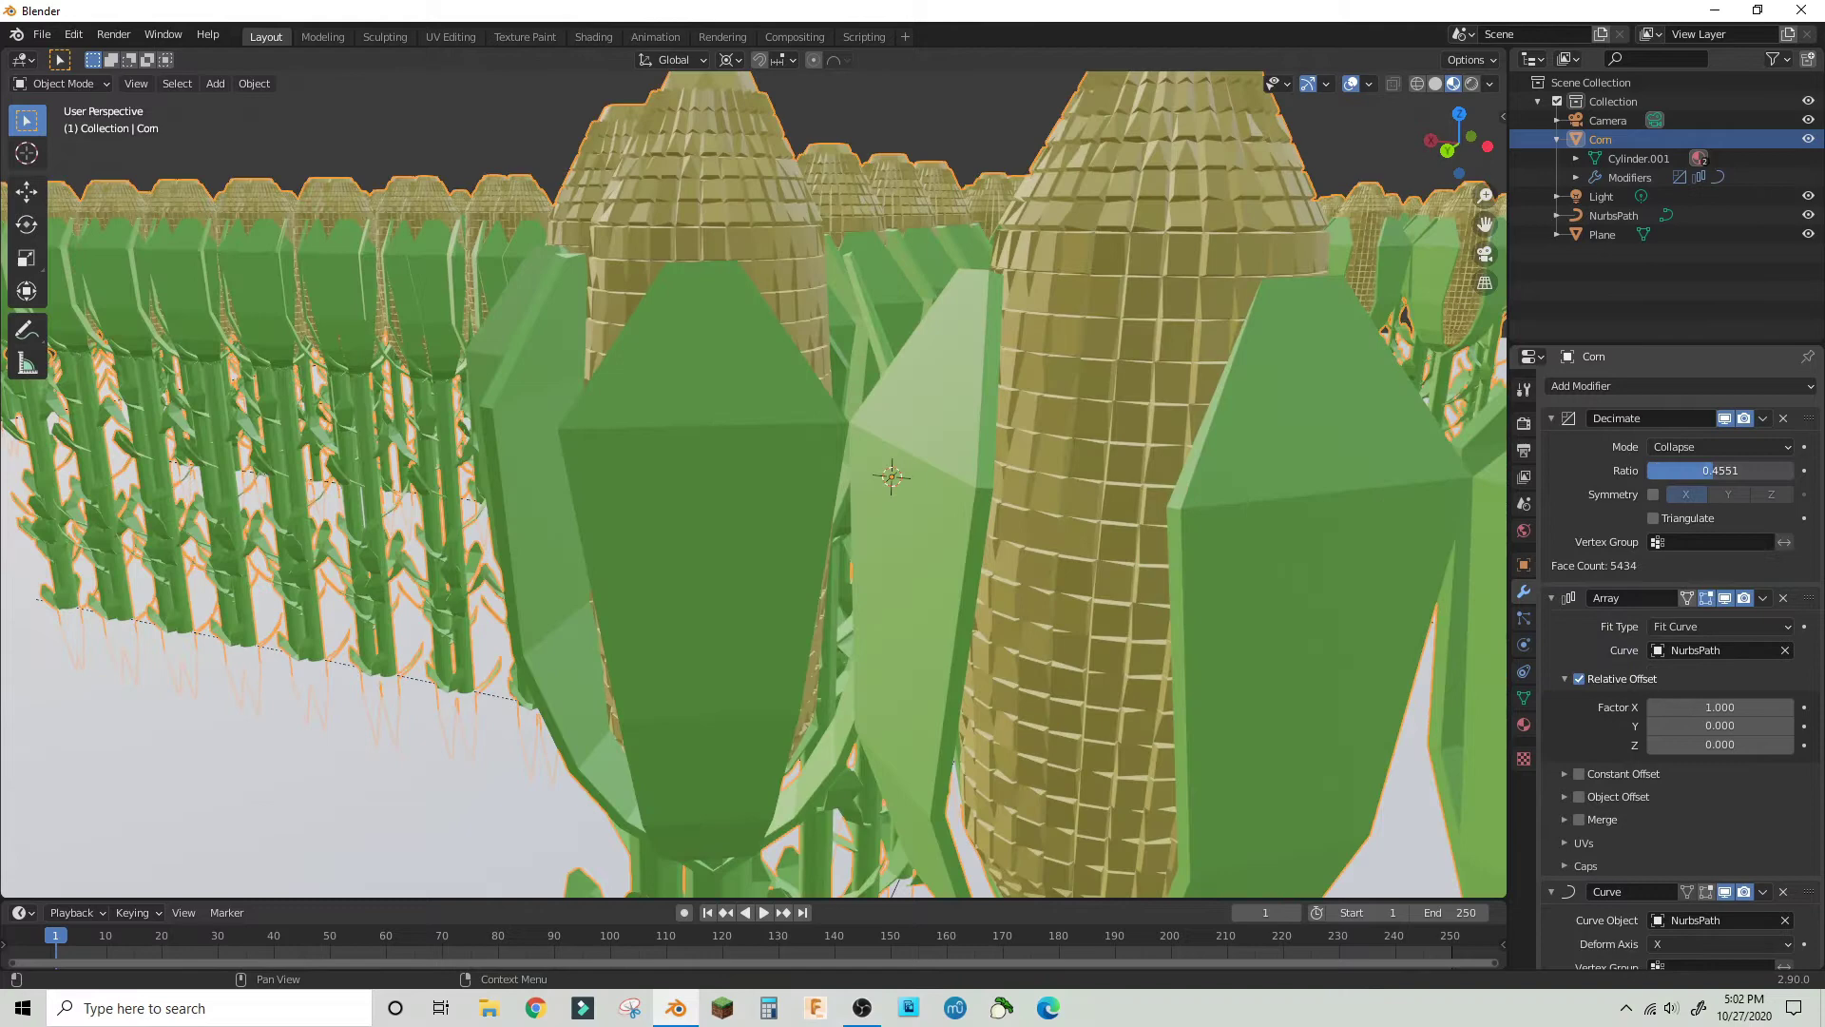
# - Set the Decimate modifier's Collapse ratio on Corn to 0.5
pyautogui.moveTo(1720, 471); pyautogui.dragTo(1736, 471)
pyautogui.scroll(-6, 1251, 403)
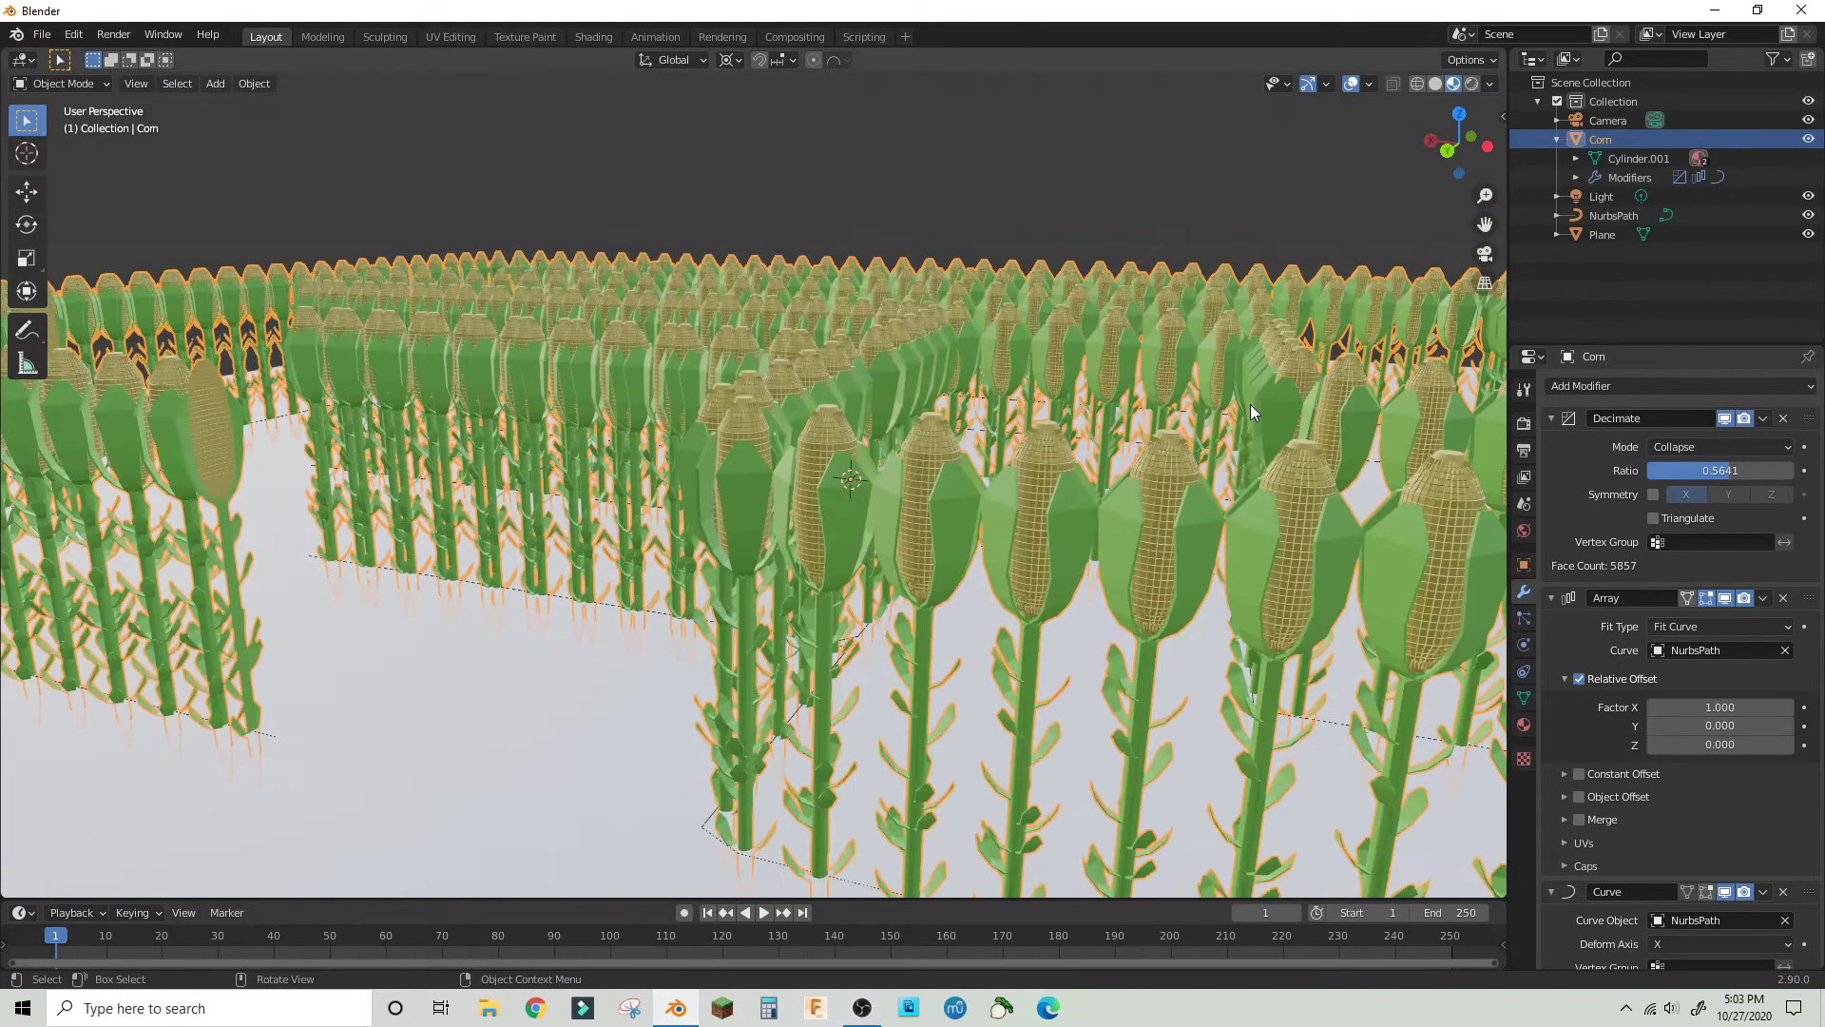
pyautogui.scroll(6, 1251, 403)
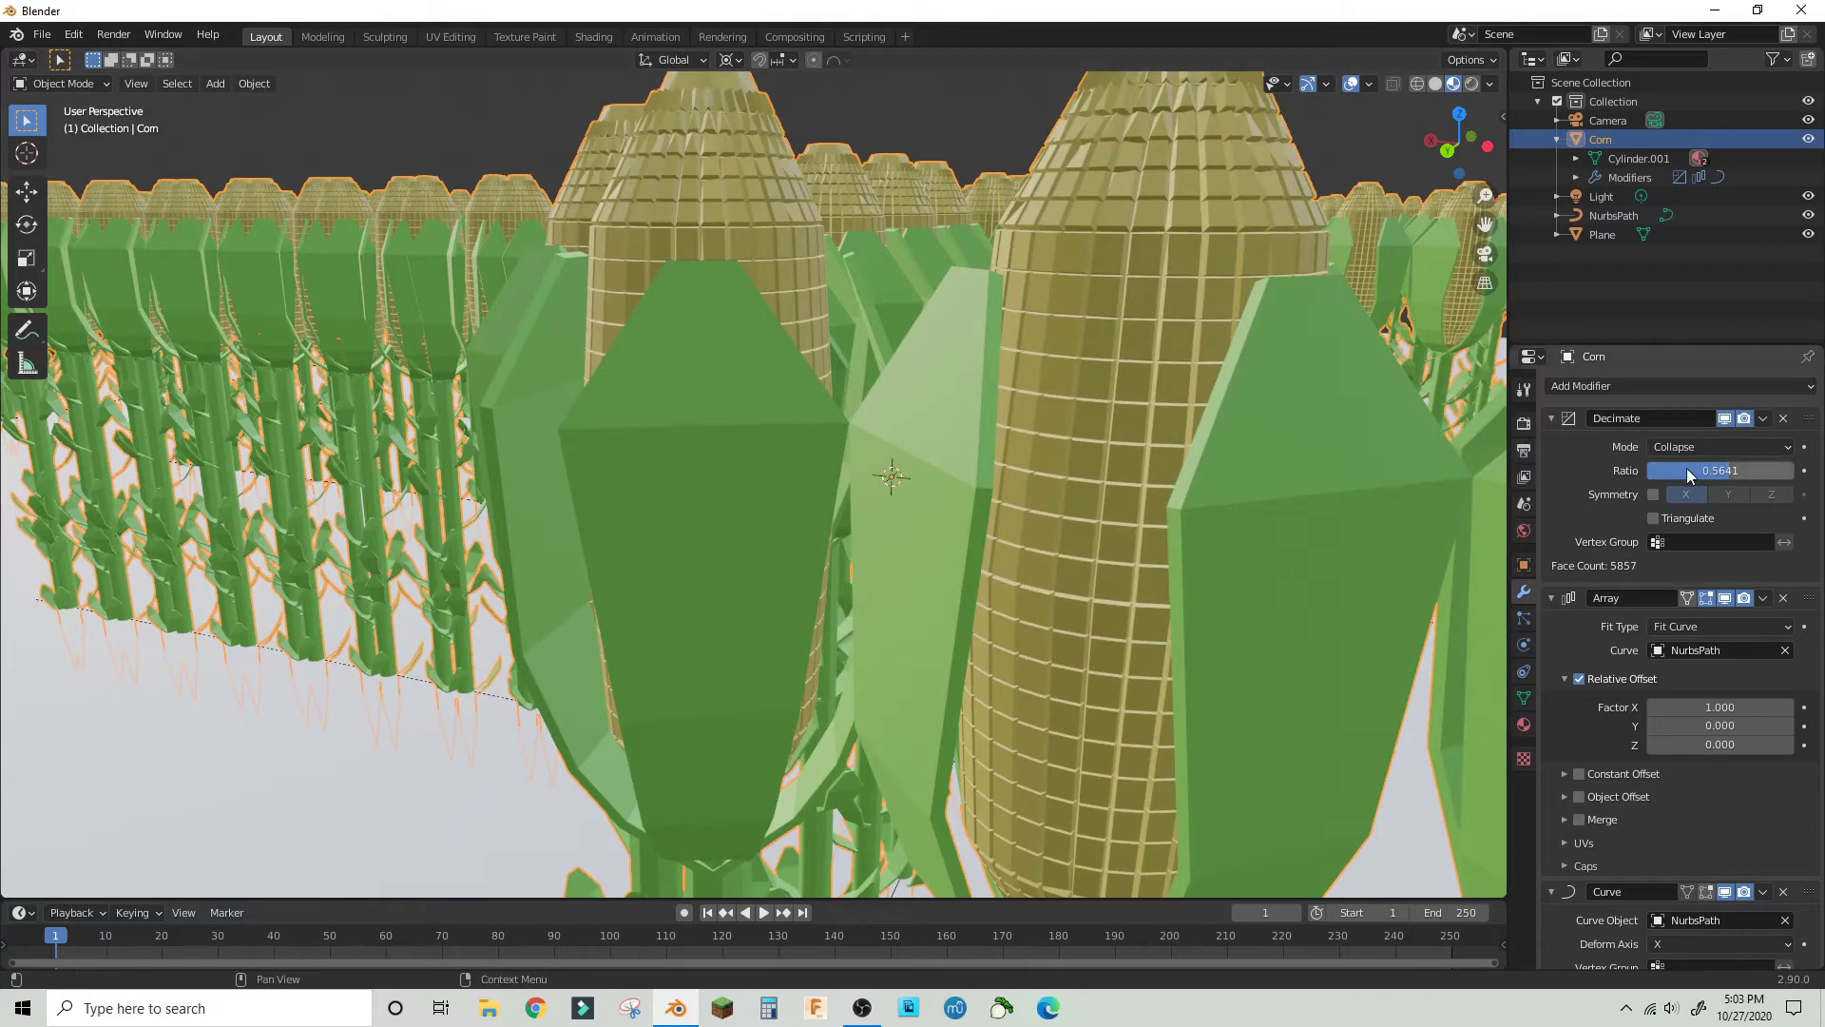
pyautogui.click(1750, 470)
pyautogui.write('.5')
pyautogui.press('Return')
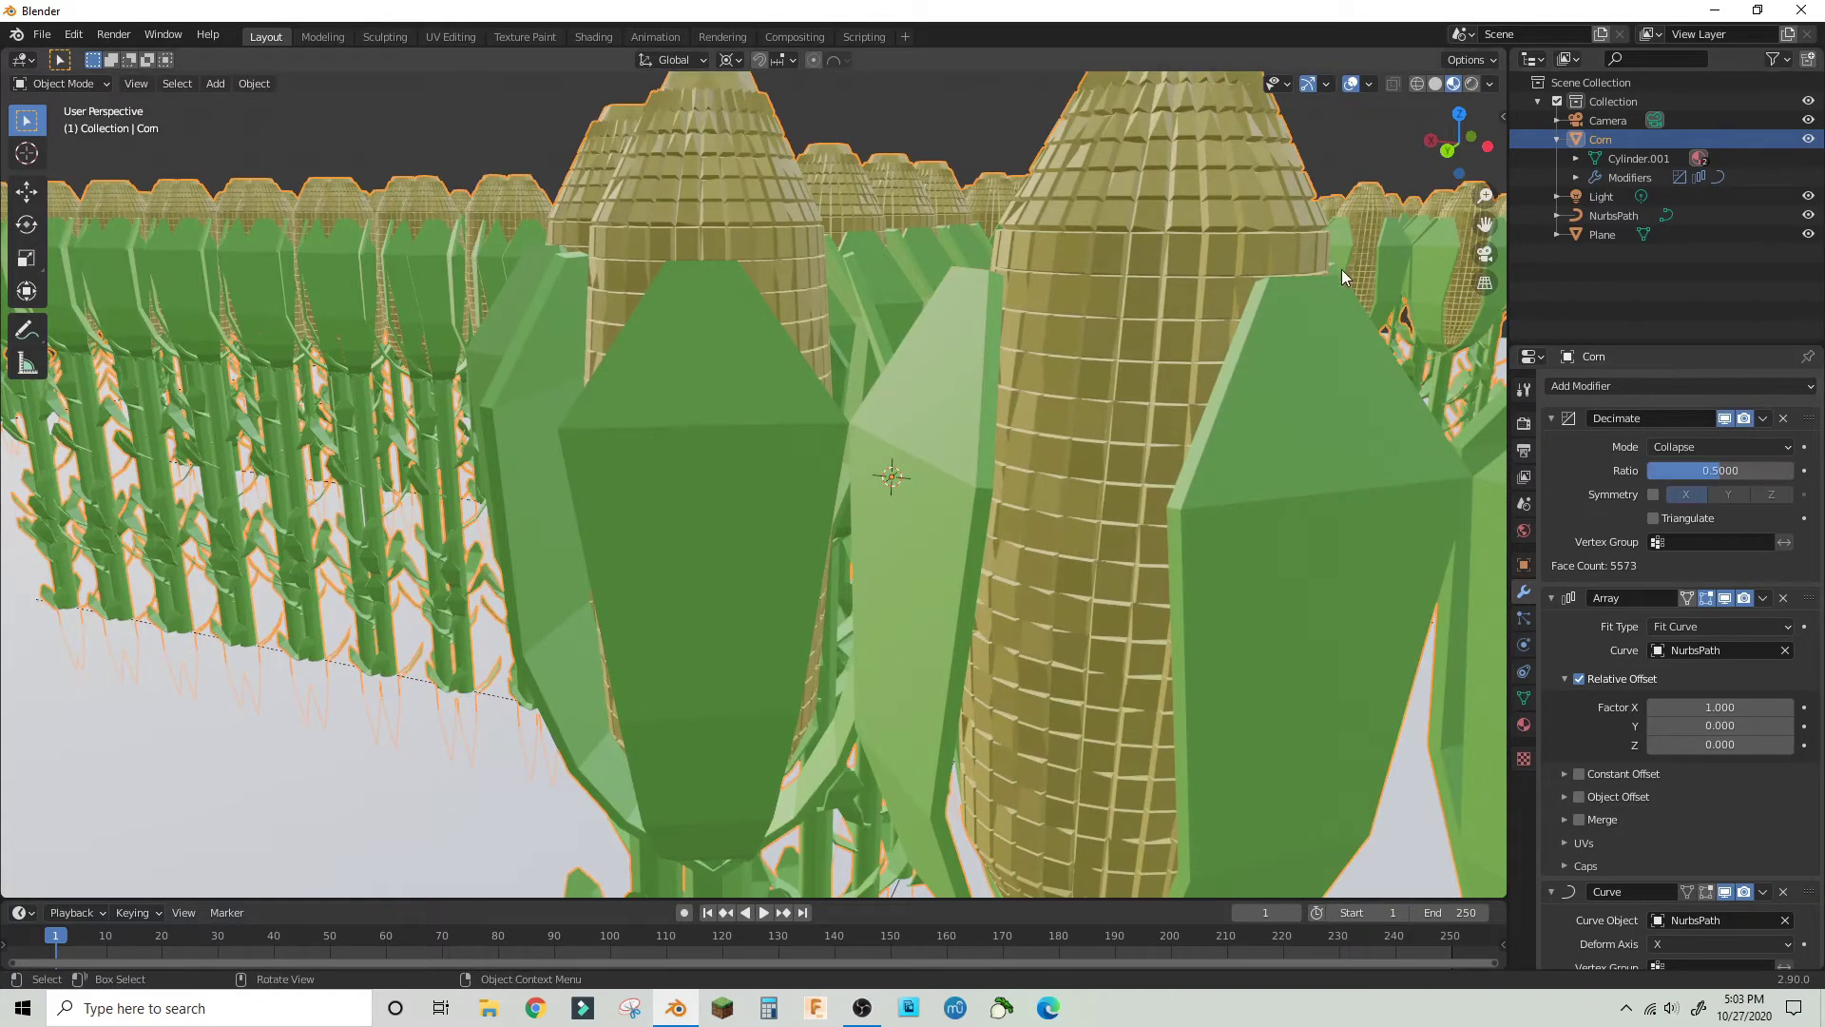
# - Inspect the decimated corn up close and from a distance, and look over the Array and Decimate modifier options
pyautogui.scroll(-6, 1063, 513)
pyautogui.scroll(6, 1065, 509)
pyautogui.scroll(3, 1069, 507)
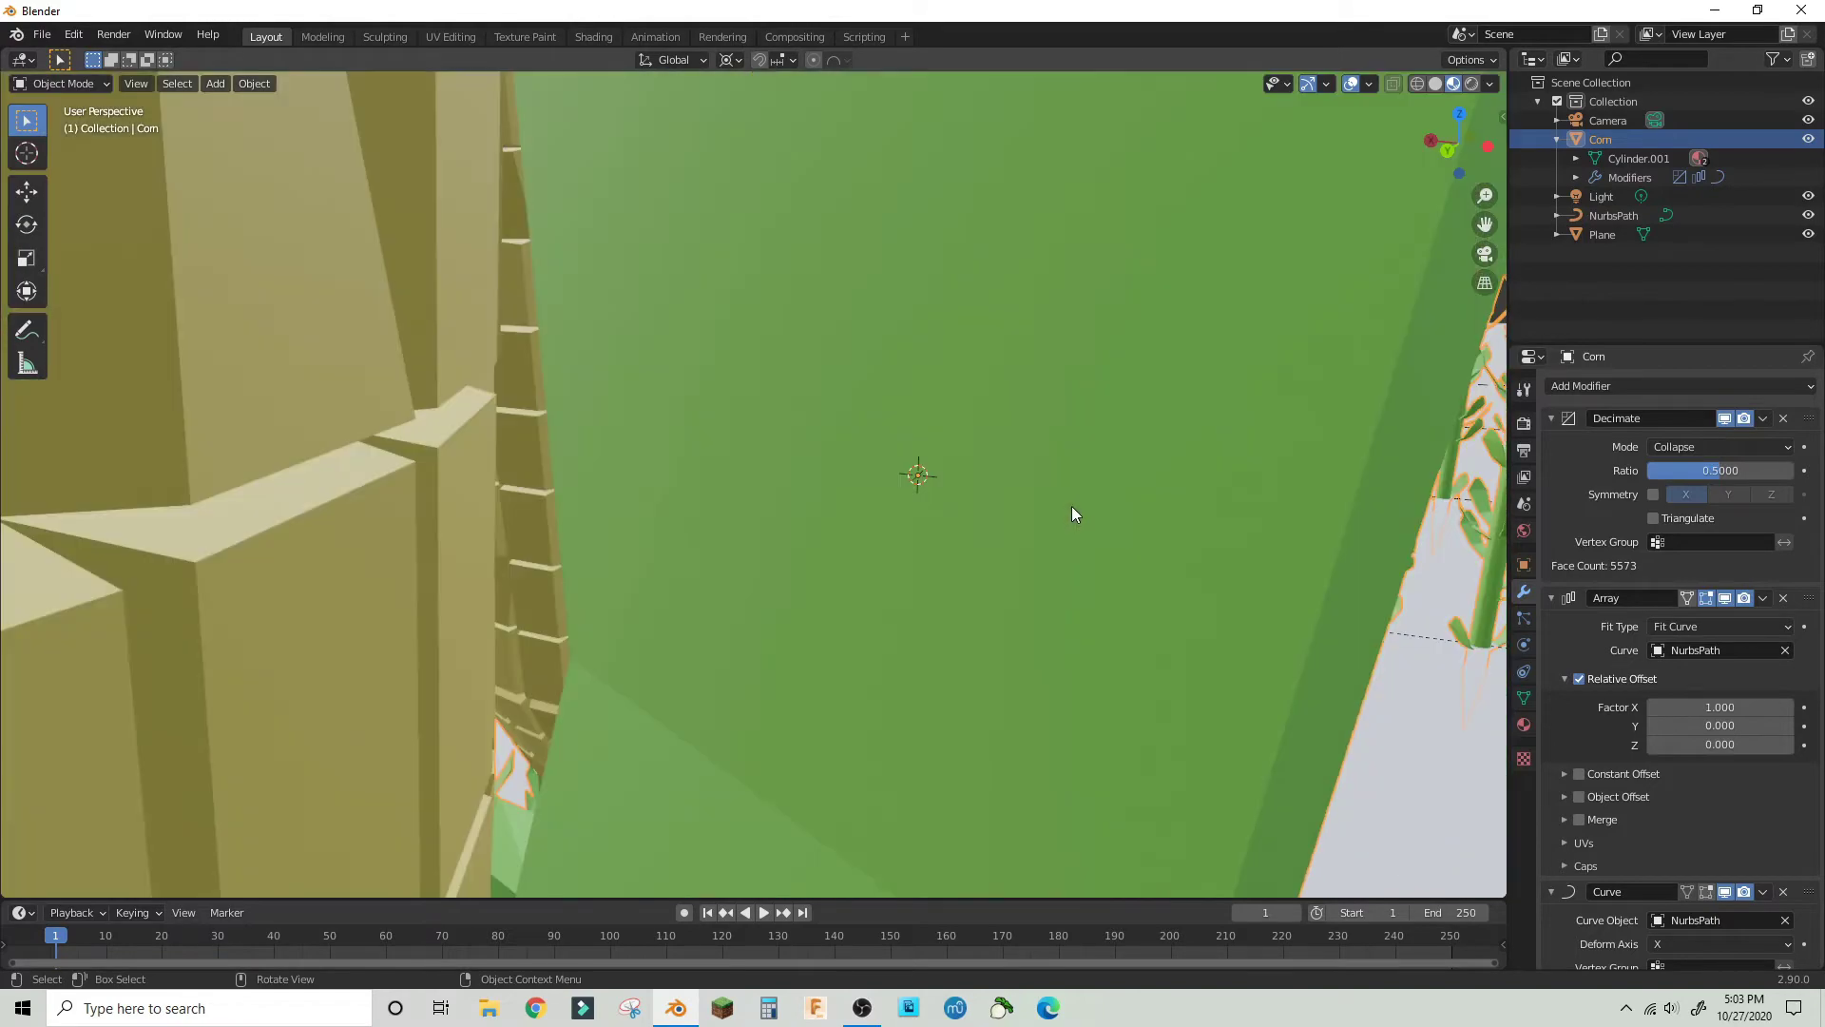
pyautogui.scroll(-3, 1070, 506)
pyautogui.scroll(-6, 1070, 505)
pyautogui.scroll(6, 1082, 504)
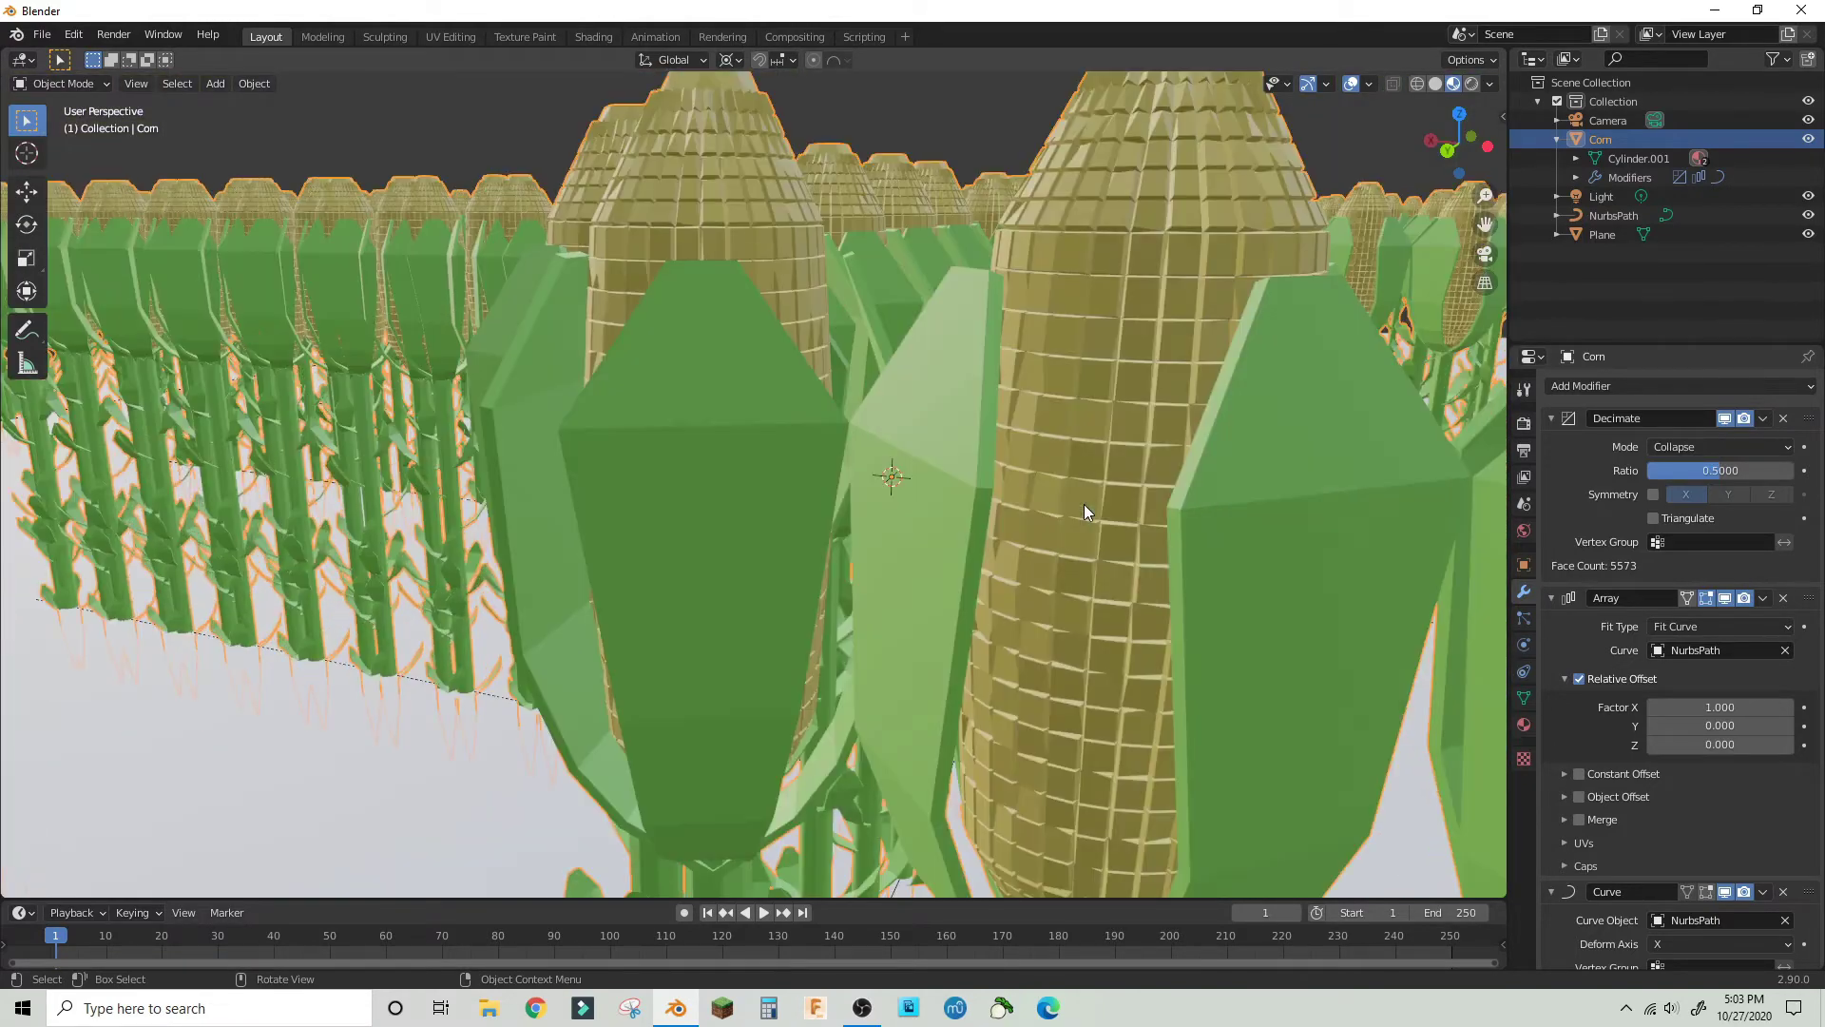
pyautogui.scroll(-3, 1083, 504)
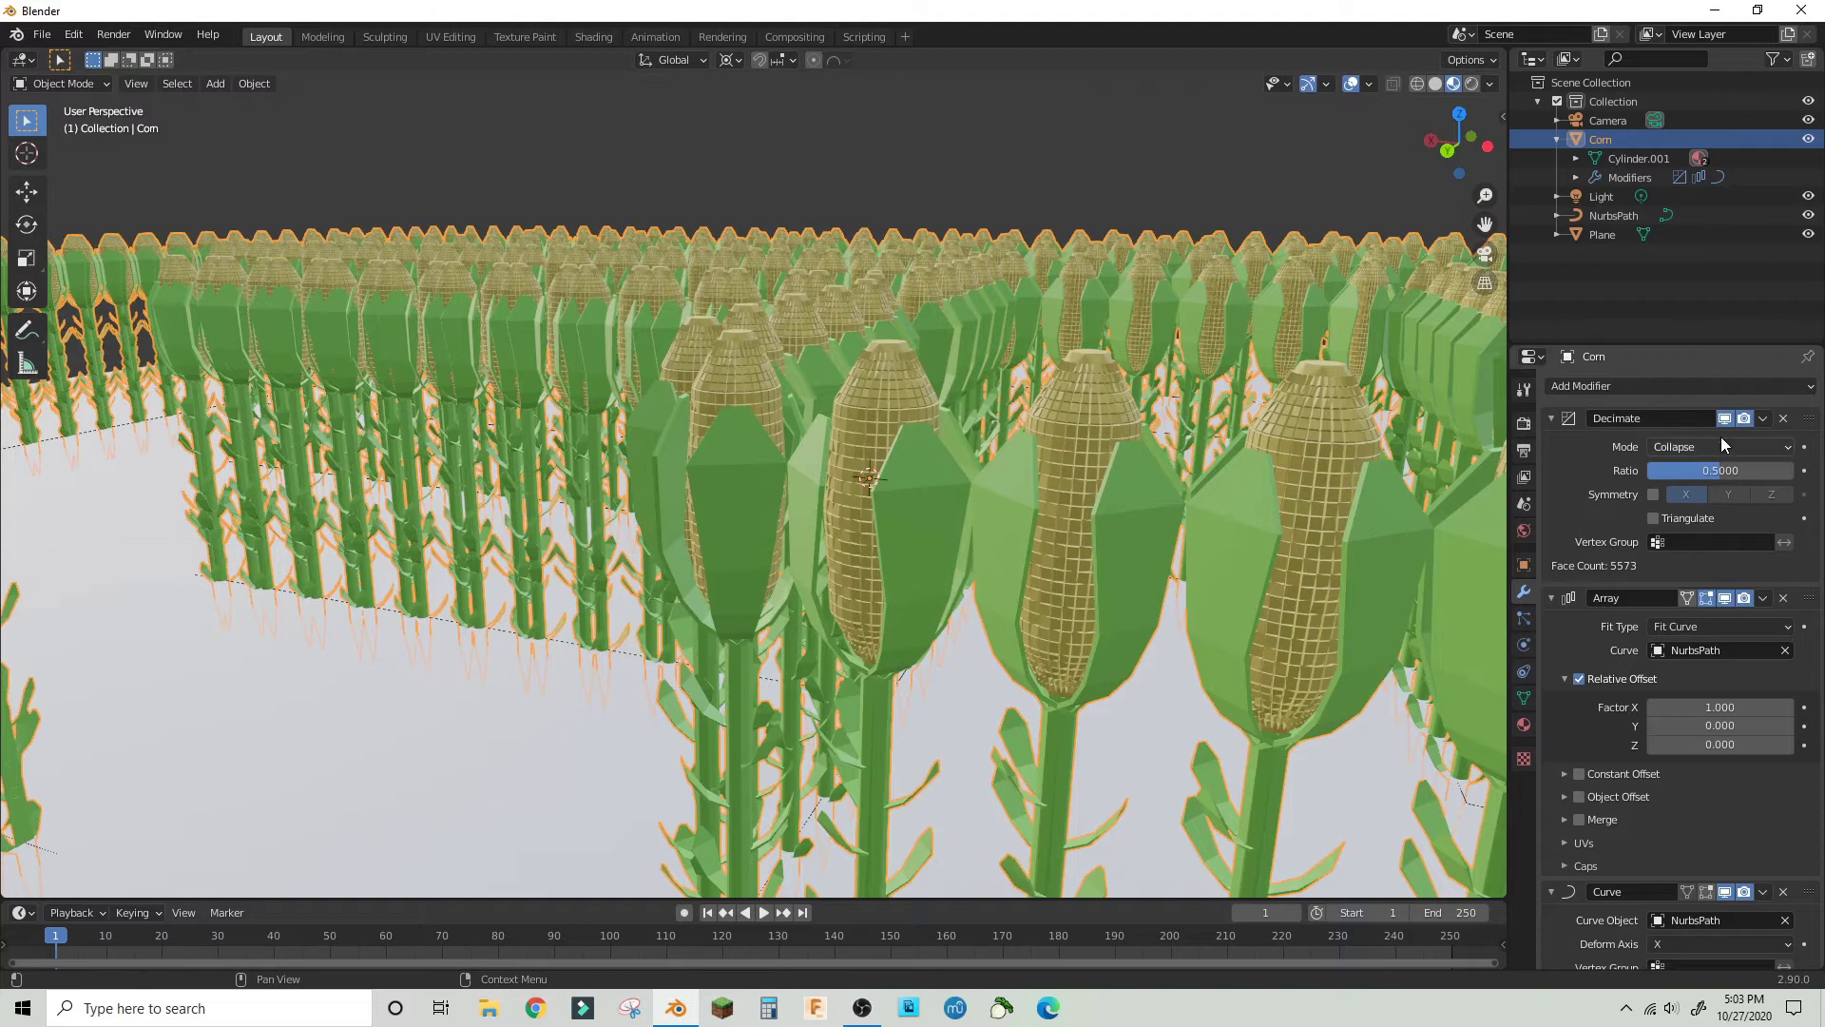
pyautogui.click(1564, 772)
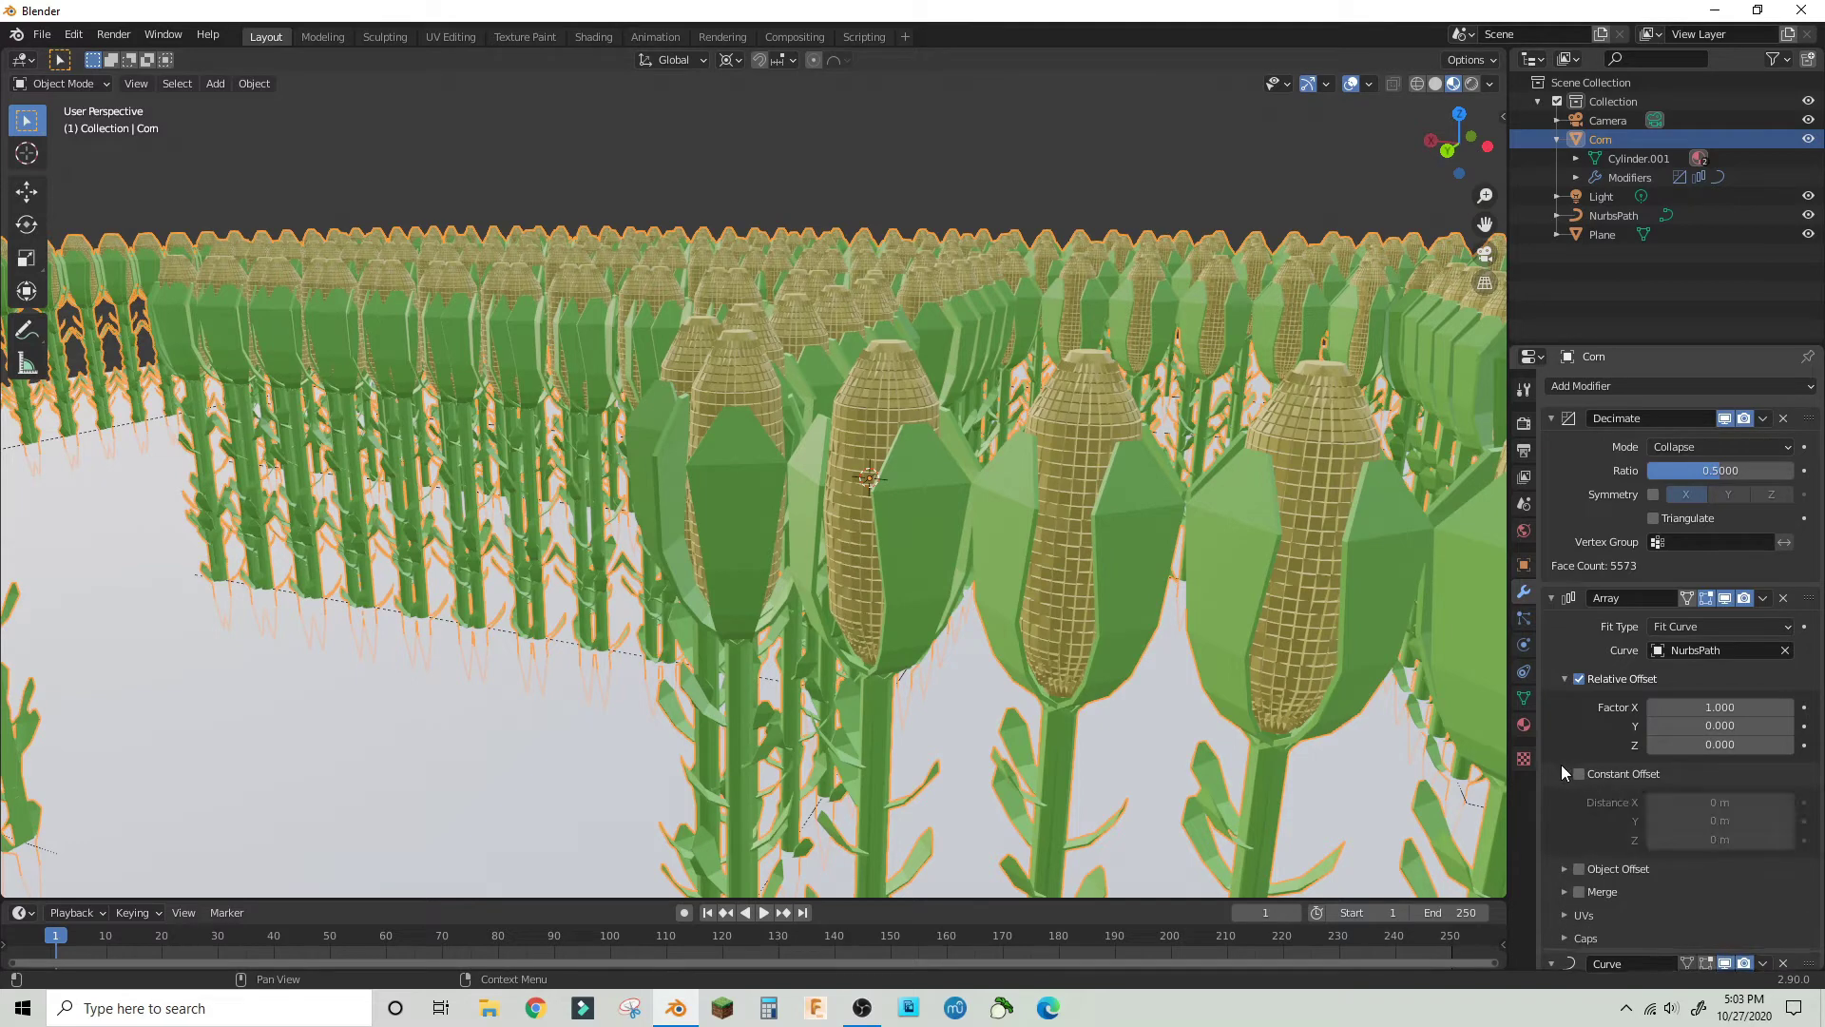
pyautogui.click(1566, 772)
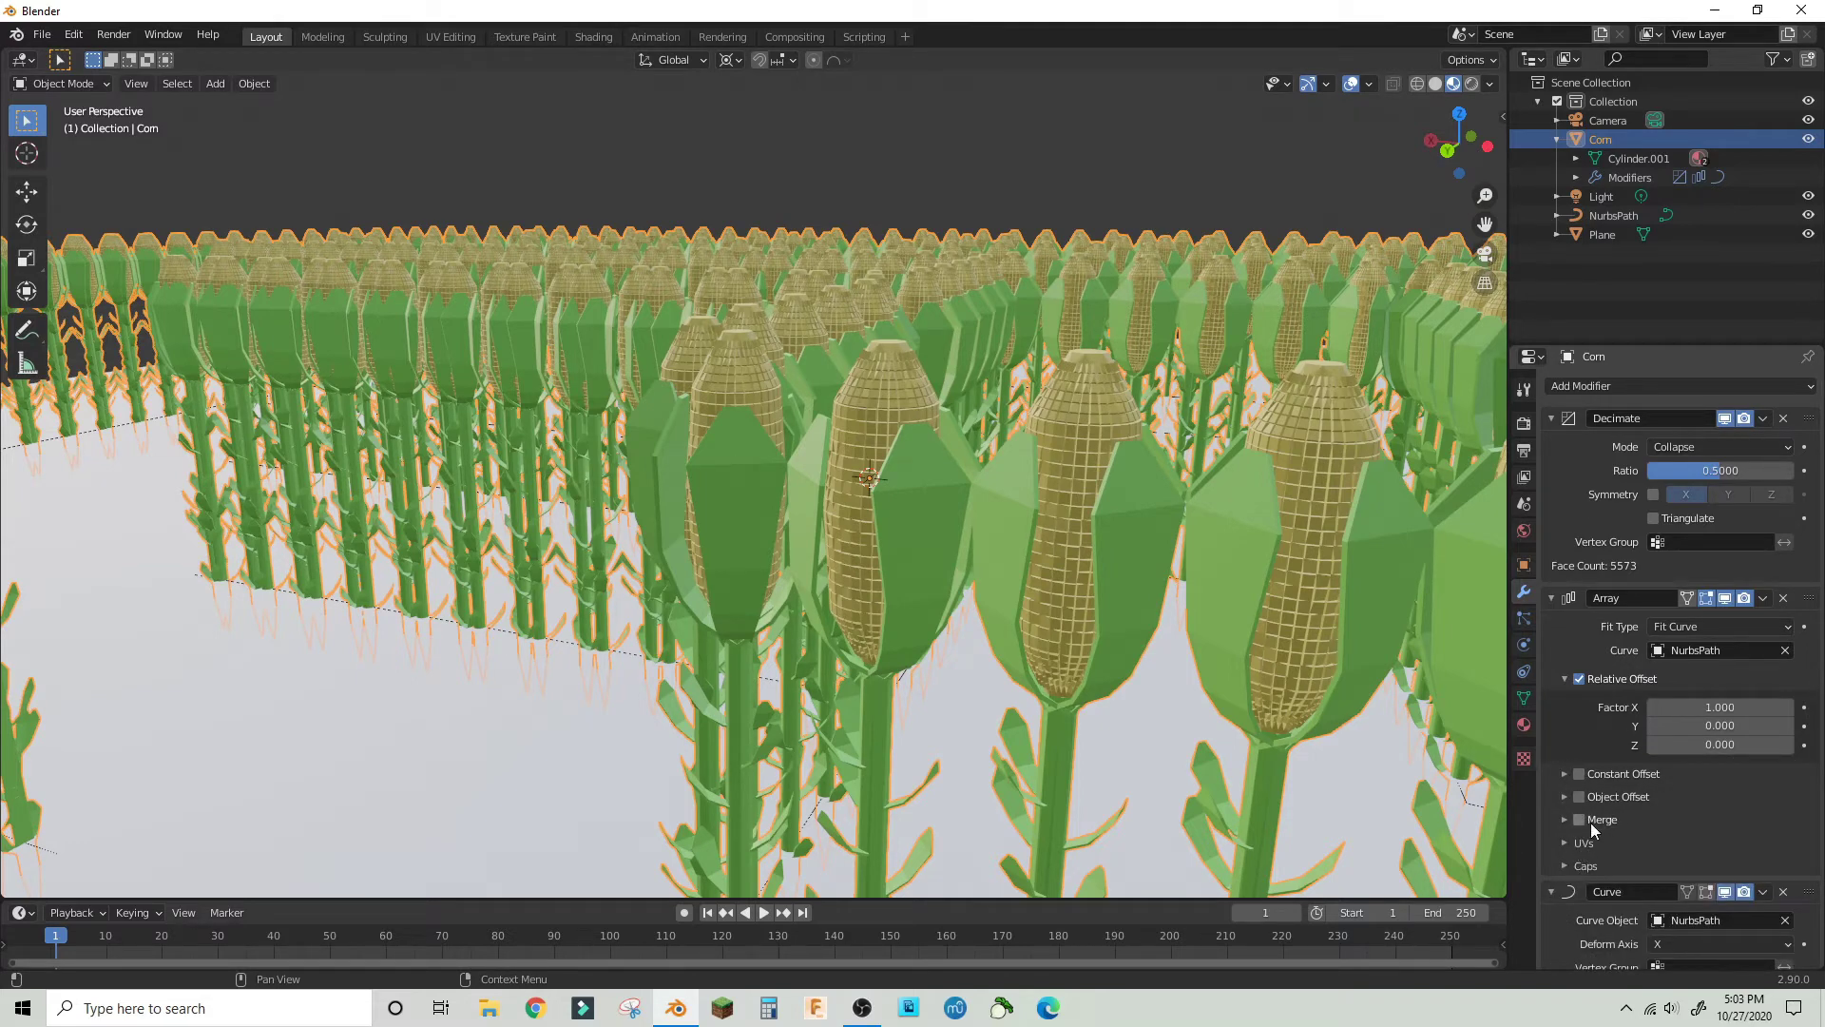
pyautogui.click(1764, 419)
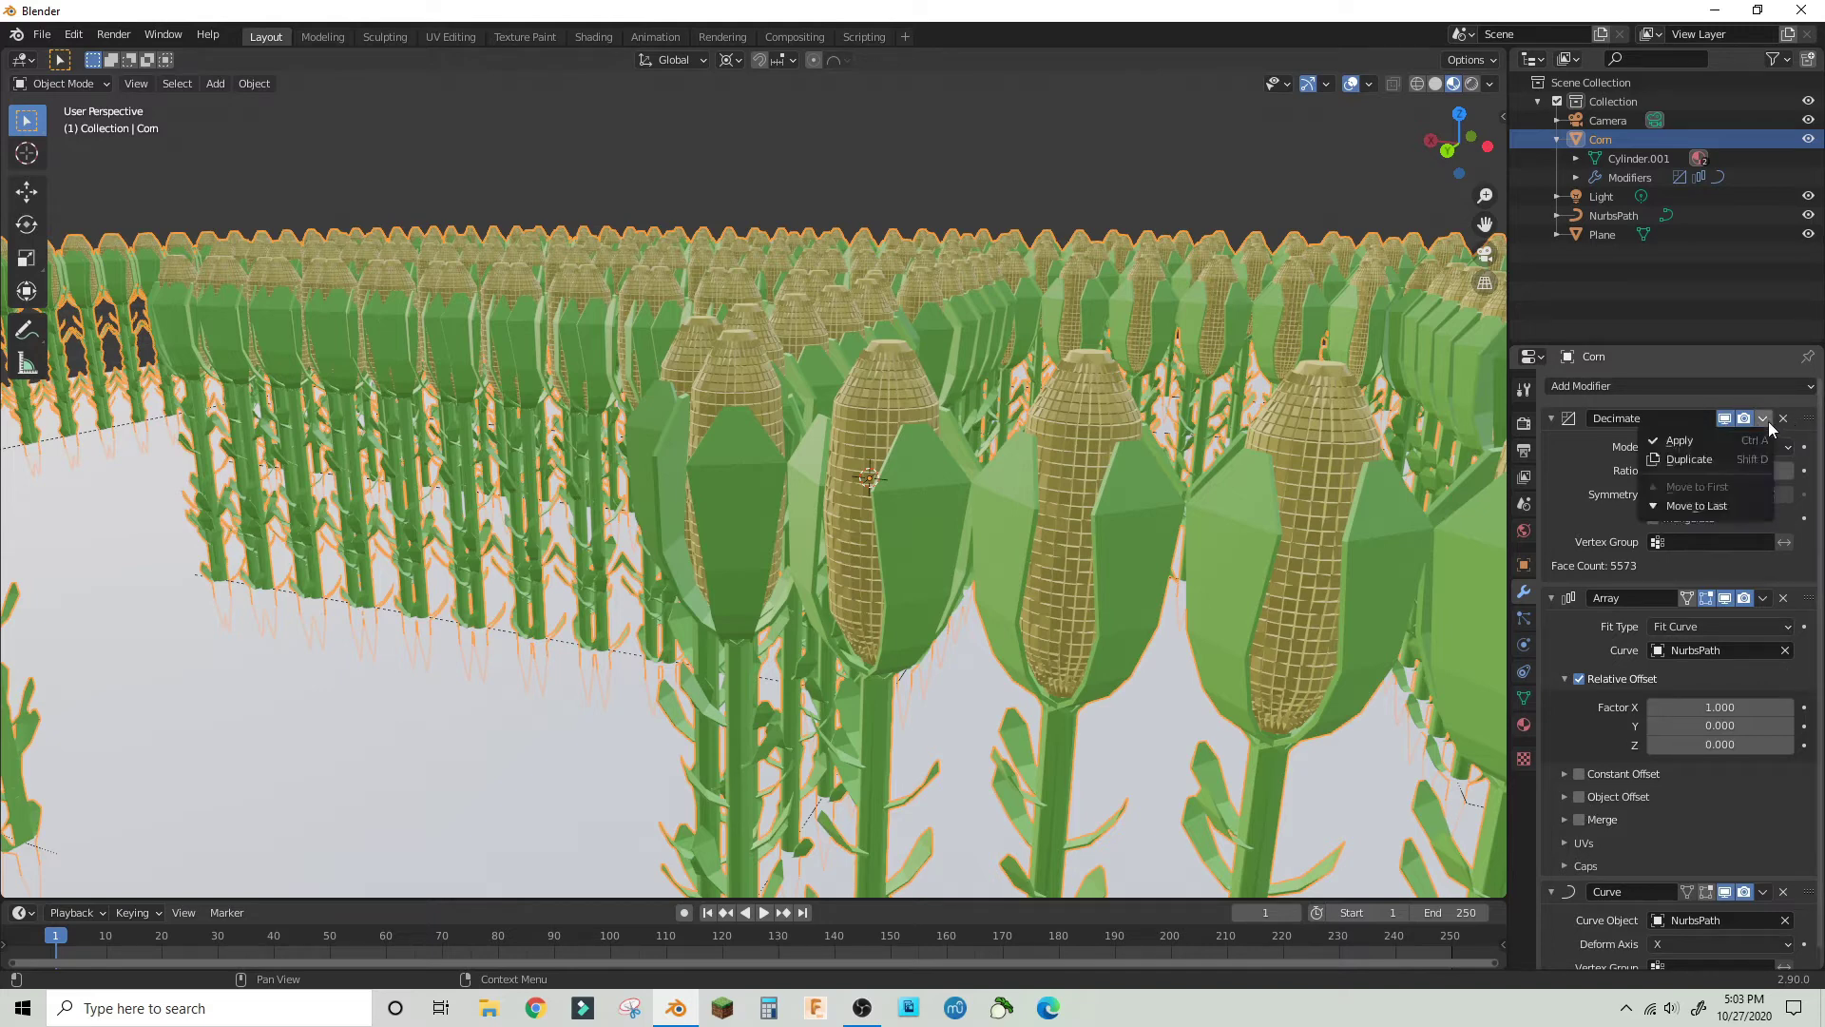
pyautogui.rightClick(1590, 141)
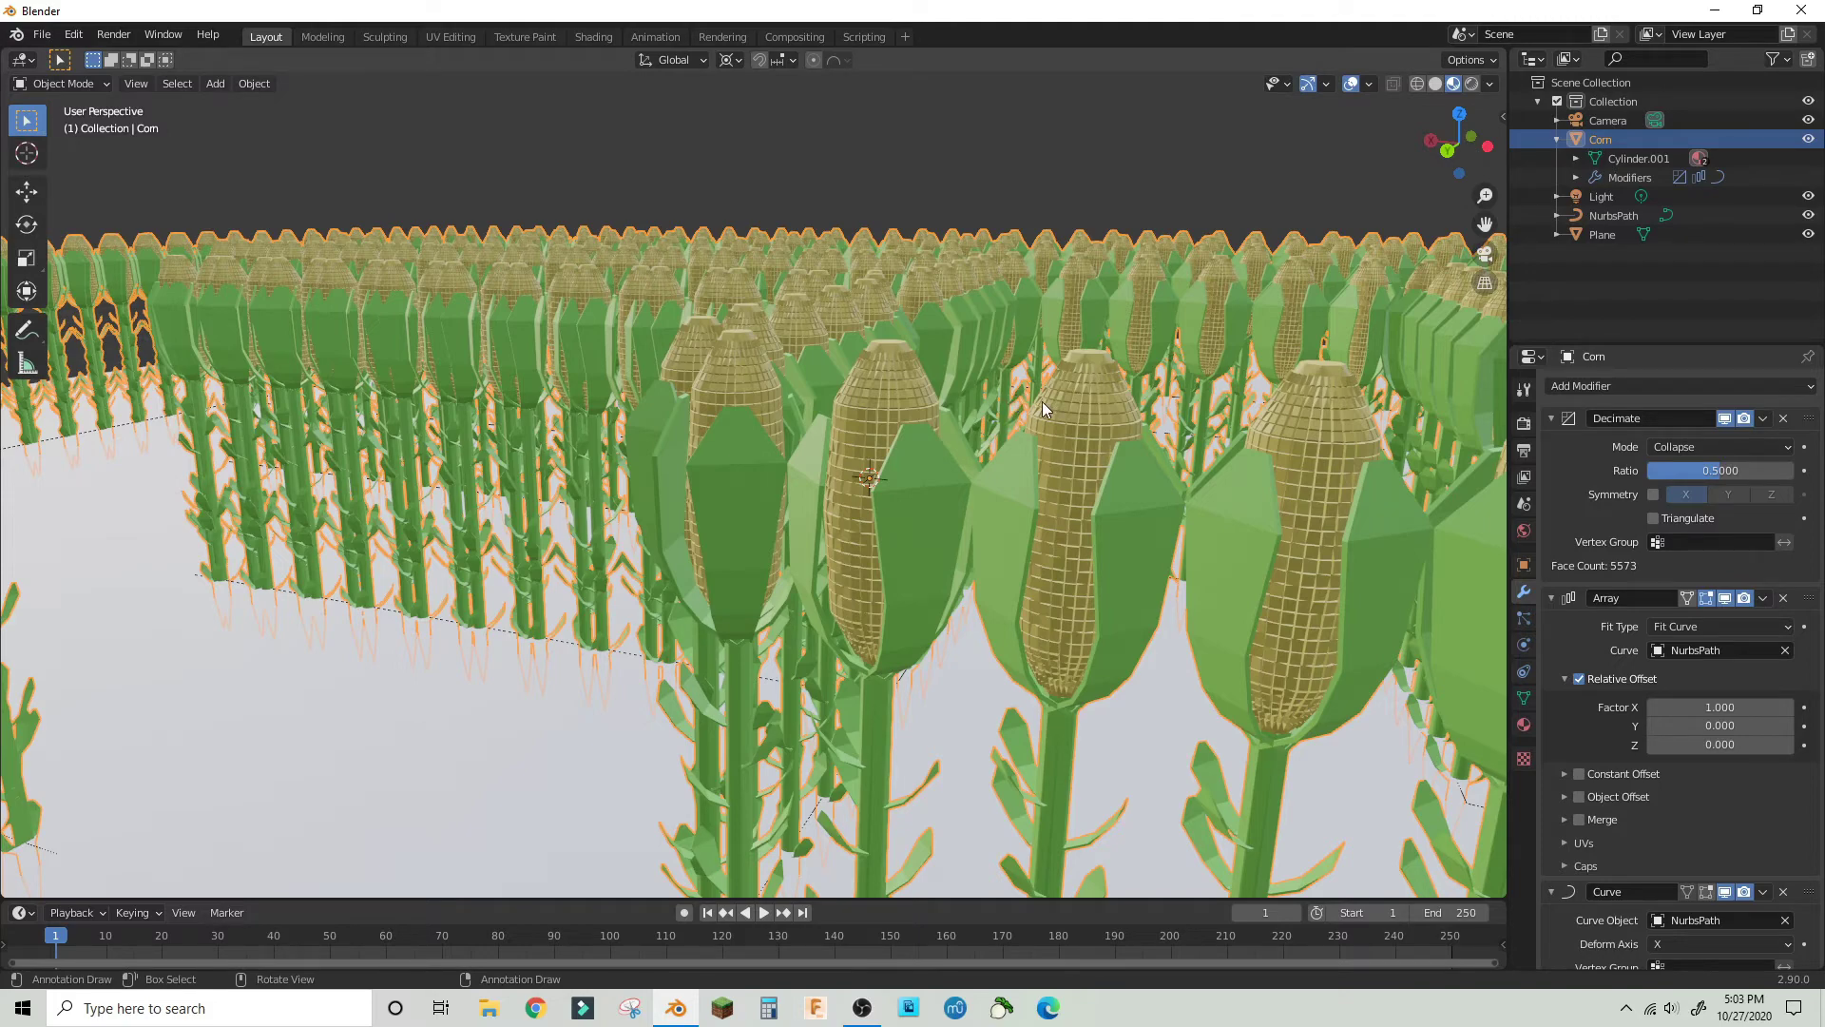
# - Duplicate the Corn object in place and apply the Decimate modifier on the copy
pyautogui.hotkey('shift', 'd')
pyautogui.press('Escape')
pyautogui.click(1763, 418)
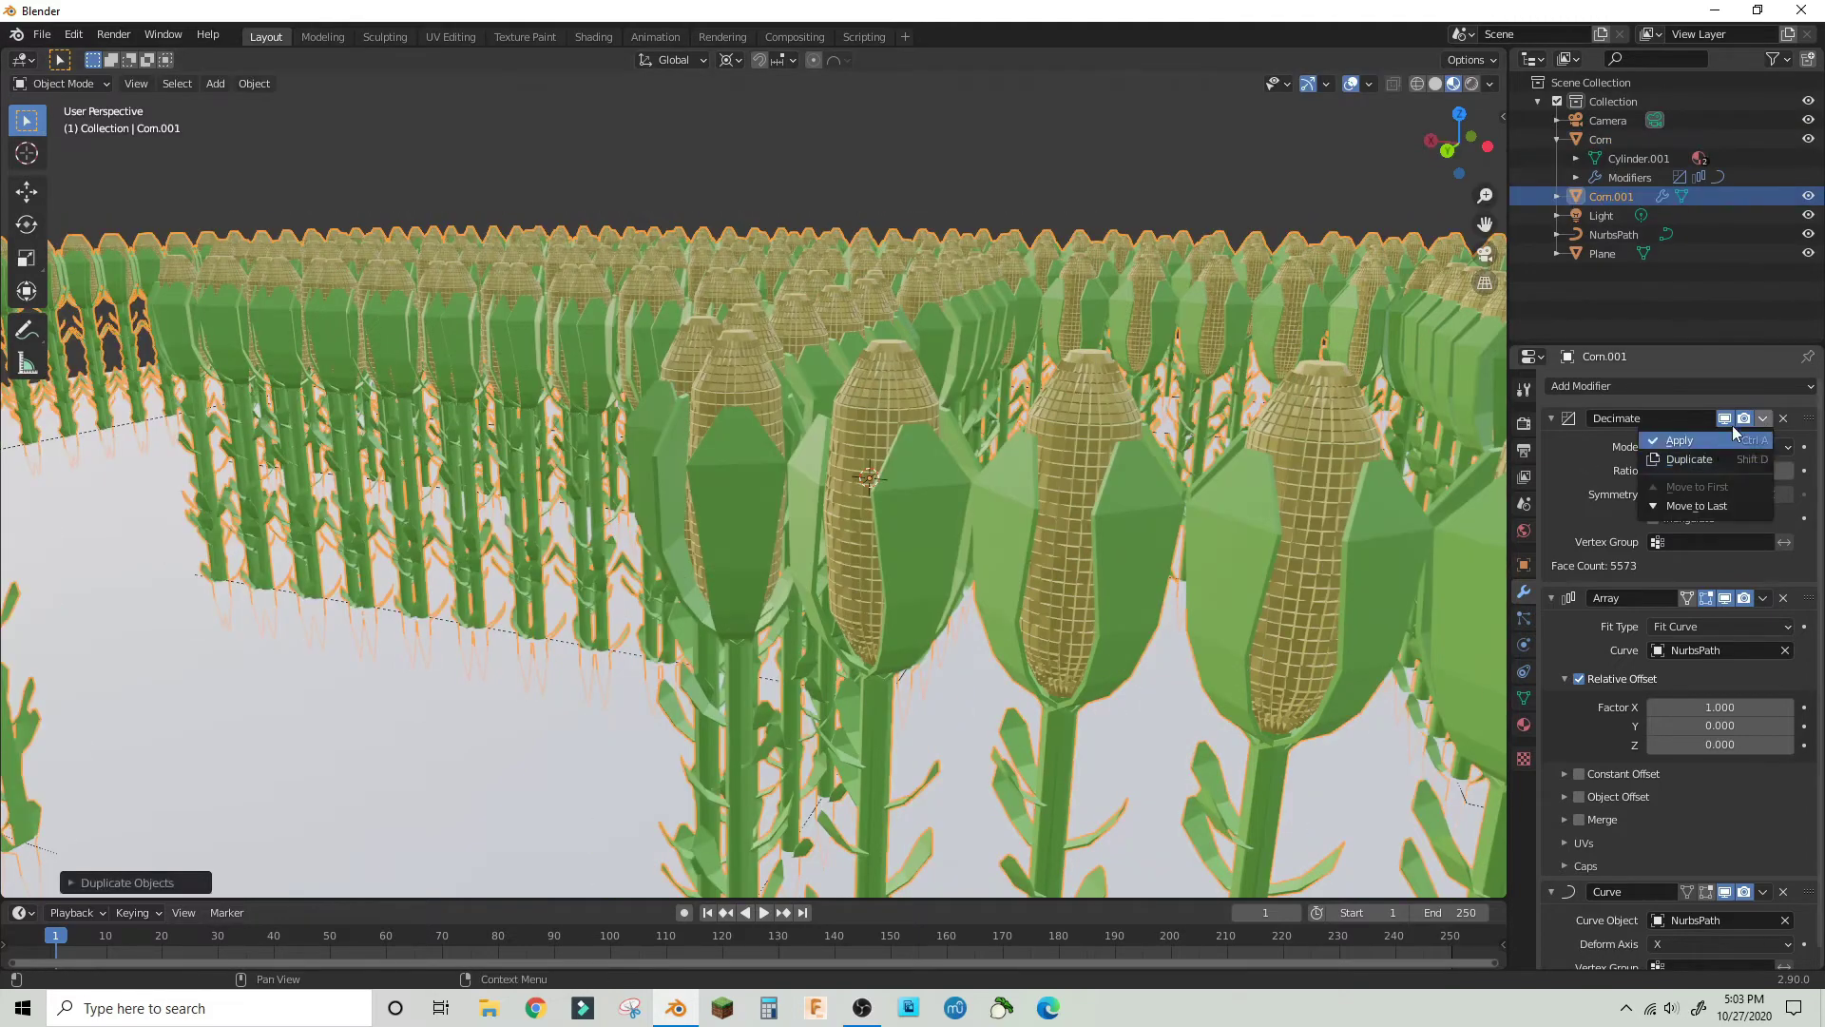
pyautogui.click(1732, 437)
# - Hide the original Corn object in the viewport
pyautogui.click(1808, 139)
pyautogui.scroll(-4, 1008, 475)
pyautogui.moveTo(998, 476); pyautogui.dragTo(1000, 494, button='middle')
pyautogui.press('g')
pyautogui.rightClick(1006, 509)
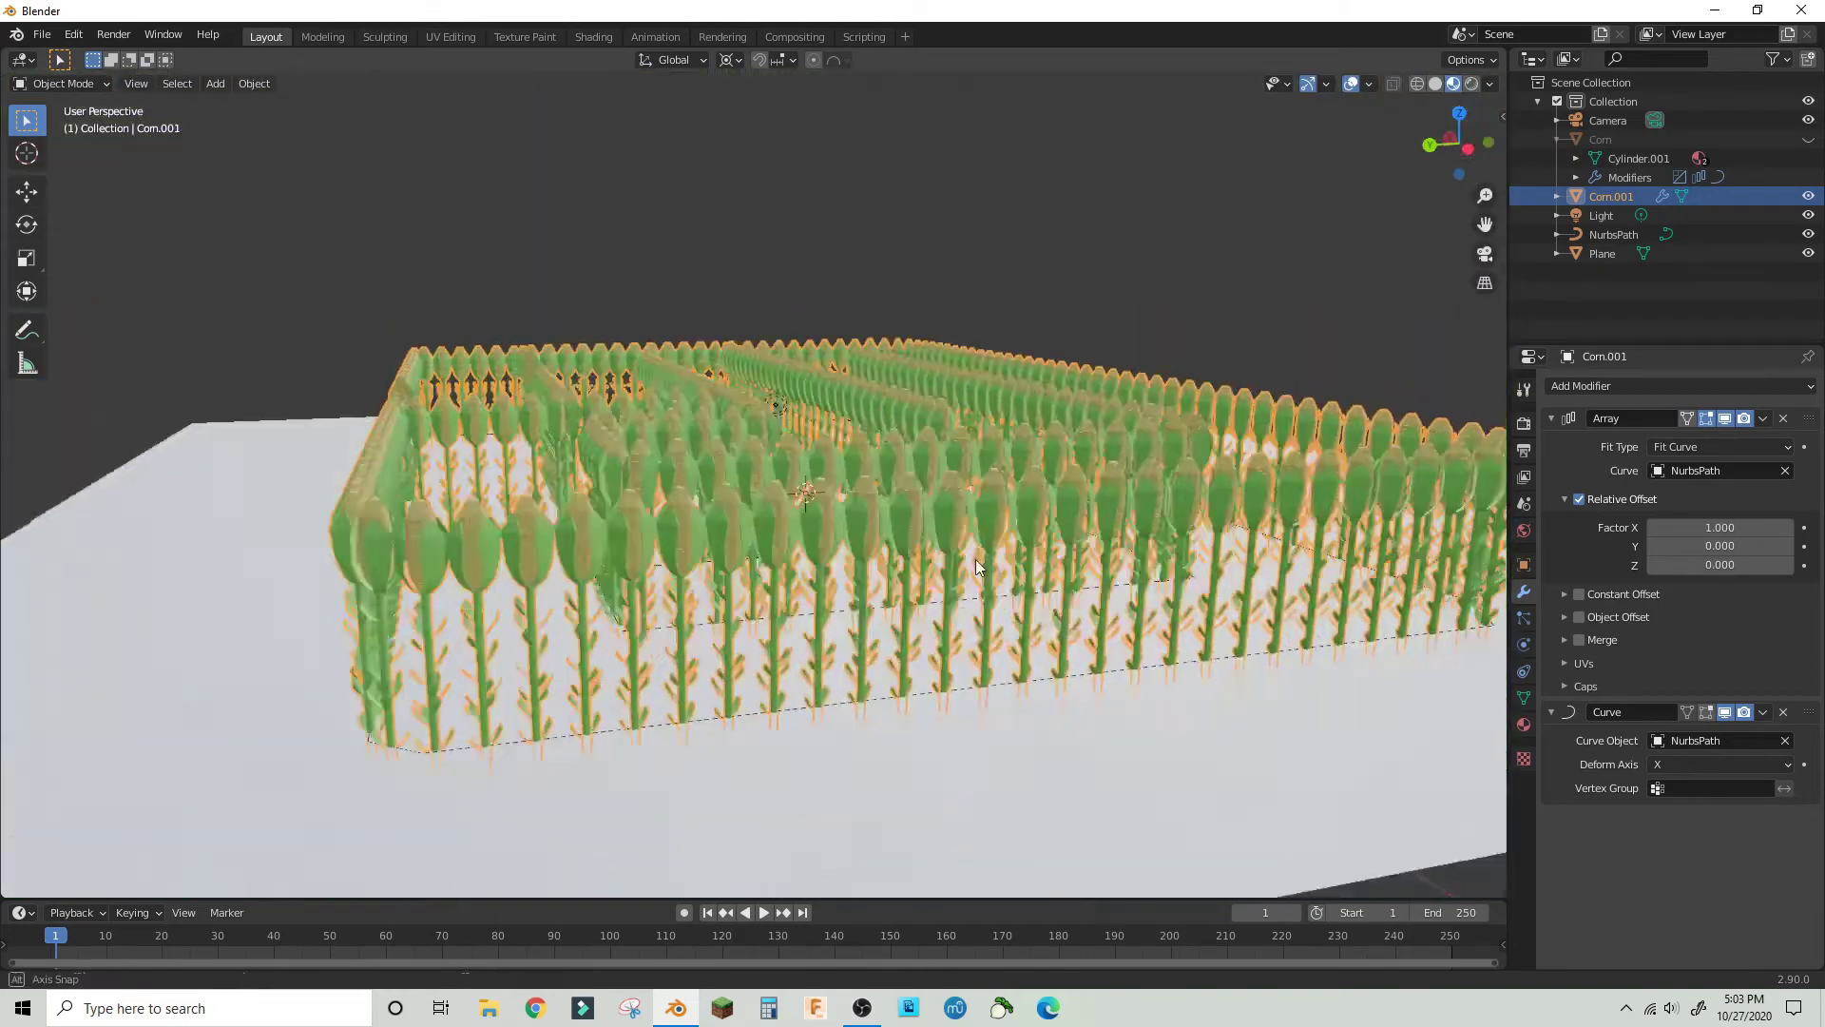
# - Duplicate the decimated Corn.001 row in place and open the copy's mesh for editing
pyautogui.click(62, 84)
pyautogui.click(52, 114)
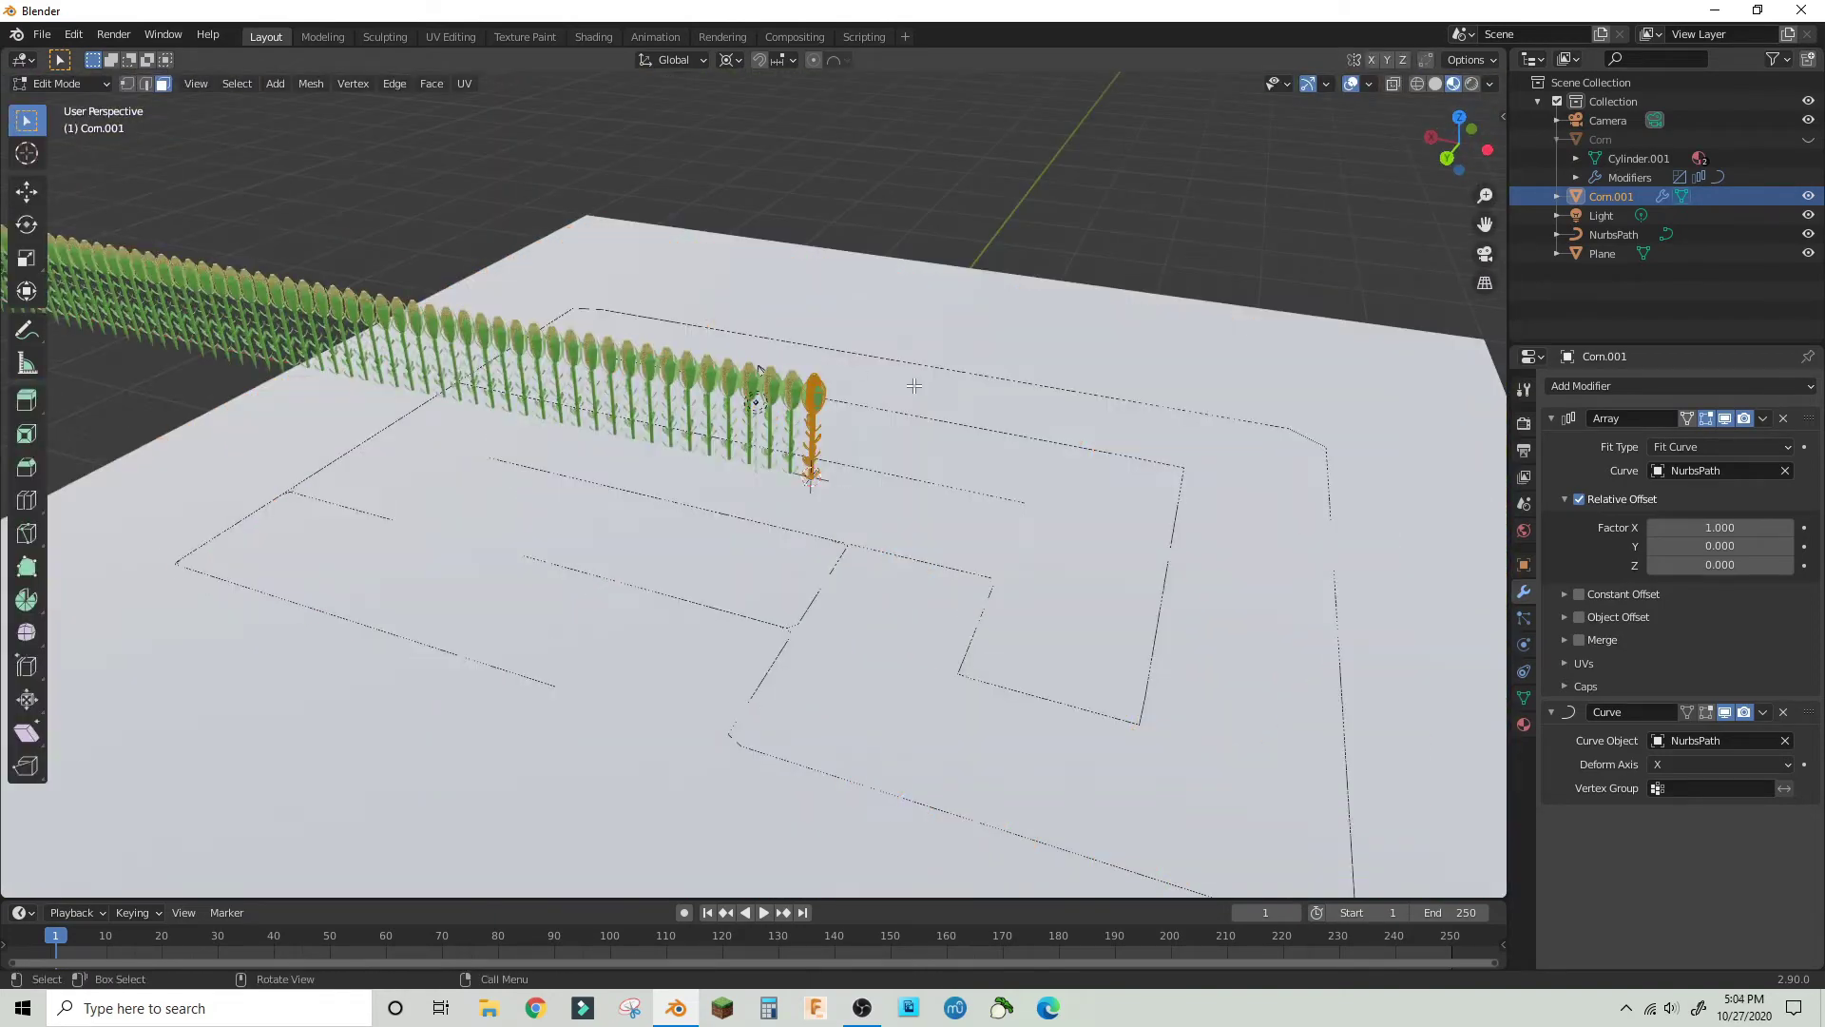
pyautogui.press('Tab')
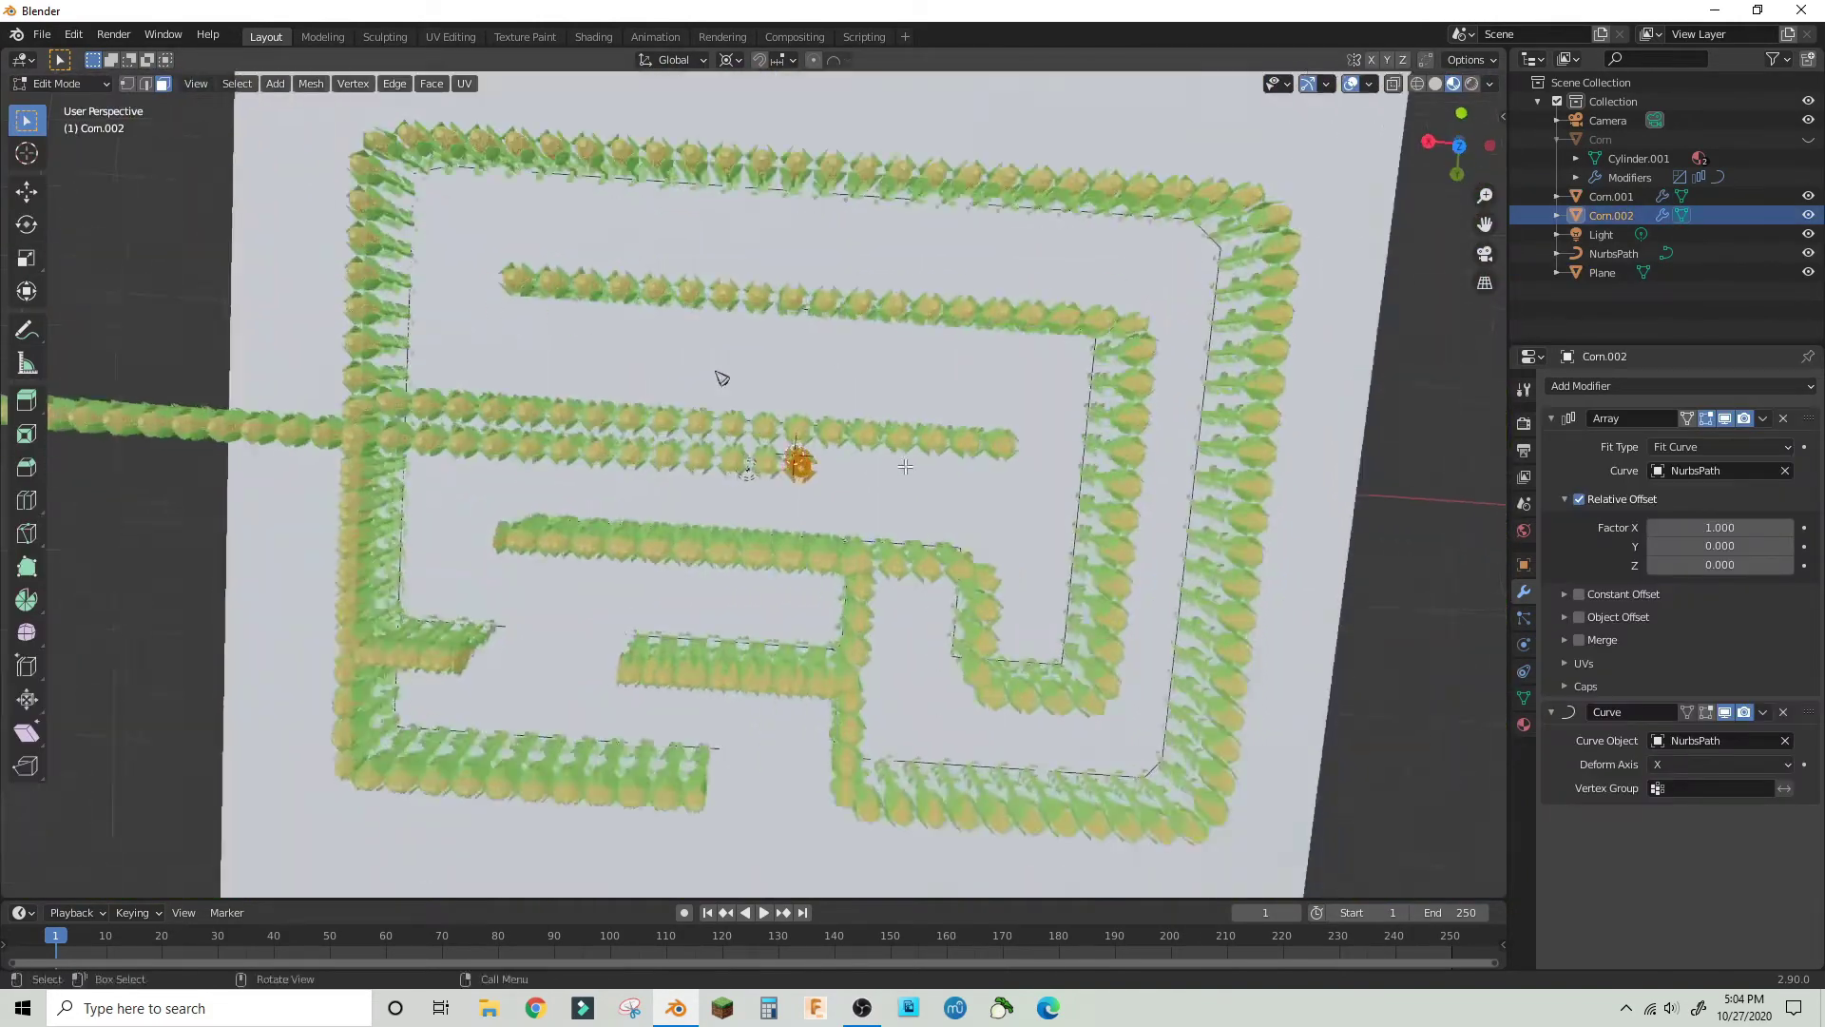
pyautogui.press('g')
pyautogui.press('x')
pyautogui.press('x')
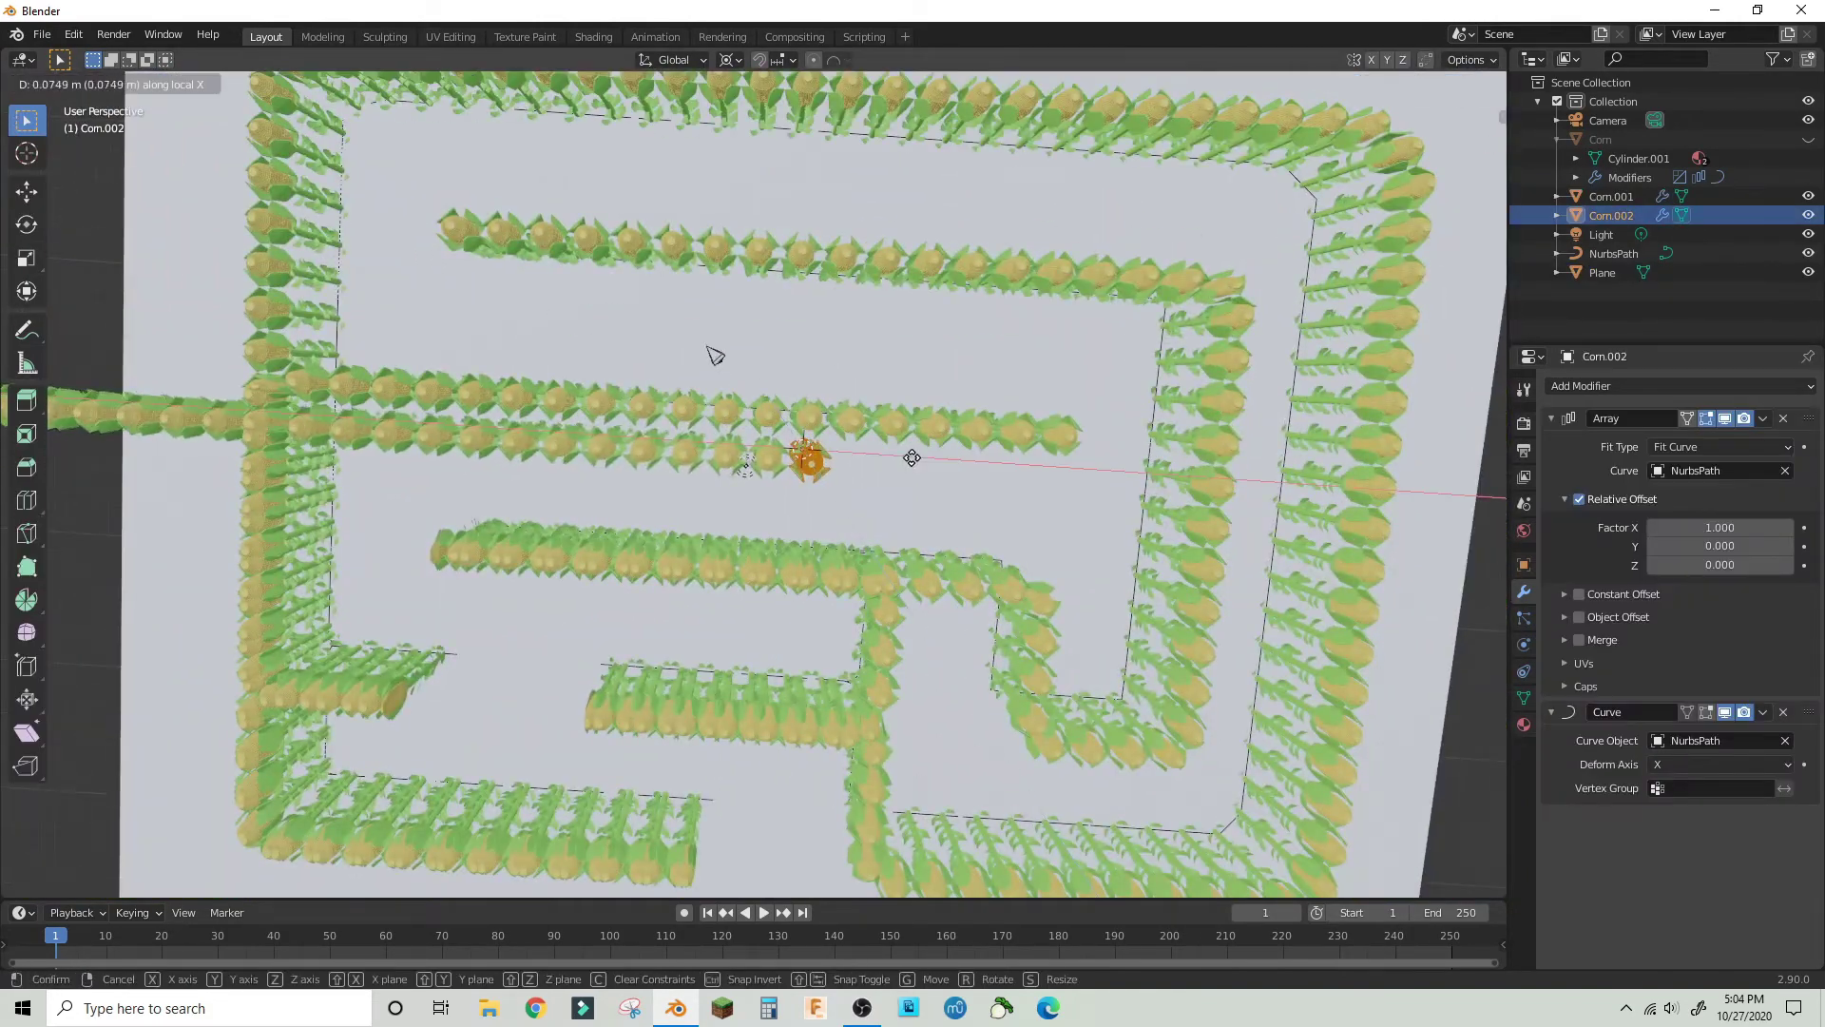
pyautogui.write('.75')
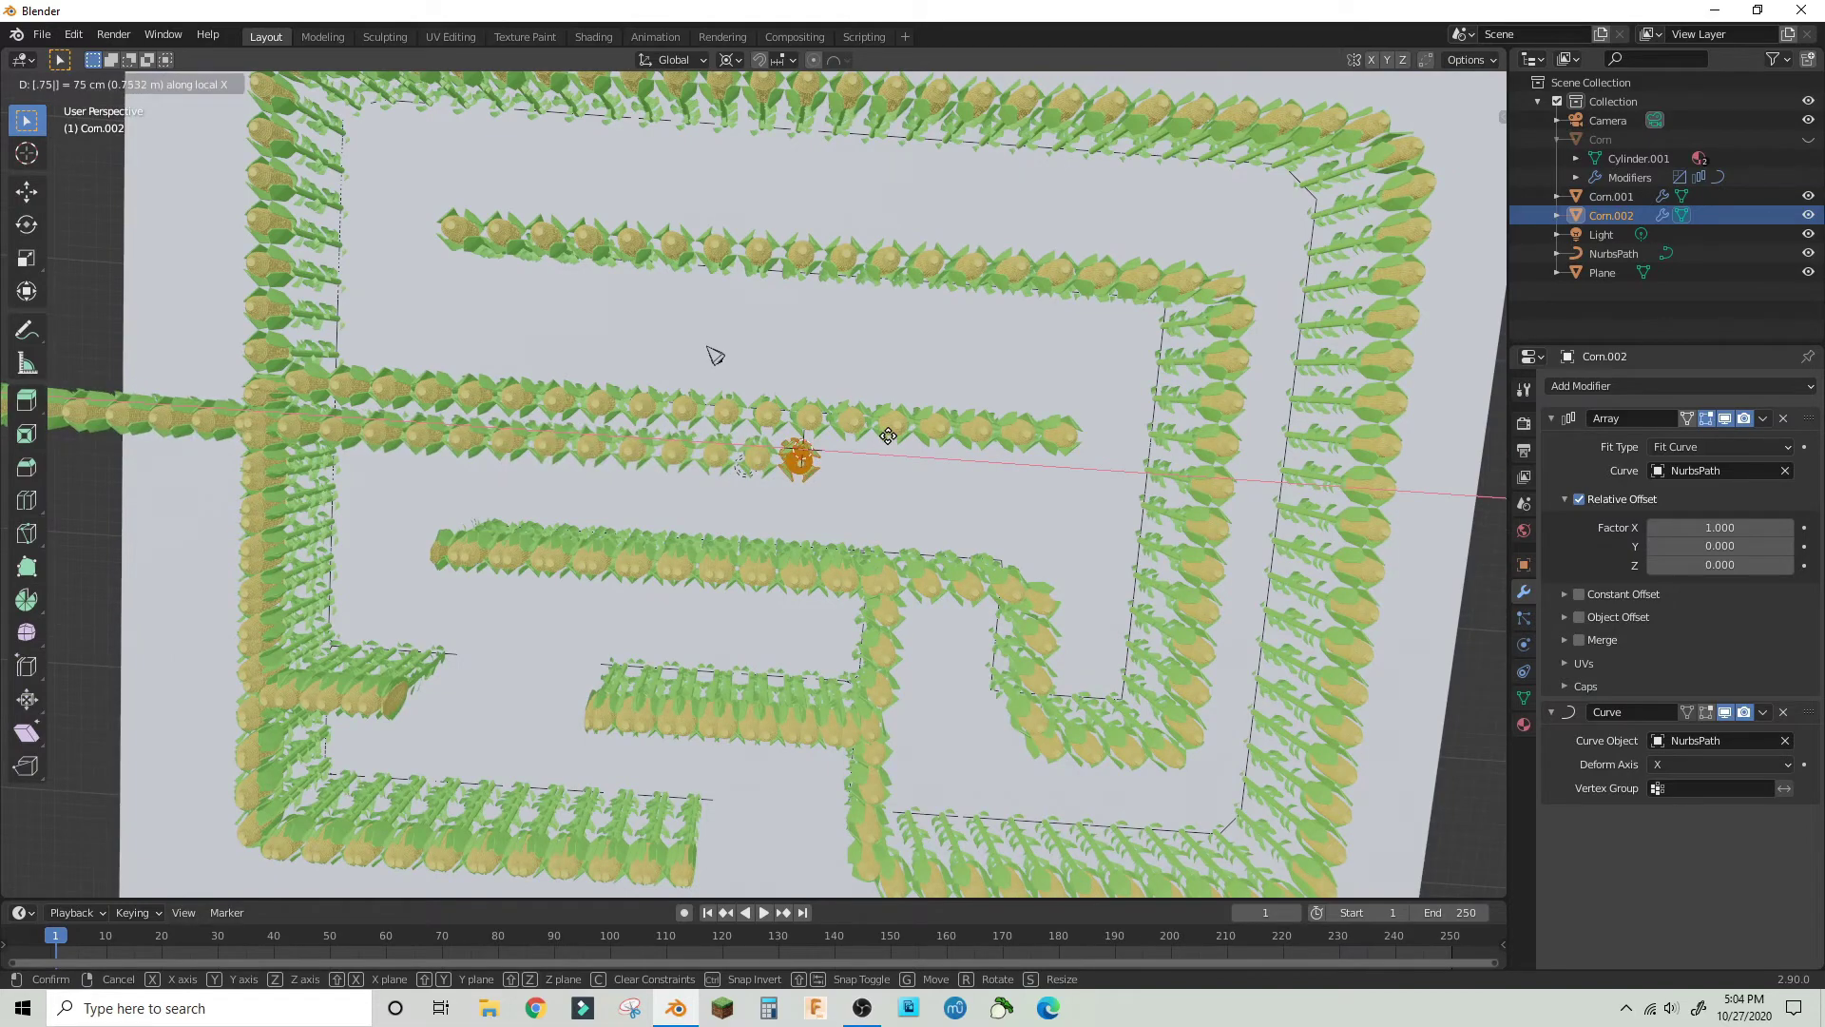
pyautogui.rightClick(888, 435)
# - Shift the Corn.002 mesh along X to stagger it against the first row, and move it along Y towards that row
pyautogui.scroll(5, 888, 435)
pyautogui.press('KP_7')
pyautogui.scroll(3, 514, 799)
pyautogui.keyDown('shift'); pyautogui.moveTo(515, 798); pyautogui.dragTo(862, 450, button='middle'); pyautogui.keyUp('shift')
pyautogui.press('g')
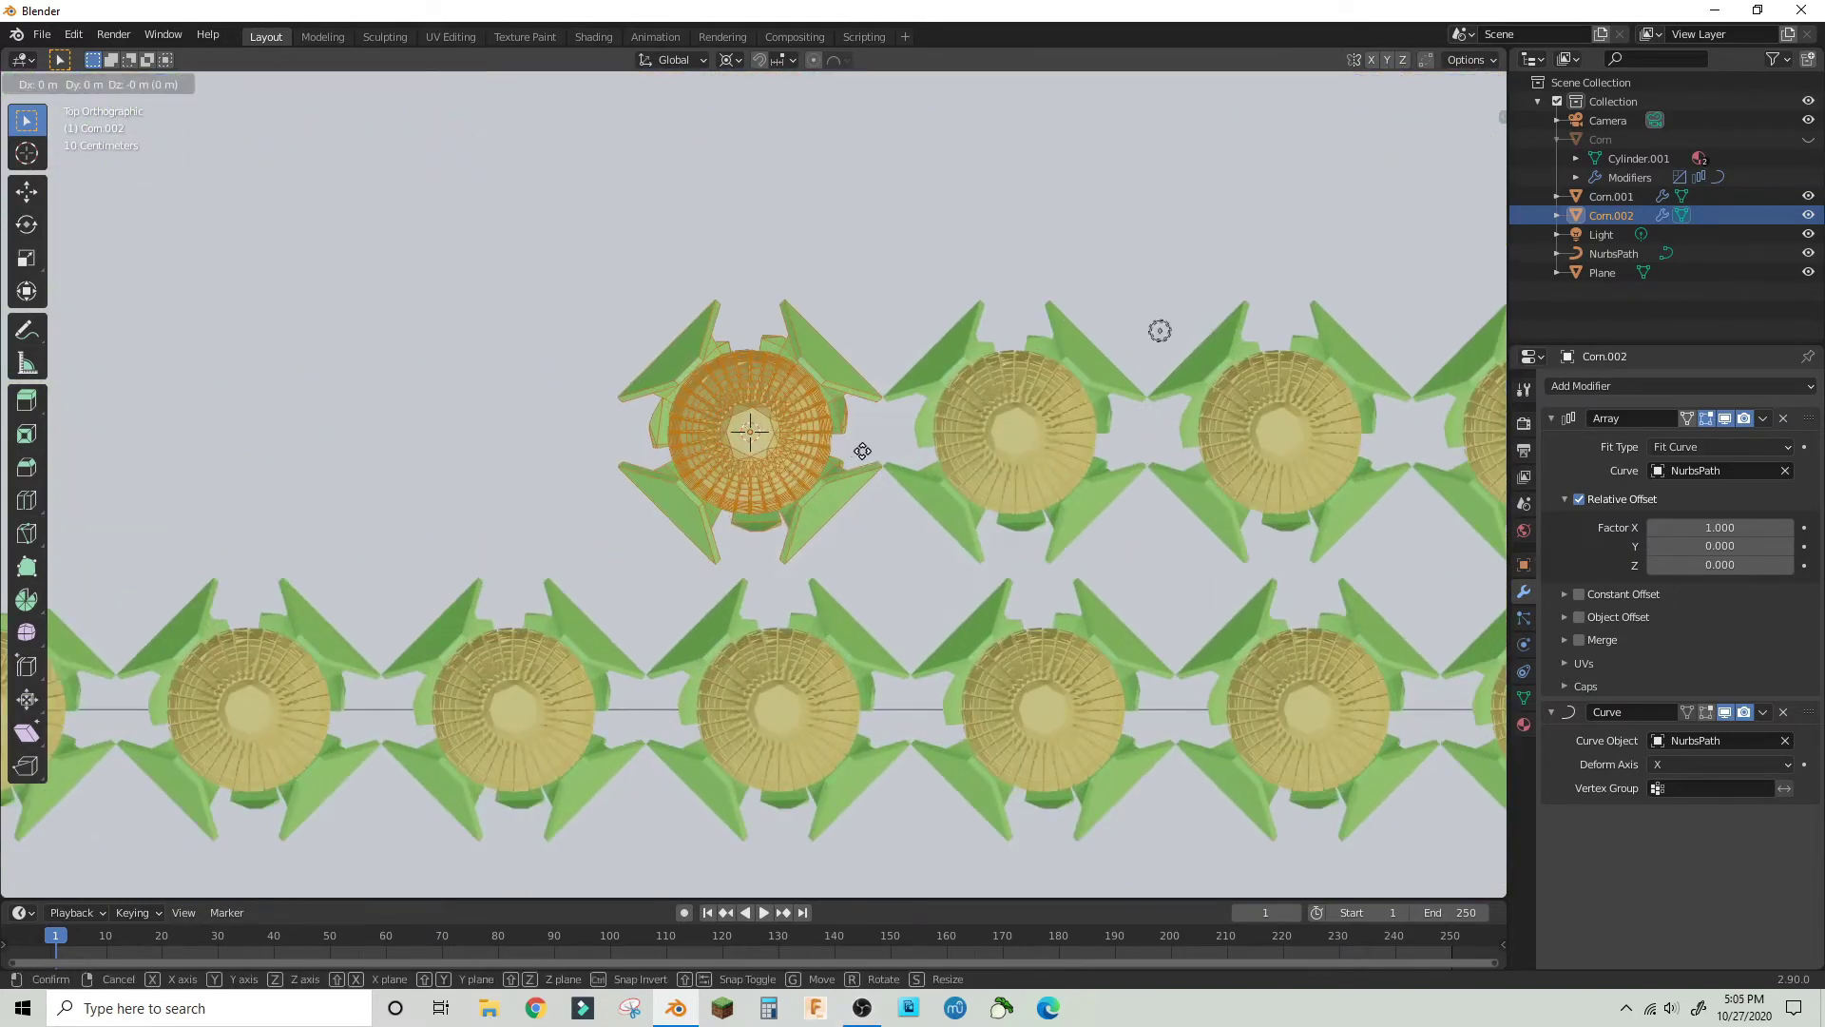
pyautogui.press('x')
pyautogui.click(1024, 473)
pyautogui.press('g')
pyautogui.press('y')
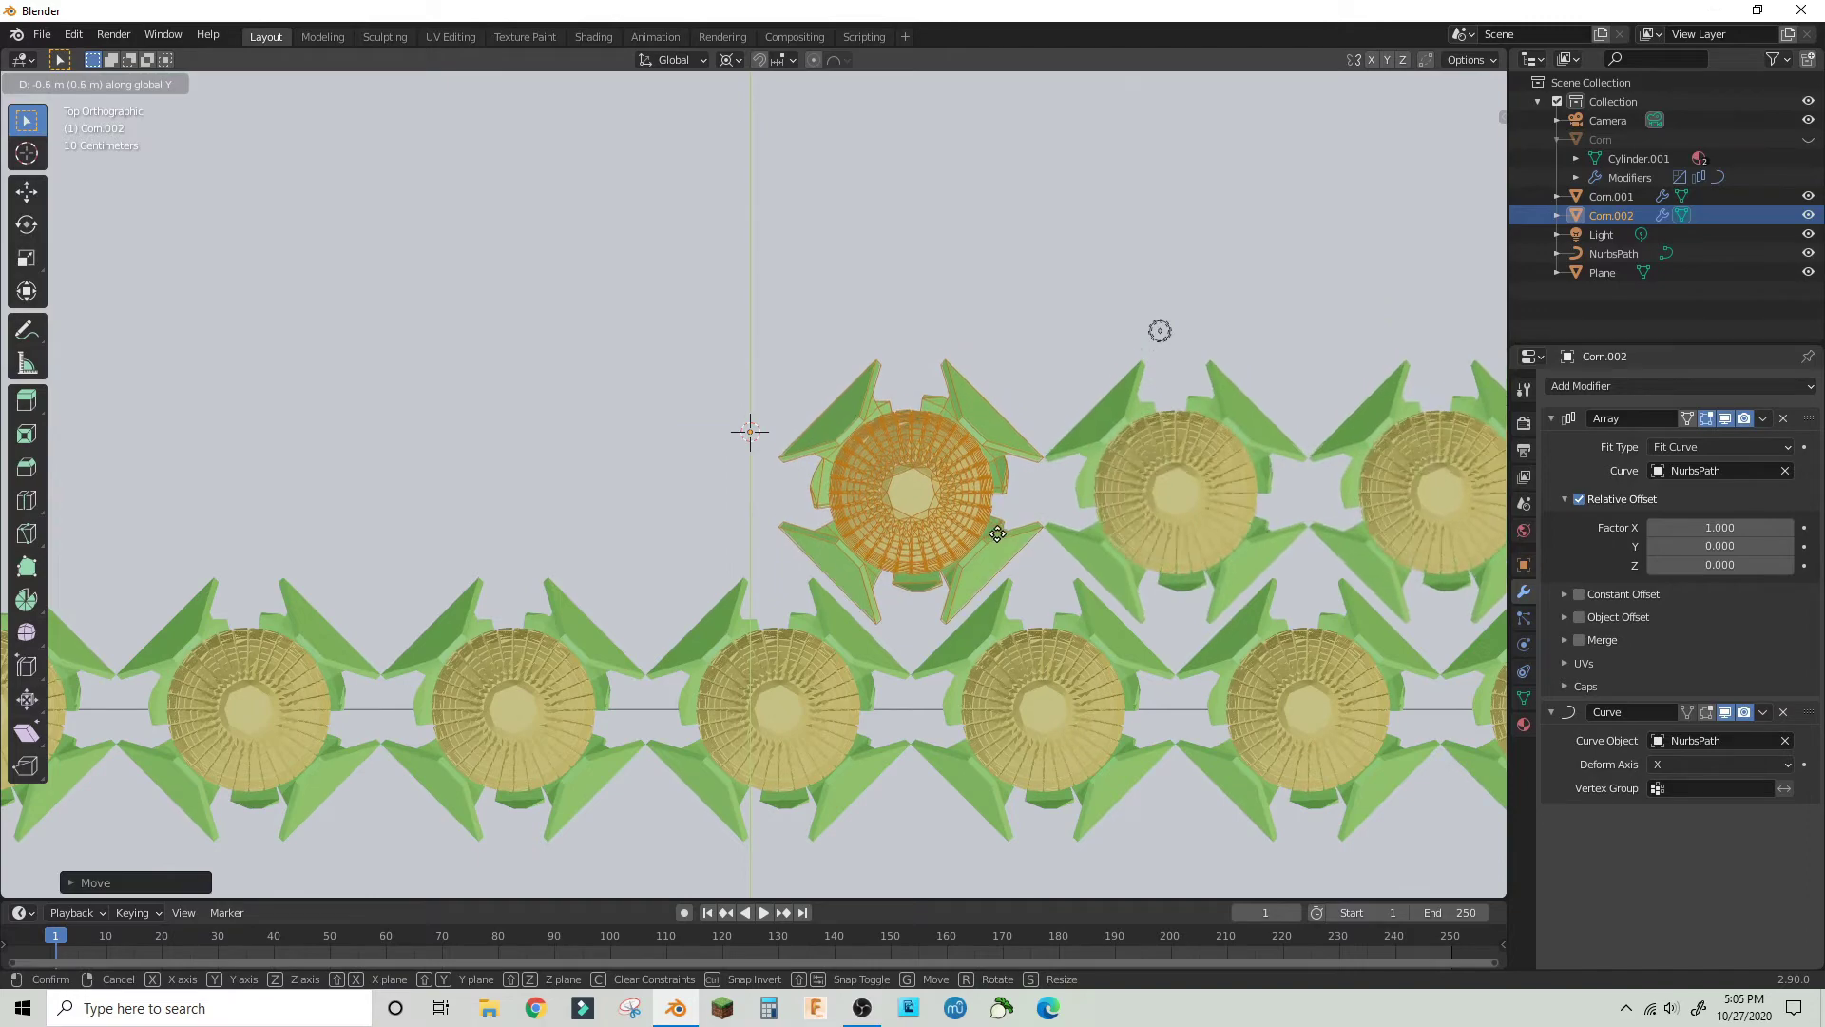
pyautogui.click(997, 545)
# - Move the Corn.002 mesh farther along Y so its row sits directly beside the original row on the path
pyautogui.press('Tab')
pyautogui.scroll(-8, 921, 582)
pyautogui.scroll(2, 921, 583)
pyautogui.press('Tab')
pyautogui.press('g')
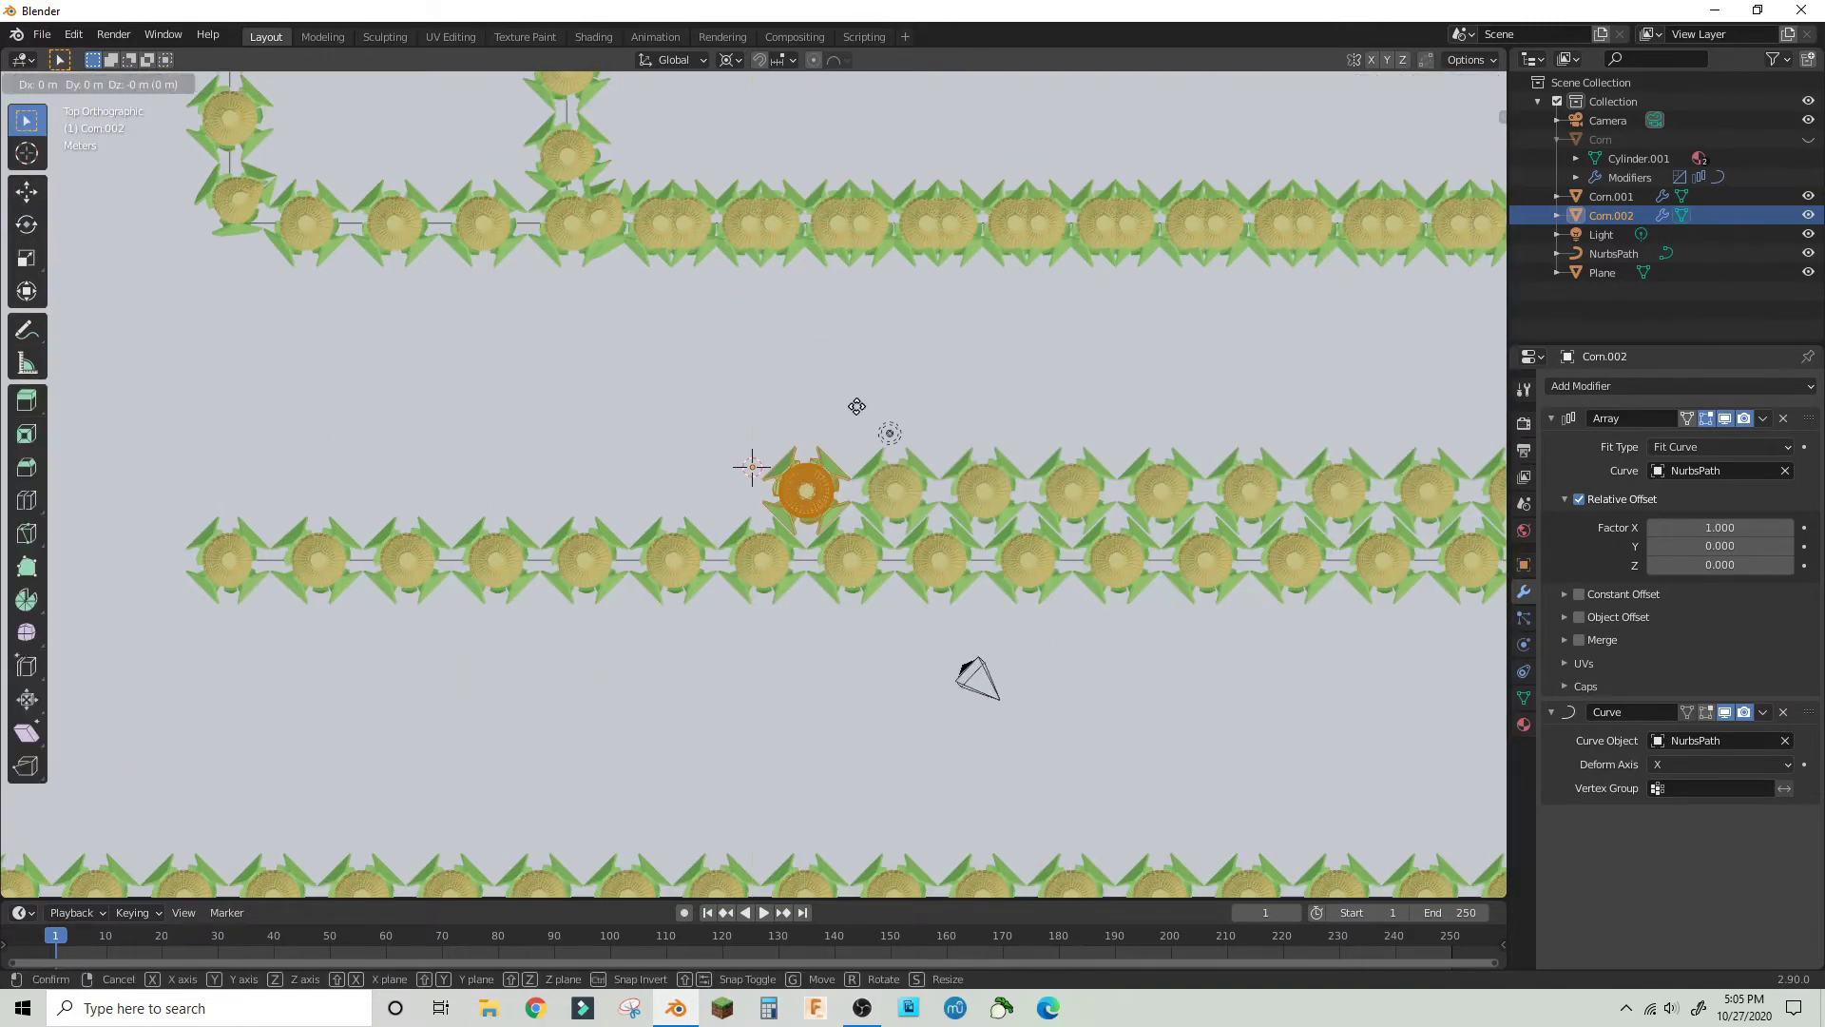
pyautogui.press('y')
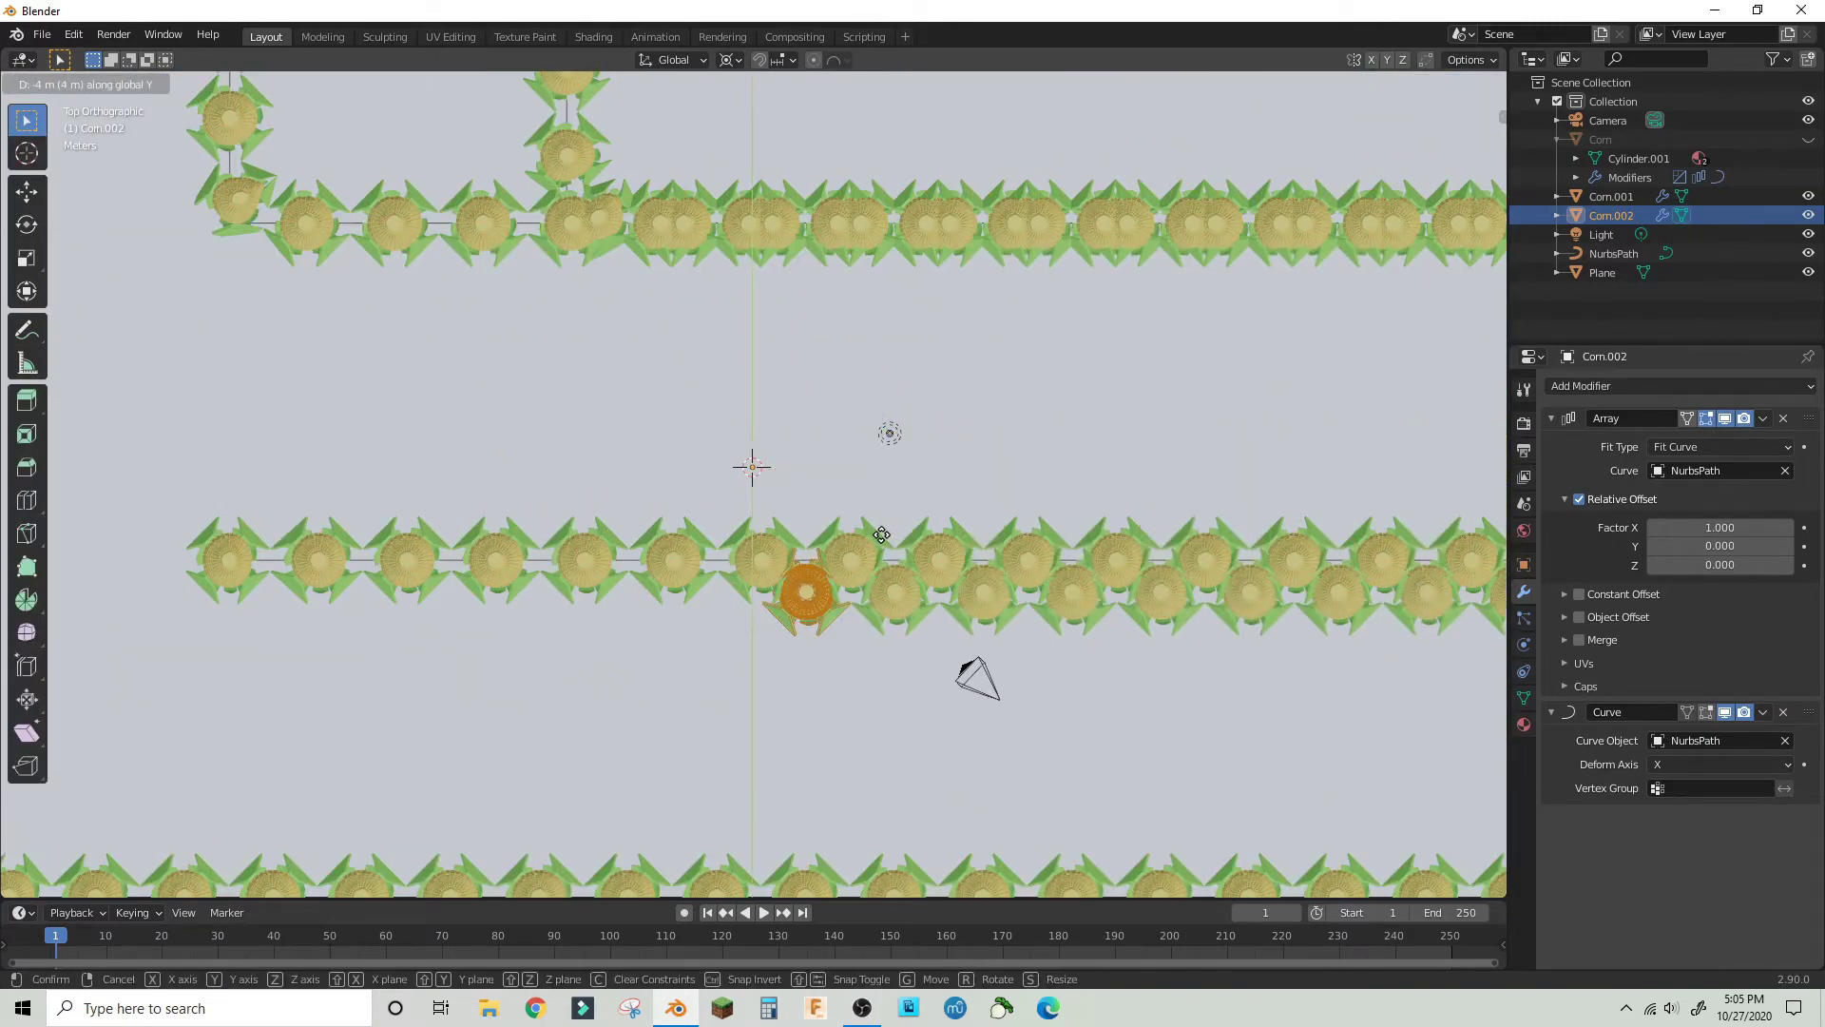
pyautogui.click(884, 501)
pyautogui.press('Tab')
pyautogui.scroll(-7, 1015, 551)
pyautogui.scroll(8, 1007, 553)
pyautogui.moveTo(910, 563); pyautogui.dragTo(1017, 437, button='middle')
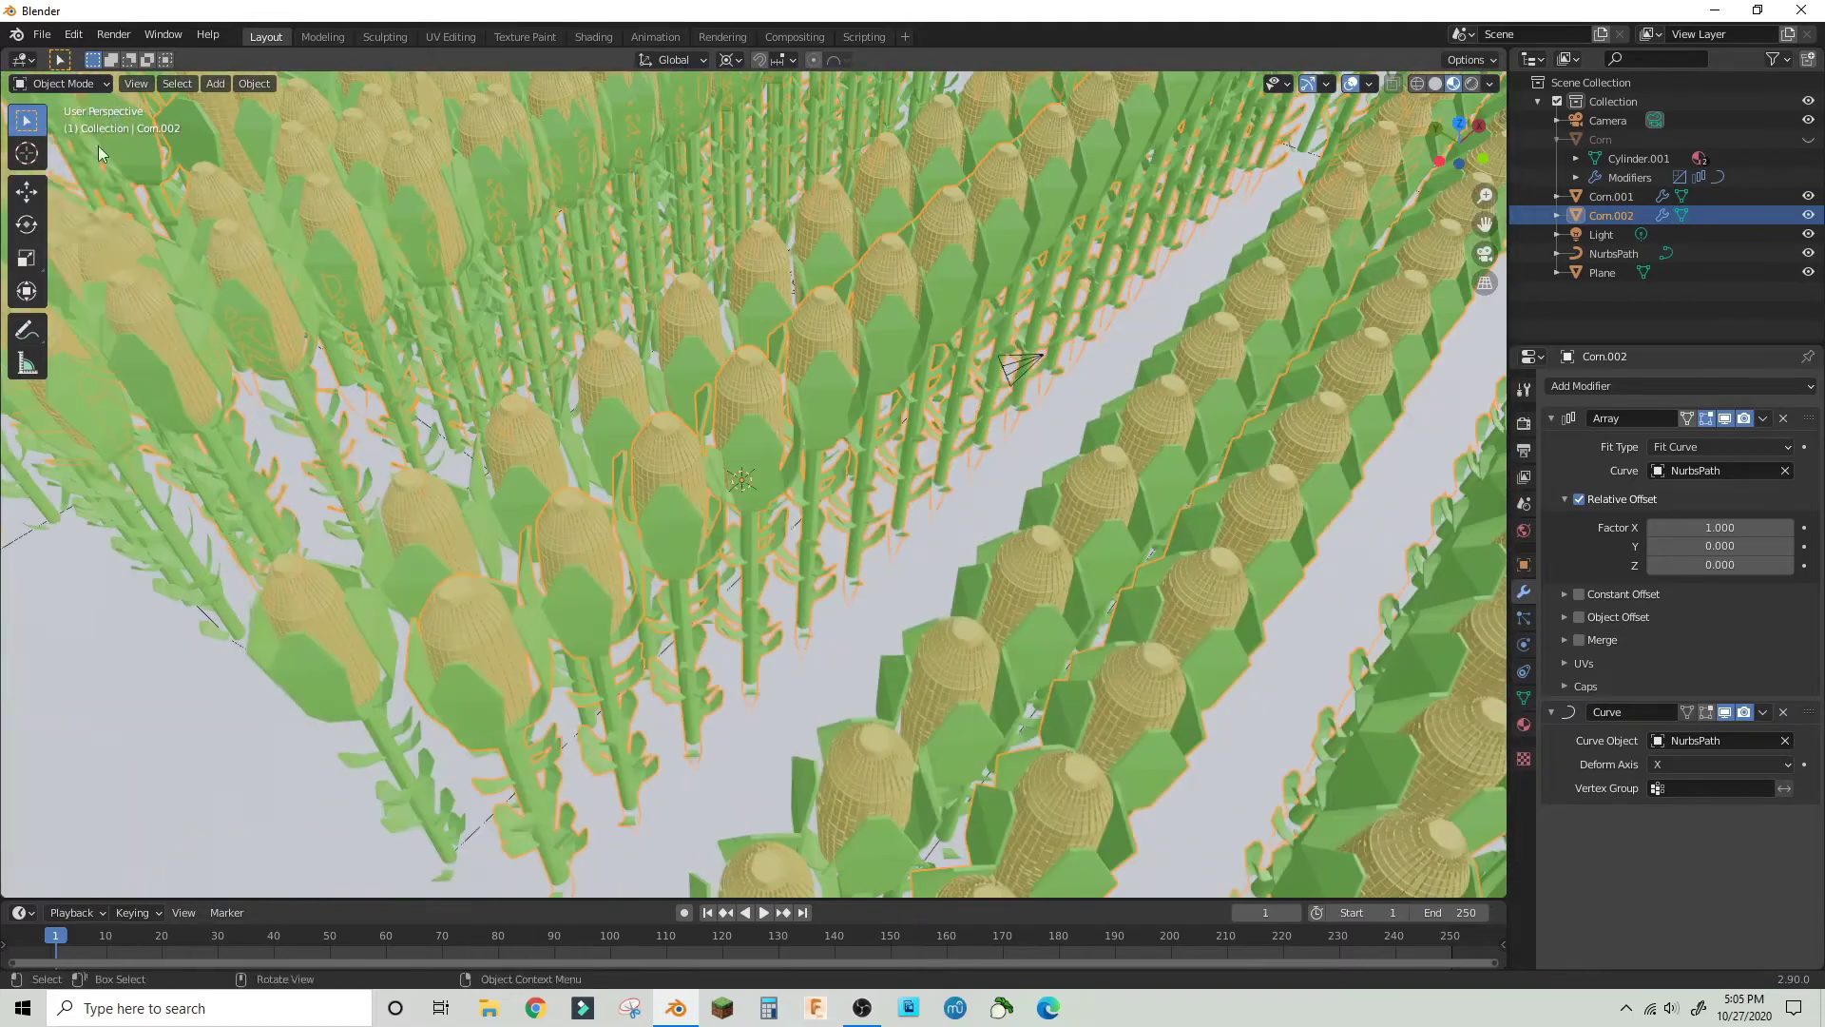
# - Fine-tune the position of the Corn.002 mesh so the two staggered rows stand close together, and return to Object Mode
pyautogui.click(63, 84)
pyautogui.click(59, 140)
pyautogui.moveTo(867, 450); pyautogui.dragTo(1017, 476, button='middle')
pyautogui.press('g')
pyautogui.click(817, 579)
pyautogui.press('Tab')
pyautogui.scroll(-8, 766, 467)
pyautogui.click(62, 83)
pyautogui.click(57, 108)
pyautogui.click(60, 85)
pyautogui.click(59, 108)
pyautogui.click(60, 84)
pyautogui.click(59, 127)
pyautogui.click(61, 84)
pyautogui.click(59, 107)
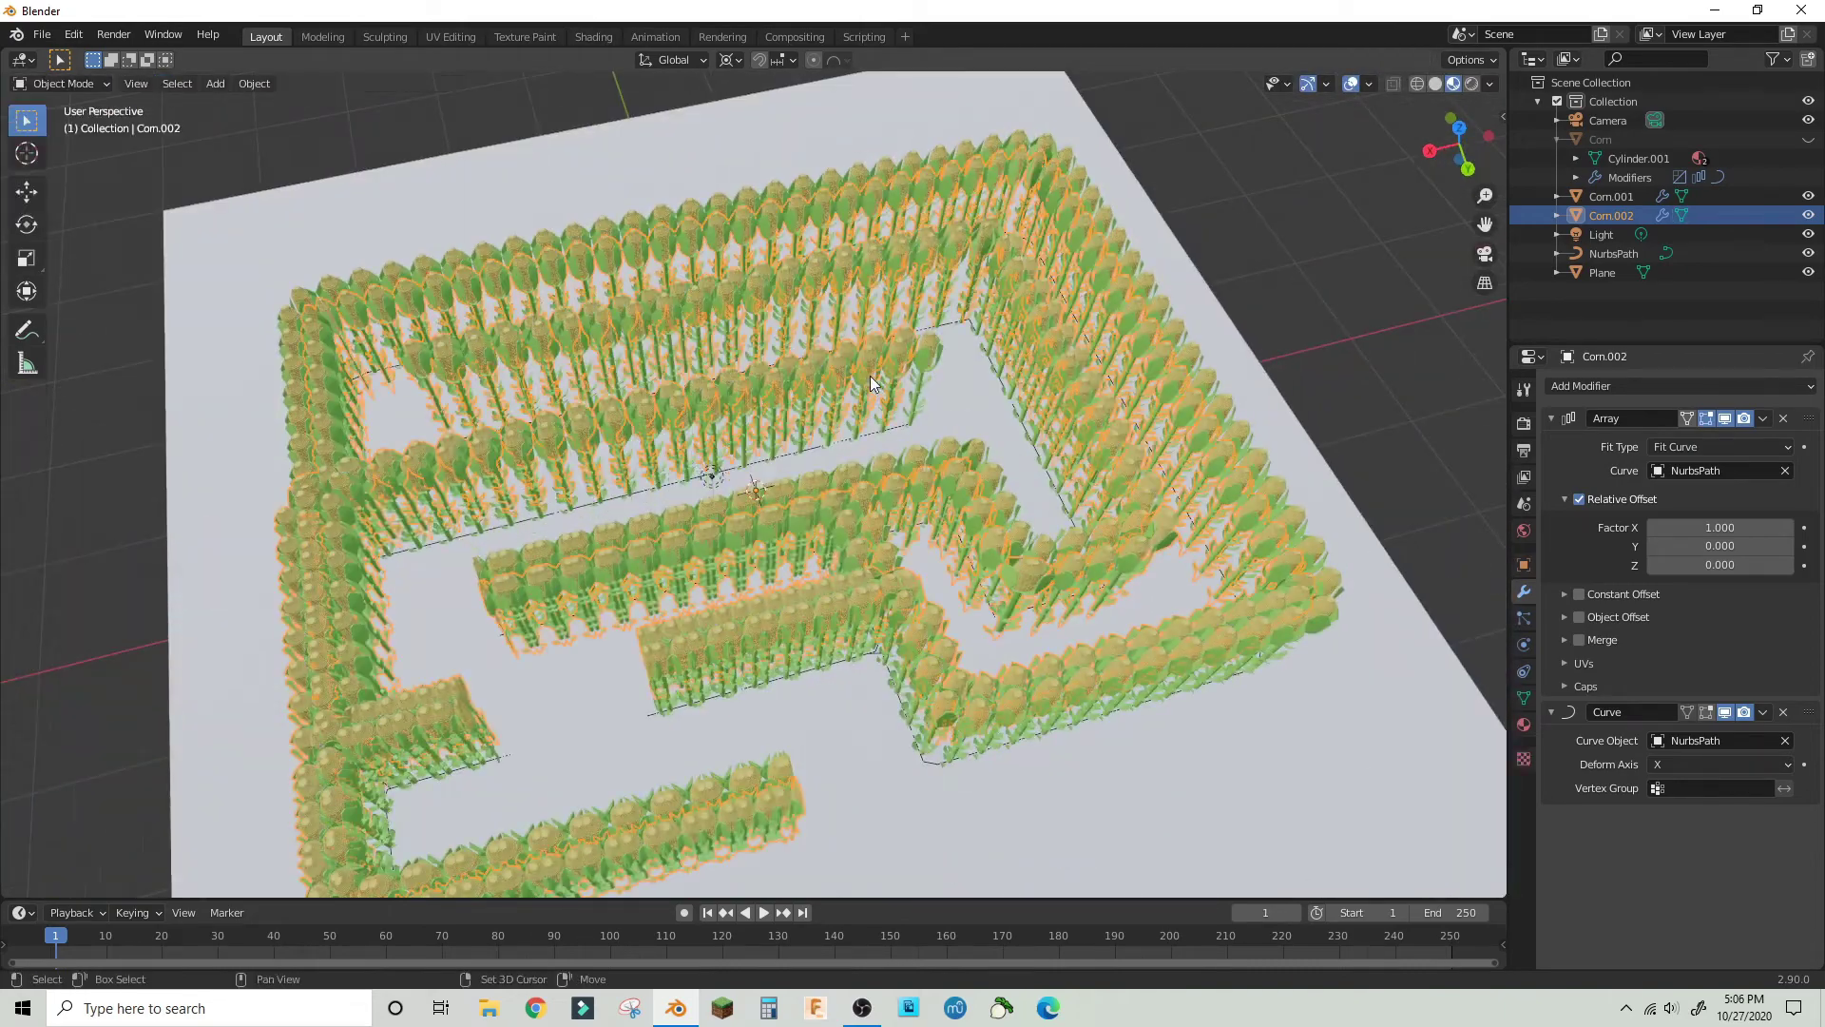
# - Duplicate Corn.002 in place and move the copy's mesh along Y away from the second row
pyautogui.hotkey('shift', 'd')
pyautogui.rightClick(872, 381)
pyautogui.press('Tab')
pyautogui.moveTo(903, 380); pyautogui.dragTo(837, 423, button='middle')
pyautogui.press('g')
pyautogui.press('y')
pyautogui.click(841, 454)
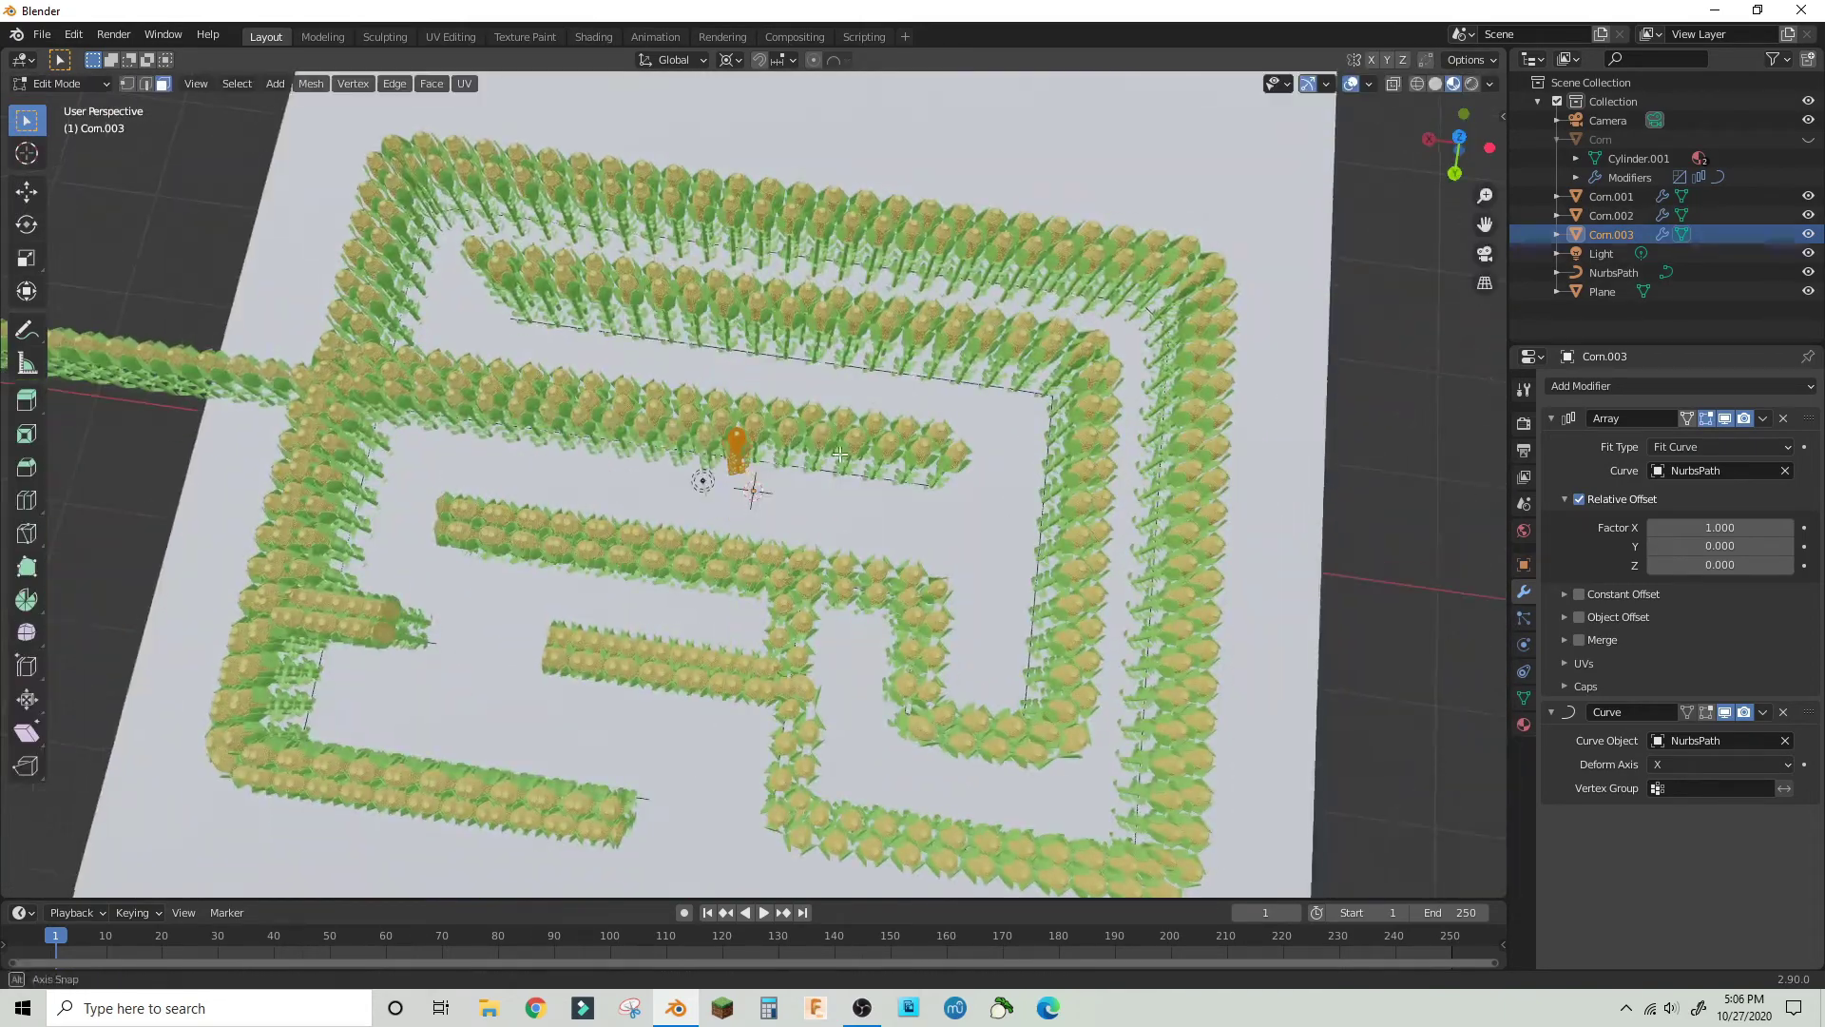
# - Select the whole Corn.003 mesh in top view and move it along Y towards the opposite side of the path
pyautogui.press('KP_7')
pyautogui.scroll(8, 871, 511)
pyautogui.press('a')
pyautogui.press('g')
pyautogui.press('y')
pyautogui.click(884, 254)
pyautogui.click(64, 84)
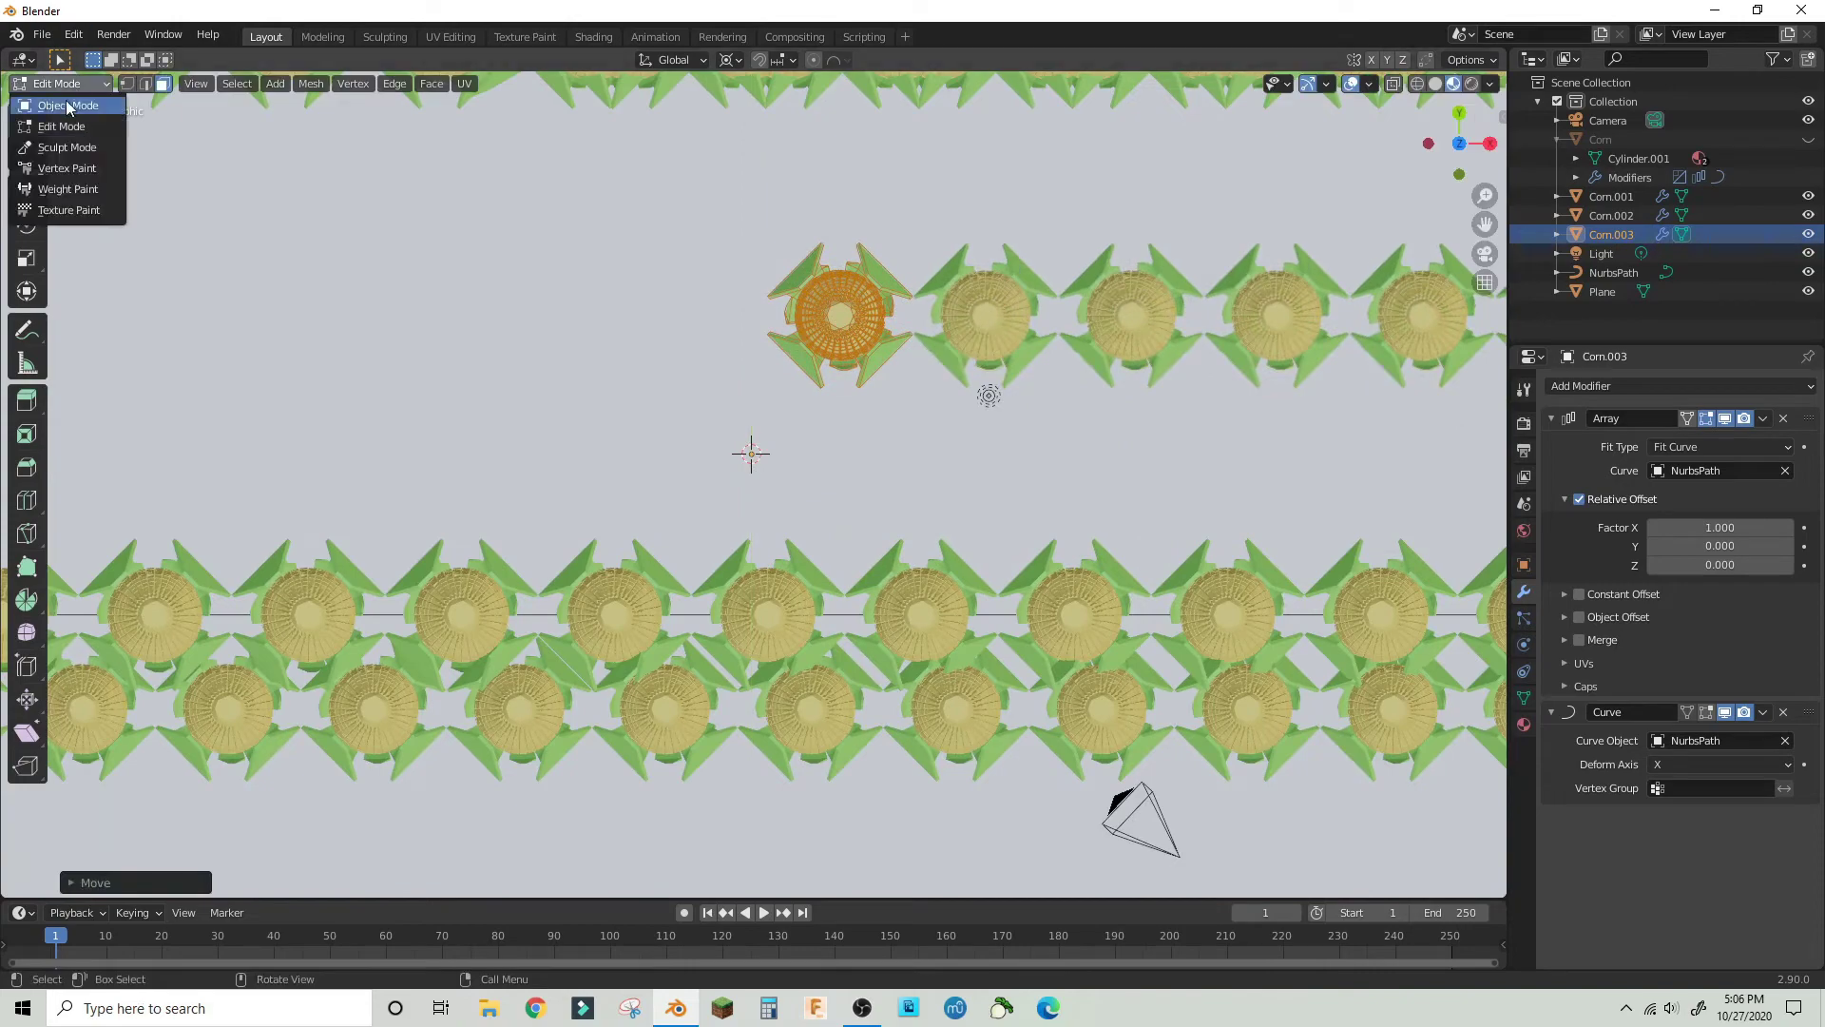
pyautogui.click(68, 108)
# - Adjust the Corn.003 mesh along Y so its row borders the middle row opposite the second row
pyautogui.scroll(-2, 751, 447)
pyautogui.click(63, 84)
pyautogui.click(62, 127)
pyautogui.press('g')
pyautogui.press('y')
pyautogui.click(808, 447)
pyautogui.click(63, 84)
pyautogui.click(67, 106)
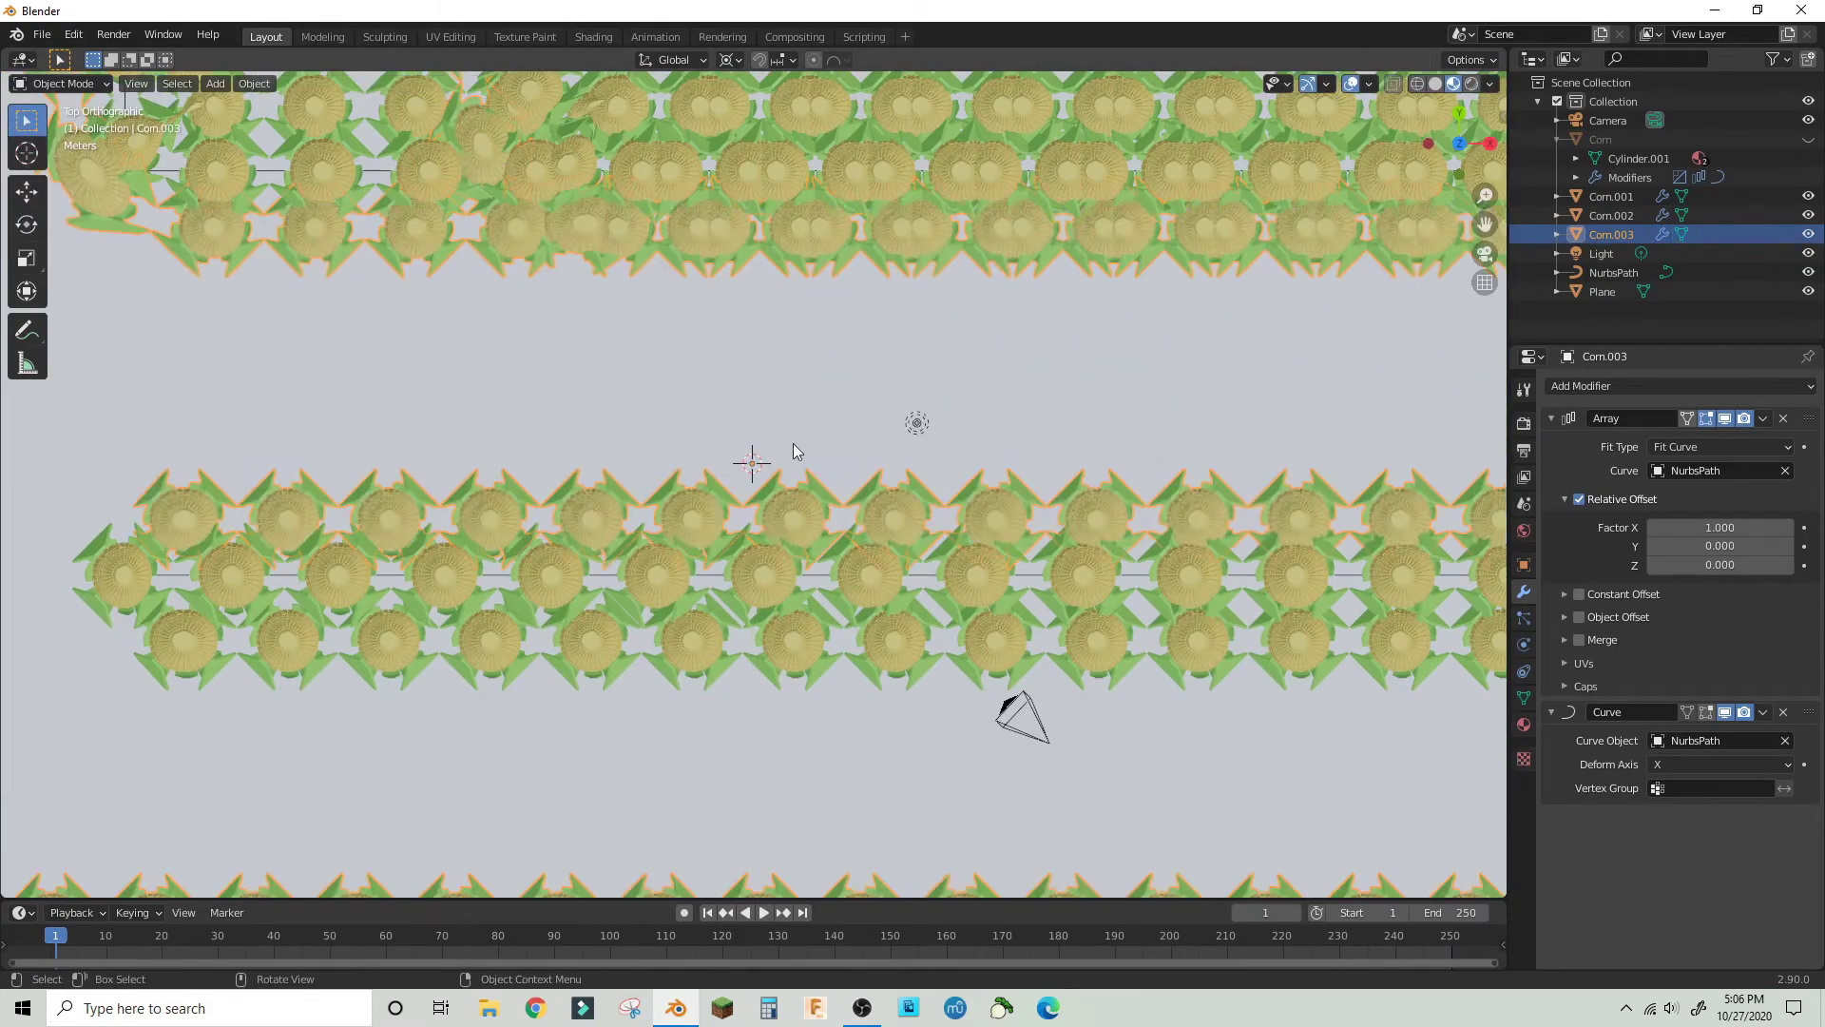
# - Move the Corn.003 mesh about 0.3 m along Y to refine the row spacing, then return to Object Mode and deselect it
pyautogui.scroll(3, 794, 444)
pyautogui.click(63, 84)
pyautogui.click(63, 125)
pyautogui.press('g')
pyautogui.press('y')
pyautogui.rightClick(917, 279)
pyautogui.scroll(3, 1007, 361)
pyautogui.press('g')
pyautogui.press('y')
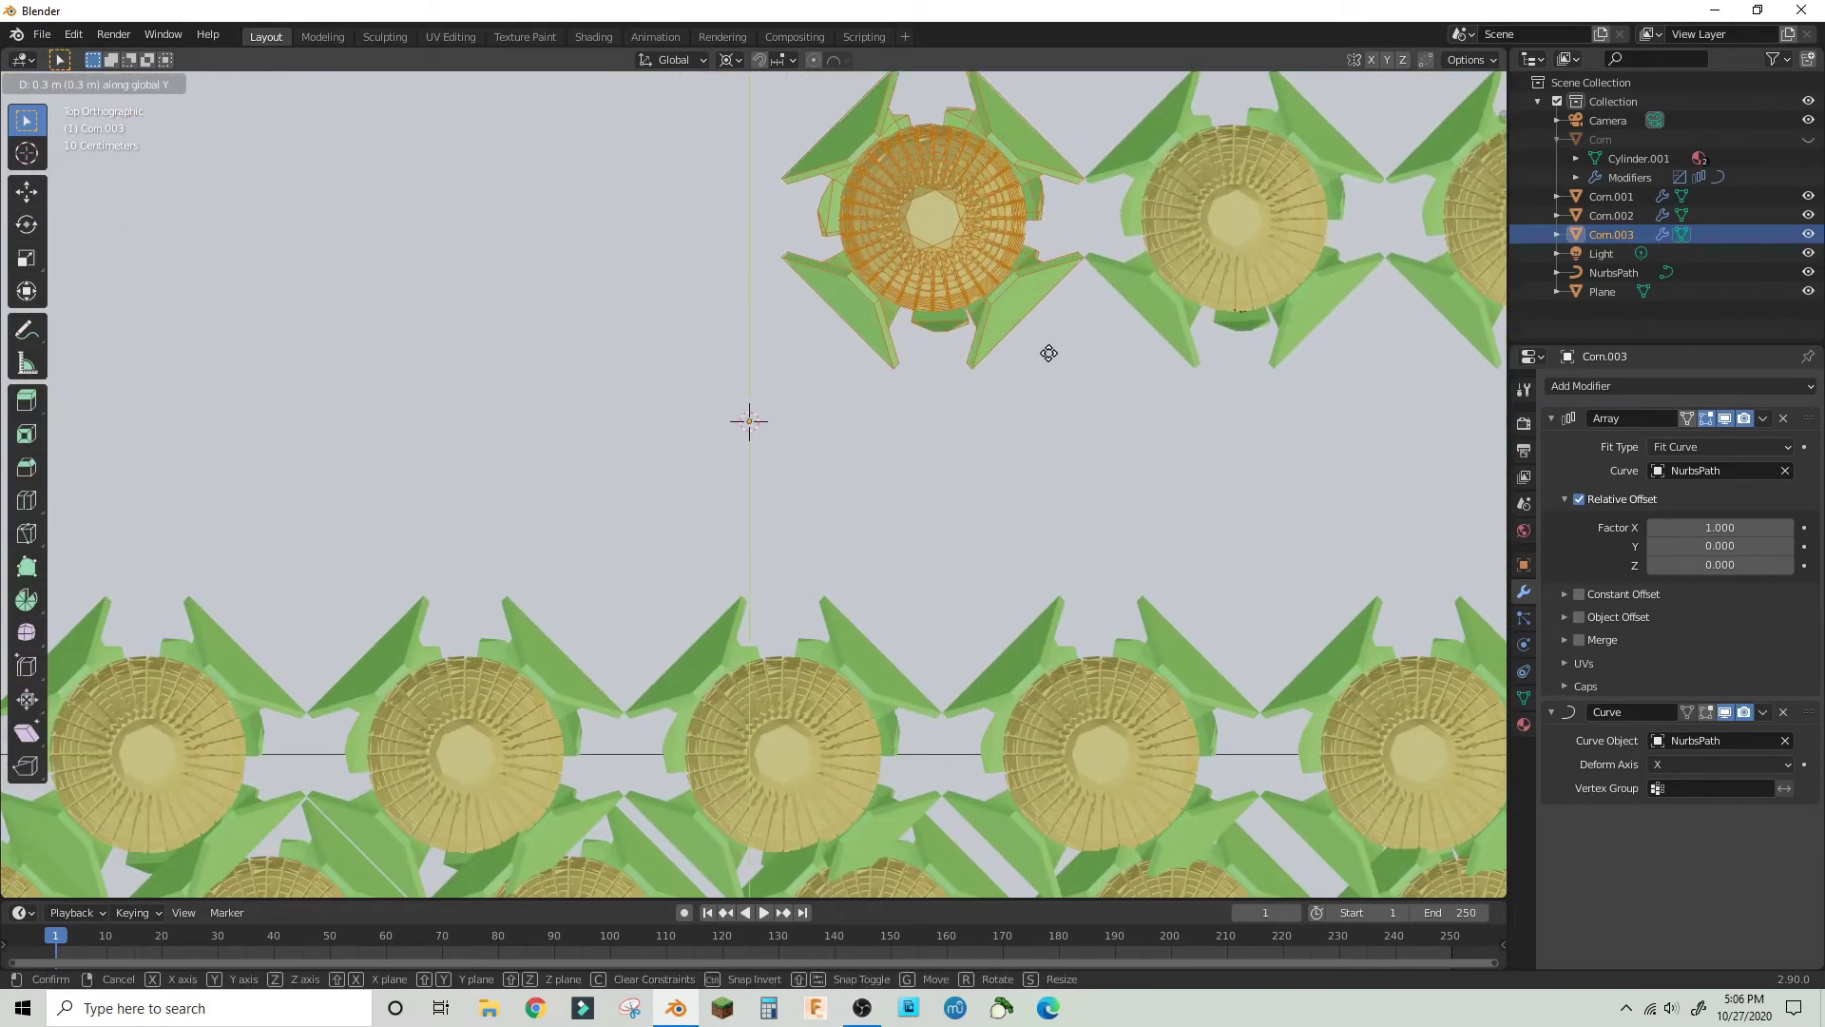
pyautogui.click(1048, 352)
pyautogui.click(62, 84)
pyautogui.click(67, 107)
pyautogui.scroll(-12, 708, 414)
pyautogui.moveTo(1027, 537); pyautogui.dragTo(1179, 418, button='middle')
pyautogui.click(1342, 363)
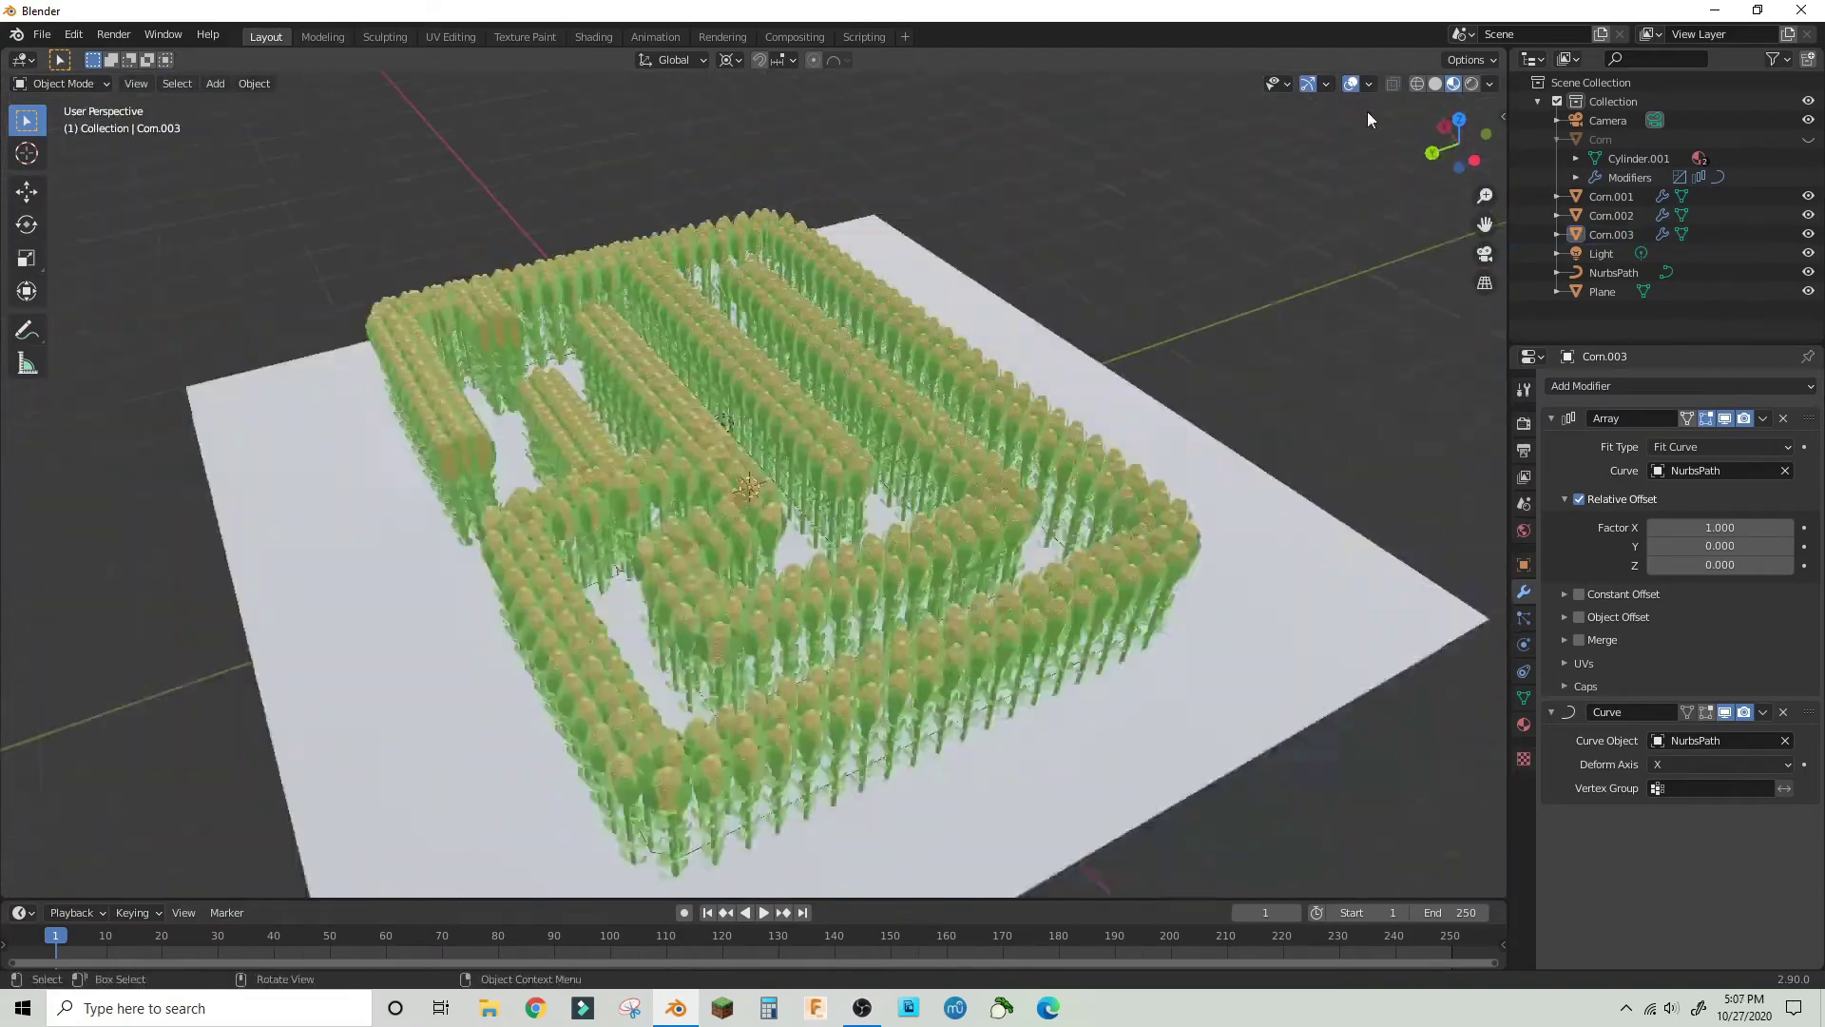
# - Give the ground plane a new material with a dark yellow base color, about hue 0.137, saturation 0.879 and value 0.720
pyautogui.moveTo(1367, 111); pyautogui.dragTo(971, 688, button='middle')
pyautogui.click(973, 691)
pyautogui.click(1524, 724)
pyautogui.click(1678, 467)
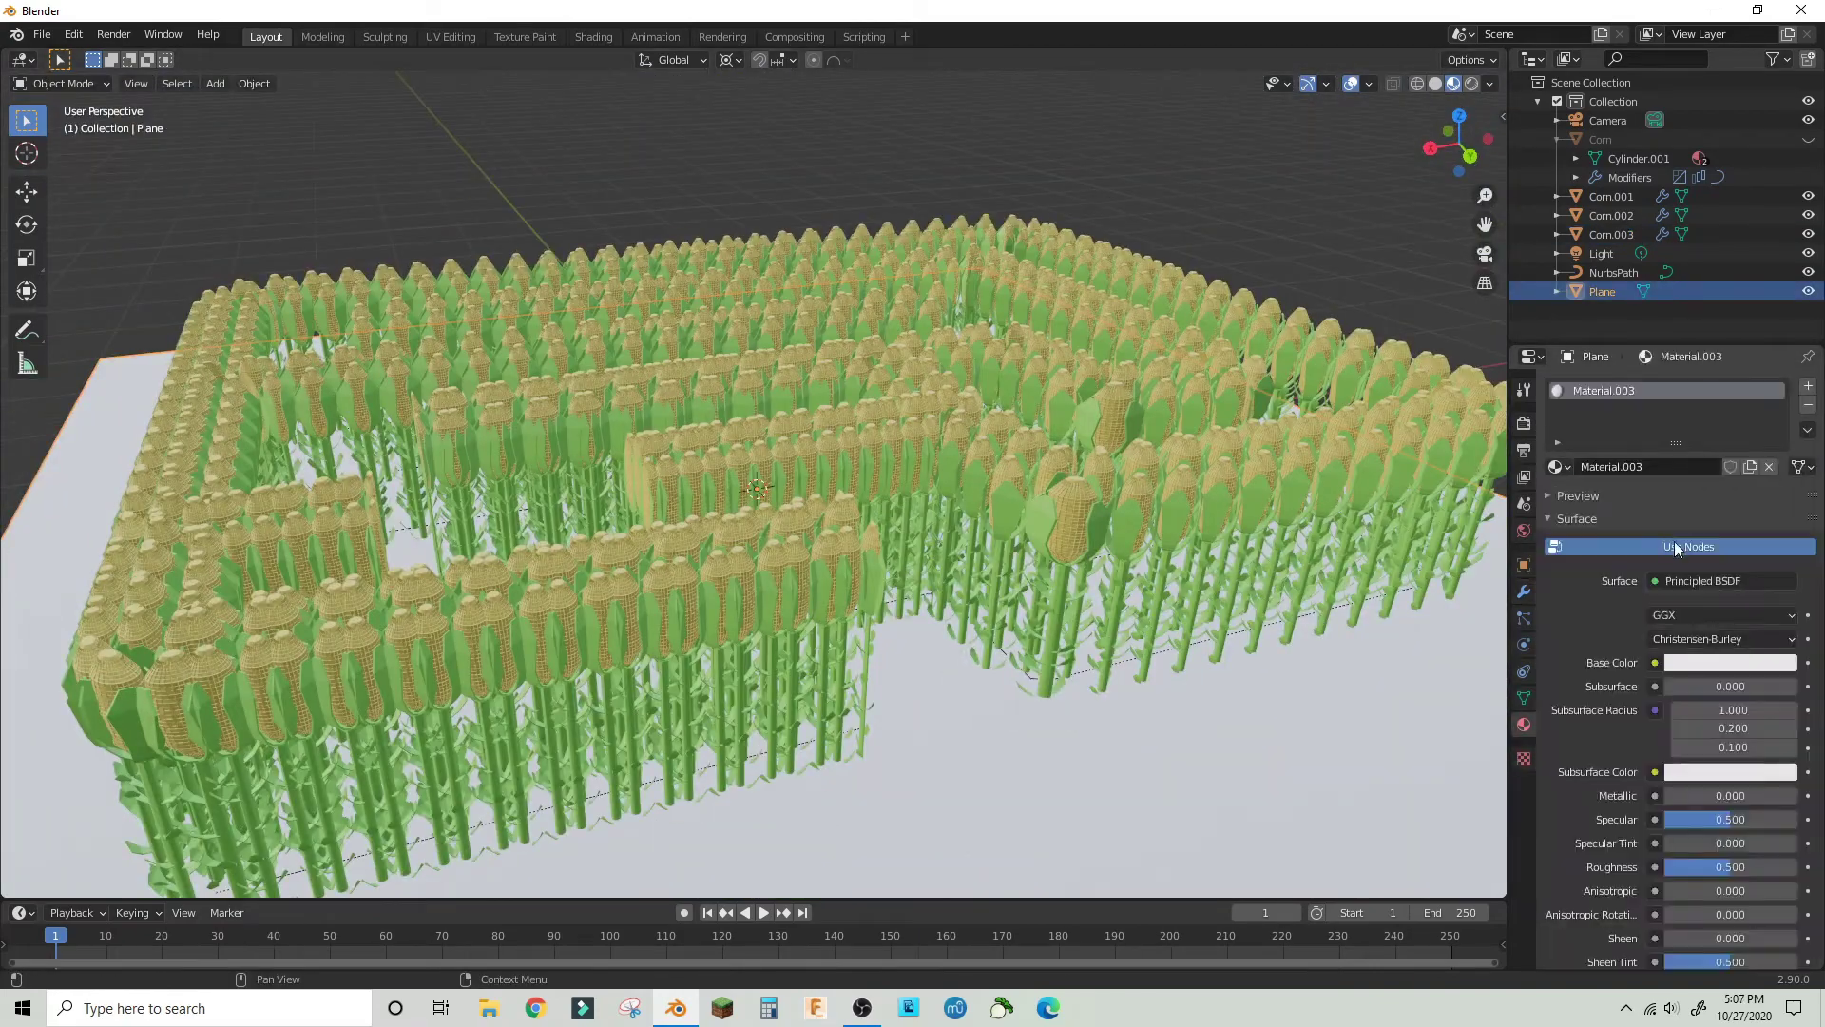
pyautogui.click(1730, 663)
pyautogui.moveTo(1692, 470); pyautogui.dragTo(1651, 500)
pyautogui.moveTo(1782, 403); pyautogui.dragTo(1783, 428)
# - Set the plane material's Specular to 0 and change its base color to a darker brown
pyautogui.moveTo(1184, 460); pyautogui.dragTo(1027, 462, button='middle')
pyautogui.scroll(-5, 1026, 462)
pyautogui.moveTo(1716, 819); pyautogui.dragTo(1645, 820)
pyautogui.click(1730, 662)
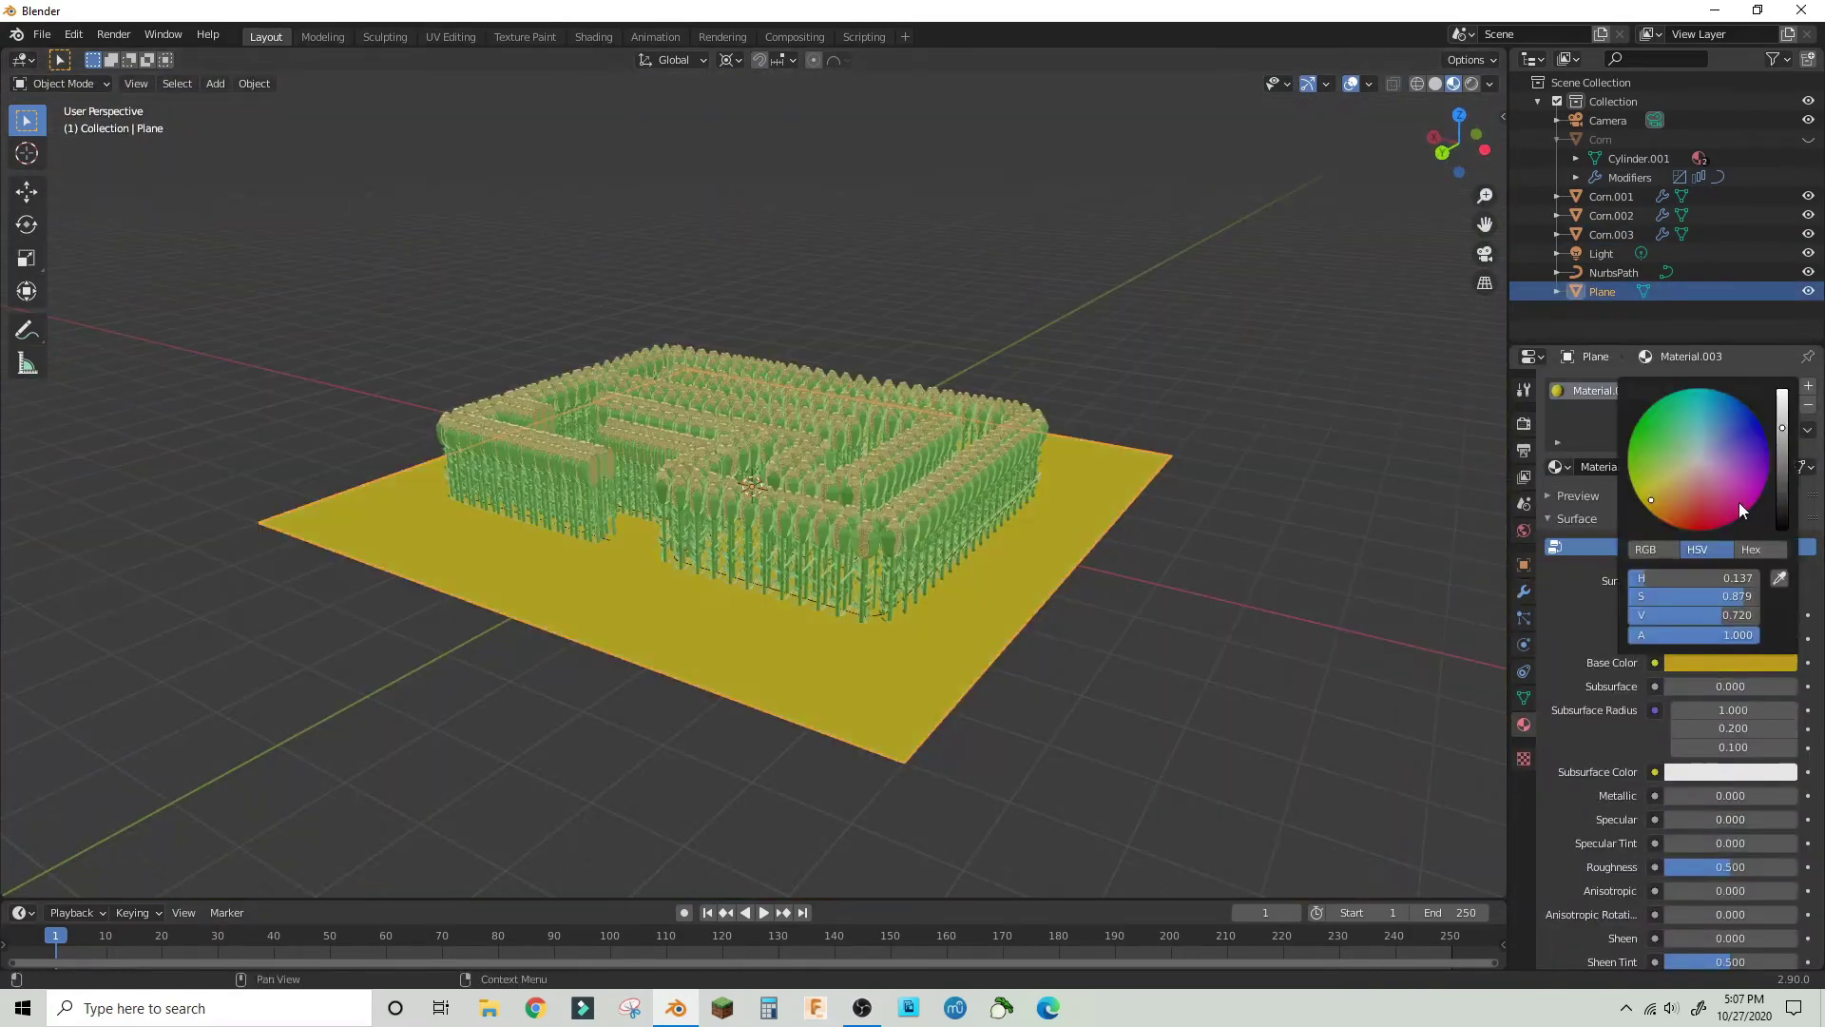
pyautogui.moveTo(1782, 428); pyautogui.dragTo(1783, 463)
pyautogui.moveTo(1651, 500); pyautogui.dragTo(1668, 510)
pyautogui.moveTo(1102, 532); pyautogui.dragTo(1183, 521, button='middle')
pyautogui.scroll(4, 1184, 521)
# - Set the plane material's Specular to 0.5 and its Roughness to about 0.883
pyautogui.click(1188, 237)
pyautogui.moveTo(1691, 822); pyautogui.dragTo(1723, 867)
pyautogui.moveTo(780, 476); pyautogui.dragTo(859, 542, button='middle')
pyautogui.scroll(4, 860, 541)
pyautogui.moveTo(1730, 863); pyautogui.dragTo(1780, 863)
# - Add a cube mesh at the 3D cursor in the middle of the maze
pyautogui.scroll(-6, 1004, 648)
pyautogui.moveTo(1004, 647); pyautogui.dragTo(1026, 575, button='middle')
pyautogui.scroll(9, 1026, 575)
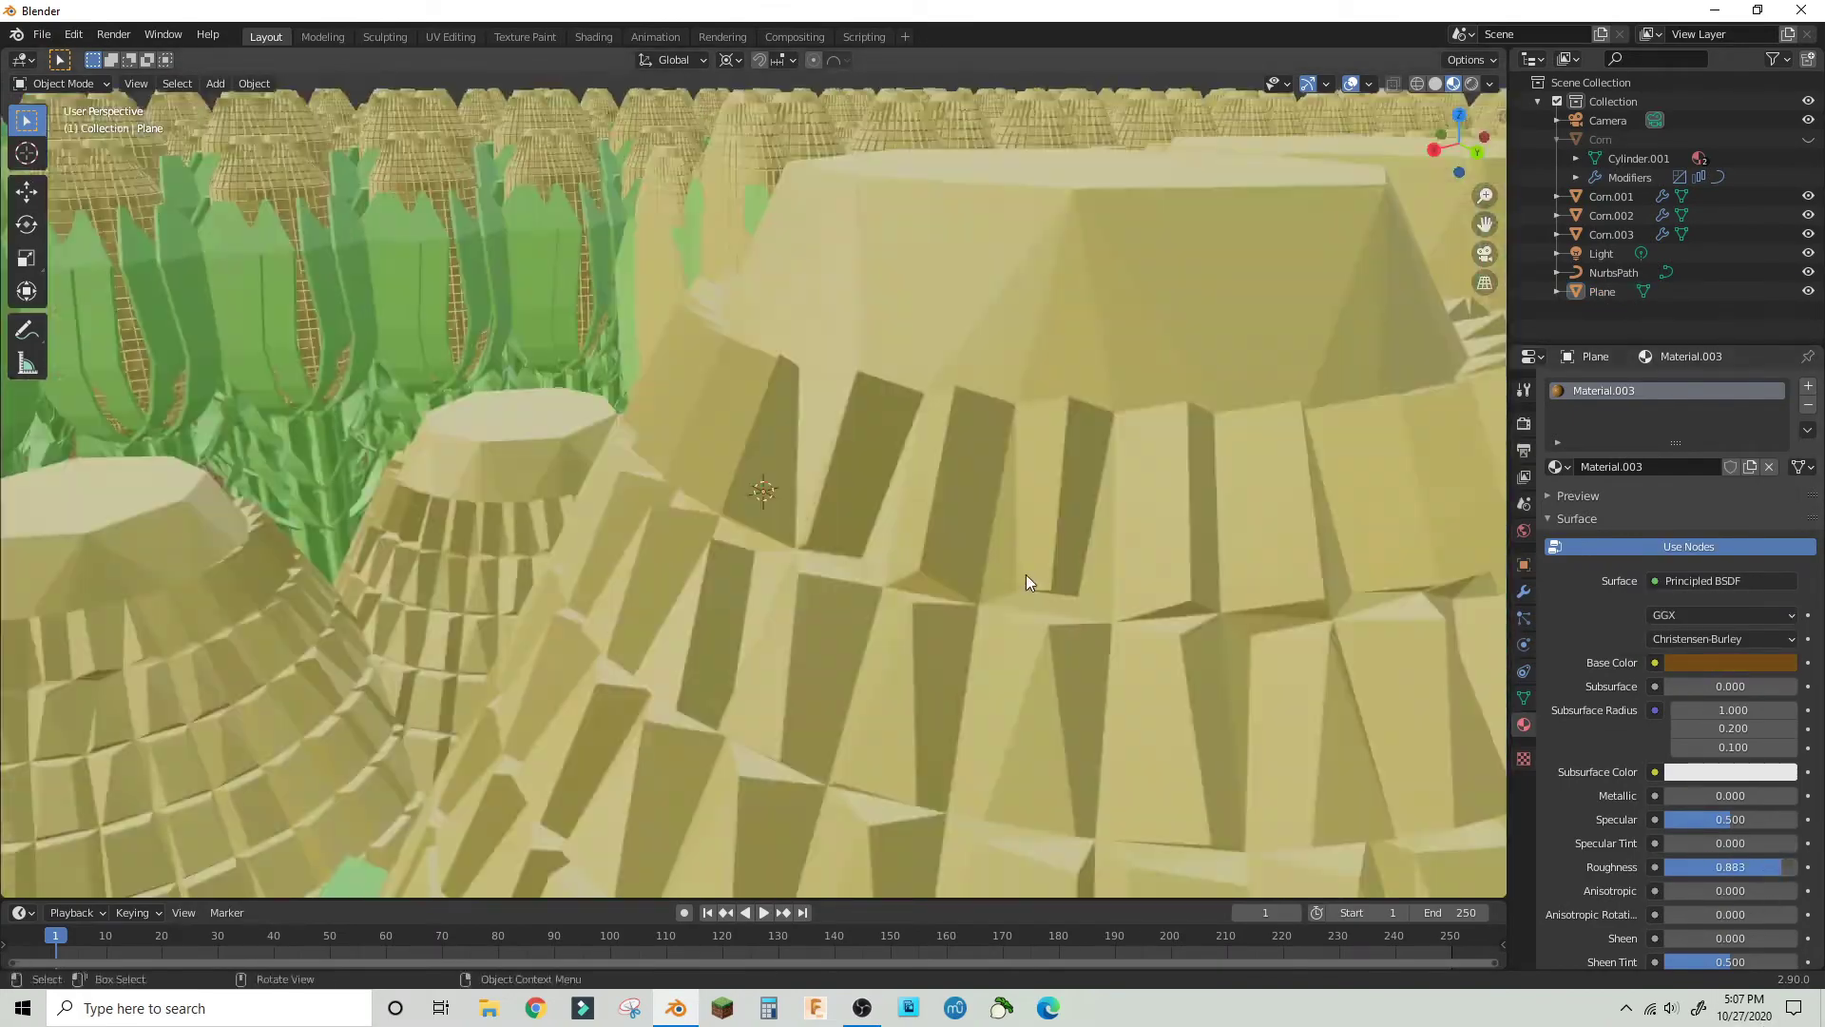
pyautogui.scroll(-6, 1025, 574)
pyautogui.moveTo(852, 574); pyautogui.dragTo(1019, 509, button='middle')
pyautogui.hotkey('shift', 'a')
pyautogui.moveTo(1021, 507)
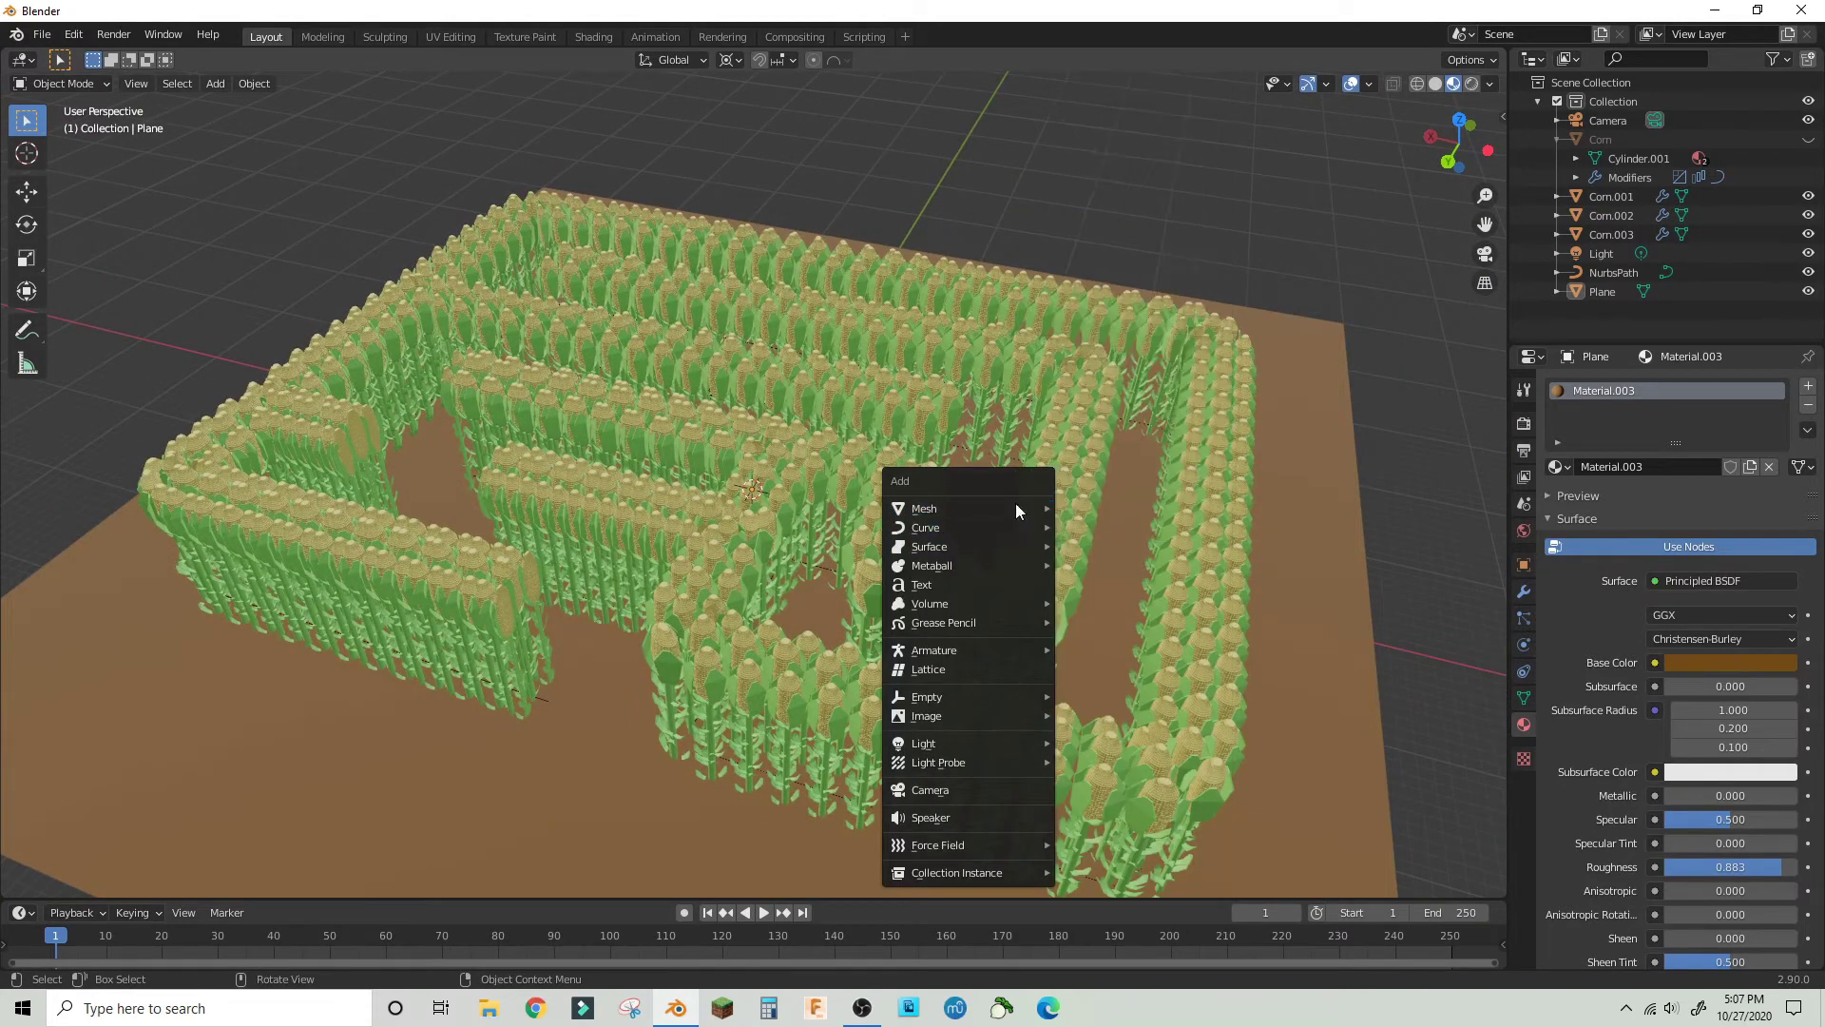
pyautogui.click(1108, 529)
pyautogui.moveTo(991, 538); pyautogui.dragTo(1068, 453, button='middle')
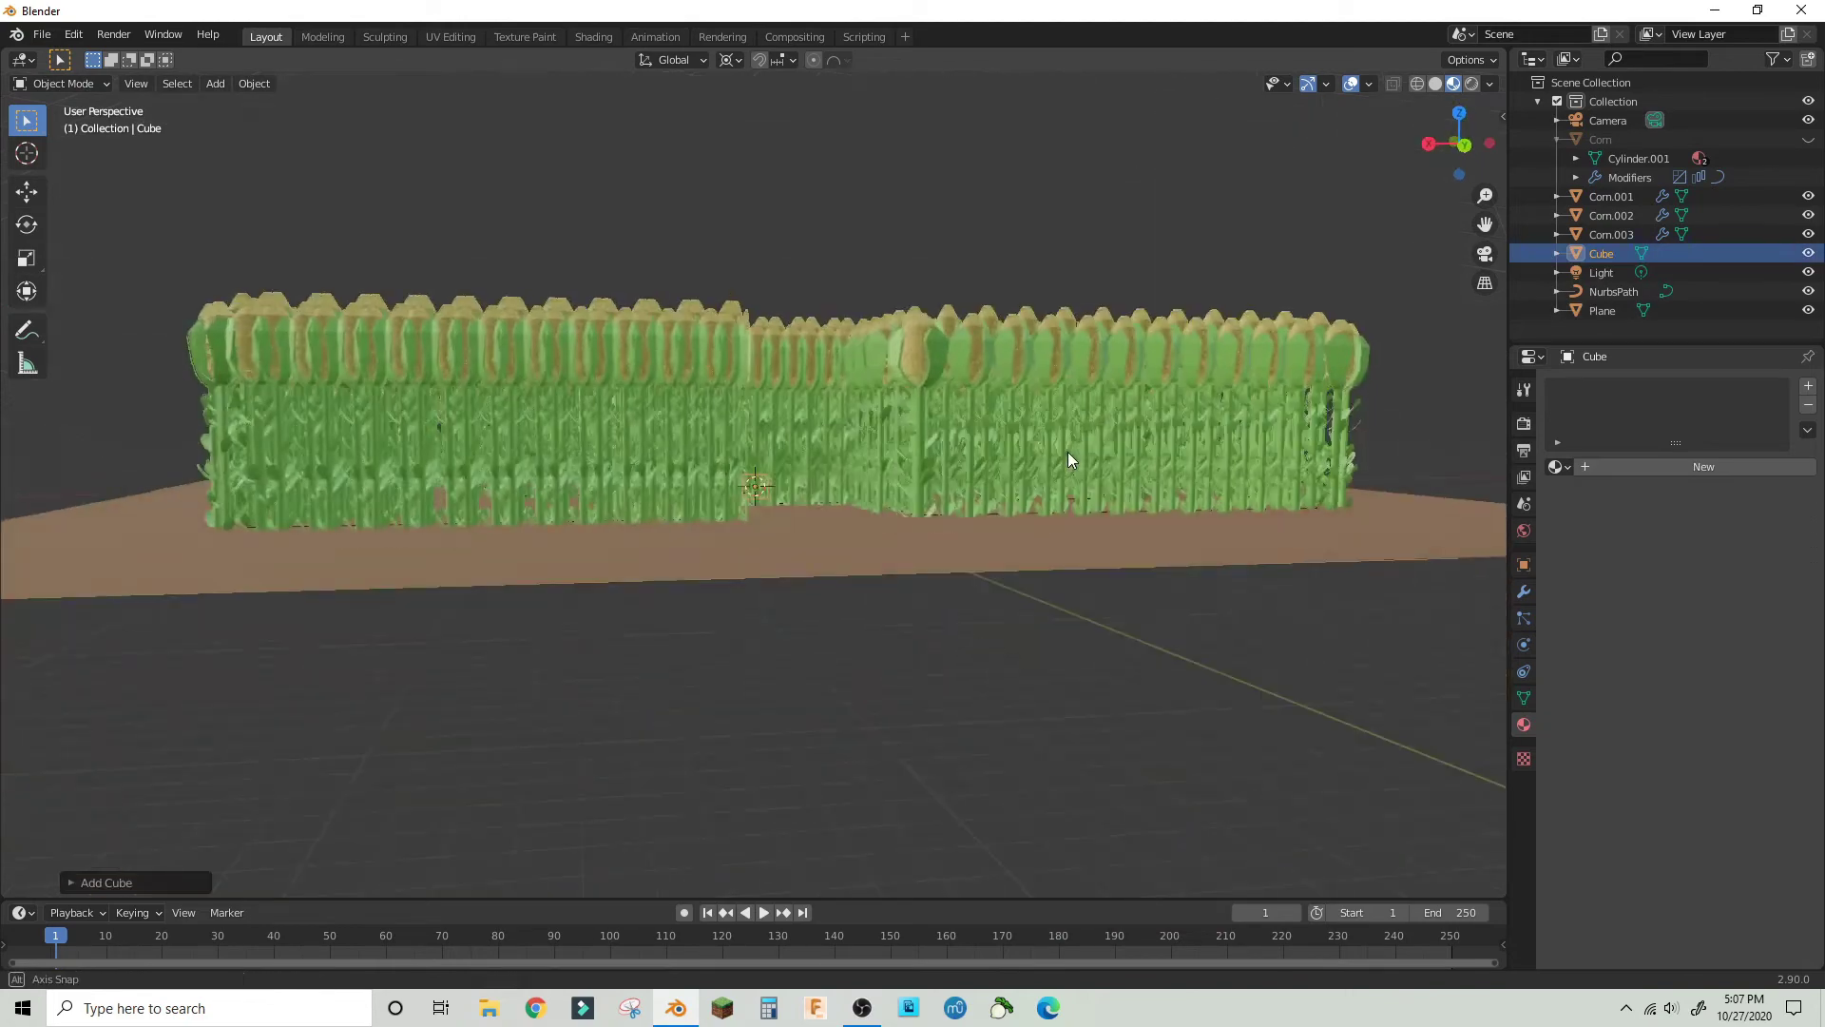
# - Scale the cube uniformly by a factor of 50 so it encloses the corn maze
pyautogui.press('s')
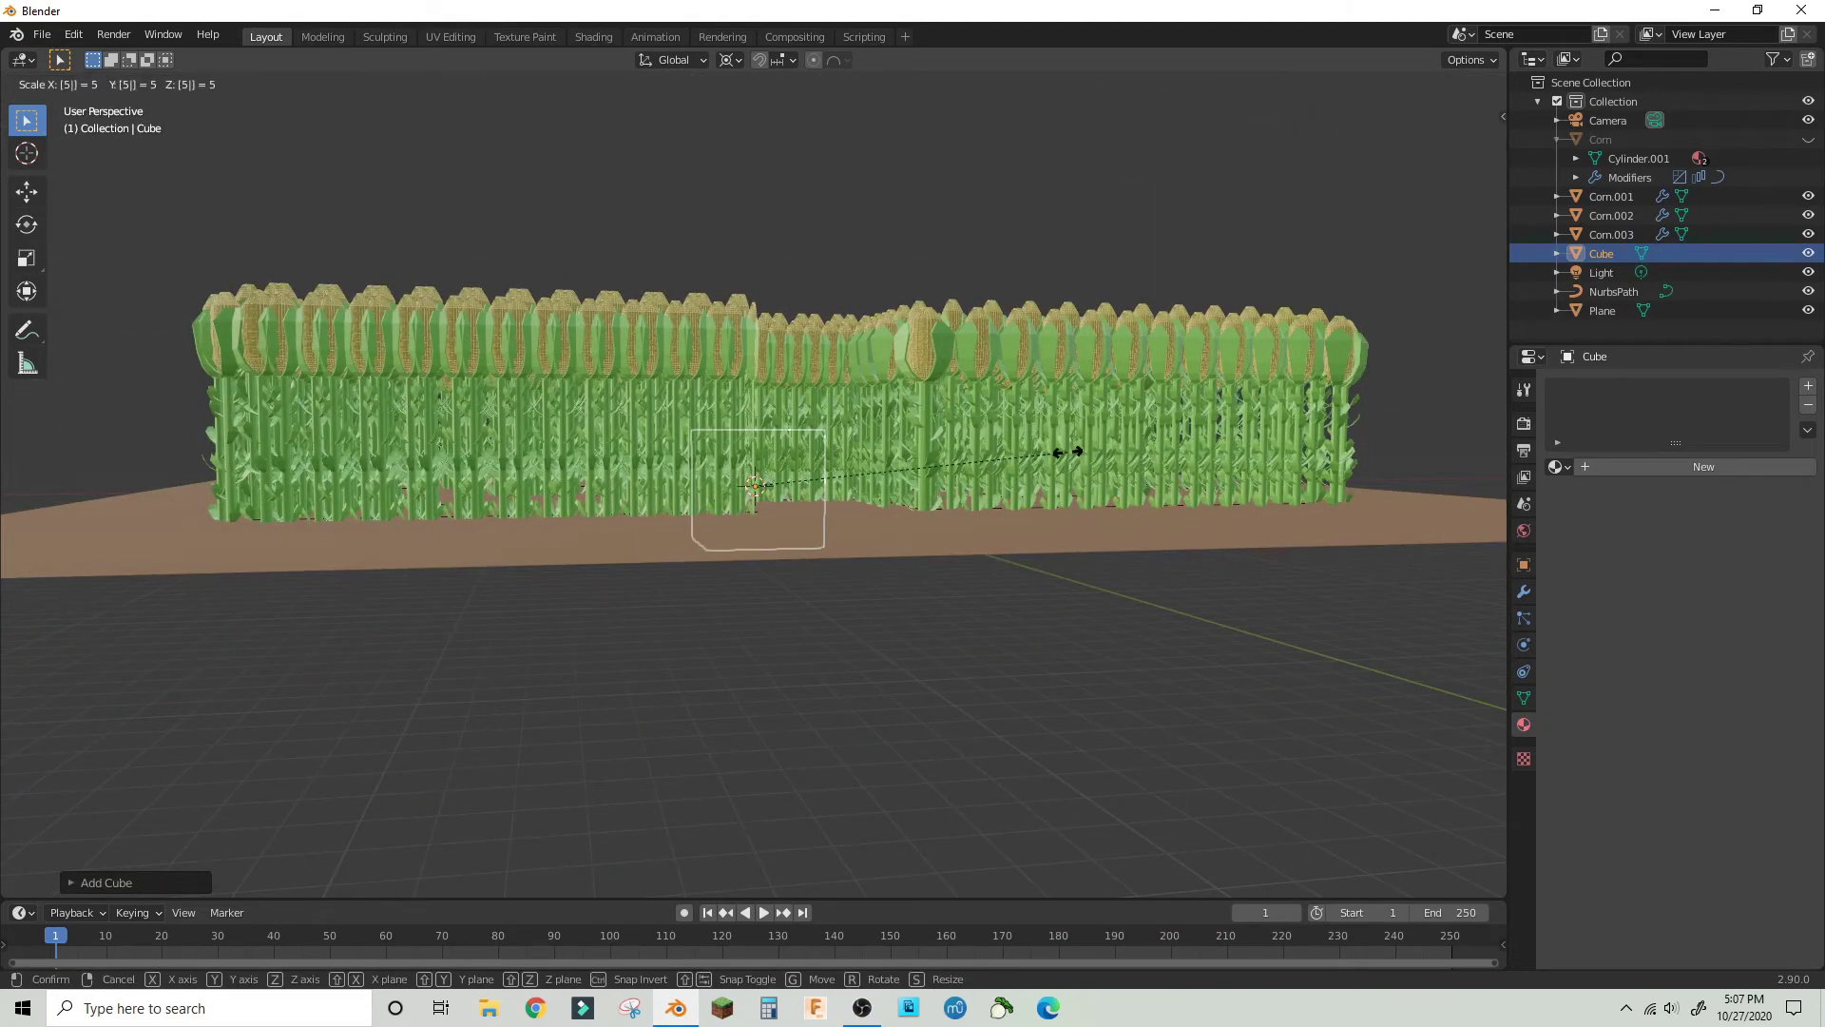
pyautogui.press('Return')
pyautogui.write('s10')
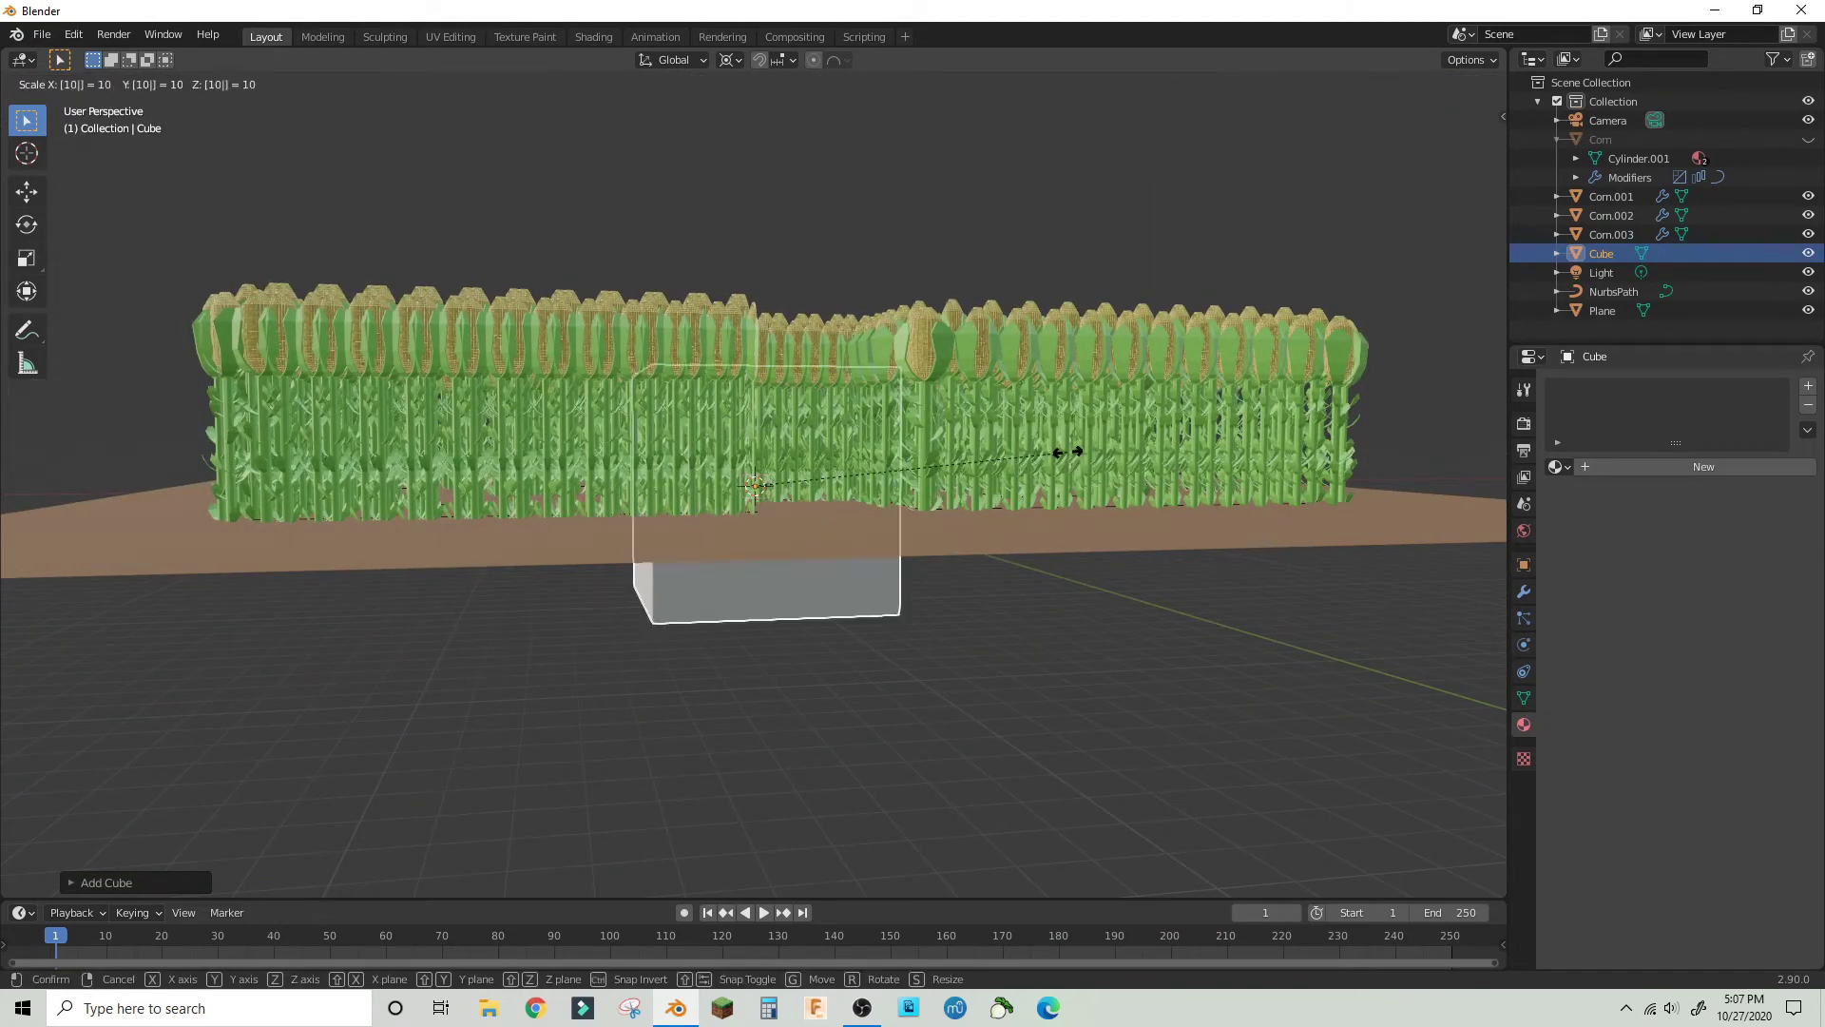
pyautogui.write('0')
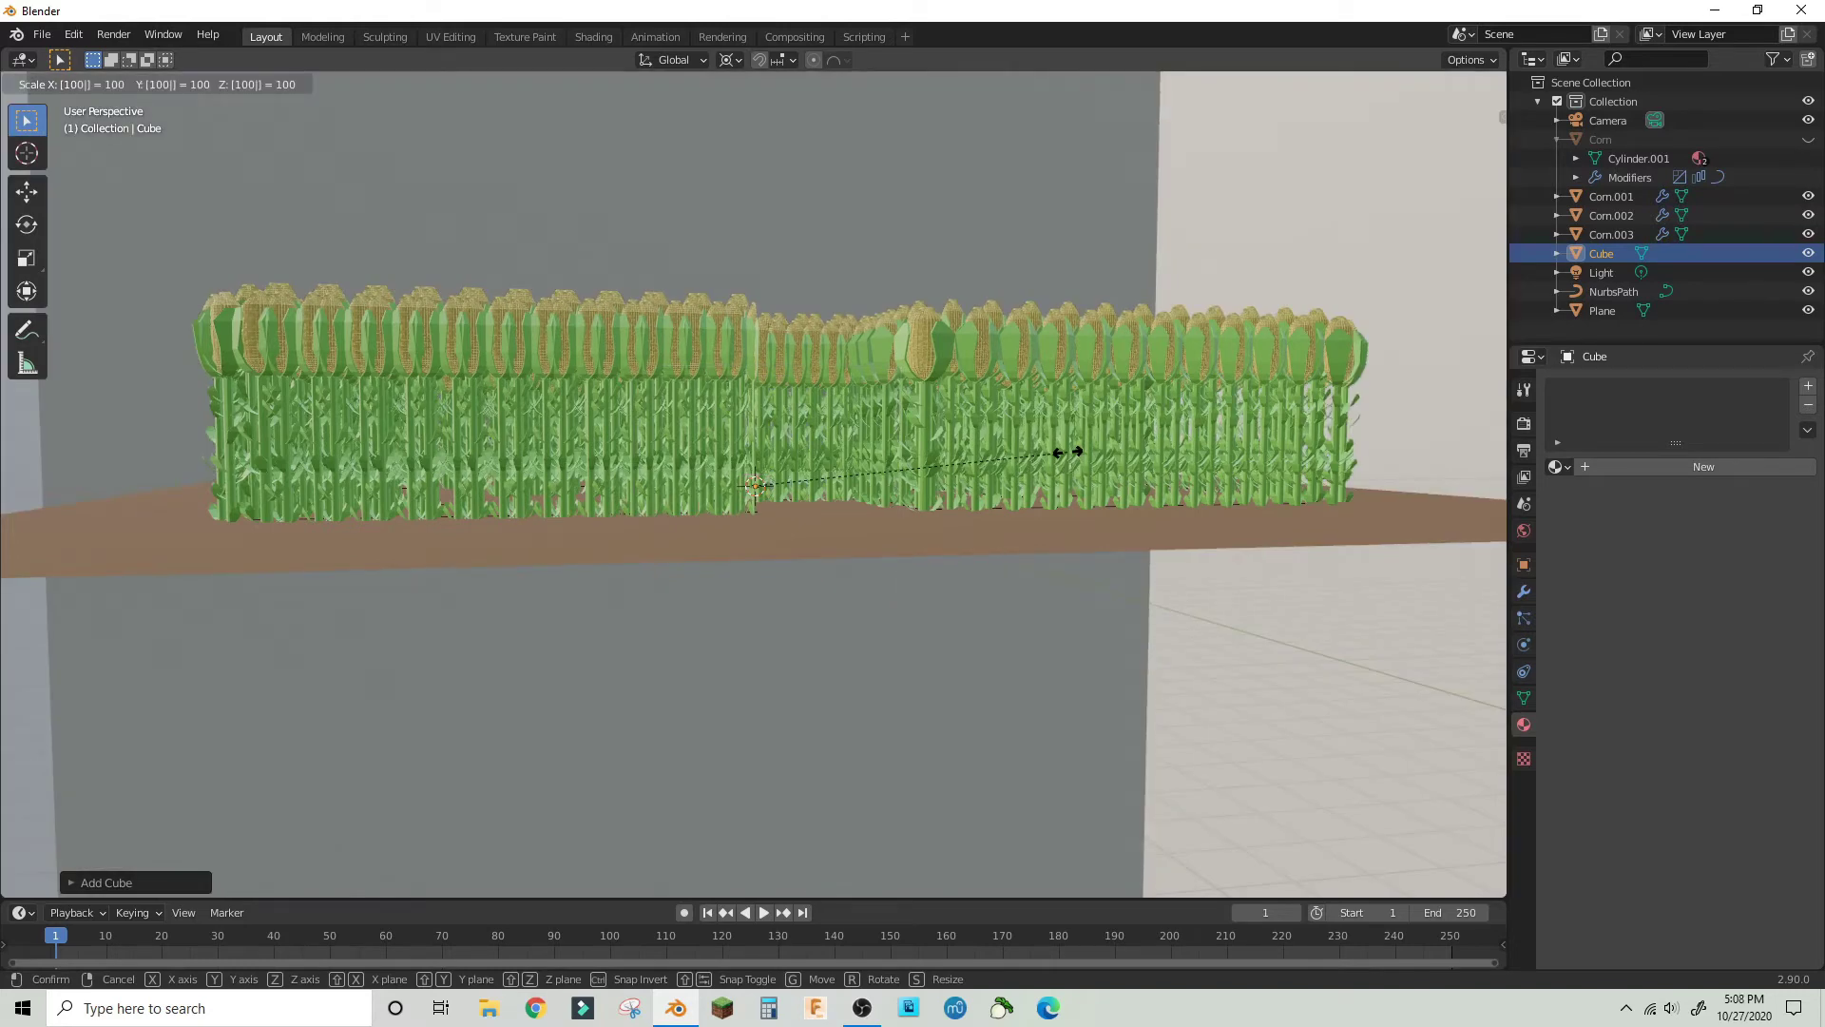
pyautogui.press('BackSpace')
pyautogui.press('BackSpace')
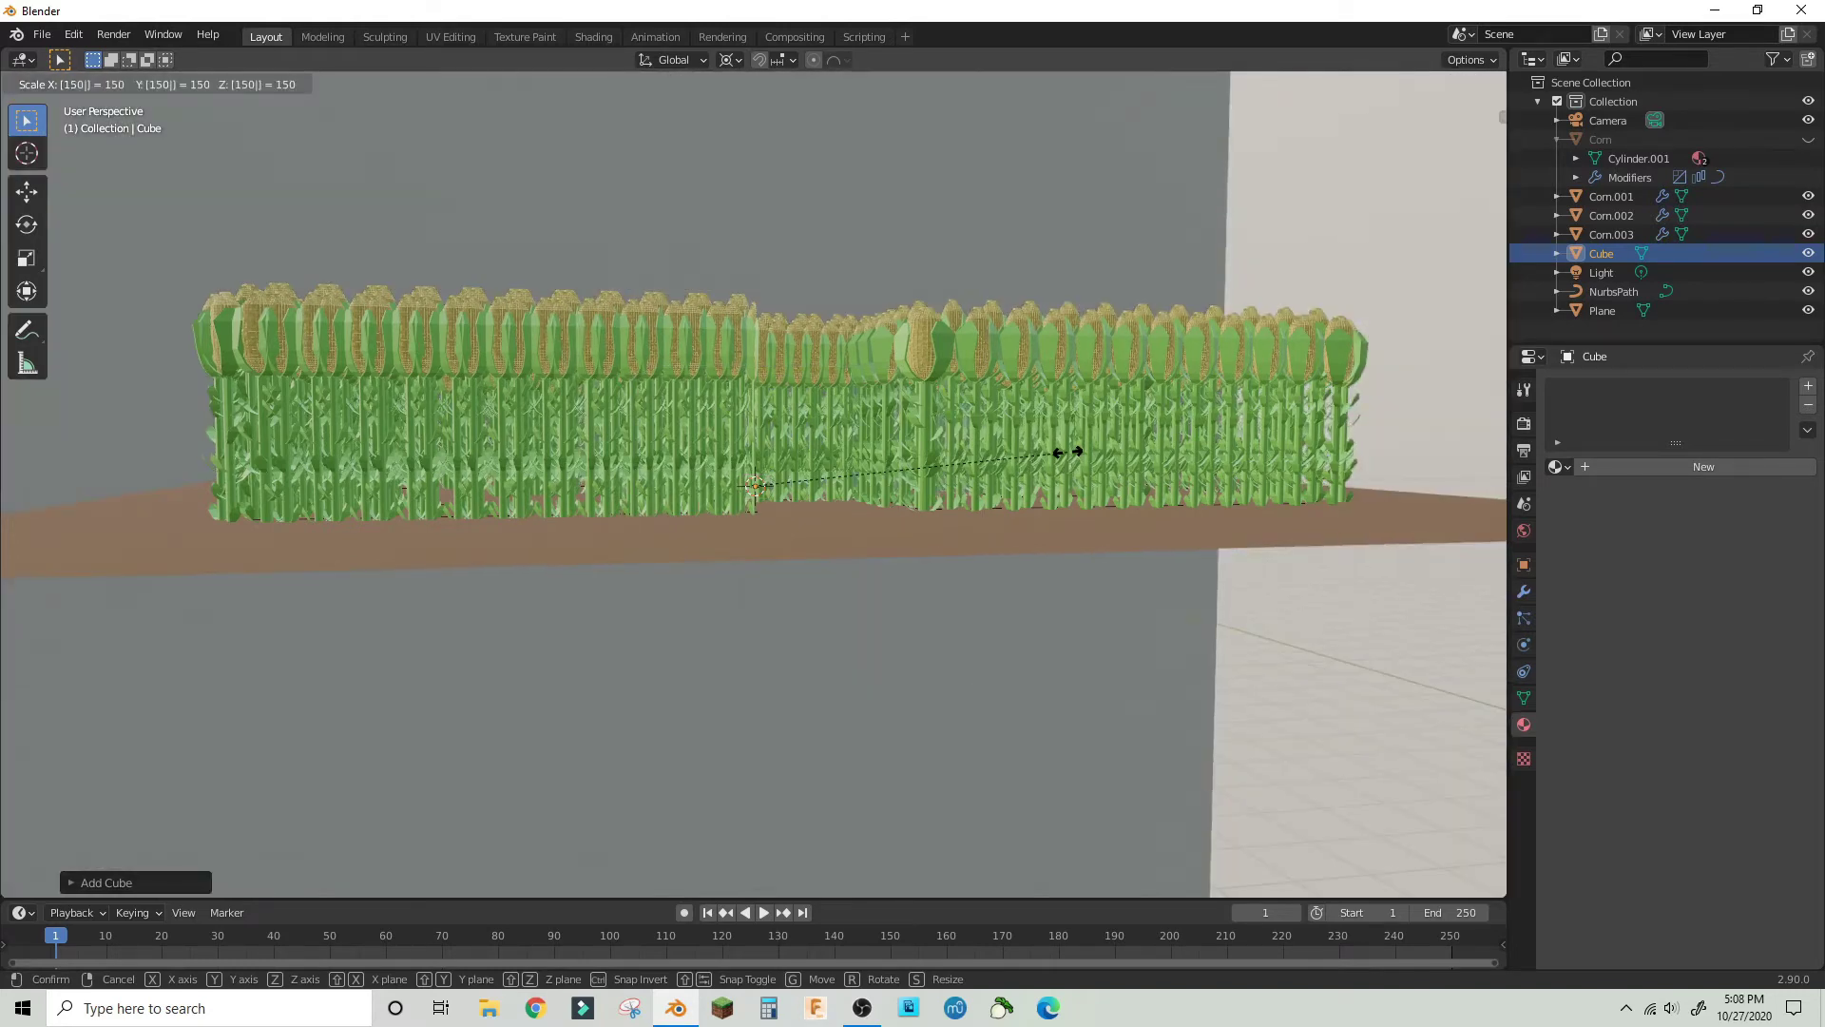
pyautogui.write('50')
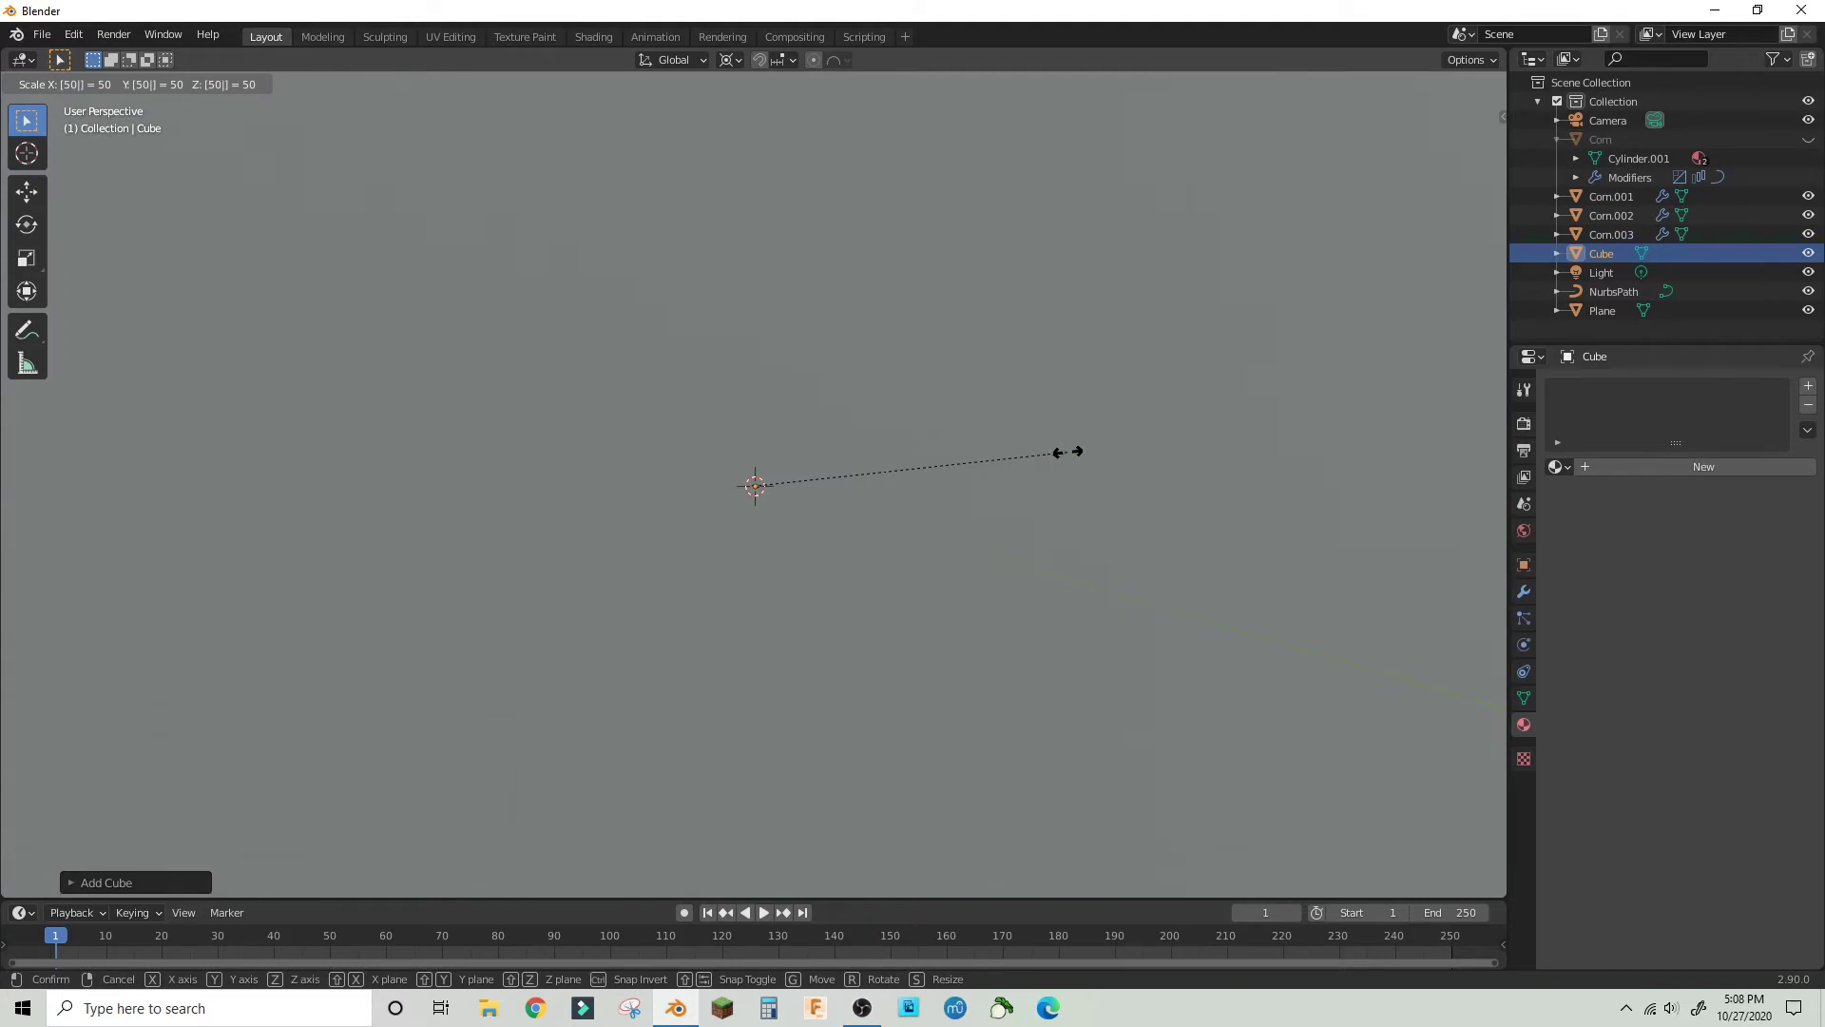
pyautogui.press('Return')
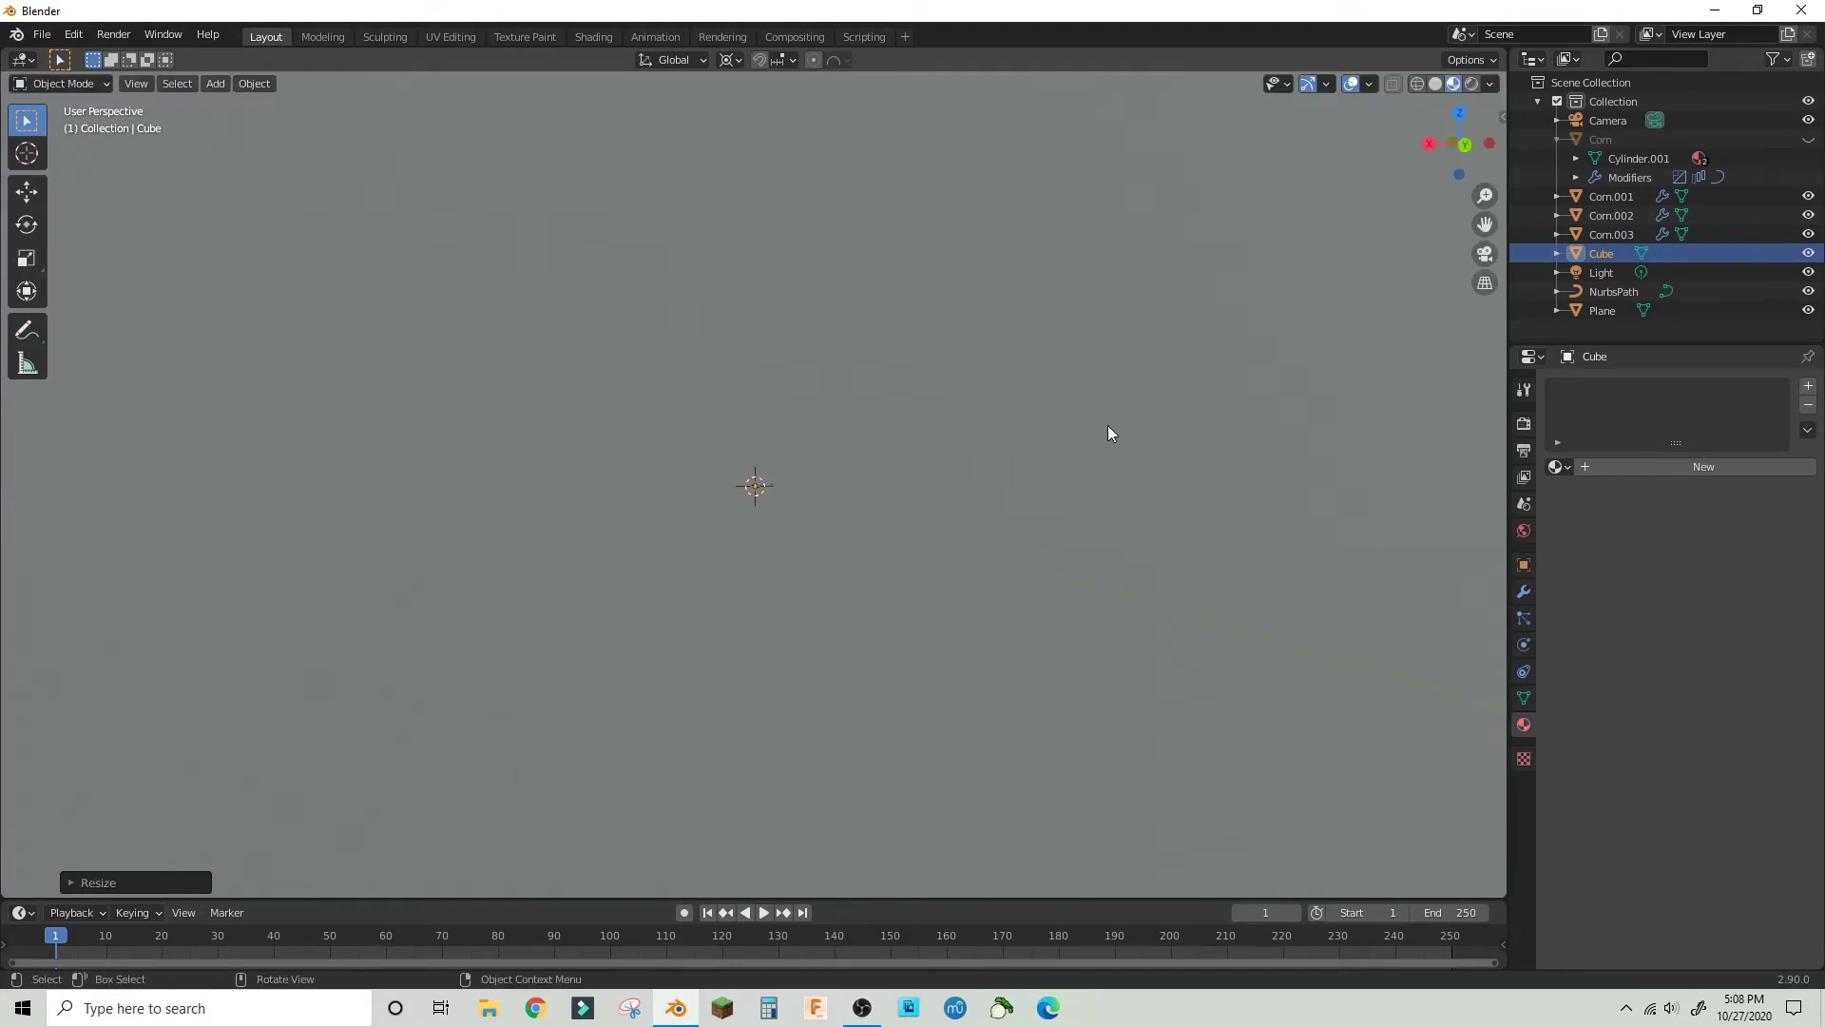
# - Scale the cube down uniformly by a factor of about 0.8 so the plane's edges extend beyond it
pyautogui.scroll(-10, 1109, 425)
pyautogui.moveTo(937, 470); pyautogui.dragTo(807, 481, button='middle')
pyautogui.press('s')
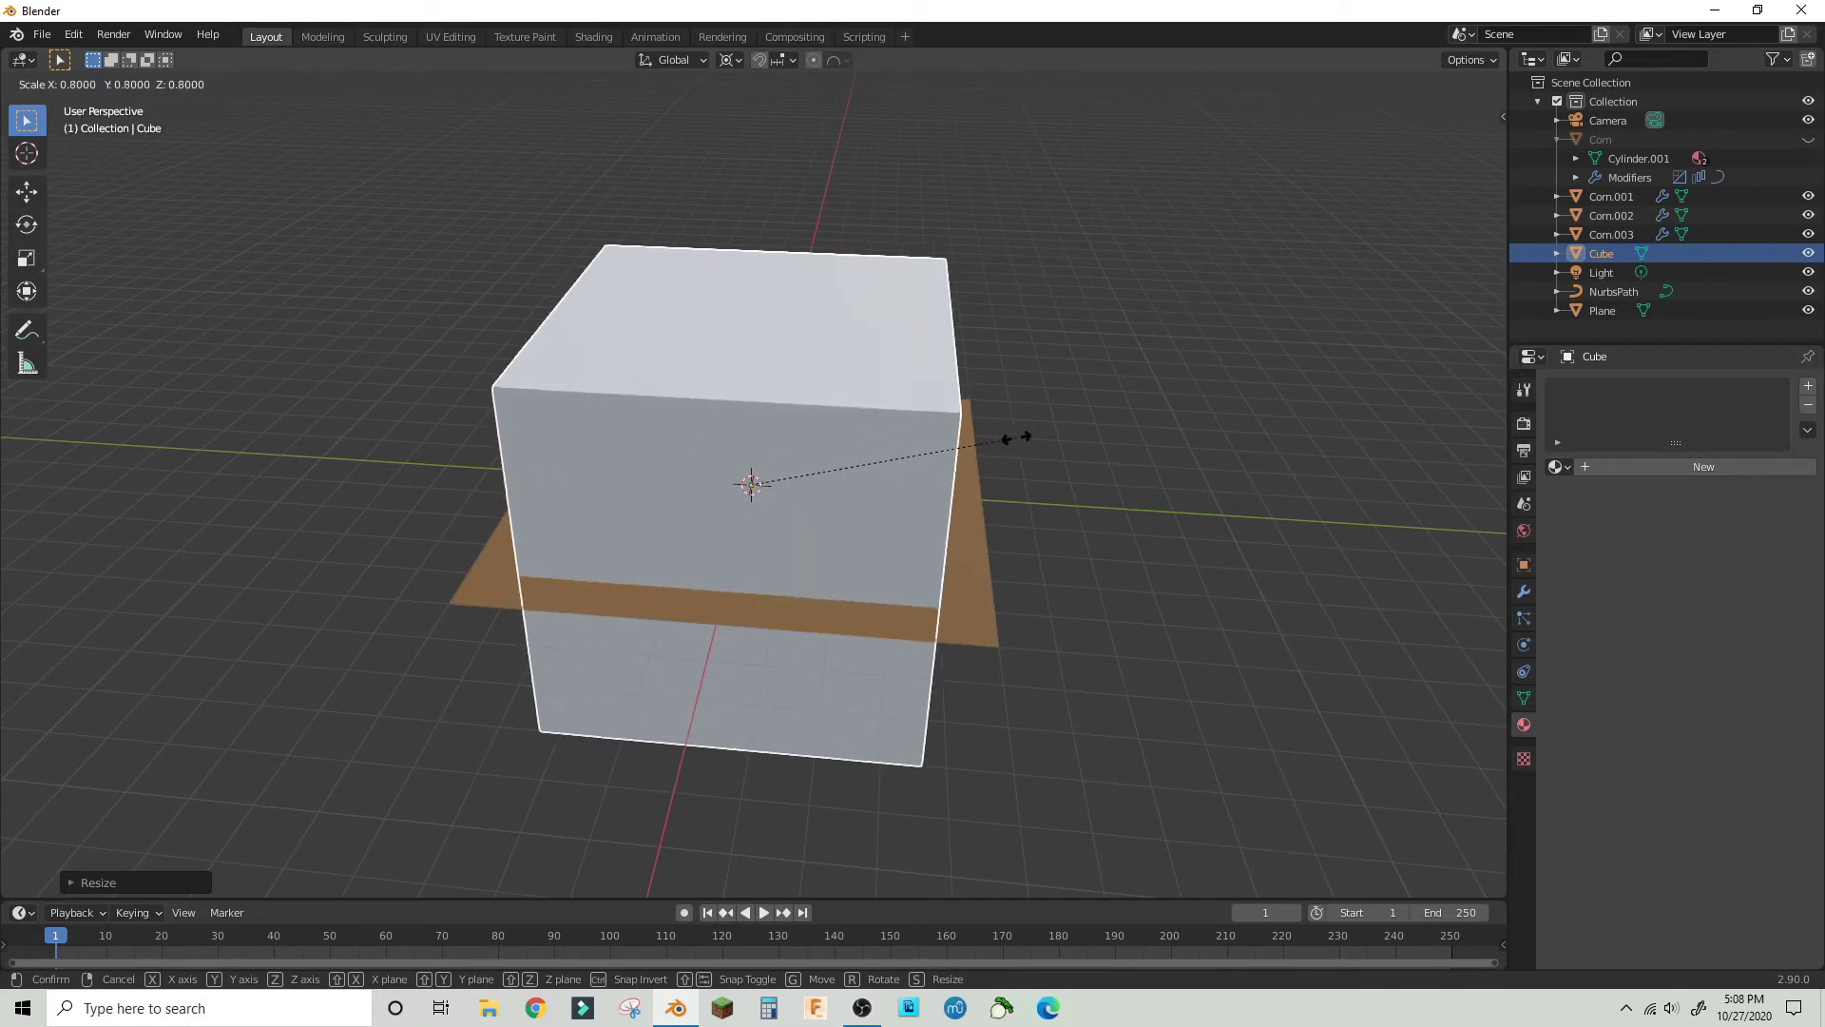
pyautogui.click(1010, 441)
# - Give the cube a new material in the Shading workspace and delete its Principled BSDF node
pyautogui.moveTo(777, 308); pyautogui.dragTo(1205, 335, button='middle')
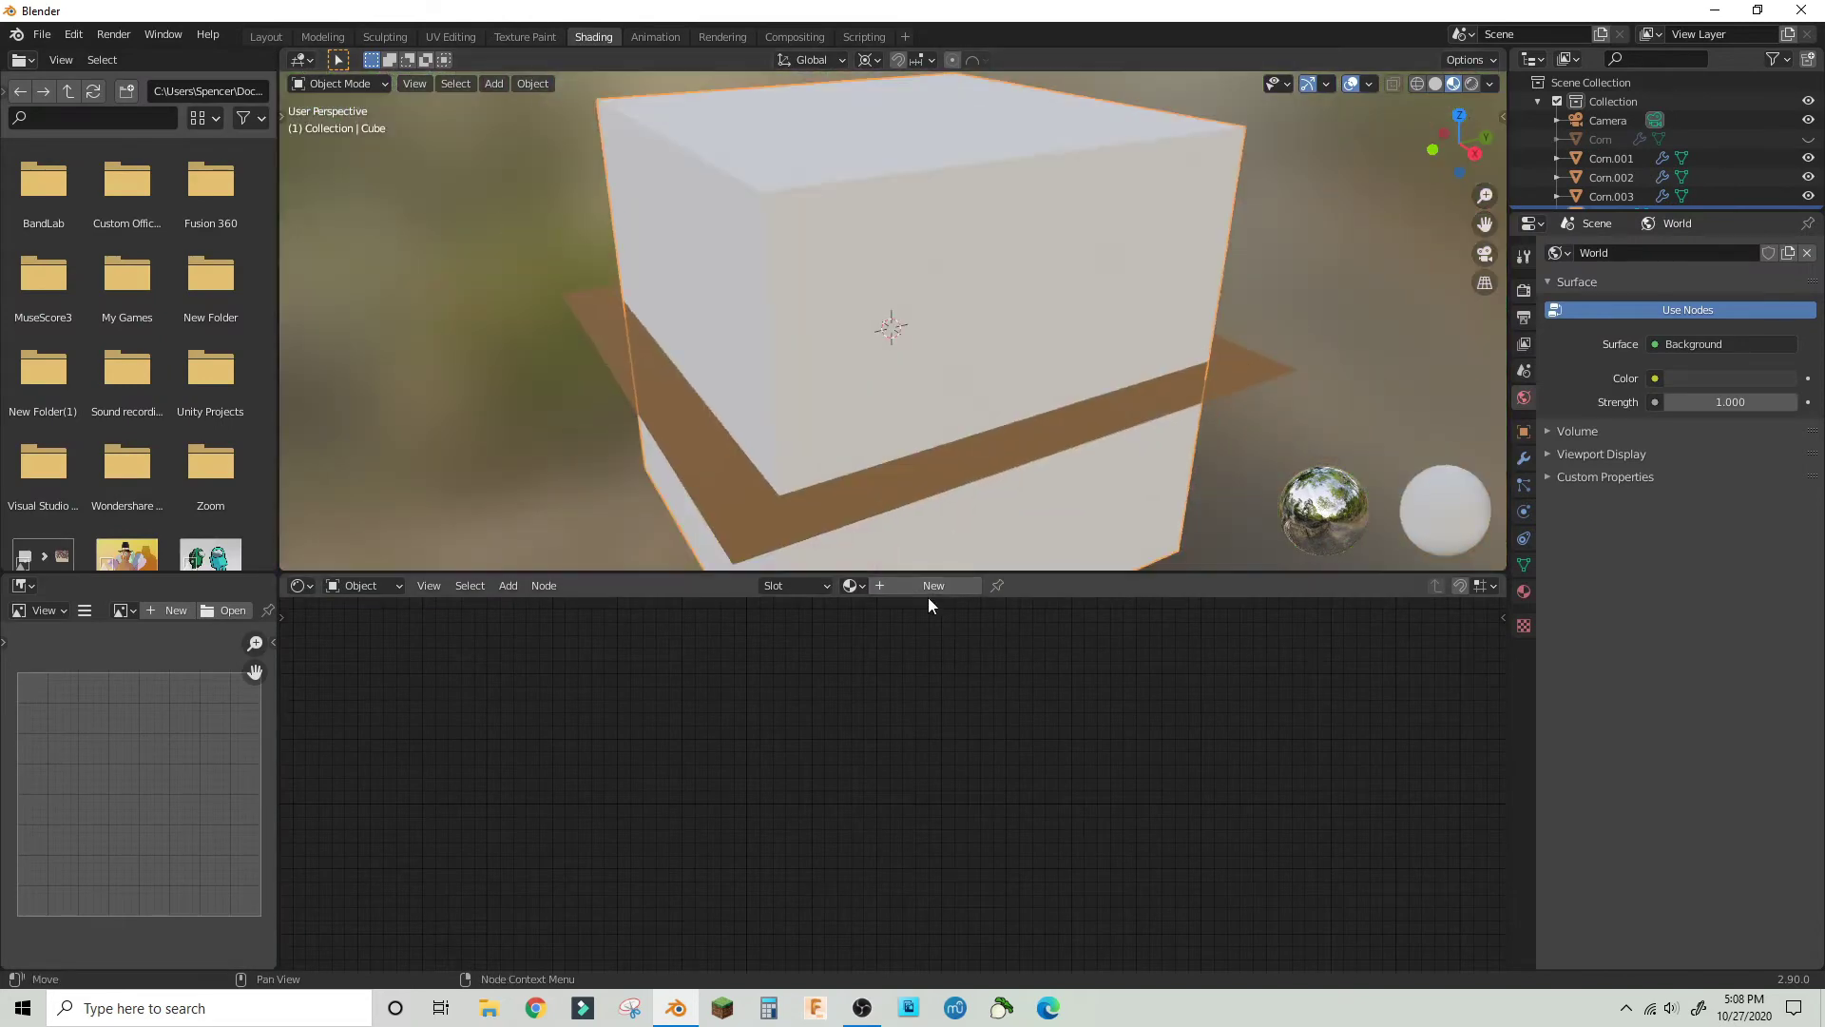
pyautogui.click(932, 586)
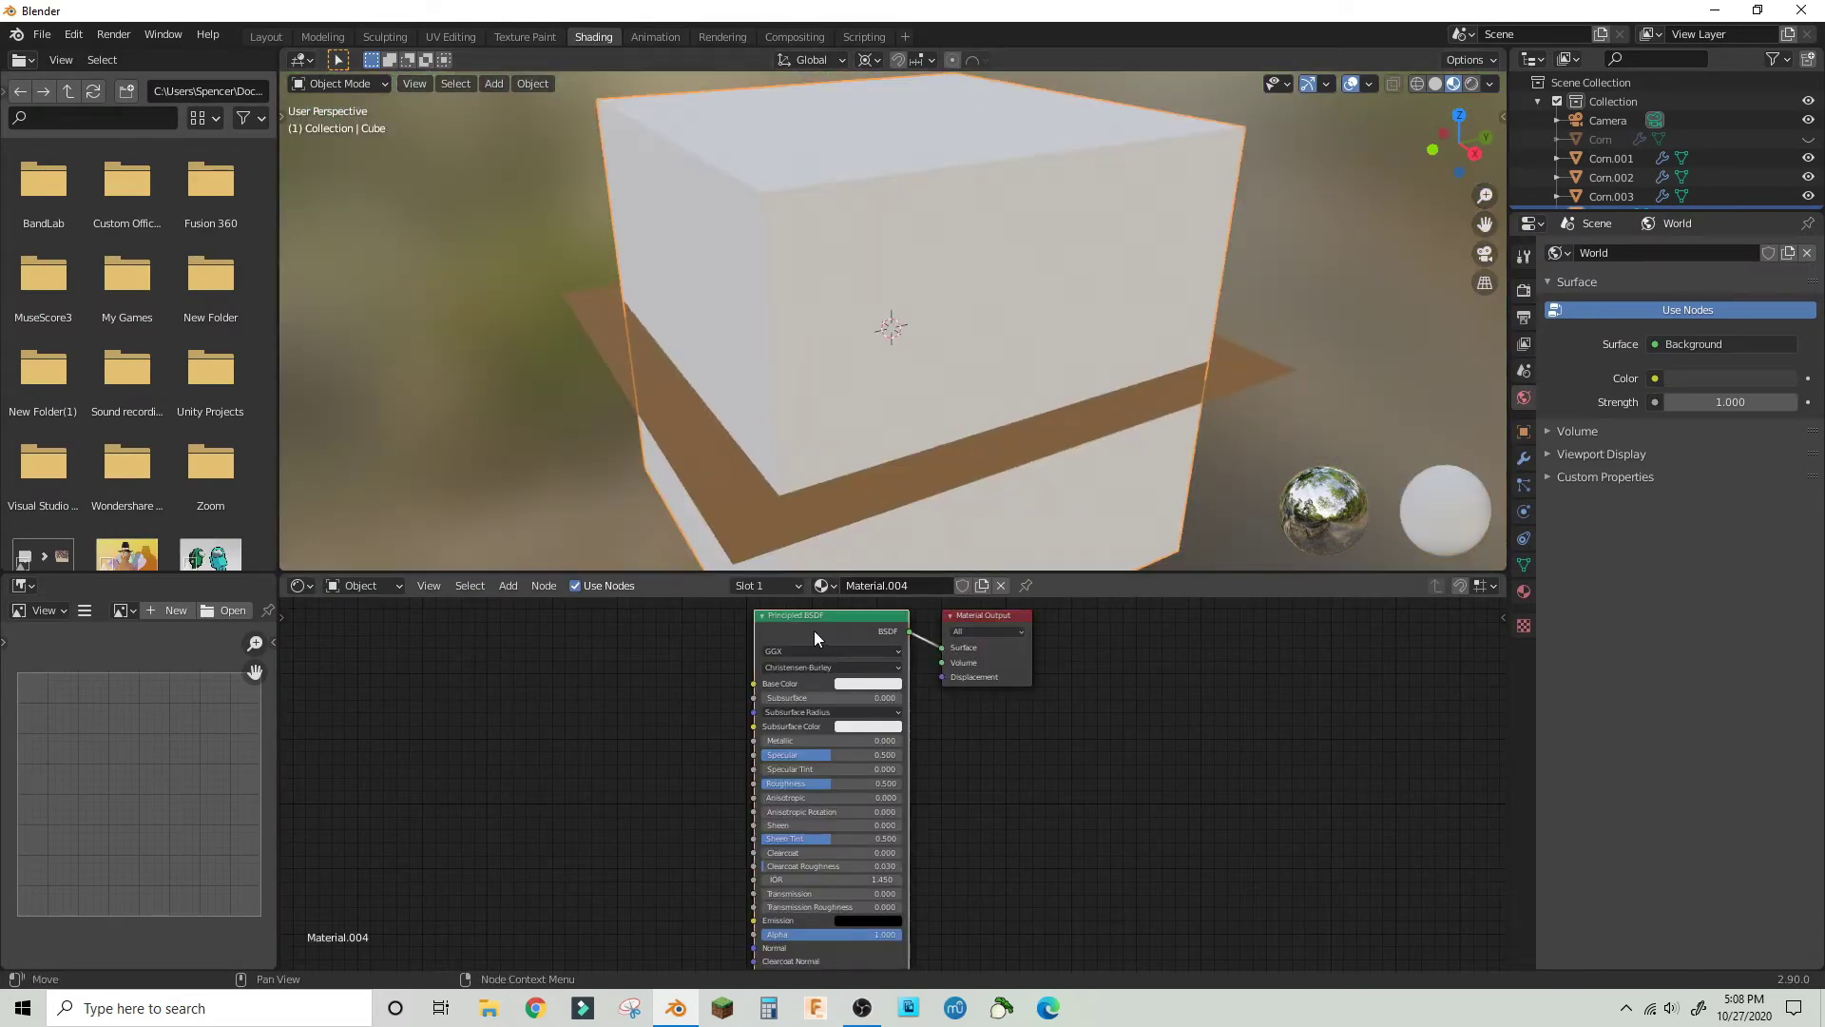
pyautogui.press('x')
pyautogui.hotkey('shift', 'a')
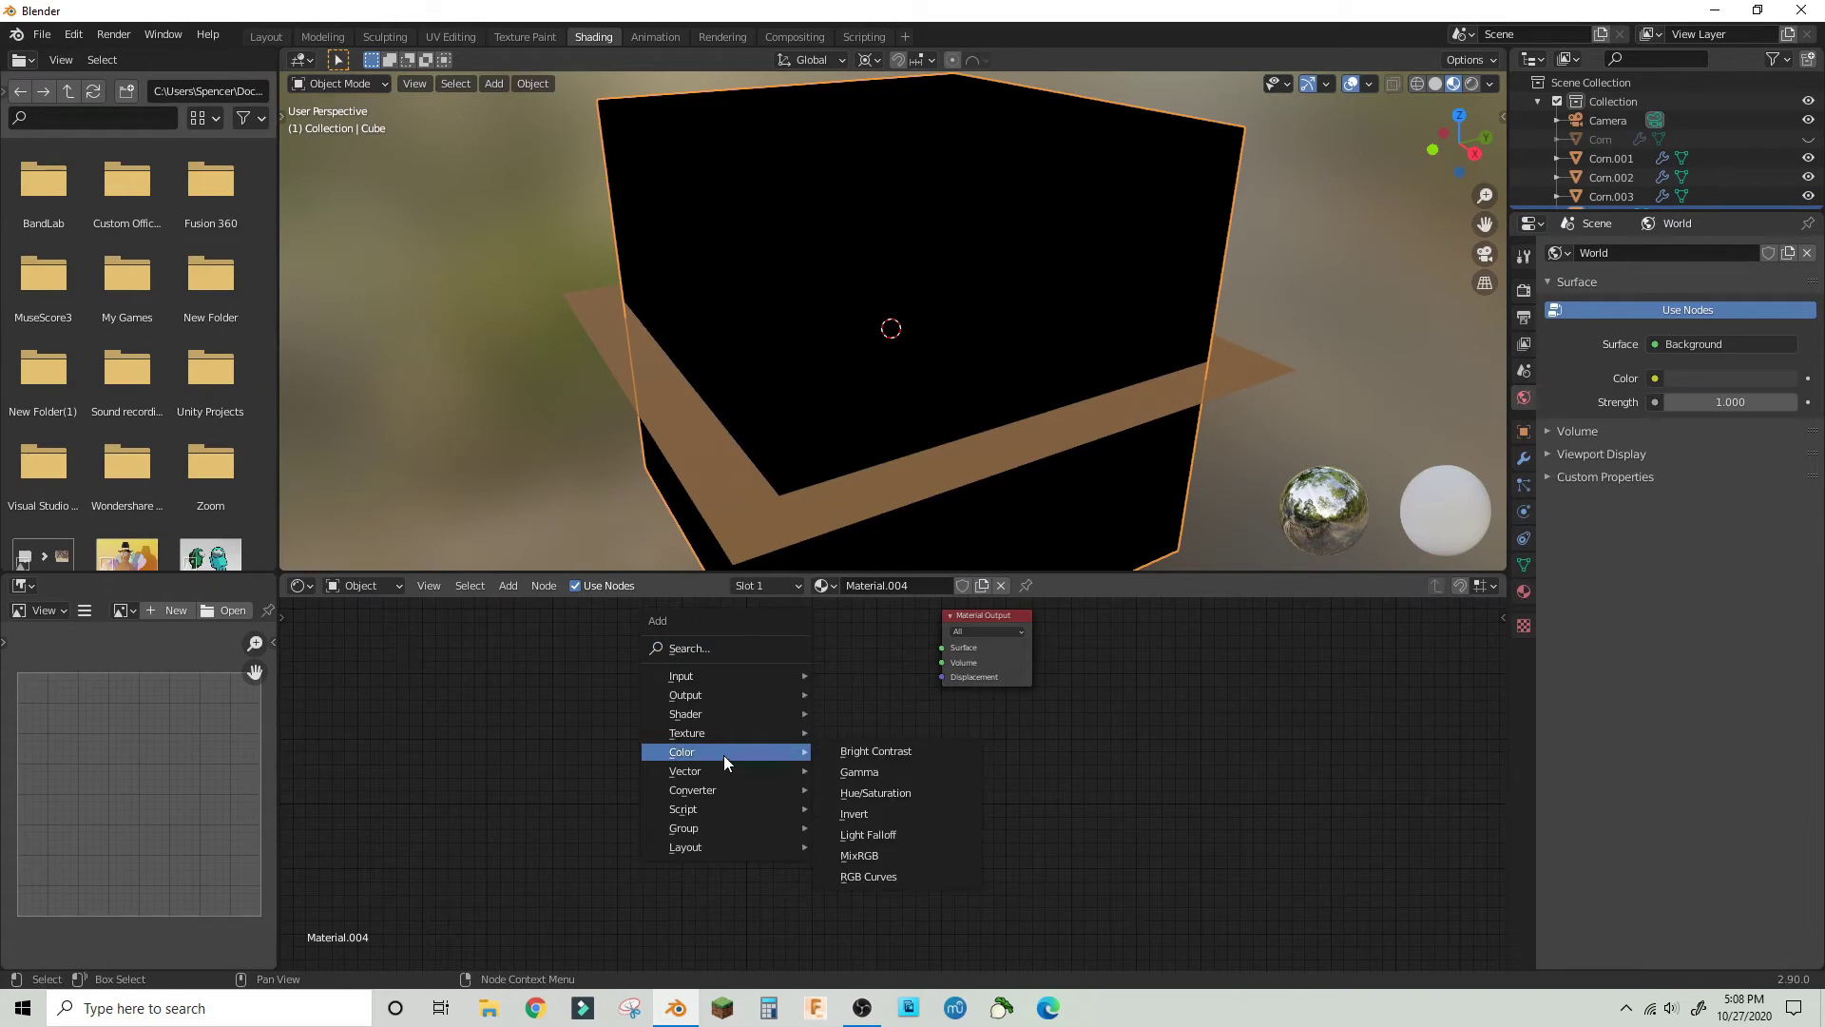
pyautogui.moveTo(712, 709)
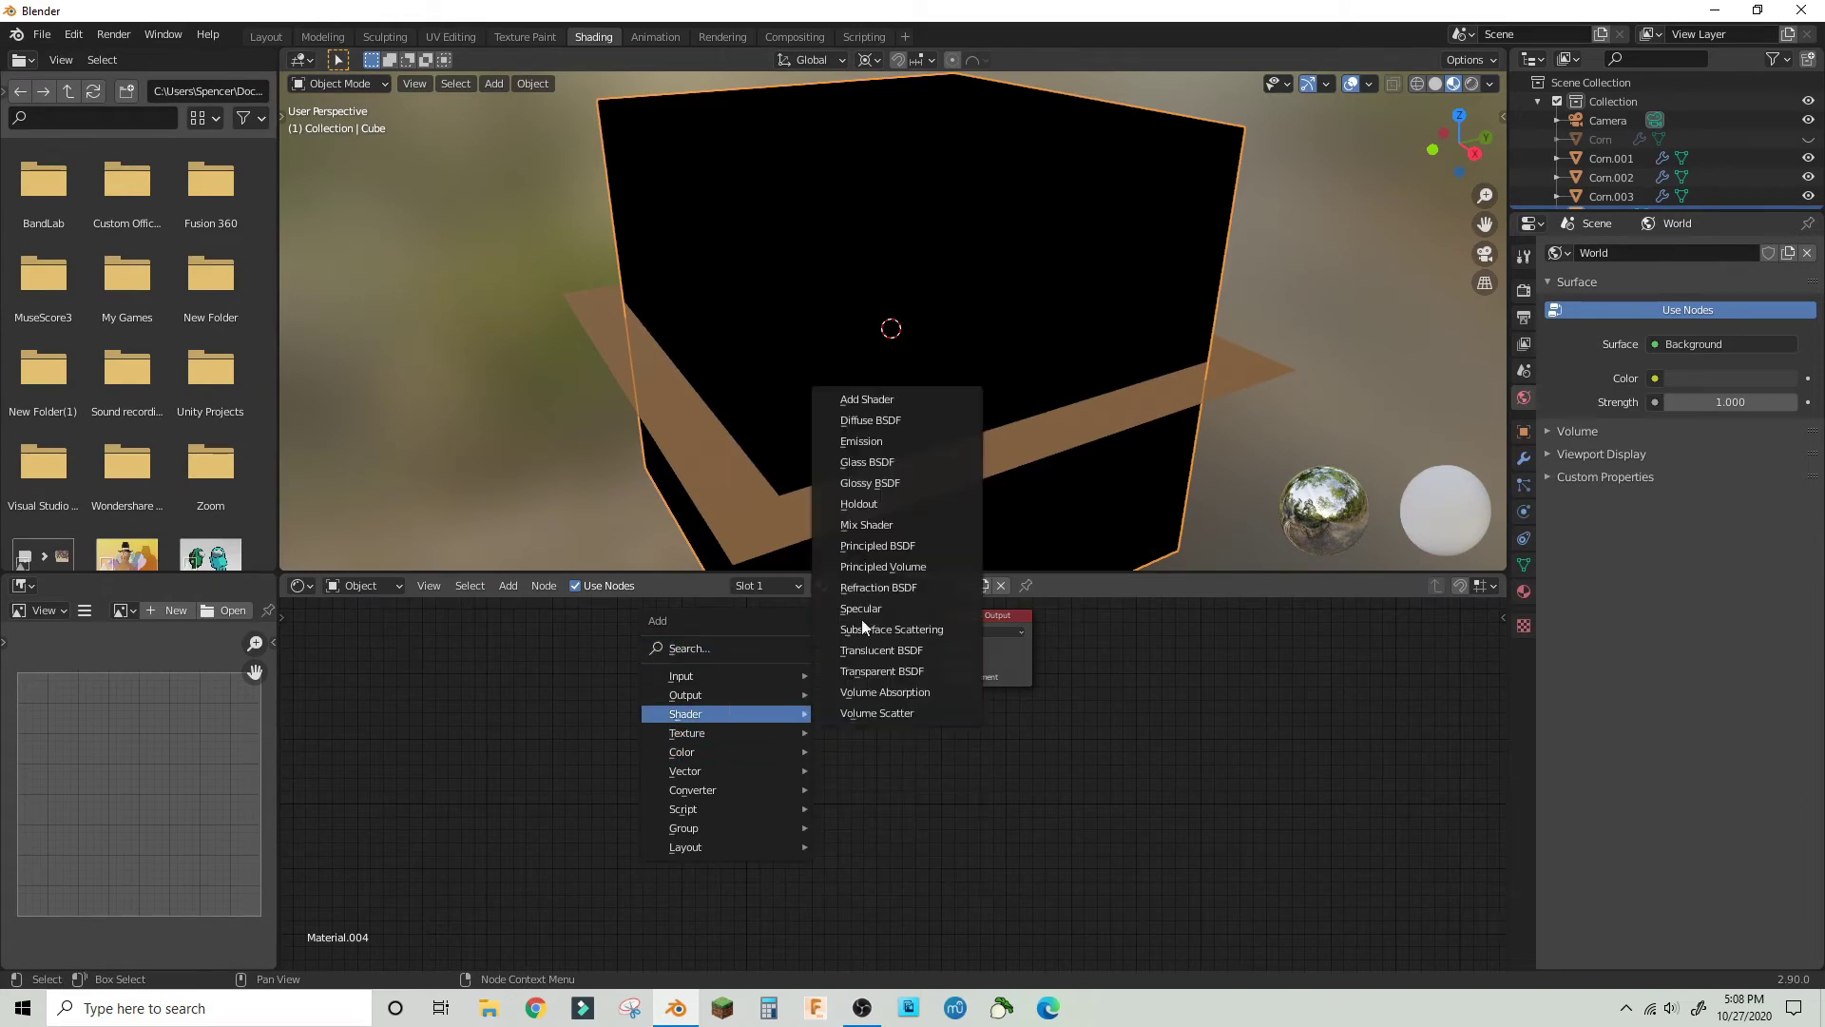
pyautogui.click(875, 564)
pyautogui.rightClick(780, 665)
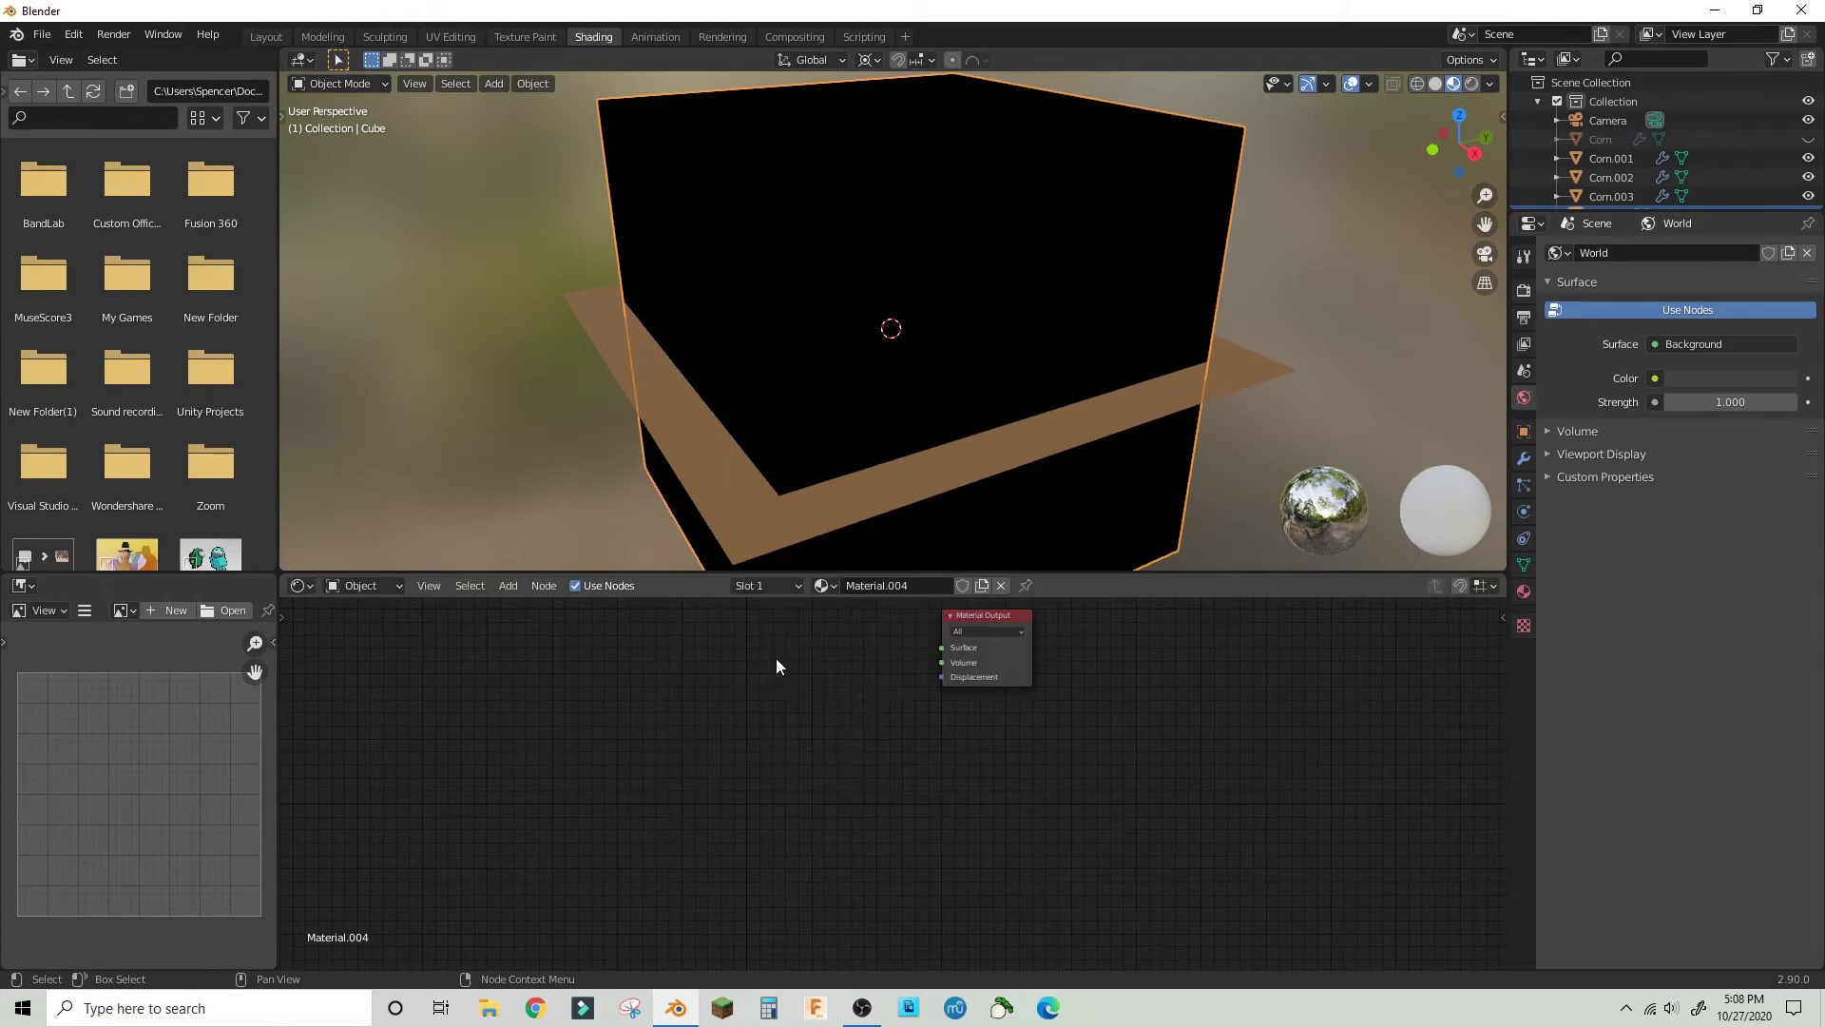
# - Add a Principled Volume node connected to the Material Output's Volume input, with its Density set to 0.1
pyautogui.hotkey('shift', 'a')
pyautogui.moveTo(772, 654)
pyautogui.click(876, 507)
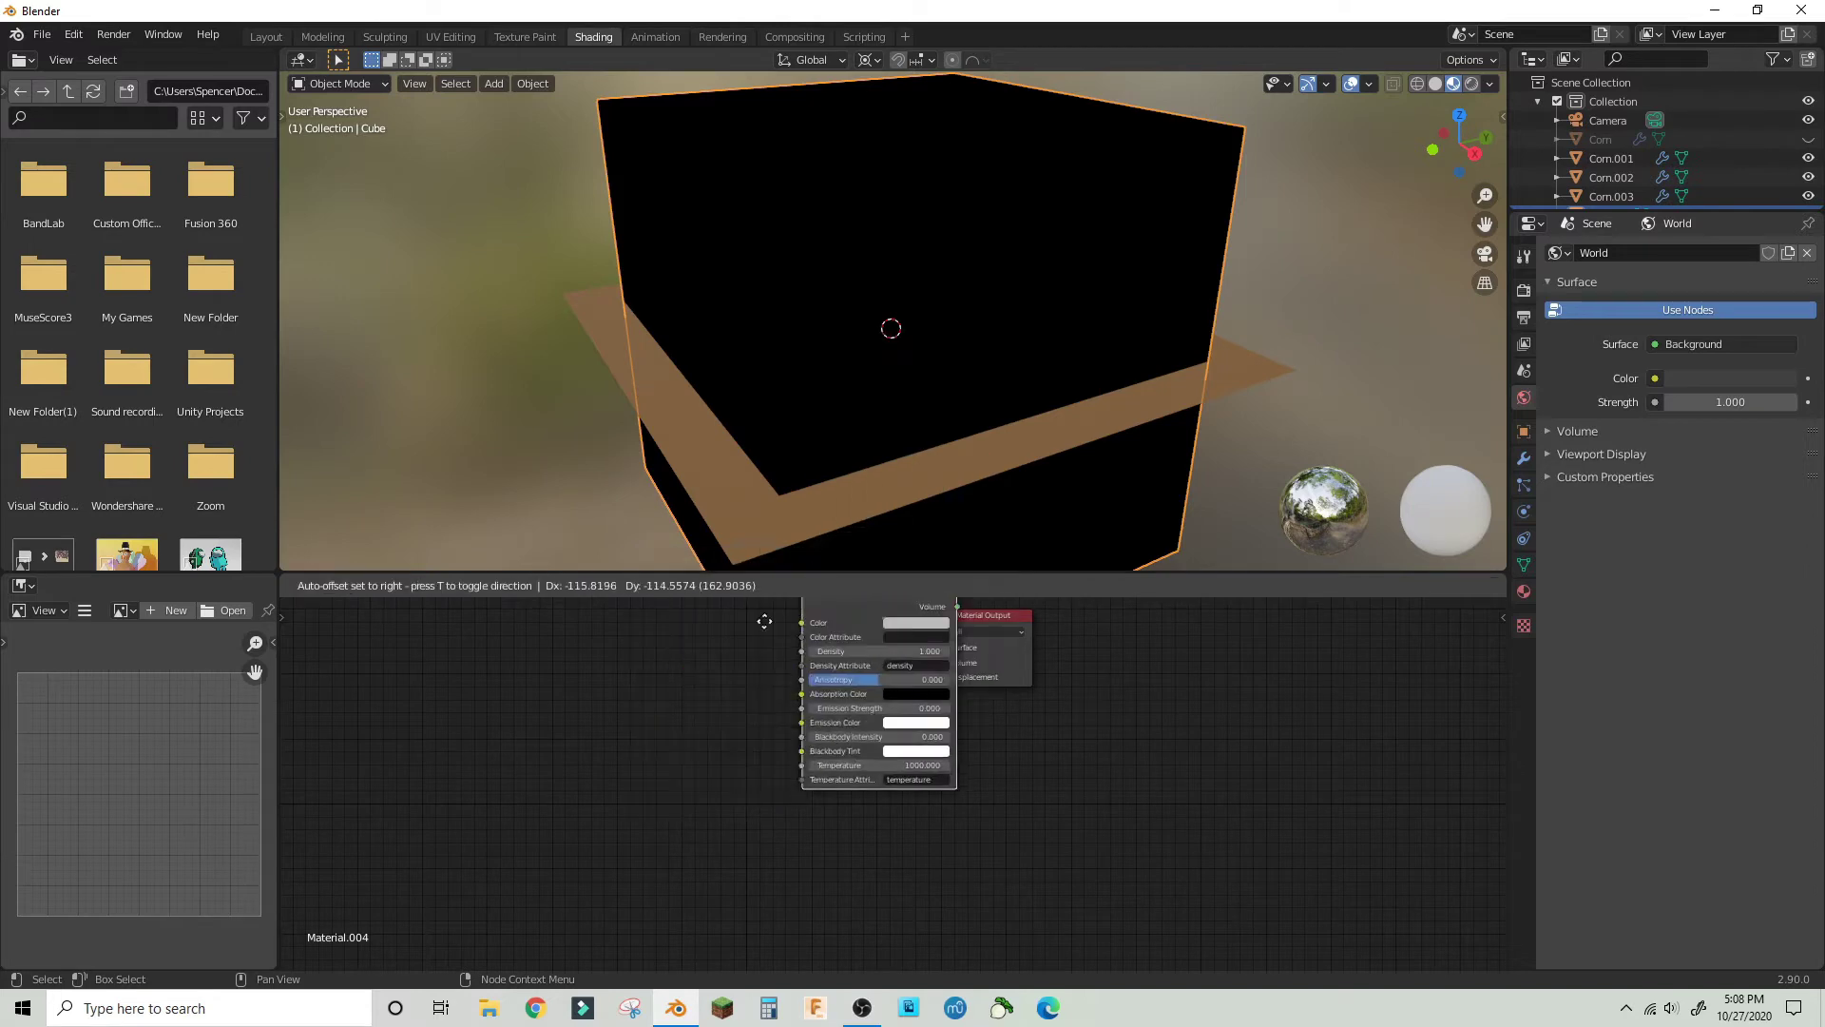
pyautogui.click(879, 715)
pyautogui.moveTo(944, 659); pyautogui.dragTo(945, 659)
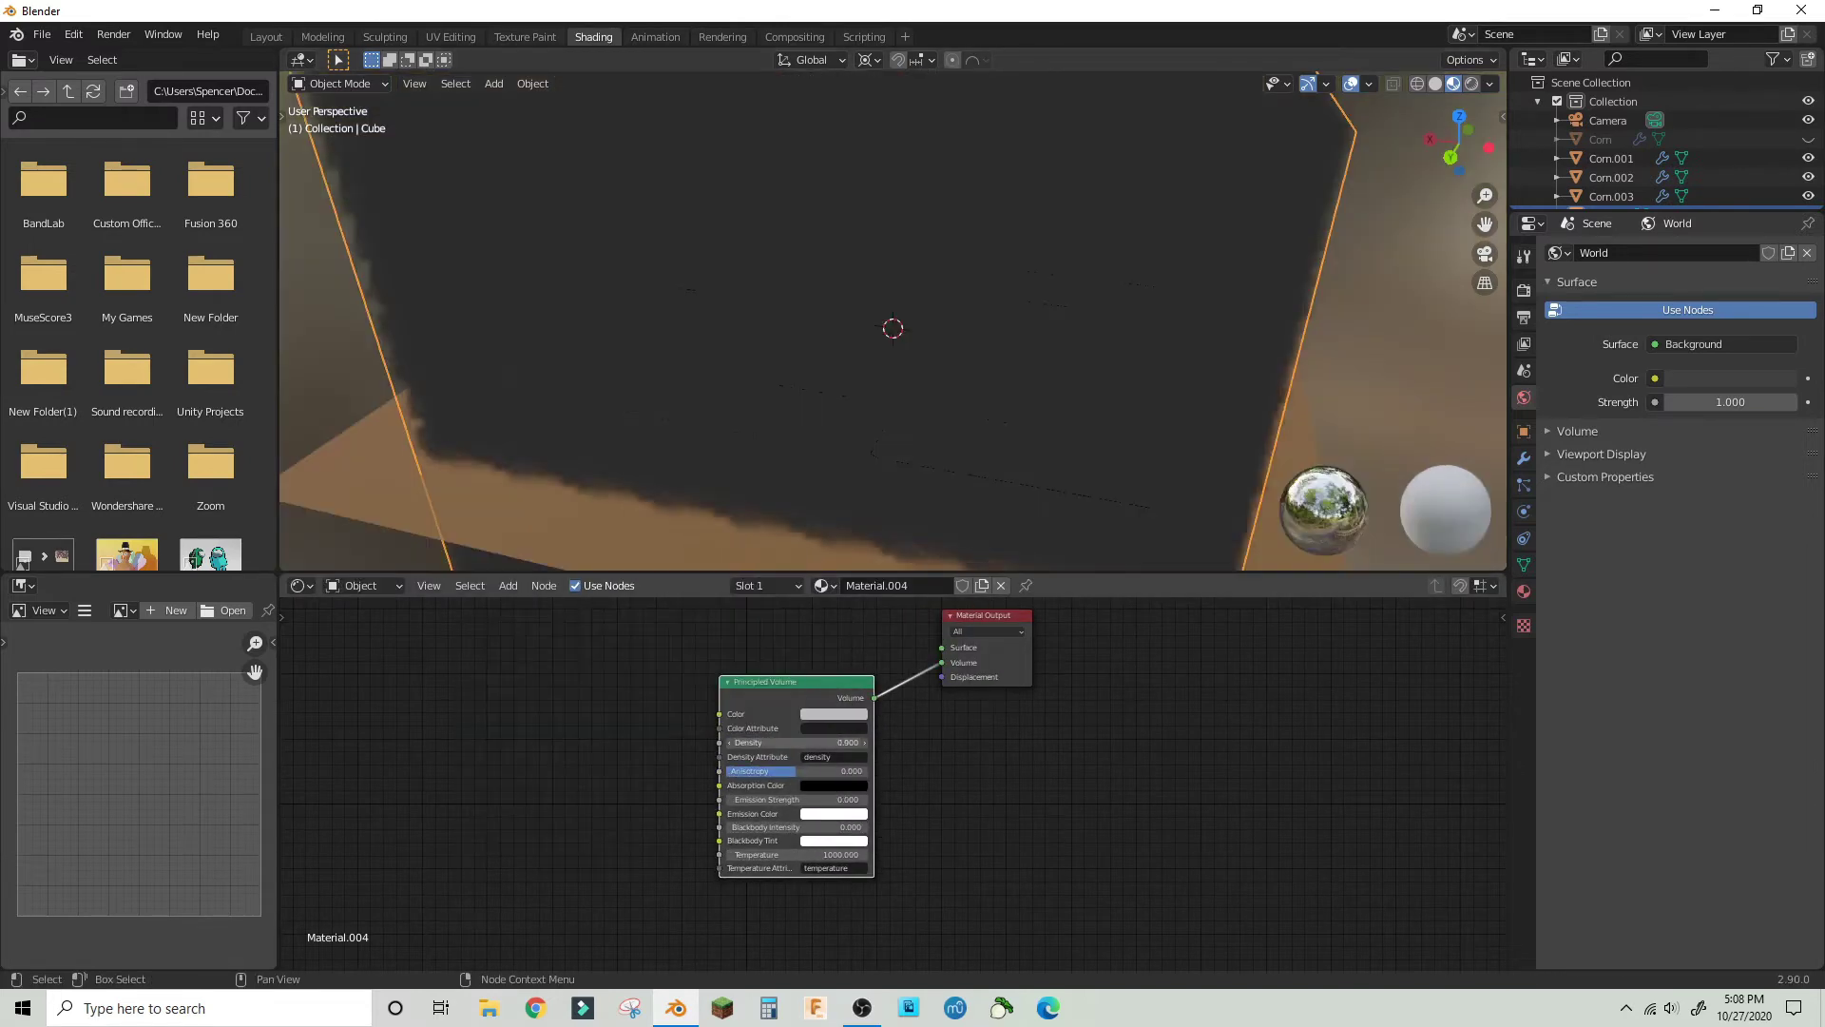
pyautogui.moveTo(808, 743); pyautogui.dragTo(778, 742)
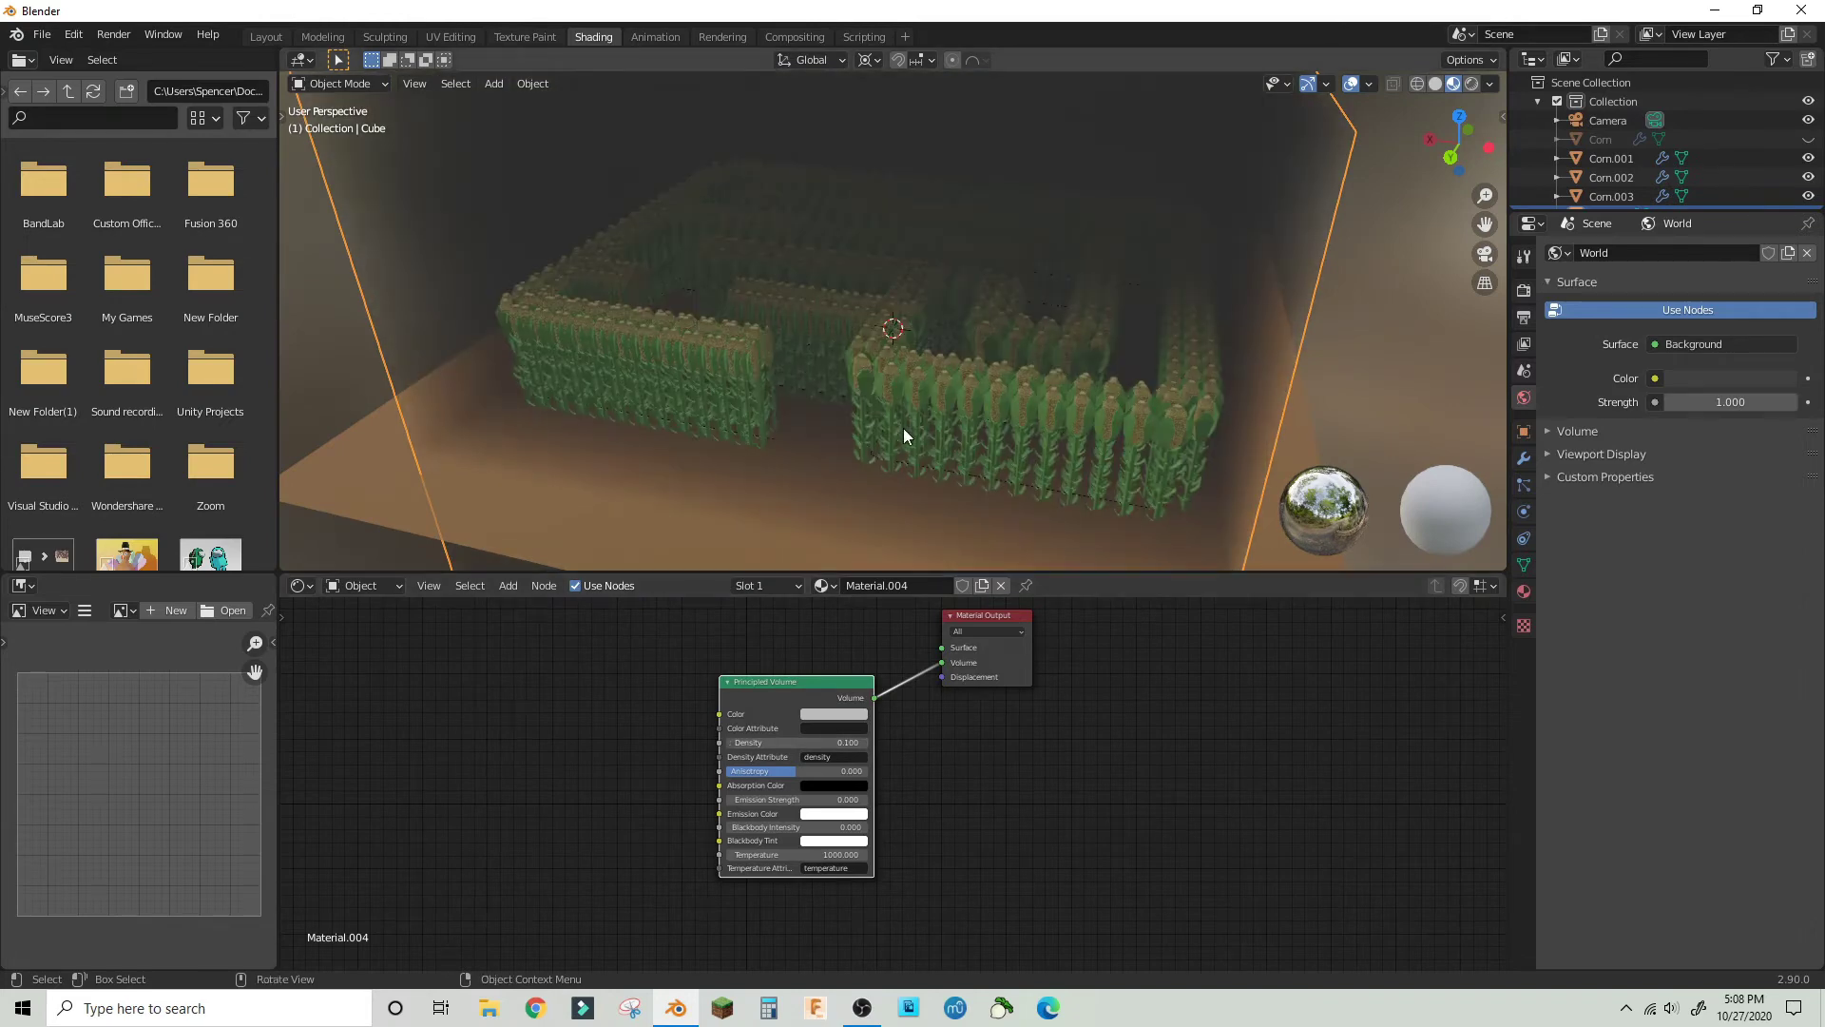
# - Add a Noise Texture node and connect its Fac output to the Principled Volume's Density input
pyautogui.scroll(1, 571, 760)
pyautogui.hotkey('shift', 'a')
pyautogui.click(507, 726)
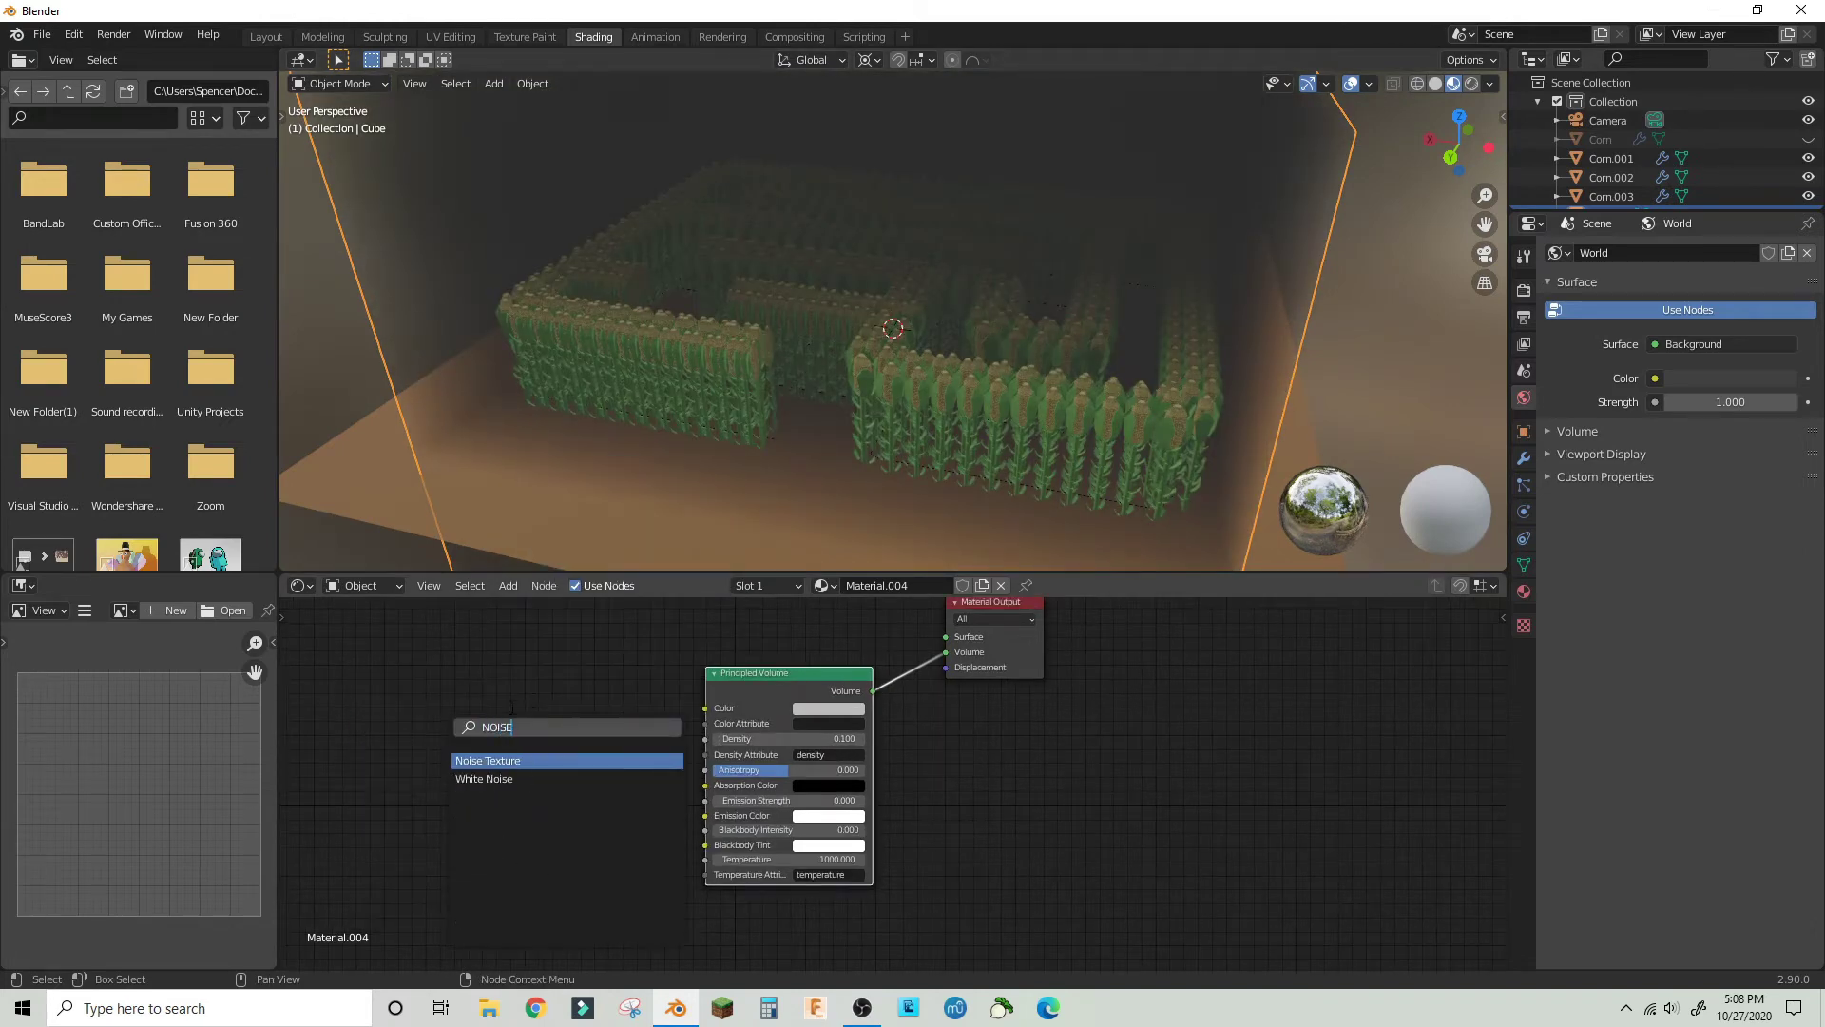
pyautogui.press('Return')
pyautogui.click(511, 766)
pyautogui.moveTo(704, 739); pyautogui.dragTo(704, 739)
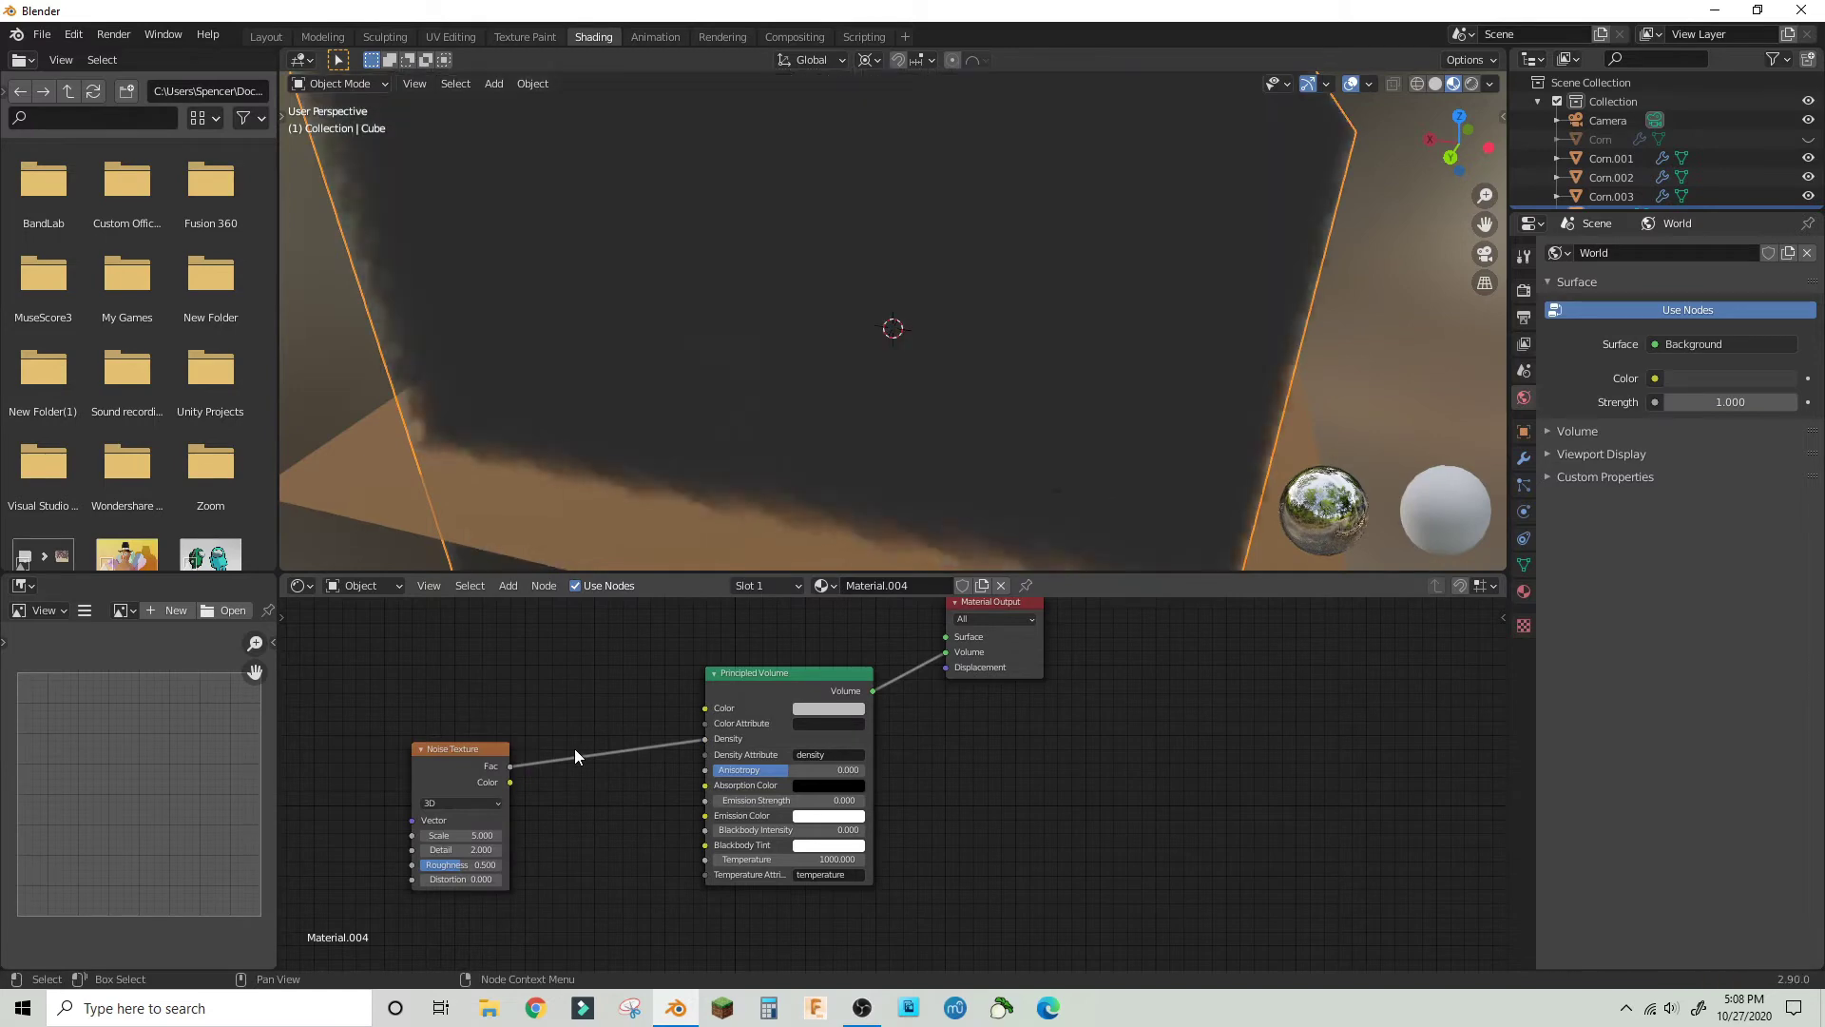
# - Insert a ColorRamp node on the link between the Noise Texture and the Principled Volume's Density
pyautogui.hotkey('shift', 'a')
pyautogui.moveTo(532, 887)
pyautogui.click(674, 636)
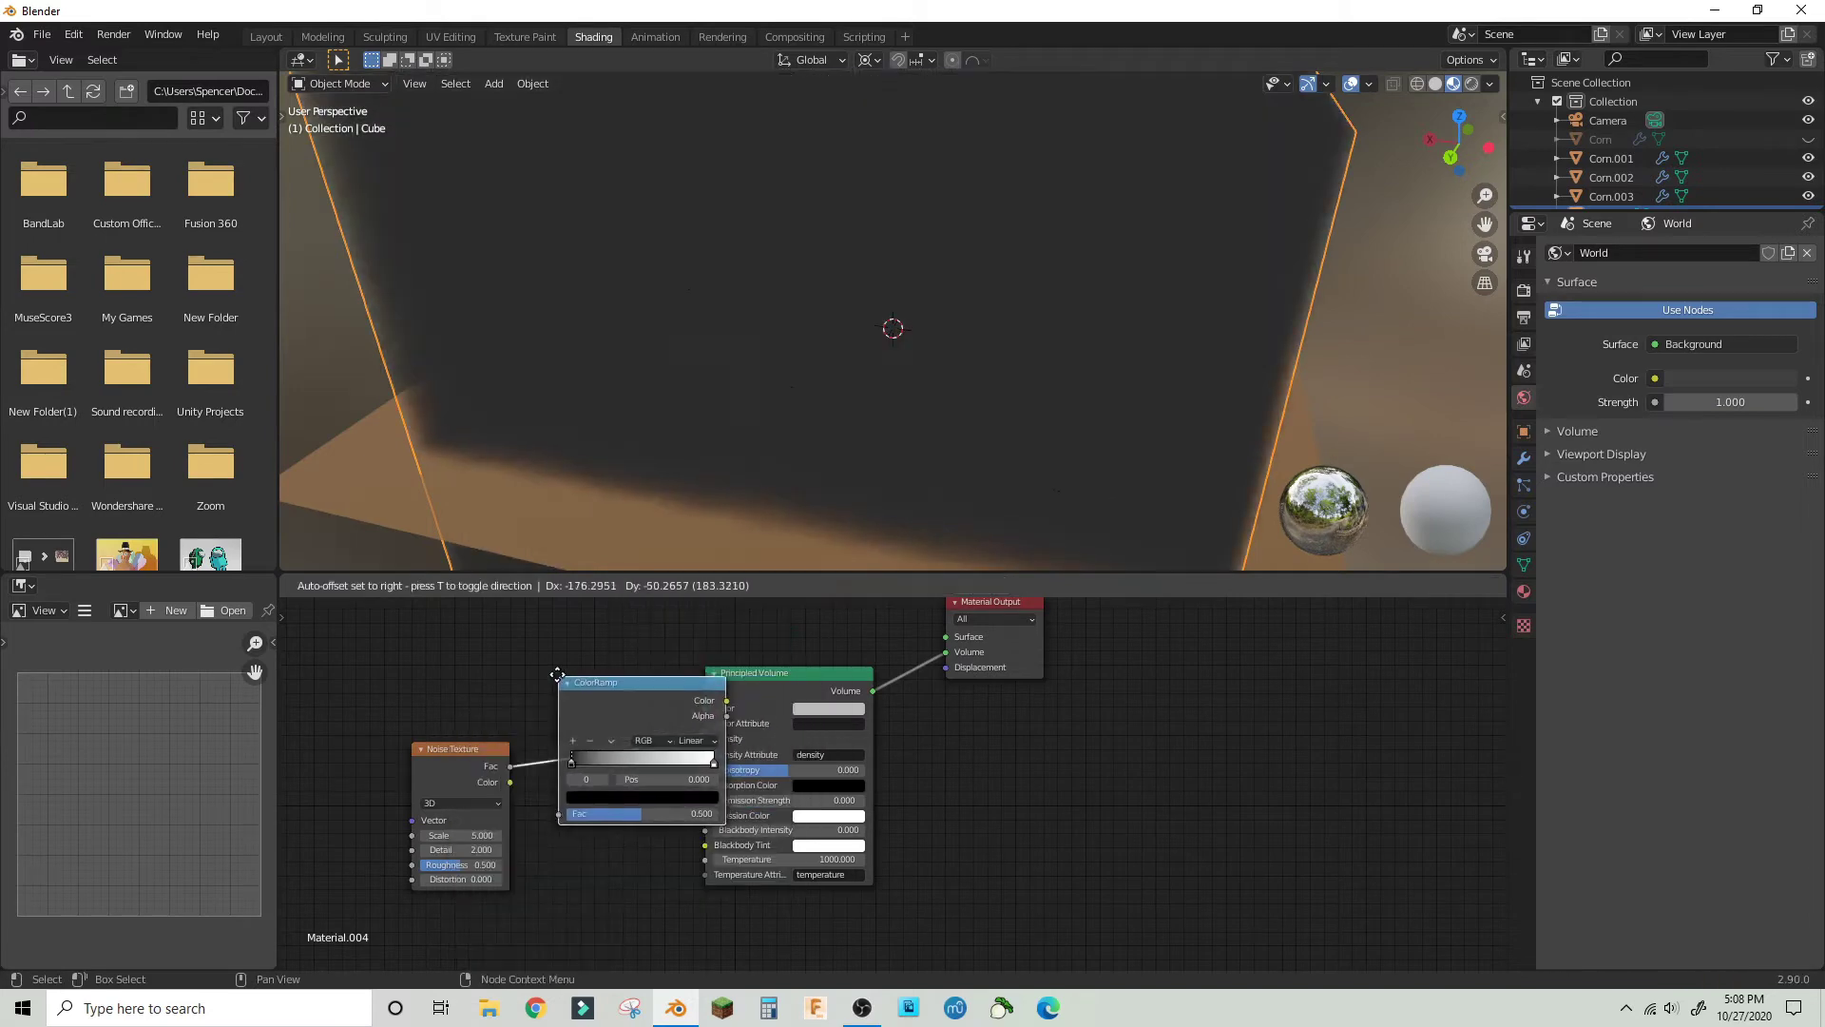
pyautogui.click(704, 696)
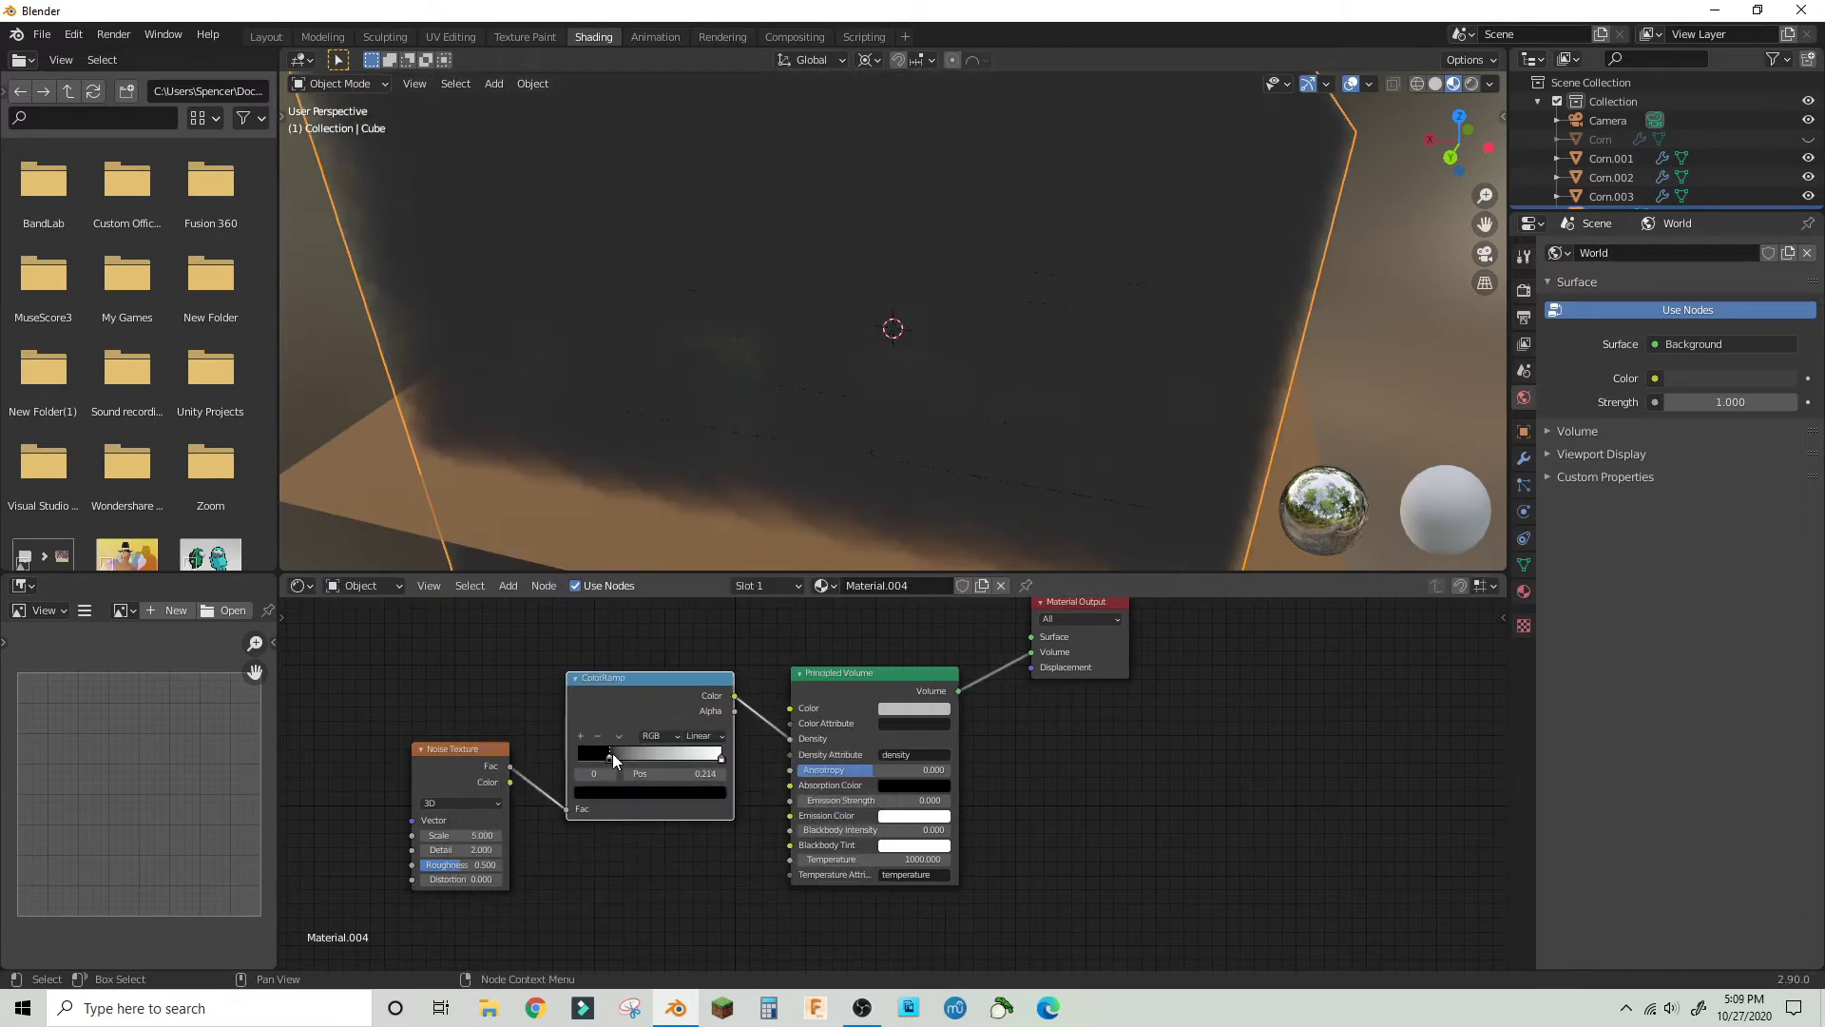
# - Move the ColorRamp's black stop to about 0.25 and its white stop to about 0.7
pyautogui.moveTo(601, 757); pyautogui.dragTo(639, 758)
pyautogui.moveTo(1128, 324); pyautogui.dragTo(921, 304, button='middle')
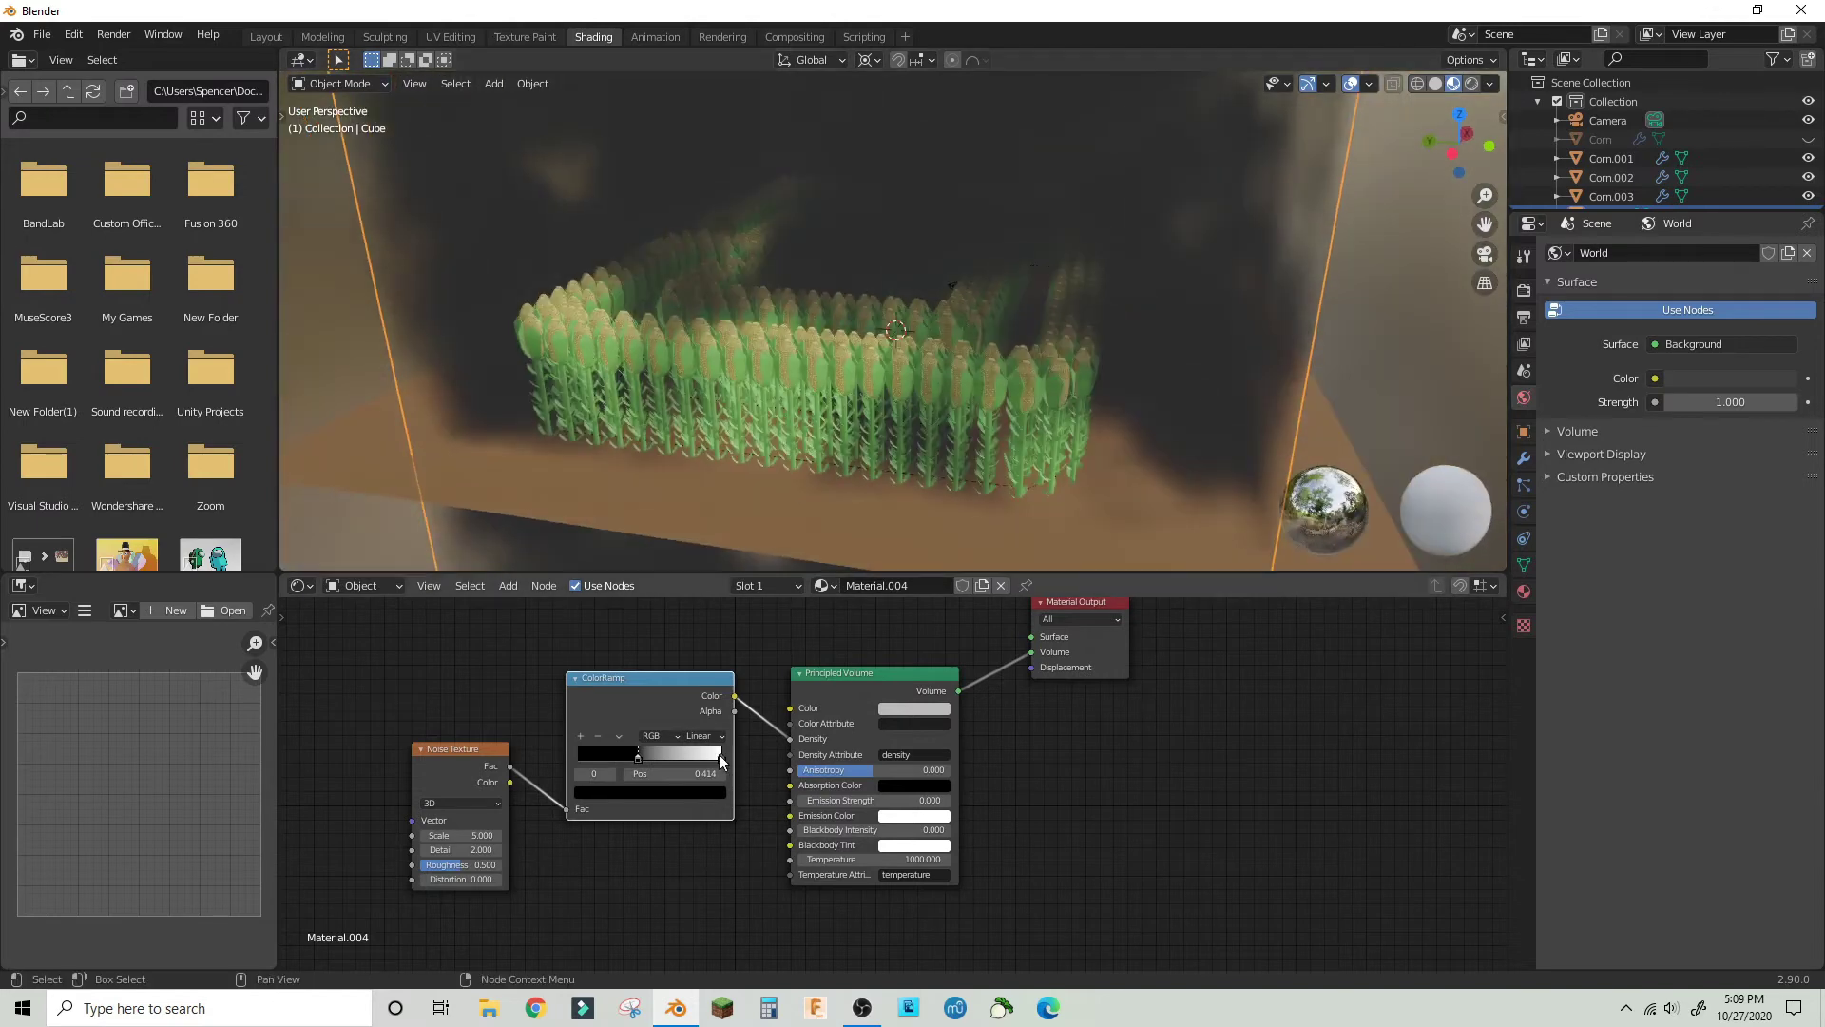
pyautogui.moveTo(722, 757); pyautogui.dragTo(613, 758)
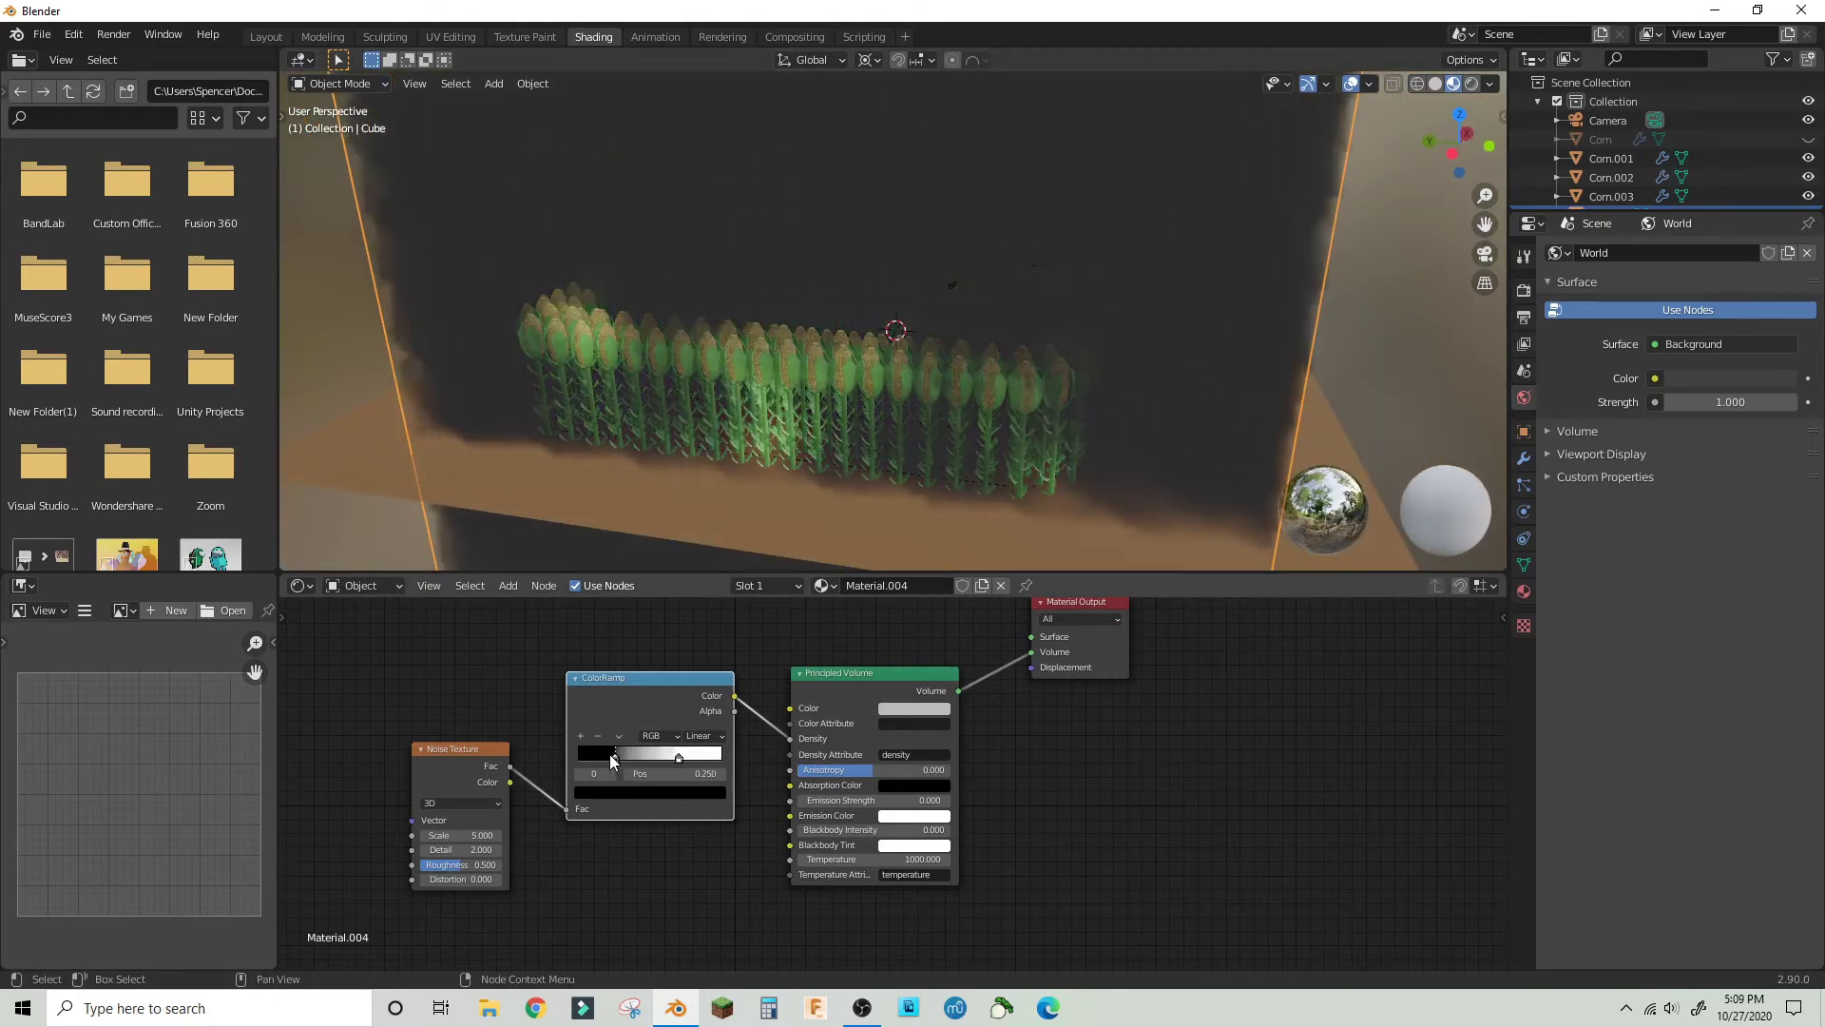
# - Darken the ColorRamp's white stop to a mid grey with a value of about 0.469
pyautogui.click(679, 758)
pyautogui.click(678, 792)
pyautogui.moveTo(694, 623); pyautogui.dragTo(695, 649)
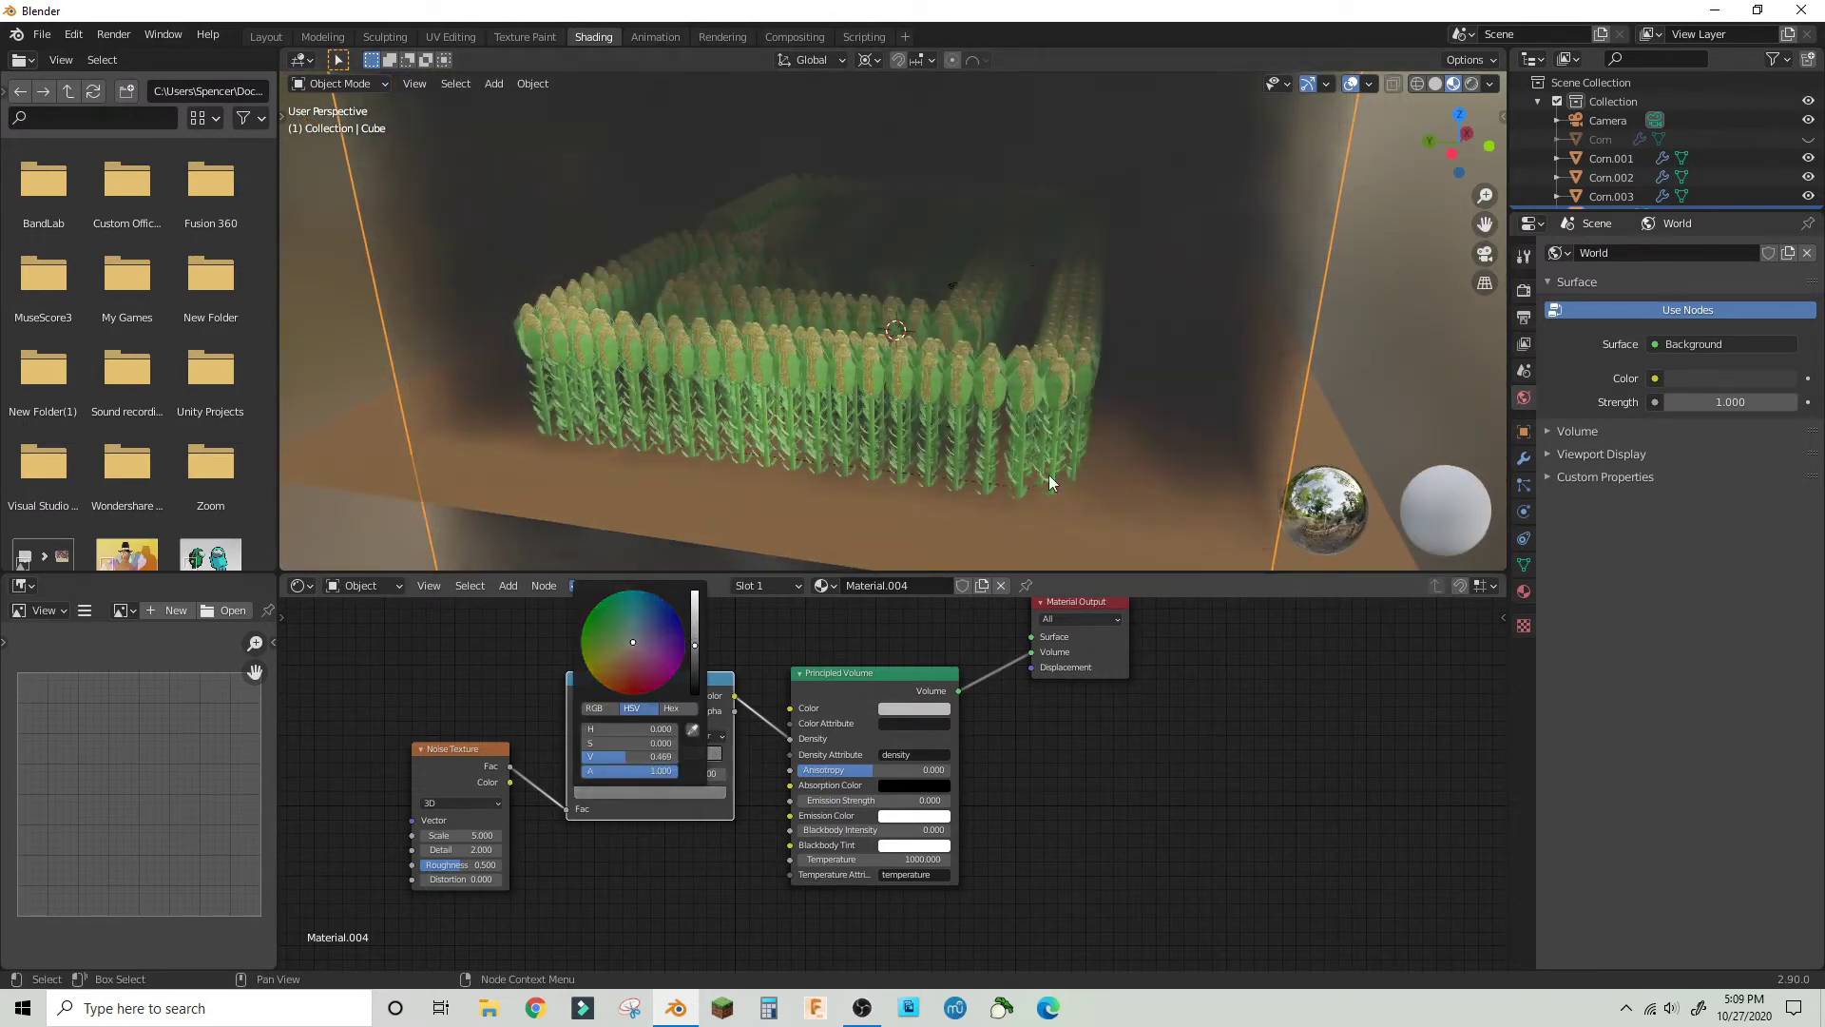
pyautogui.moveTo(1047, 475); pyautogui.dragTo(886, 454, button='middle')
pyautogui.scroll(-2, 886, 454)
# - Set the Principled Volume's color to a muted mauve pink to tint the fog
pyautogui.click(910, 709)
pyautogui.moveTo(936, 559); pyautogui.dragTo(998, 552)
pyautogui.moveTo(1321, 347); pyautogui.dragTo(996, 323, button='middle')
pyautogui.scroll(4, 1093, 346)
pyautogui.scroll(2, 998, 337)
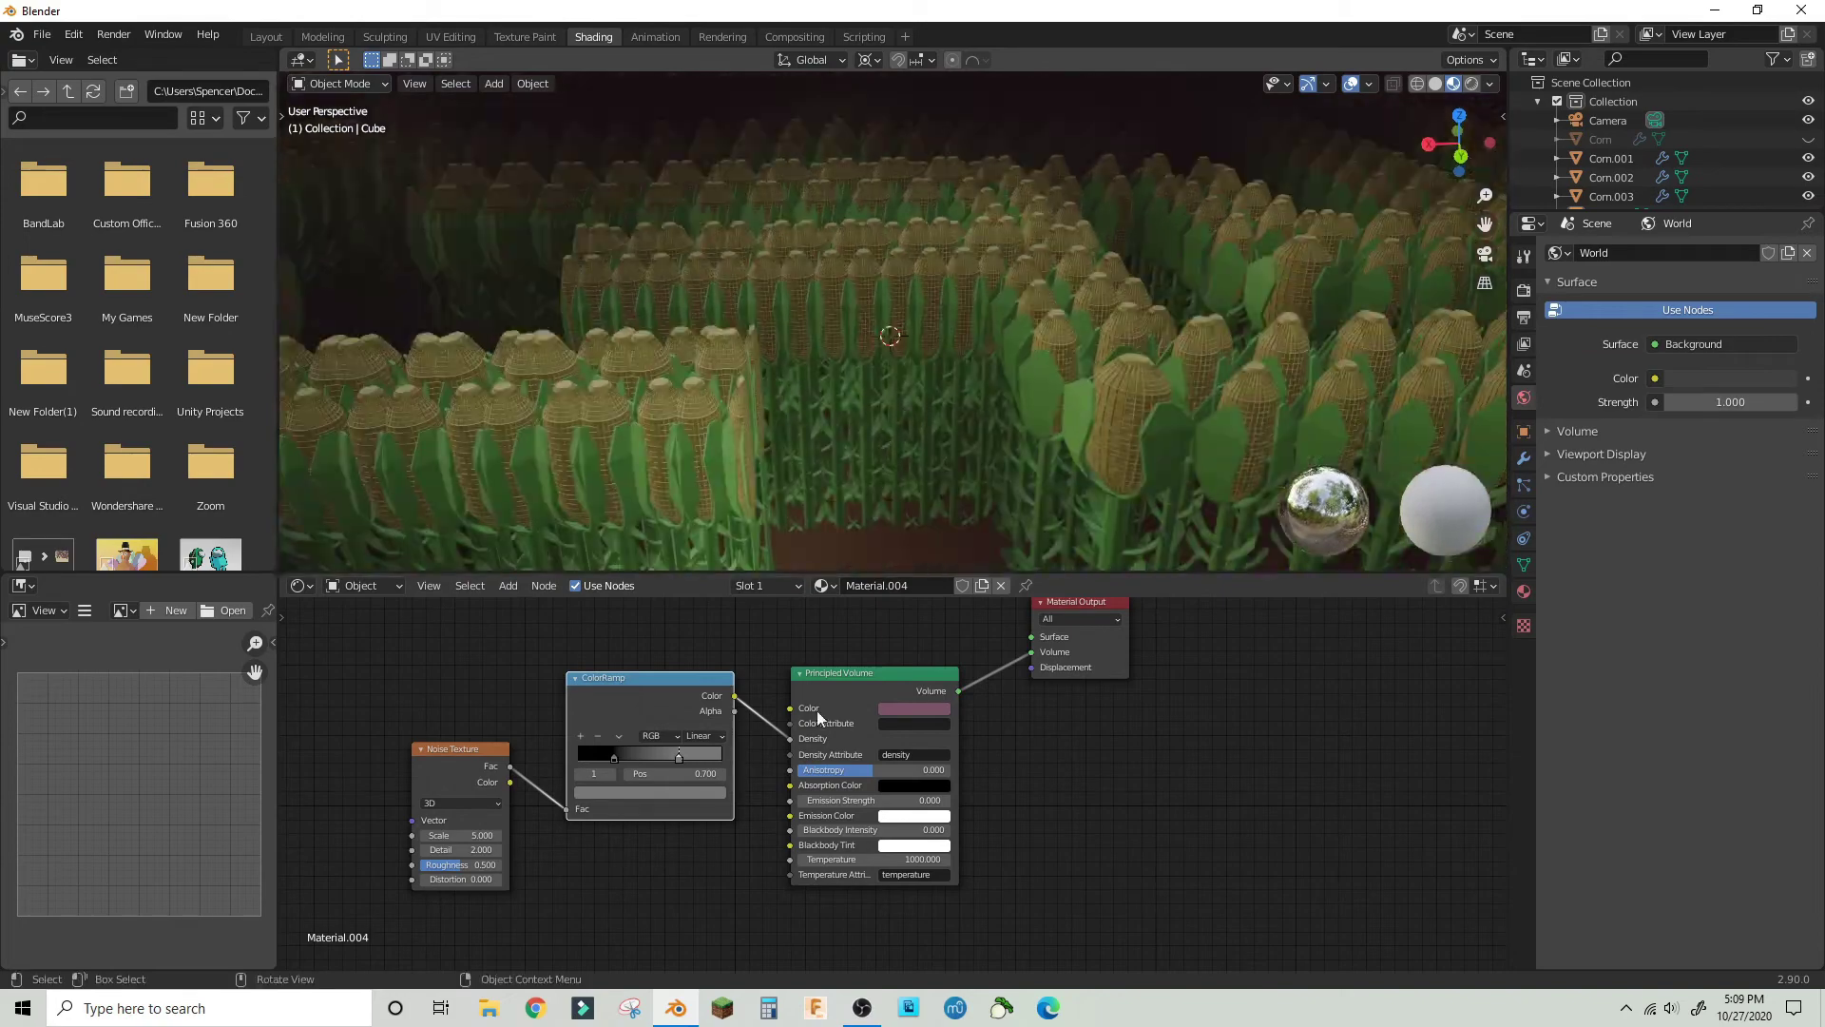
# - Darken the ColorRamp's lighter stop to dark grey and set the Noise Texture's Scale to 16
pyautogui.click(681, 794)
pyautogui.moveTo(696, 645); pyautogui.dragTo(698, 659)
pyautogui.moveTo(460, 835); pyautogui.dragTo(509, 835)
pyautogui.scroll(-5, 956, 385)
pyautogui.moveTo(955, 385); pyautogui.dragTo(900, 367, button='middle')
pyautogui.scroll(3, 900, 367)
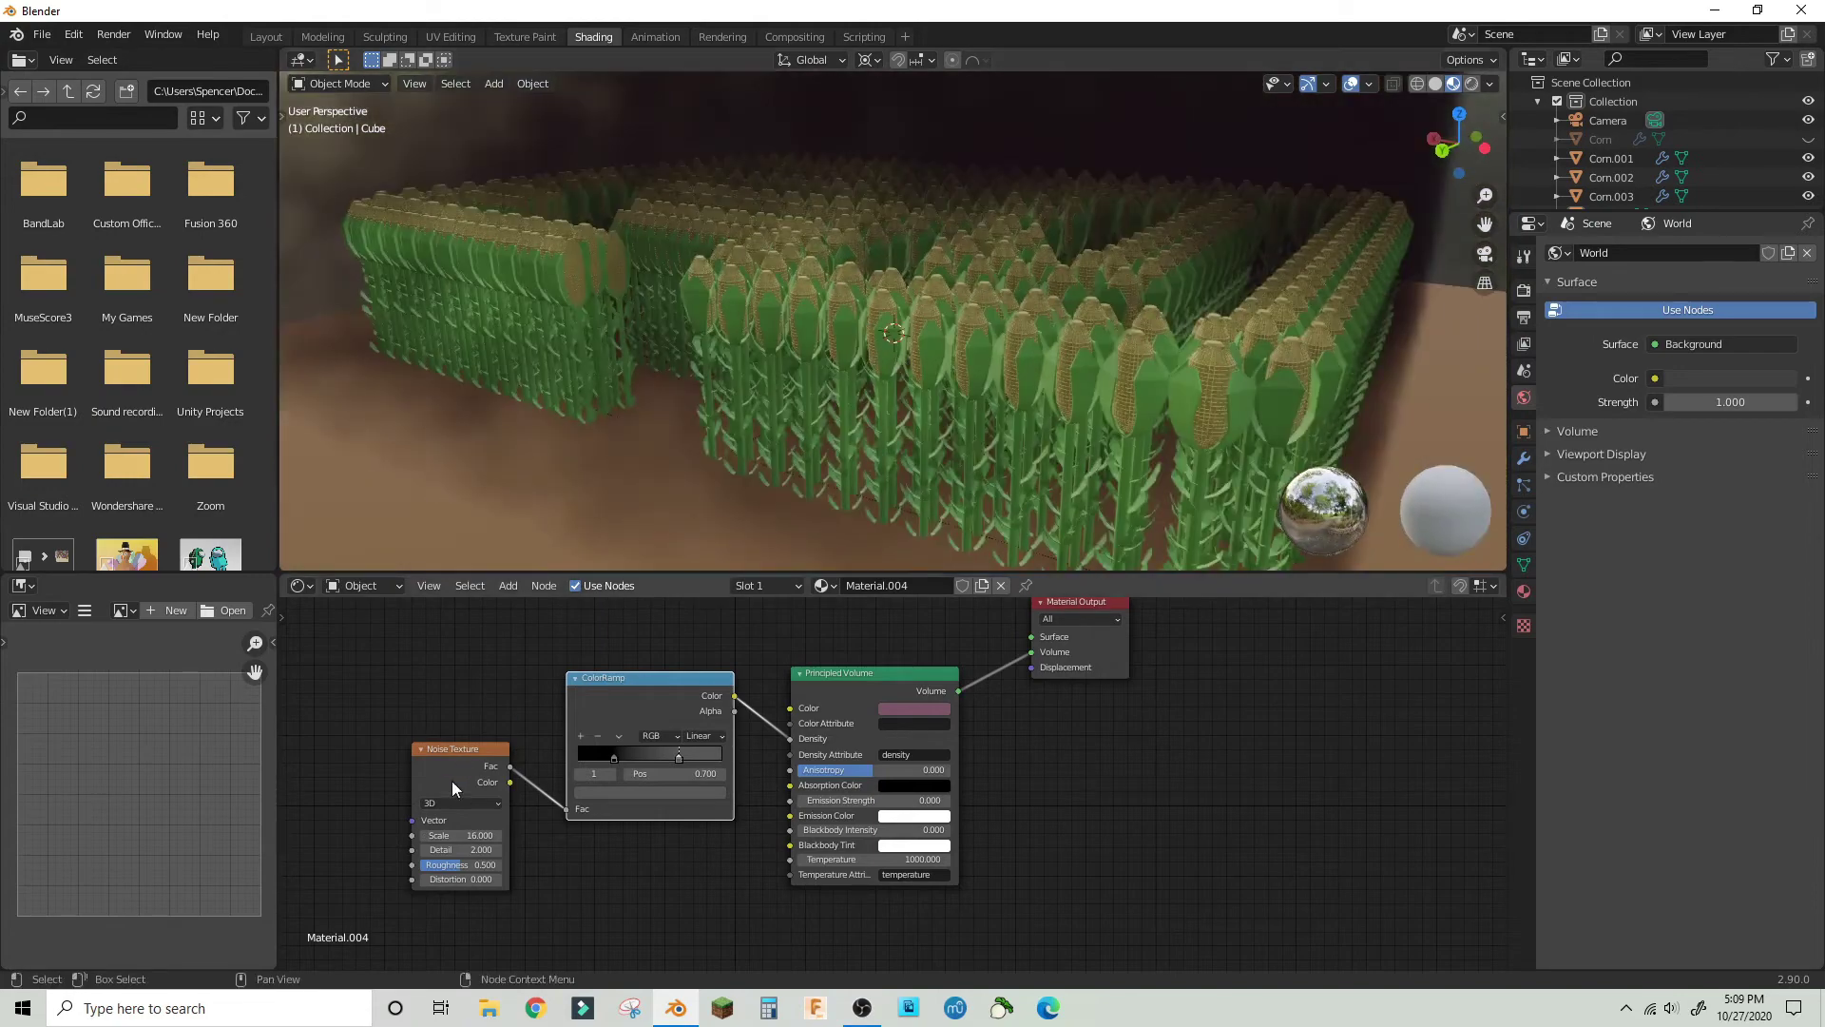
# - Set the Noise Texture's Scale to 1.5, Detail to 16 and Roughness to 1
pyautogui.moveTo(466, 836); pyautogui.dragTo(428, 836)
pyautogui.moveTo(456, 851)
pyautogui.mouseDown()
pyautogui.moveTo(499, 857)
pyautogui.moveTo(473, 872)
pyautogui.mouseUp()
pyautogui.scroll(1, 449, 859)
pyautogui.scroll(4, 846, 380)
pyautogui.moveTo(846, 380); pyautogui.dragTo(922, 387, button='middle')
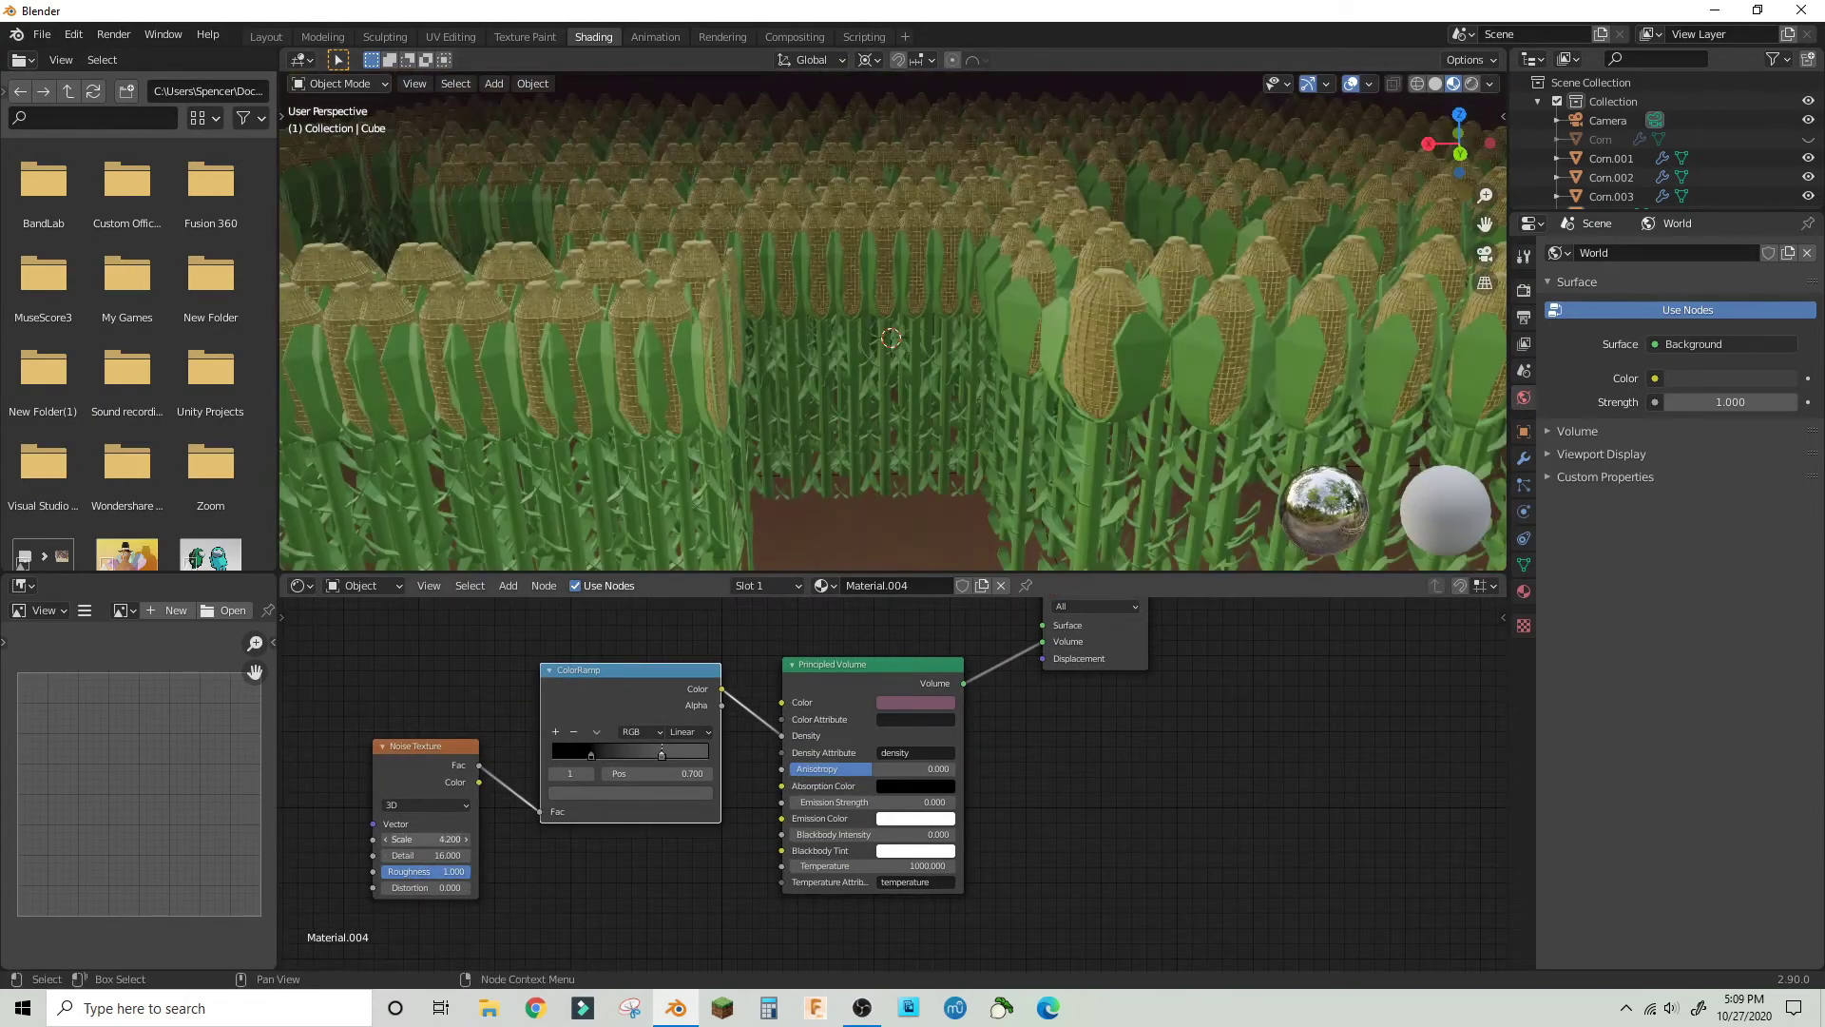
pyautogui.scroll(-6, 875, 385)
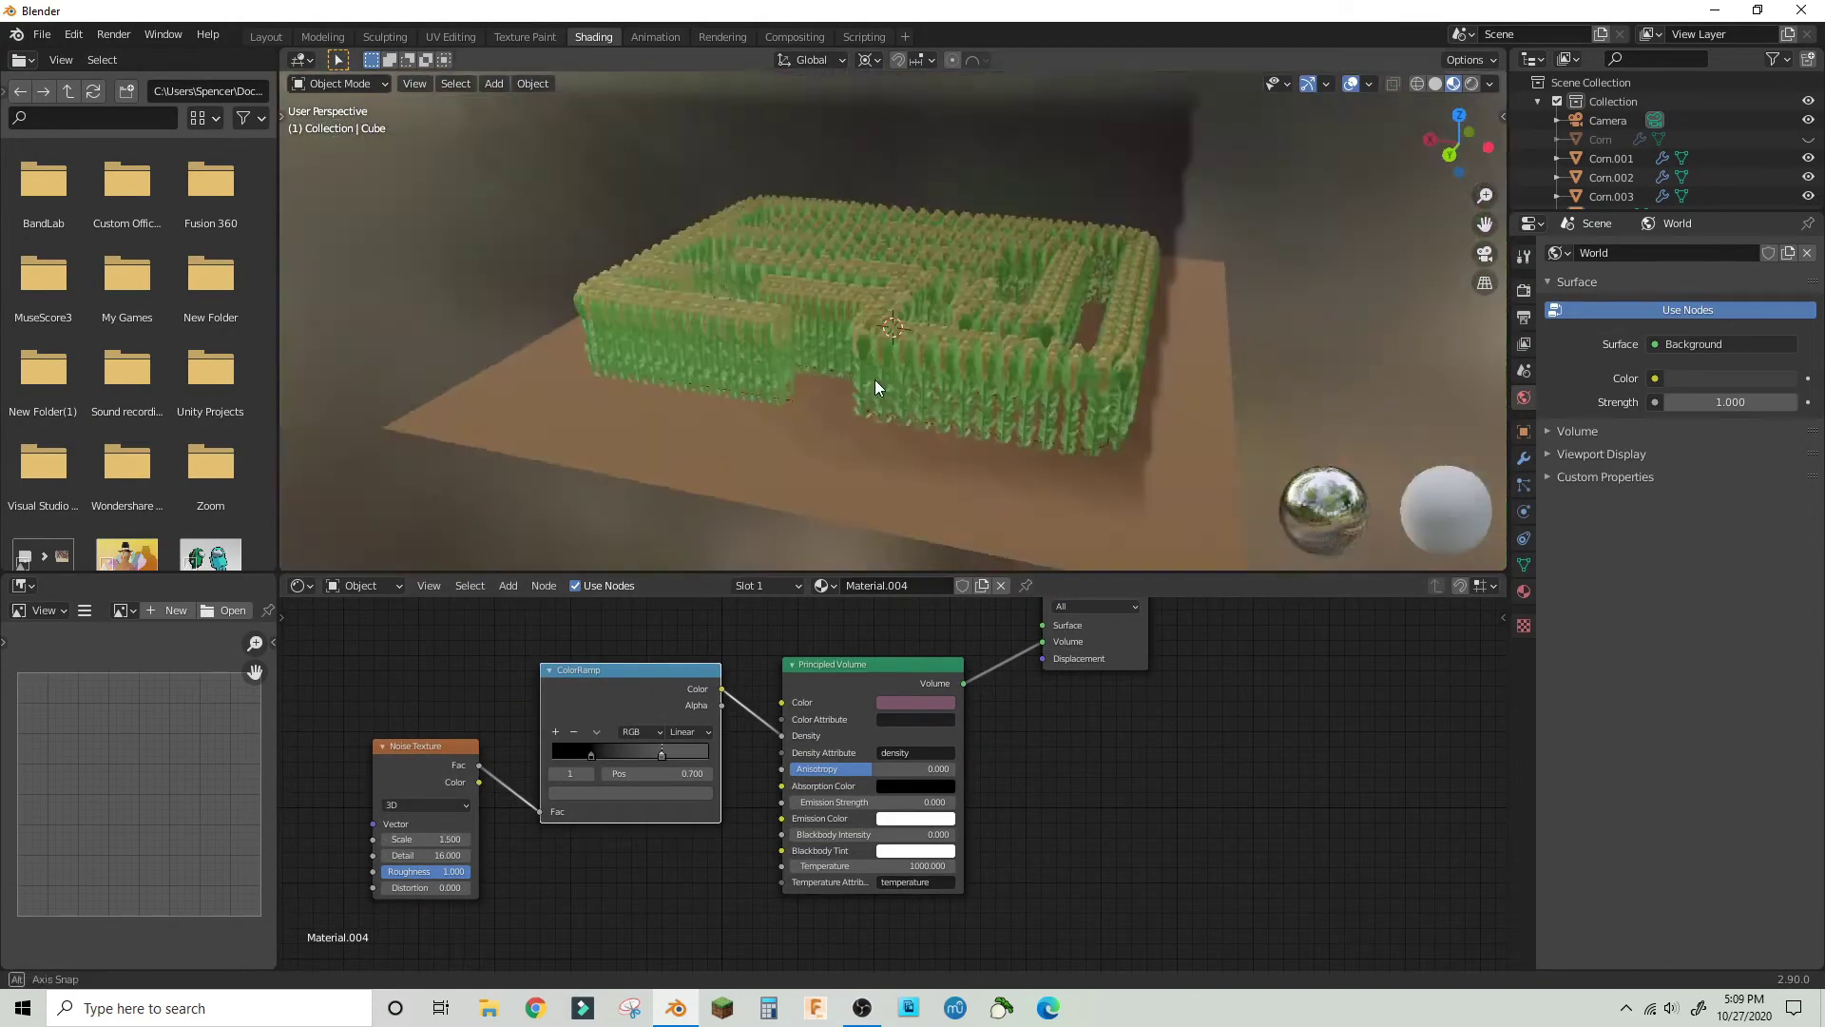
# - Select the camera and fly it in camera view to frame the corn maze's entrance from slightly above
pyautogui.press('KP_0')
pyautogui.click(1071, 152)
pyautogui.hotkey('shift', '`')
pyautogui.press('e')
pyautogui.press('s')
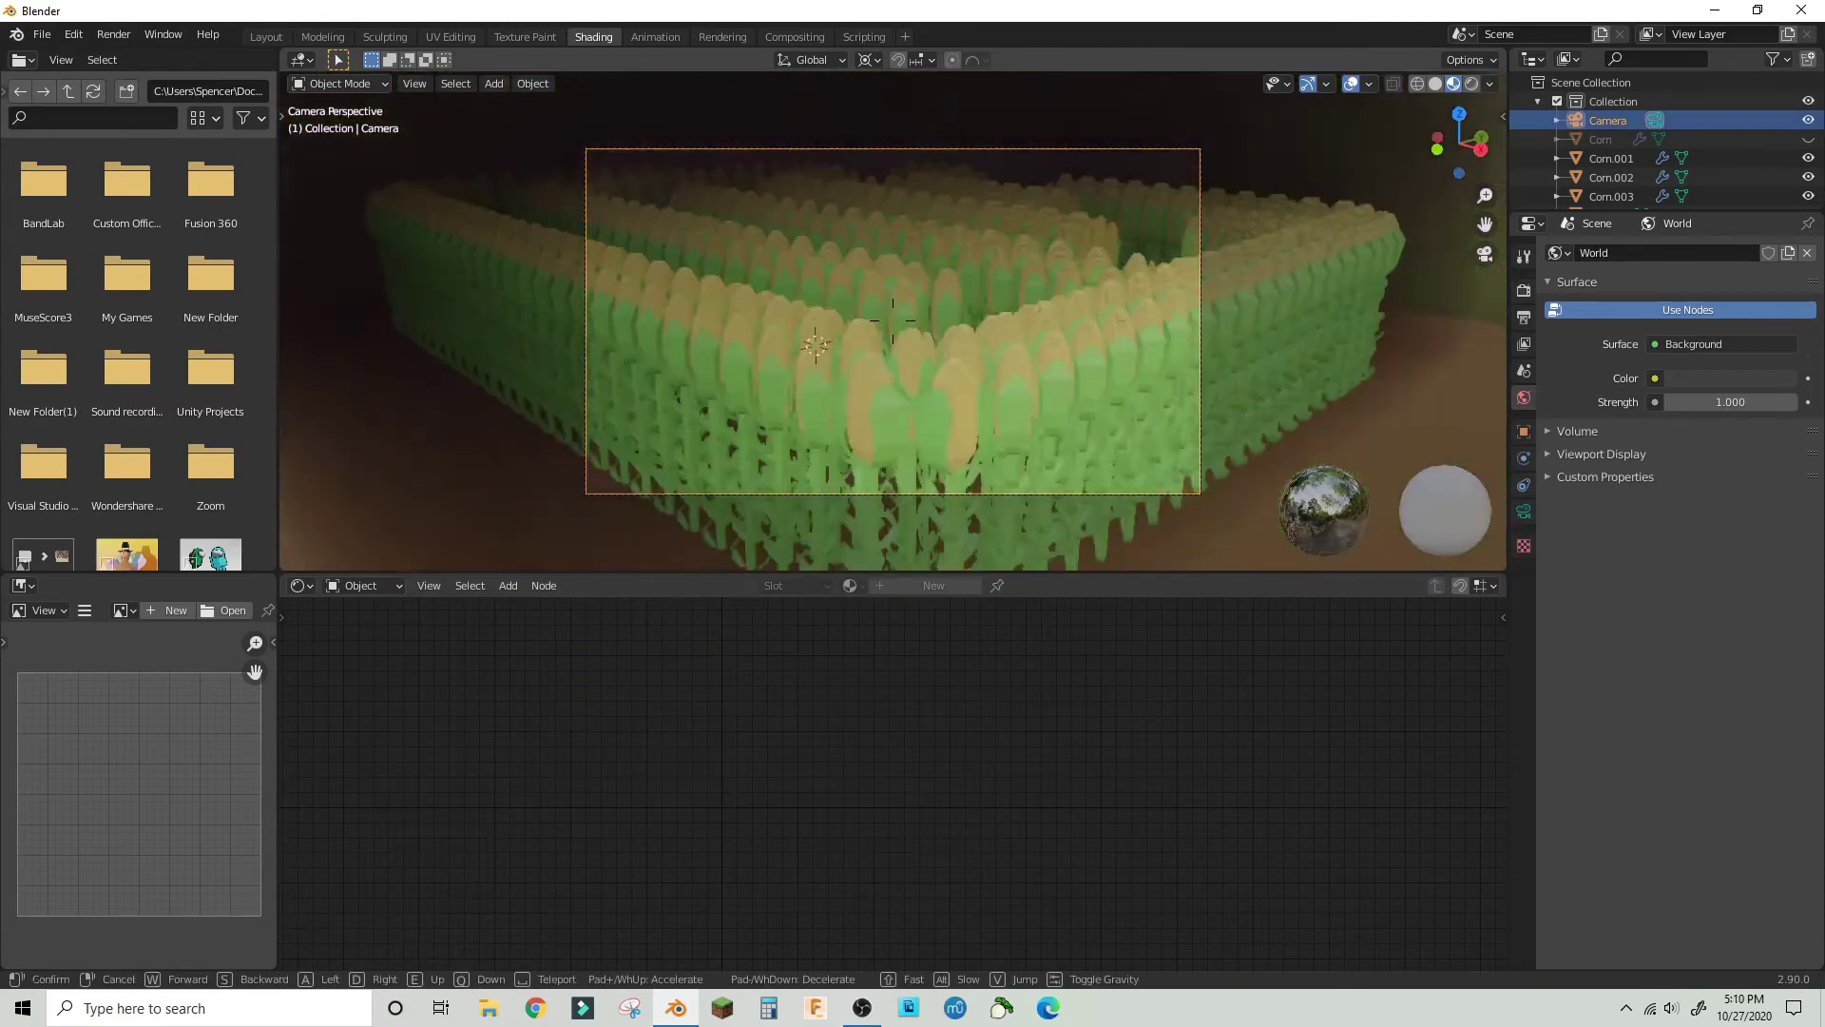
pyautogui.press('d')
pyautogui.press('q')
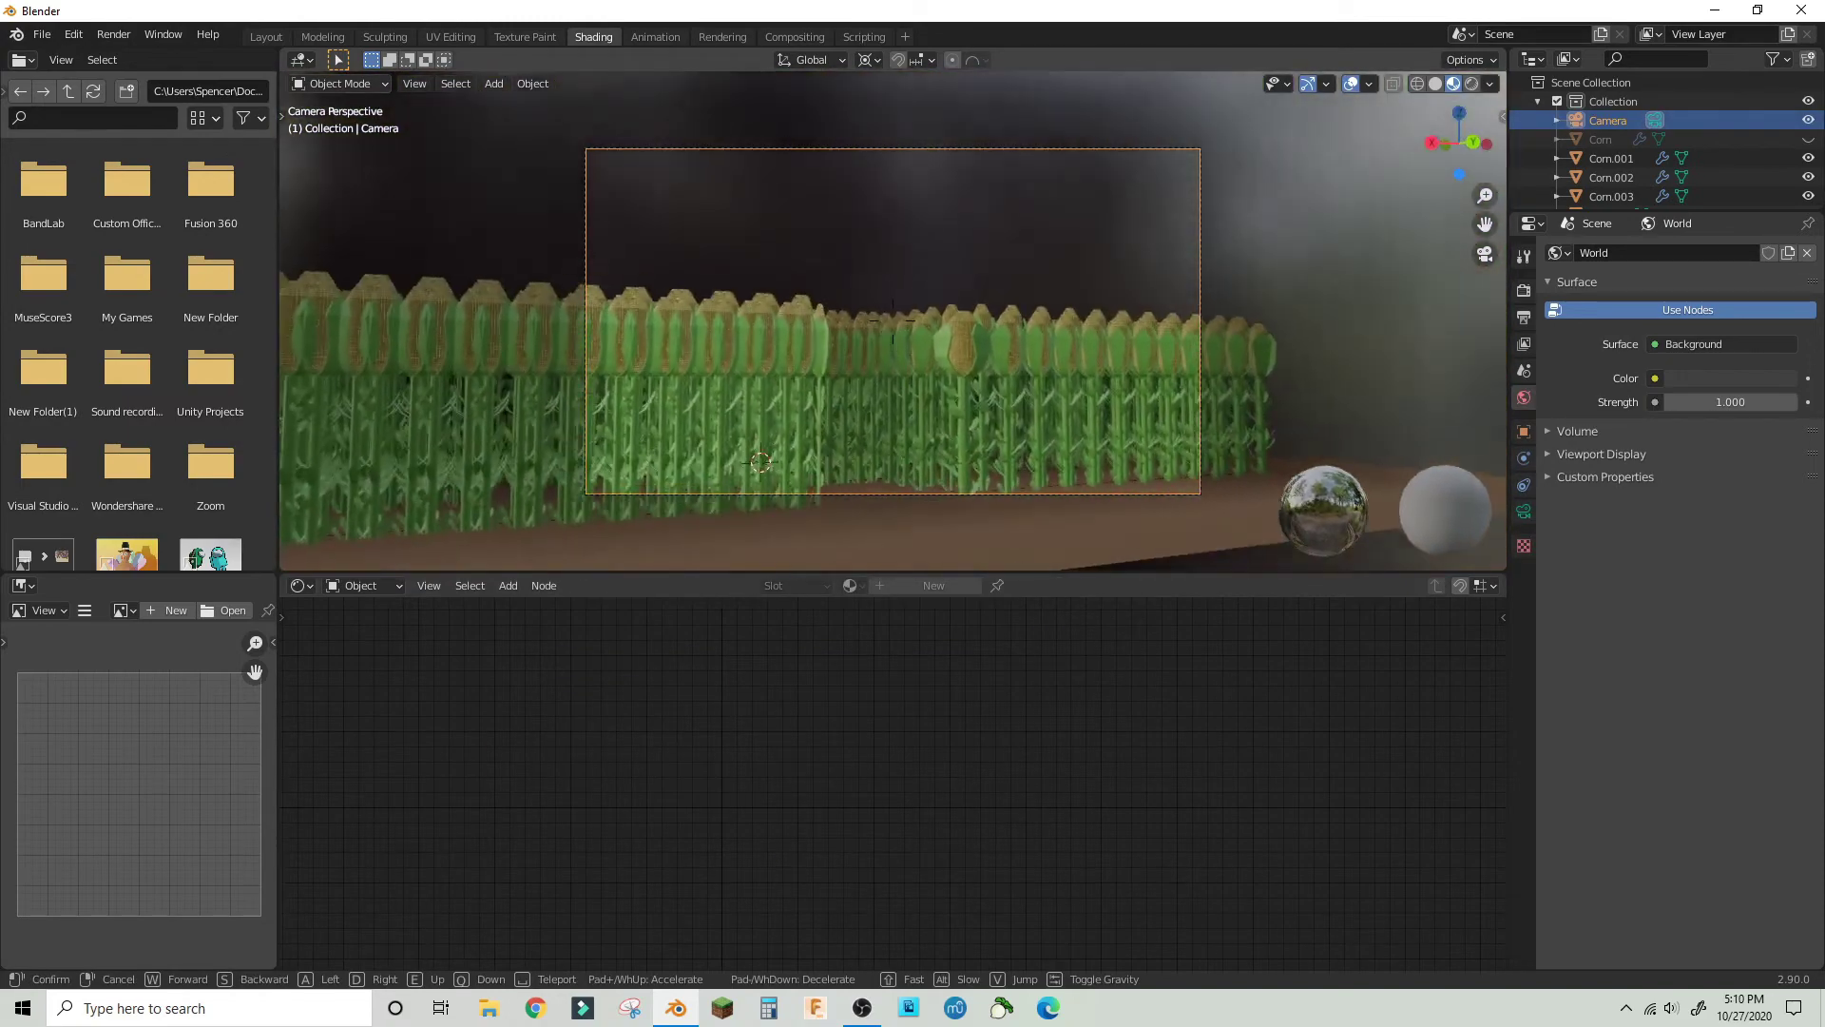
pyautogui.press('e')
pyautogui.click(892, 320)
# - Switch the viewport to rendered shading and compare the Cycles and Eevee render engines
pyautogui.click(1523, 289)
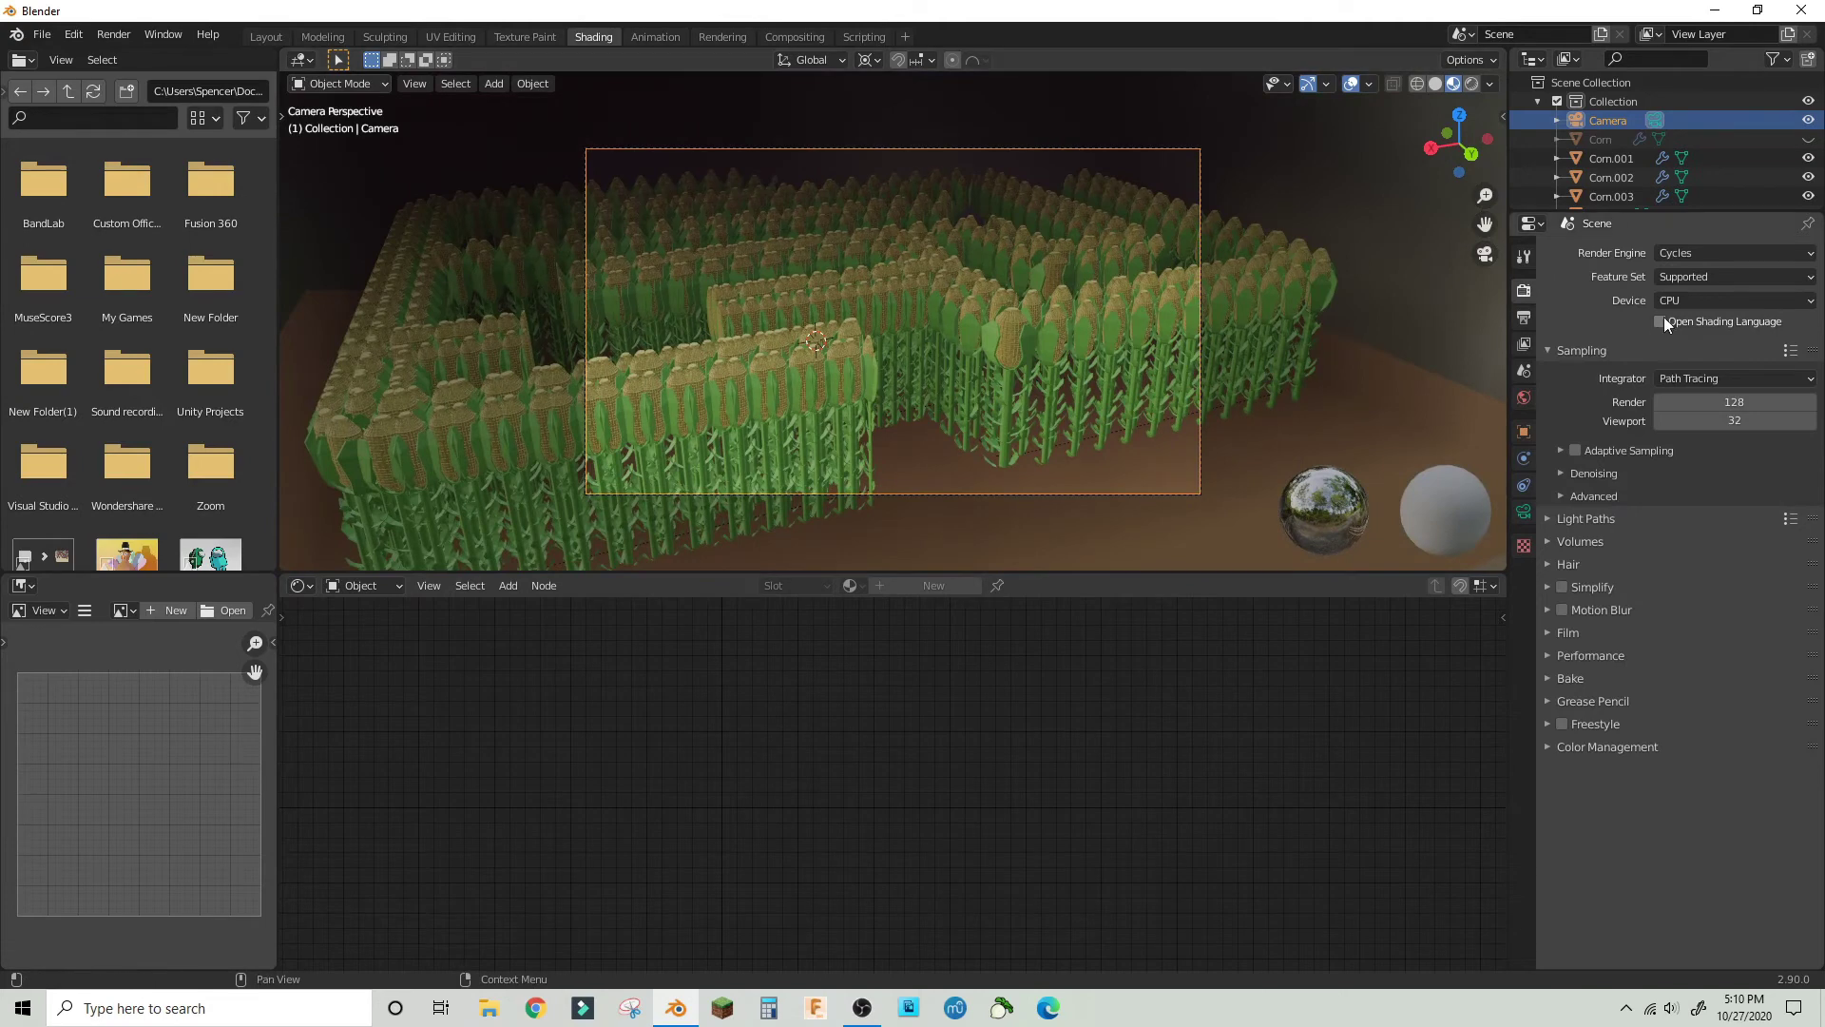
pyautogui.click(1472, 84)
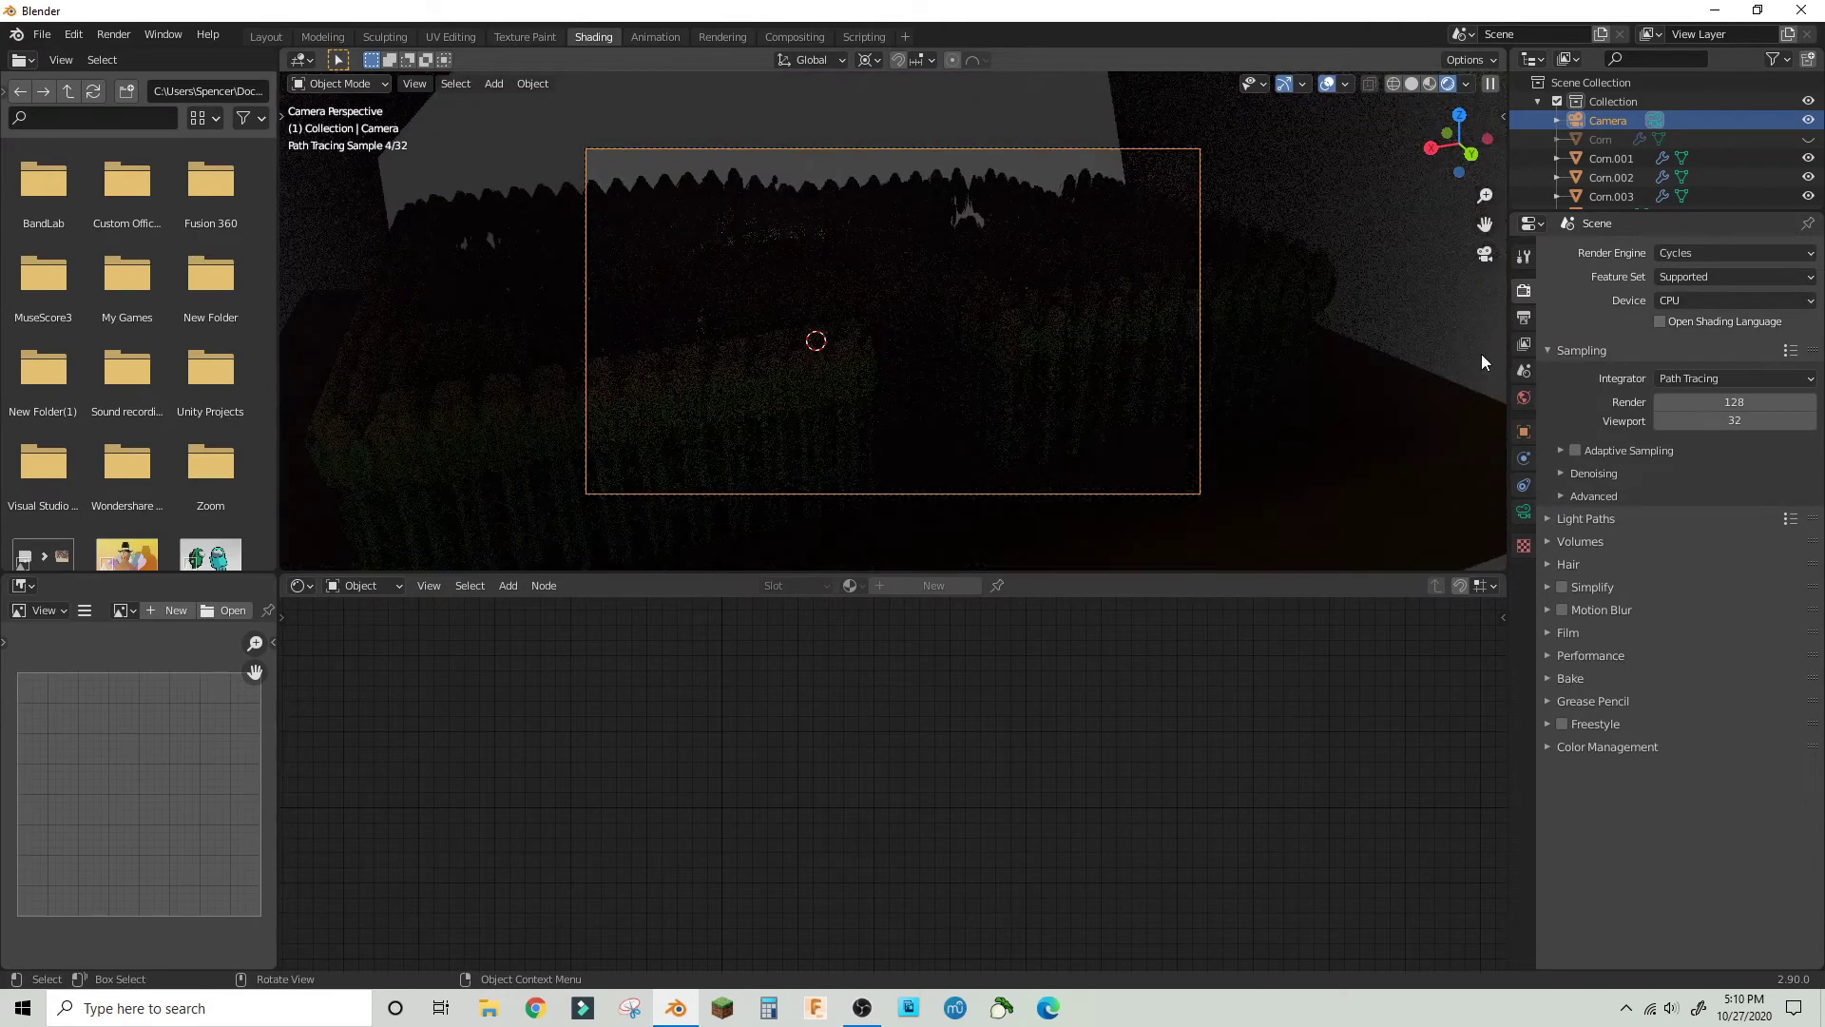
pyautogui.click(1524, 398)
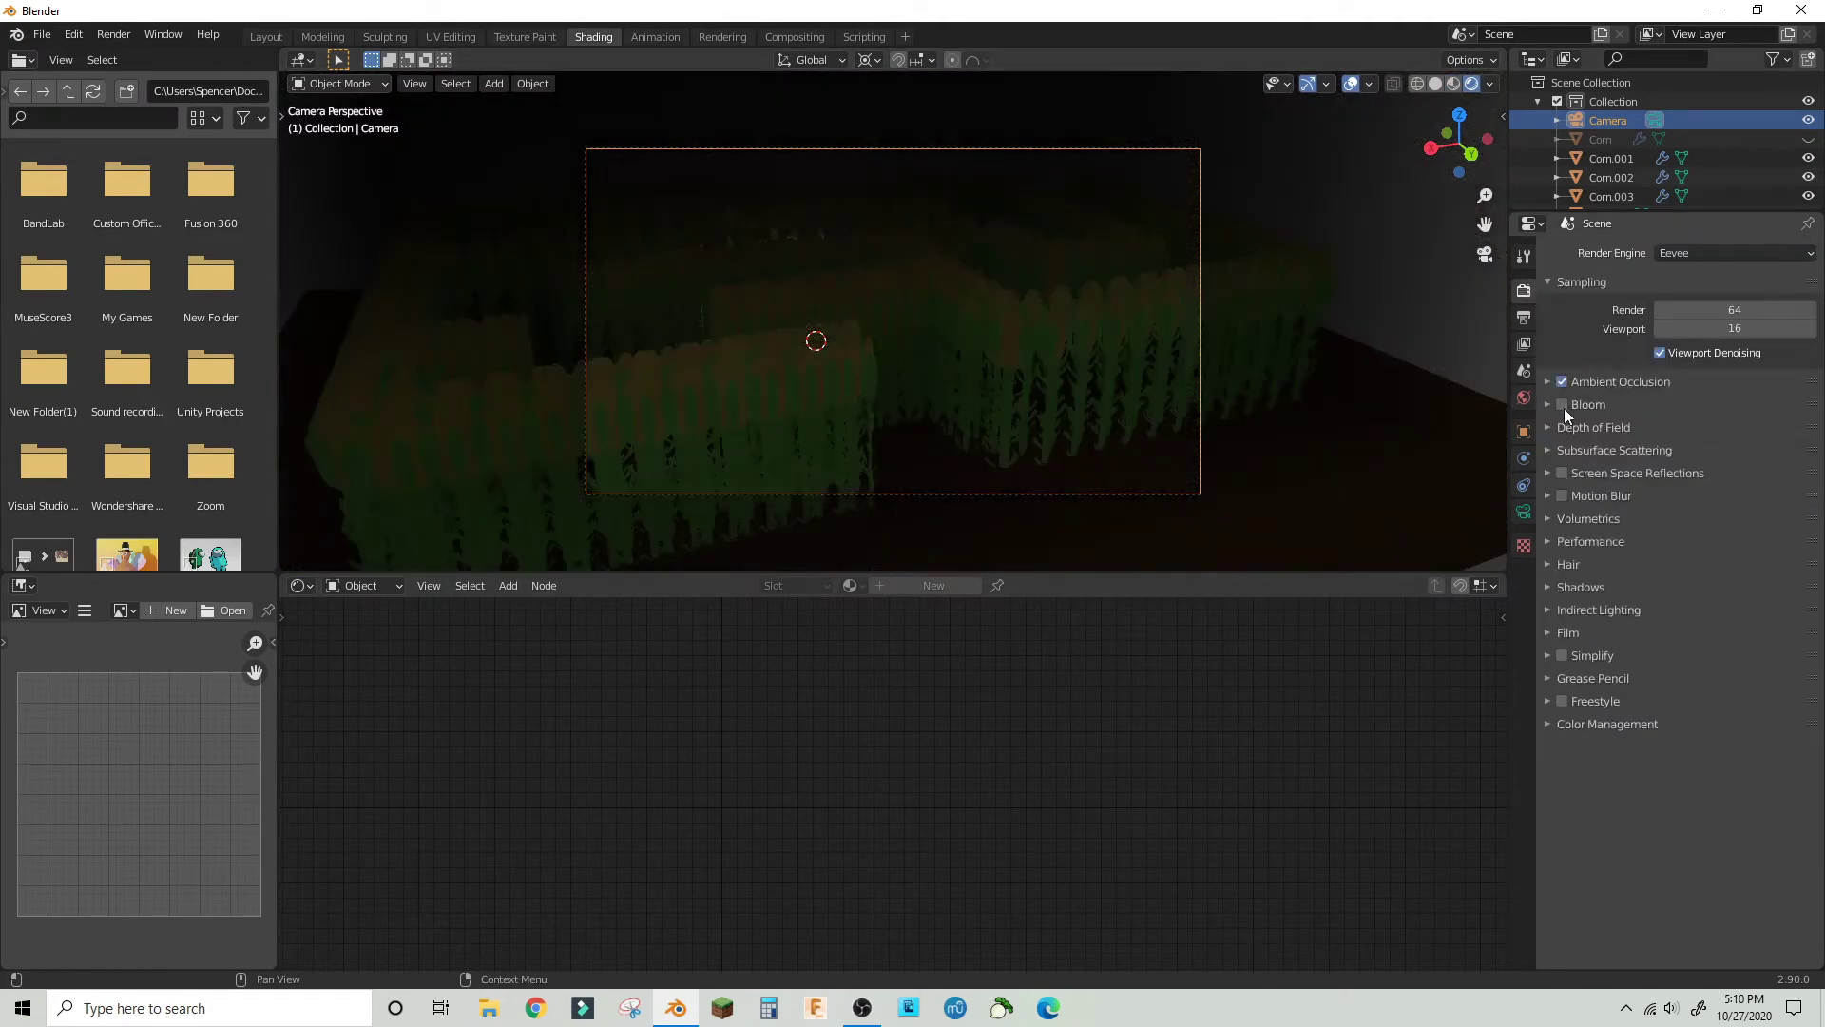
# - Use an Environment Texture as the world background color and load an environment image from the Downloads folder
pyautogui.click(1523, 398)
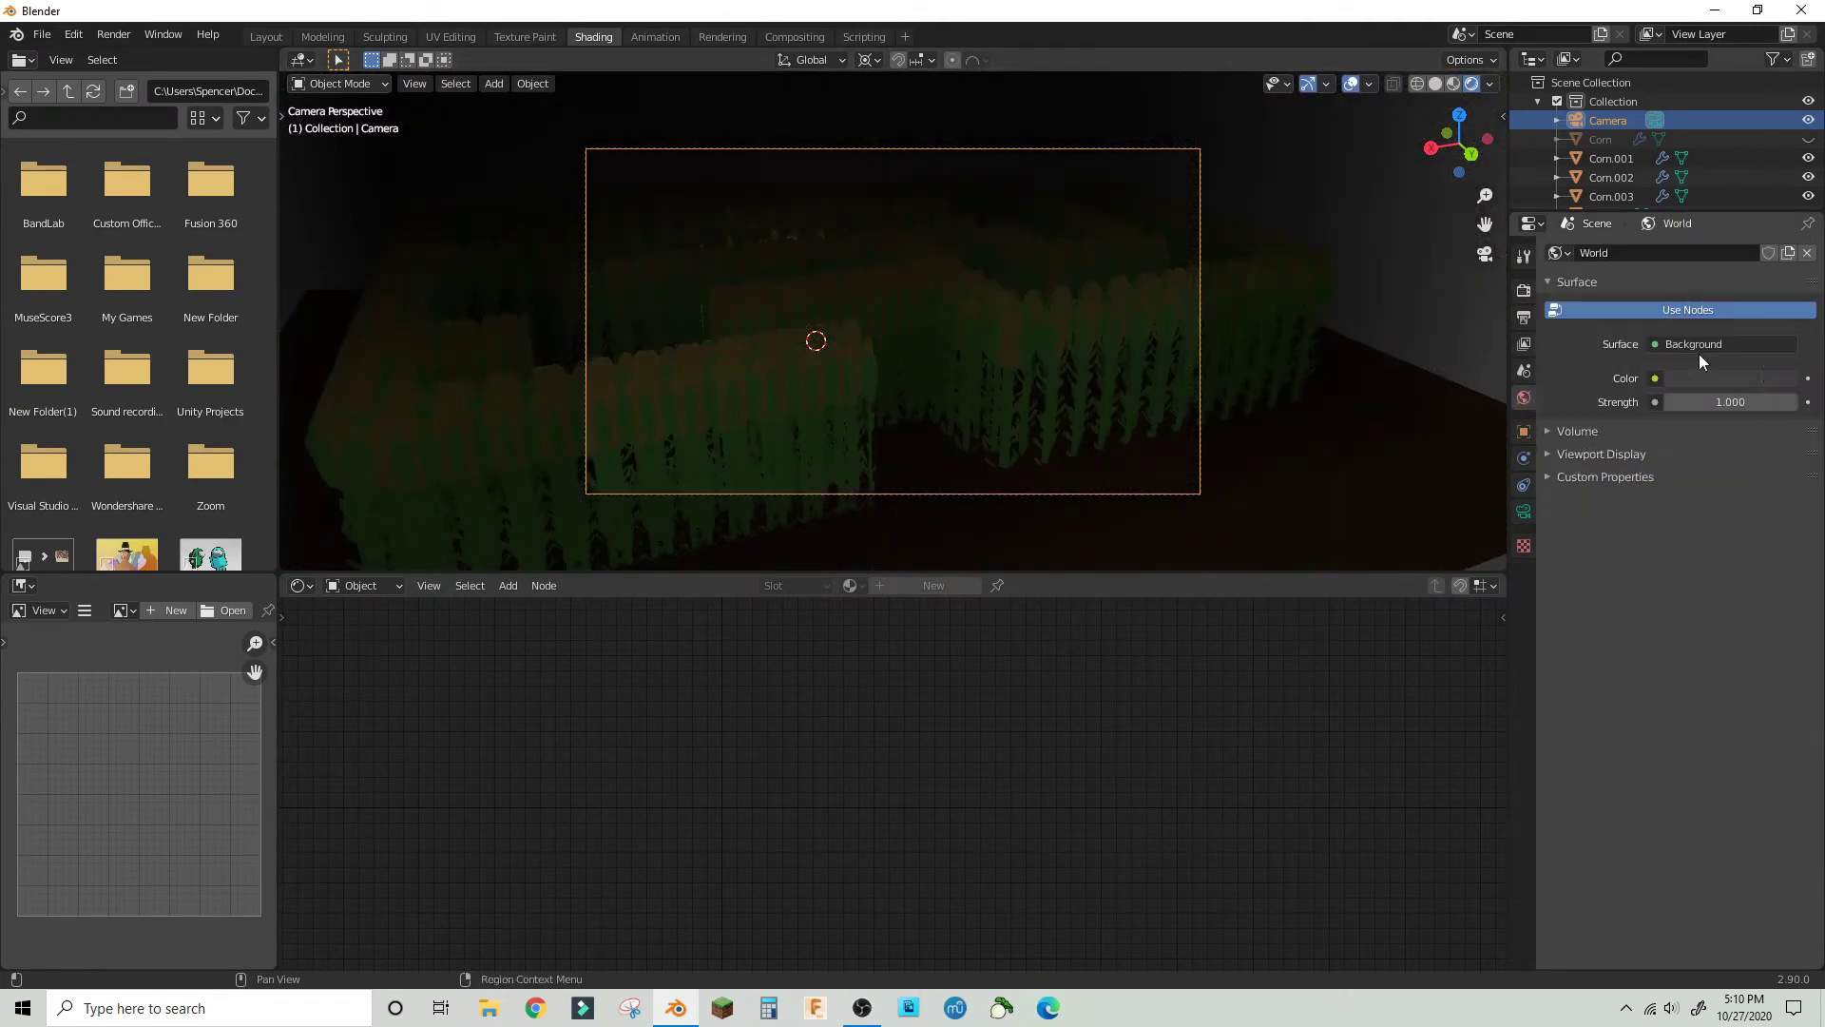
pyautogui.click(1655, 377)
pyautogui.click(1313, 462)
pyautogui.click(1760, 402)
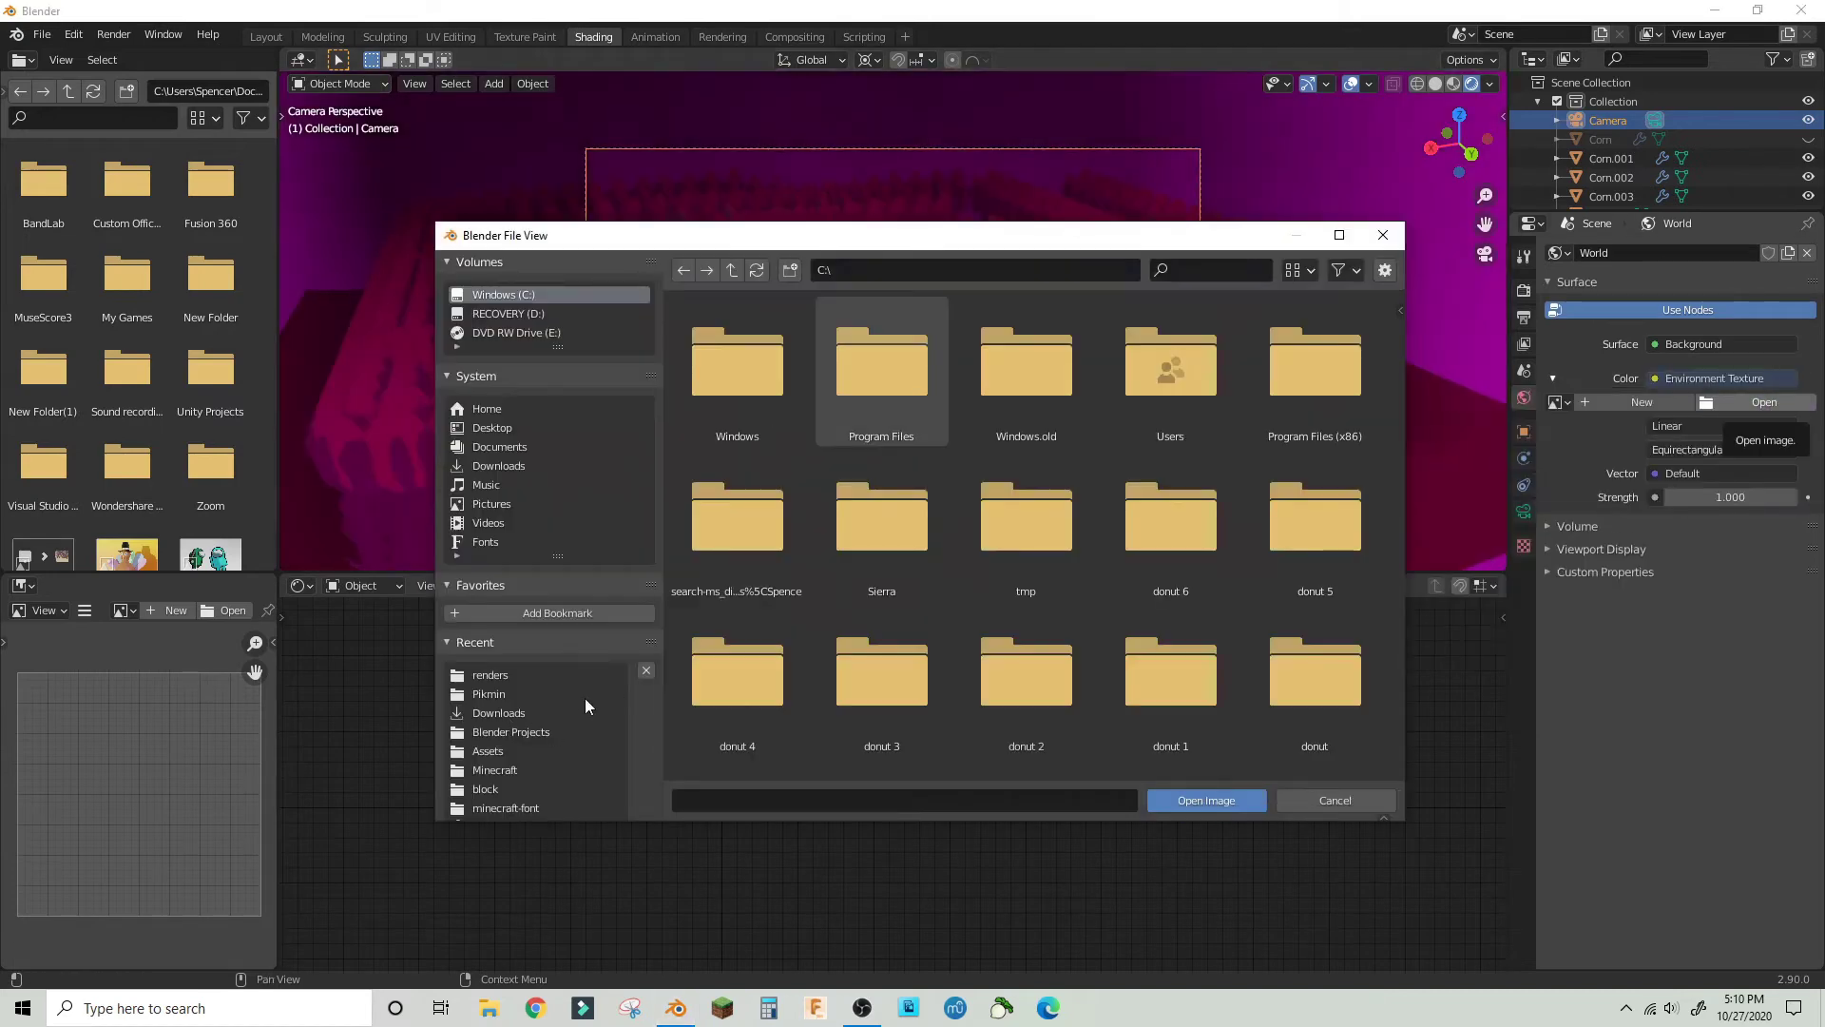
pyautogui.click(608, 708)
pyautogui.click(1337, 270)
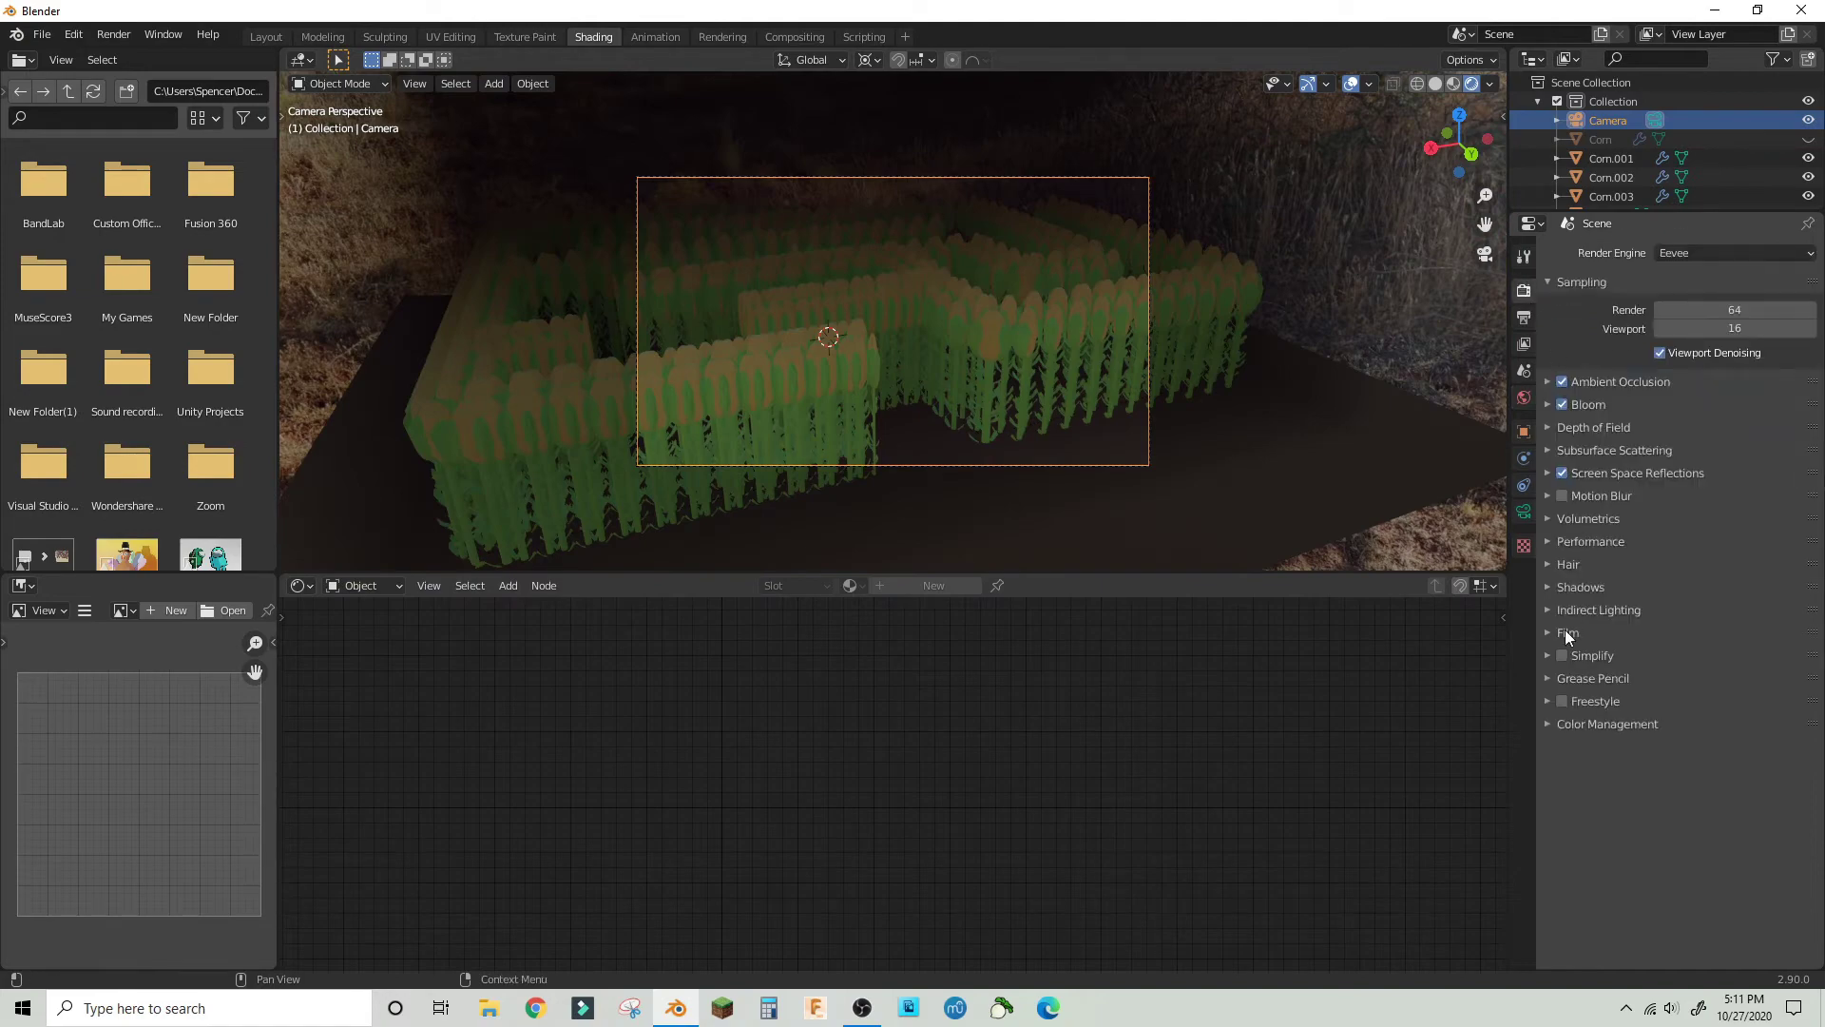
# - Make the film background transparent and set the render engine to Cycles
pyautogui.click(1564, 632)
pyautogui.click(1660, 682)
pyautogui.click(1711, 253)
pyautogui.click(1696, 321)
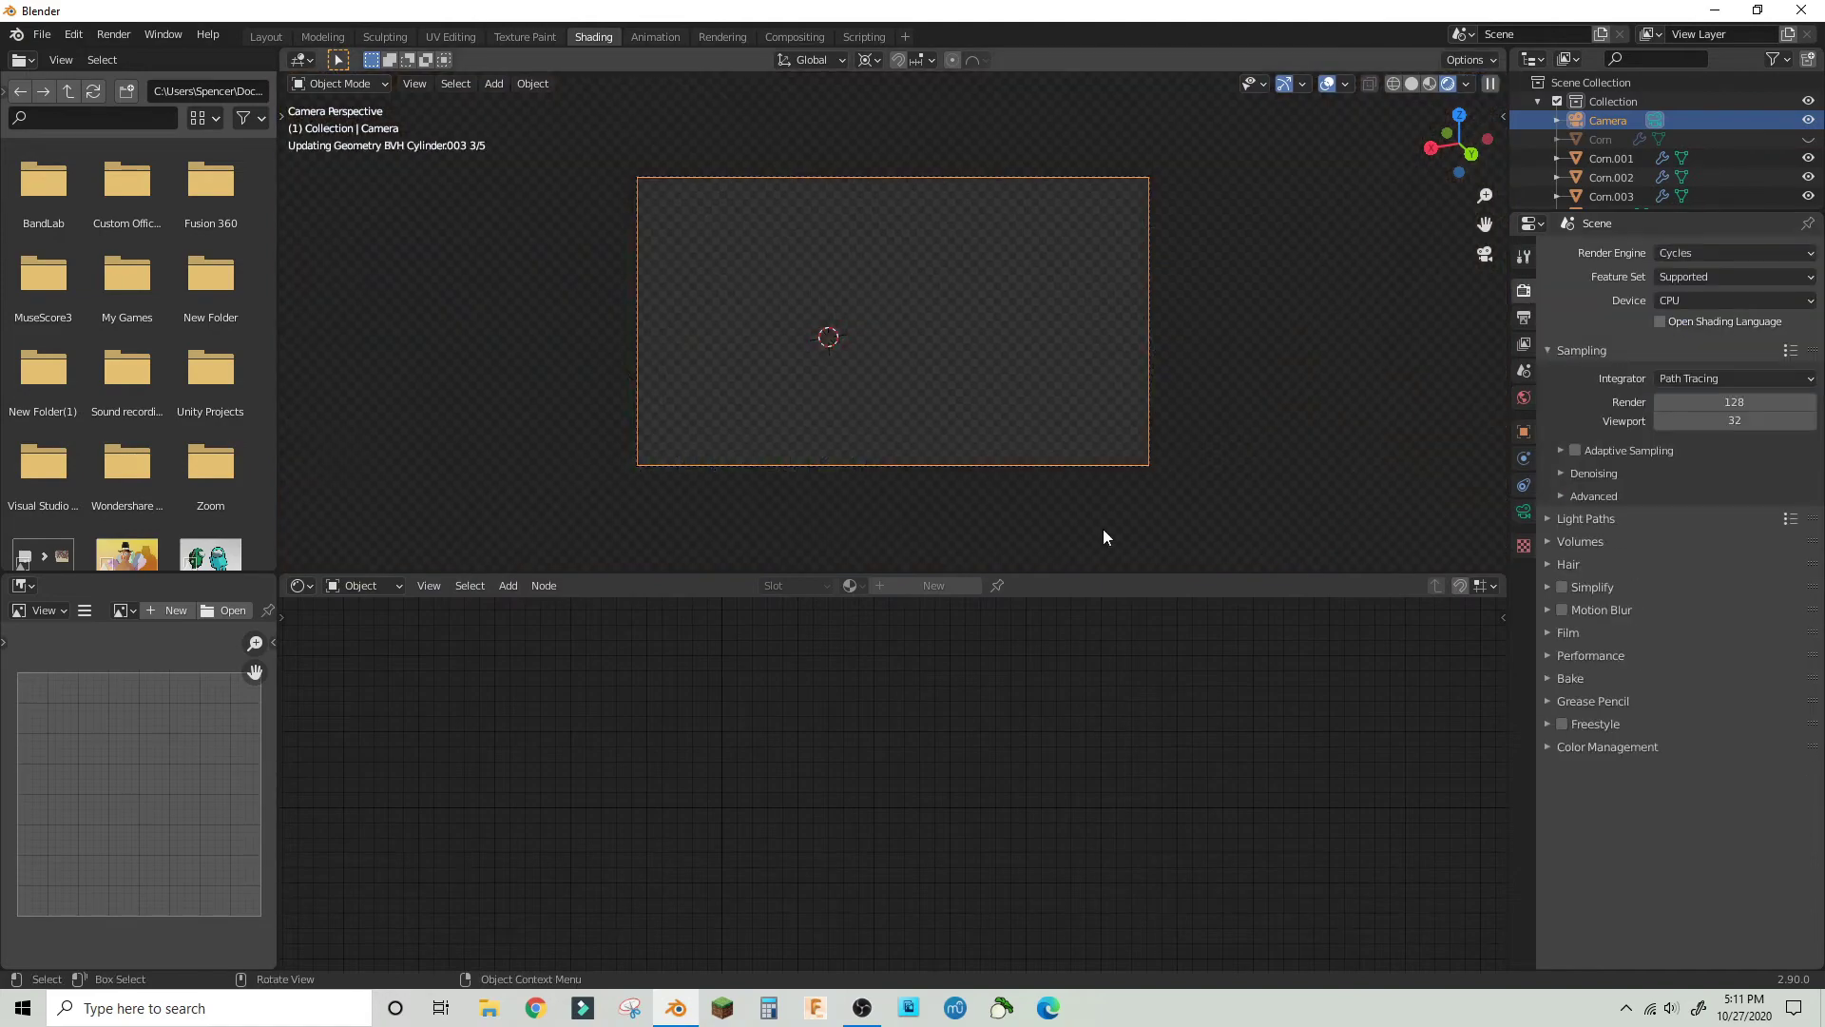
pyautogui.scroll(1, 1184, 207)
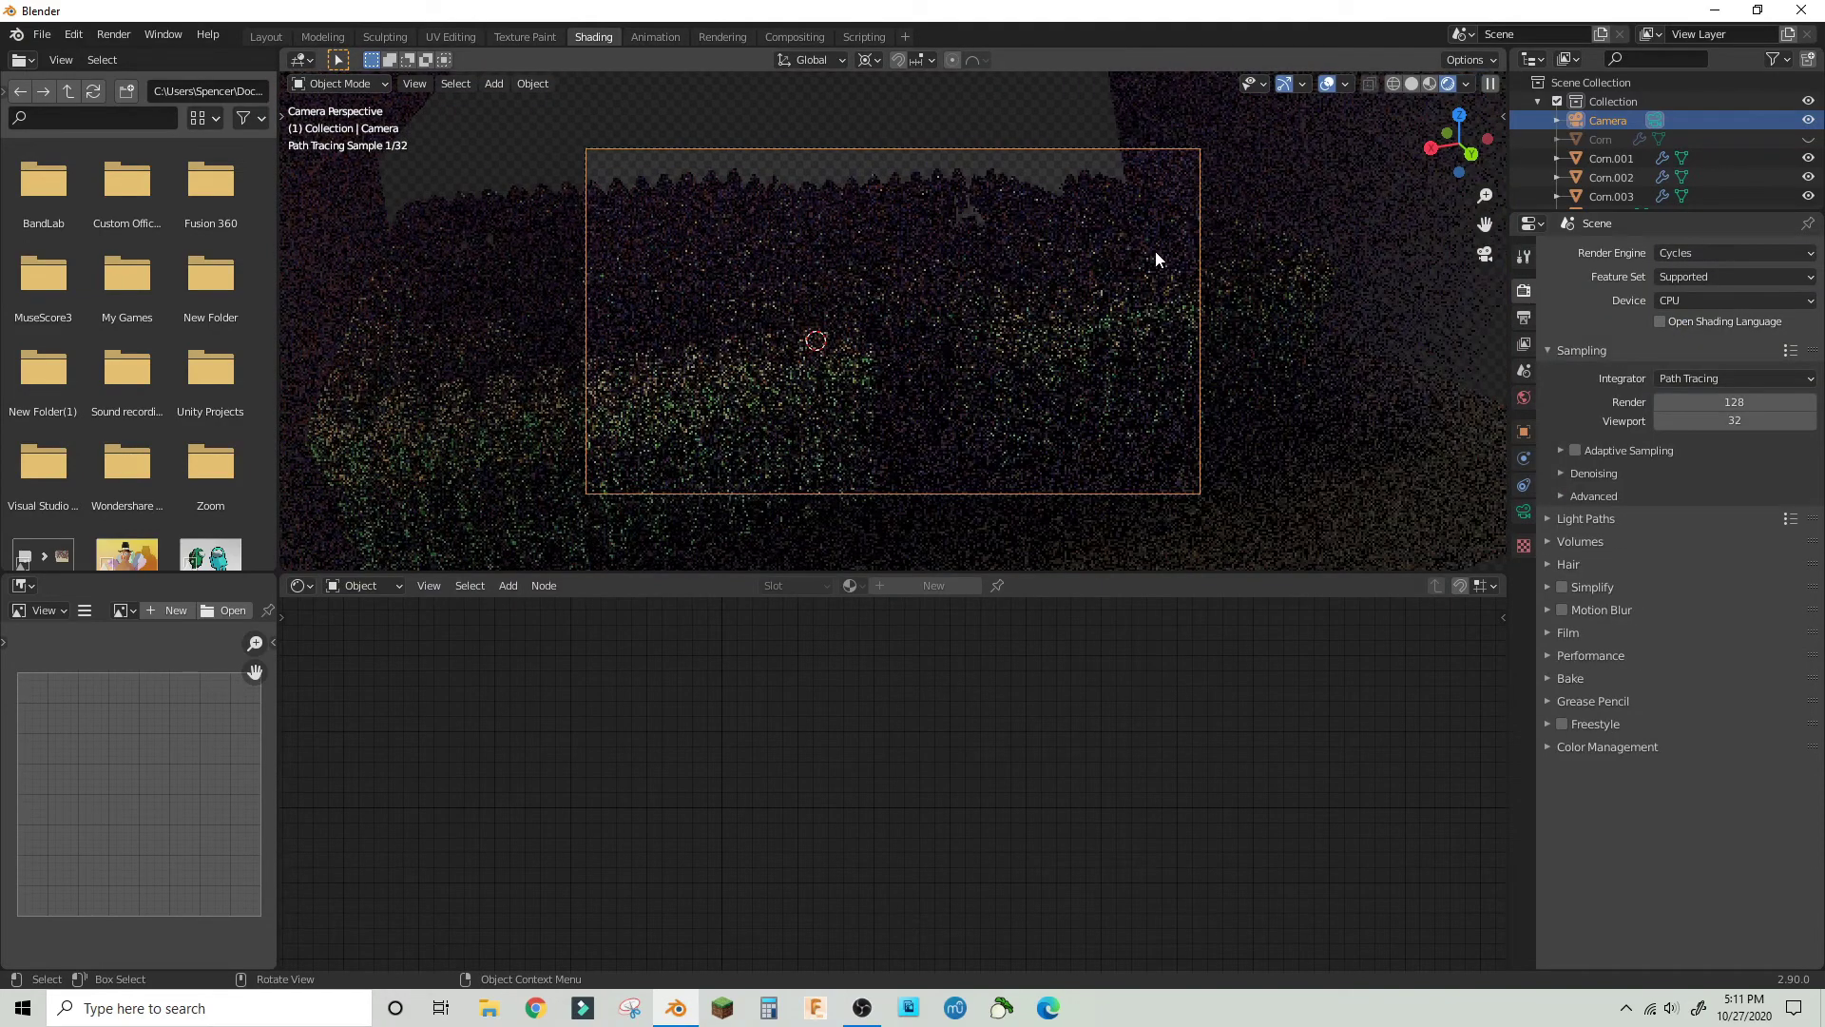
# - Turn on viewport denoising in the Cycles sampling settings
pyautogui.click(1523, 512)
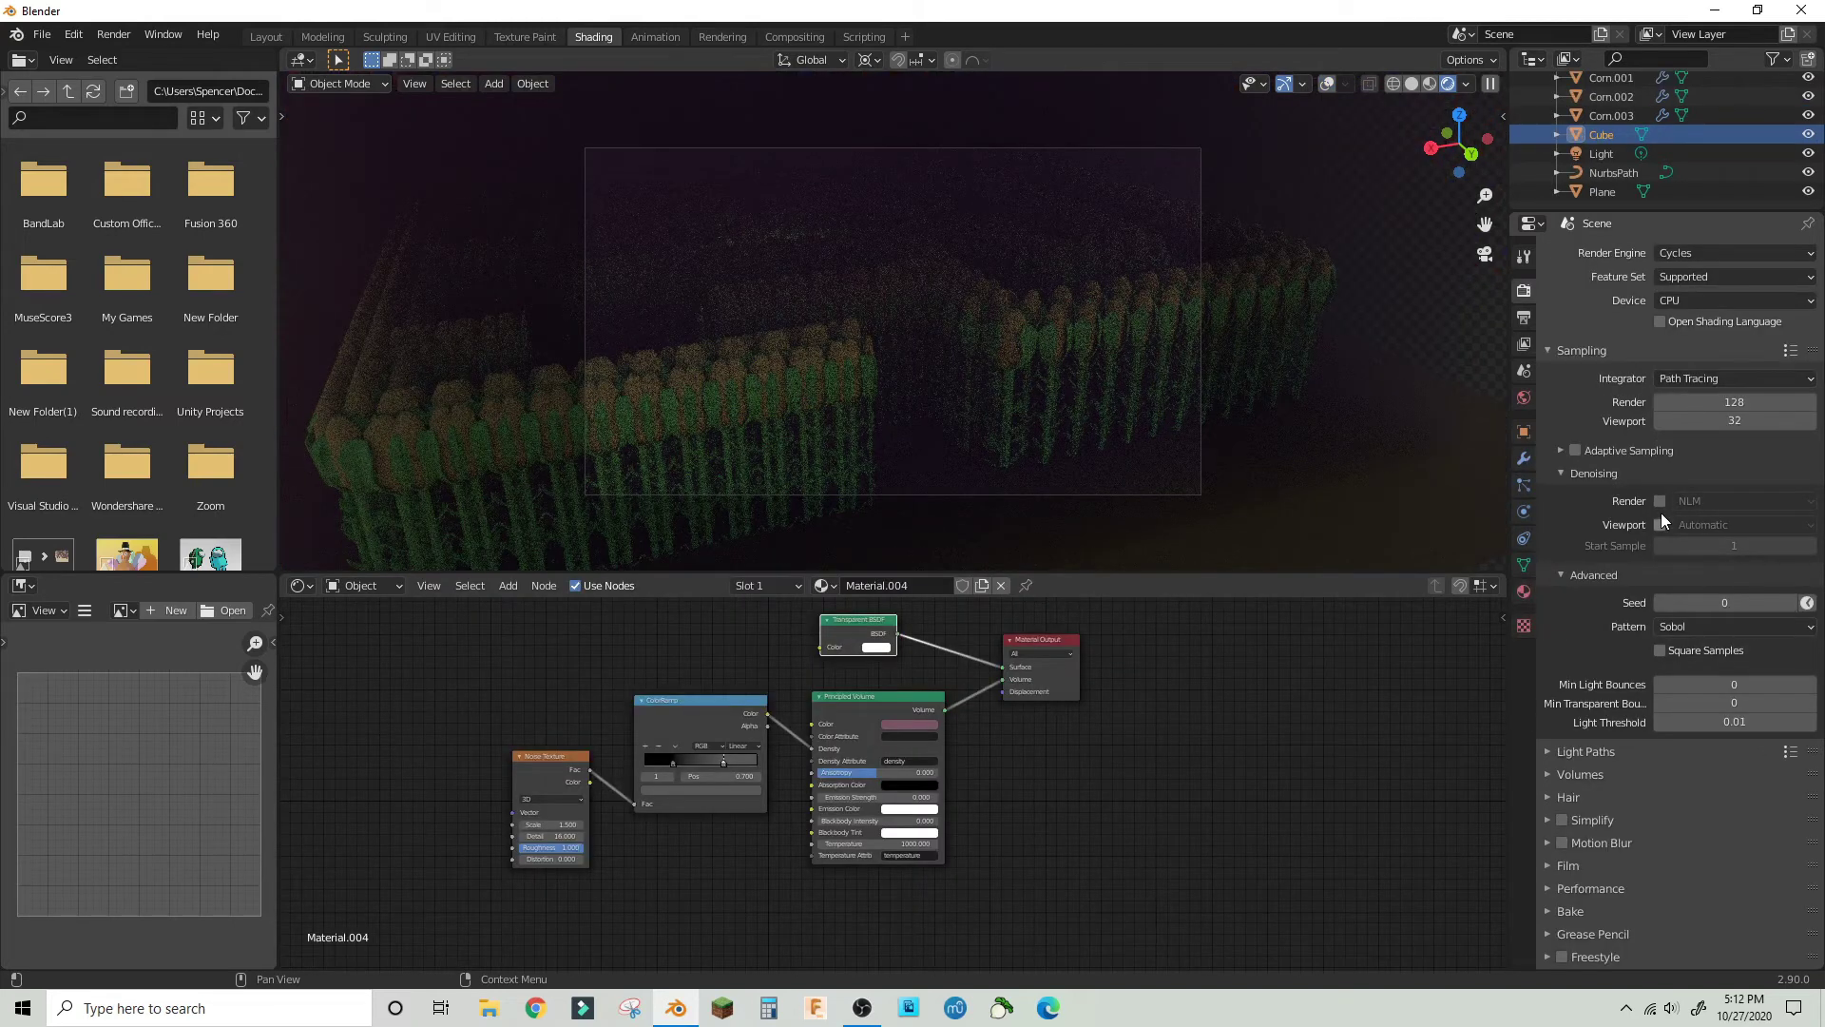
pyautogui.click(1658, 521)
pyautogui.click(1319, 80)
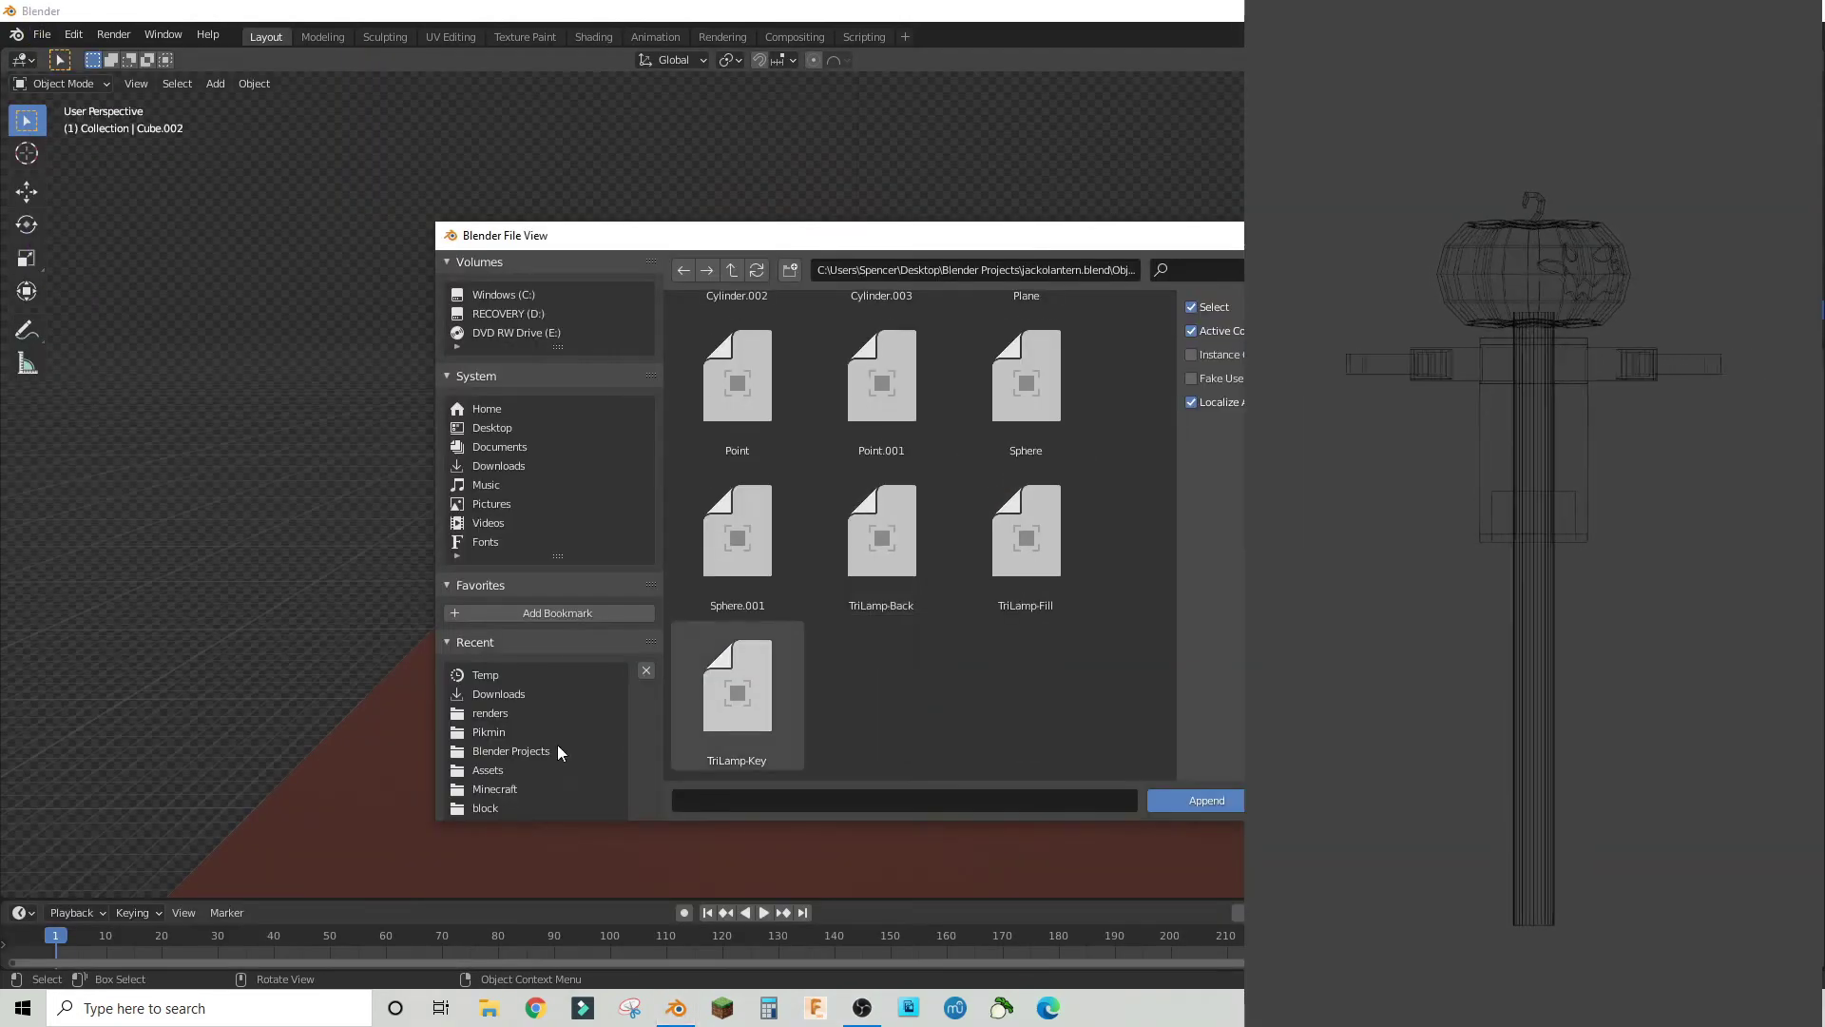
# - Search the Blender Projects folder for "flannel" and open the Material folder inside flannels.blend for appending
pyautogui.click(510, 751)
pyautogui.scroll(-5, 1031, 379)
pyautogui.scroll(5, 840, 342)
pyautogui.scroll(-4, 1017, 460)
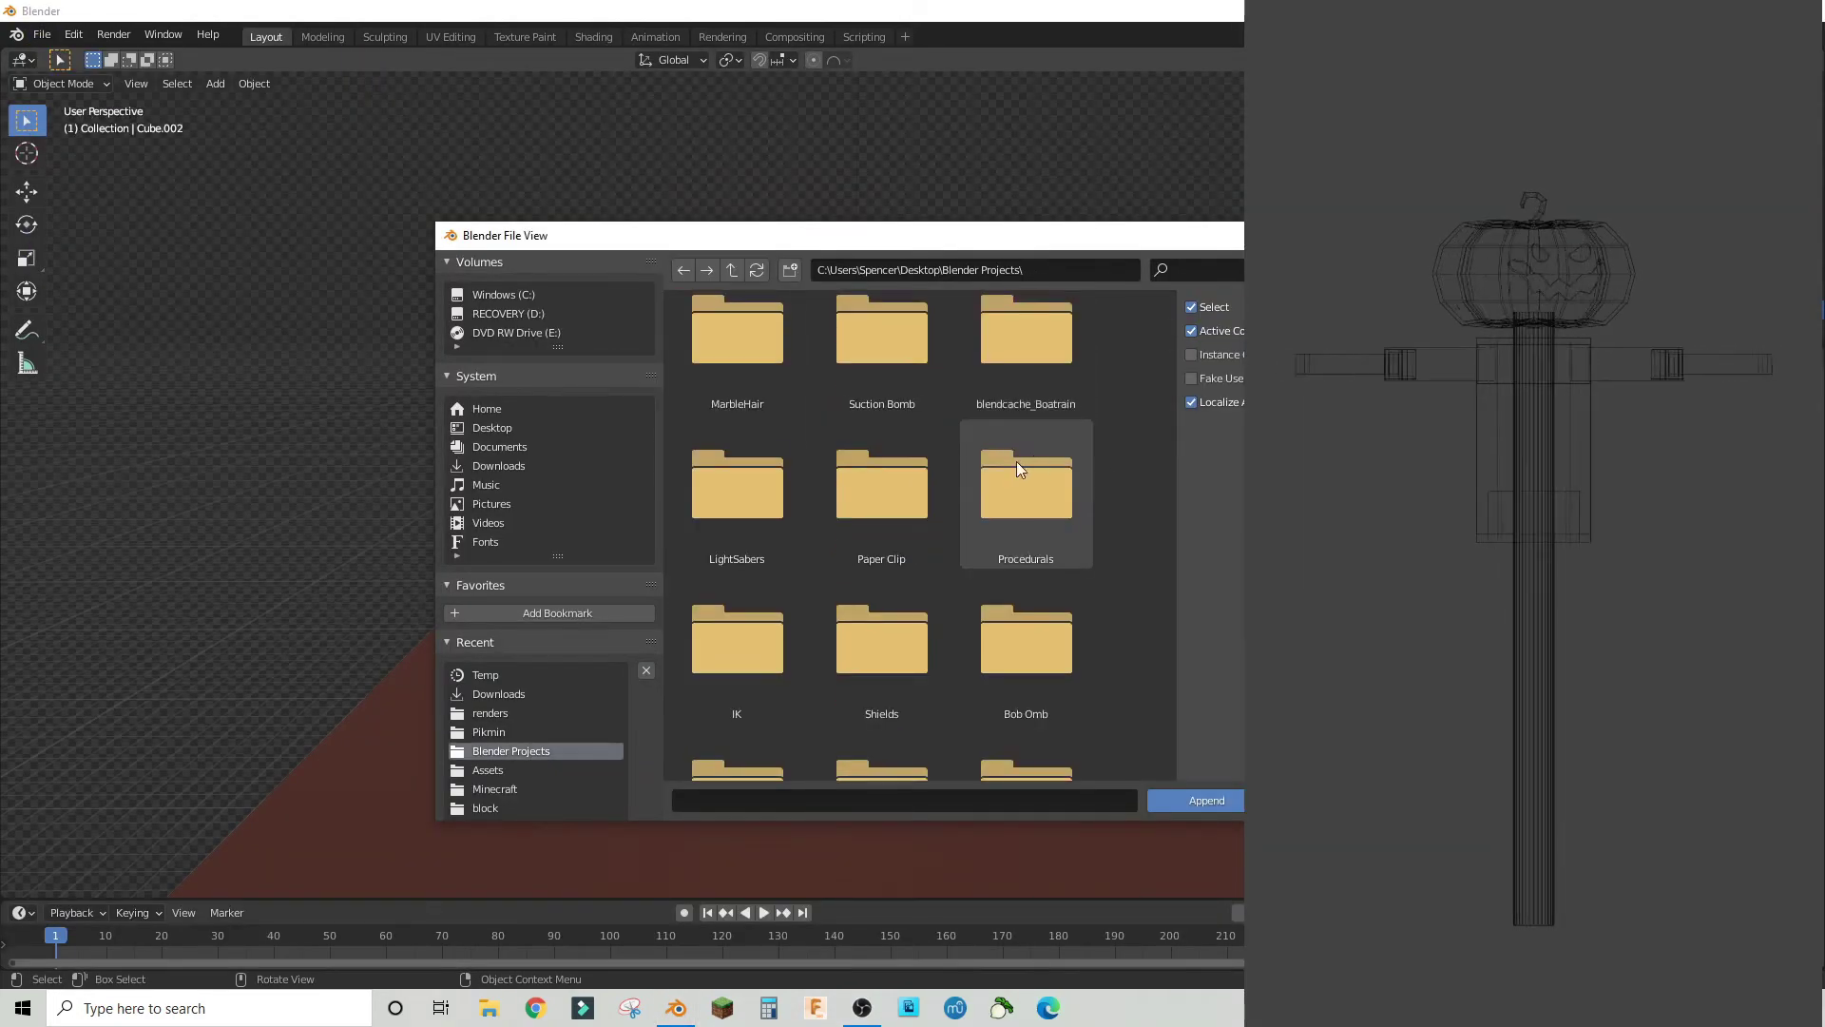
pyautogui.scroll(-10, 1017, 460)
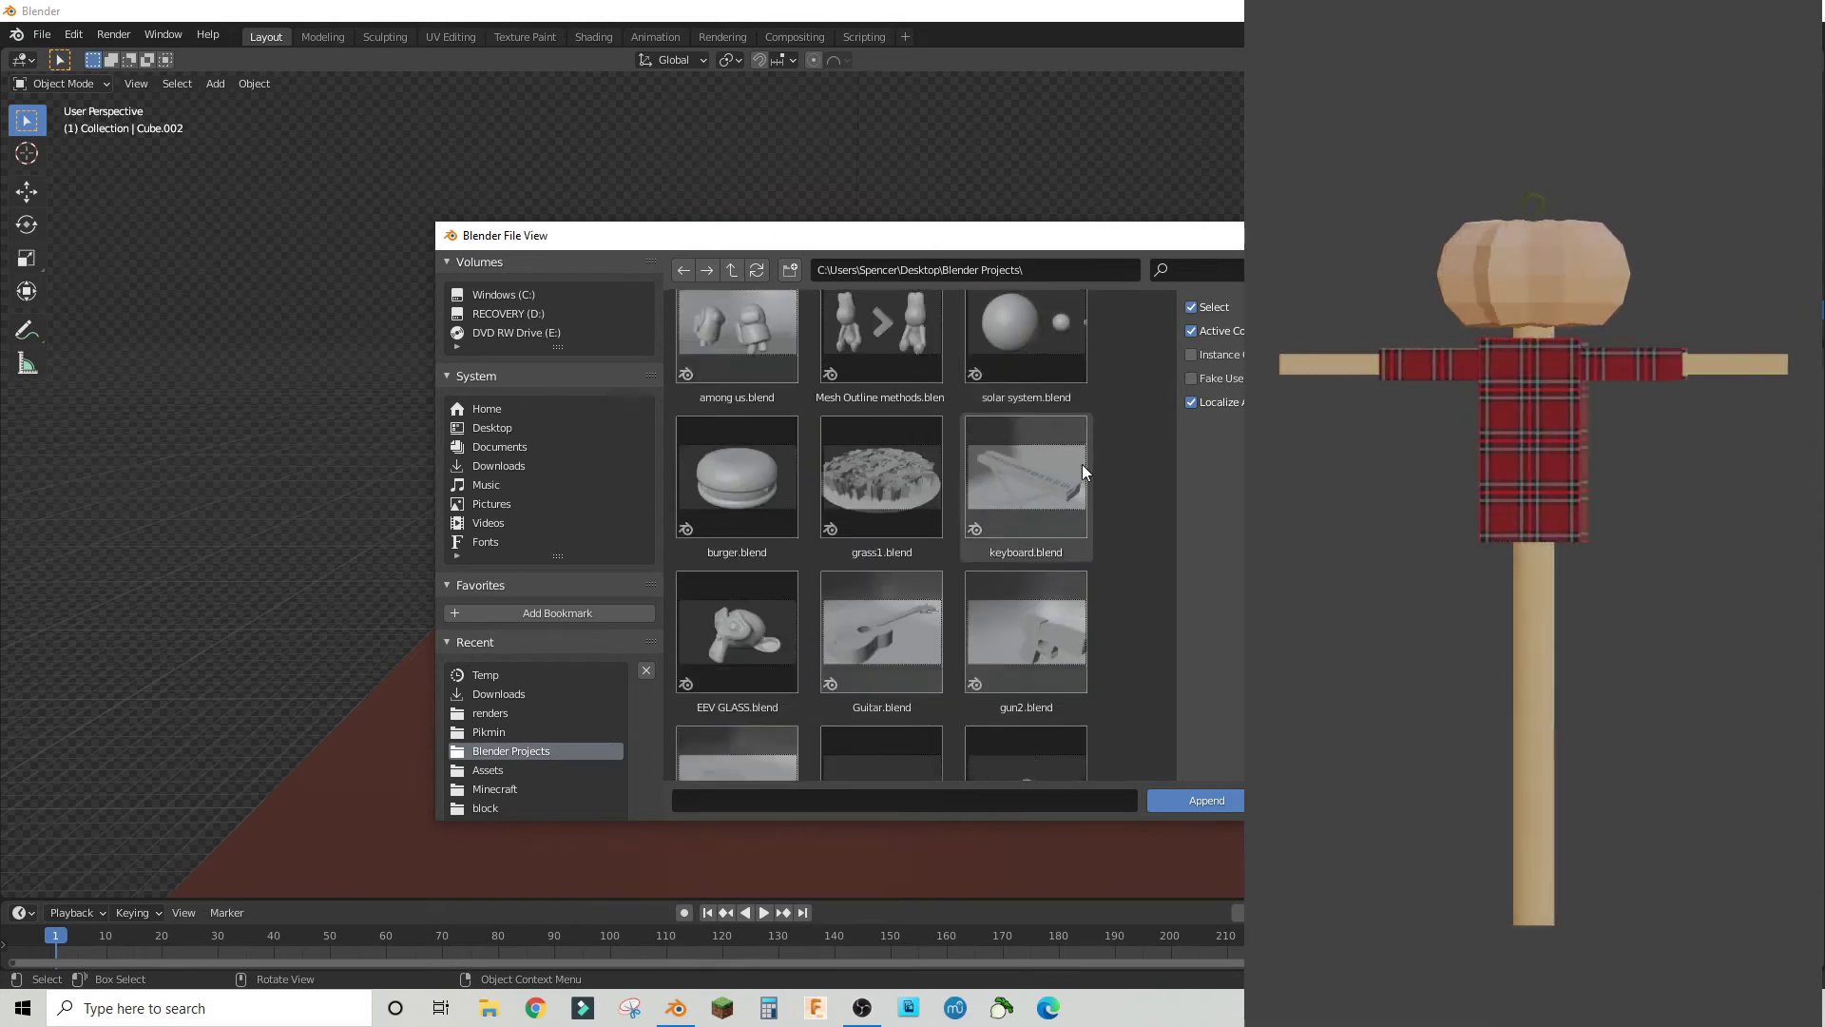
pyautogui.scroll(-10, 1082, 464)
pyautogui.click(1218, 272)
pyautogui.write('flannel')
pyautogui.click(738, 371)
pyautogui.click(1195, 801)
pyautogui.doubleClick(740, 656)
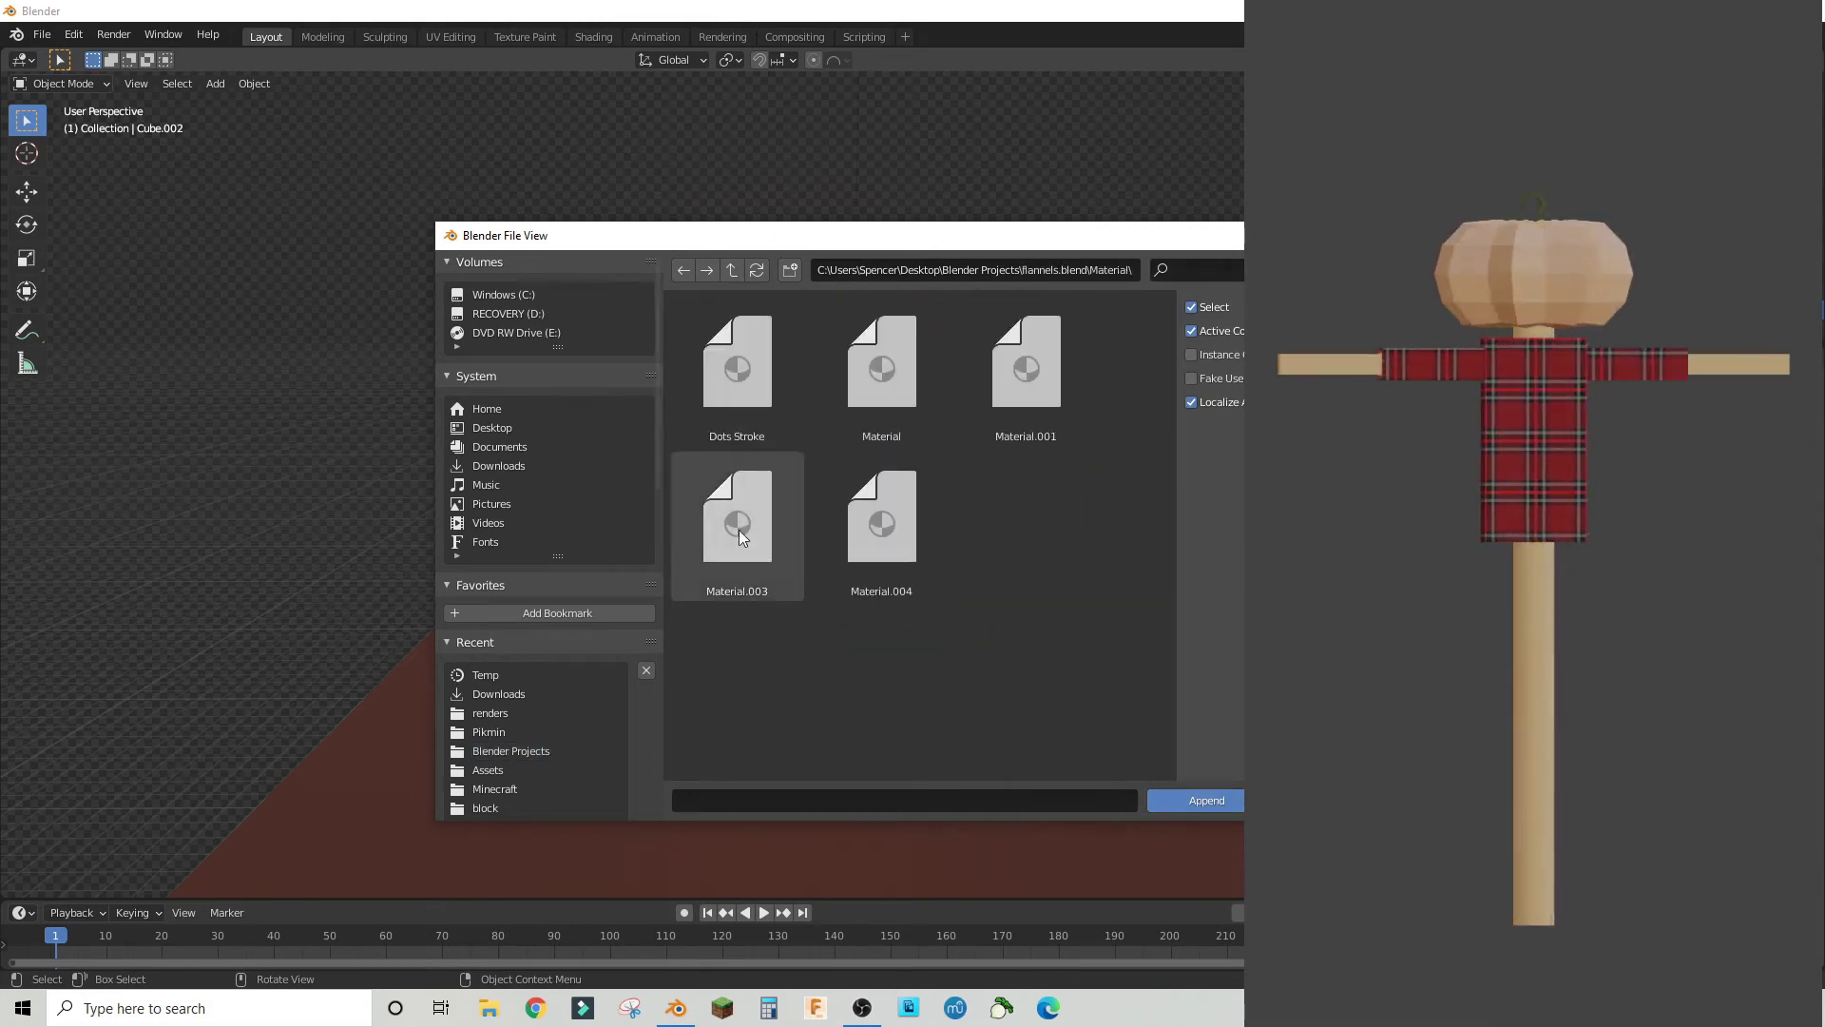
# - Append the materials from Material through Material.004 out of flannels.blend
pyautogui.click(881, 371)
pyautogui.keyDown('shift'); pyautogui.click(881, 522); pyautogui.keyUp('shift')
pyautogui.click(1236, 796)
# - Give the scarecrow's pole a new material with a light orange-brown base color (H 0.084, S 0.585, V 0.906)
pyautogui.click(814, 510)
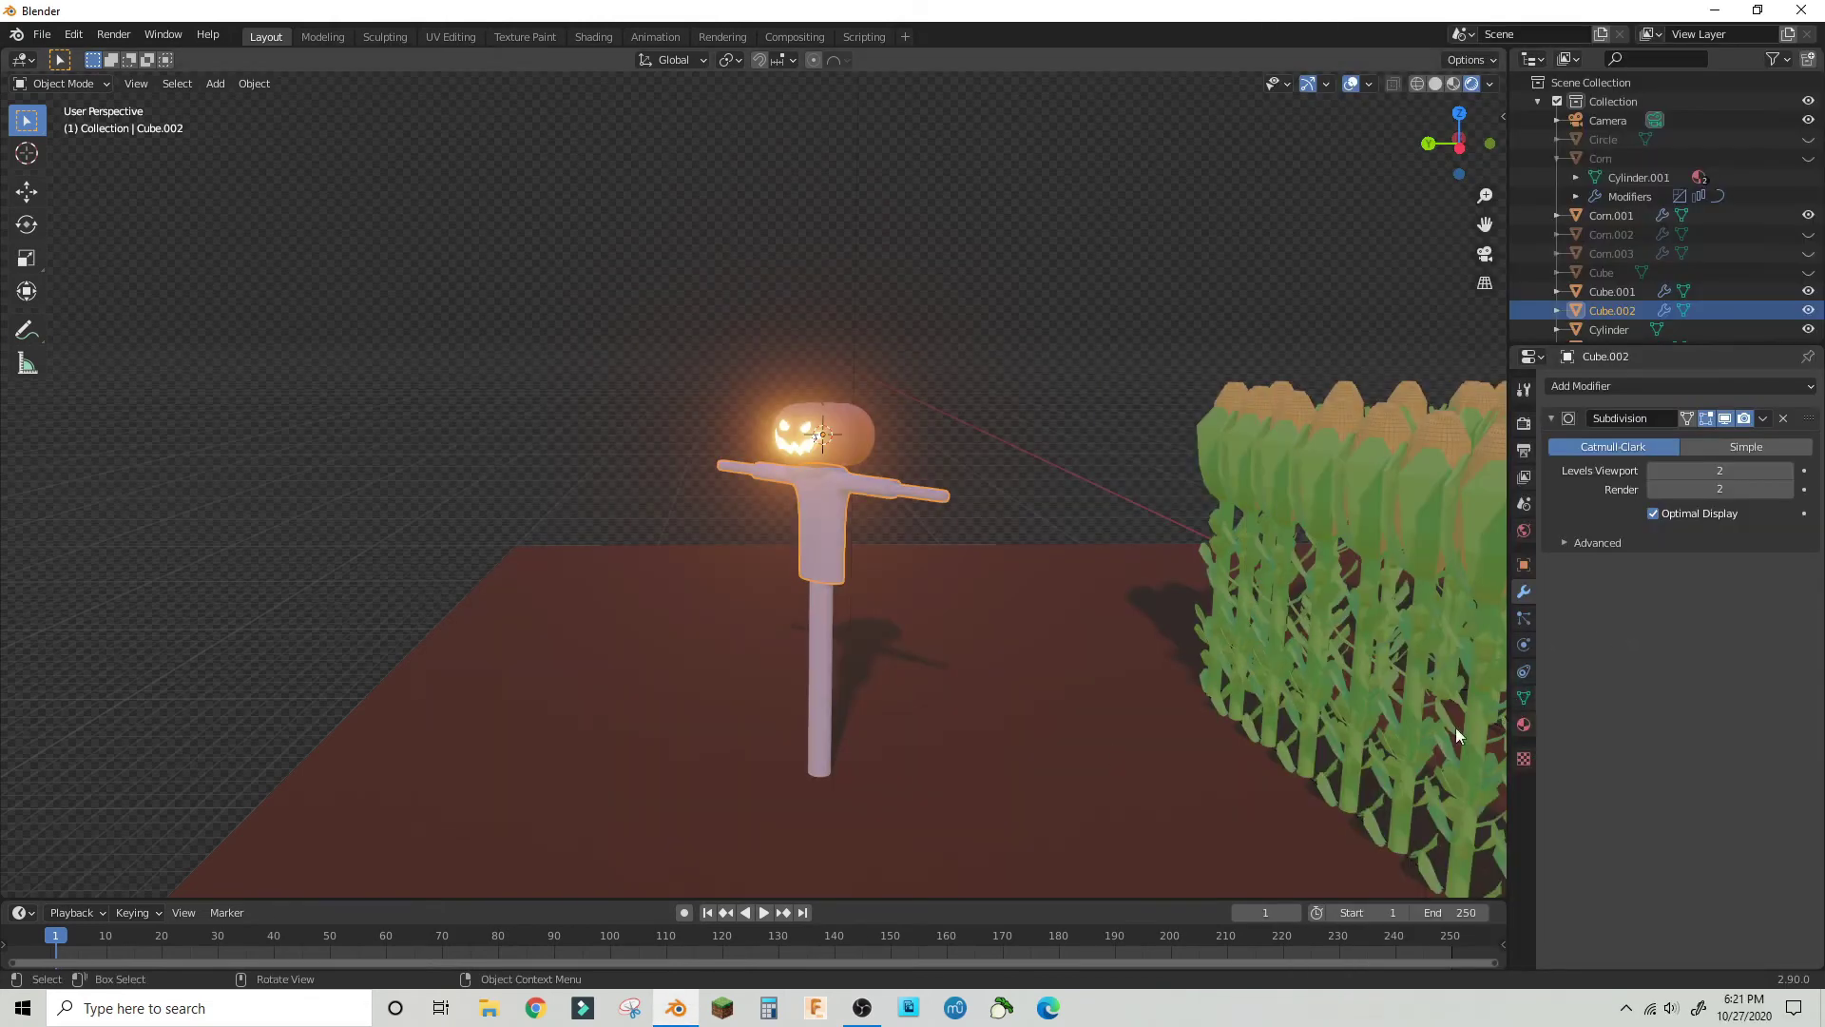
pyautogui.click(832, 694)
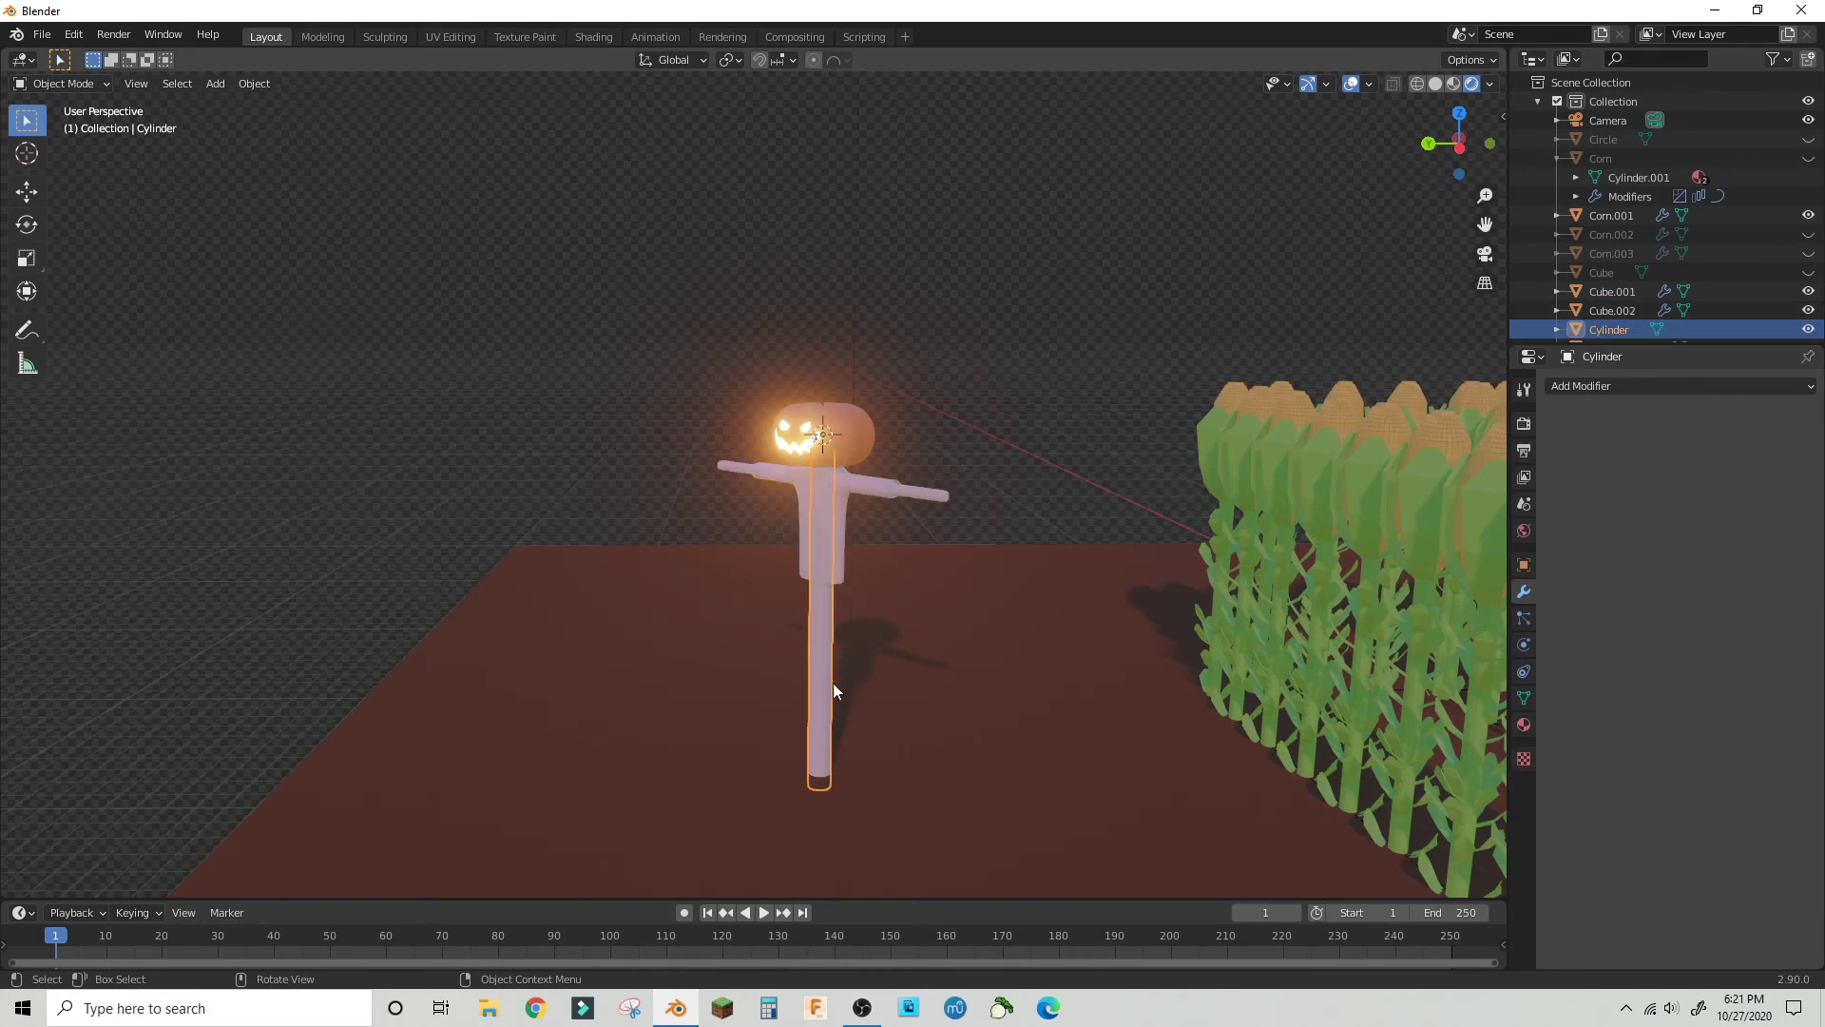
pyautogui.click(1524, 724)
pyautogui.click(1610, 461)
pyautogui.click(1724, 665)
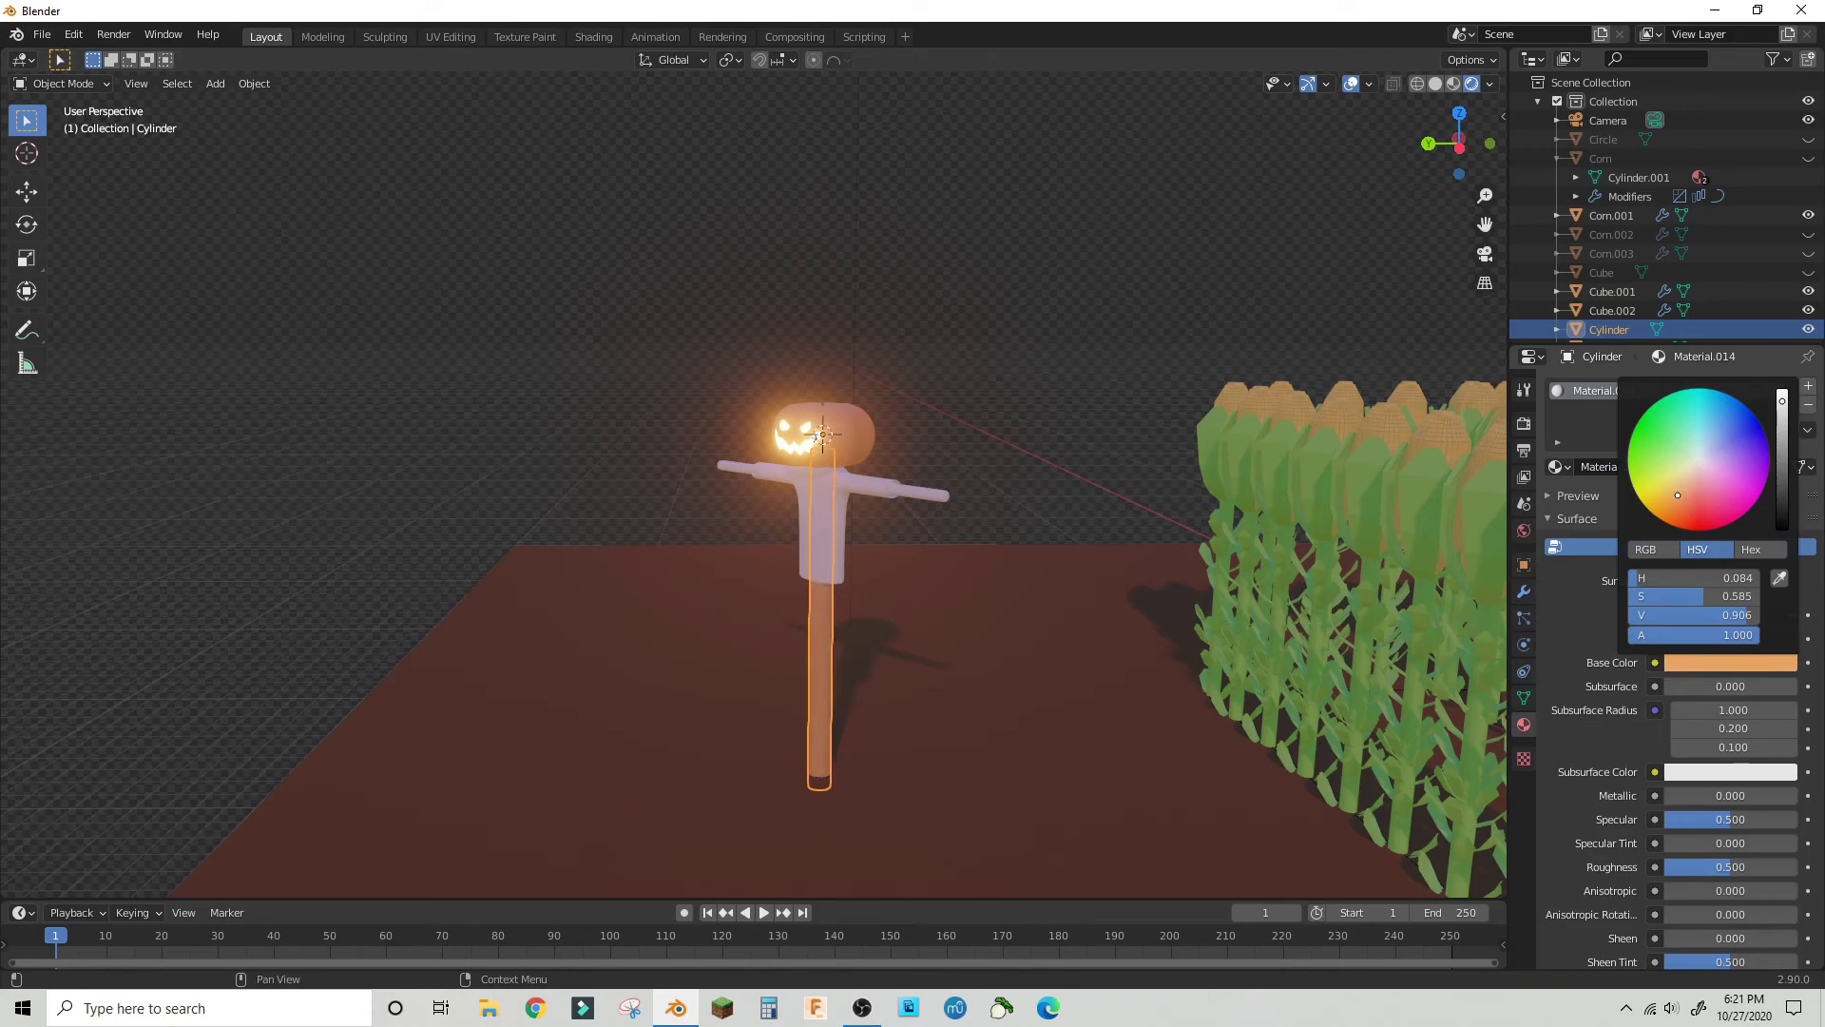
# - Select the shirt faces of the scarecrow's body in a straight-on X-ray view with Circle Select, excluding the bare stick arms
pyautogui.click(837, 498)
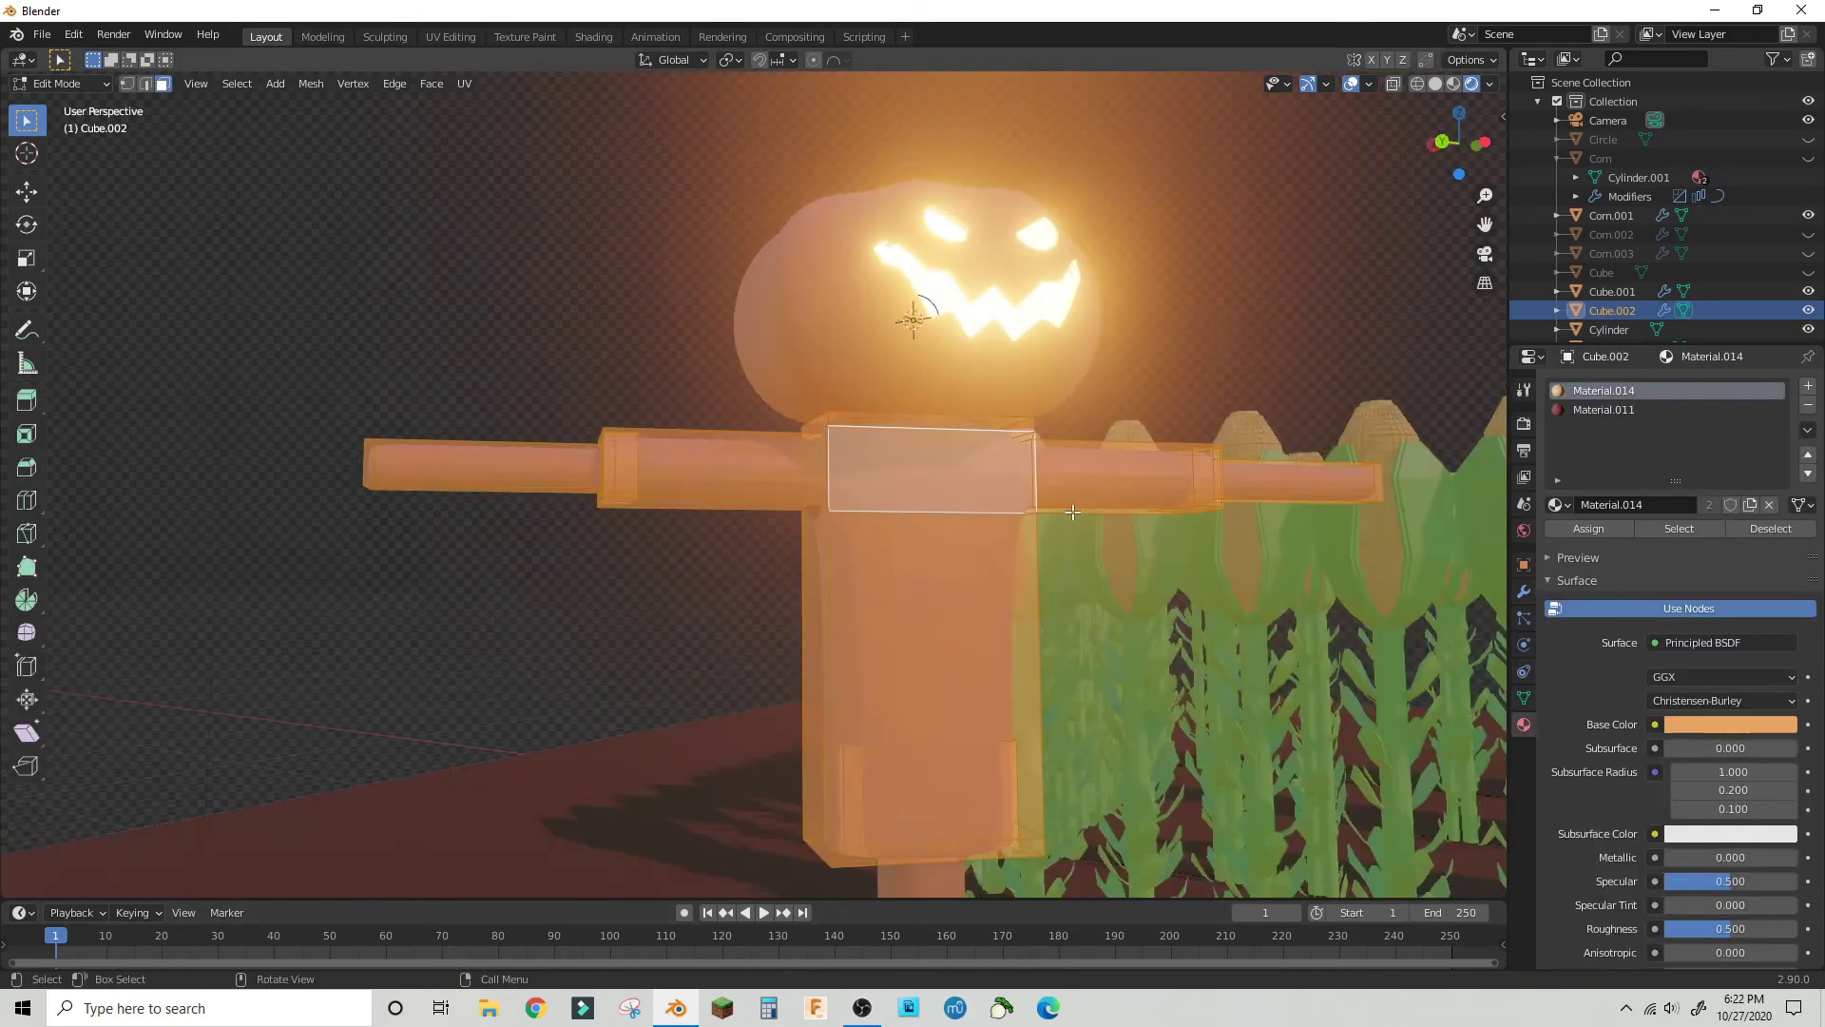
pyautogui.press('KP_3')
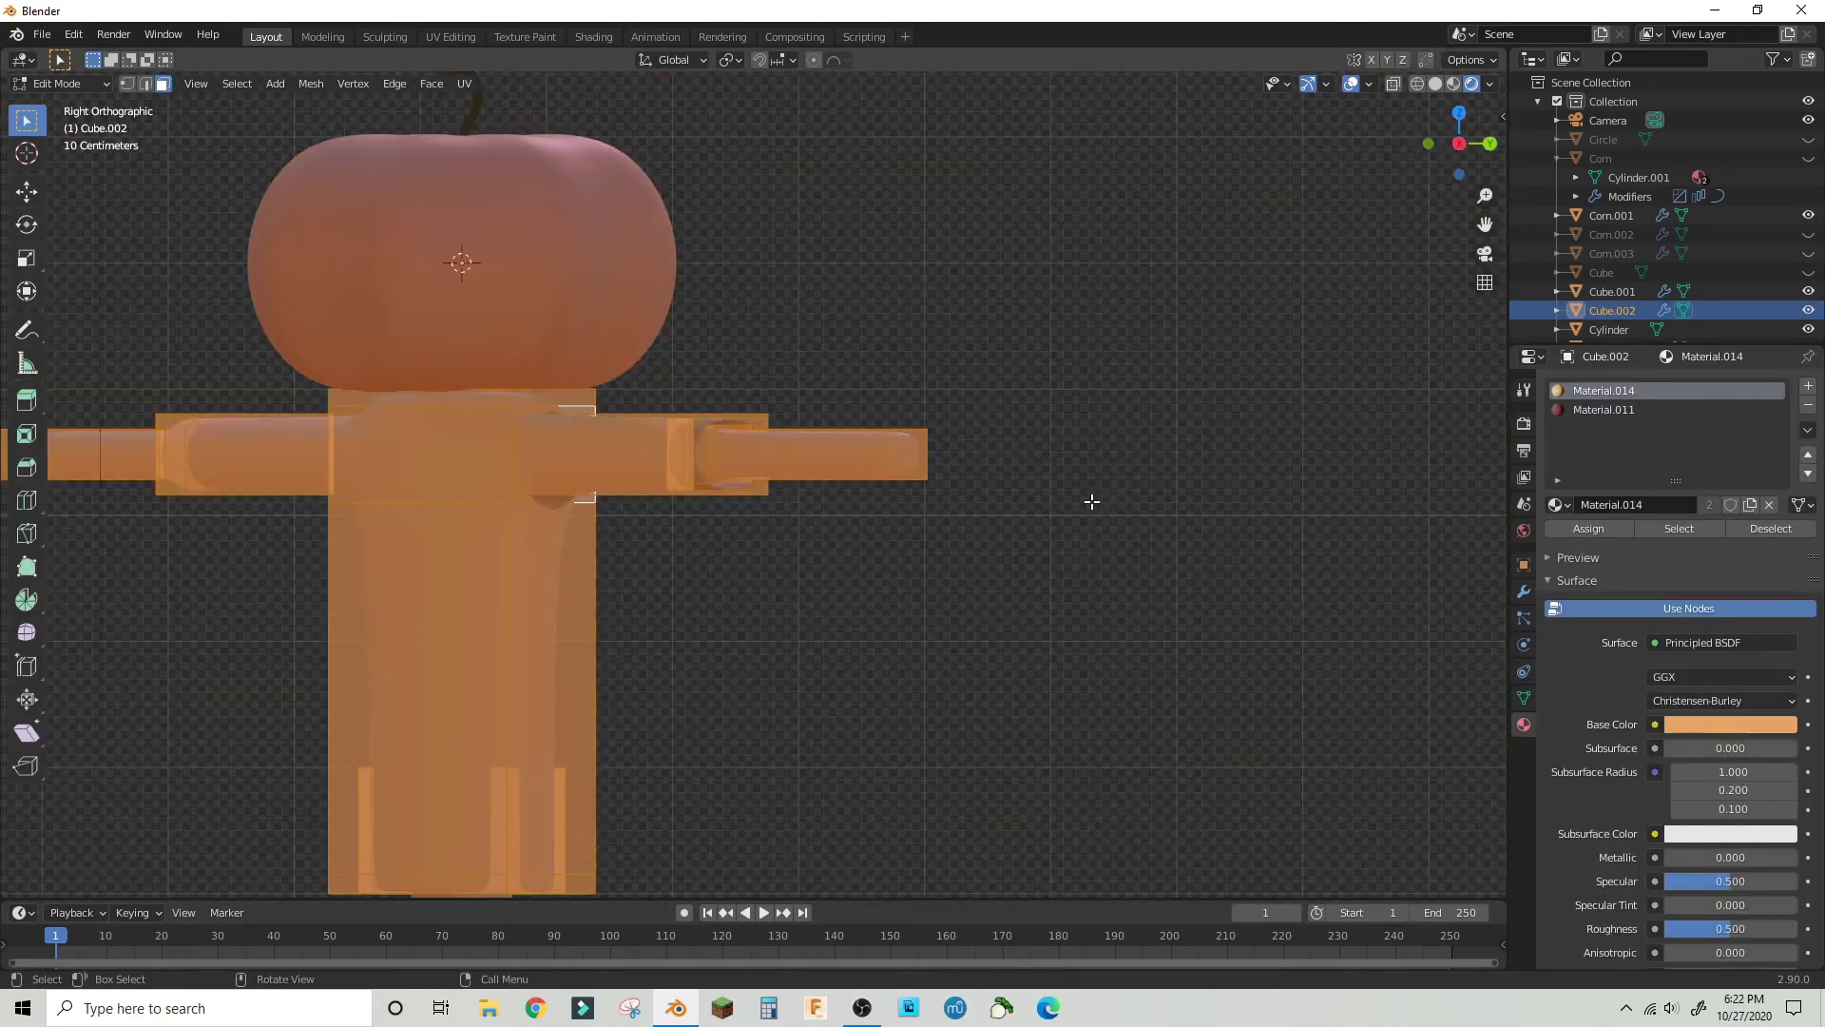
pyautogui.press('KP_7')
pyautogui.press('KP_6')
pyautogui.press('KP_6')
pyautogui.press('KP_6')
pyautogui.press('KP_2')
pyautogui.press('KP_2')
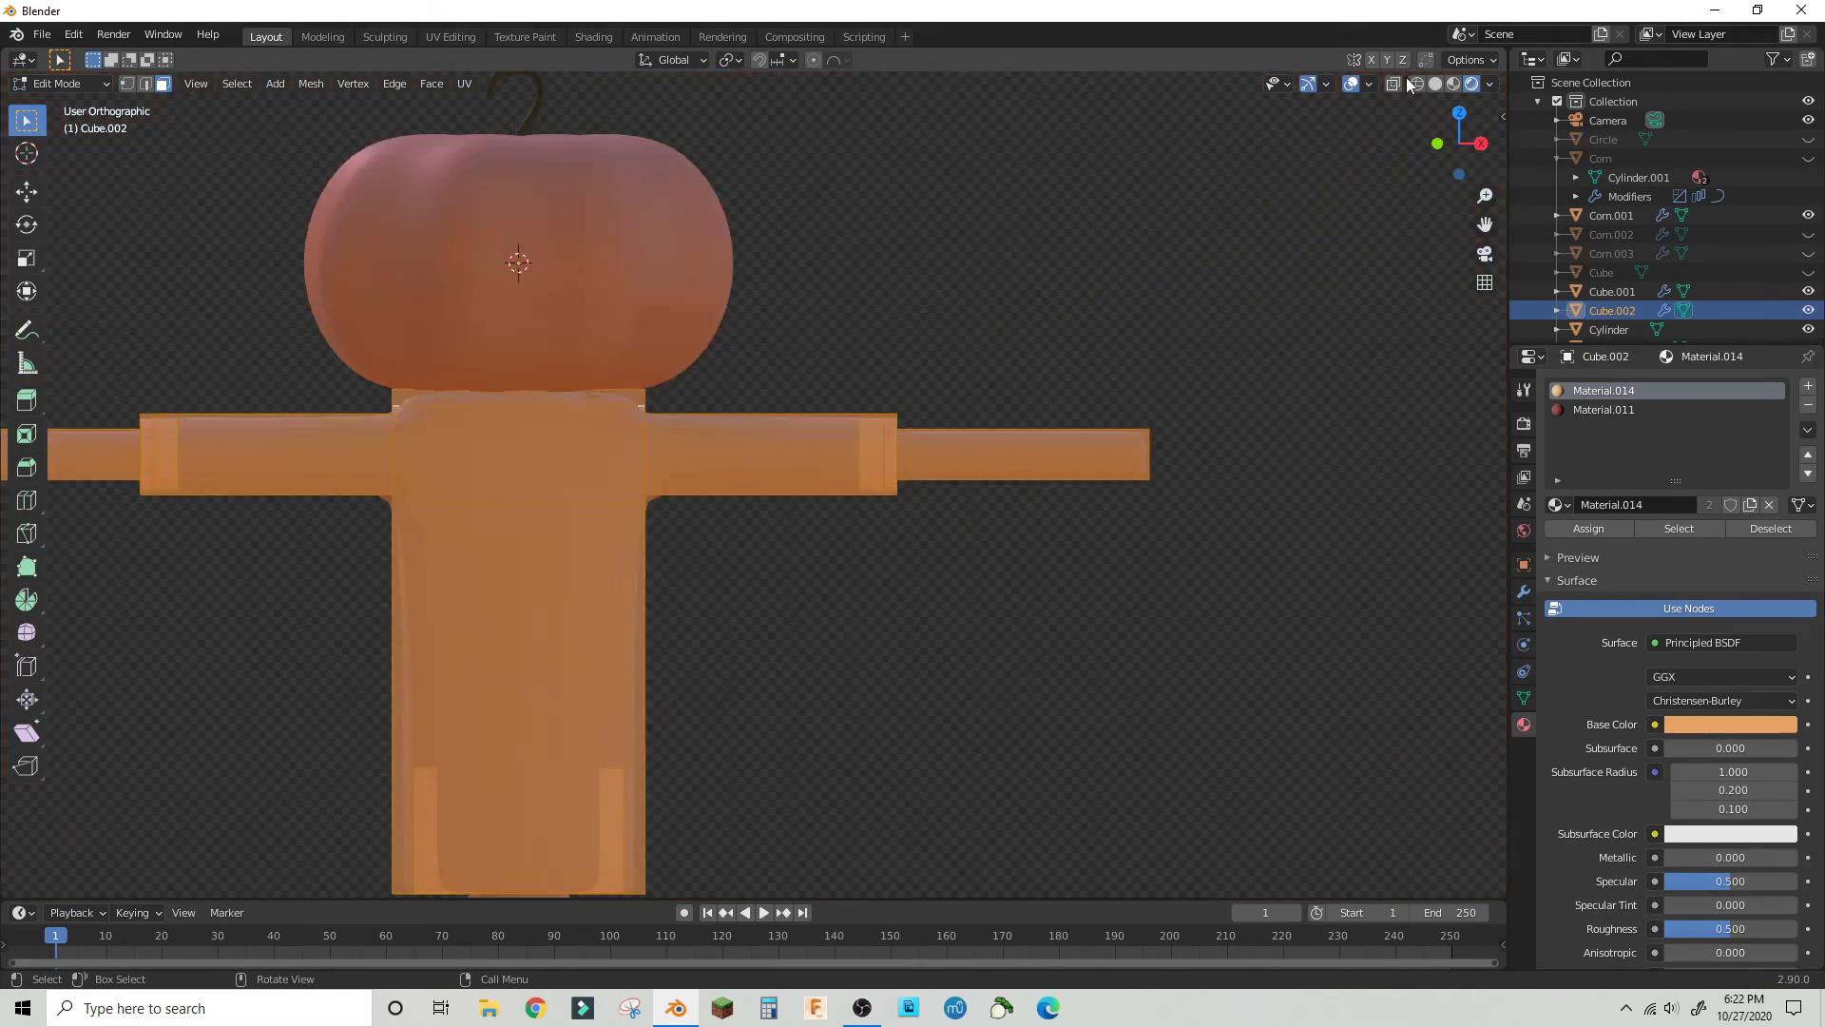
pyautogui.press('Escape')
pyautogui.scroll(-3, 279, 446)
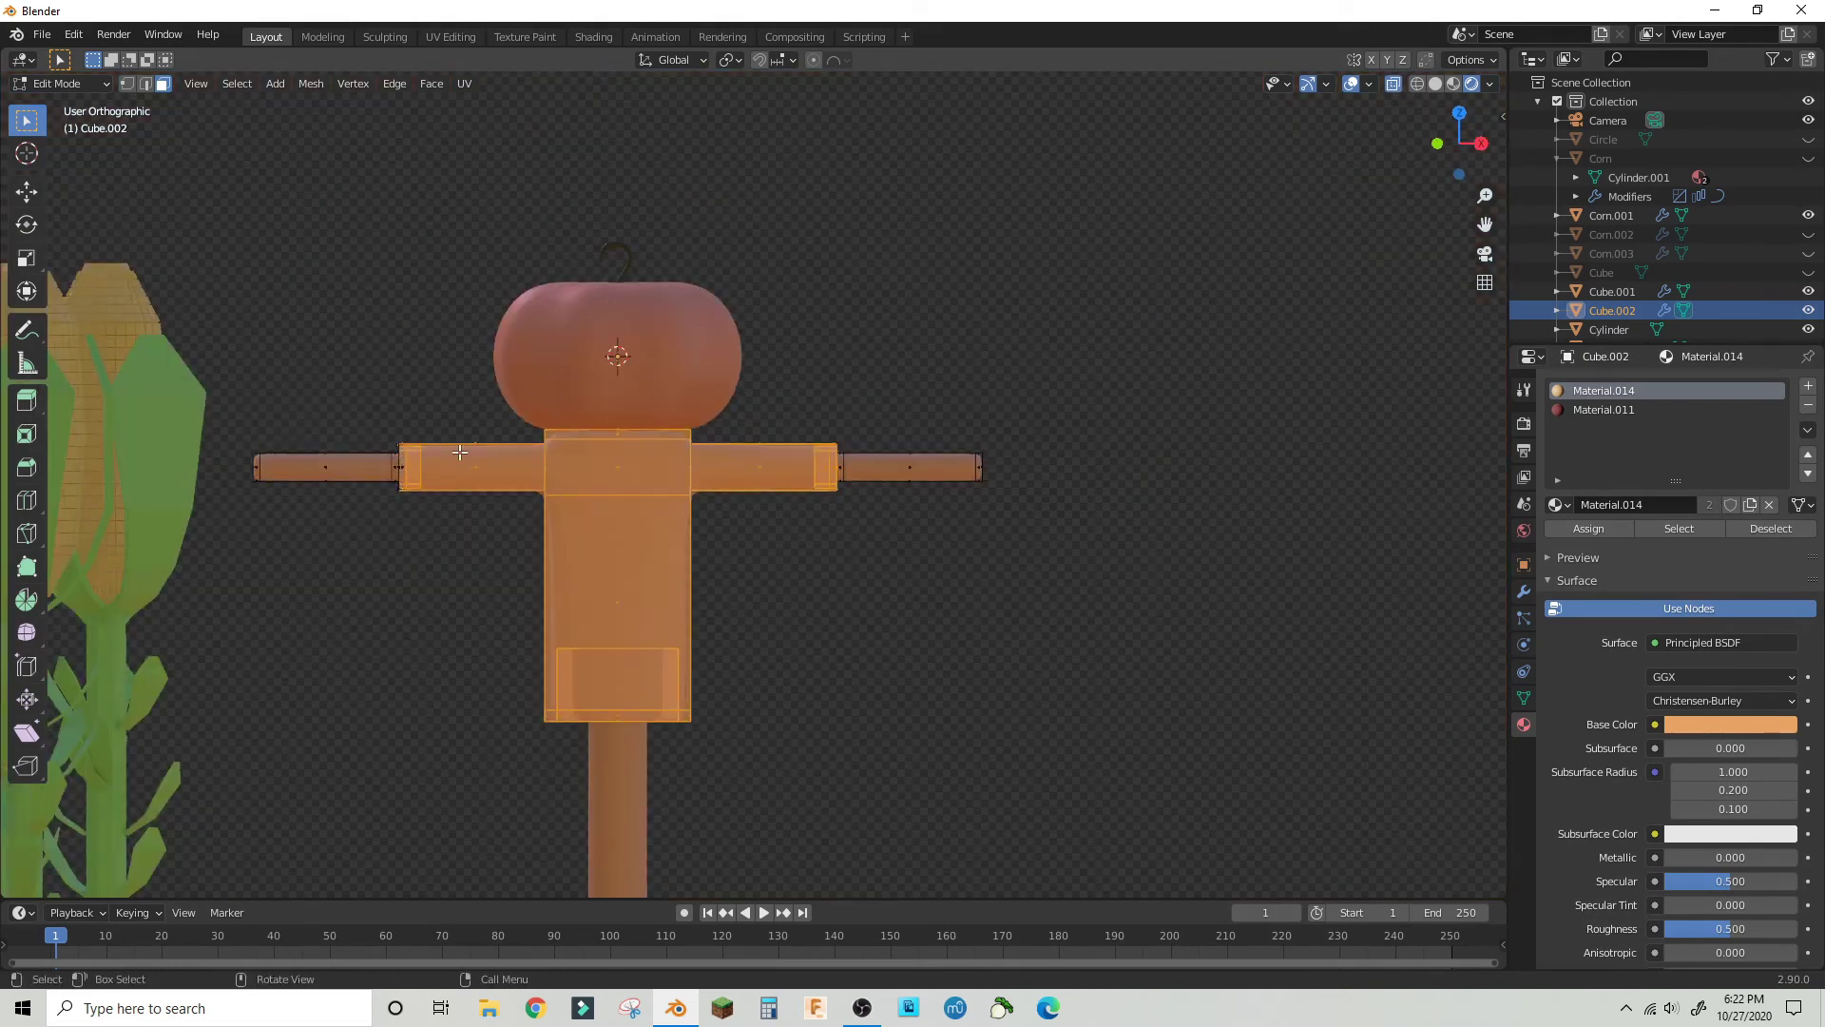
pyautogui.scroll(5, 459, 453)
pyautogui.press('c')
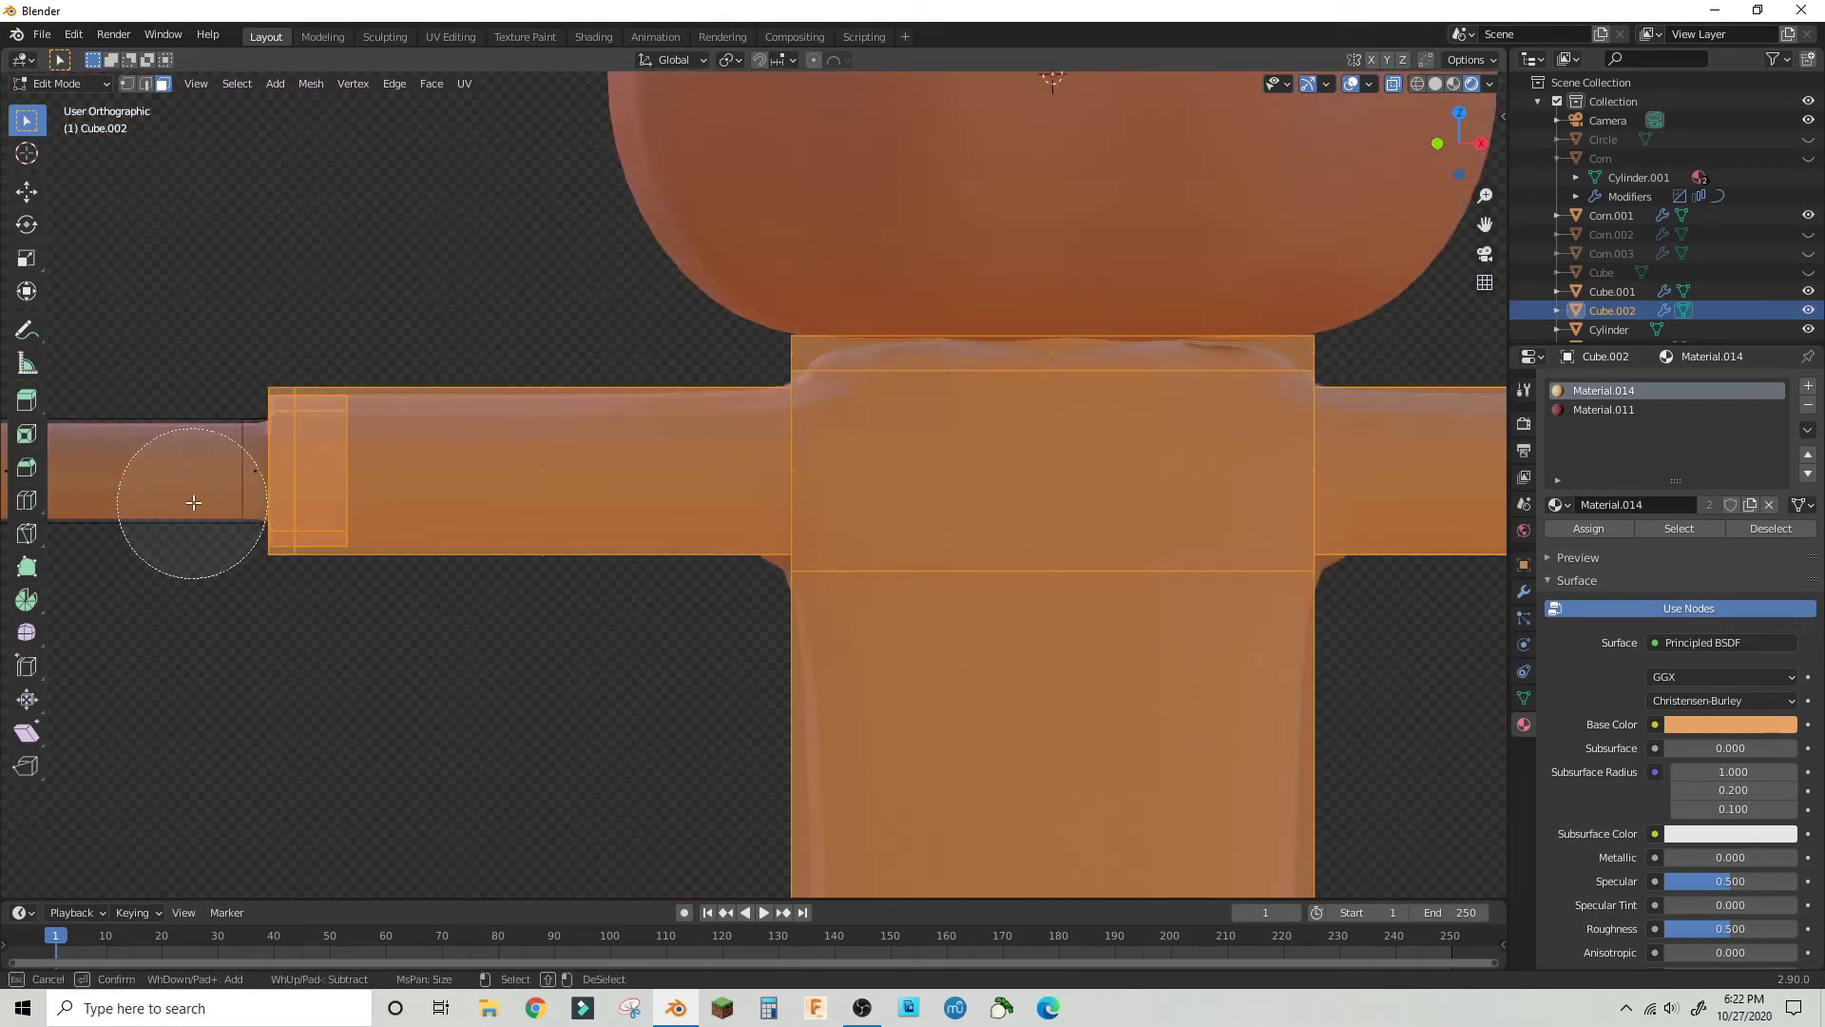
pyautogui.moveTo(539, 426); pyautogui.dragTo(398, 486, button='middle')
pyautogui.press('c')
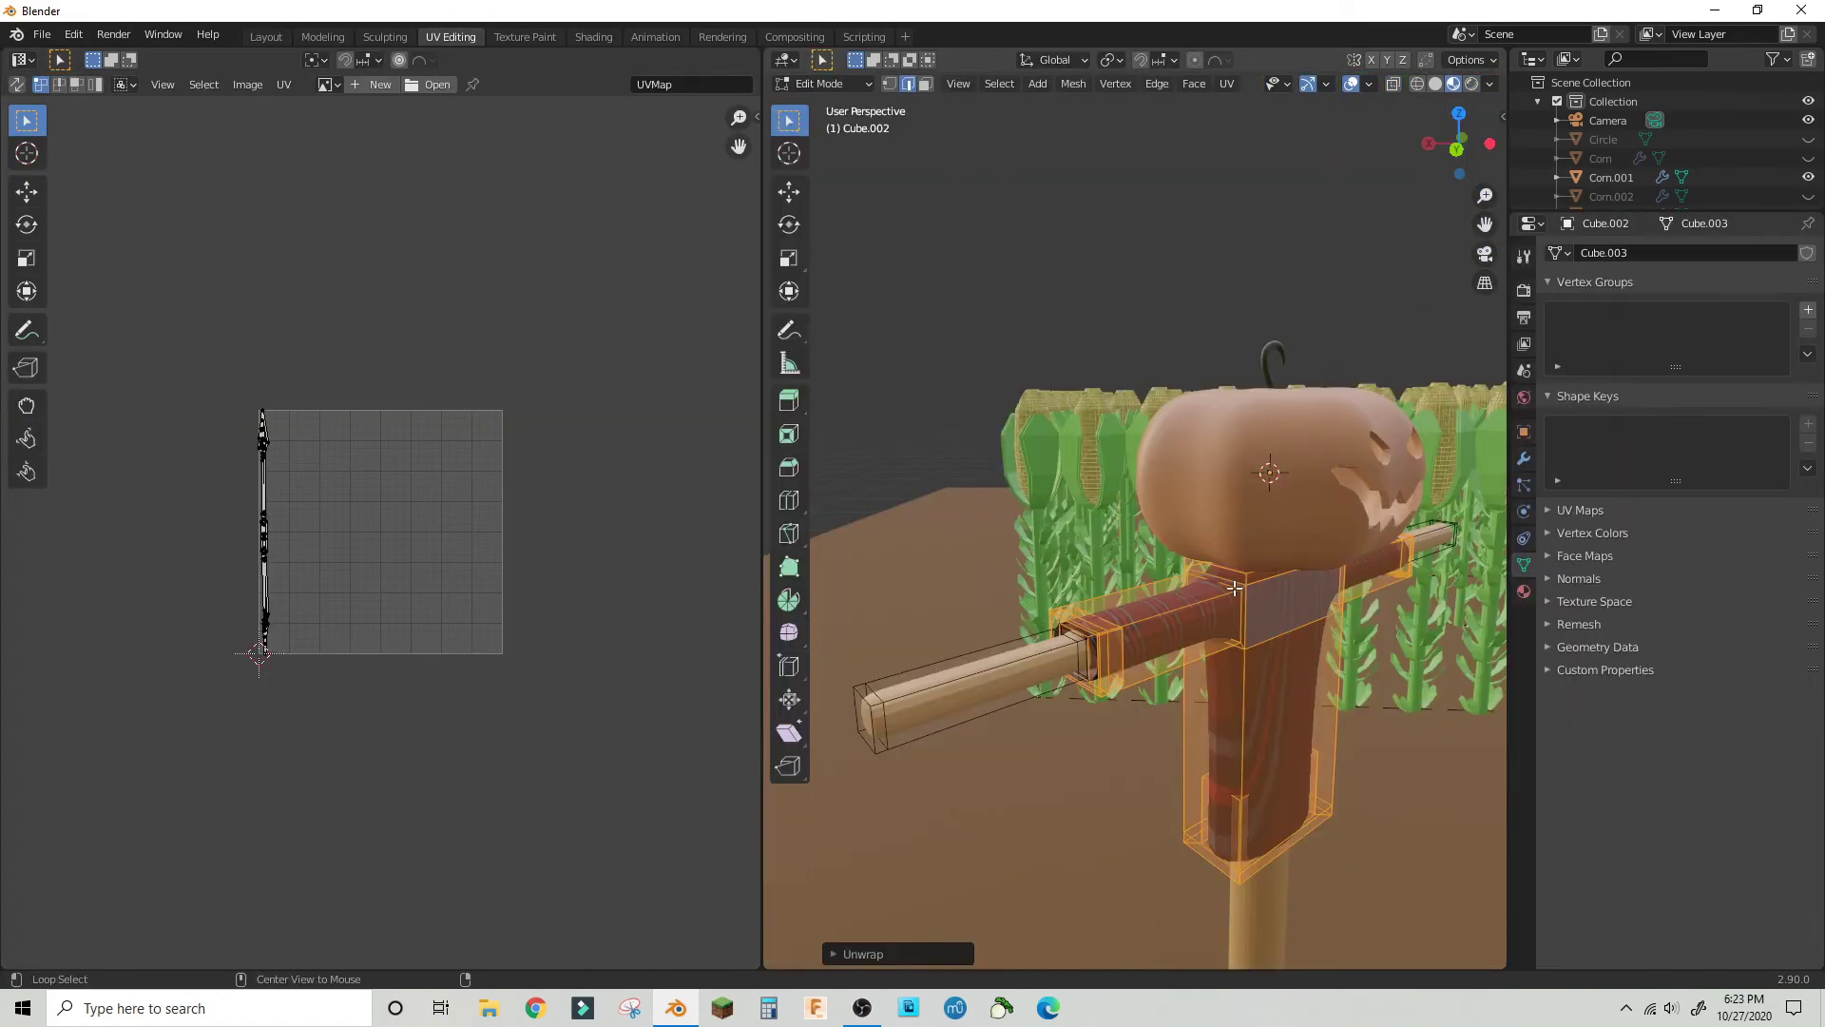
# - Mark a seam around the edge loop where the scarecrow's near sleeve meets the torso
pyautogui.click(1254, 595)
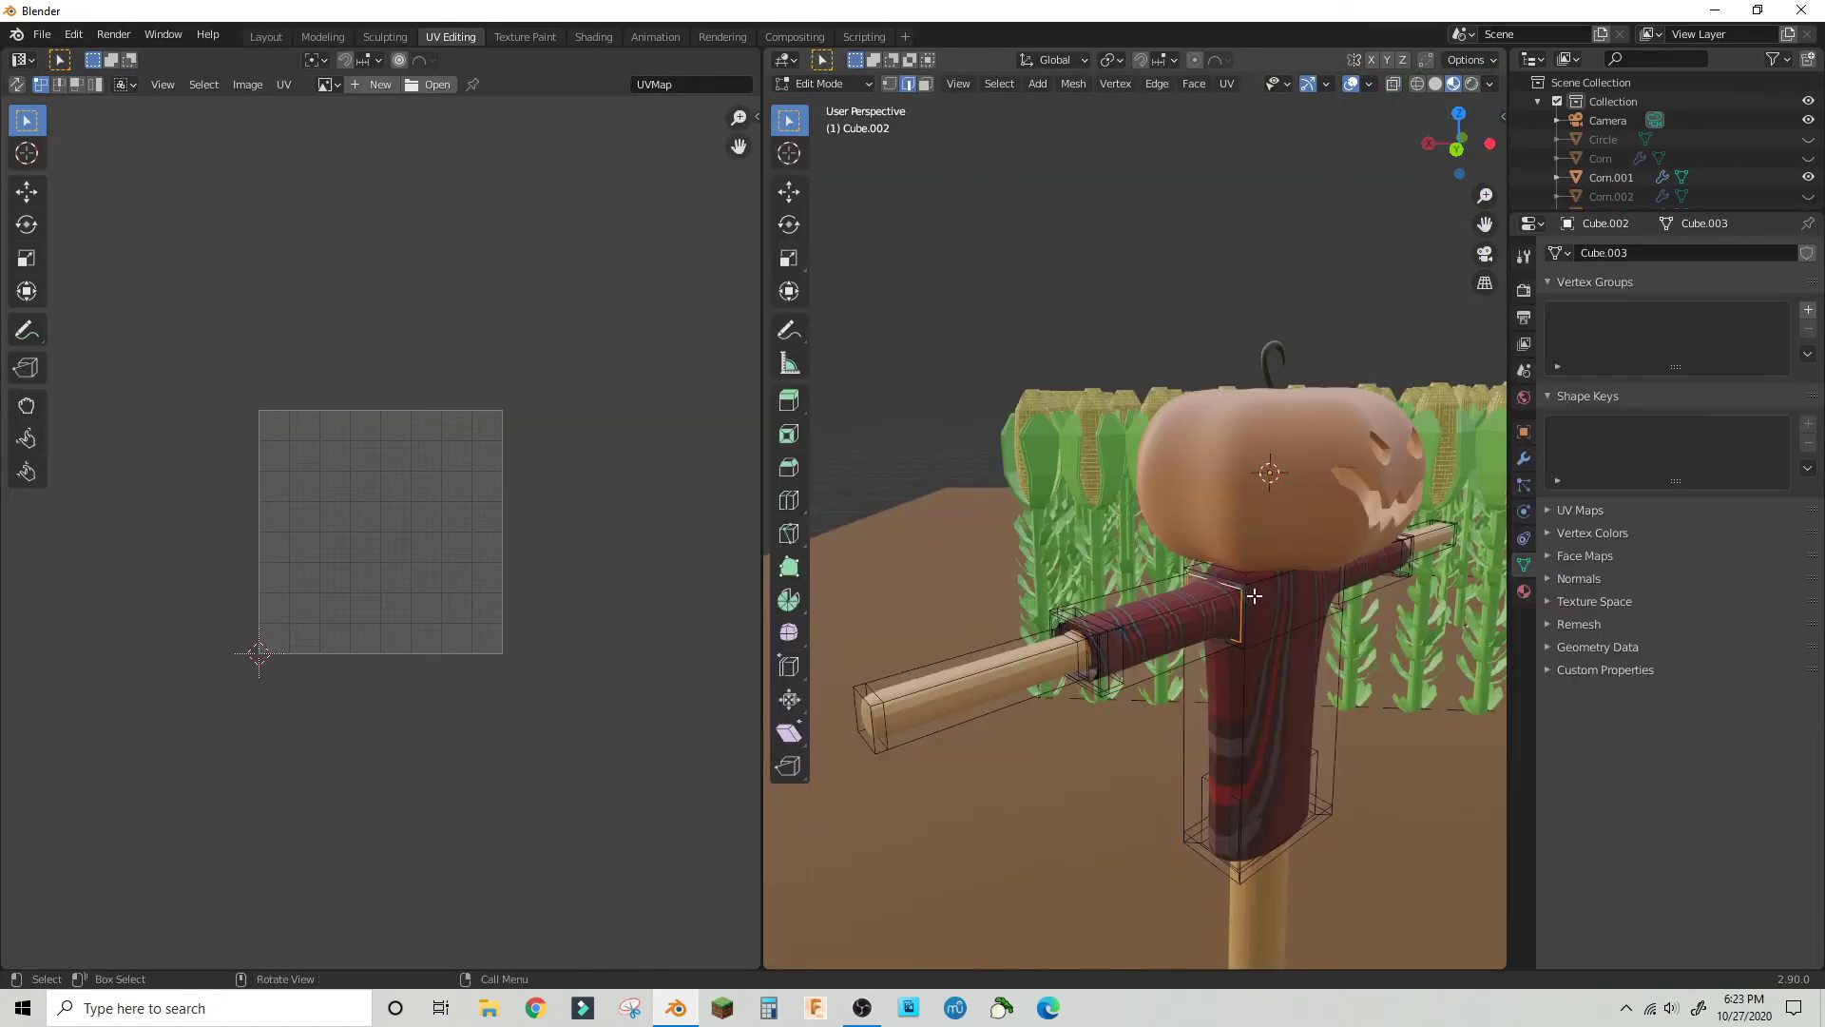
pyautogui.rightClick(1255, 595)
pyautogui.press('u')
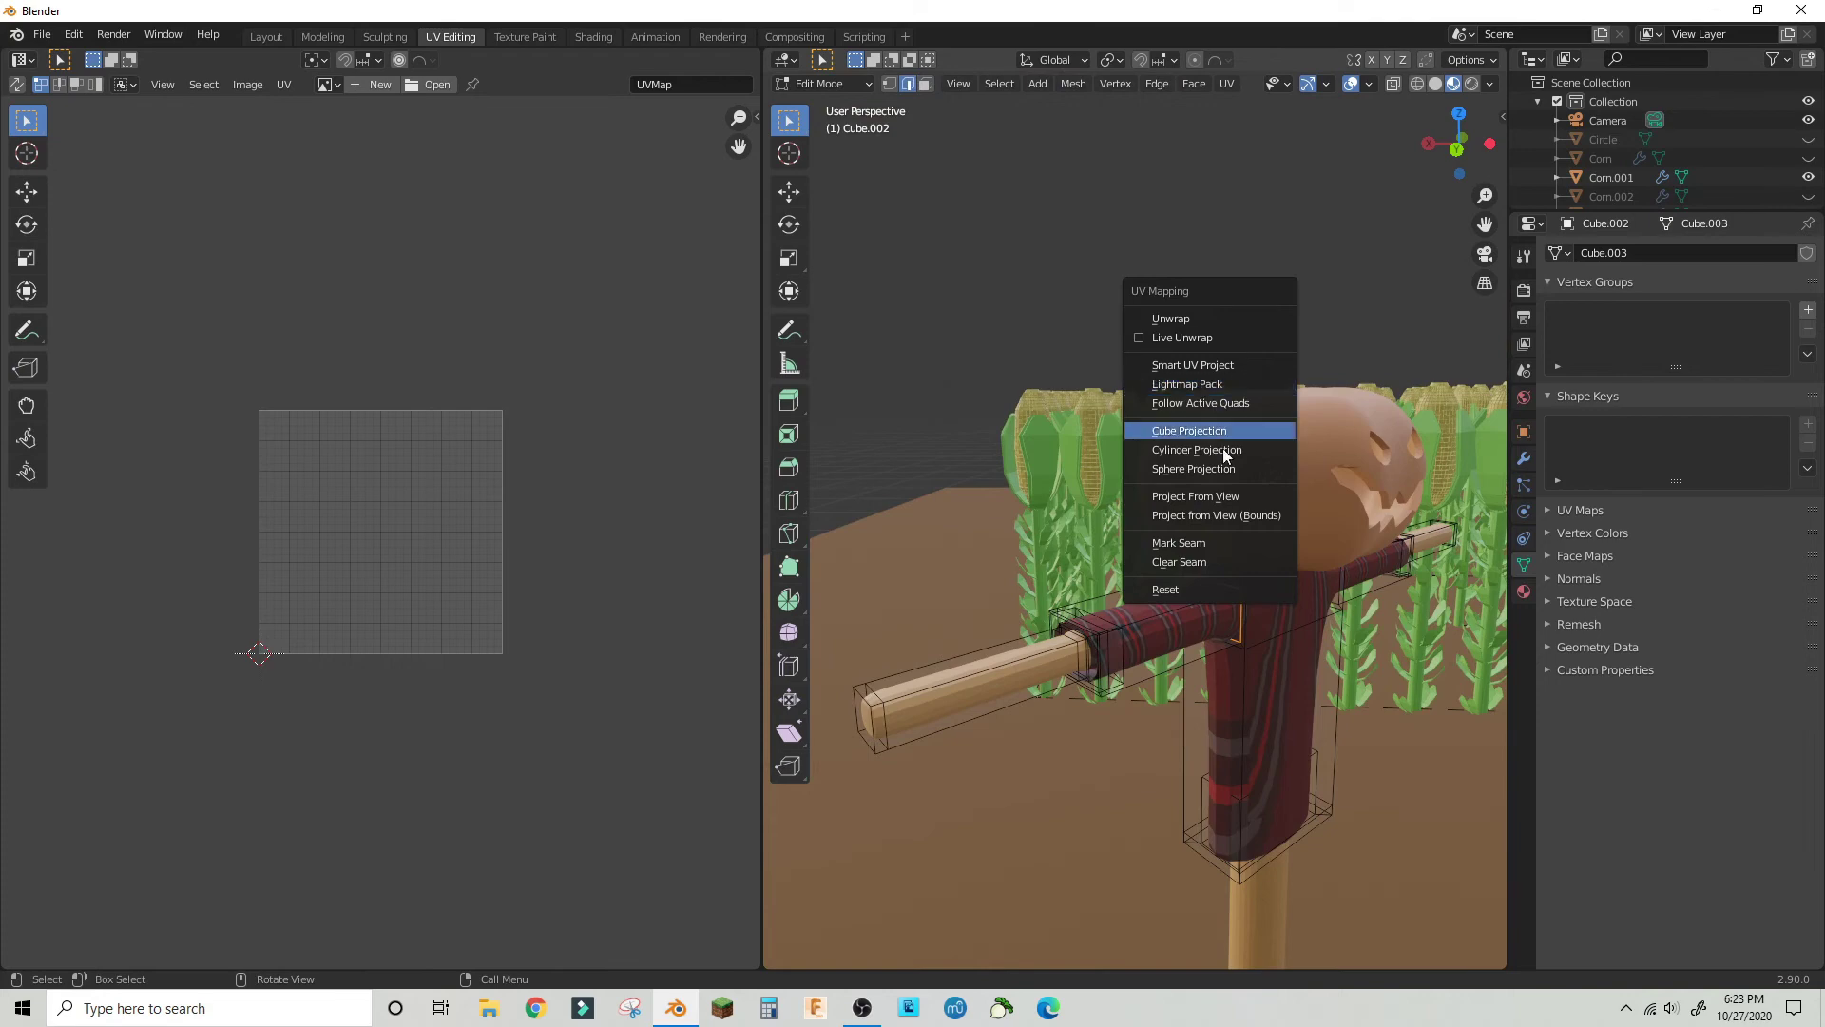
pyautogui.click(1187, 541)
# - Mark a seam around the edge loop where the scarecrow's opposite sleeve meets the torso
pyautogui.keyDown('shift'); pyautogui.moveTo(1091, 643); pyautogui.dragTo(1053, 582, button='middle'); pyautogui.keyUp('shift')
pyautogui.scroll(5, 1104, 611)
pyautogui.scroll(-8, 1053, 582)
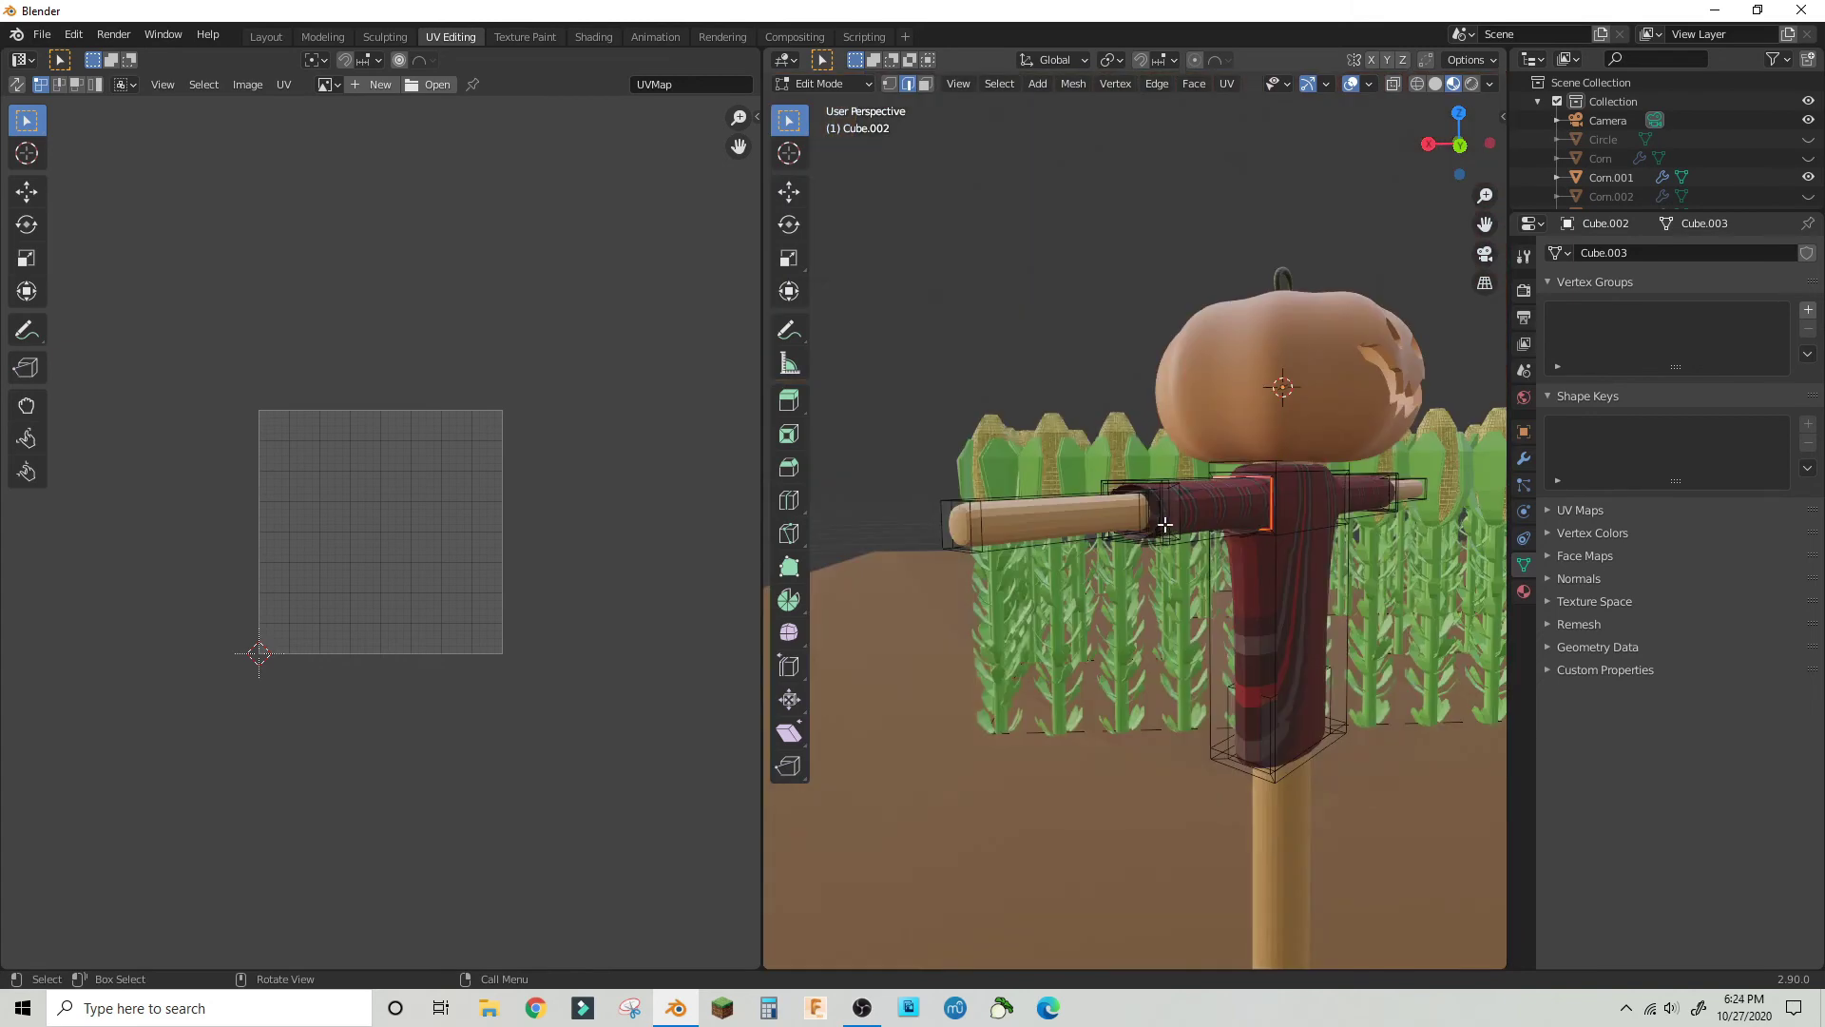
pyautogui.scroll(5, 1164, 524)
pyautogui.scroll(-5, 1164, 524)
pyautogui.scroll(5, 1164, 524)
pyautogui.scroll(-7, 1164, 524)
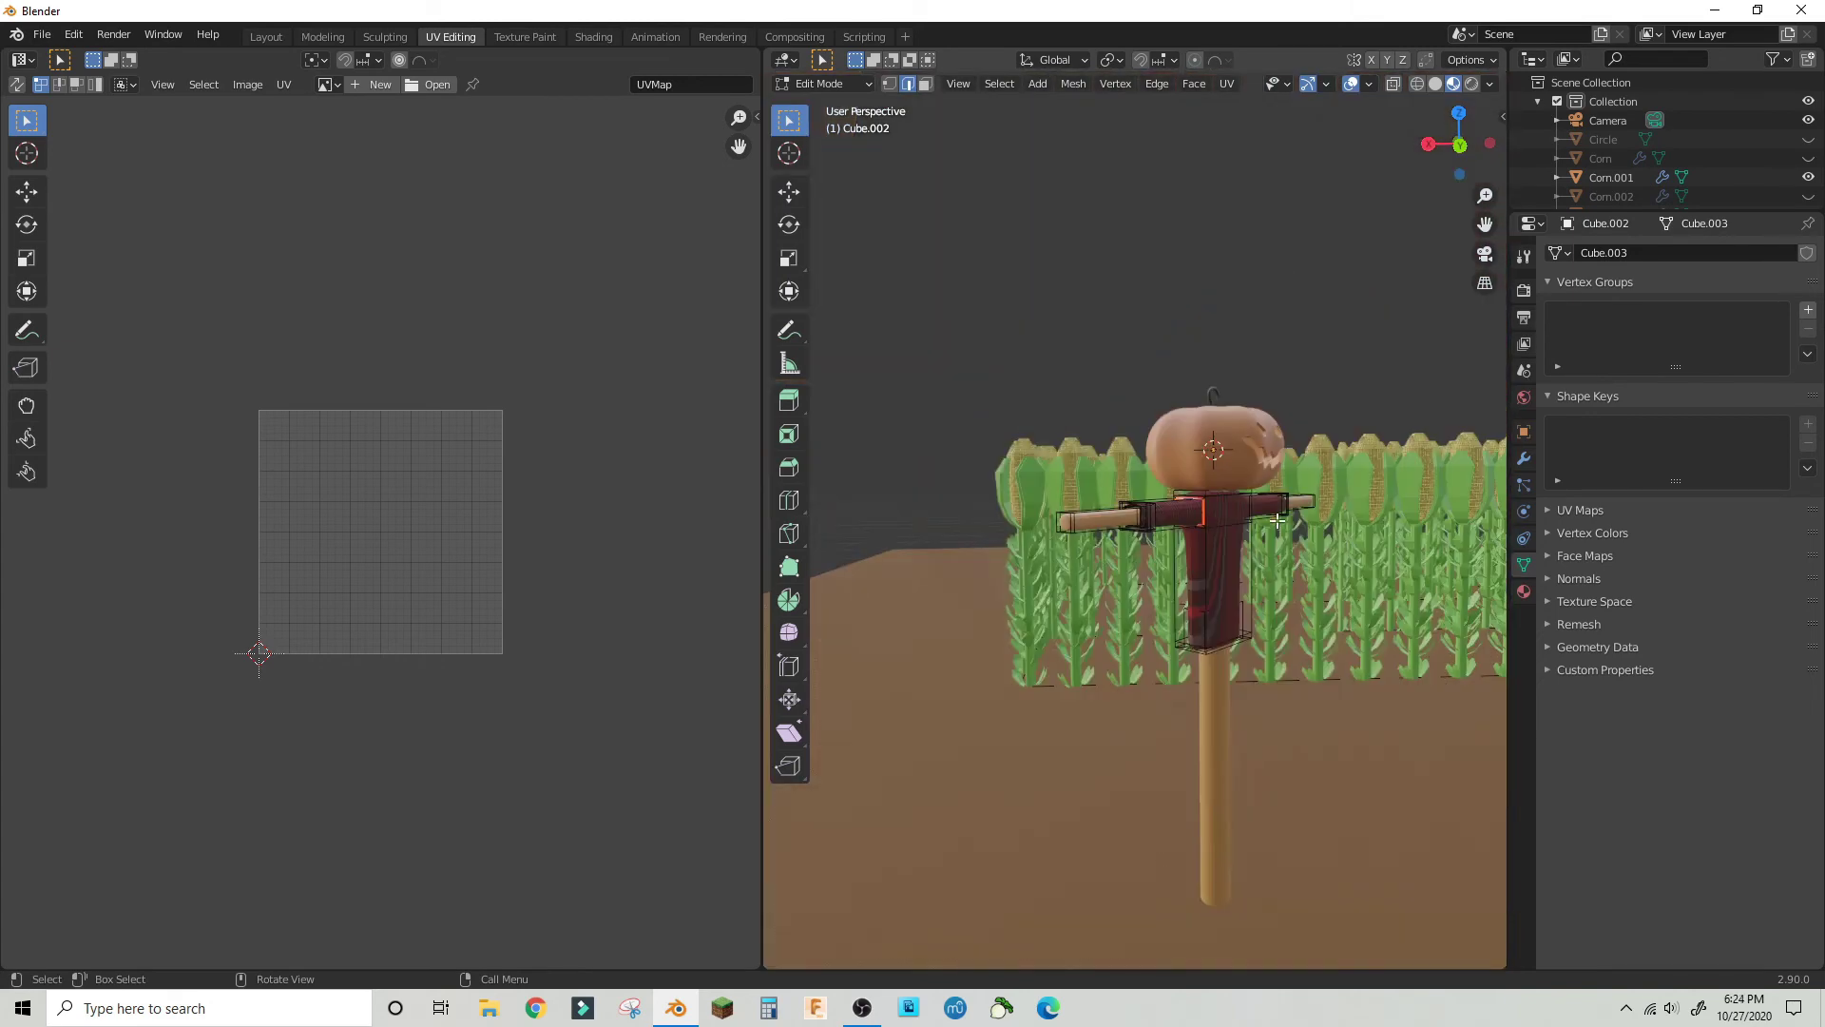
pyautogui.scroll(6, 1277, 521)
pyautogui.scroll(-2, 1386, 473)
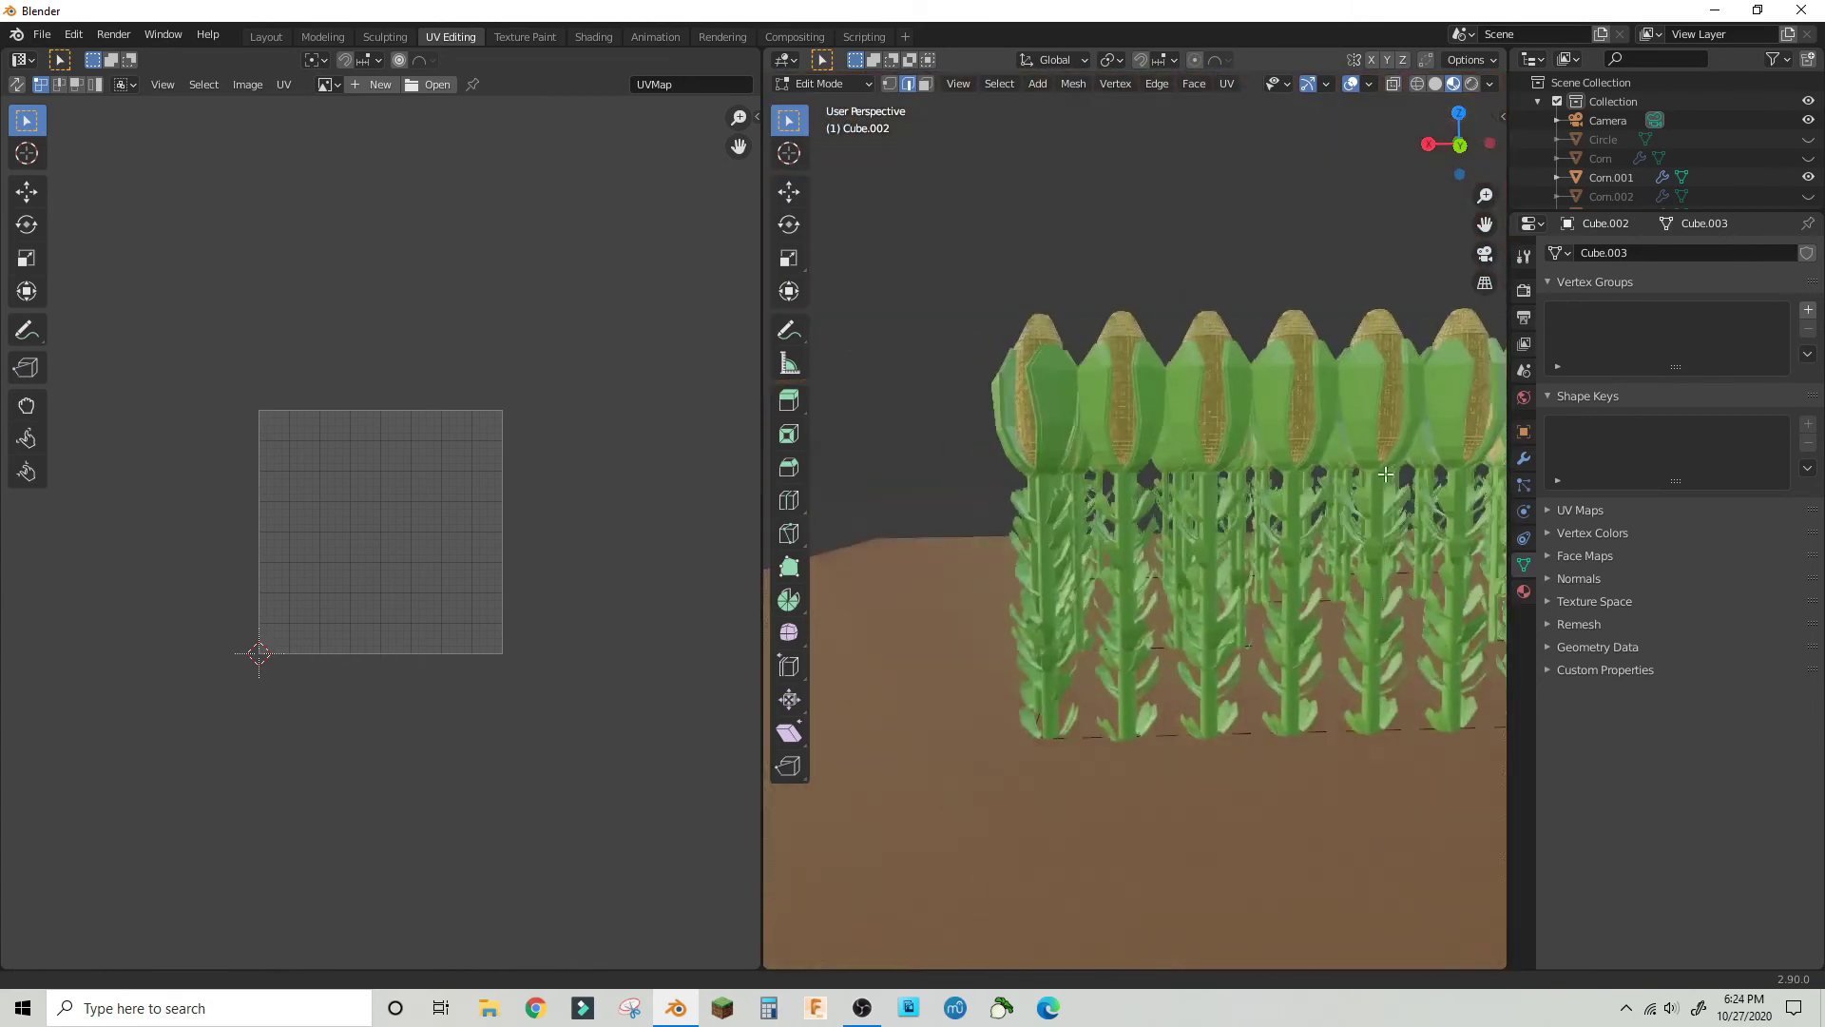
pyautogui.scroll(-3, 1386, 473)
pyautogui.scroll(4, 1320, 493)
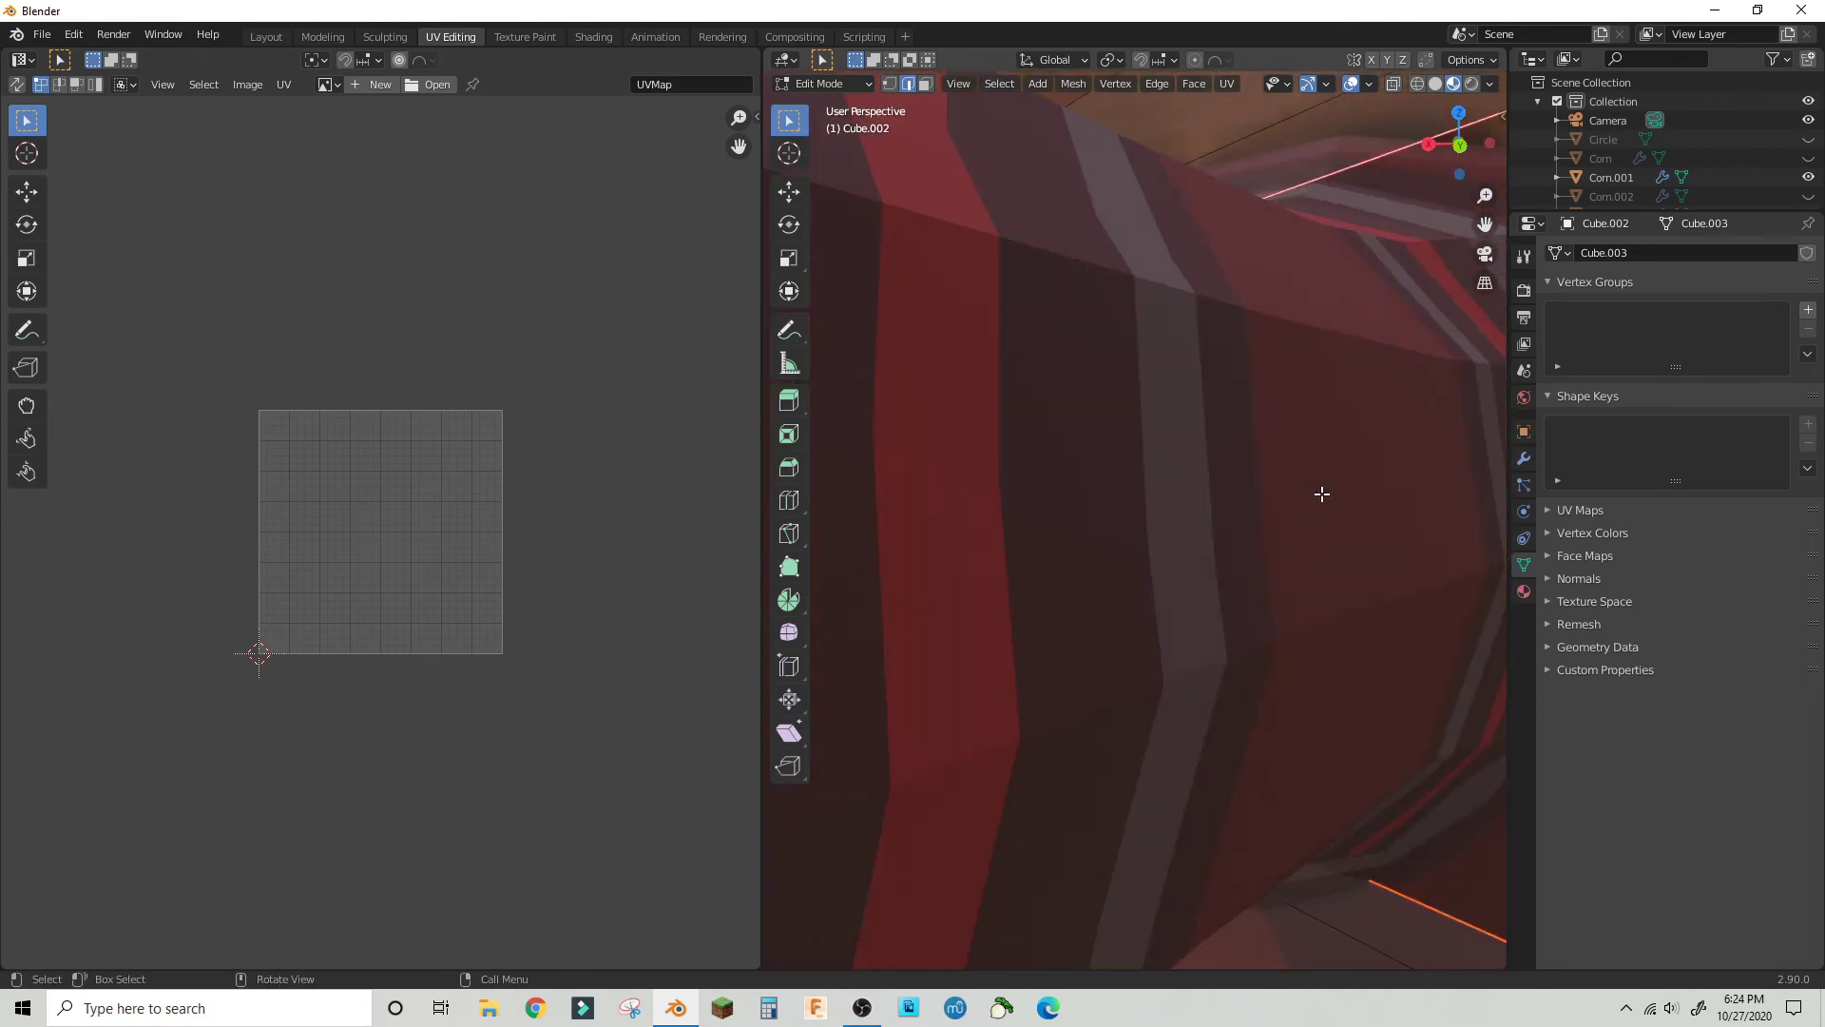
pyautogui.scroll(-4, 1320, 501)
pyautogui.moveTo(1320, 500); pyautogui.dragTo(1165, 478, button='middle')
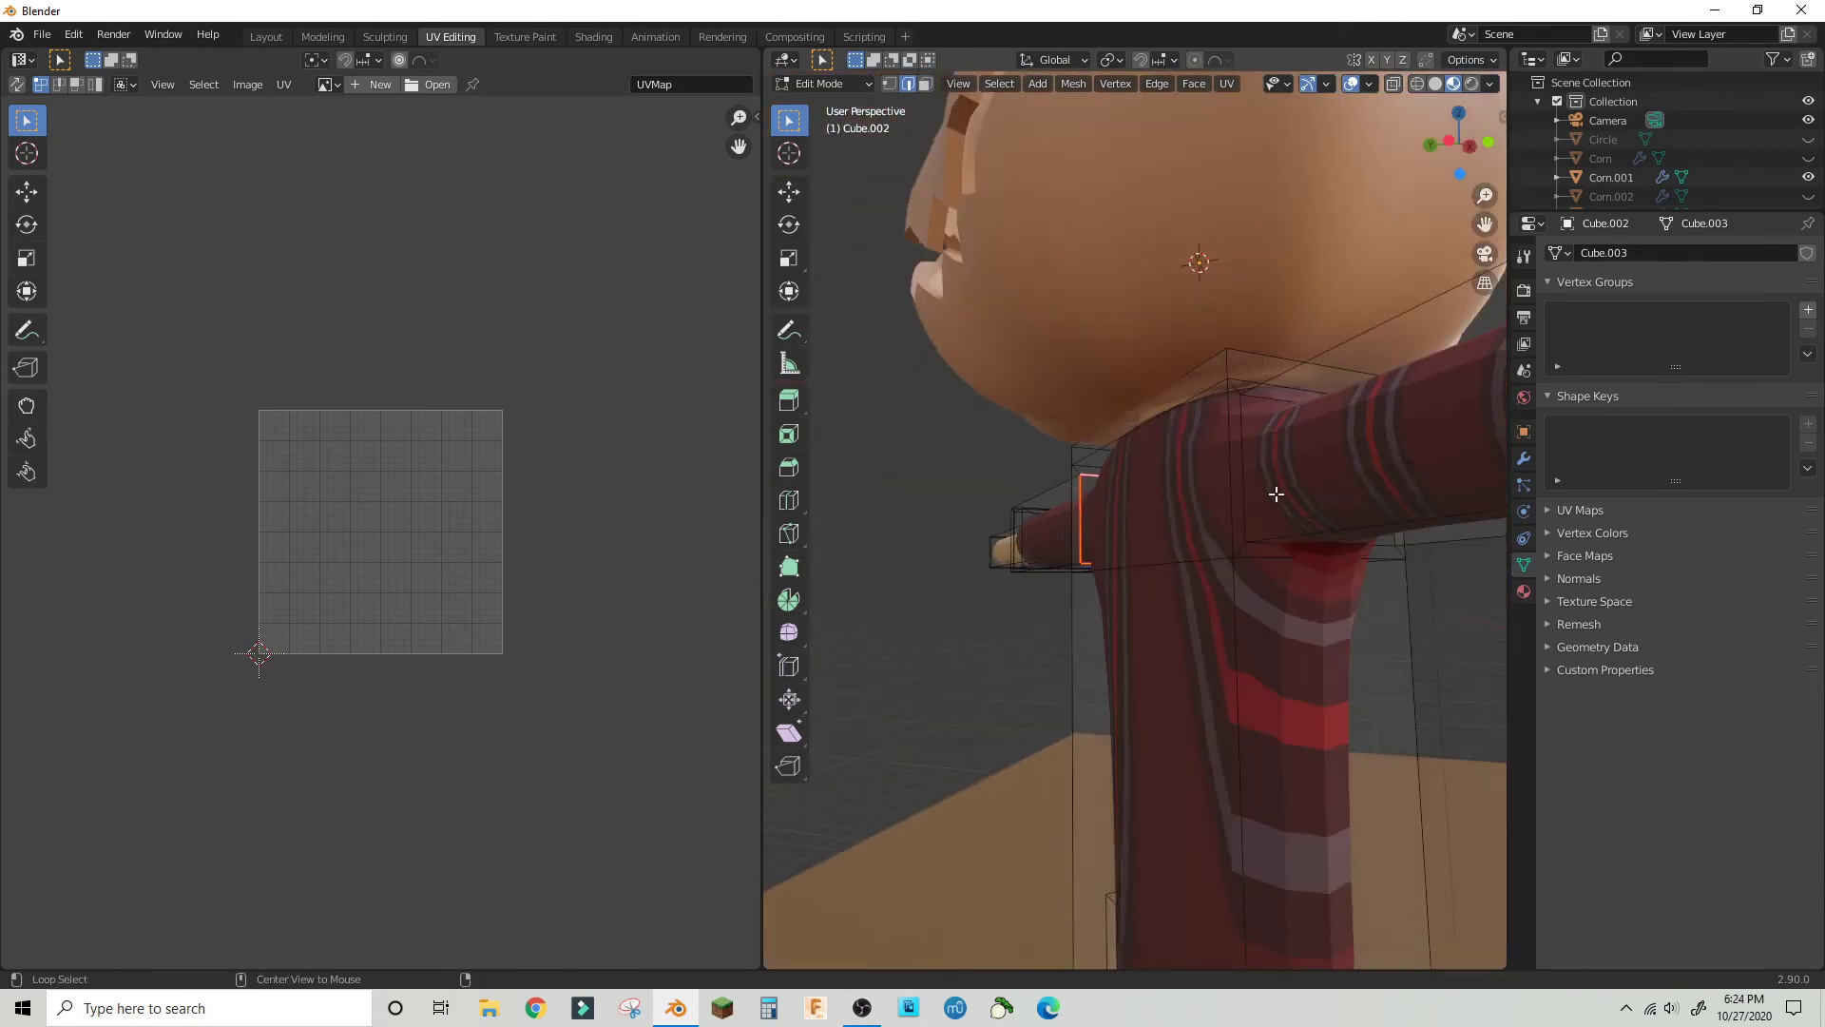
pyautogui.press('u')
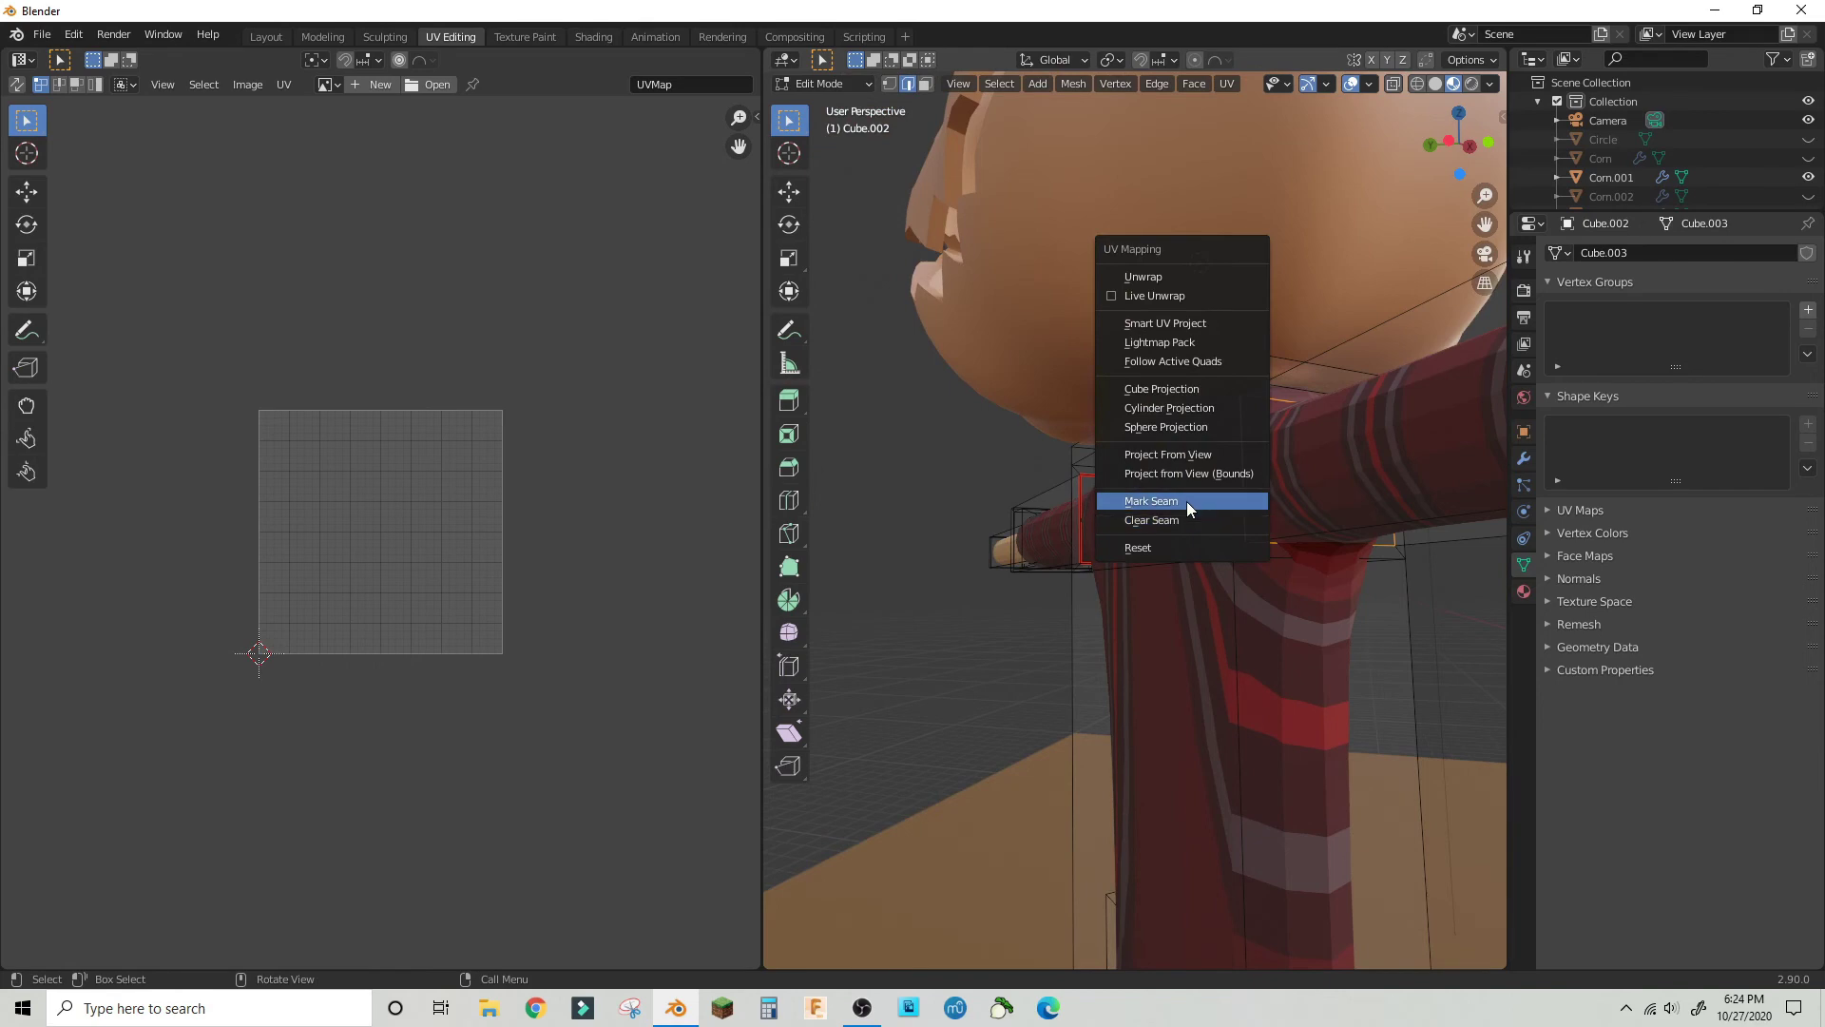
pyautogui.click(1187, 509)
# - Unwrap the scarecrow's entire body mesh along the marked seams
pyautogui.scroll(-3, 1189, 510)
pyautogui.moveTo(1189, 510); pyautogui.dragTo(1177, 369, button='middle')
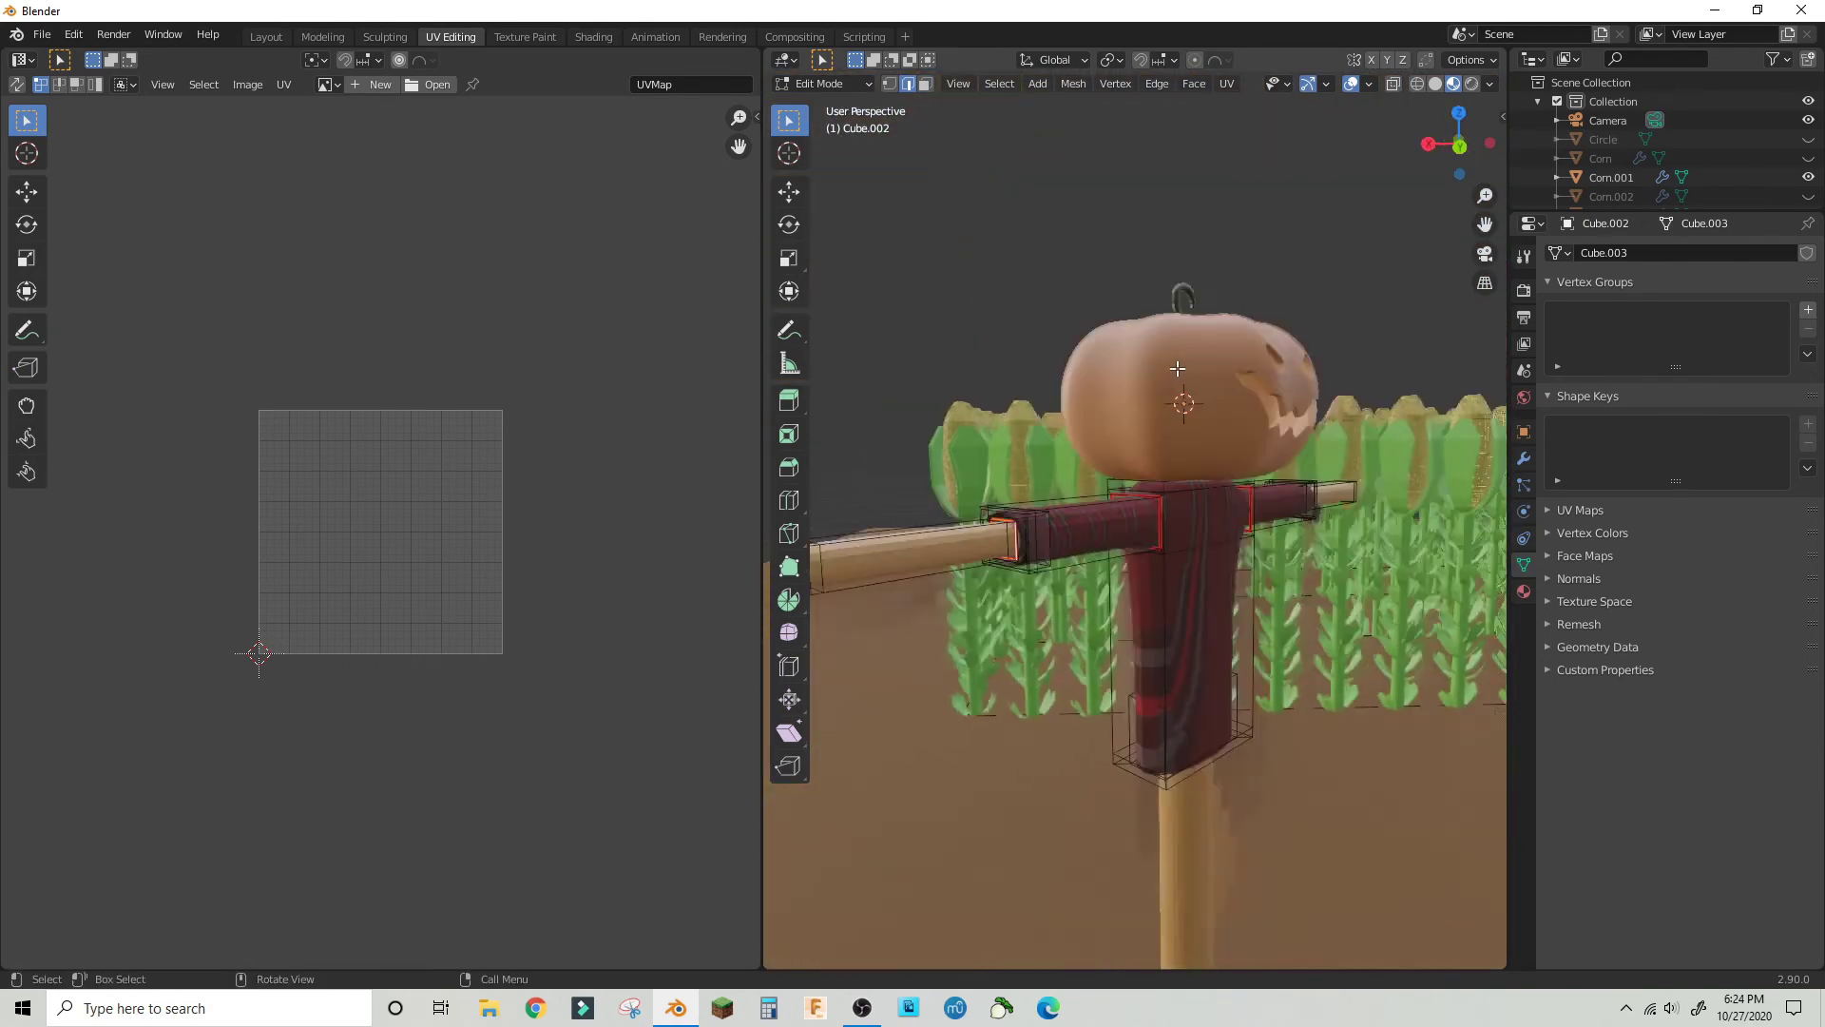
pyautogui.scroll(-1, 1177, 369)
pyautogui.press('Tab')
pyautogui.click(825, 86)
pyautogui.click(829, 126)
pyautogui.press('a')
pyautogui.press('u')
pyautogui.click(1187, 243)
pyautogui.moveTo(1345, 523); pyautogui.dragTo(1207, 502, button='middle')
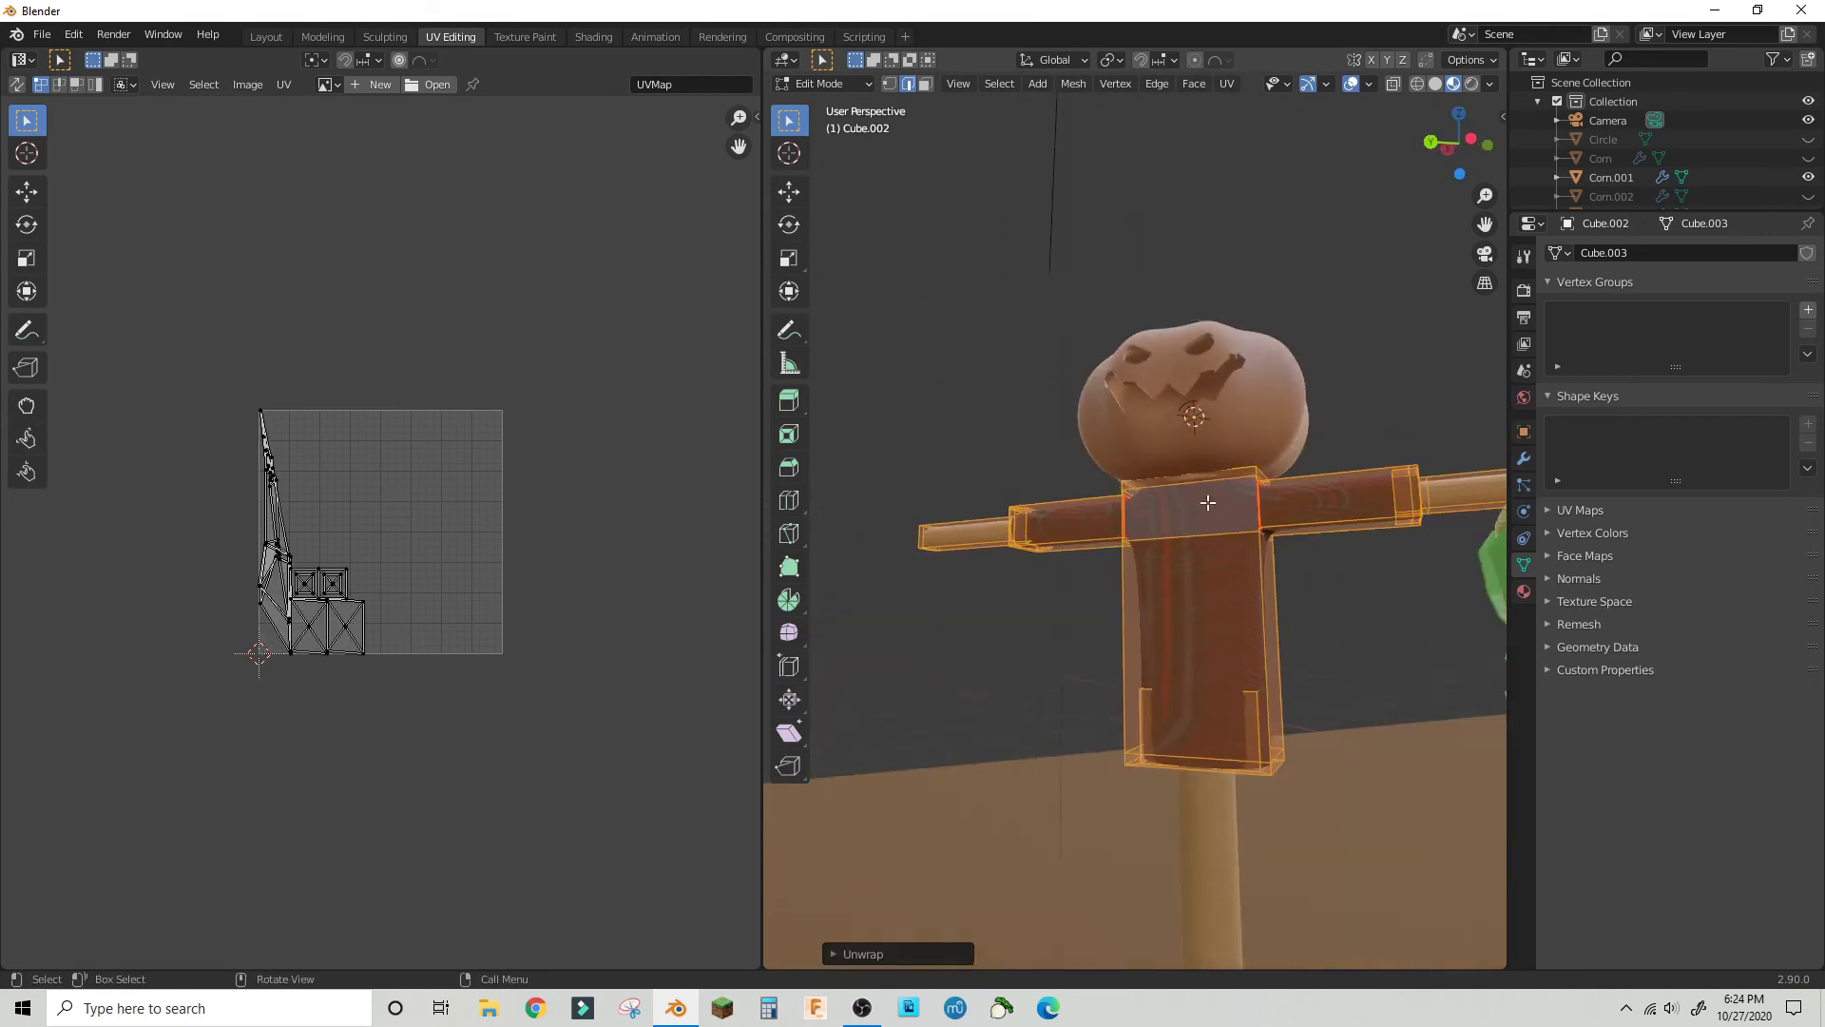
# - Remap the scarecrow's entire body with Smart UV Project at an angle limit of 66 and island margin 0, then leave mesh editing
pyautogui.press('u')
pyautogui.click(1154, 520)
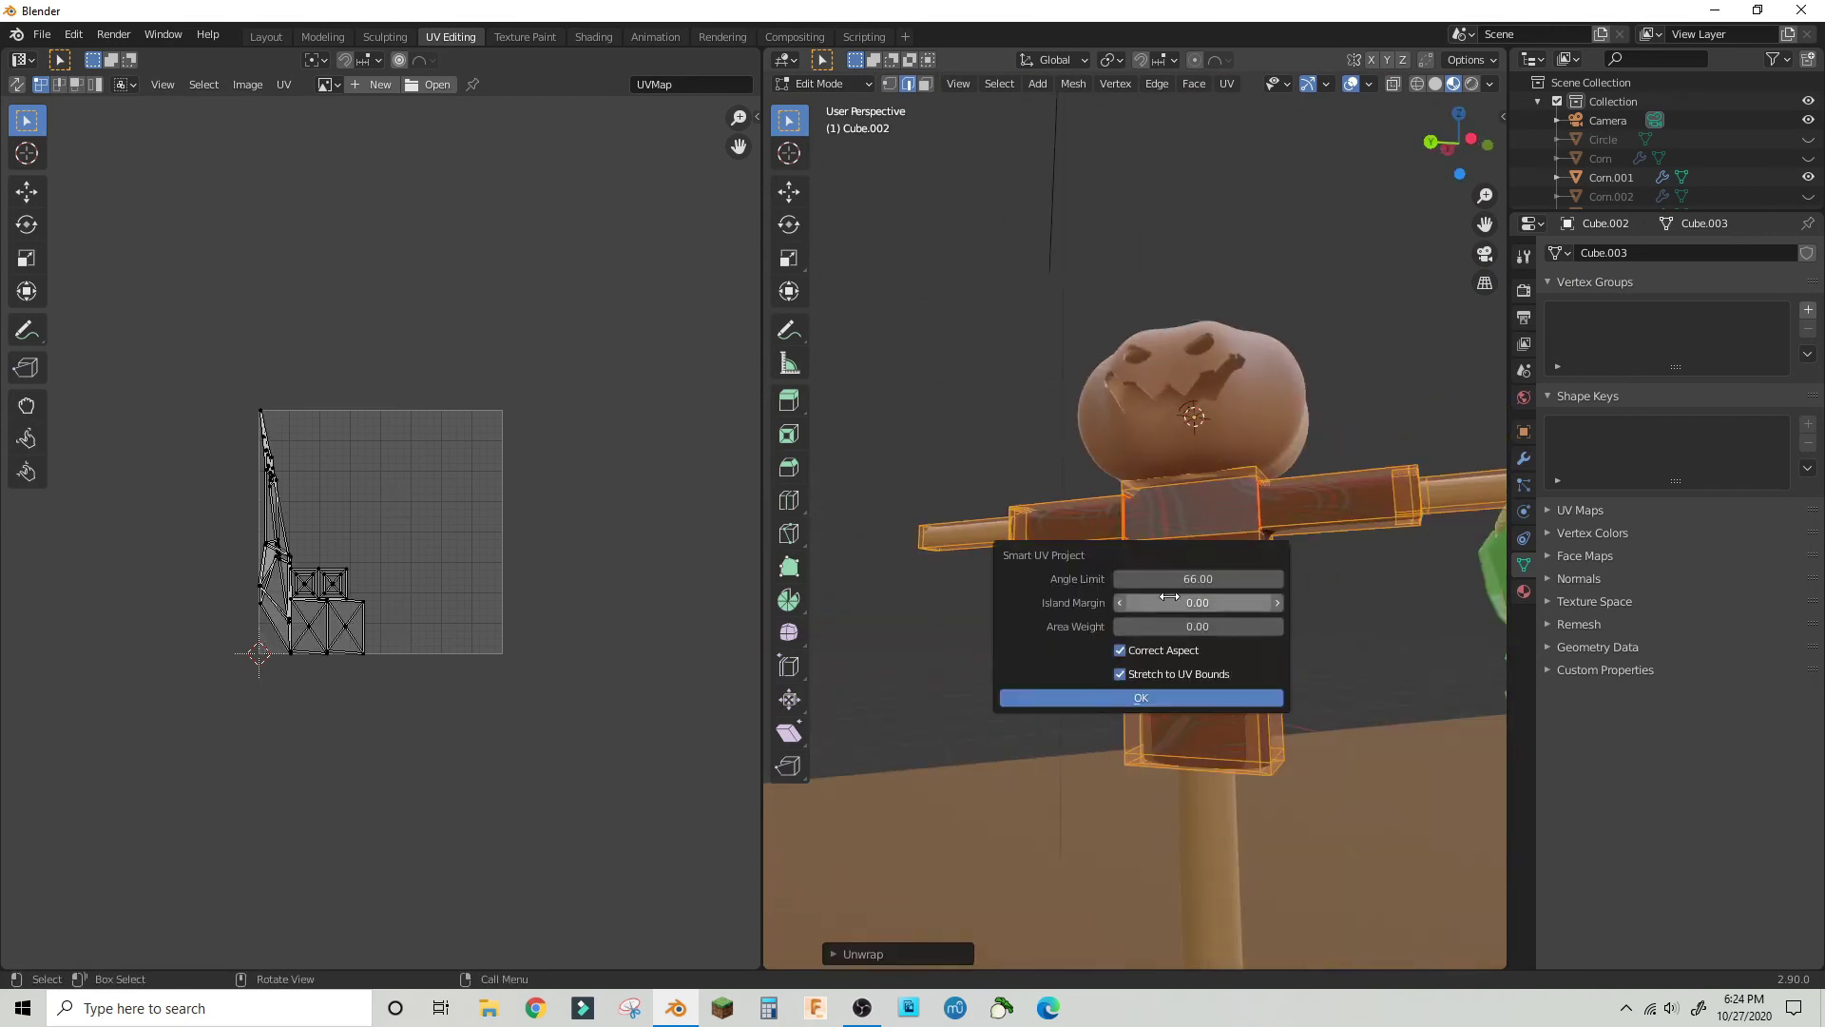
pyautogui.click(1142, 700)
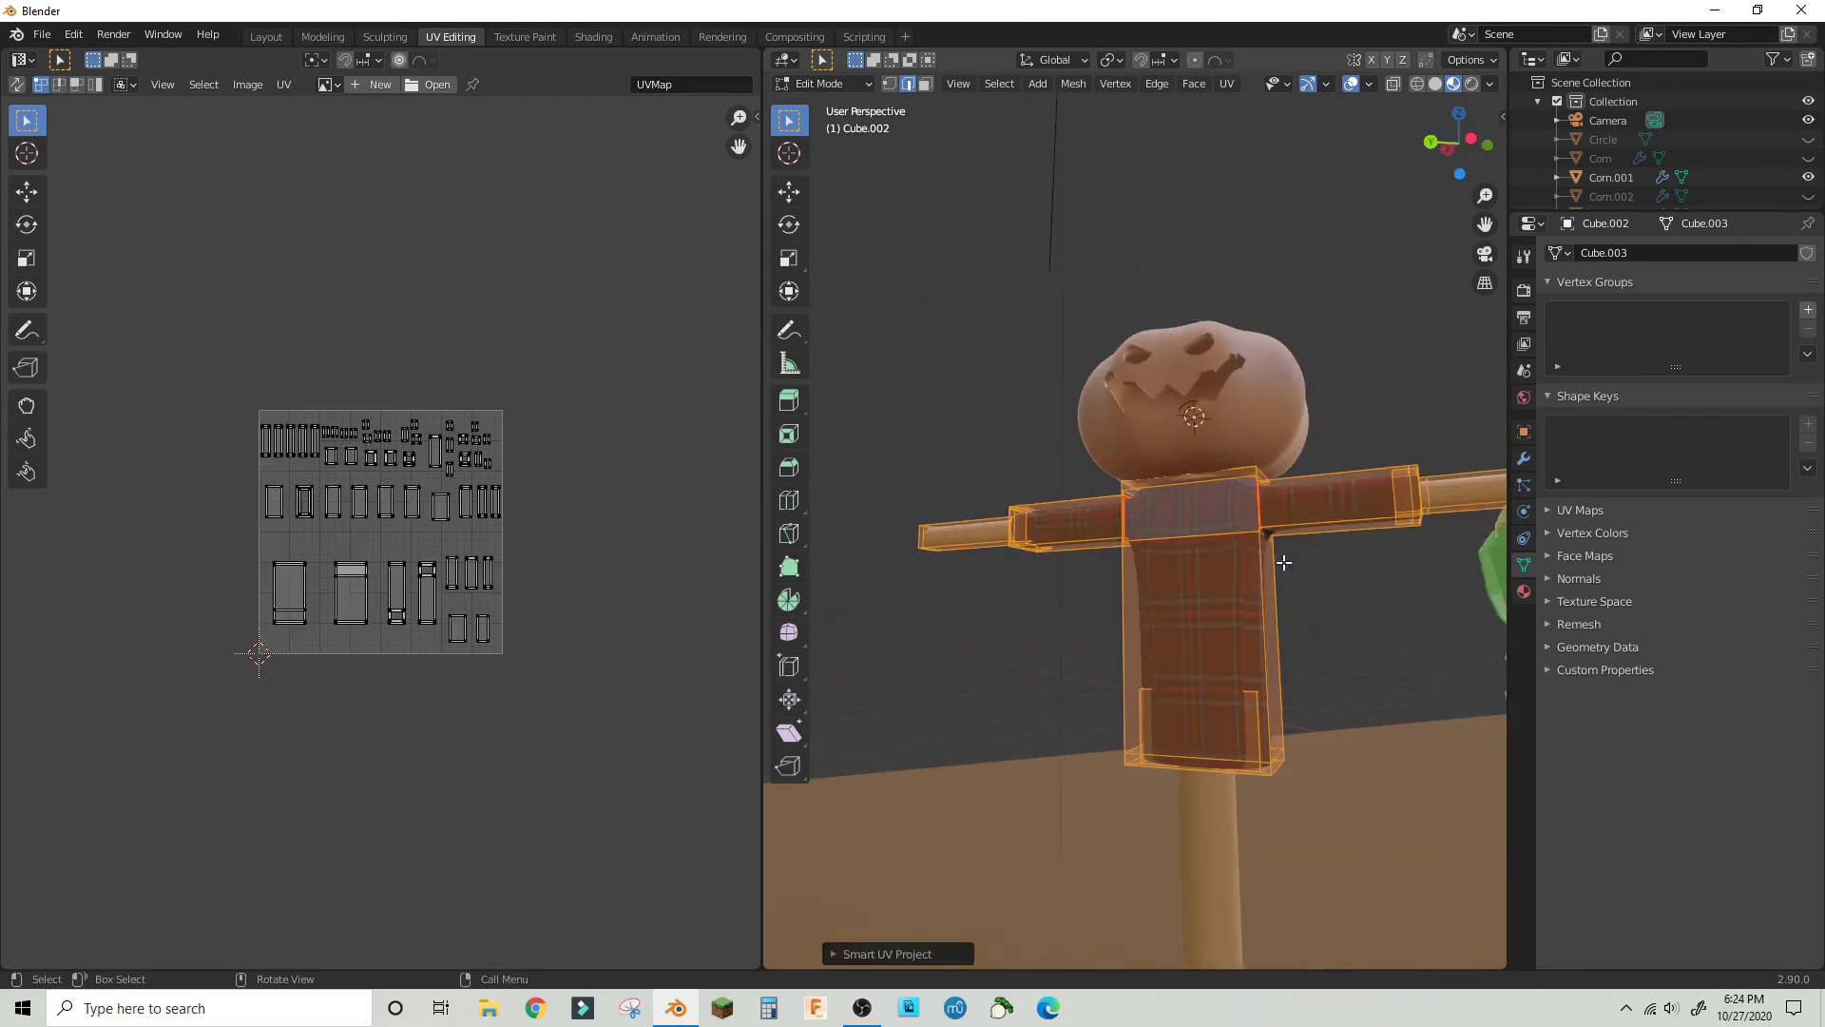
pyautogui.moveTo(1283, 562); pyautogui.dragTo(1504, 627, button='middle')
pyautogui.click(814, 106)
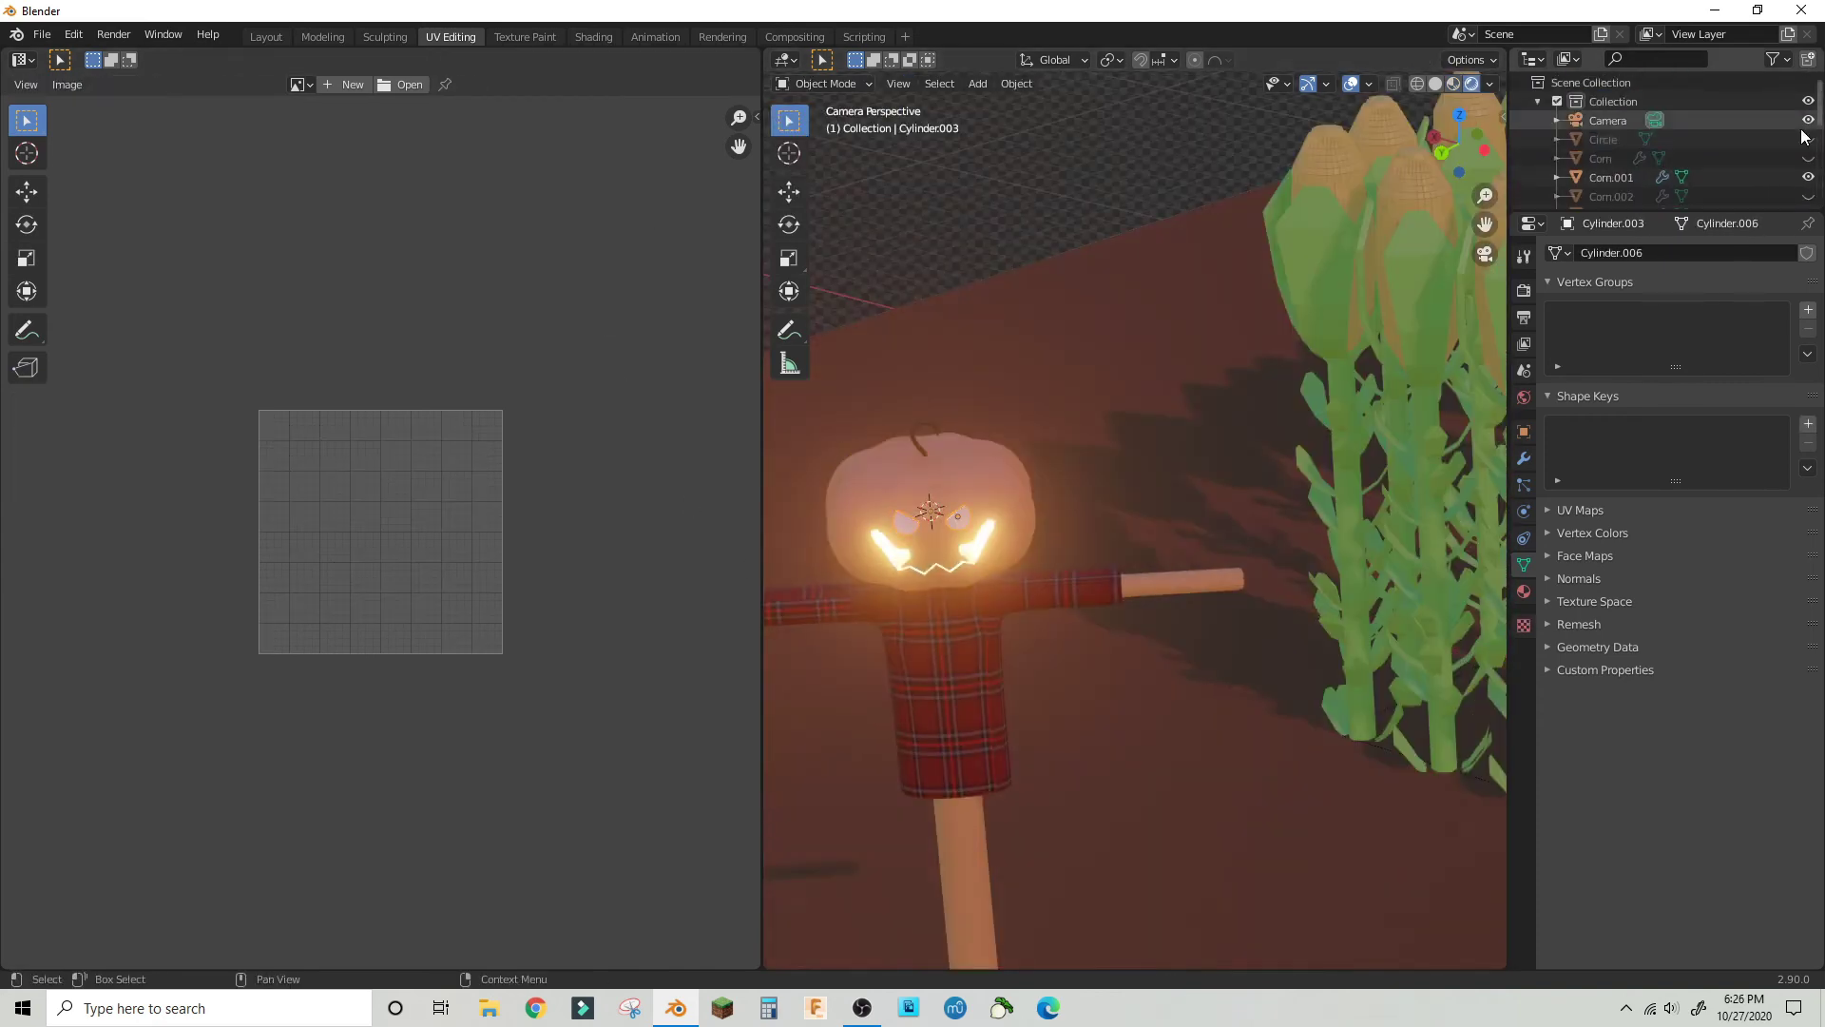
# - Enlarge the Cube fog volume to a scale of about 51.867 on all axes
pyautogui.click(1023, 435)
pyautogui.click(1109, 329)
pyautogui.press('F12')
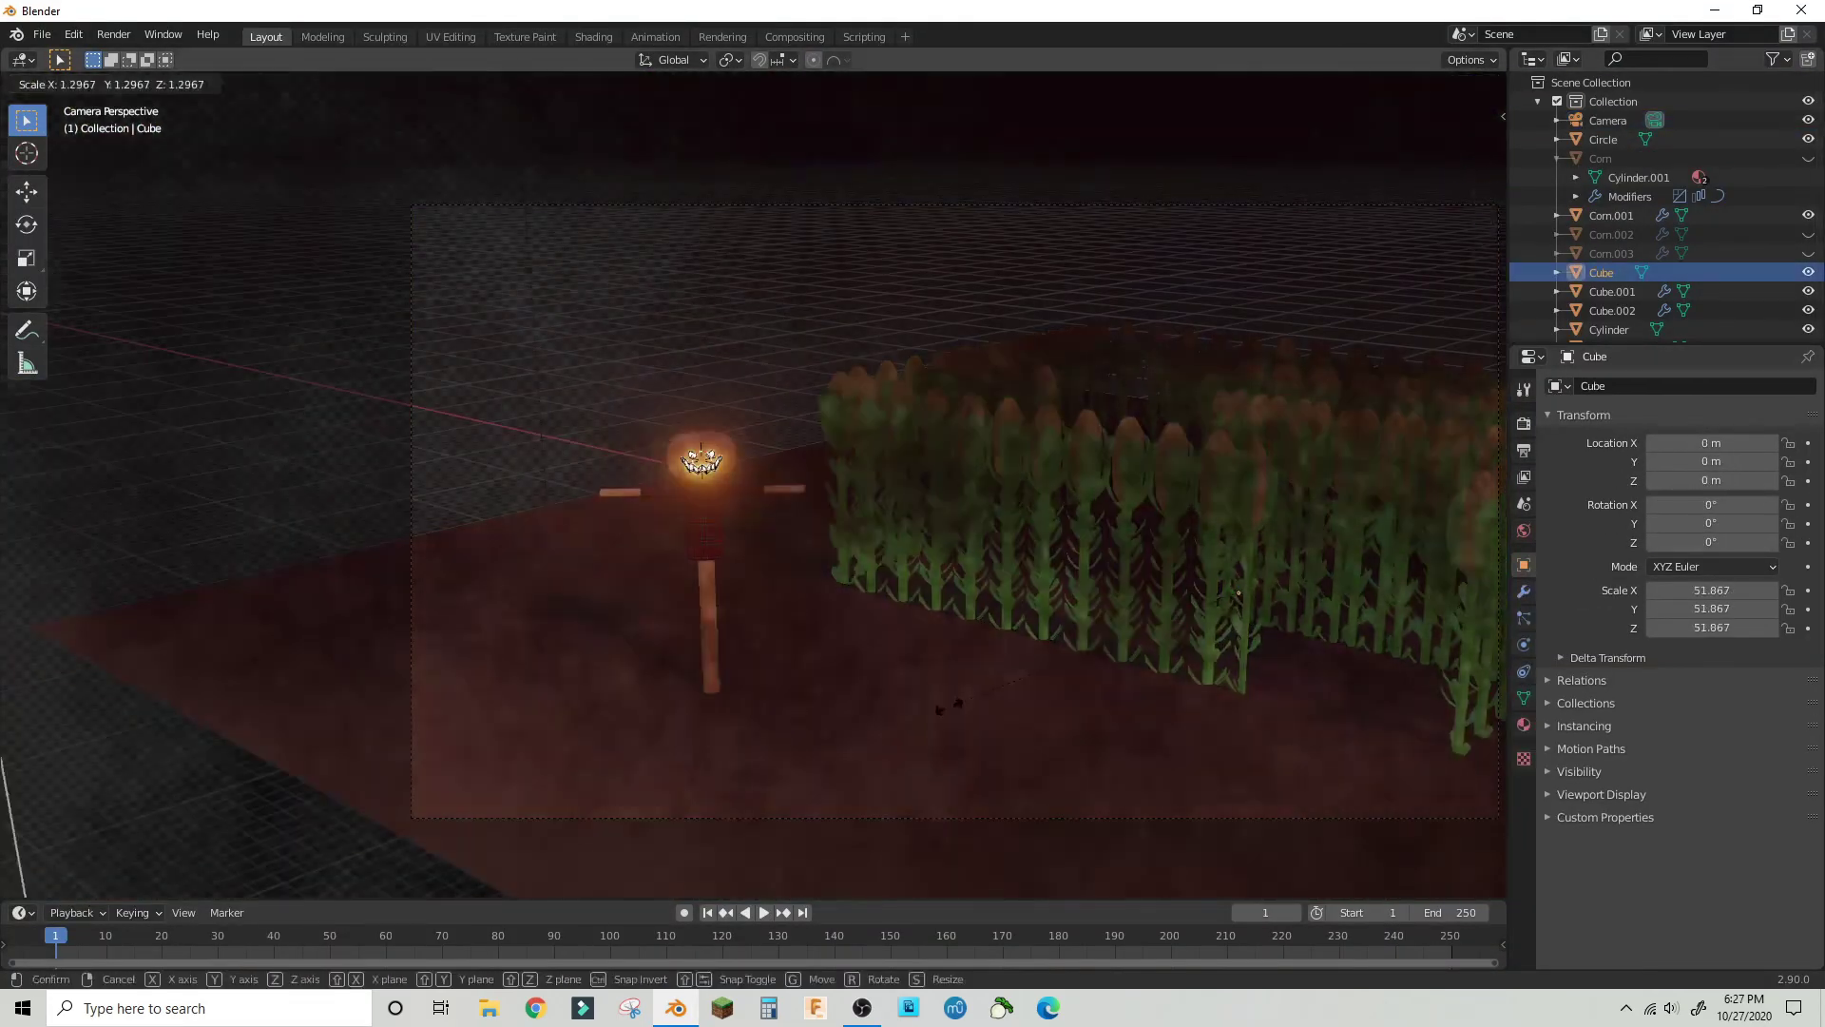
pyautogui.press('F12')
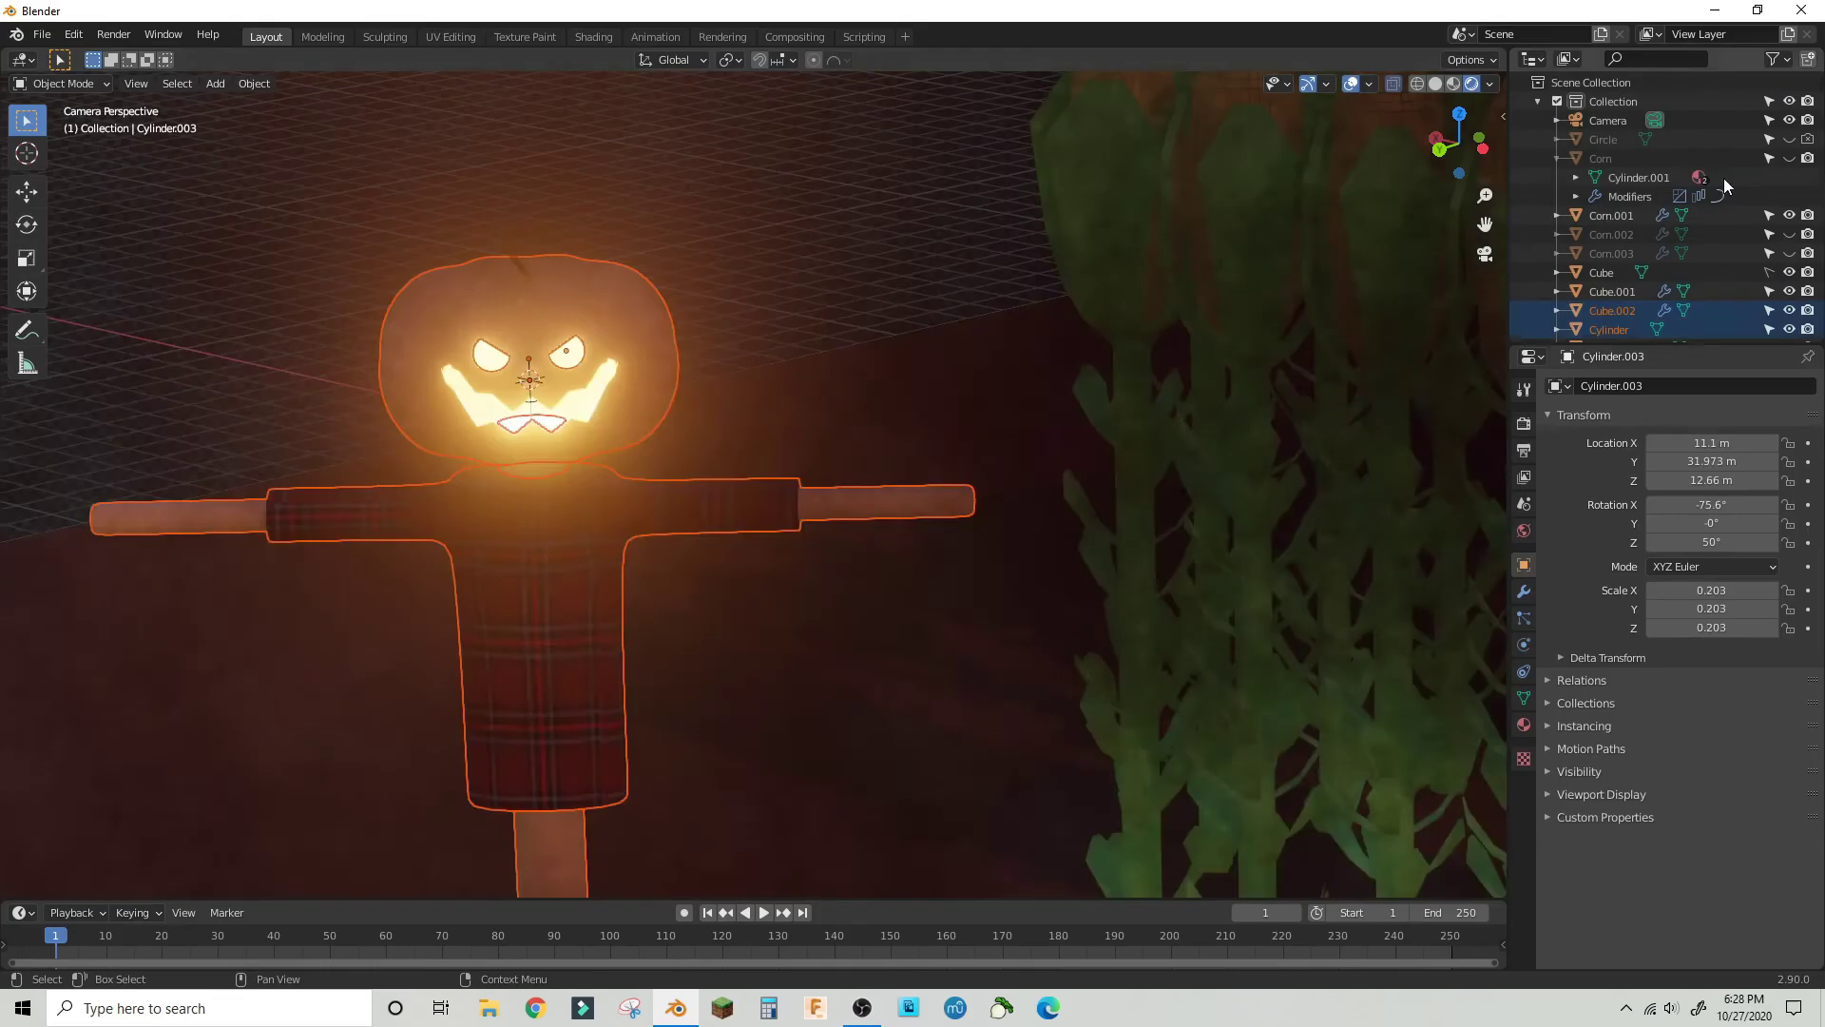
# - Rotate the scarecrow about the Z axis and reposition the camera for a close-up of it in front of the corn
pyautogui.press('r')
pyautogui.press('z')
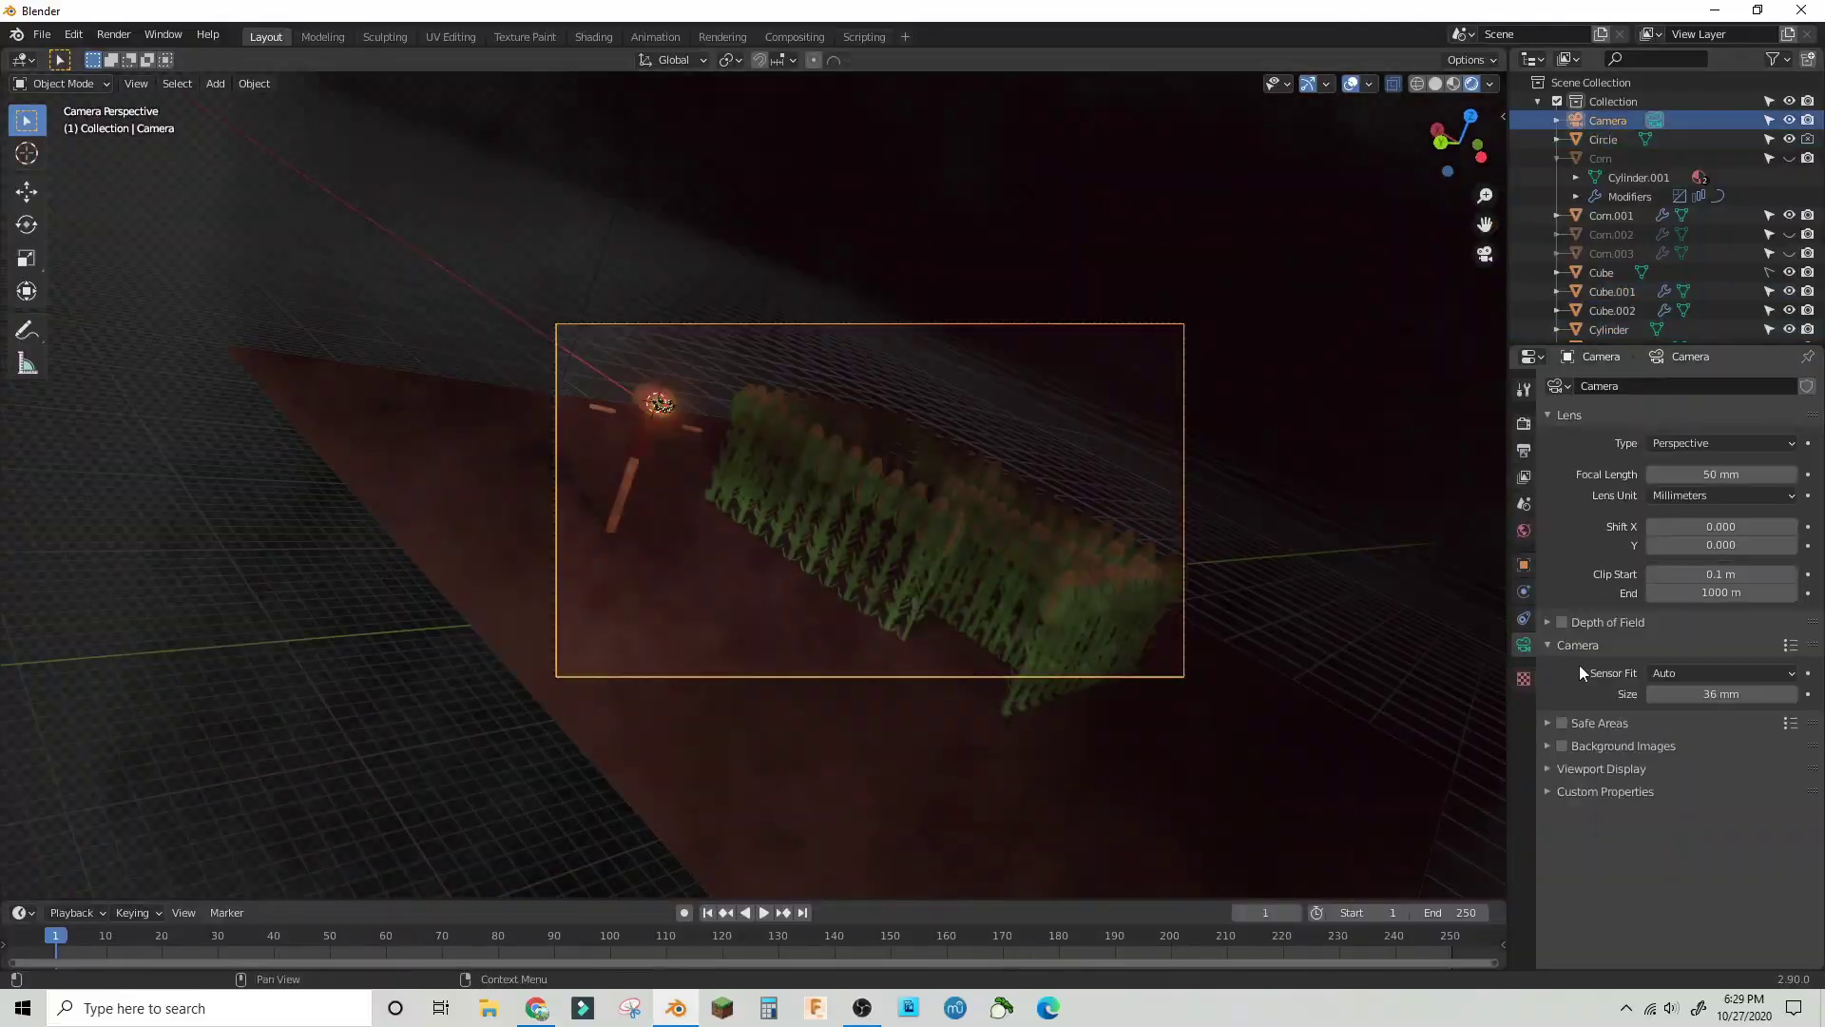
pyautogui.press('F12')
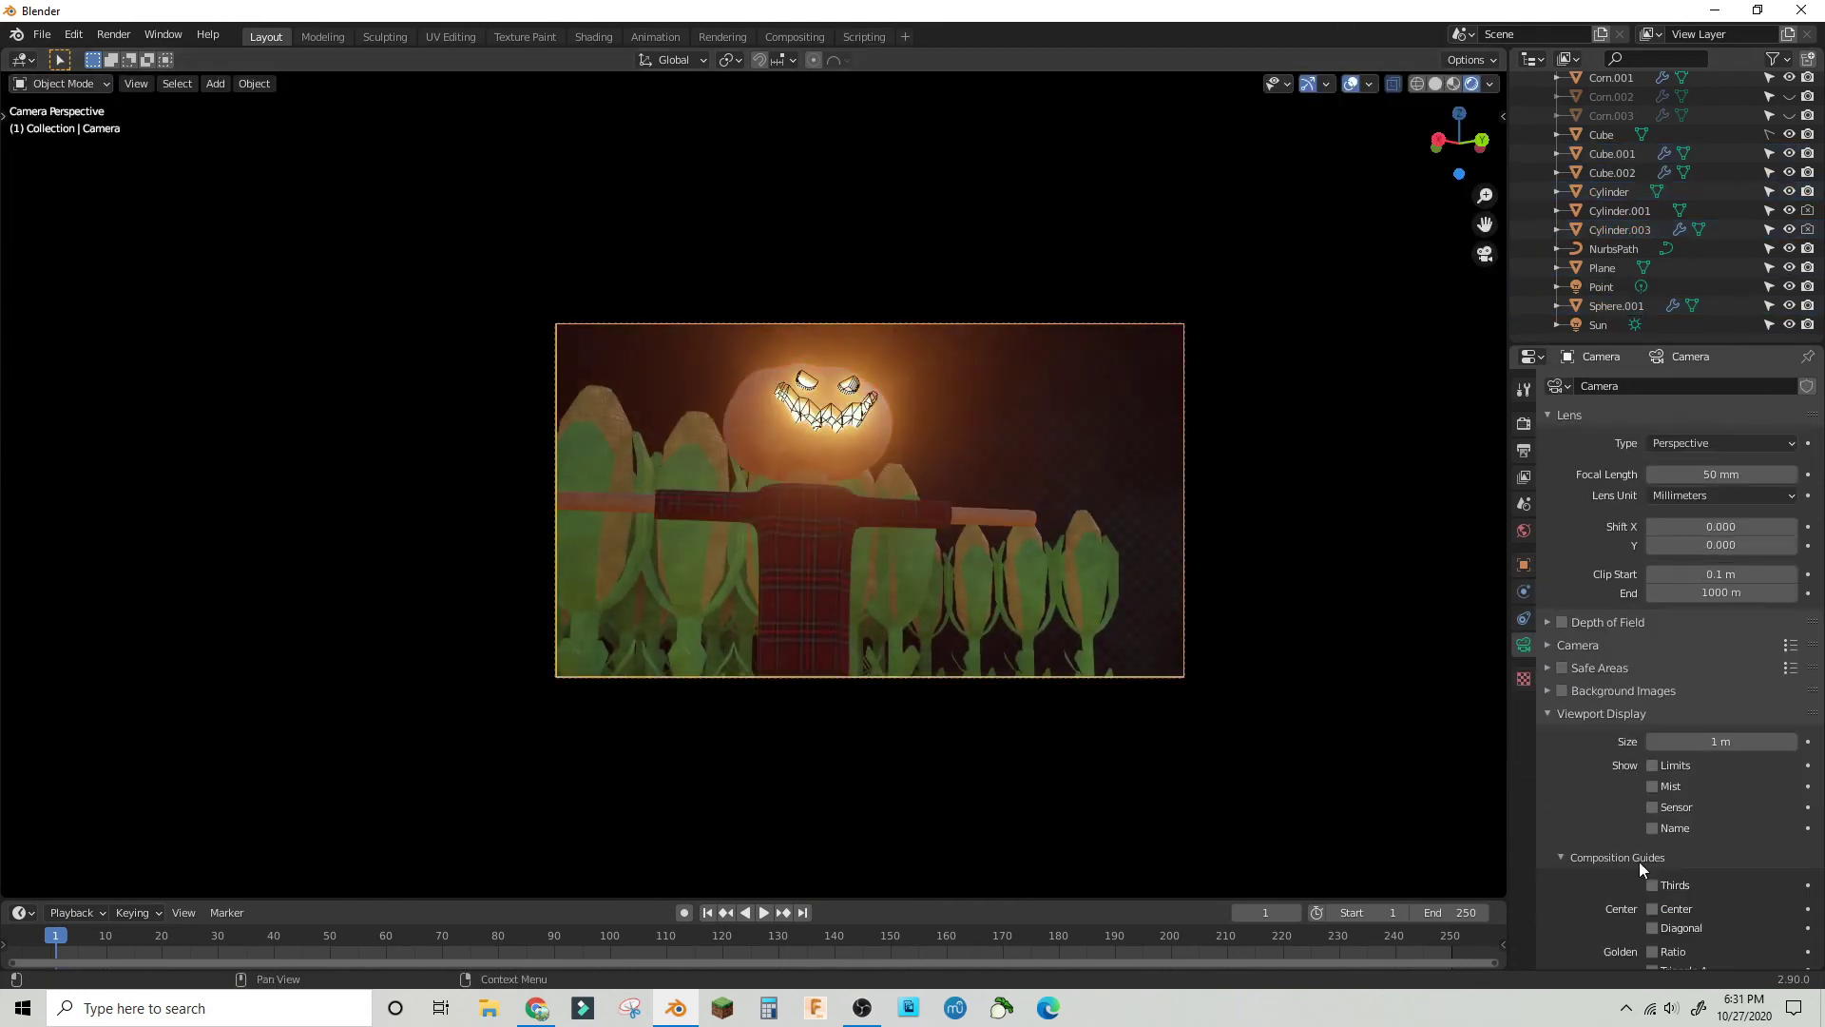
# - Enable camera depth of field focused on Sphere.001 with F-stop 0.6, and rotate the scarecrow about 12° around global Z
pyautogui.moveTo(1709, 524)
pyautogui.mouseDown()
pyautogui.moveTo(1745, 523)
pyautogui.moveTo(1709, 524)
pyautogui.mouseUp()
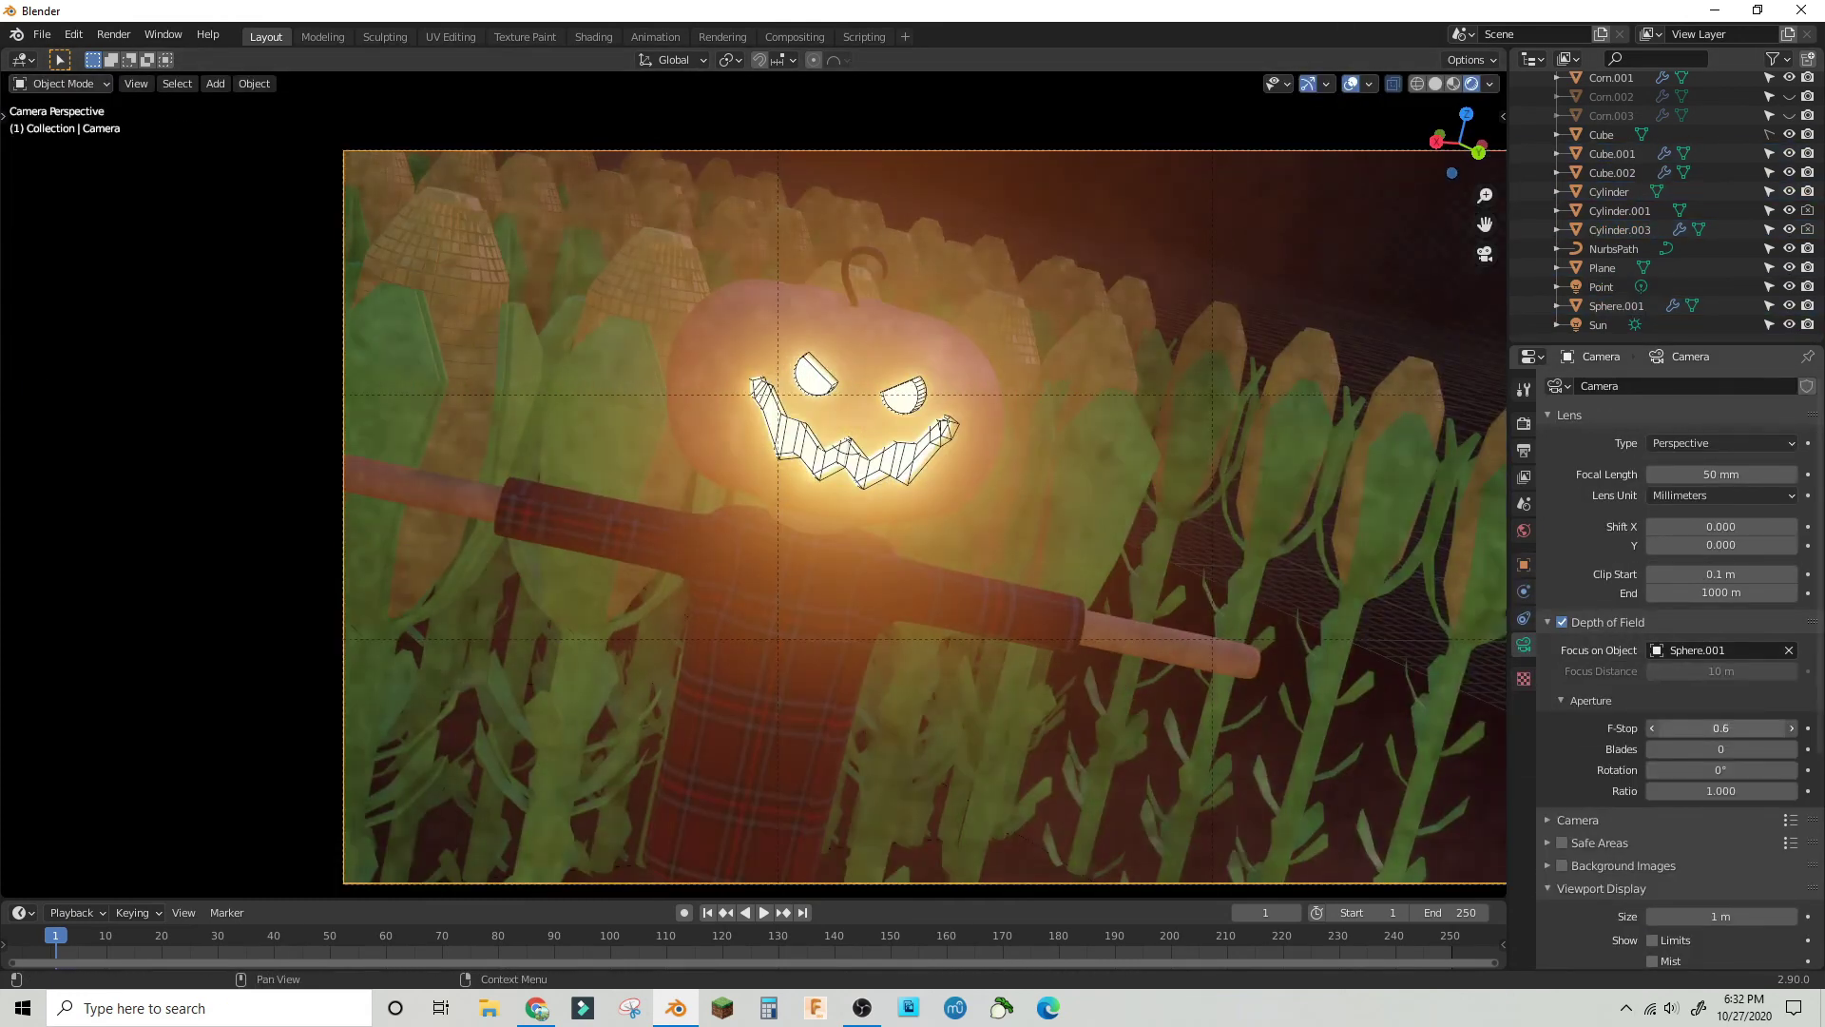
pyautogui.press('F12')
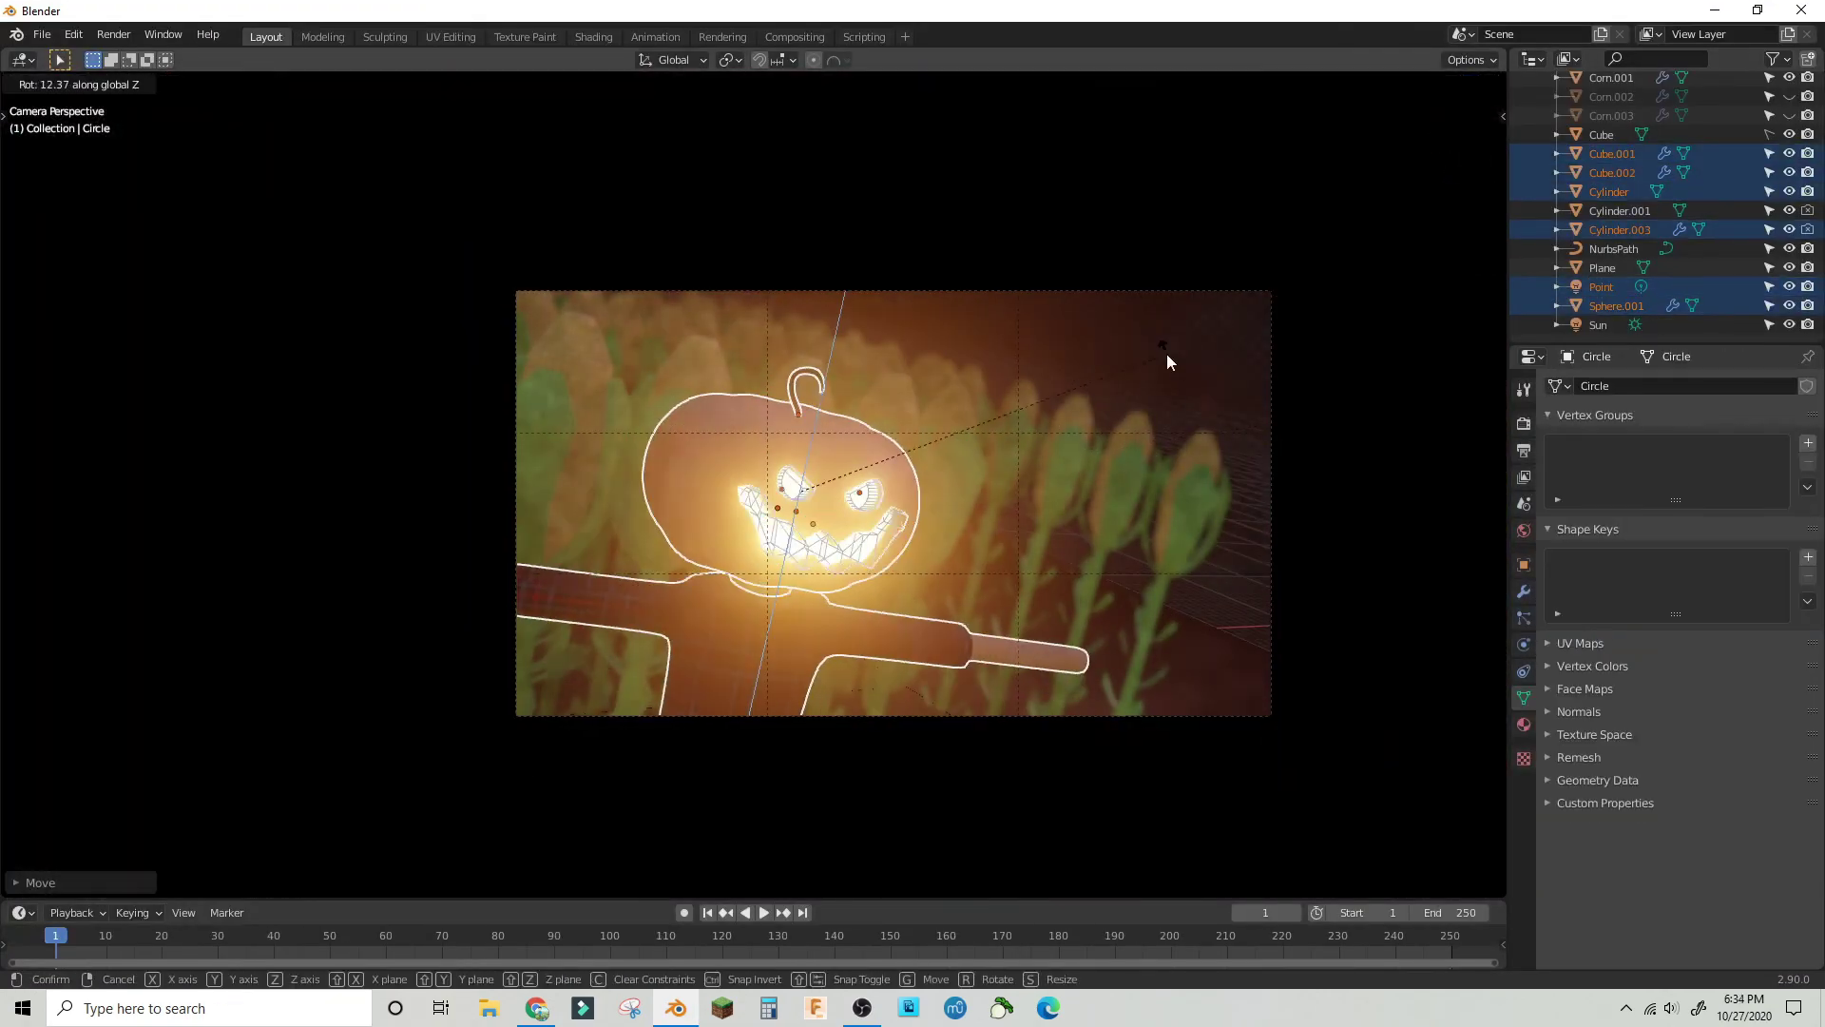
# - Open the jack-o'-lantern's point light power for editing, and add a Wave Texture node to the corn's Material.002
pyautogui.press('F12')
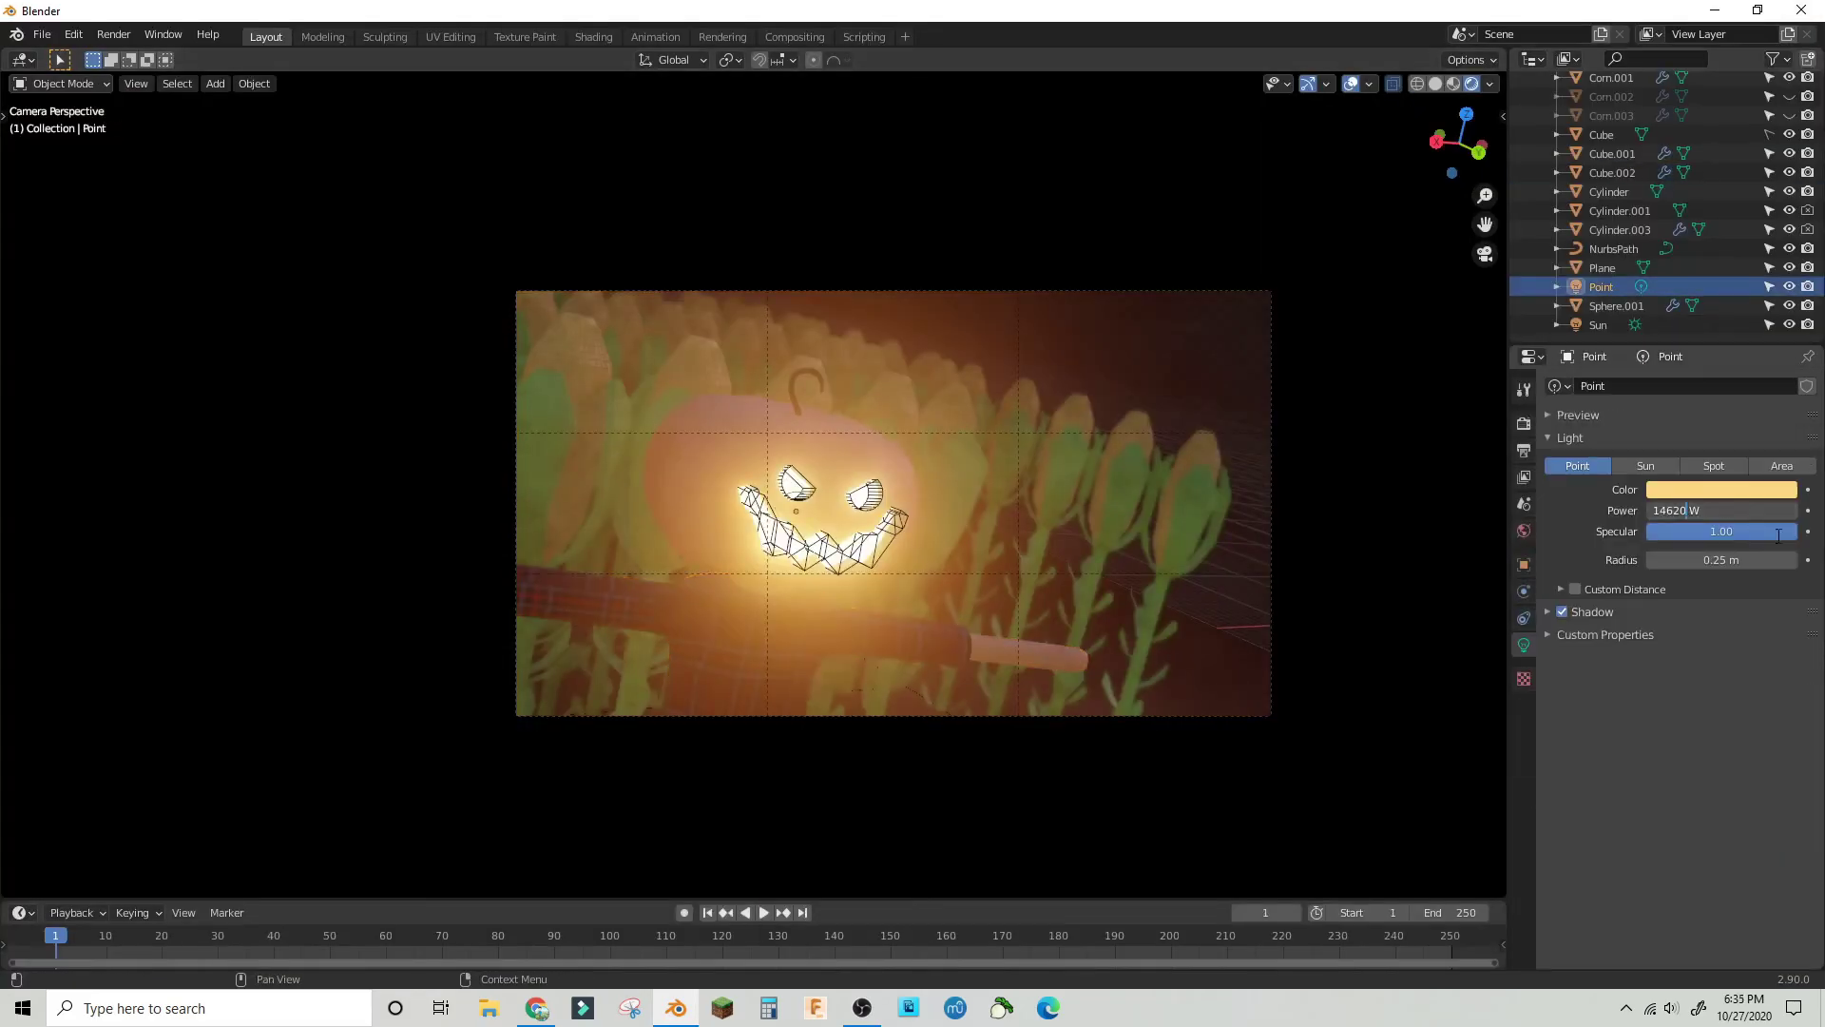
pyautogui.press('F12')
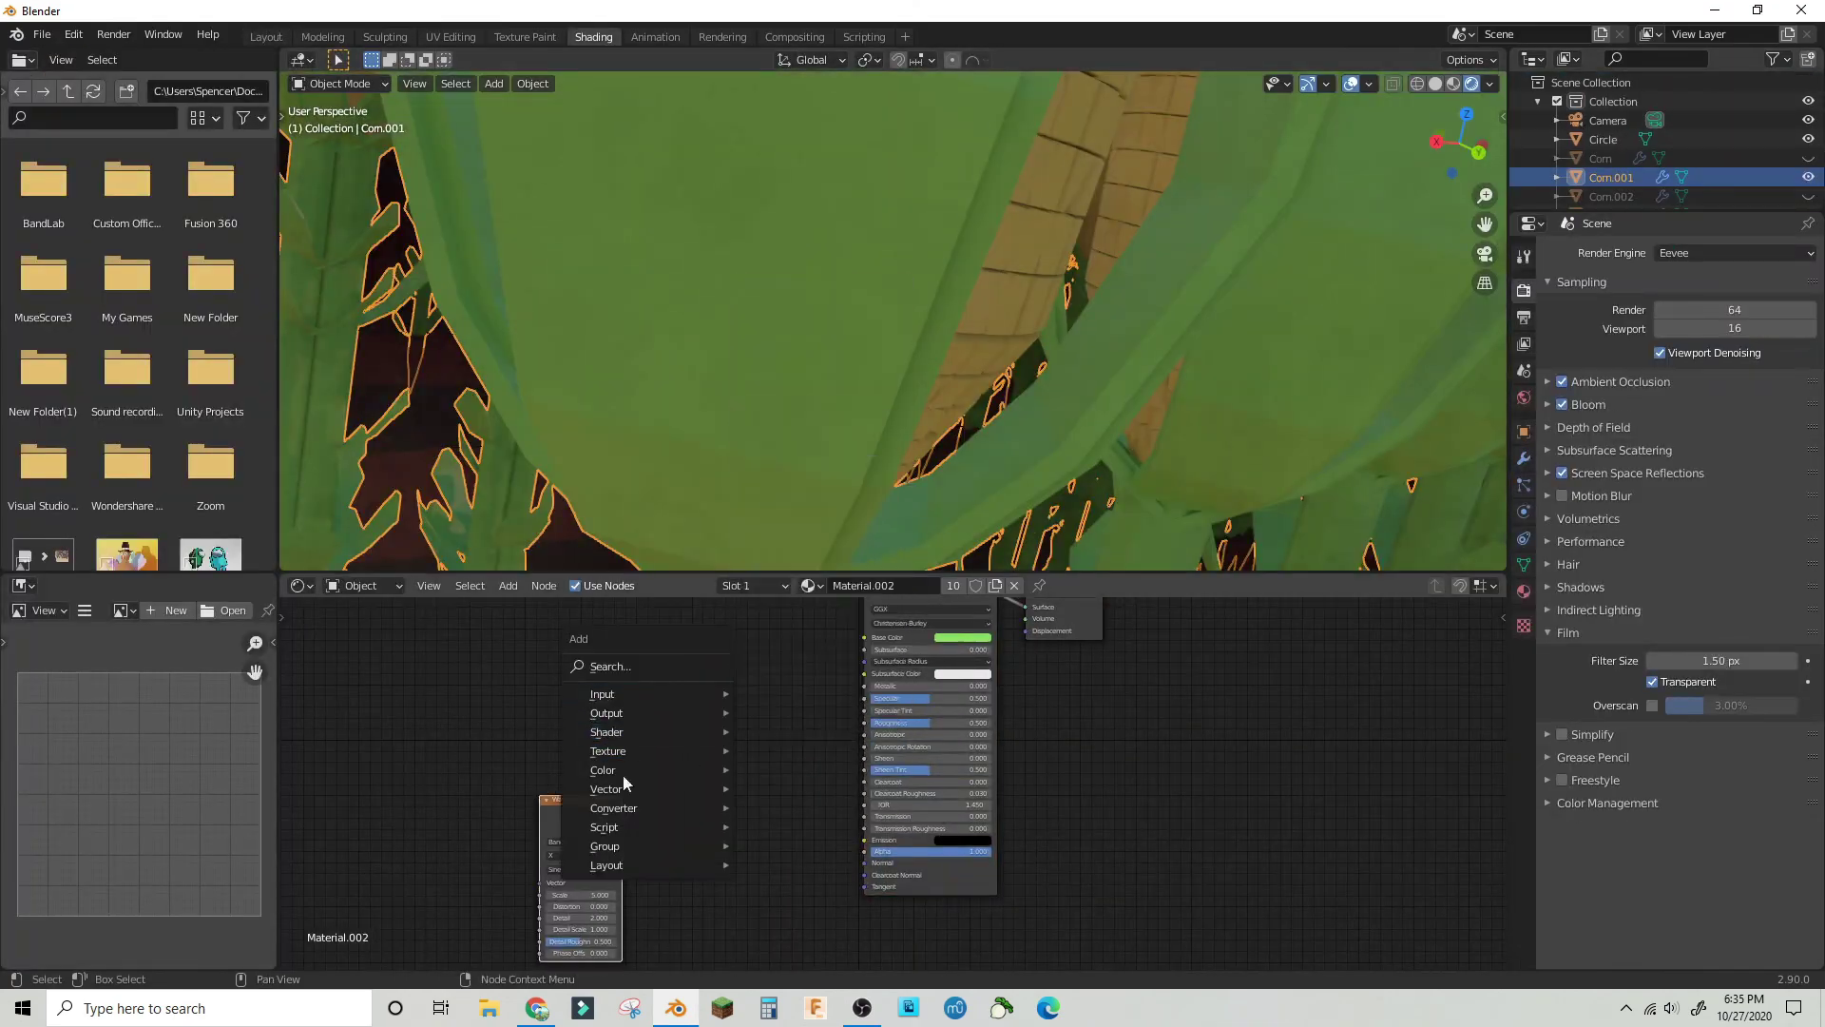